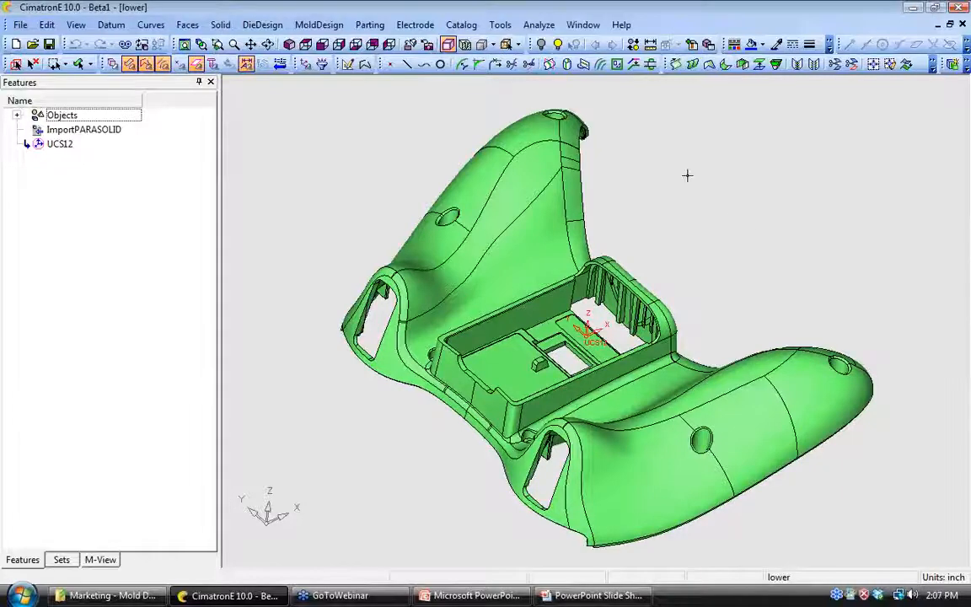
Step: Check the entity information of the imported controller shell and highlight its open edges
{"action": "left_click", "coordinate": [268, 44]}
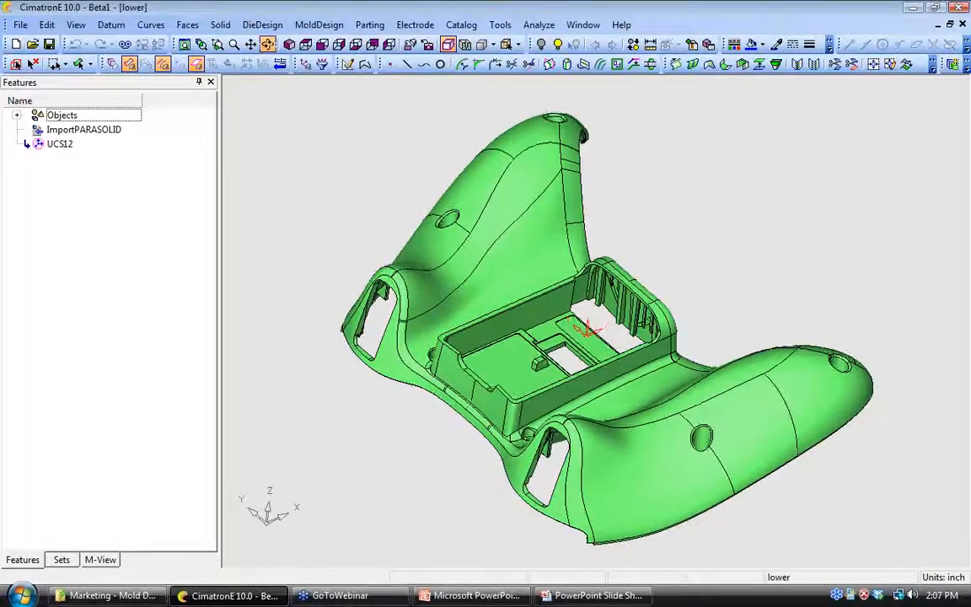
{"action": "left_click", "coordinate": [538, 24]}
{"action": "left_click", "coordinate": [566, 158]}
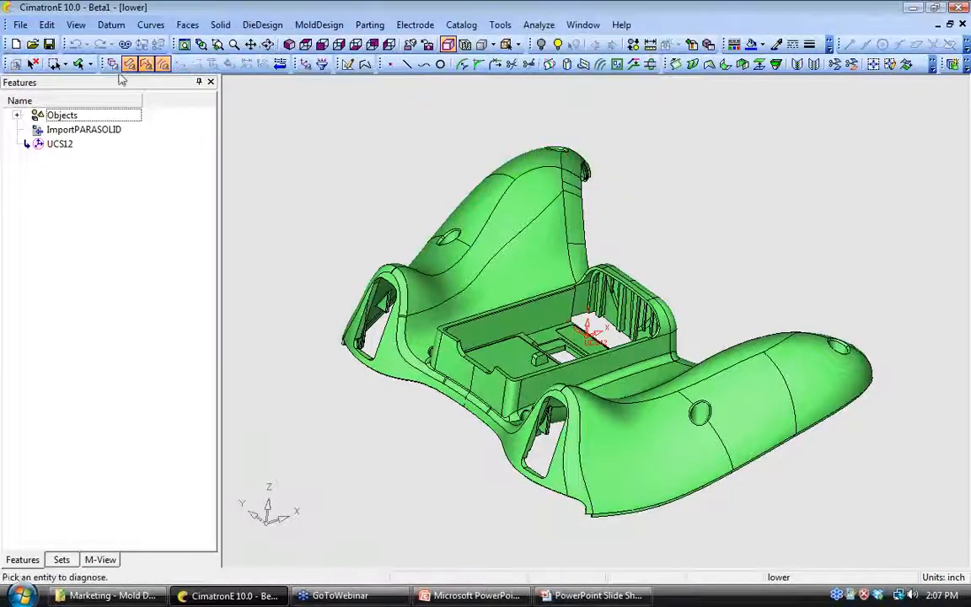
{"action": "left_click", "coordinate": [441, 283]}
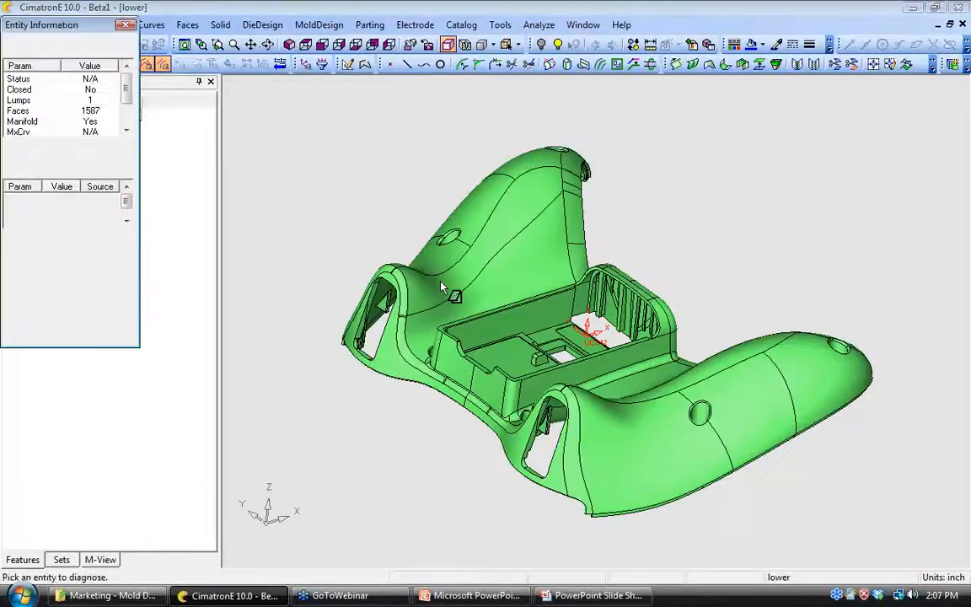
{"action": "left_click_drag", "start_coordinate": [496, 334], "coordinate": [487, 135], "text": "ctrl"}
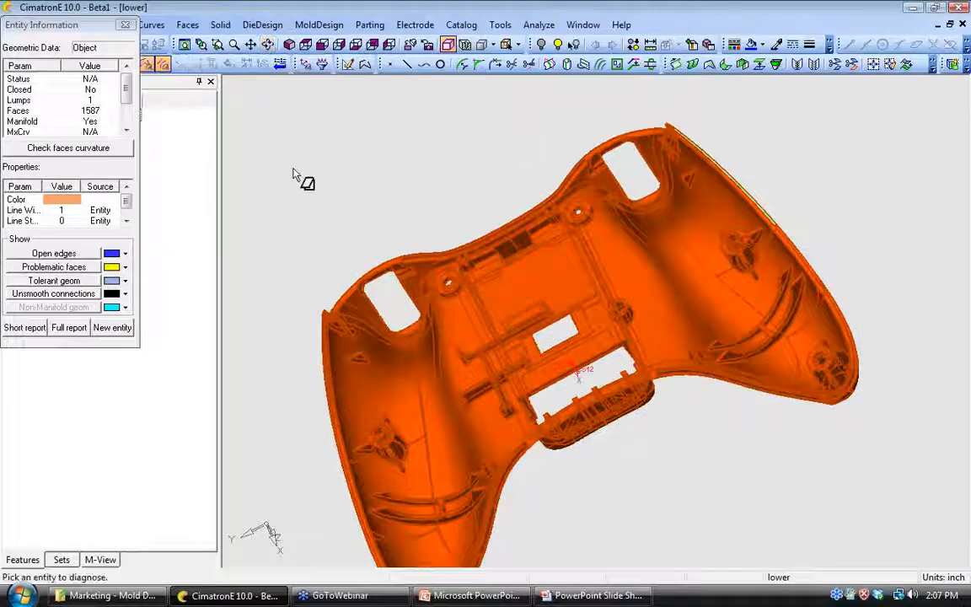
{"action": "left_click", "coordinate": [89, 253]}
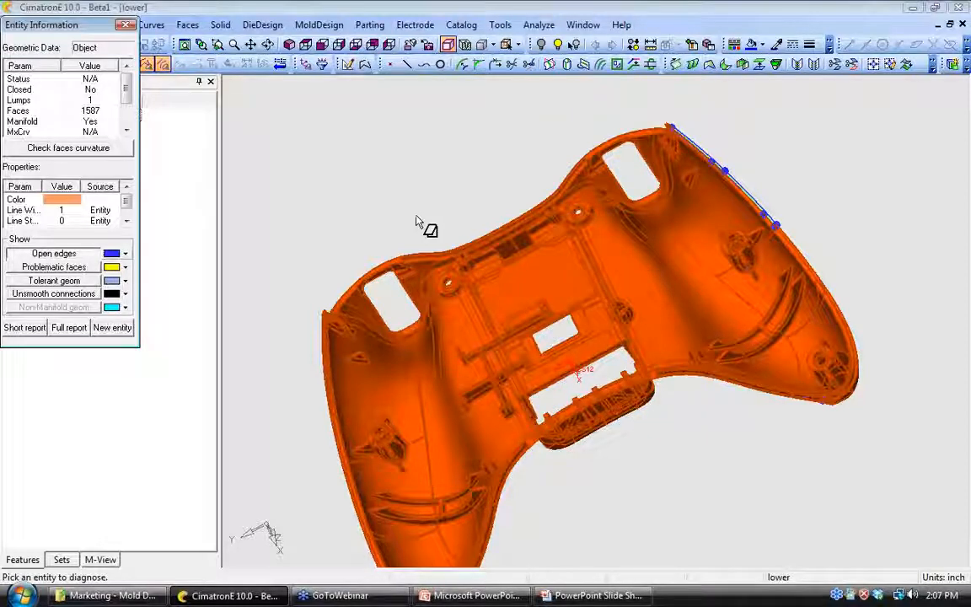
{"action": "left_click", "coordinate": [125, 25]}
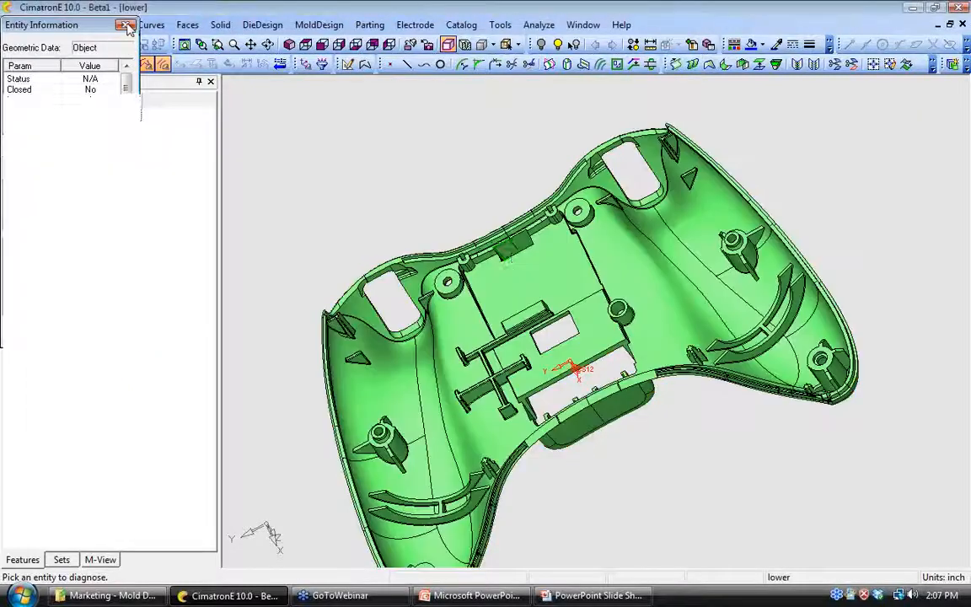
Step: Measure the bounding box, projected area and mass properties of all objects in the part
{"action": "middle_click_drag", "start_coordinate": [539, 320], "coordinate": [620, 279]}
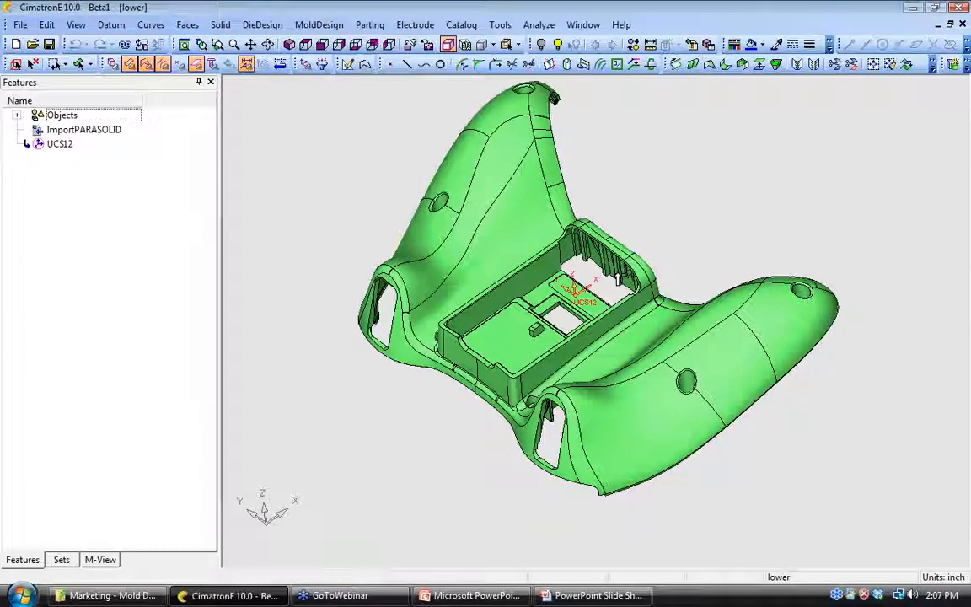
{"action": "middle_click_drag", "start_coordinate": [523, 283], "coordinate": [620, 171]}
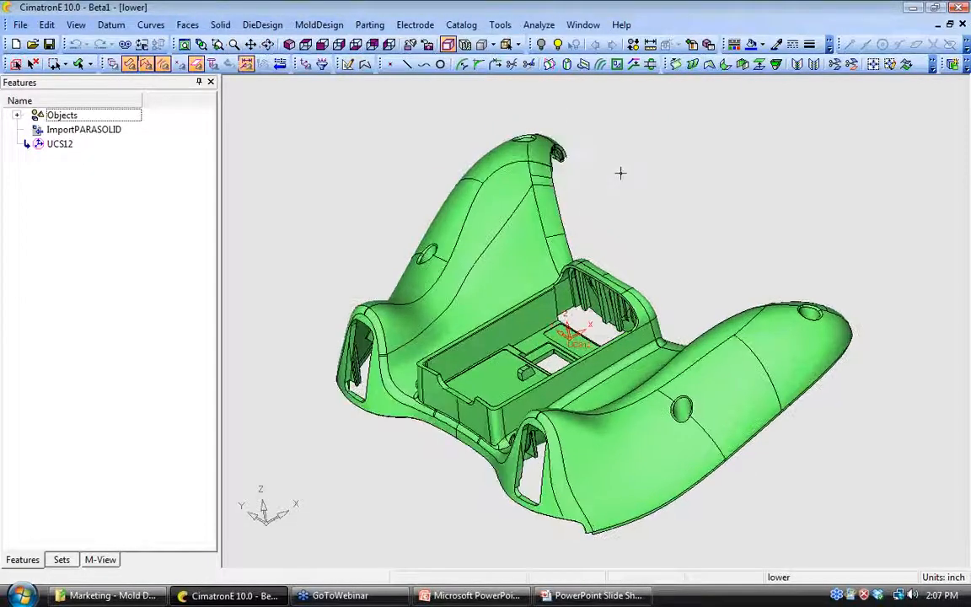
{"action": "left_click", "coordinate": [538, 24]}
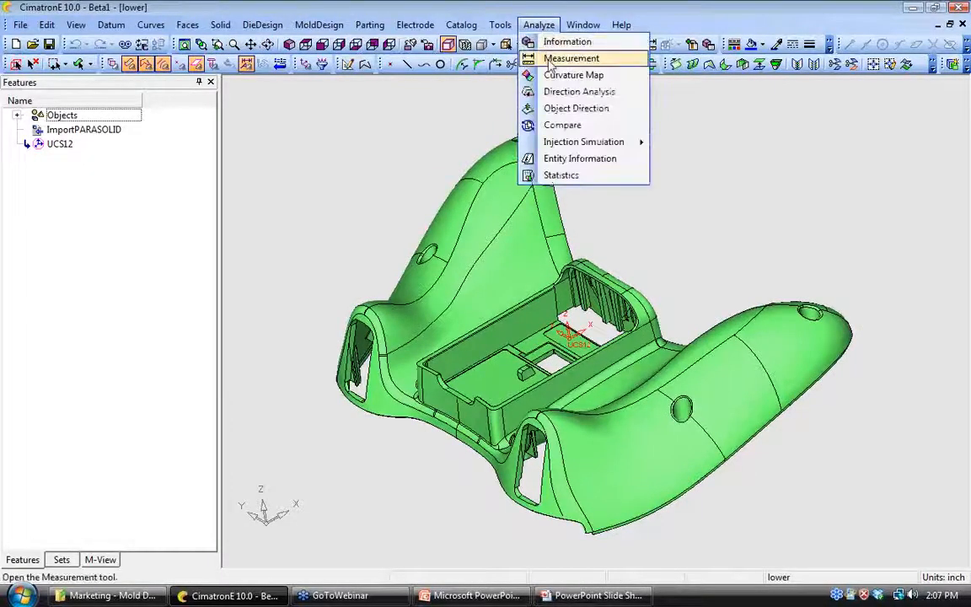
{"action": "left_click", "coordinate": [554, 56]}
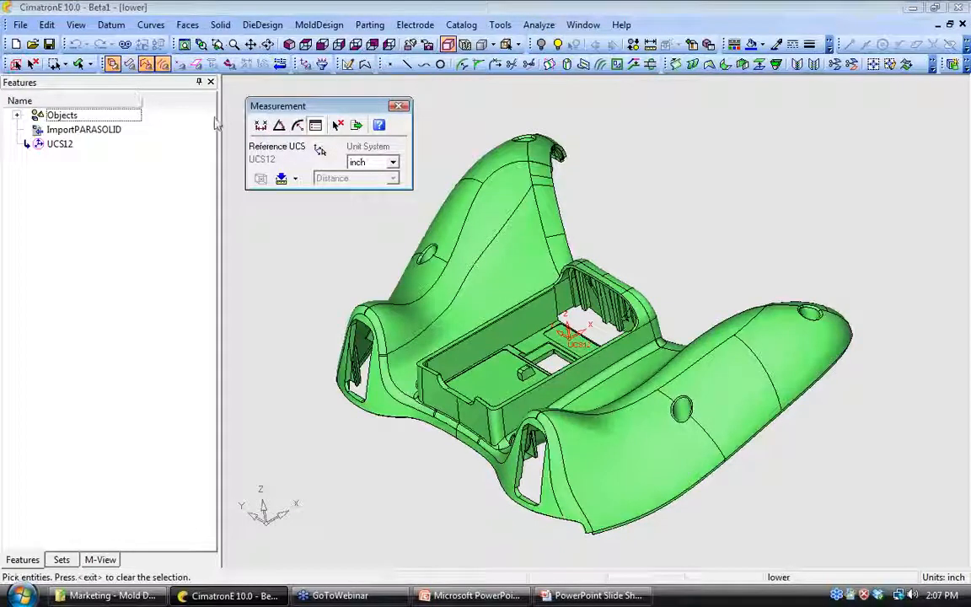
{"action": "left_click", "coordinate": [16, 64]}
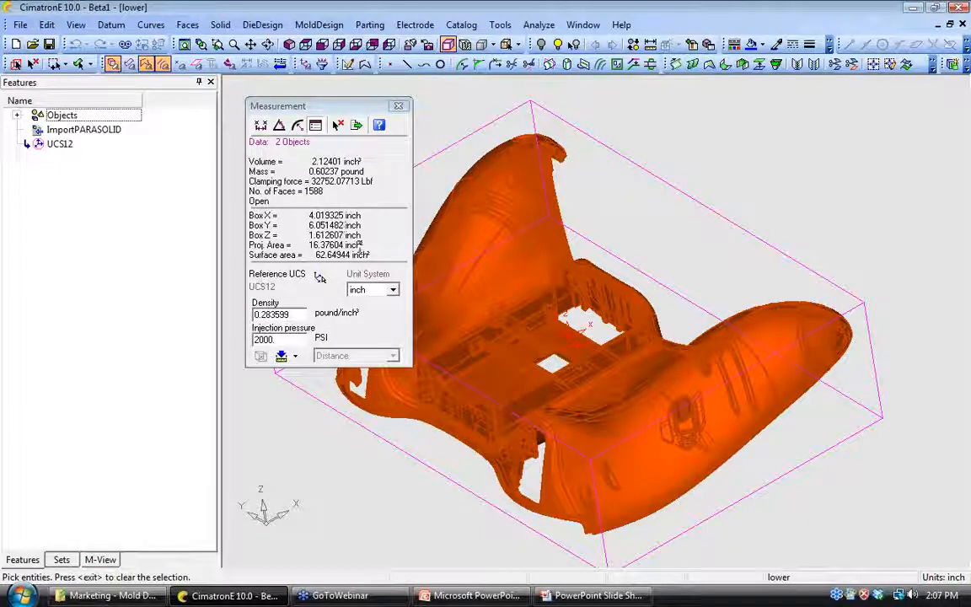
{"action": "left_click_drag", "start_coordinate": [345, 246], "coordinate": [357, 244]}
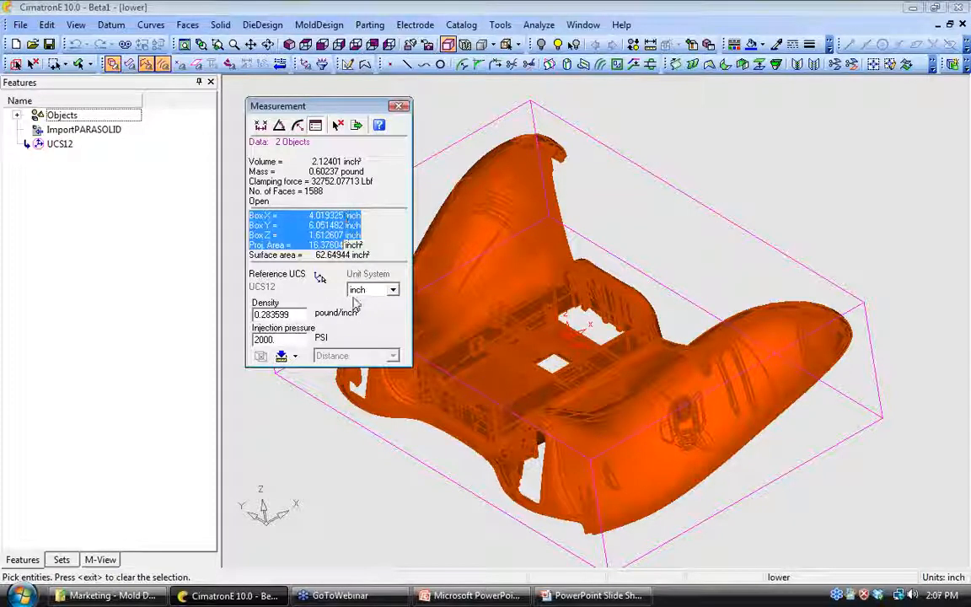
Step: Preview the measurement report for the part, leaving it unsaved, and end the measurement
{"action": "left_click", "coordinate": [357, 125]}
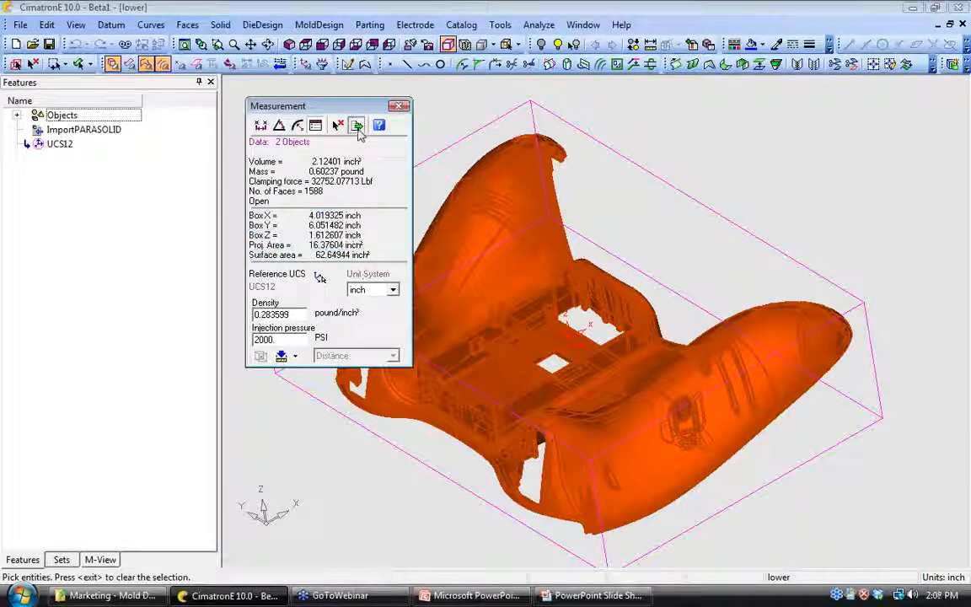
{"action": "left_click_drag", "start_coordinate": [186, 30], "coordinate": [213, 50]}
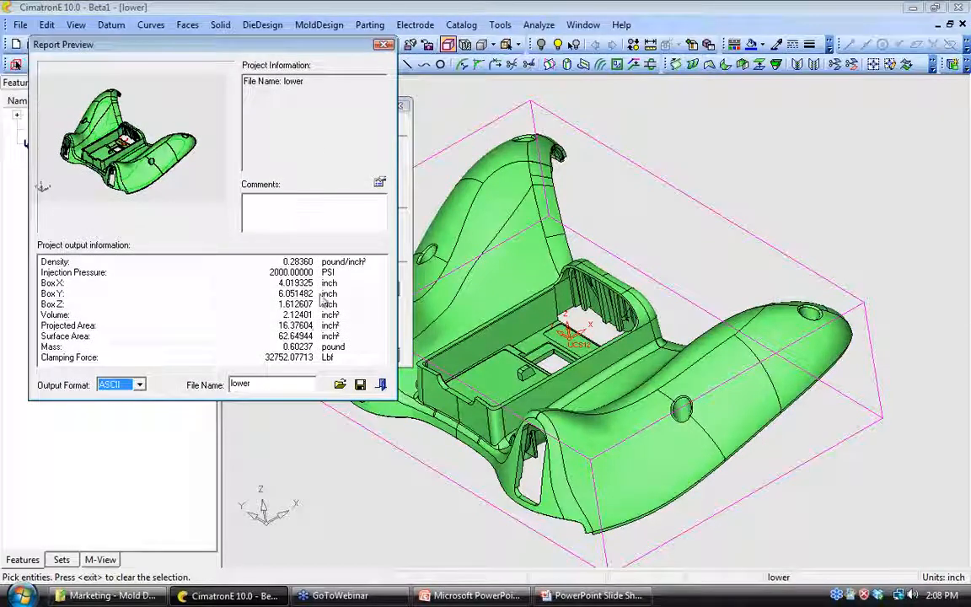
{"action": "left_click", "coordinate": [382, 384]}
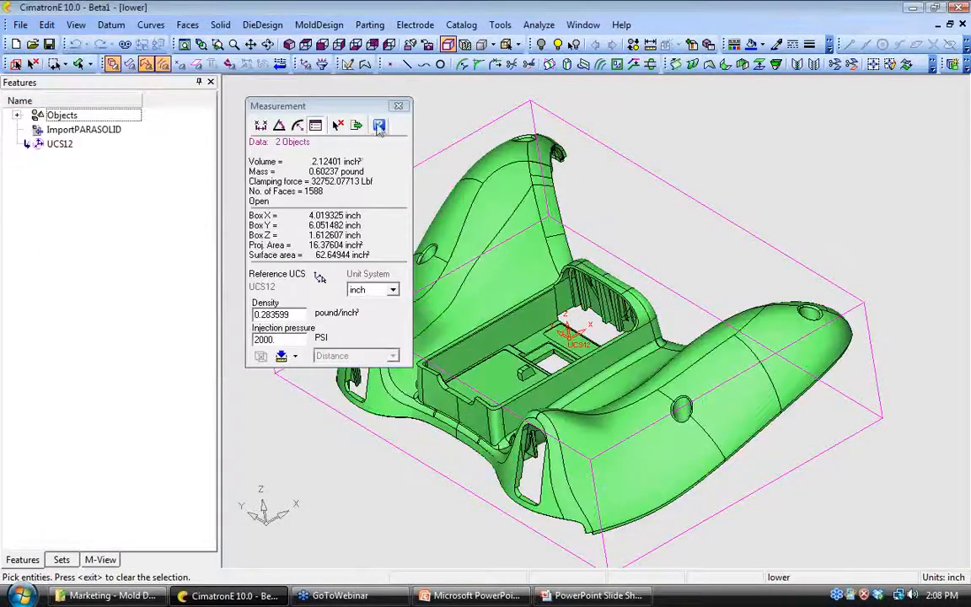
{"action": "left_click", "coordinate": [399, 107]}
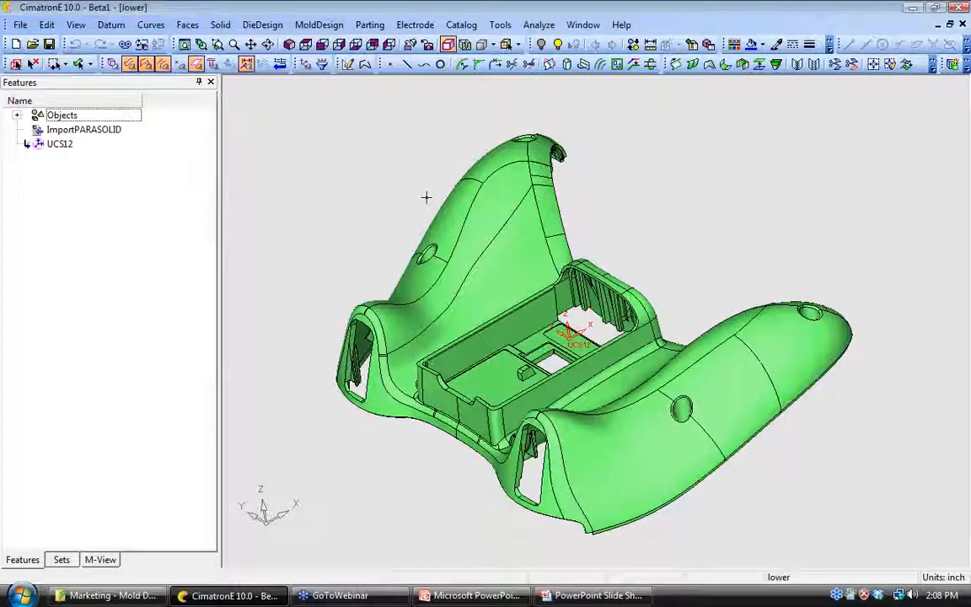
Step: Run a direction analysis on the whole part and show the draft angle range settings
{"action": "left_click", "coordinate": [539, 24]}
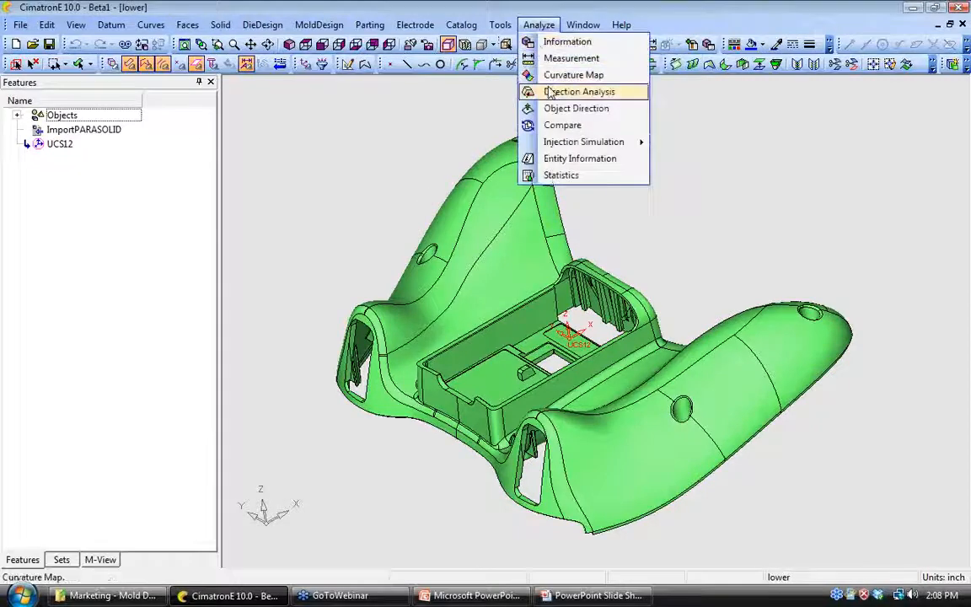
{"action": "left_click", "coordinate": [550, 91]}
{"action": "left_click", "coordinate": [17, 66]}
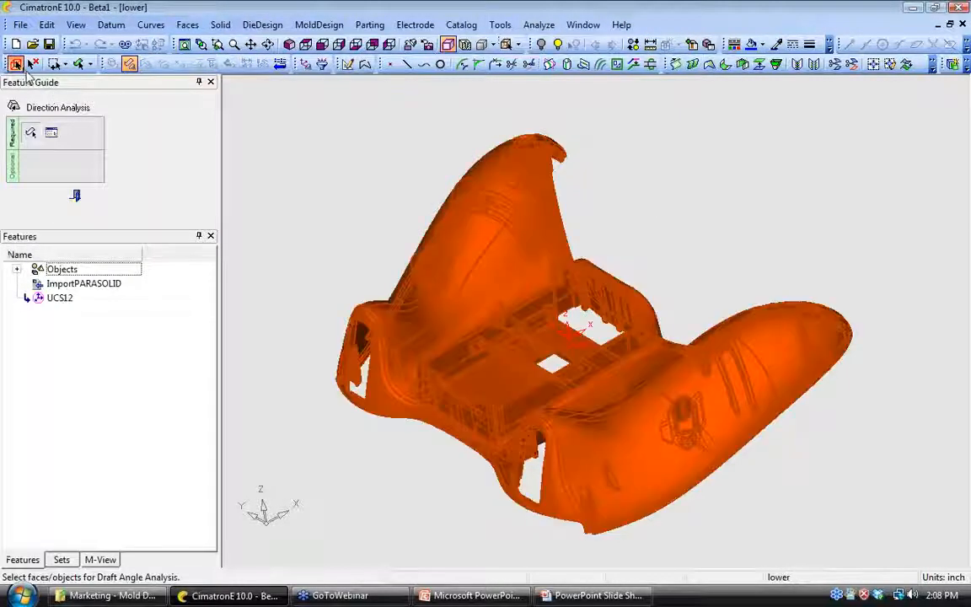
{"action": "middle_click", "coordinate": [305, 225]}
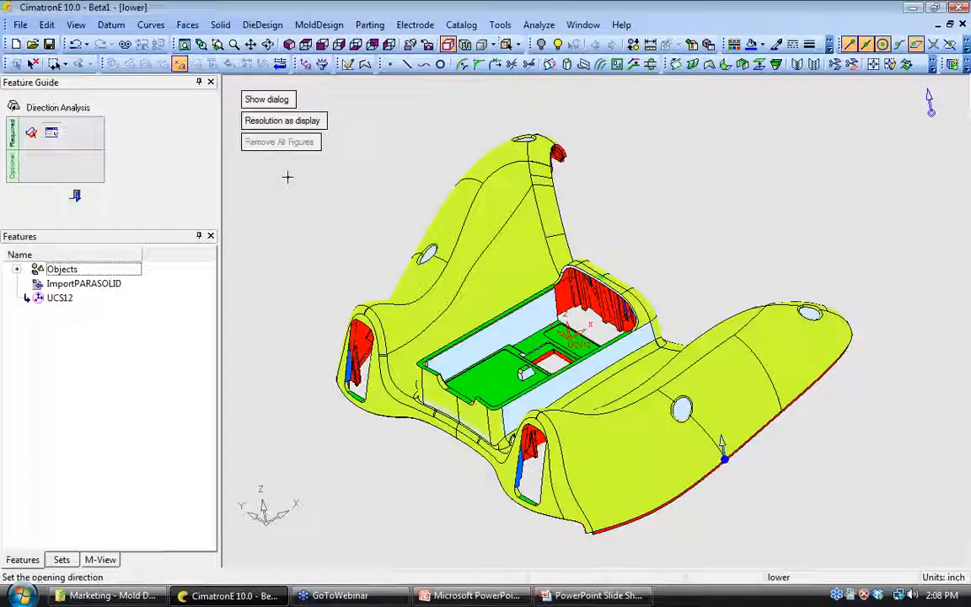
{"action": "middle_click_drag", "start_coordinate": [327, 221], "coordinate": [267, 99]}
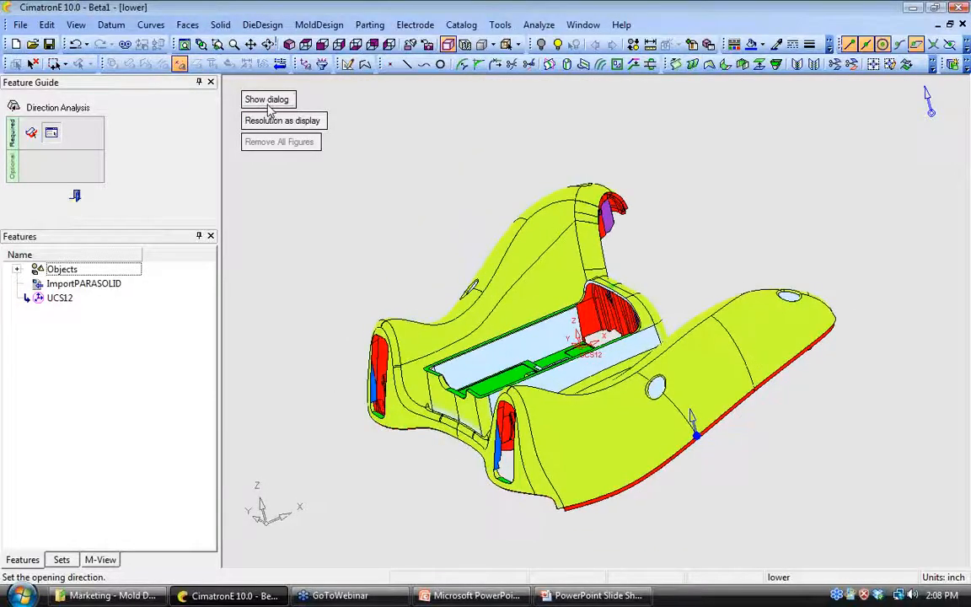
{"action": "left_click", "coordinate": [268, 105]}
{"action": "left_click_drag", "start_coordinate": [118, 43], "coordinate": [158, 103]}
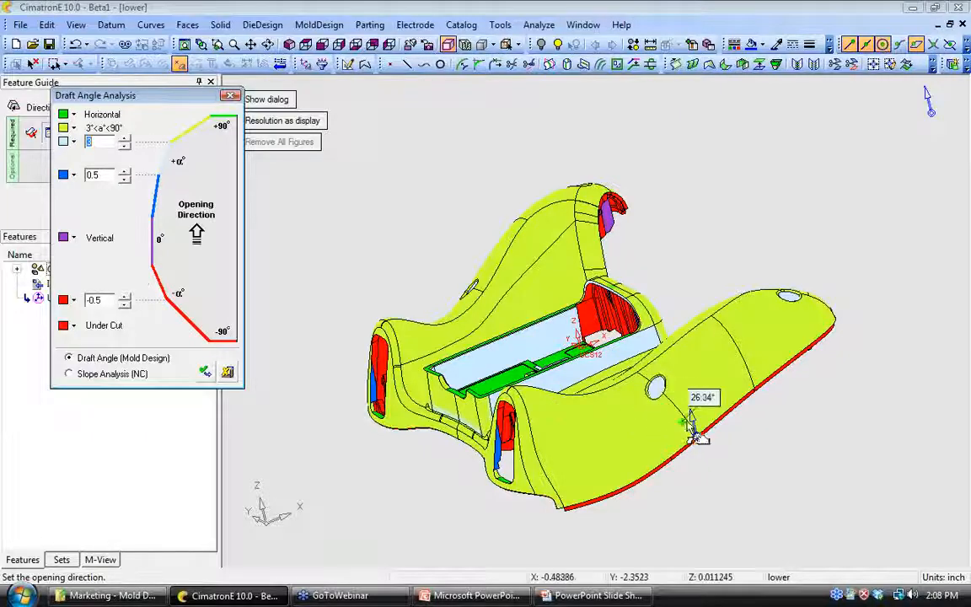
Step: Reverse the opening direction of the draft analysis to examine the inner side of the shell
{"action": "left_click", "coordinate": [691, 418]}
{"action": "left_click_drag", "start_coordinate": [557, 447], "coordinate": [495, 346], "text": "ctrl"}
{"action": "middle_click_drag", "start_coordinate": [495, 346], "coordinate": [456, 178], "text": "ctrl"}
{"action": "left_click_drag", "start_coordinate": [460, 190], "coordinate": [509, 259], "text": "ctrl"}
{"action": "right_click_drag", "start_coordinate": [506, 257], "coordinate": [508, 289], "text": "ctrl"}
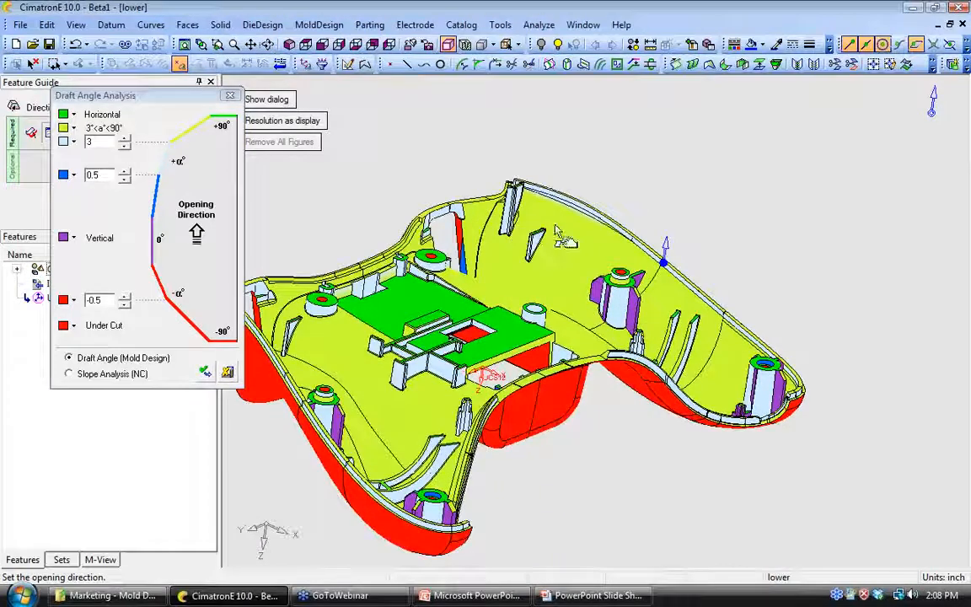
Step: Probe the draft angles on an inner screw boss and on a wall by the central floor, and end the analysis
{"action": "left_click", "coordinate": [620, 316]}
{"action": "left_click_drag", "start_coordinate": [563, 329], "coordinate": [488, 308], "text": "ctrl"}
{"action": "middle_click_drag", "start_coordinate": [489, 307], "coordinate": [572, 269], "text": "ctrl"}
{"action": "left_click", "coordinate": [434, 253]}
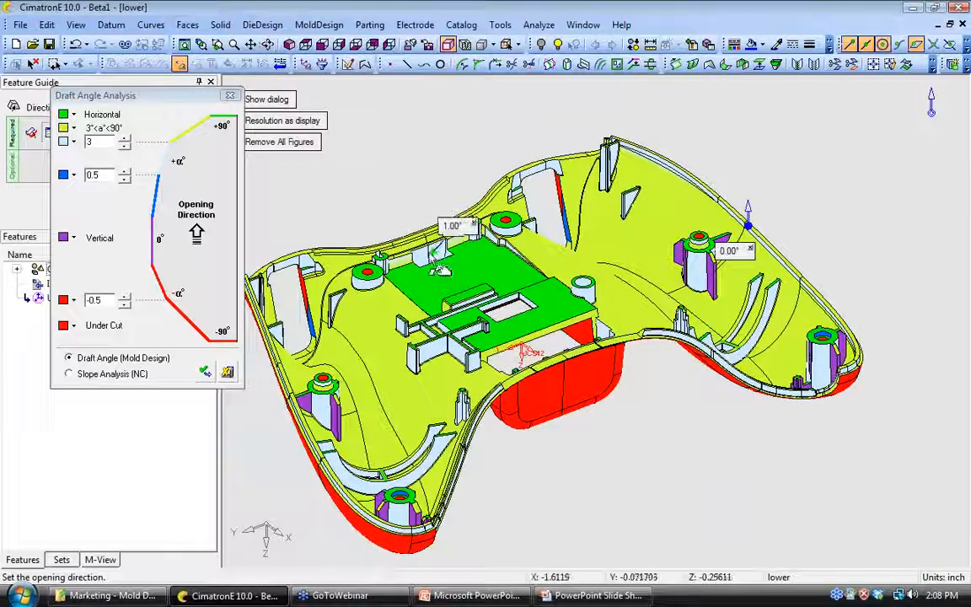
{"action": "left_click", "coordinate": [228, 373]}
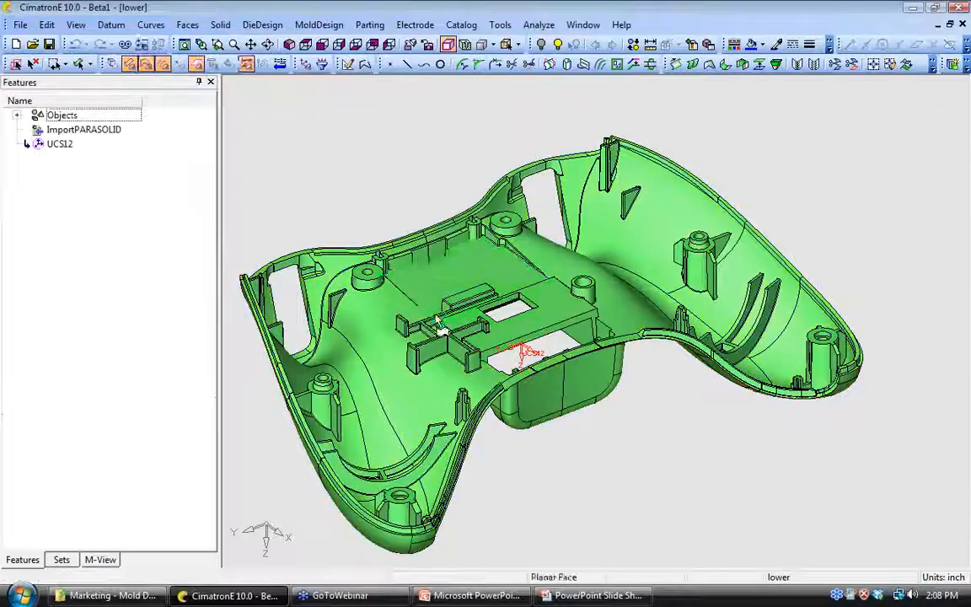
{"action": "left_click_drag", "start_coordinate": [484, 387], "coordinate": [557, 285], "text": "ctrl"}
{"action": "middle_click_drag", "start_coordinate": [557, 286], "coordinate": [545, 341], "text": "ctrl"}
{"action": "right_click_drag", "start_coordinate": [545, 341], "coordinate": [544, 322], "text": "ctrl"}
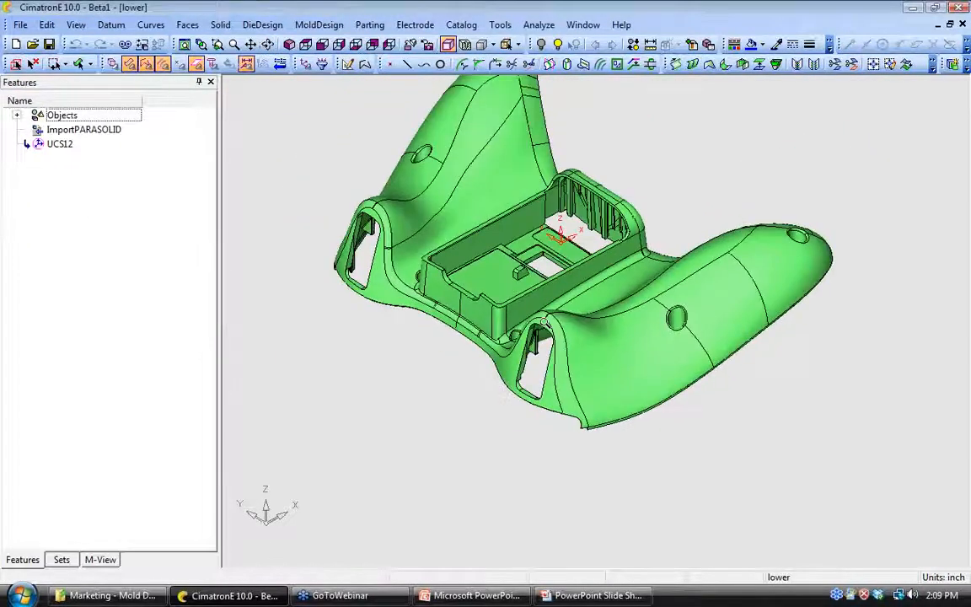
{"action": "middle_click_drag", "start_coordinate": [544, 322], "coordinate": [544, 373], "text": "ctrl"}
{"action": "left_click_drag", "start_coordinate": [543, 373], "coordinate": [542, 338], "text": "ctrl"}
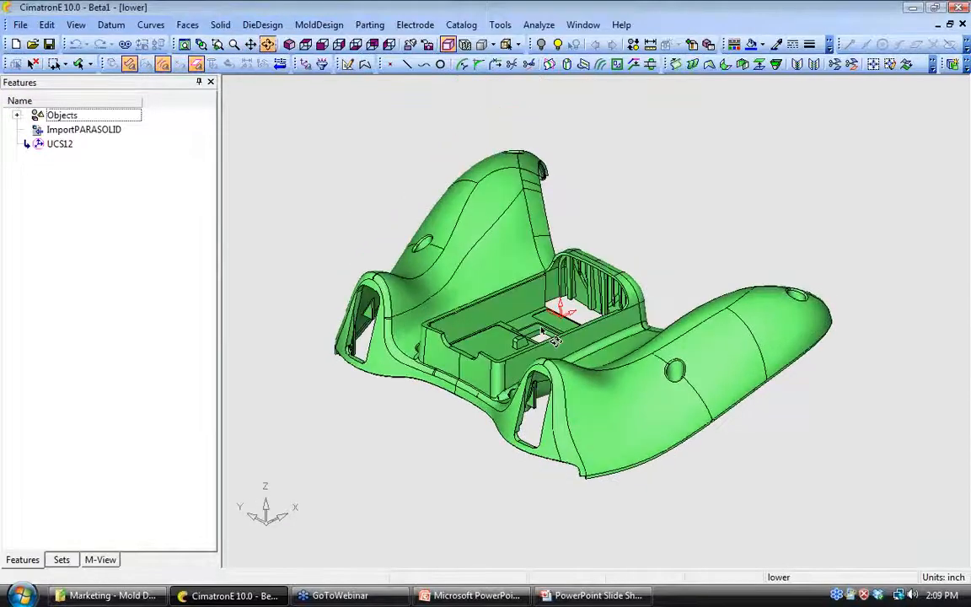
{"action": "left_click", "coordinate": [542, 28]}
{"action": "mouse_move", "coordinate": [544, 143]}
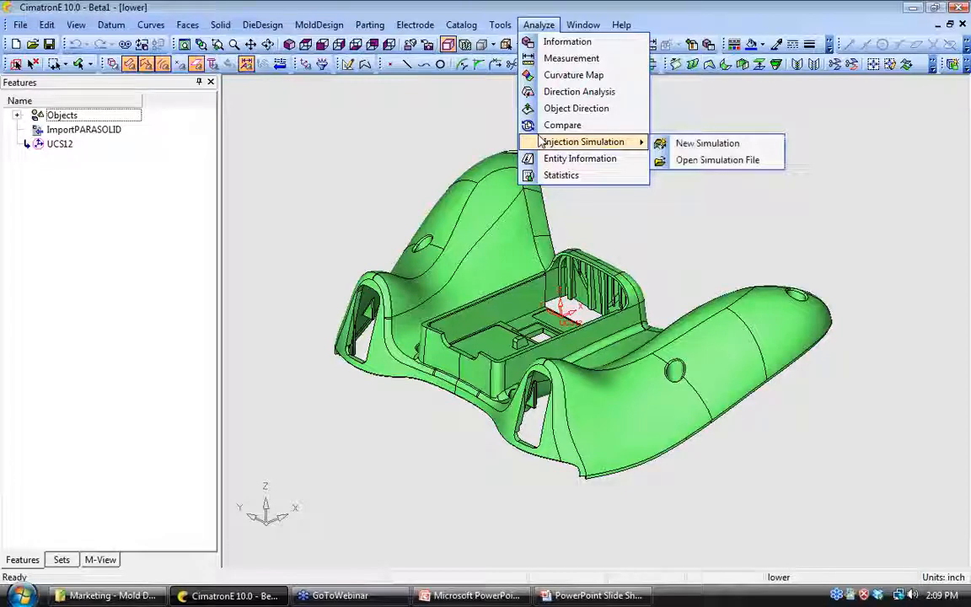
{"action": "left_click", "coordinate": [373, 133]}
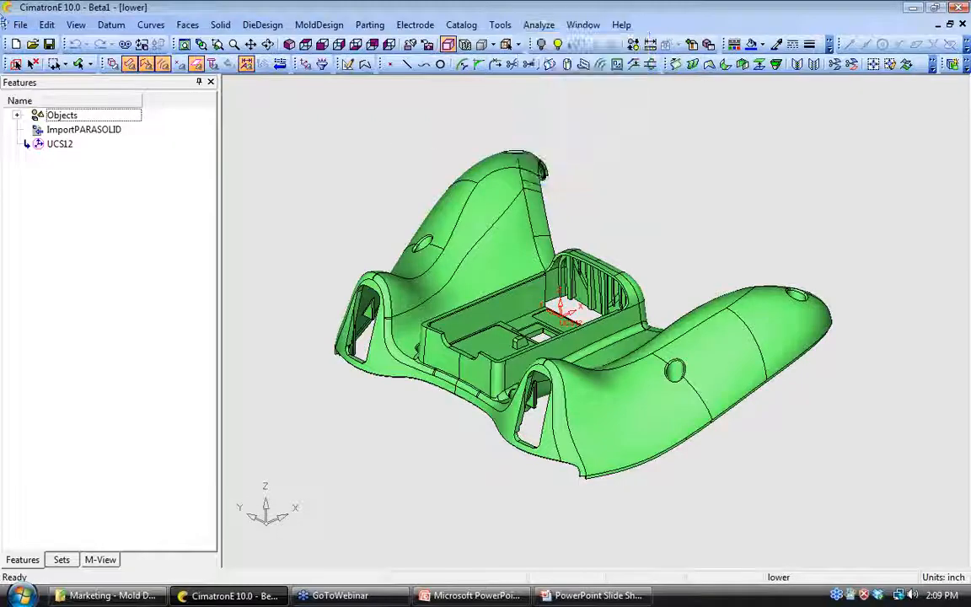
Step: Close the part file and start a new mold project setup
{"action": "left_click", "coordinate": [20, 25]}
{"action": "left_click", "coordinate": [35, 75]}
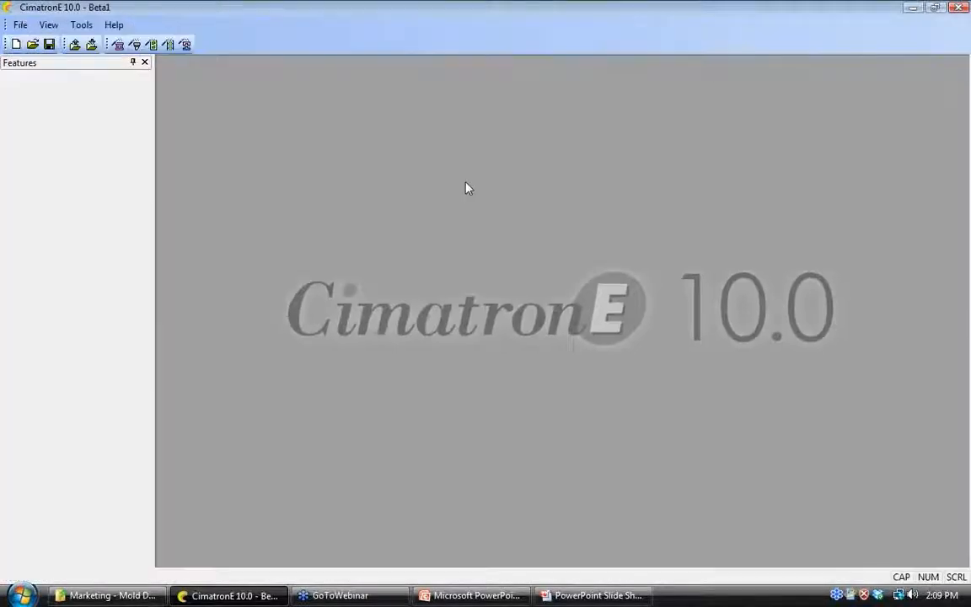
{"action": "left_click", "coordinate": [117, 46]}
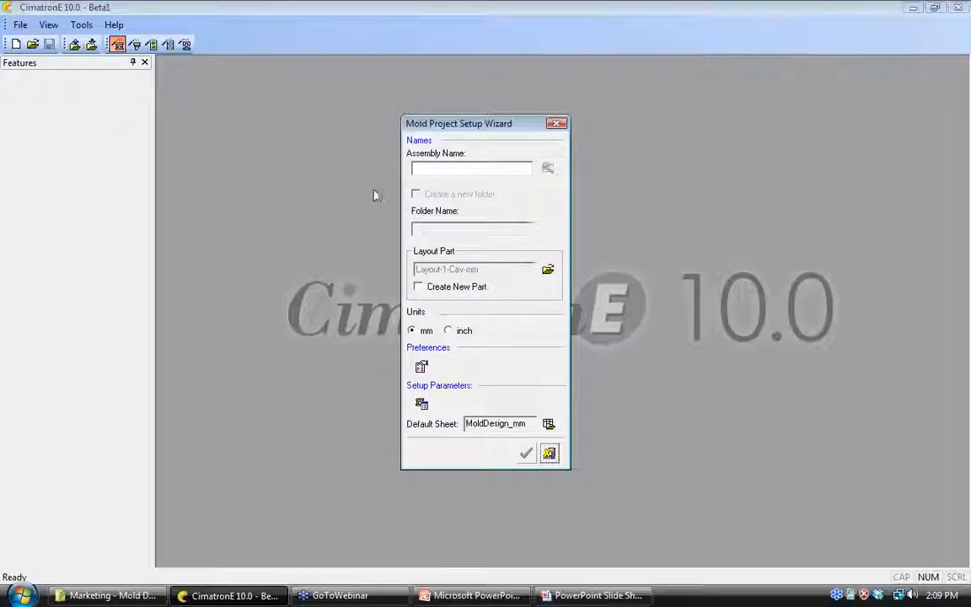
Step: Name the mold assembly 1234 and have a new folder created for the project
{"action": "left_click", "coordinate": [443, 167]}
{"action": "type", "text": "1234"}
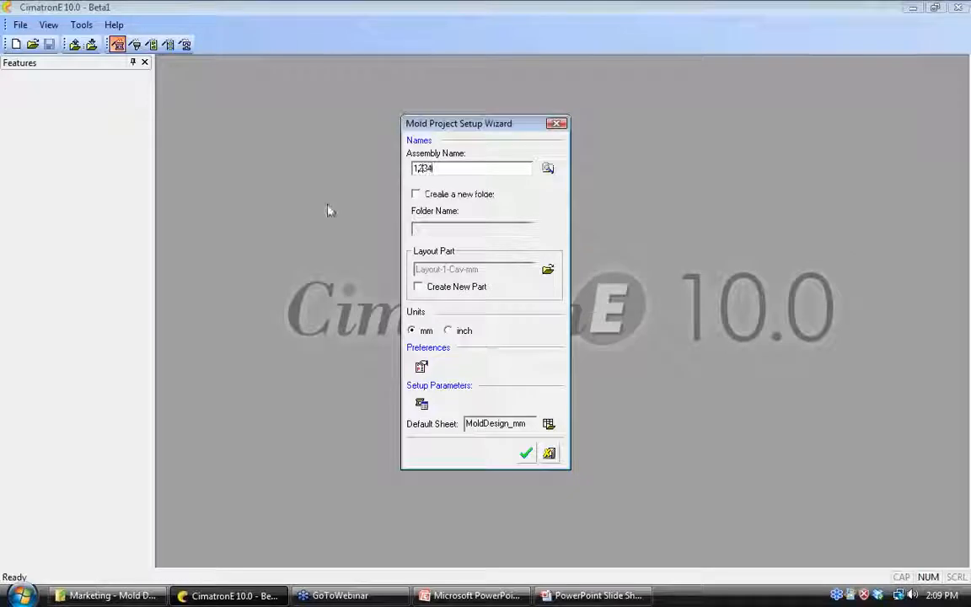
{"action": "left_click", "coordinate": [415, 193]}
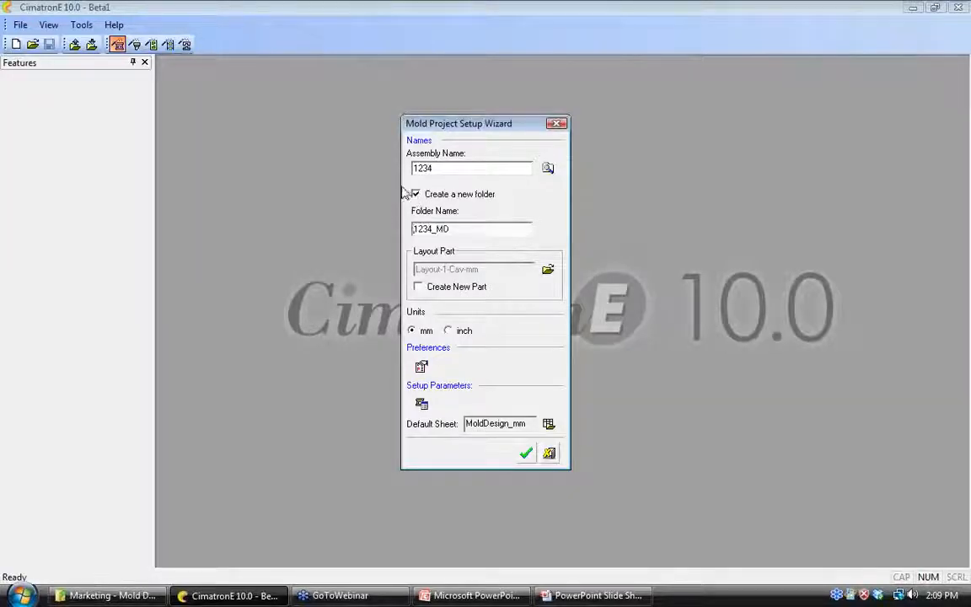
Step: Set the mold project's units to inch and choose Layout-2-Cav-inch.elt as its layout part
{"action": "left_click", "coordinate": [449, 331]}
{"action": "left_click", "coordinate": [548, 269]}
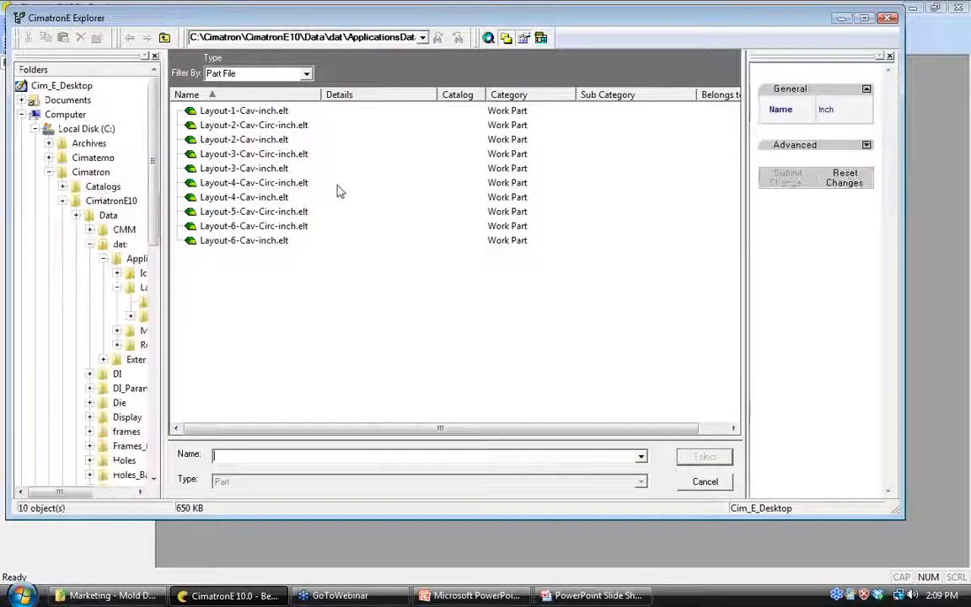
{"action": "left_click", "coordinate": [244, 139]}
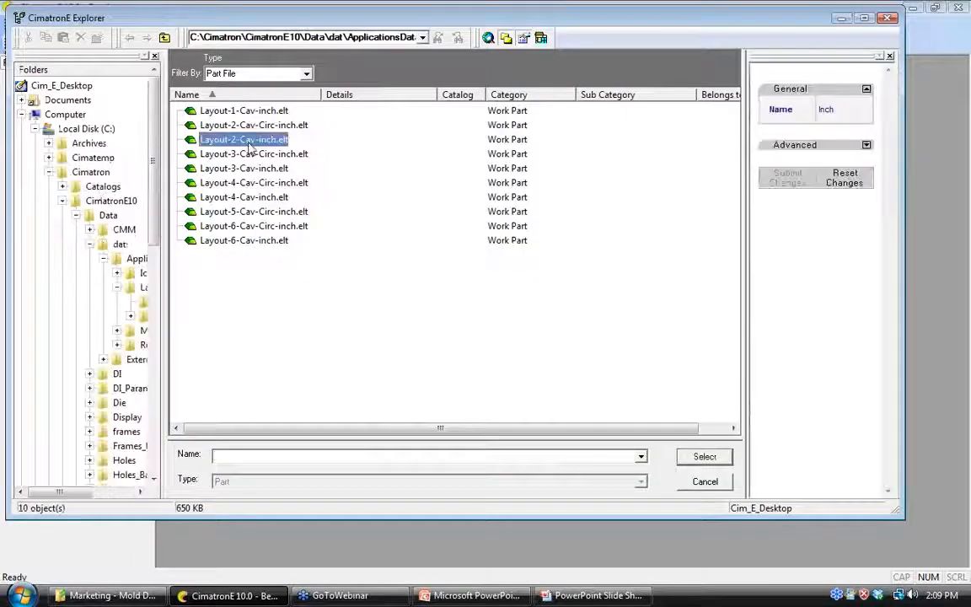
{"action": "left_click", "coordinate": [704, 457]}
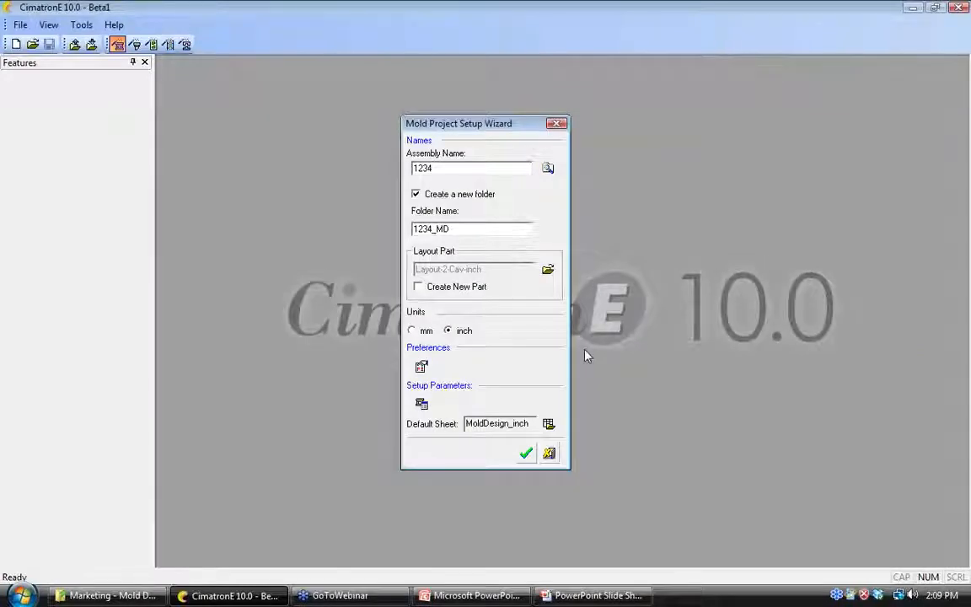
Step: Create the mold project with the chosen setup and turn off dimming of non-activated parts
{"action": "left_click", "coordinate": [526, 453]}
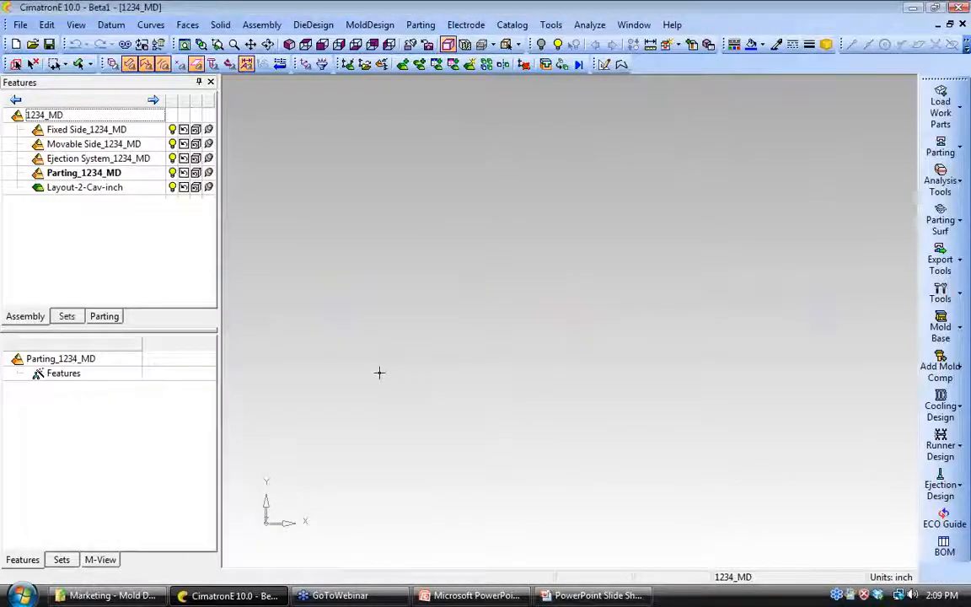
{"action": "right_click", "coordinate": [456, 324]}
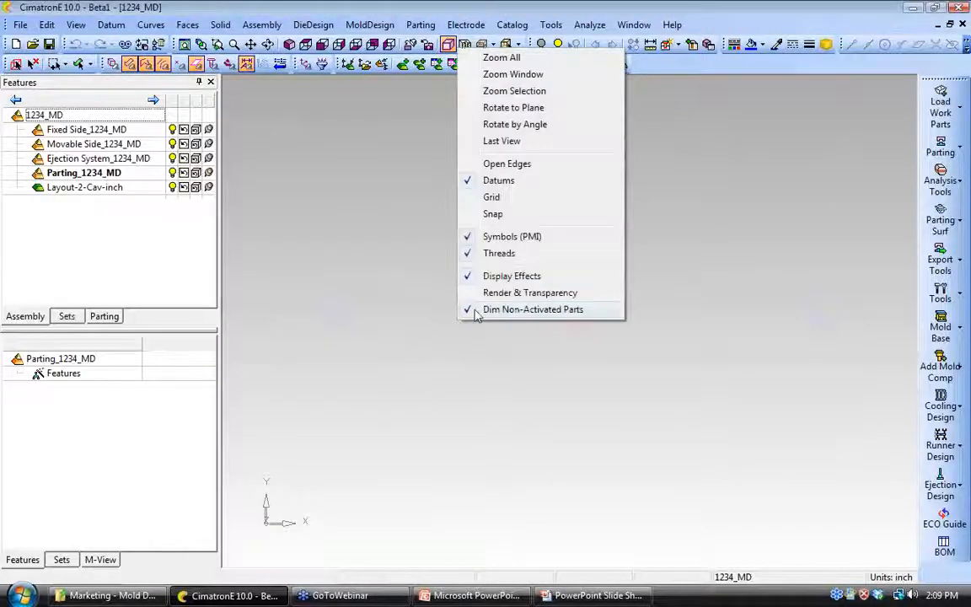
{"action": "left_click", "coordinate": [477, 312]}
{"action": "left_click_drag", "start_coordinate": [538, 429], "coordinate": [519, 380], "text": "ctrl"}
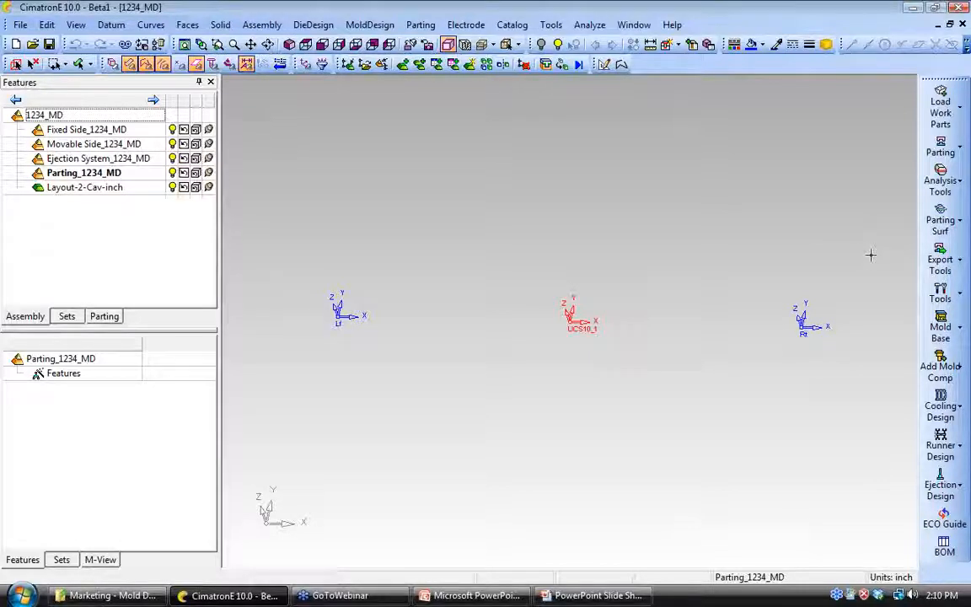
Step: Load the lower part as the master, with work part lower-Work in inches and a shrinkage factor of 1.006
{"action": "left_click", "coordinate": [940, 107]}
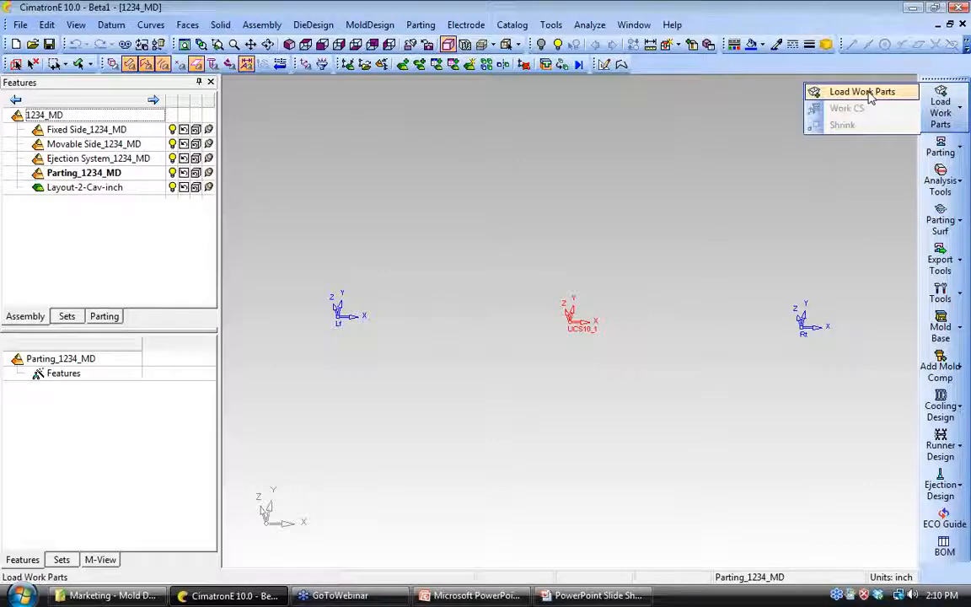
{"action": "left_click", "coordinate": [835, 90]}
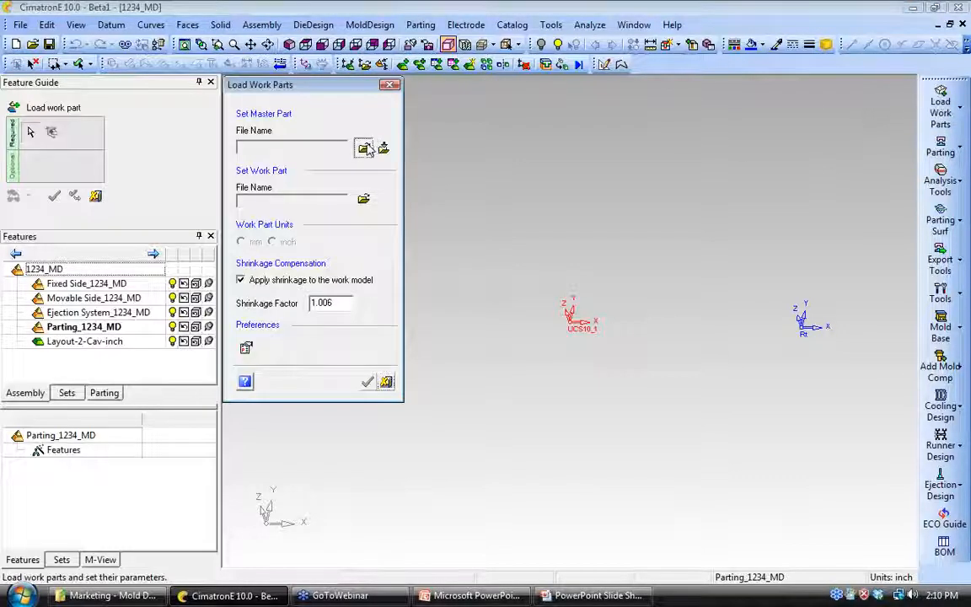
{"action": "left_click", "coordinate": [368, 149]}
{"action": "left_click", "coordinate": [392, 247]}
{"action": "left_click", "coordinate": [600, 476]}
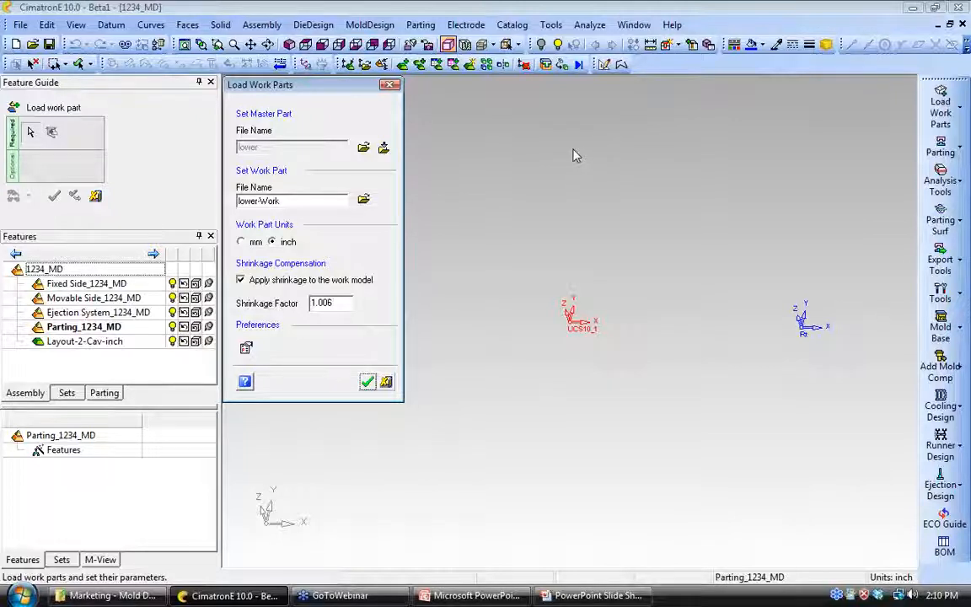
{"action": "key", "text": "Return"}
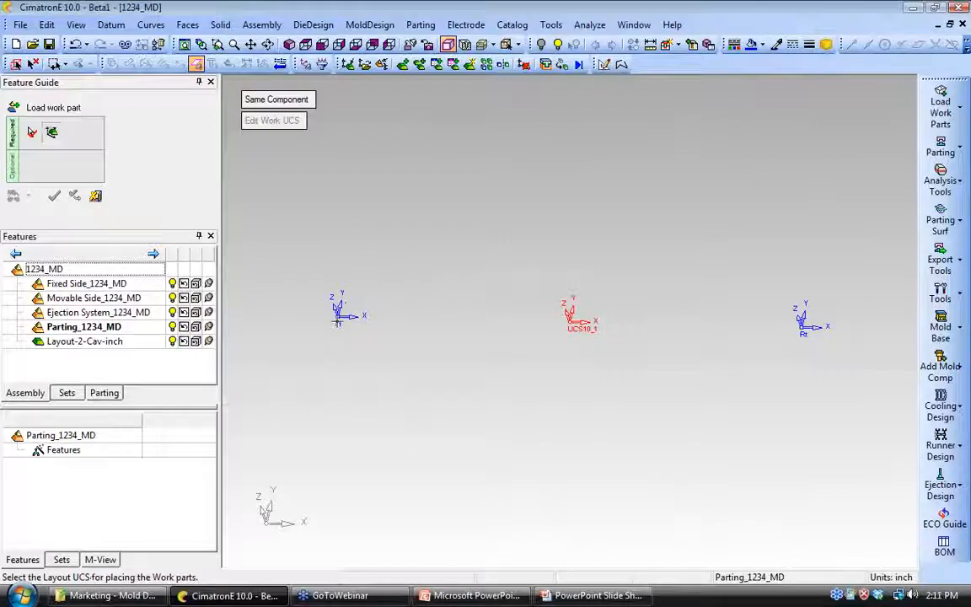
Step: Place the work part on both the Lf and Rt layout coordinate systems and complete the loading
{"action": "left_click", "coordinate": [339, 313]}
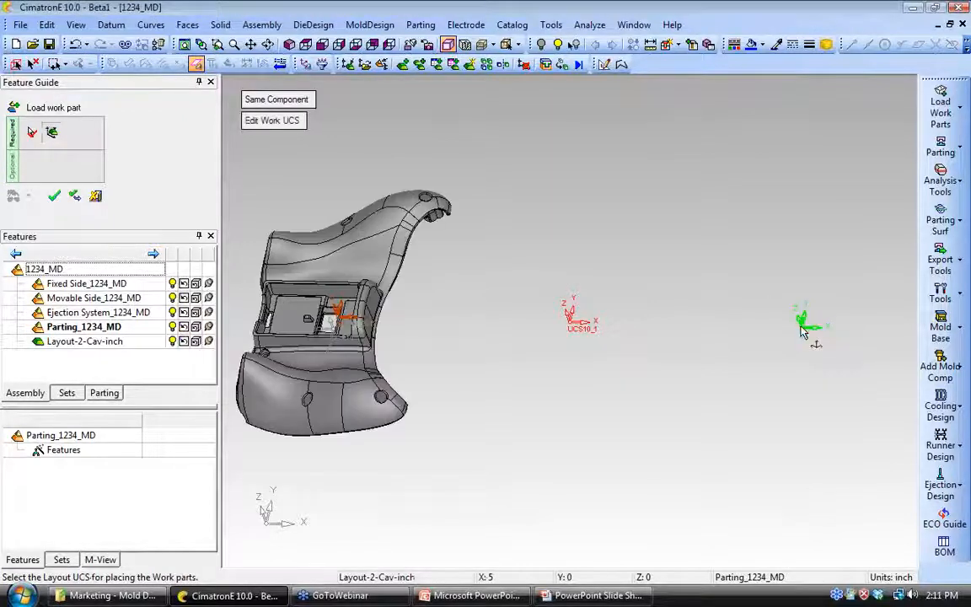
{"action": "left_click", "coordinate": [792, 322]}
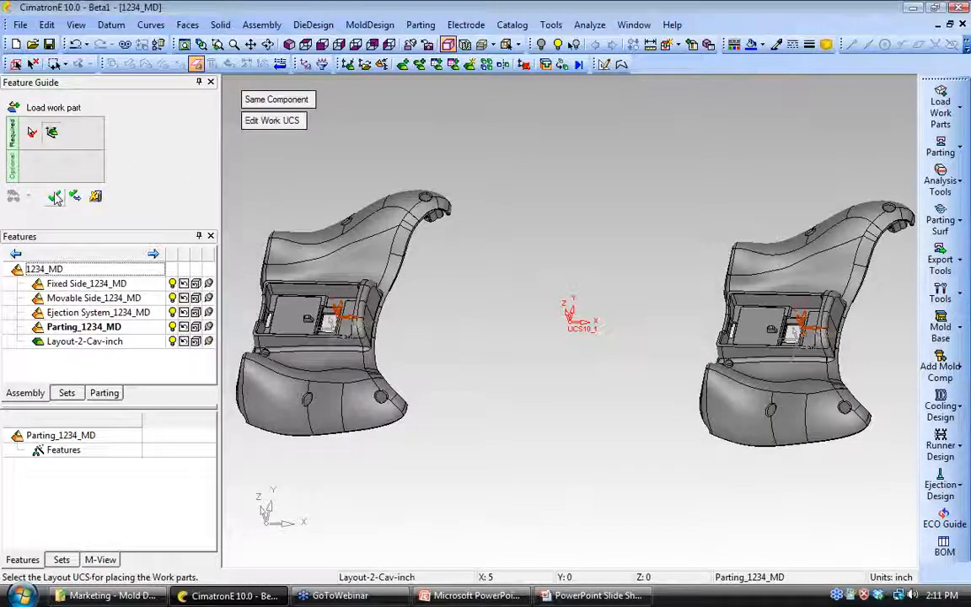
{"action": "left_click", "coordinate": [56, 197]}
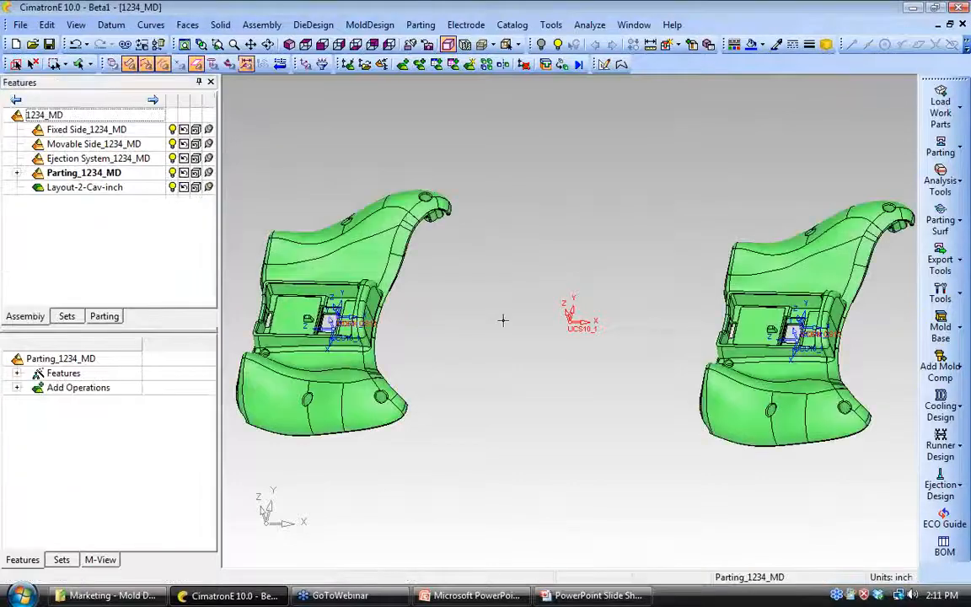
{"action": "left_click_drag", "start_coordinate": [565, 405], "coordinate": [579, 299], "text": "ctrl"}
{"action": "middle_click_drag", "start_coordinate": [578, 300], "coordinate": [532, 275], "text": "ctrl"}
{"action": "mouse_move", "coordinate": [532, 289]}
{"action": "left_mouse_down", "text": "ctrl"}
{"action": "mouse_move", "coordinate": [577, 288]}
{"action": "mouse_move", "coordinate": [536, 293]}
{"action": "left_mouse_up", "text": "ctrl"}
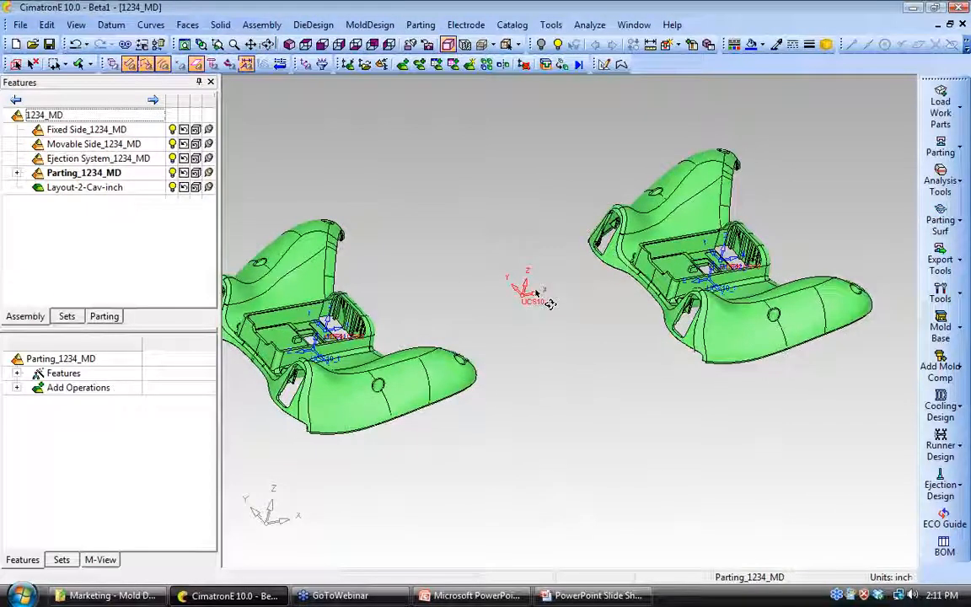
Step: Hide the datums of the lower-Work components in the parting assembly
{"action": "left_click", "coordinate": [16, 173]}
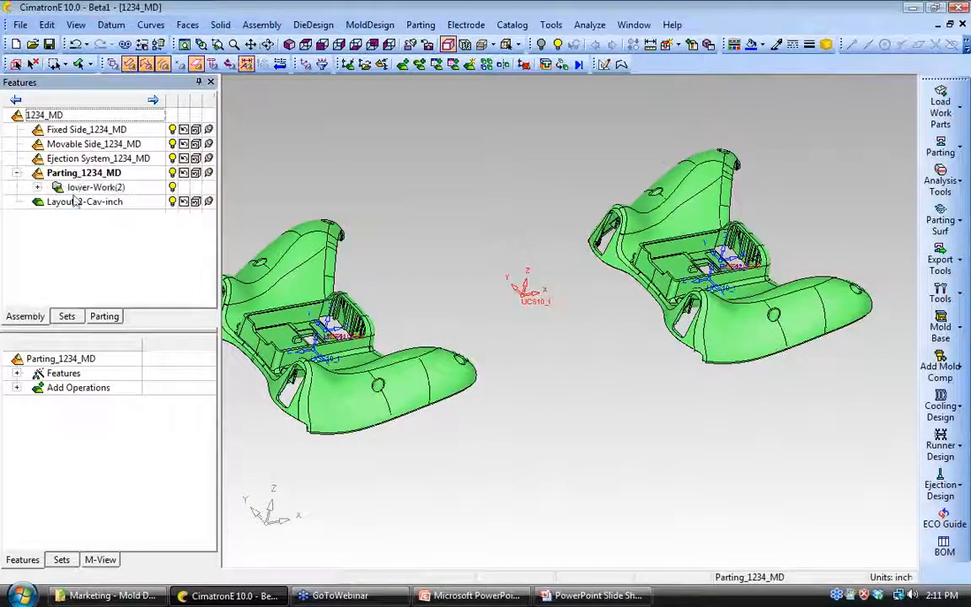
{"action": "right_click", "coordinate": [57, 187]}
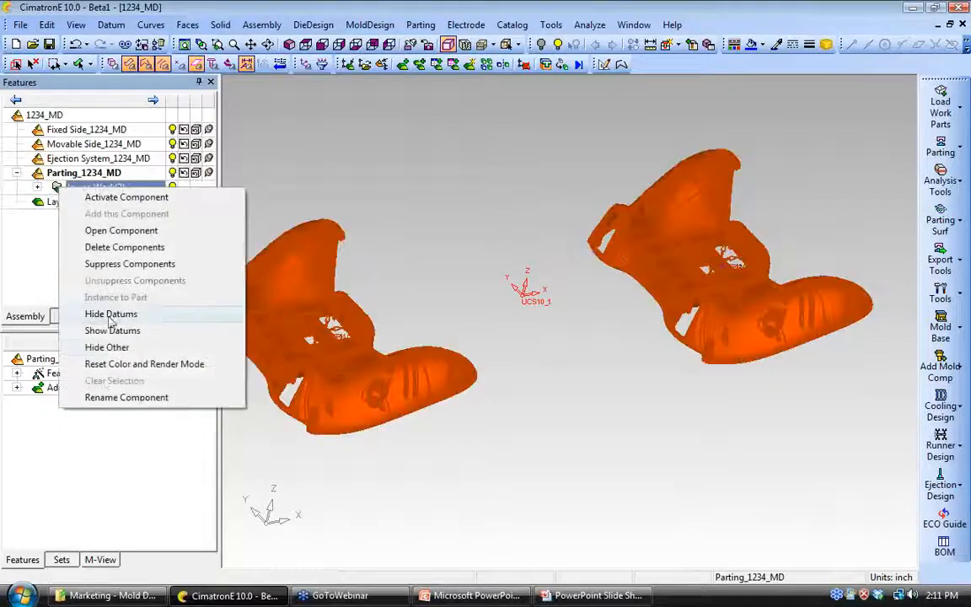
{"action": "left_click", "coordinate": [111, 314]}
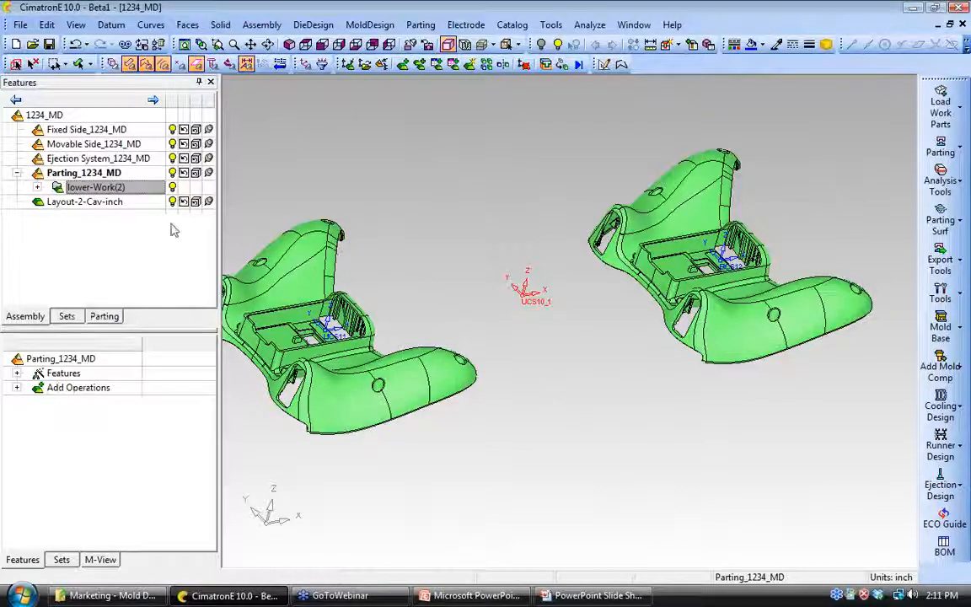
Step: Activate the Layout-2-Cav-inch part and rotate the left cavity's layout coordinate system about its Z axis
{"action": "right_click", "coordinate": [154, 202]}
{"action": "left_click", "coordinate": [161, 215]}
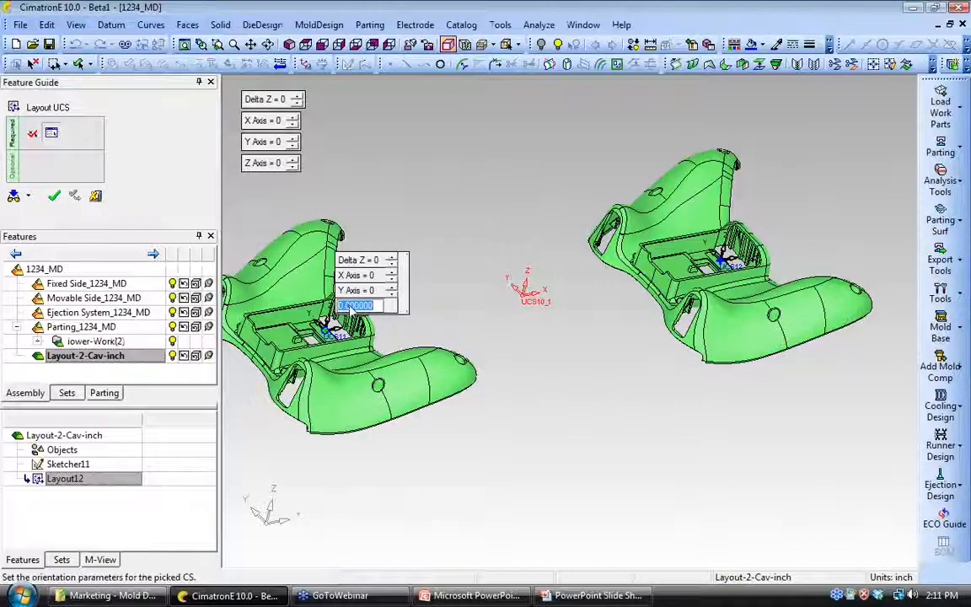
{"action": "left_click", "coordinate": [53, 196]}
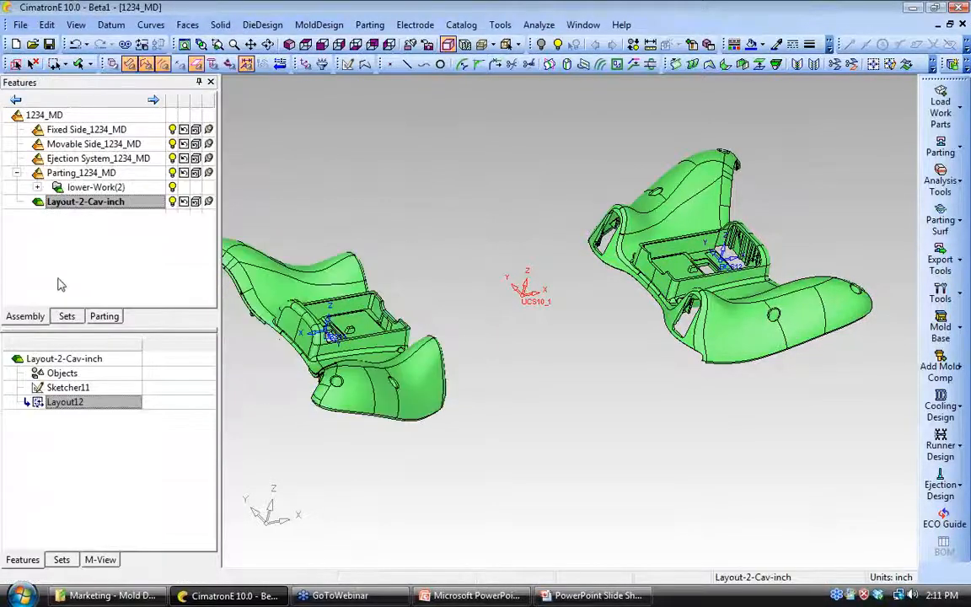
Step: Set dimension L11 in the layout sketch to 4.25 inches and update the cavity spacing
{"action": "double_click", "coordinate": [76, 387]}
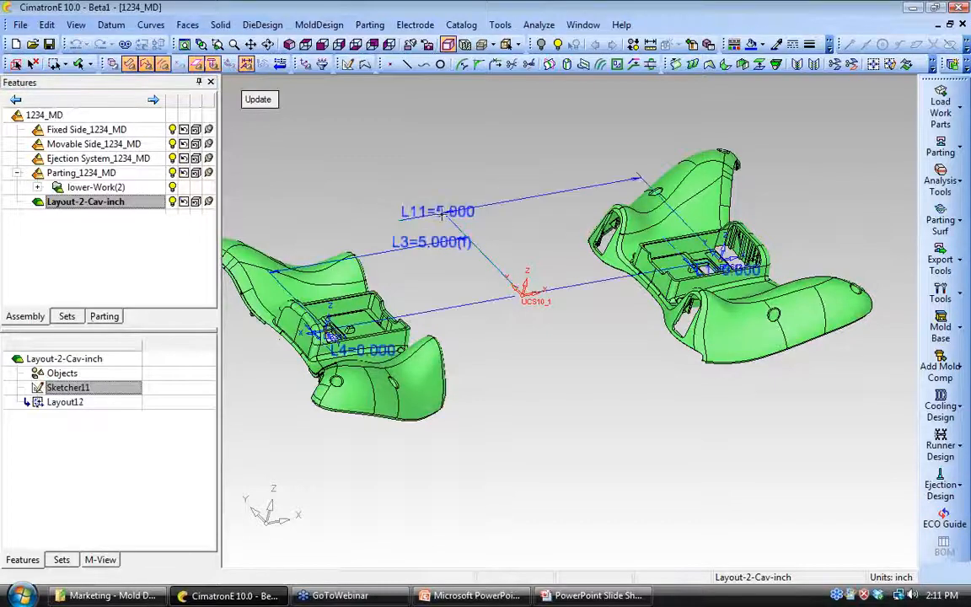
{"action": "double_click", "coordinate": [441, 216]}
{"action": "type", "text": "4.25"}
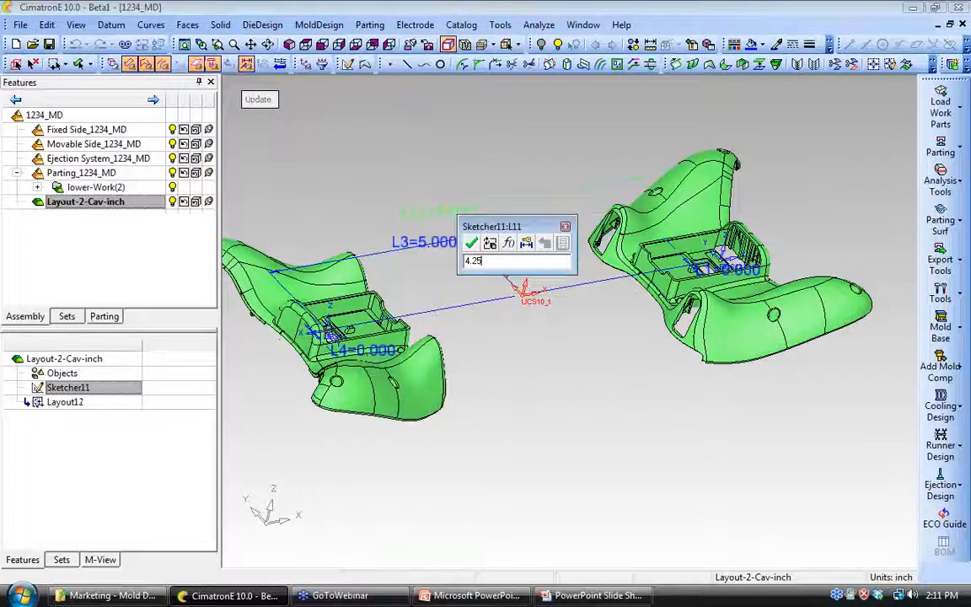
{"action": "key", "text": "Return"}
{"action": "left_click", "coordinate": [258, 101]}
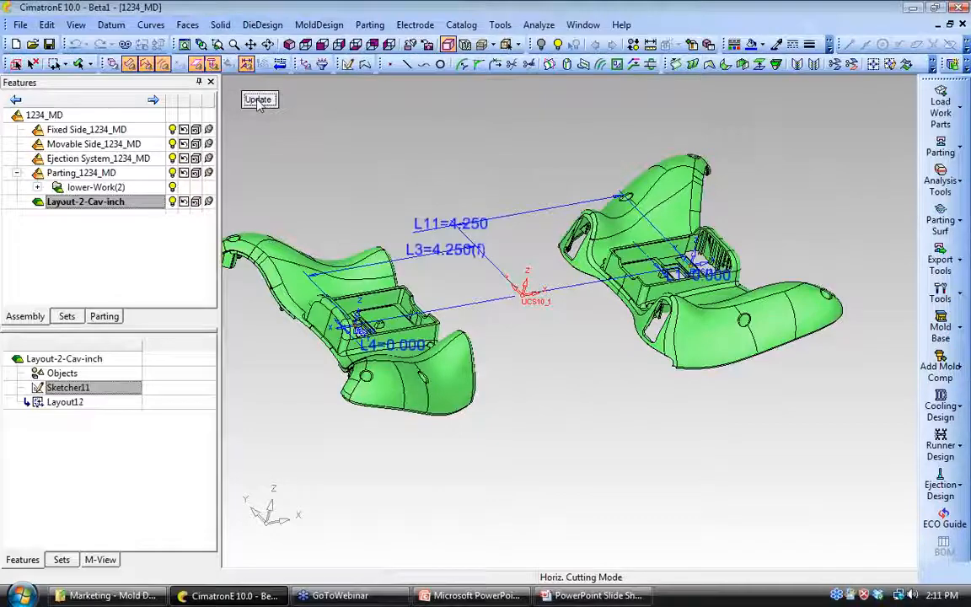
{"action": "middle_click", "coordinate": [306, 136]}
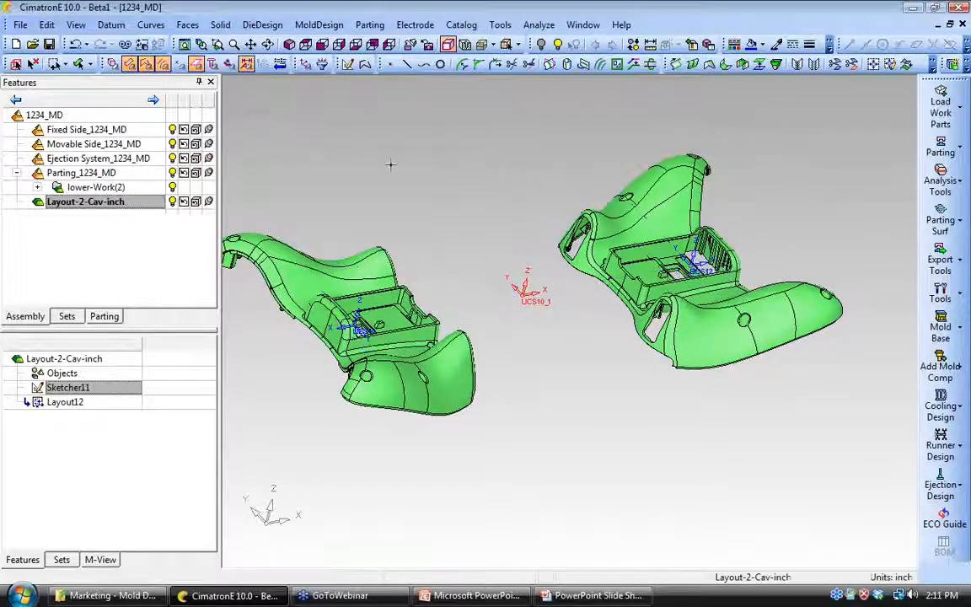
{"action": "middle_click_drag", "start_coordinate": [498, 234], "coordinate": [478, 260]}
{"action": "middle_click_drag", "start_coordinate": [536, 264], "coordinate": [540, 266]}
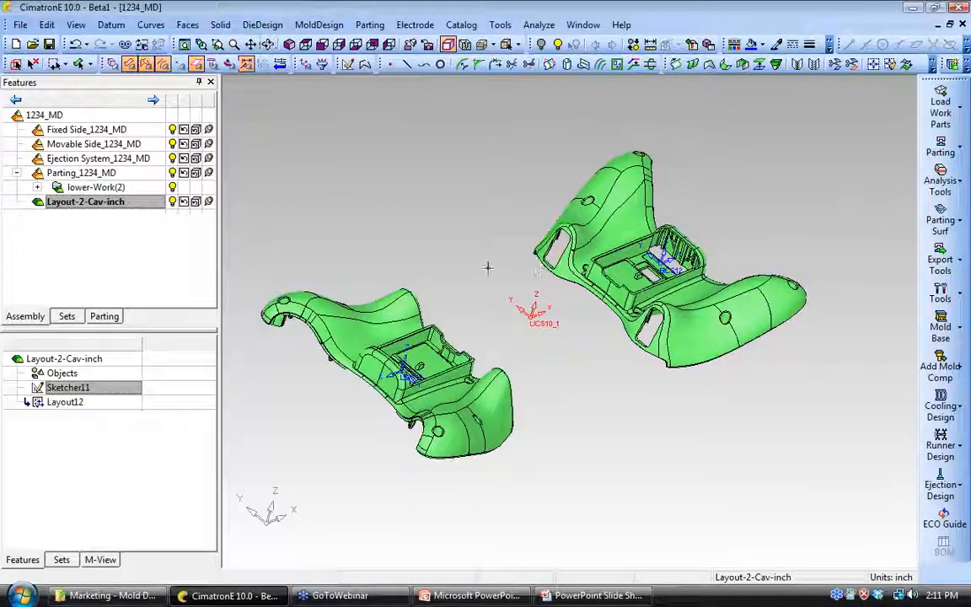
Step: Activate the second lower-Work component and hide the first one so only a single cavity part is displayed
{"action": "left_click", "coordinate": [37, 188]}
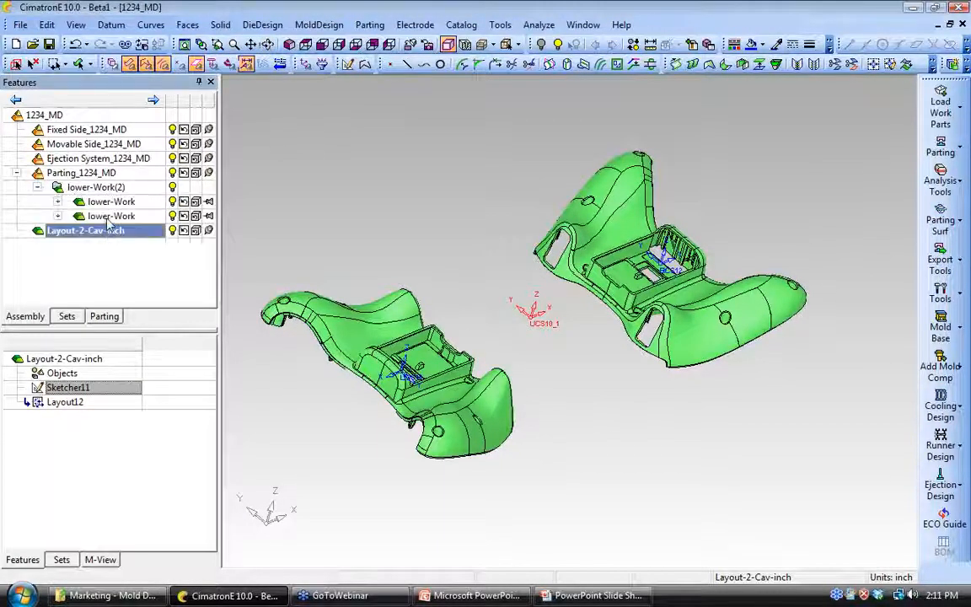
{"action": "left_click", "coordinate": [110, 216]}
{"action": "right_click", "coordinate": [108, 217]}
{"action": "left_click", "coordinate": [143, 229]}
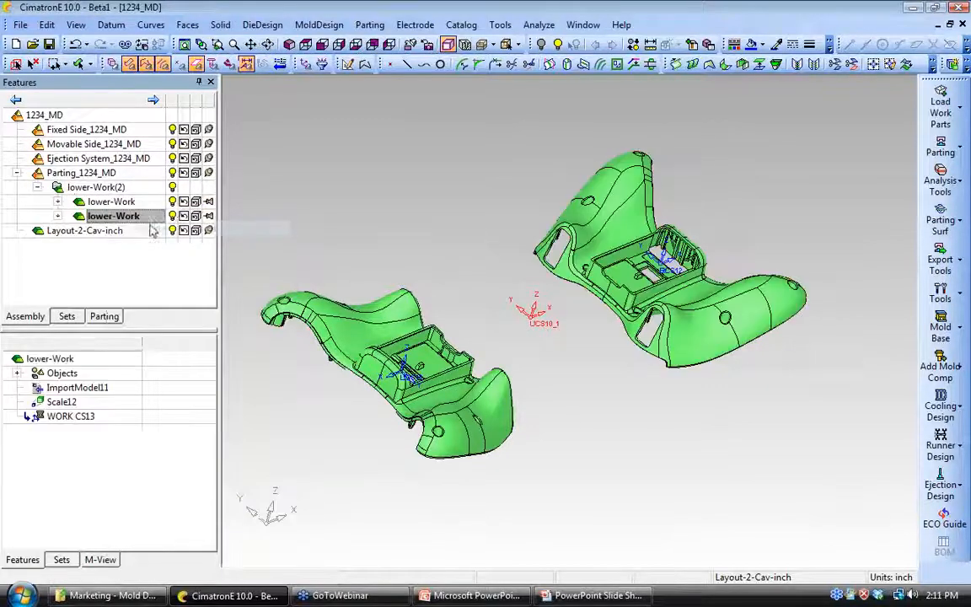
{"action": "left_click", "coordinate": [172, 202]}
{"action": "middle_click_drag", "start_coordinate": [557, 322], "coordinate": [478, 352]}
{"action": "scroll", "coordinate": [570, 322], "scroll_direction": "up", "scroll_amount": 3}
{"action": "scroll", "coordinate": [570, 322], "scroll_direction": "up", "scroll_amount": 1}
{"action": "middle_click_drag", "start_coordinate": [624, 337], "coordinate": [577, 335]}
{"action": "scroll", "coordinate": [580, 337], "scroll_direction": "down", "scroll_amount": 1}
{"action": "middle_click_drag", "start_coordinate": [736, 209], "coordinate": [729, 232]}
{"action": "scroll", "coordinate": [737, 217], "scroll_direction": "up", "scroll_amount": 2}
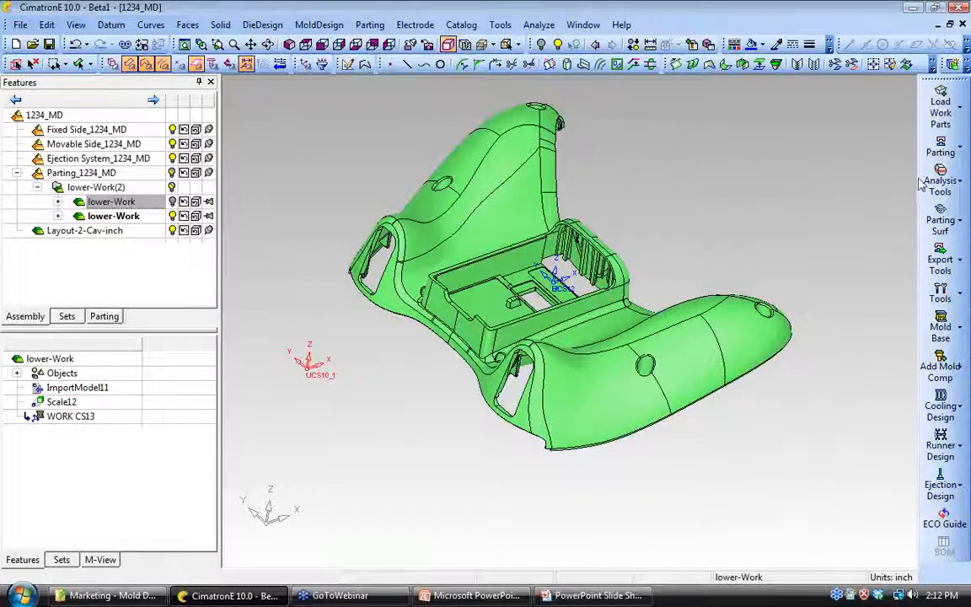
Step: Run a QuickSplit on the active work part in both directions, with vertical faces added to the bottom
{"action": "left_click", "coordinate": [941, 148]}
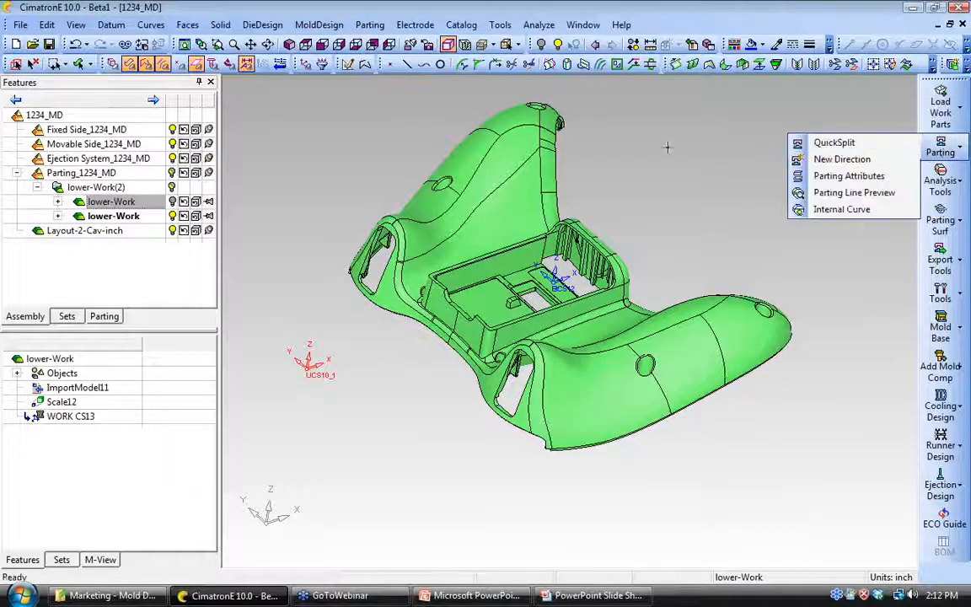
{"action": "left_click", "coordinate": [799, 145]}
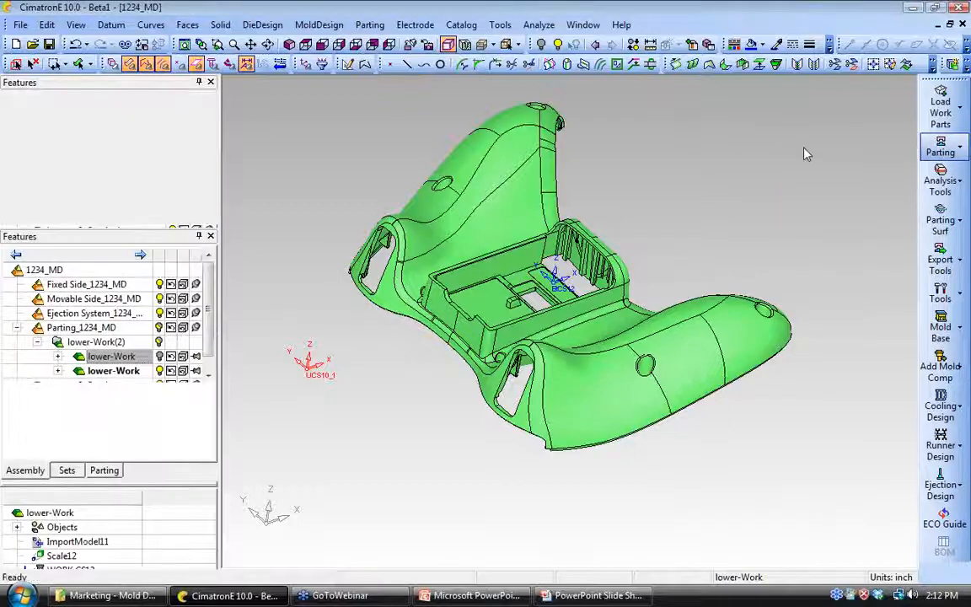
{"action": "left_click", "coordinate": [375, 121]}
{"action": "left_click", "coordinate": [337, 171]}
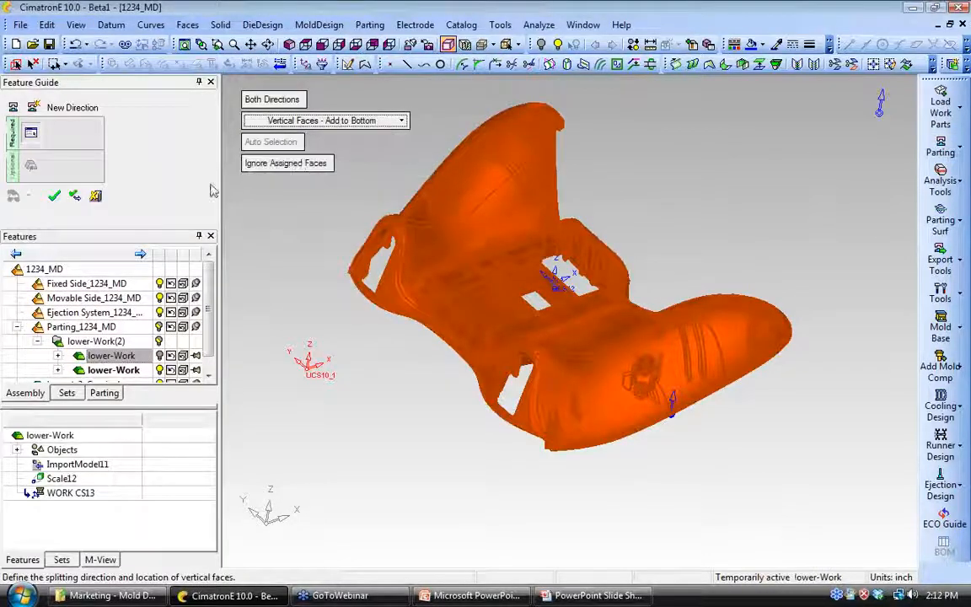
{"action": "left_click", "coordinate": [54, 197]}
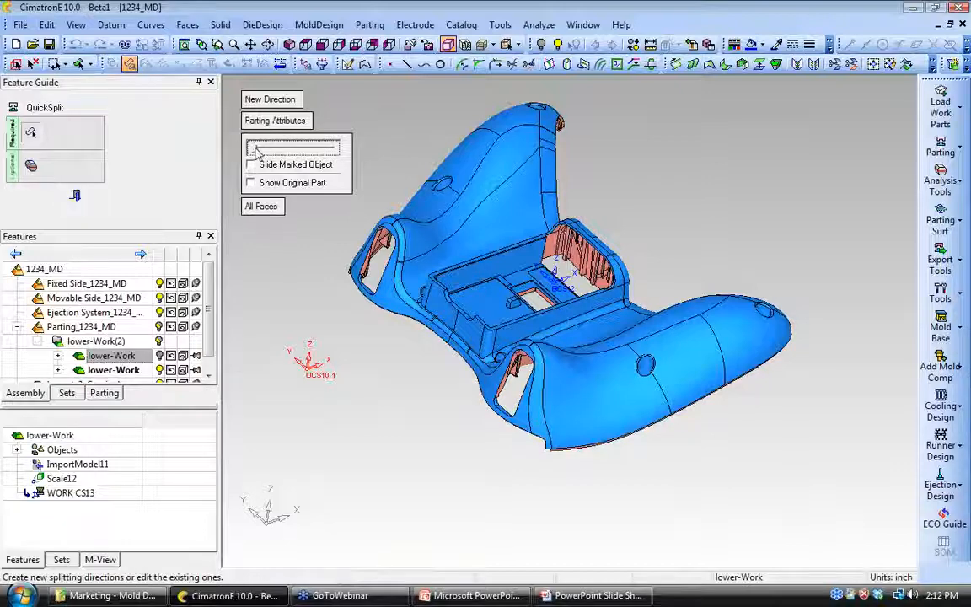
Step: Slide the split face sets apart and inspect the small unassigned faces between the two halves
{"action": "left_click_drag", "start_coordinate": [256, 149], "coordinate": [292, 158]}
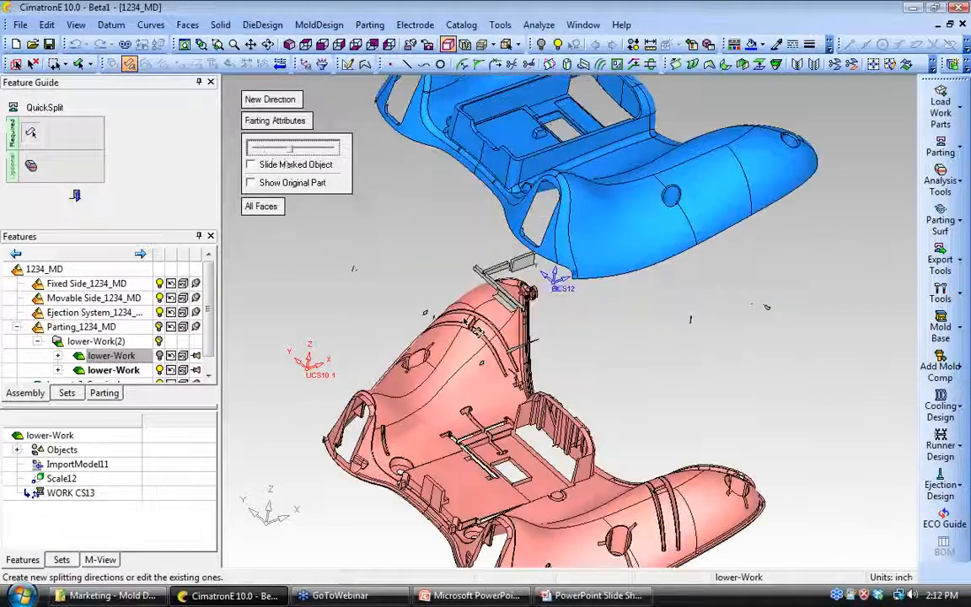
{"action": "left_click_drag", "start_coordinate": [507, 322], "coordinate": [472, 285], "text": "ctrl"}
{"action": "middle_click_drag", "start_coordinate": [472, 285], "coordinate": [488, 317], "text": "ctrl"}
{"action": "right_click_drag", "start_coordinate": [489, 317], "coordinate": [447, 274], "text": "ctrl"}
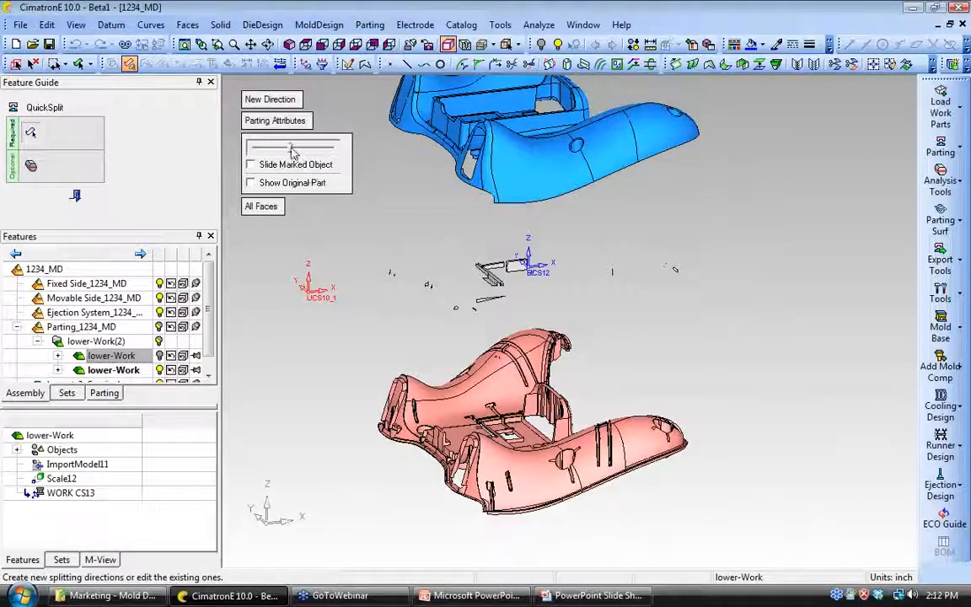
{"action": "left_click_drag", "start_coordinate": [289, 148], "coordinate": [294, 153]}
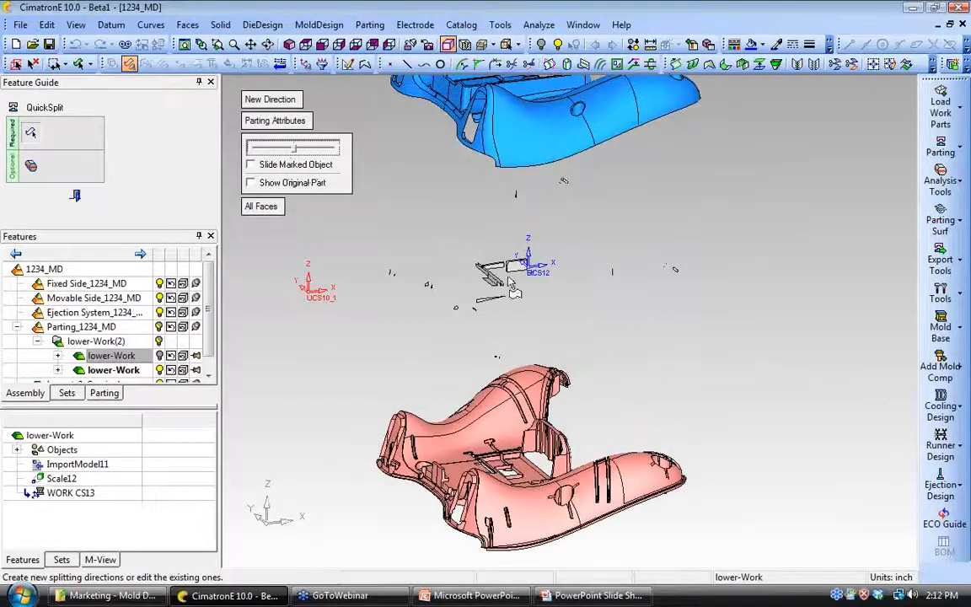
{"action": "left_click_drag", "start_coordinate": [649, 372], "coordinate": [613, 361], "text": "ctrl"}
{"action": "left_click_drag", "start_coordinate": [292, 150], "coordinate": [300, 154]}
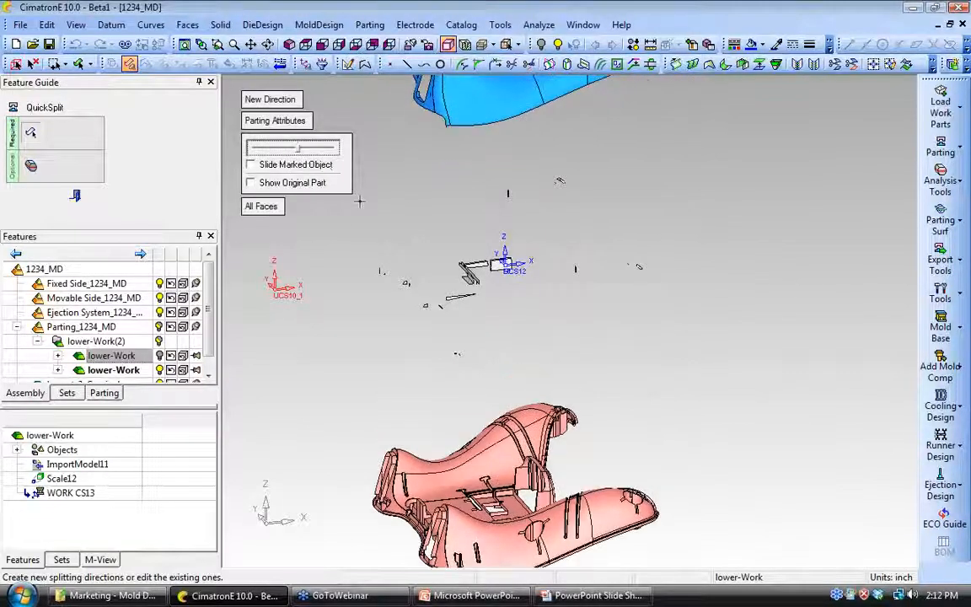
Step: Attach all the unassigned faces between the halves to the bottom face set and slide the sets back together
{"action": "left_click_drag", "start_coordinate": [363, 176], "coordinate": [713, 360]}
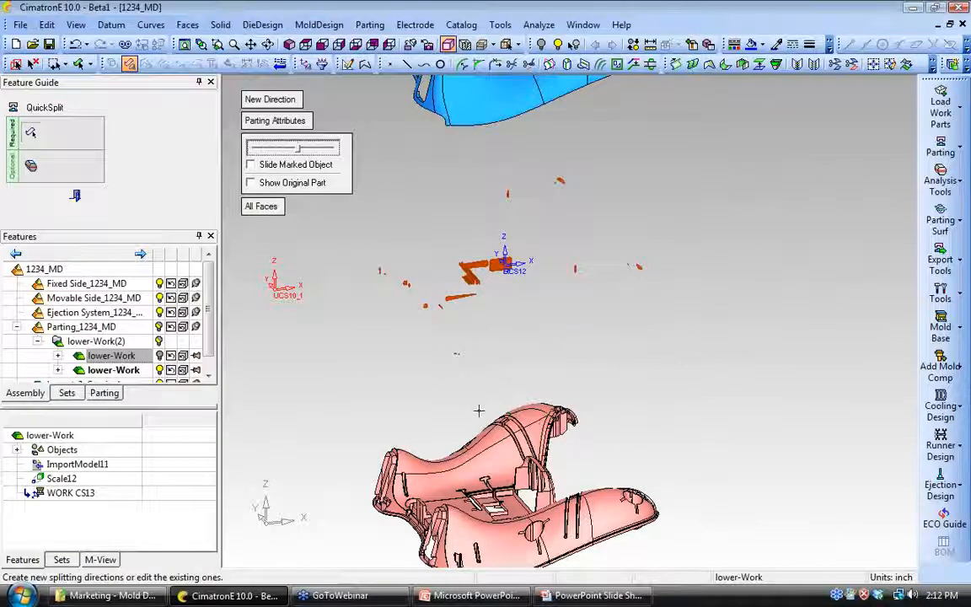
{"action": "left_click", "coordinate": [506, 467]}
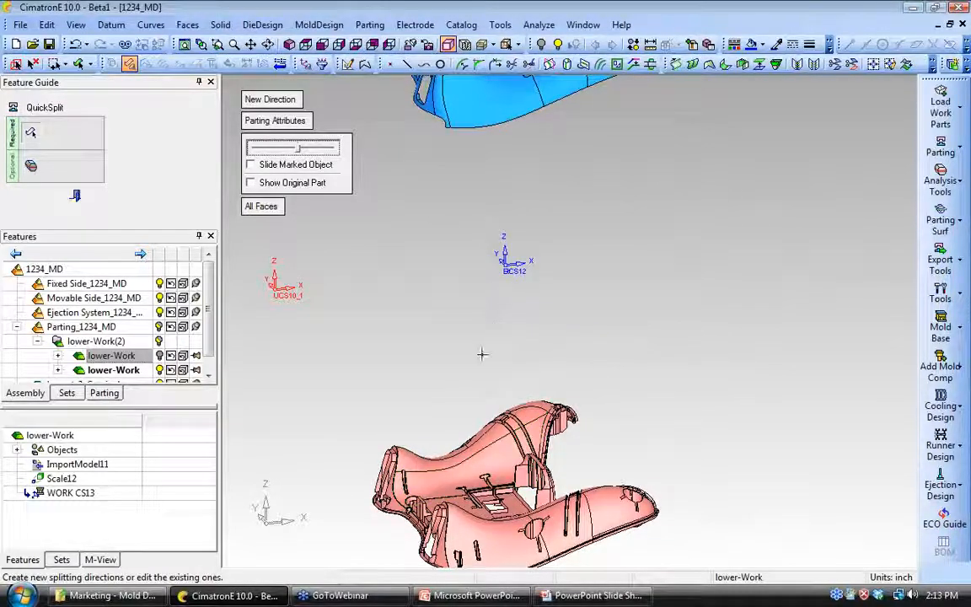
{"action": "left_click_drag", "start_coordinate": [299, 147], "coordinate": [249, 154]}
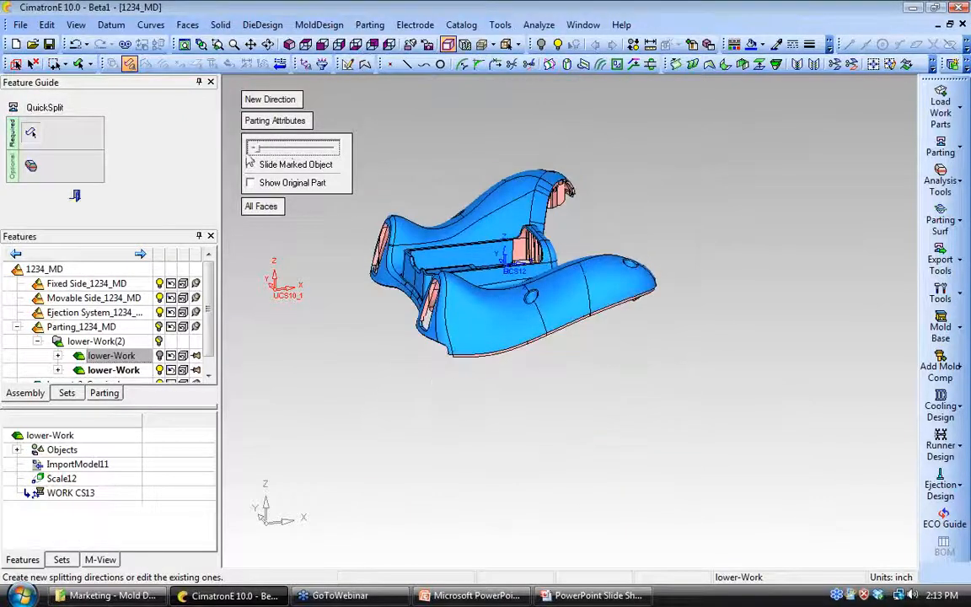
Step: Run the draft angle analysis on the split part and examine the walls of the grip openings, then close QuickSplit
{"action": "left_click_drag", "start_coordinate": [392, 244], "coordinate": [423, 302], "text": "ctrl"}
{"action": "middle_click_drag", "start_coordinate": [423, 302], "coordinate": [494, 367], "text": "ctrl"}
{"action": "right_click_drag", "start_coordinate": [493, 368], "coordinate": [488, 325], "text": "ctrl"}
{"action": "left_click", "coordinate": [32, 168]}
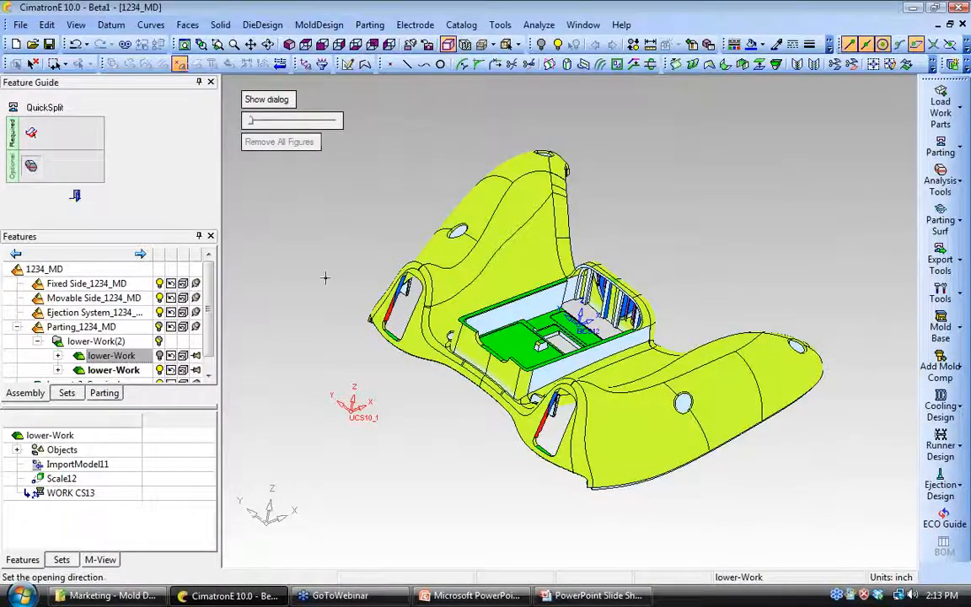
{"action": "left_click_drag", "start_coordinate": [346, 329], "coordinate": [331, 291], "text": "ctrl"}
{"action": "right_click_drag", "start_coordinate": [330, 291], "coordinate": [329, 251], "text": "ctrl"}
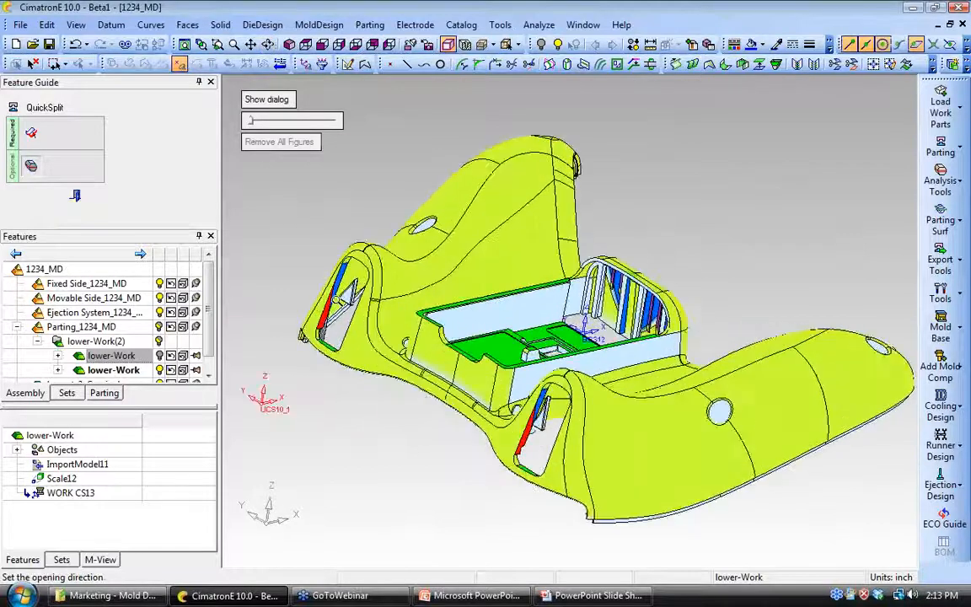
{"action": "middle_click_drag", "start_coordinate": [329, 251], "coordinate": [339, 237], "text": "ctrl"}
{"action": "middle_click_drag", "start_coordinate": [337, 278], "coordinate": [341, 273], "text": "ctrl"}
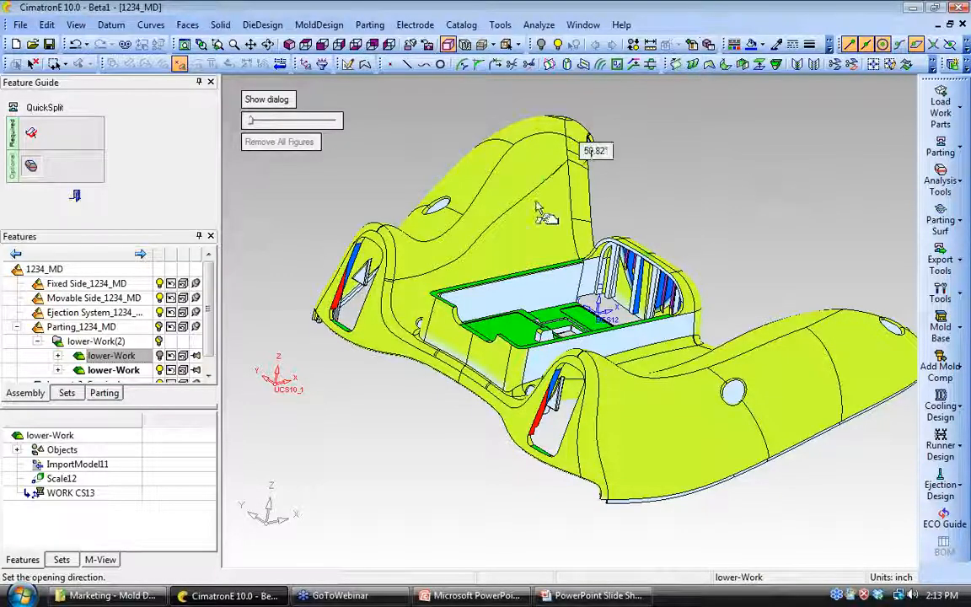
{"action": "middle_click_drag", "start_coordinate": [538, 293], "coordinate": [621, 304], "text": "ctrl"}
{"action": "scroll", "coordinate": [620, 303], "scroll_direction": "up", "scroll_amount": 2}
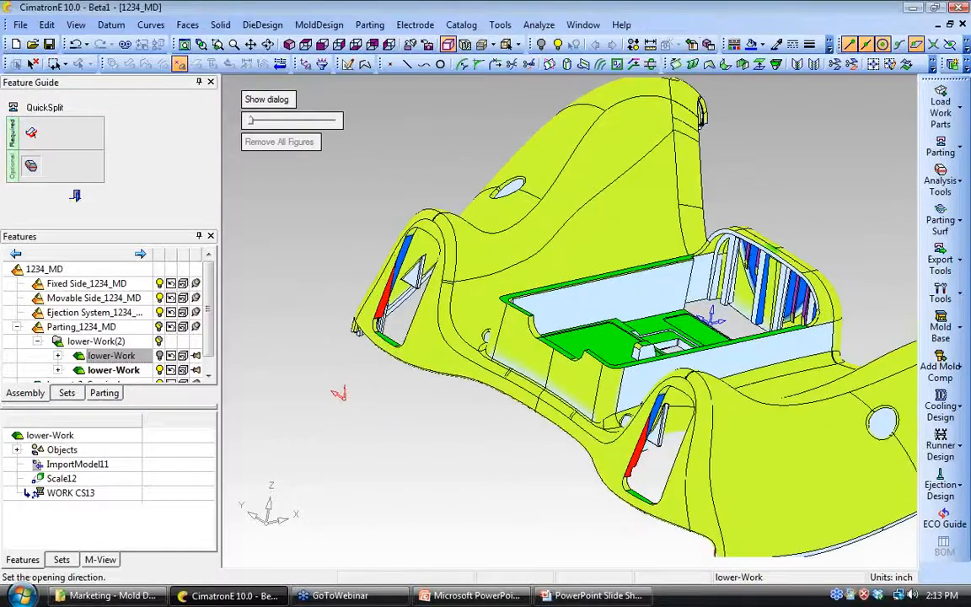
{"action": "right_click_drag", "start_coordinate": [621, 304], "coordinate": [290, 212], "text": "ctrl"}
{"action": "middle_click_drag", "start_coordinate": [290, 213], "coordinate": [455, 248], "text": "ctrl"}
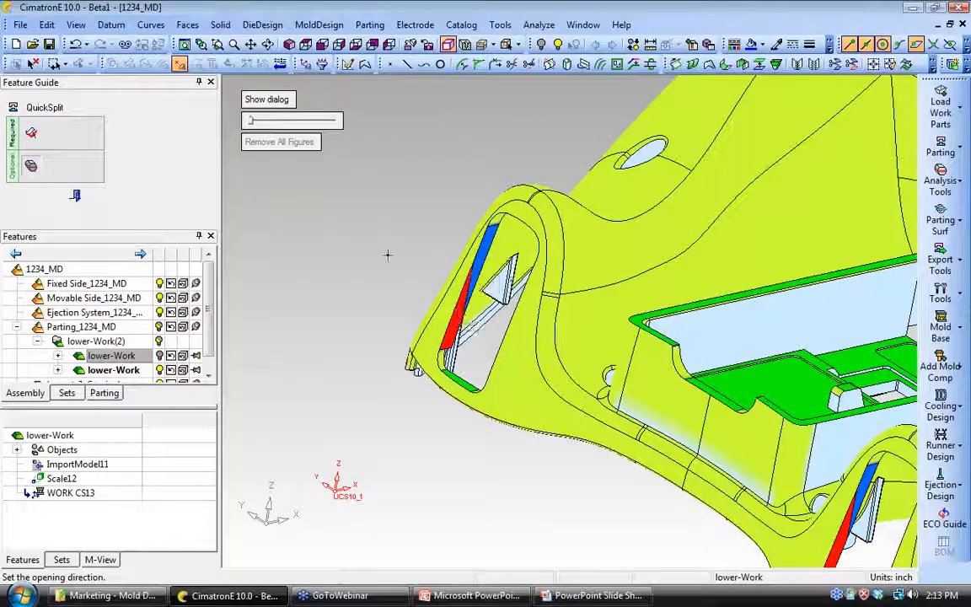
{"action": "left_click", "coordinate": [75, 196]}
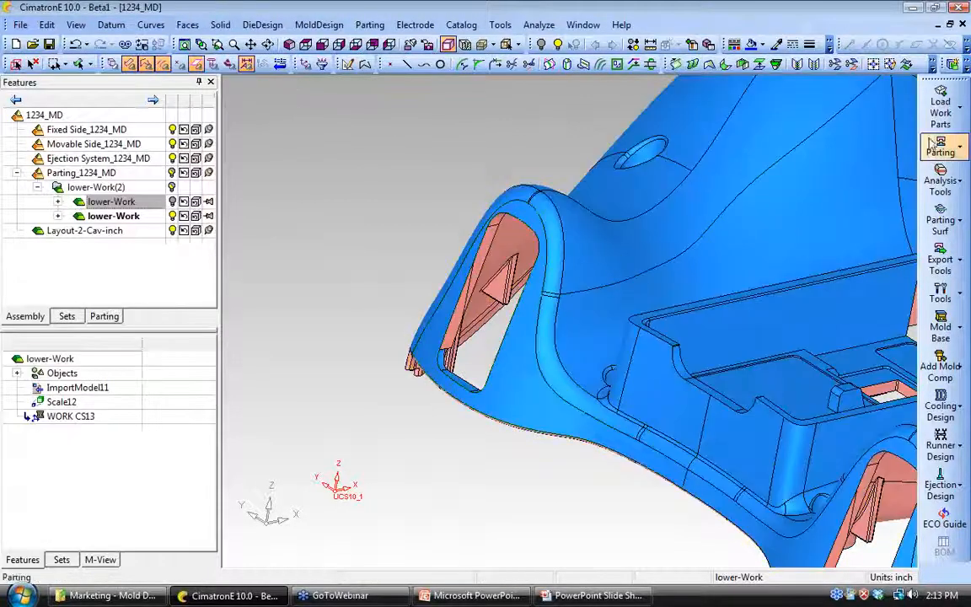
Step: Restart QuickSplit and attach the undercut side-wall faces of both grip openings to the upper blue face set
{"action": "left_click", "coordinate": [941, 145]}
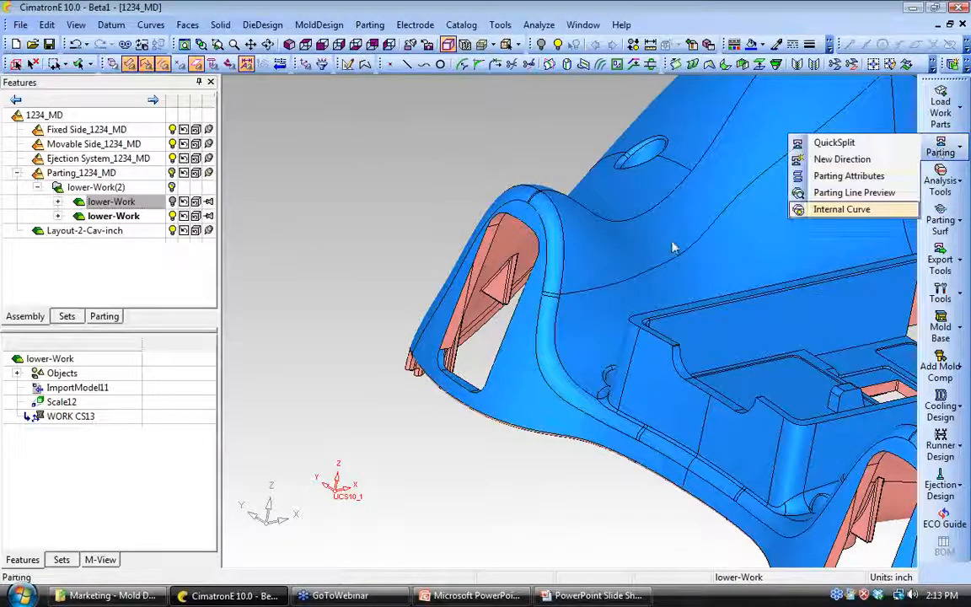
{"action": "left_click", "coordinate": [831, 142]}
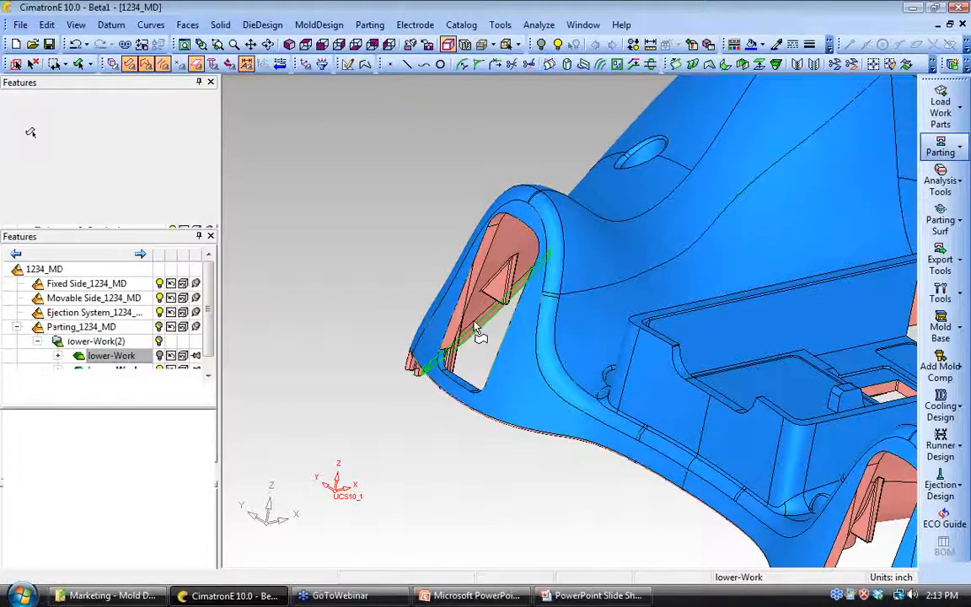
{"action": "left_click", "coordinate": [453, 339]}
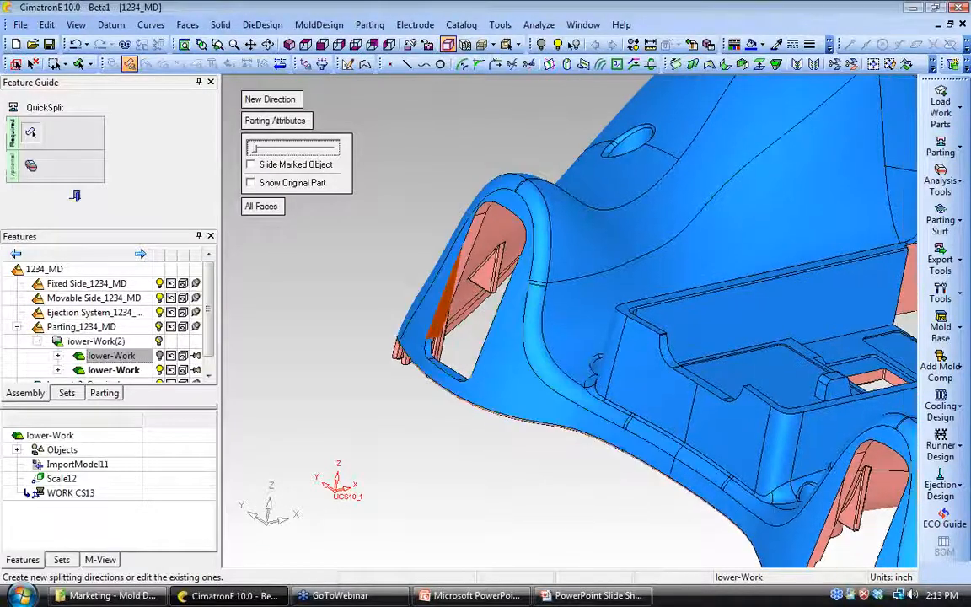
{"action": "middle_click_drag", "start_coordinate": [709, 455], "coordinate": [484, 299], "text": "ctrl"}
{"action": "left_click", "coordinate": [593, 401]}
{"action": "left_click_drag", "start_coordinate": [497, 371], "coordinate": [533, 411], "text": "ctrl"}
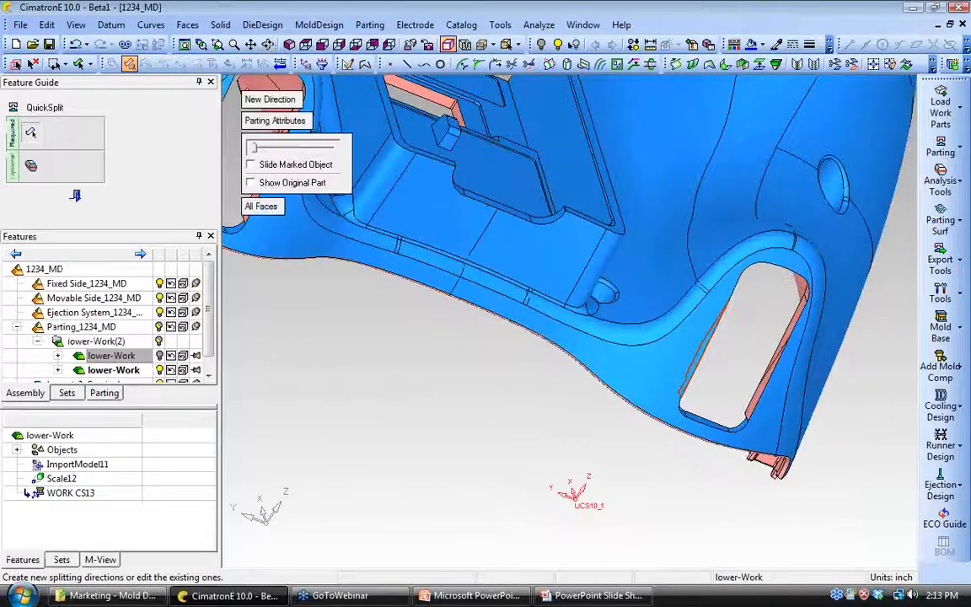
{"action": "middle_click_drag", "start_coordinate": [692, 368], "coordinate": [537, 367], "text": "ctrl"}
{"action": "middle_click_drag", "start_coordinate": [320, 278], "coordinate": [603, 379], "text": "ctrl"}
{"action": "left_click", "coordinate": [385, 295]}
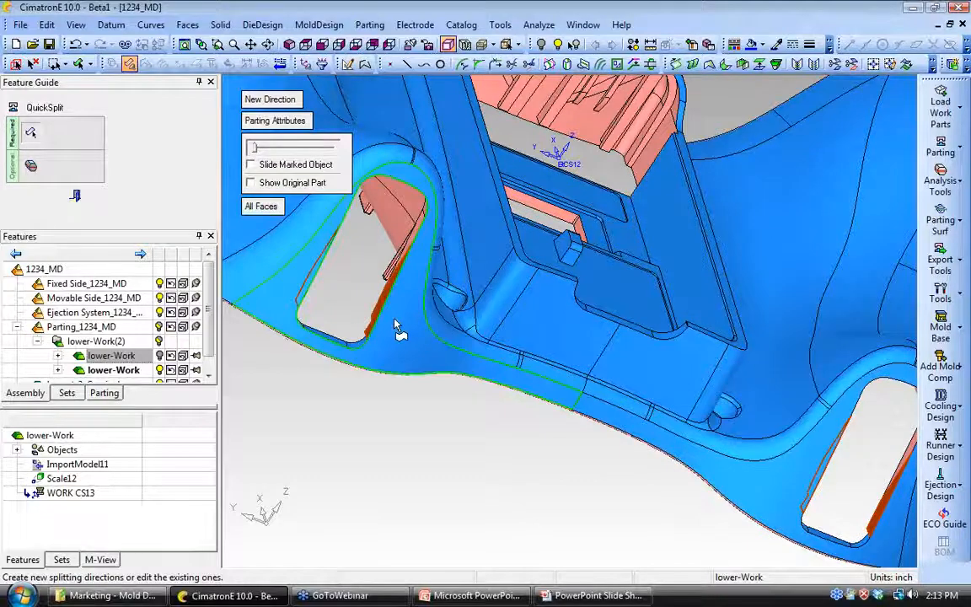
{"action": "left_click_drag", "start_coordinate": [552, 371], "coordinate": [492, 305], "text": "ctrl"}
{"action": "scroll", "coordinate": [492, 305], "scroll_direction": "down", "scroll_amount": 1}
Step: Run the draft angle analysis again and examine the draft of the narrow rounded faces along the shell's front rim
{"action": "left_click", "coordinate": [32, 167]}
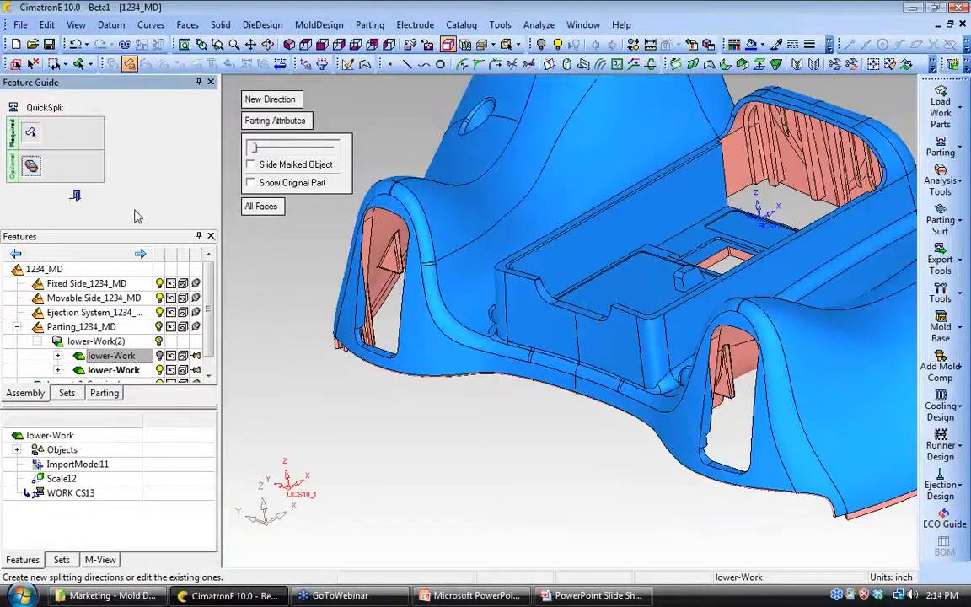
{"action": "left_click_drag", "start_coordinate": [606, 427], "coordinate": [560, 407], "text": "ctrl"}
{"action": "scroll", "coordinate": [560, 407], "scroll_direction": "up", "scroll_amount": 5}
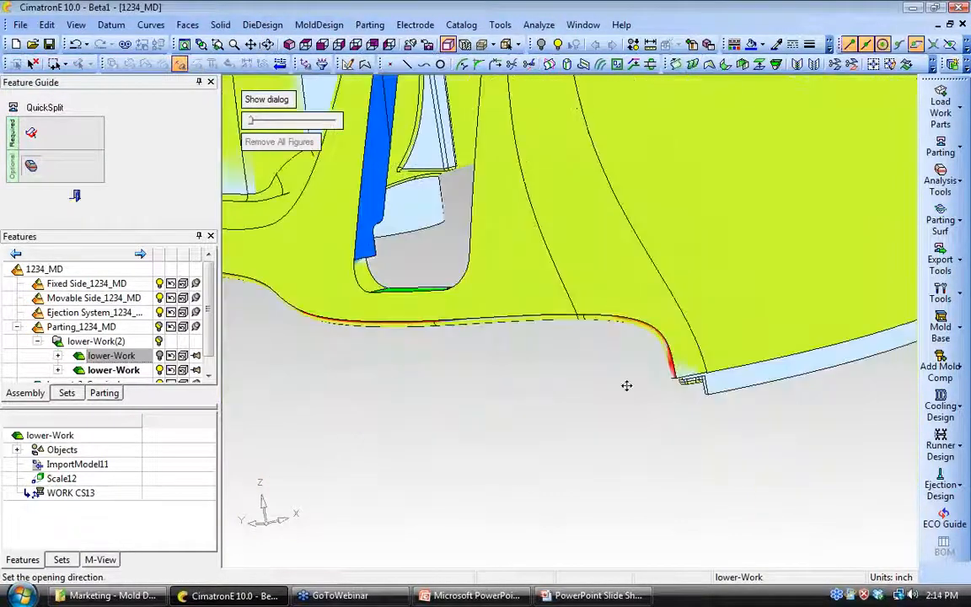
{"action": "scroll", "coordinate": [624, 386], "scroll_direction": "up", "scroll_amount": 2}
{"action": "middle_click_drag", "start_coordinate": [679, 369], "coordinate": [621, 310], "text": "ctrl"}
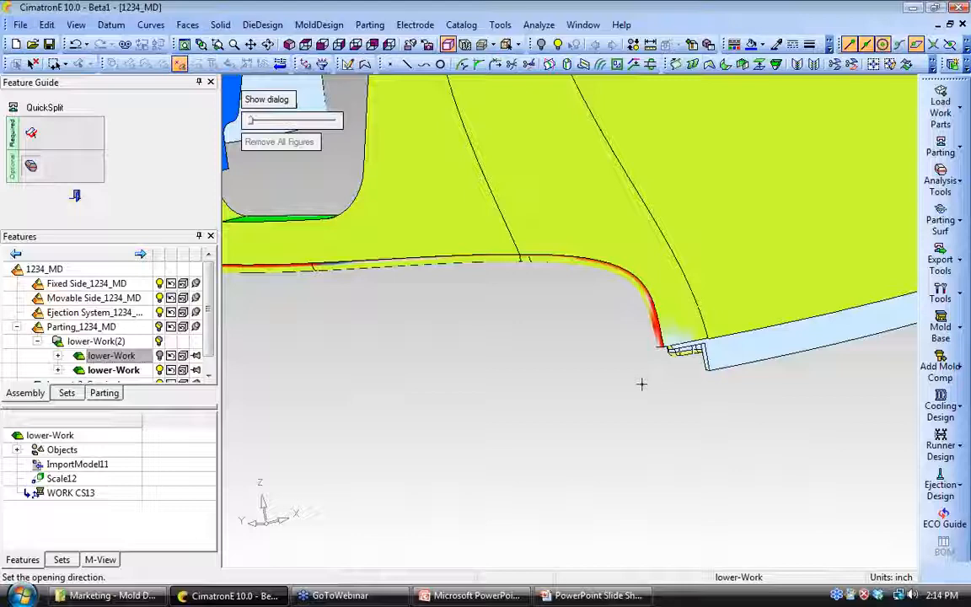
{"action": "right_click_drag", "start_coordinate": [490, 220], "coordinate": [496, 281], "text": "ctrl"}
{"action": "middle_click_drag", "start_coordinate": [497, 282], "coordinate": [503, 346], "text": "ctrl"}
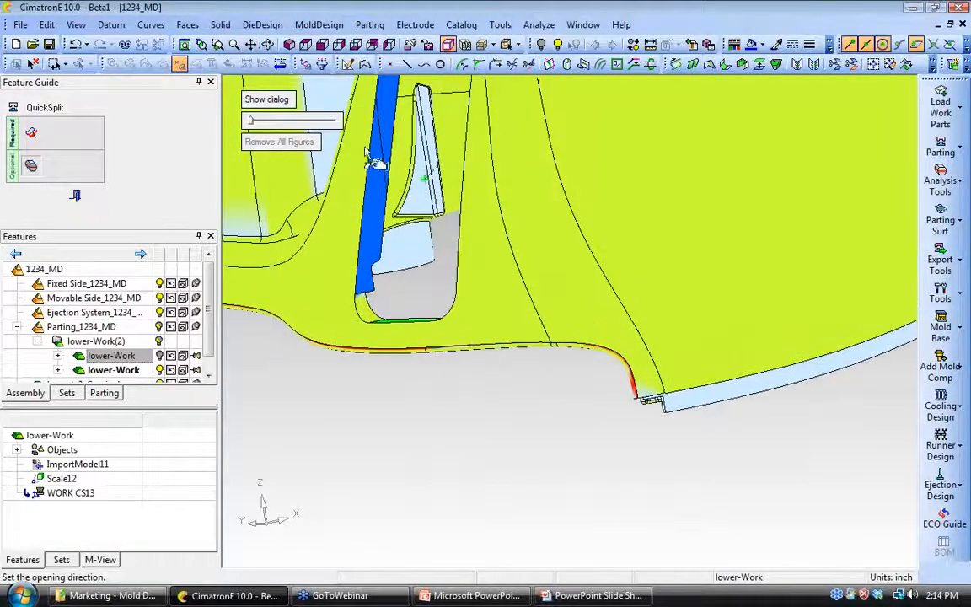
{"action": "left_click", "coordinate": [75, 195]}
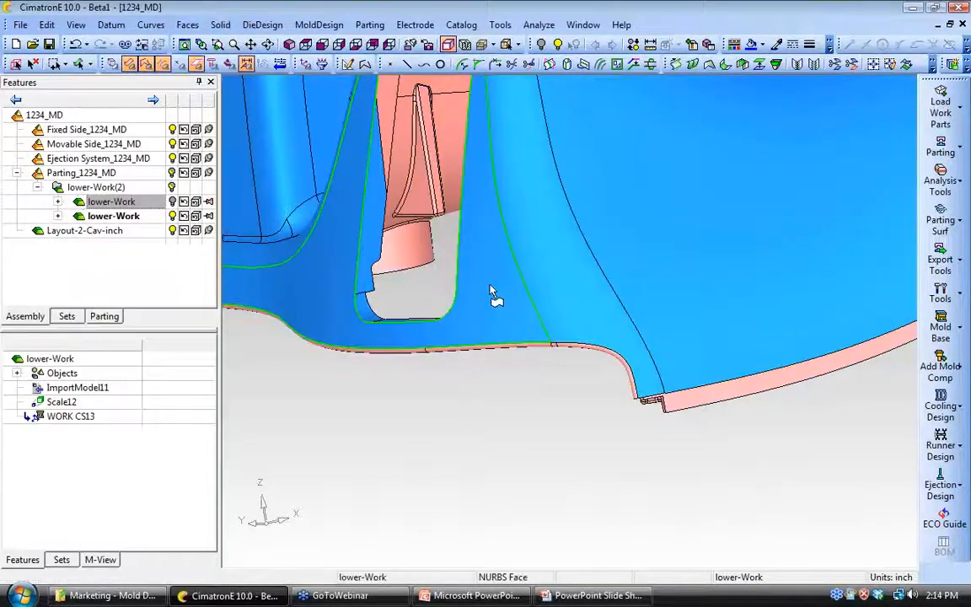
Step: Split the chain of rounded faces along the shell's front rim with Split Silhouette
{"action": "right_click_drag", "start_coordinate": [491, 292], "coordinate": [494, 324], "text": "ctrl"}
{"action": "left_click", "coordinate": [187, 26]}
{"action": "left_click", "coordinate": [216, 385]}
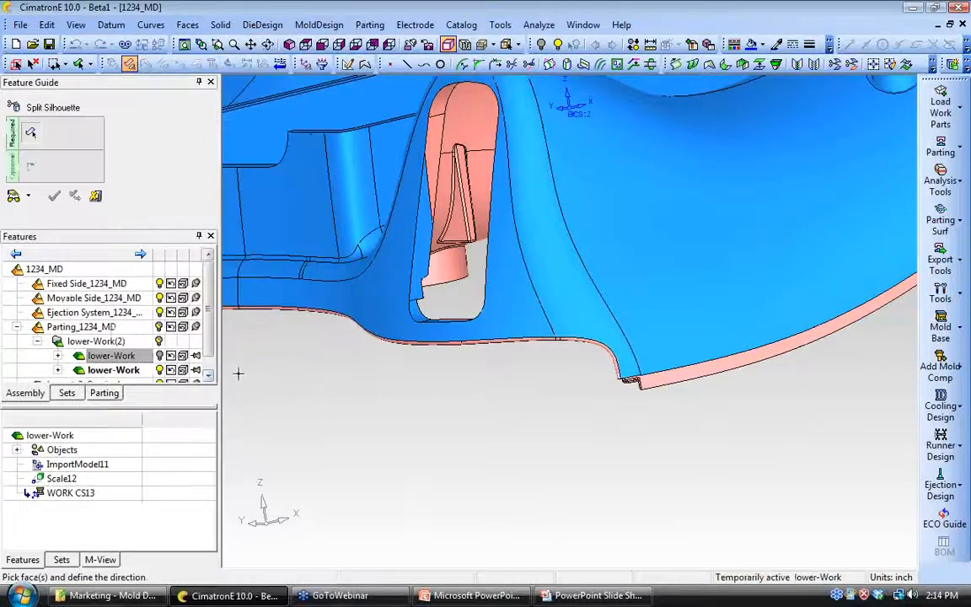
{"action": "left_click", "coordinate": [93, 68]}
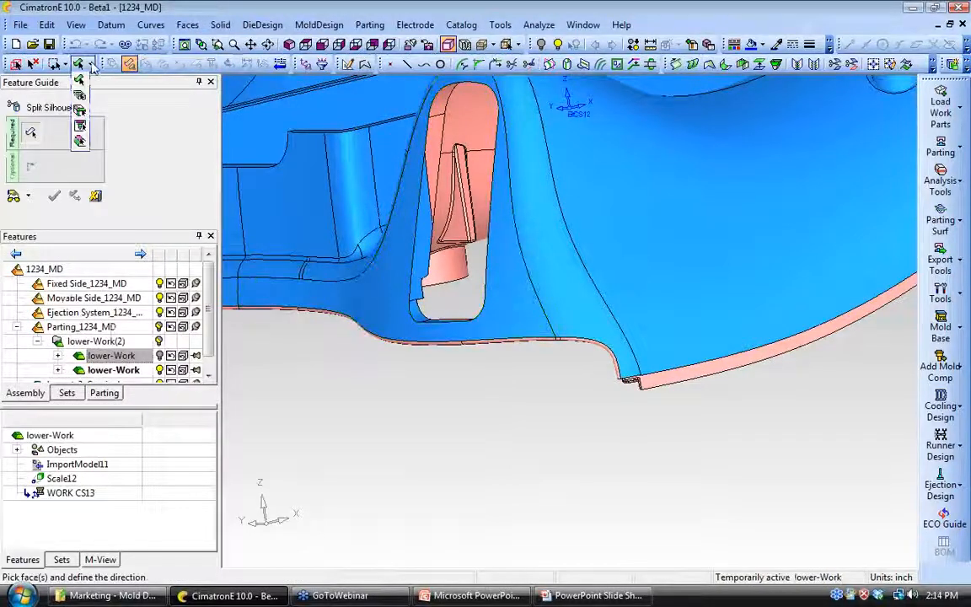
{"action": "left_click", "coordinate": [83, 120]}
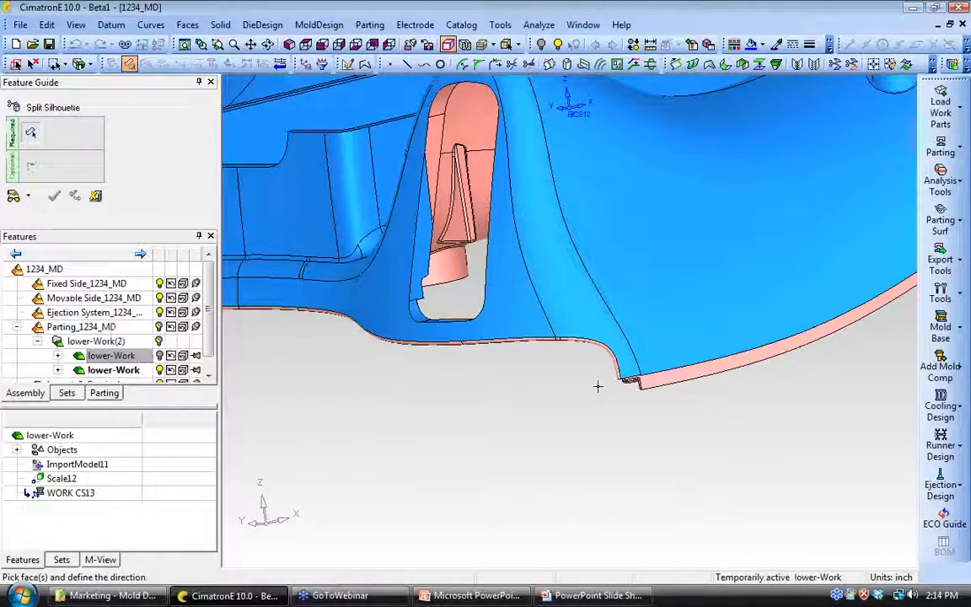
{"action": "left_click", "coordinate": [598, 346]}
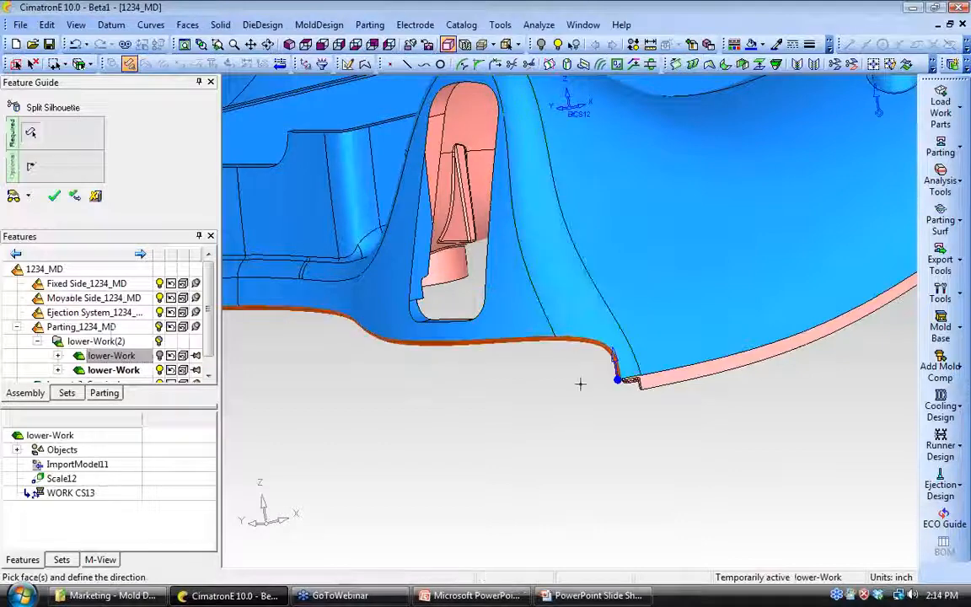
{"action": "middle_click_drag", "start_coordinate": [557, 422], "coordinate": [404, 253]}
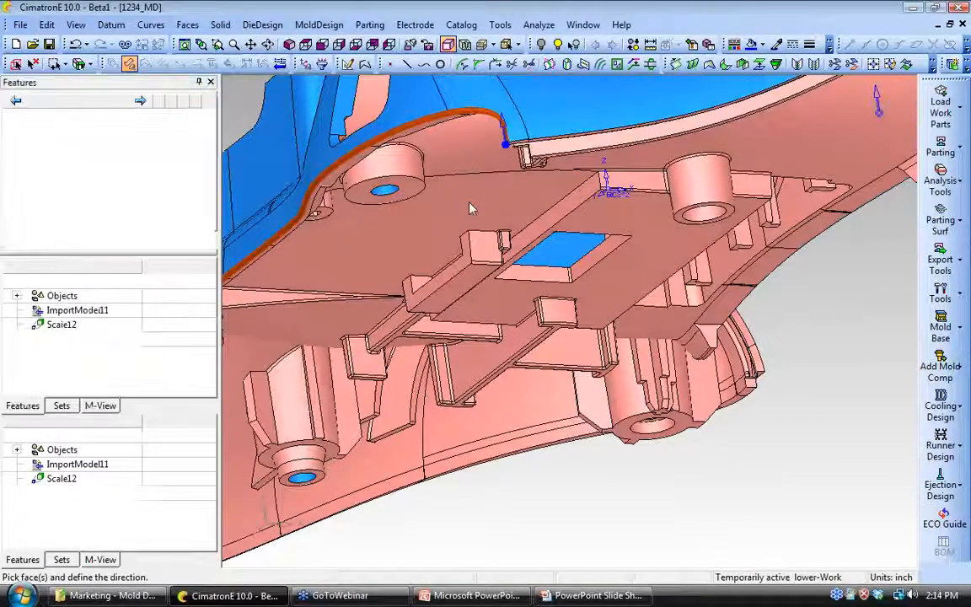
{"action": "middle_click_drag", "start_coordinate": [488, 217], "coordinate": [486, 328]}
{"action": "scroll", "coordinate": [485, 328], "scroll_direction": "up", "scroll_amount": 5}
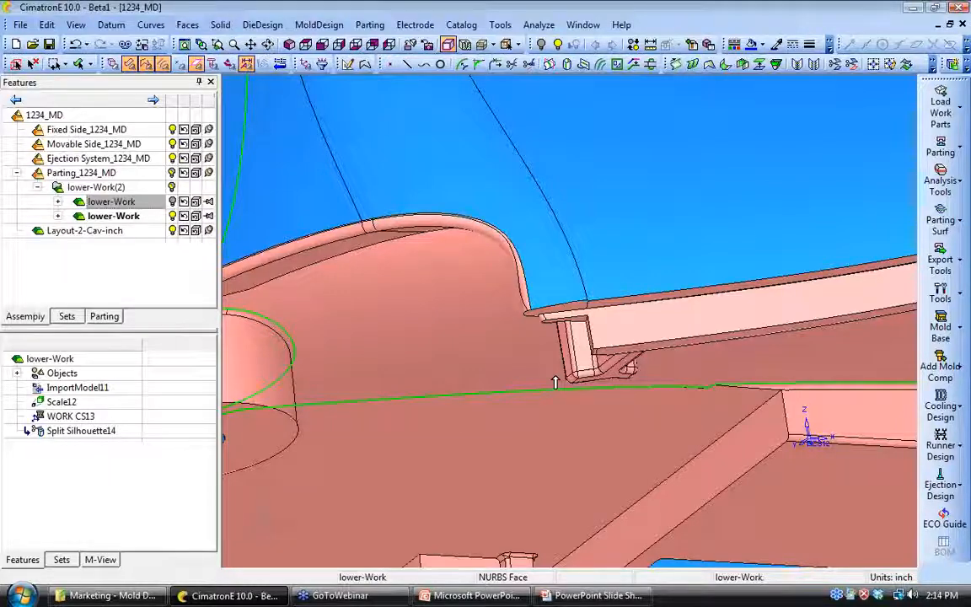
Step: Restart QuickSplit and pick the thin silhouette-split faces around the rim's curved corner for the upper blue face set
{"action": "left_click", "coordinate": [941, 147]}
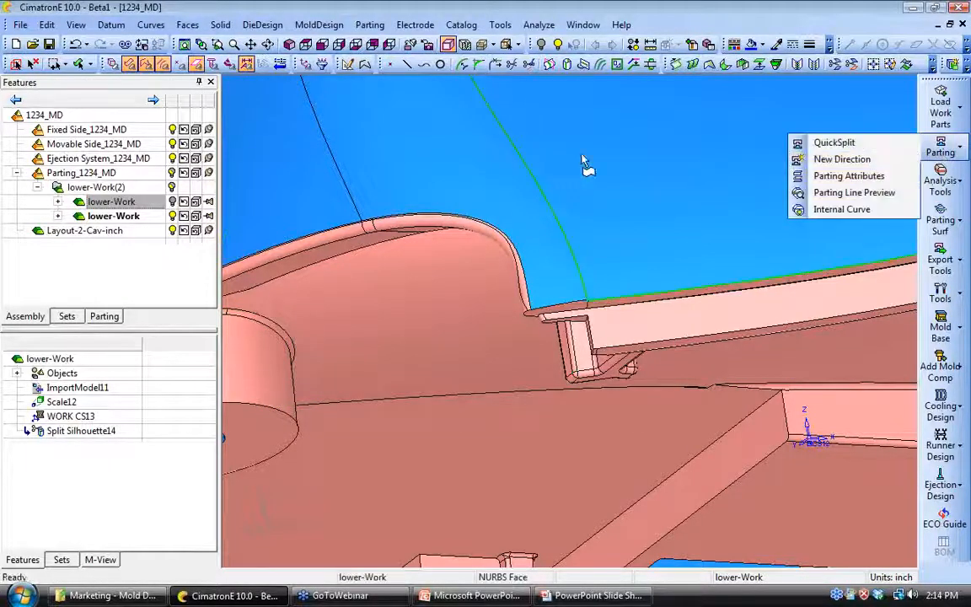
{"action": "left_click", "coordinate": [832, 142]}
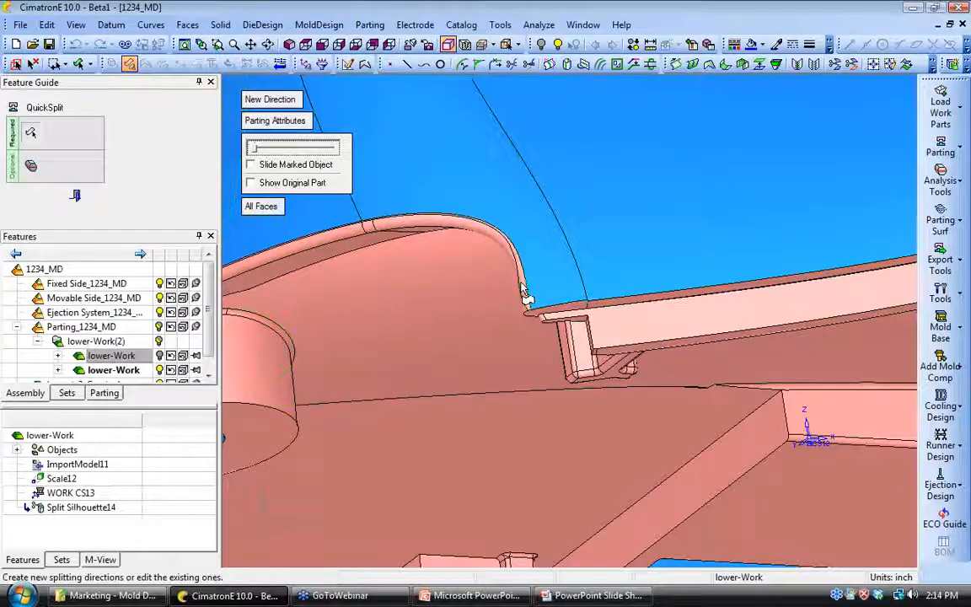
{"action": "middle_click_drag", "start_coordinate": [371, 229], "coordinate": [580, 360], "text": "ctrl"}
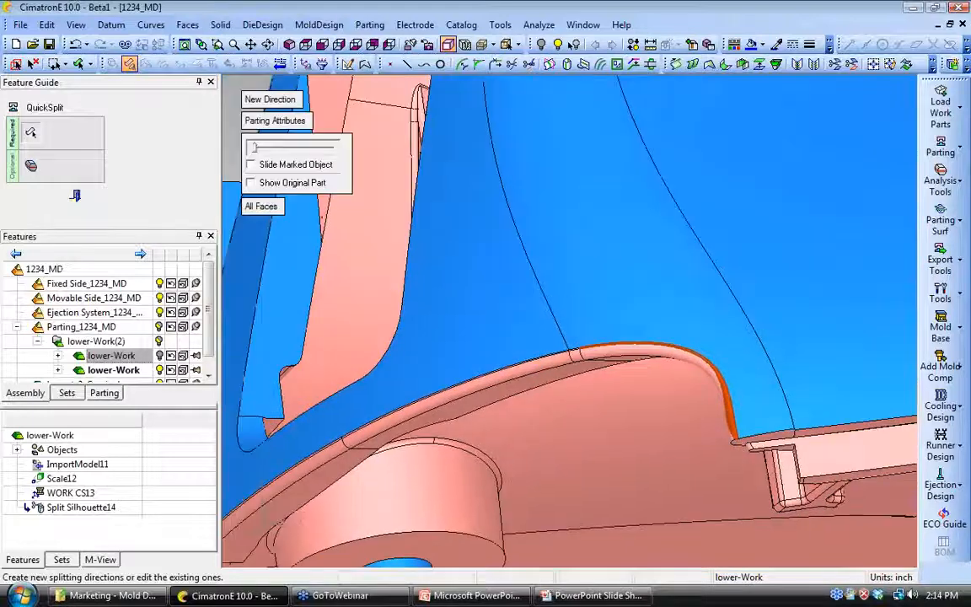
{"action": "scroll", "coordinate": [580, 361], "scroll_direction": "up", "scroll_amount": 2}
{"action": "left_click", "coordinate": [582, 369]}
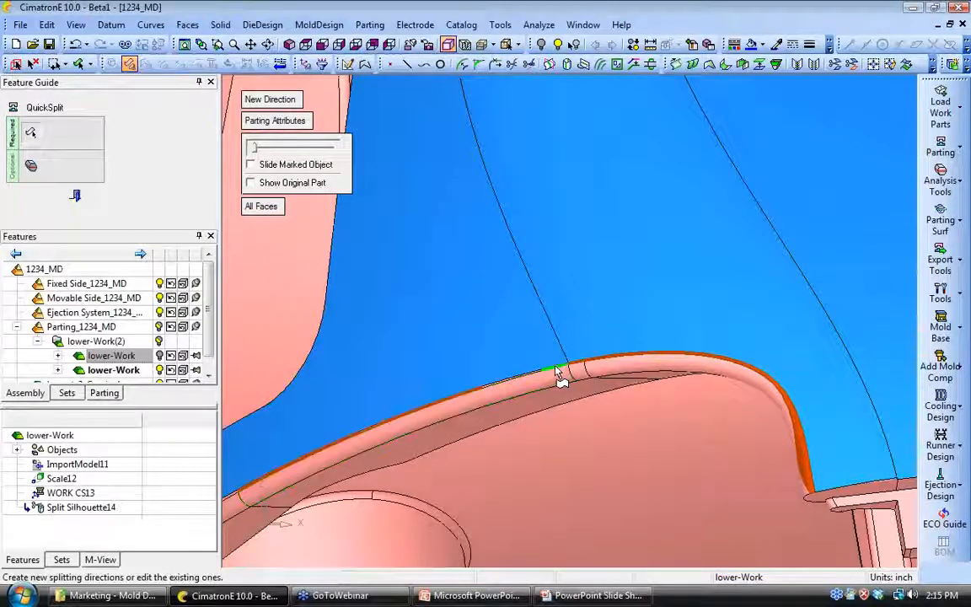
Step: Attach the thin silhouette-split faces along the middle of the front rim to the upper blue face set
{"action": "scroll", "coordinate": [580, 361], "scroll_direction": "down", "scroll_amount": 2}
{"action": "left_click_drag", "start_coordinate": [581, 360], "coordinate": [527, 499], "text": "ctrl"}
{"action": "middle_click_drag", "start_coordinate": [527, 498], "coordinate": [578, 442], "text": "ctrl"}
{"action": "scroll", "coordinate": [579, 441], "scroll_direction": "up", "scroll_amount": 2}
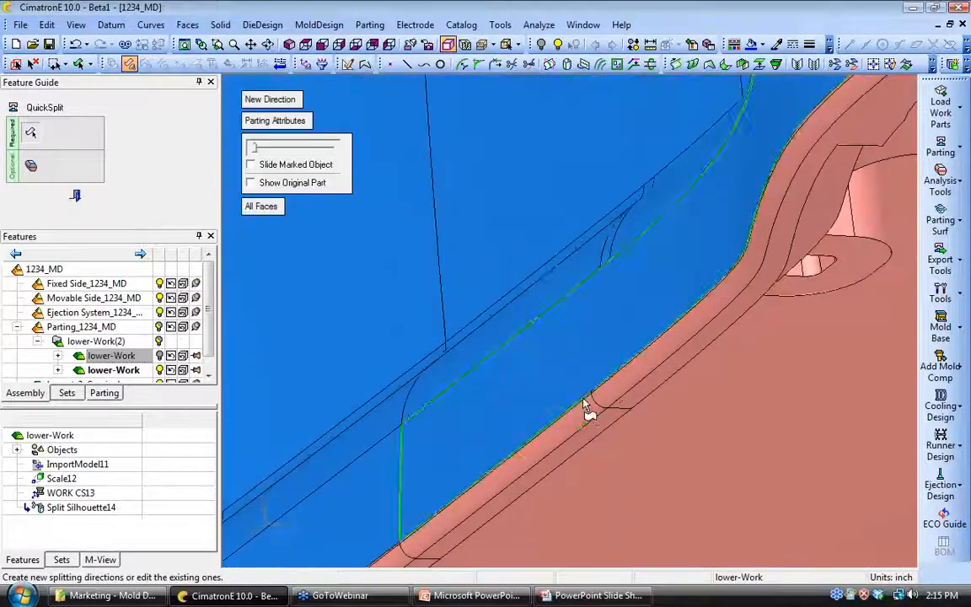
{"action": "left_click", "coordinate": [595, 397]}
{"action": "middle_click_drag", "start_coordinate": [456, 435], "coordinate": [675, 108], "text": "ctrl"}
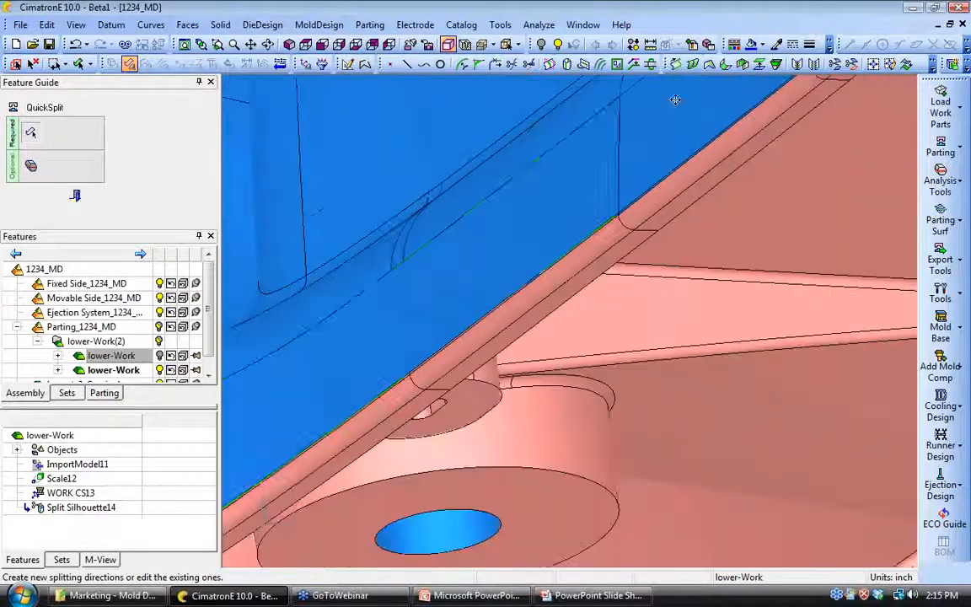
{"action": "left_click", "coordinate": [433, 356]}
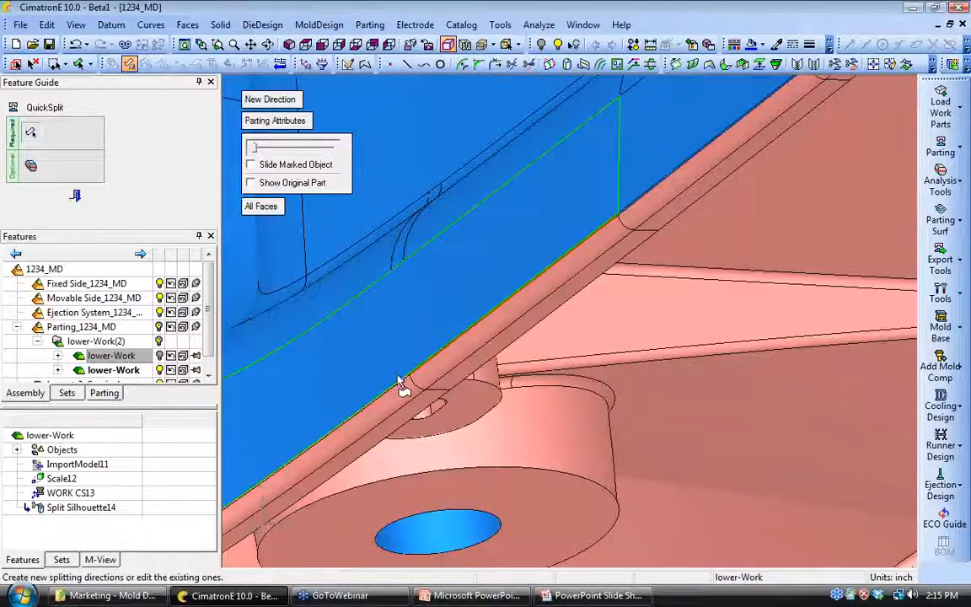
{"action": "left_click", "coordinate": [402, 389]}
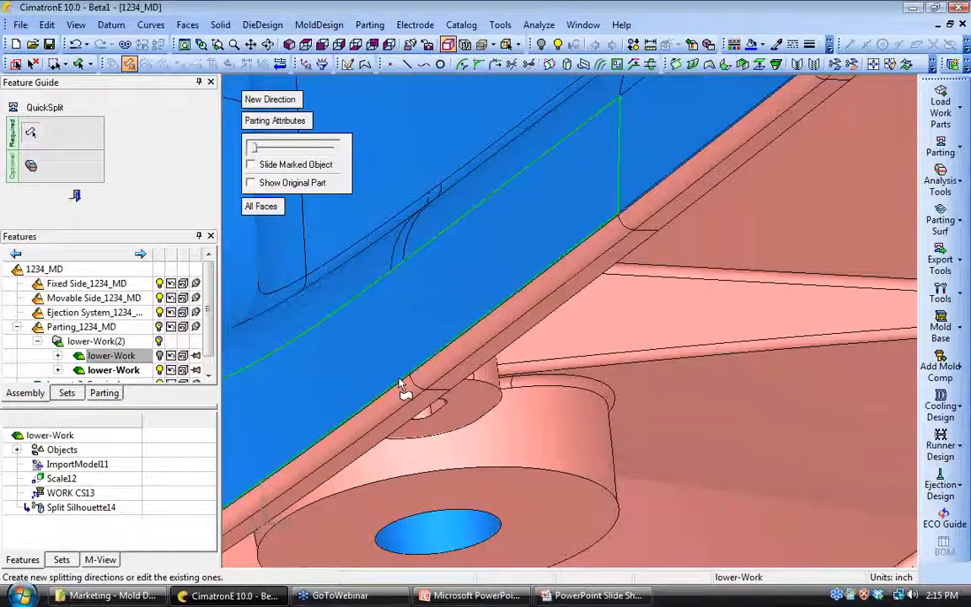
Step: Attach the remaining thin split faces around the rim's opposite corner to the upper blue face set and check the whole part
{"action": "middle_click_drag", "start_coordinate": [401, 384], "coordinate": [831, 145], "text": "ctrl"}
{"action": "middle_click_drag", "start_coordinate": [472, 371], "coordinate": [631, 254], "text": "ctrl"}
{"action": "middle_click_drag", "start_coordinate": [383, 352], "coordinate": [752, 112], "text": "ctrl"}
{"action": "middle_click_drag", "start_coordinate": [450, 516], "coordinate": [569, 403], "text": "ctrl"}
{"action": "left_click_drag", "start_coordinate": [569, 403], "coordinate": [602, 403], "text": "ctrl"}
{"action": "middle_click_drag", "start_coordinate": [522, 506], "coordinate": [599, 375], "text": "ctrl"}
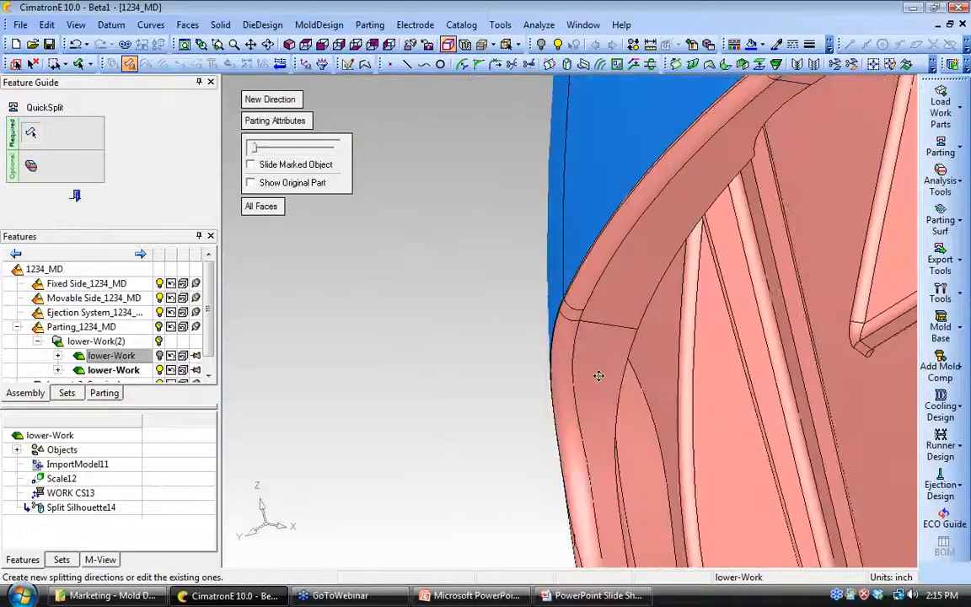
{"action": "right_click_drag", "start_coordinate": [599, 375], "coordinate": [561, 221], "text": "ctrl"}
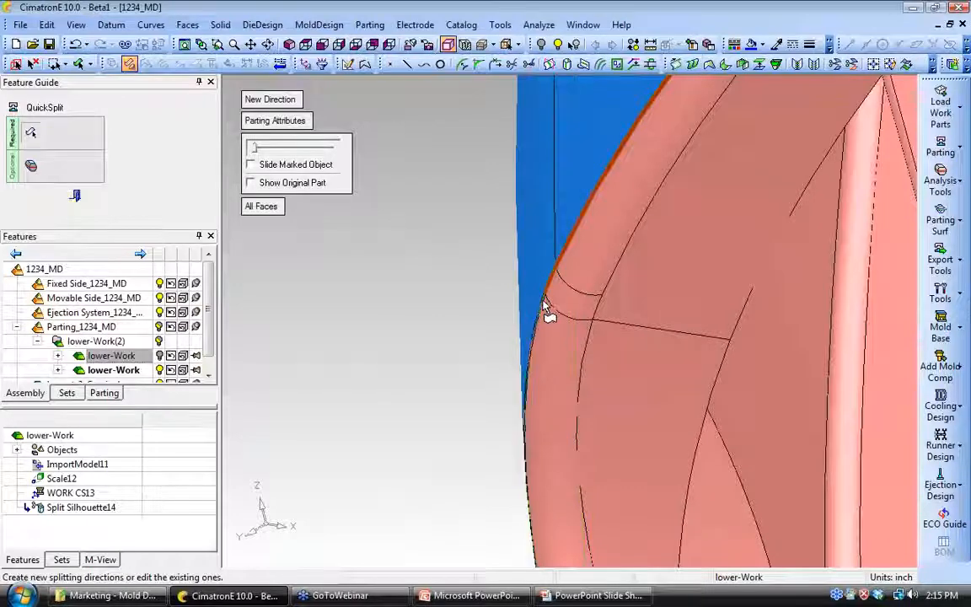
{"action": "left_click", "coordinate": [615, 213]}
{"action": "right_click_drag", "start_coordinate": [615, 213], "coordinate": [614, 337], "text": "ctrl"}
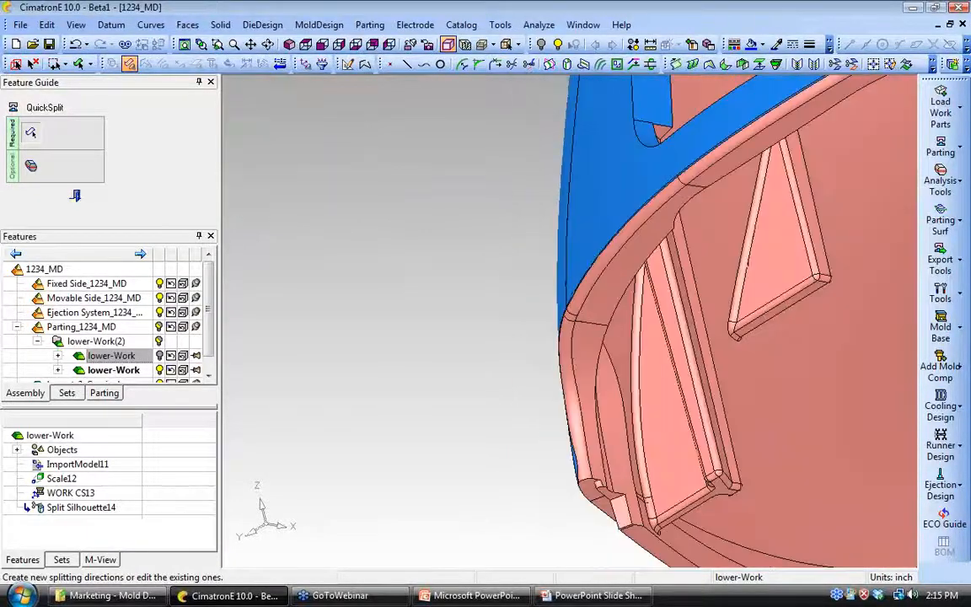
{"action": "right_click_drag", "start_coordinate": [615, 253], "coordinate": [615, 337], "text": "ctrl"}
{"action": "middle_click_drag", "start_coordinate": [615, 337], "coordinate": [484, 394], "text": "ctrl"}
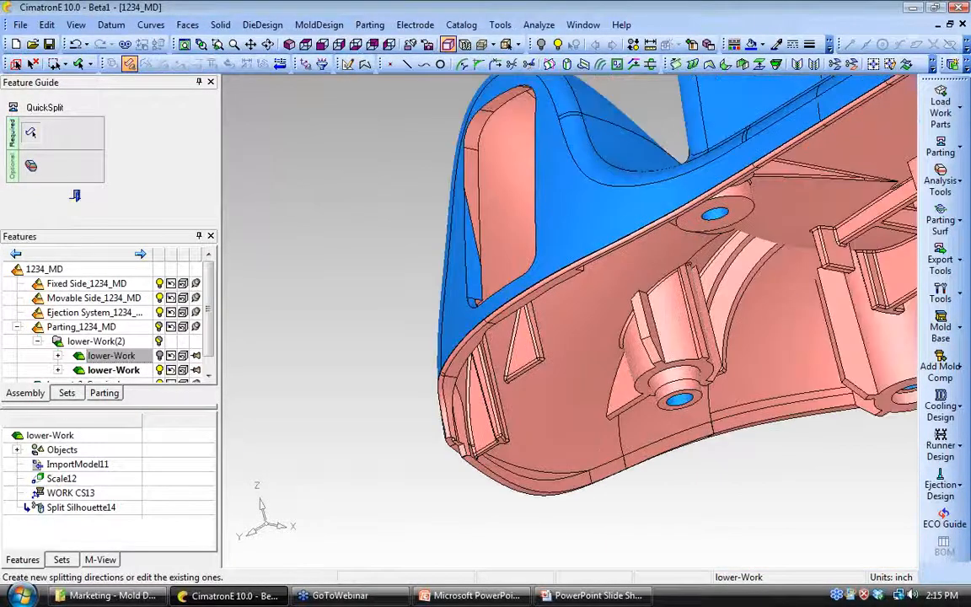
{"action": "middle_click_drag", "start_coordinate": [791, 329], "coordinate": [615, 338], "text": "ctrl"}
{"action": "right_click_drag", "start_coordinate": [616, 338], "coordinate": [616, 404], "text": "ctrl"}
{"action": "left_click_drag", "start_coordinate": [616, 338], "coordinate": [624, 472], "text": "ctrl"}
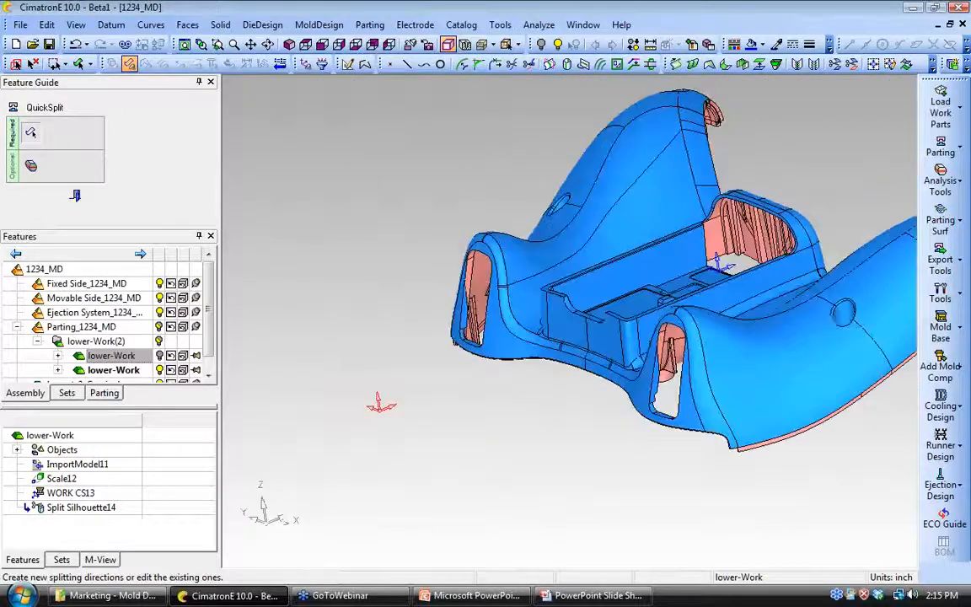
Step: Display QuickSplit's colour-coded face analysis on the whole controller shell and examine the faces around the central compartment
{"action": "left_click_drag", "start_coordinate": [643, 318], "coordinate": [652, 316], "text": "ctrl"}
{"action": "middle_click_drag", "start_coordinate": [653, 316], "coordinate": [559, 360], "text": "ctrl"}
{"action": "mouse_move", "coordinate": [257, 150]}
{"action": "left_mouse_down"}
{"action": "mouse_move", "coordinate": [272, 156]}
{"action": "mouse_move", "coordinate": [249, 155]}
{"action": "left_mouse_up"}
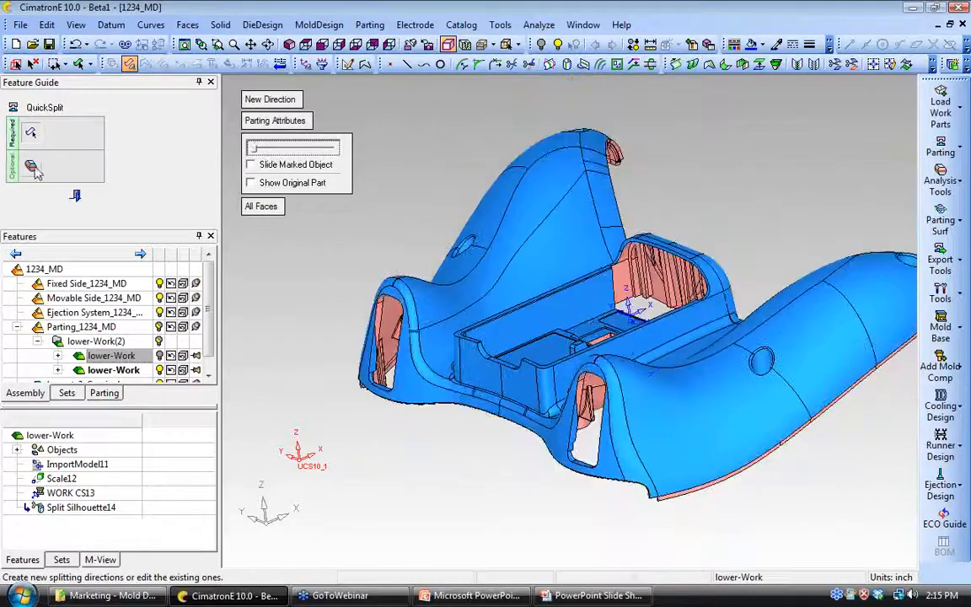
{"action": "left_click", "coordinate": [32, 169]}
{"action": "scroll", "coordinate": [371, 396], "scroll_direction": "up", "scroll_amount": 5}
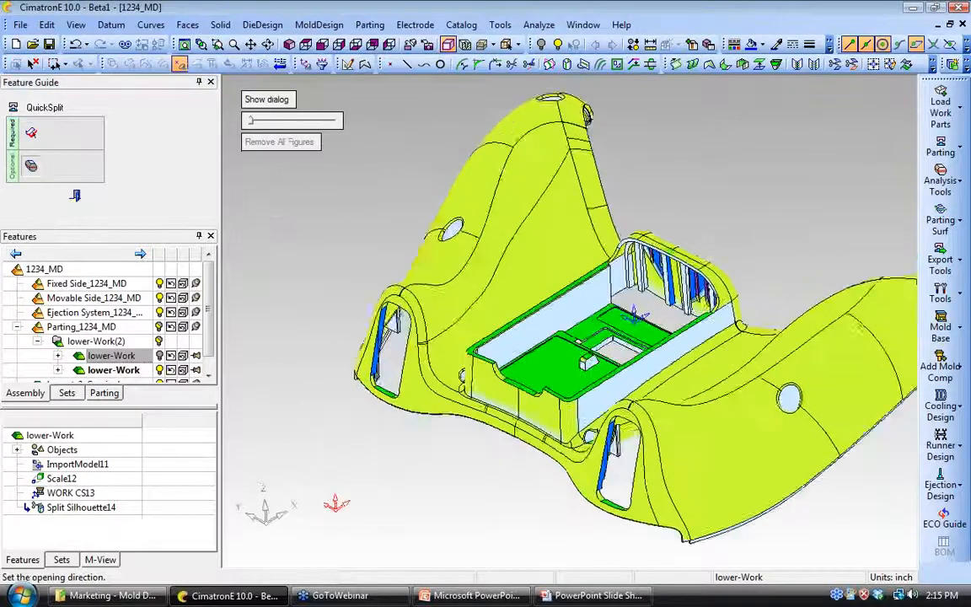
Step: Cut the shell with a dynamic section through the central compartment and examine the face colours inside
{"action": "left_click", "coordinate": [465, 46]}
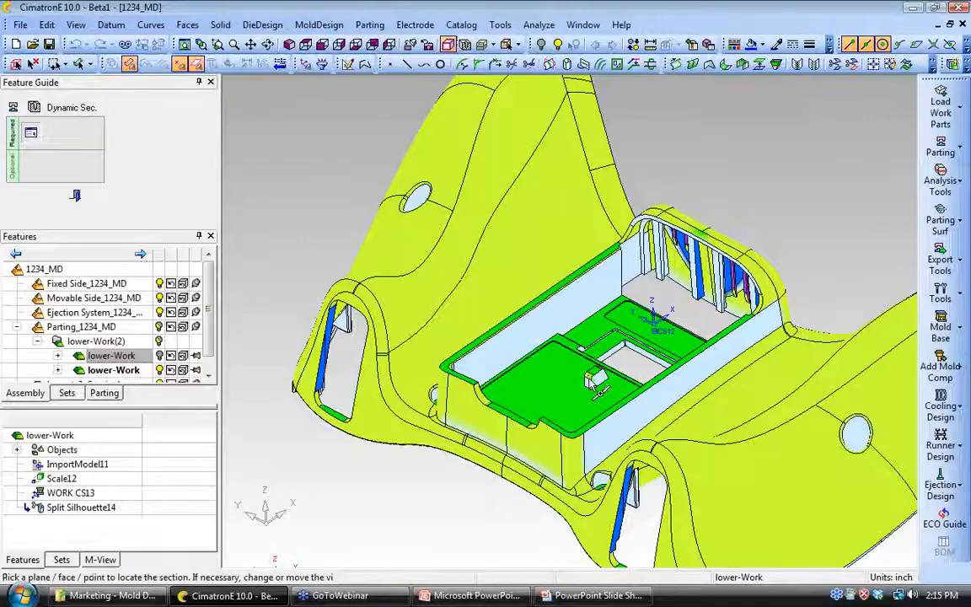
{"action": "left_click", "coordinate": [555, 406]}
{"action": "left_click_drag", "start_coordinate": [560, 425], "coordinate": [645, 400], "text": "ctrl"}
{"action": "middle_click_drag", "start_coordinate": [550, 408], "coordinate": [643, 447], "text": "ctrl"}
{"action": "right_click_drag", "start_coordinate": [635, 459], "coordinate": [713, 506], "text": "ctrl"}
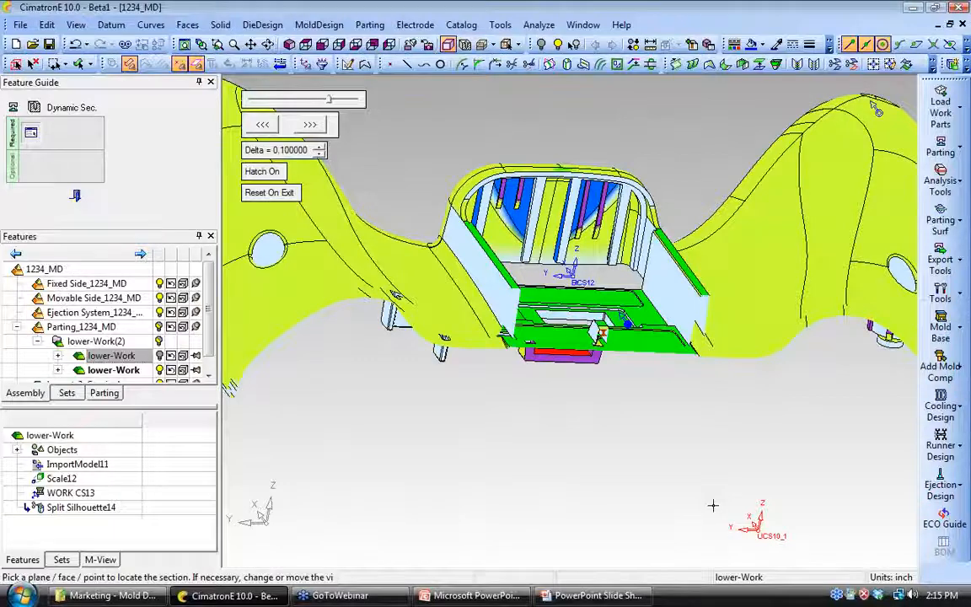
{"action": "mouse_move", "coordinate": [654, 499]}
{"action": "left_mouse_down", "text": "ctrl"}
{"action": "mouse_move", "coordinate": [634, 468]}
{"action": "mouse_move", "coordinate": [662, 505]}
{"action": "left_mouse_up", "text": "ctrl"}
{"action": "middle_click_drag", "start_coordinate": [629, 460], "coordinate": [668, 453], "text": "ctrl"}
{"action": "right_click_drag", "start_coordinate": [668, 453], "coordinate": [661, 417], "text": "ctrl"}
{"action": "mouse_move", "coordinate": [596, 408]}
{"action": "left_mouse_down", "text": "ctrl"}
{"action": "mouse_move", "coordinate": [575, 373]}
{"action": "mouse_move", "coordinate": [593, 420]}
{"action": "left_mouse_up", "text": "ctrl"}
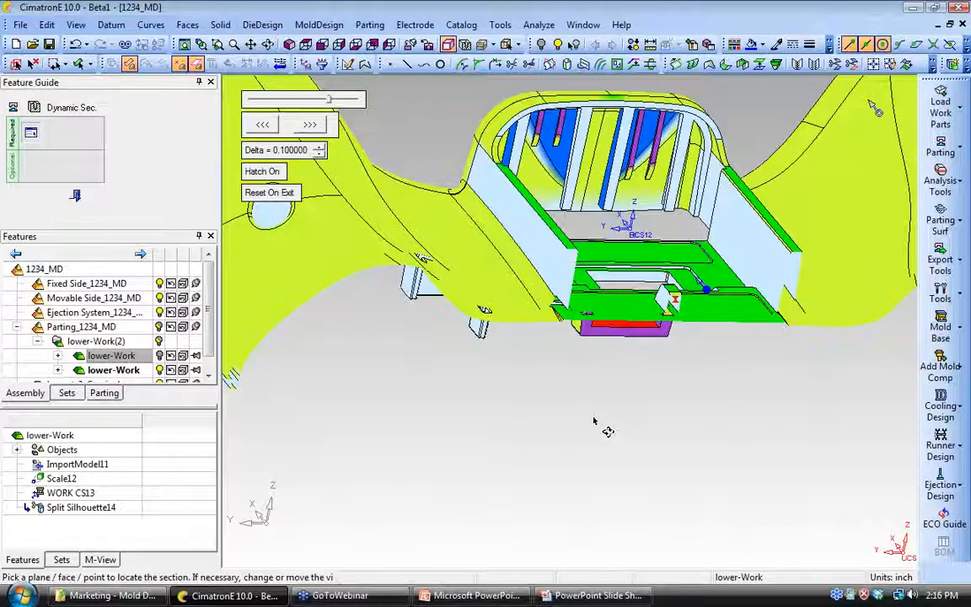
{"action": "scroll", "coordinate": [540, 371], "scroll_direction": "down", "scroll_amount": 2}
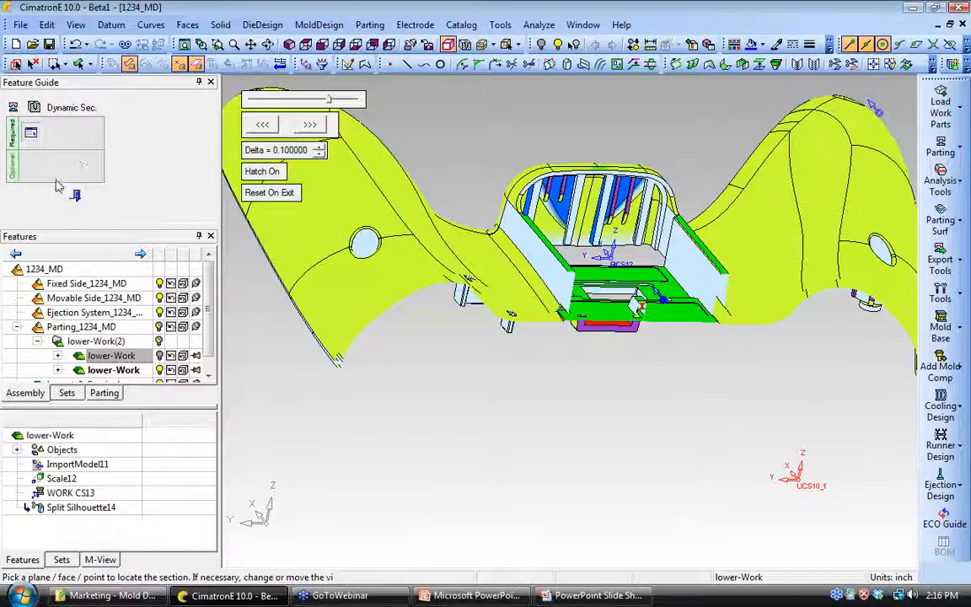
{"action": "left_click", "coordinate": [77, 195]}
Step: Slide the blue and pink face sets apart to check the split, and finish QuickSplit
{"action": "left_click", "coordinate": [31, 135]}
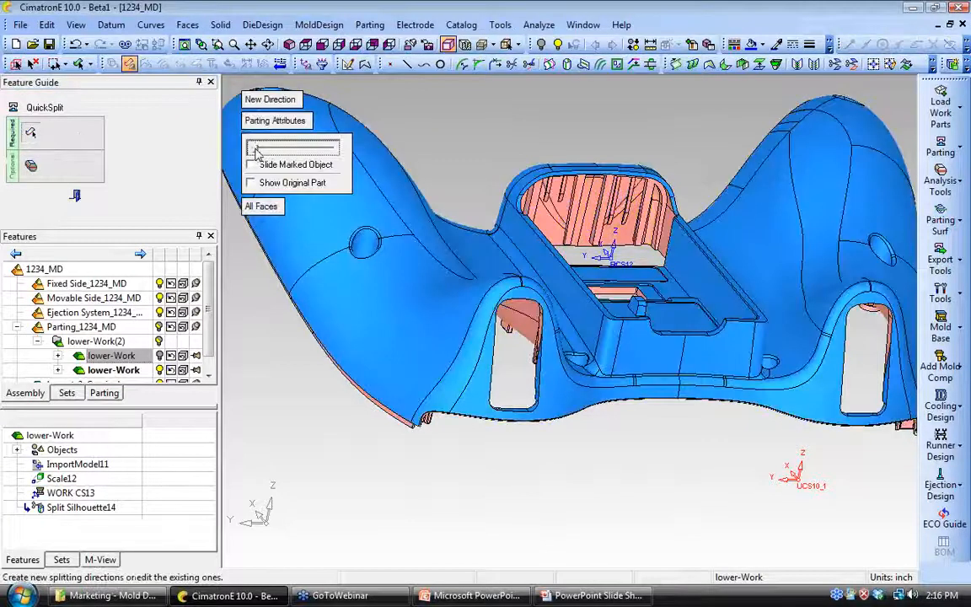
{"action": "left_click_drag", "start_coordinate": [257, 150], "coordinate": [288, 164]}
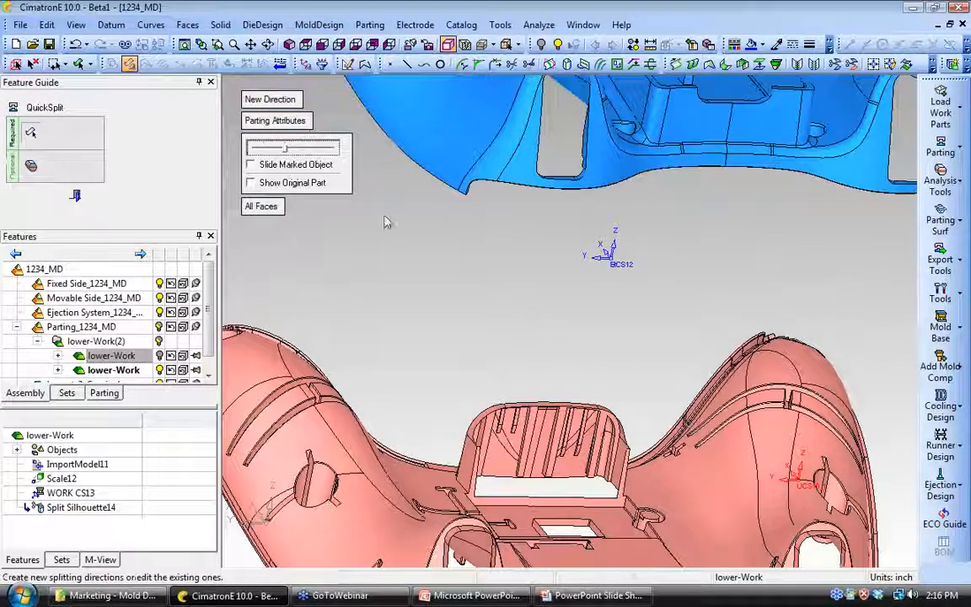
{"action": "right_click_drag", "start_coordinate": [516, 246], "coordinate": [525, 312], "text": "ctrl"}
{"action": "left_click_drag", "start_coordinate": [524, 312], "coordinate": [577, 276], "text": "ctrl"}
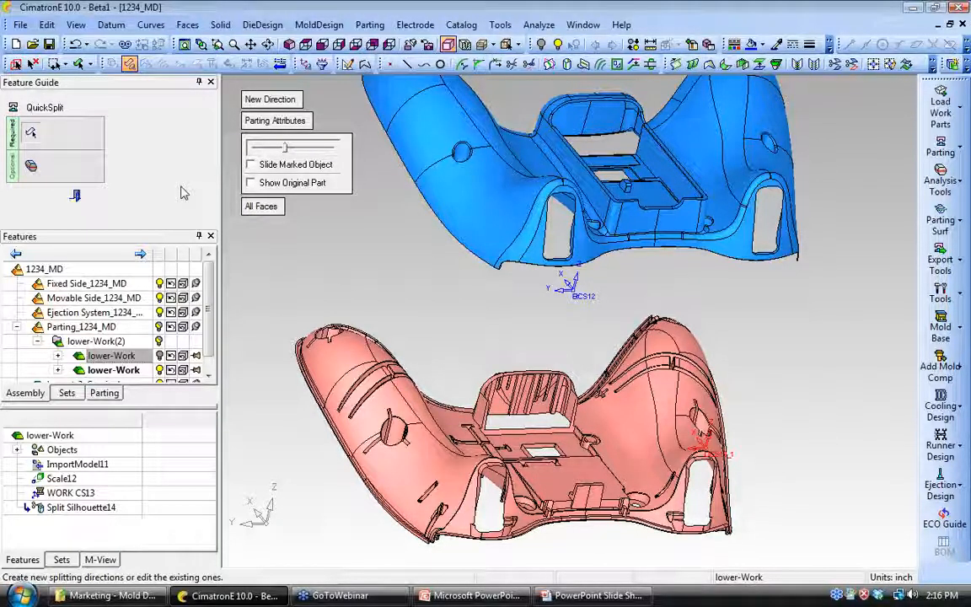
{"action": "left_click", "coordinate": [75, 197]}
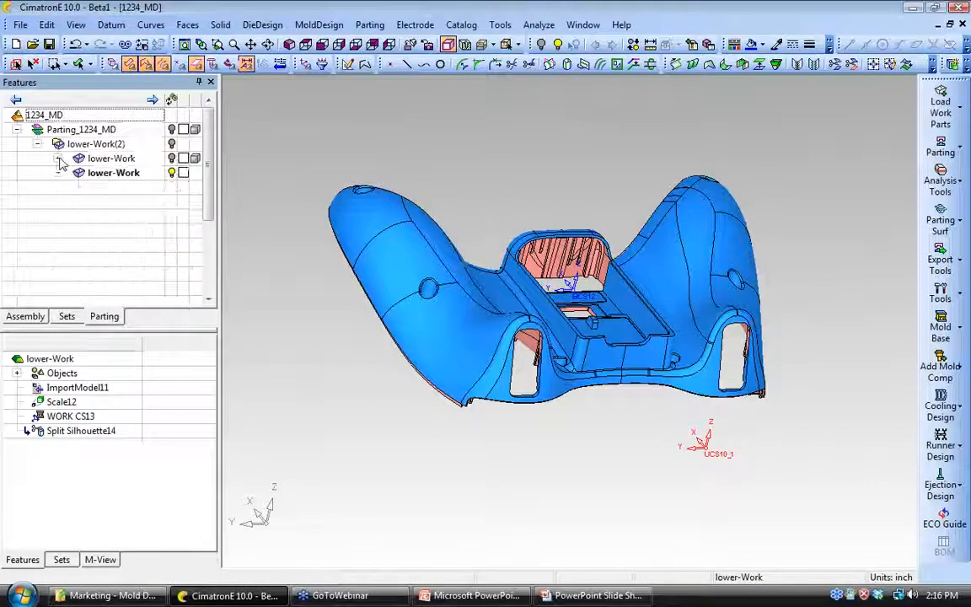
Step: Hide the Split-02 face set of the active lower-Work part and turn the shell to its inner side
{"action": "left_click", "coordinate": [78, 202]}
{"action": "left_click", "coordinate": [77, 216]}
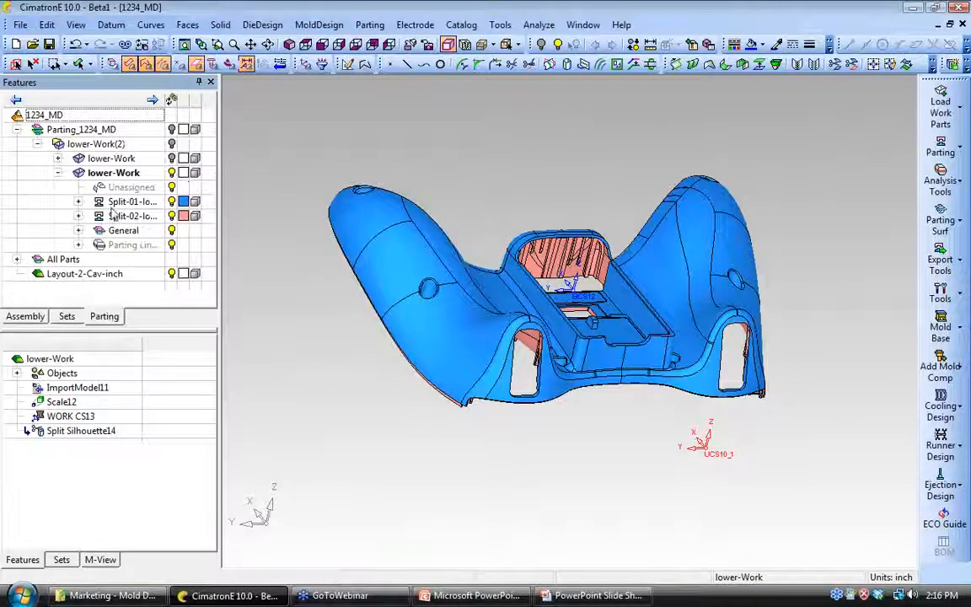
{"action": "left_click", "coordinate": [173, 217]}
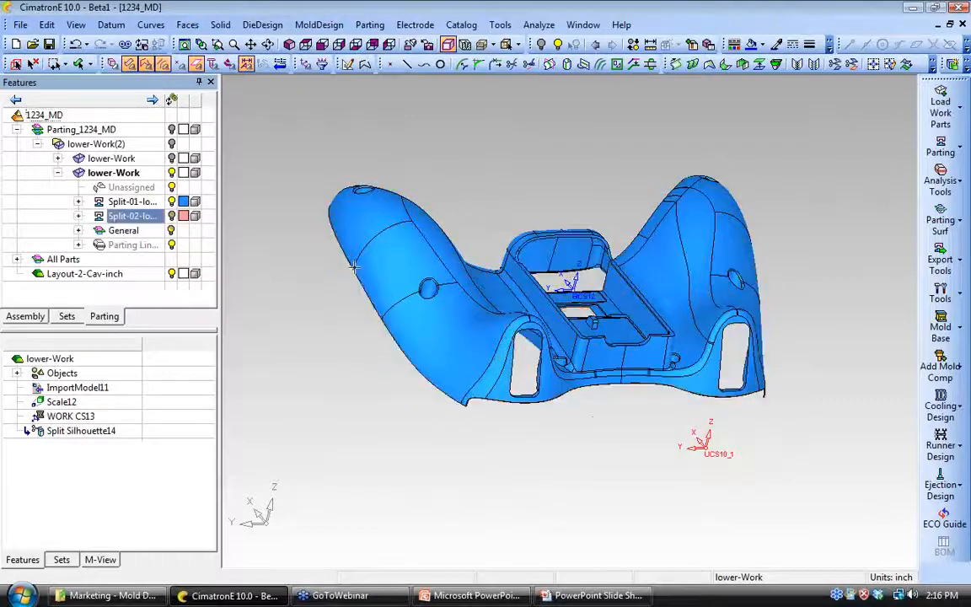
{"action": "left_click_drag", "start_coordinate": [598, 418], "coordinate": [611, 240], "text": "ctrl"}
{"action": "left_click_drag", "start_coordinate": [626, 282], "coordinate": [644, 310], "text": "ctrl"}
{"action": "middle_click_drag", "start_coordinate": [602, 533], "coordinate": [581, 335], "text": "ctrl"}
{"action": "right_click_drag", "start_coordinate": [582, 335], "coordinate": [580, 291], "text": "ctrl"}
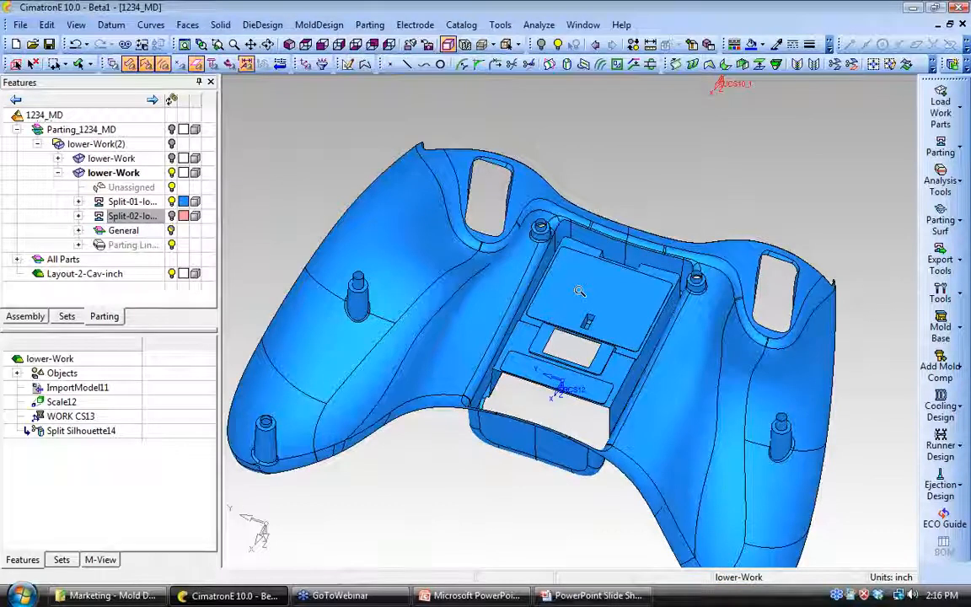
Step: Start an External parting surface with a composite contour, using the Along Open Edges and Spline options
{"action": "left_click", "coordinate": [942, 221]}
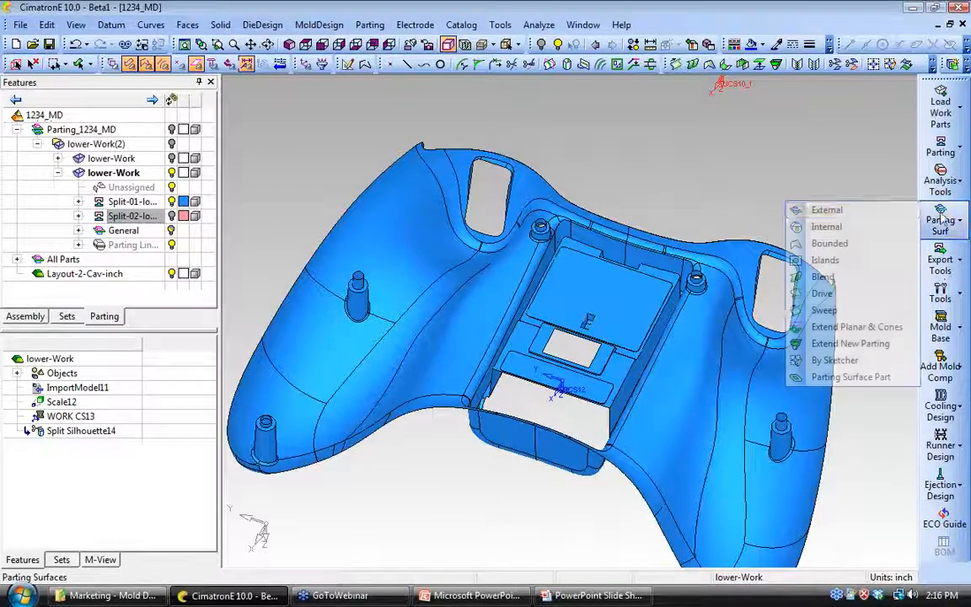
{"action": "left_click", "coordinate": [842, 211]}
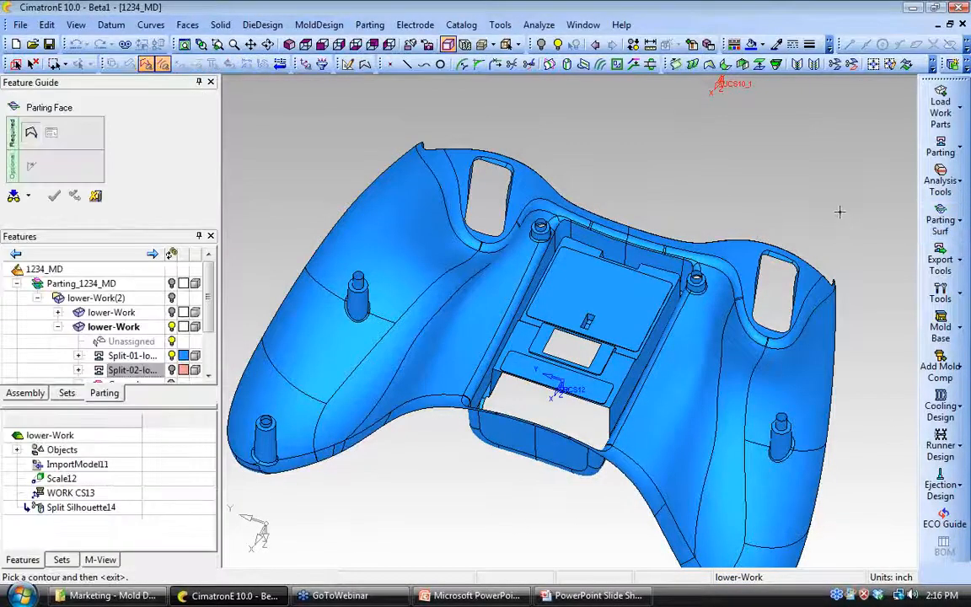
{"action": "left_click_drag", "start_coordinate": [840, 212], "coordinate": [822, 160], "text": "ctrl"}
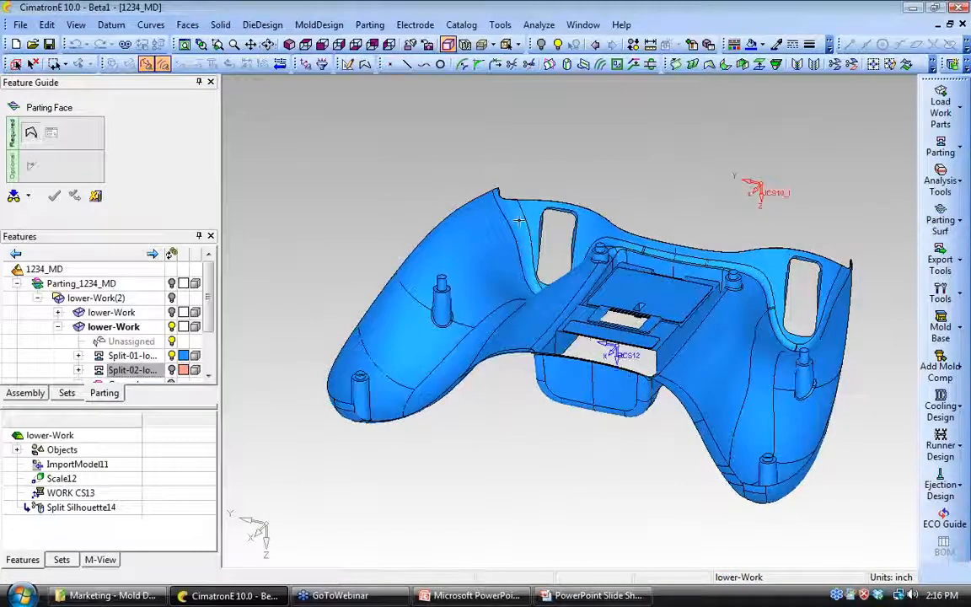
{"action": "right_click_drag", "start_coordinate": [529, 303], "coordinate": [500, 258], "text": "ctrl"}
{"action": "middle_click_drag", "start_coordinate": [501, 258], "coordinate": [641, 289], "text": "ctrl"}
{"action": "left_click", "coordinate": [323, 64]}
{"action": "left_click", "coordinate": [264, 100]}
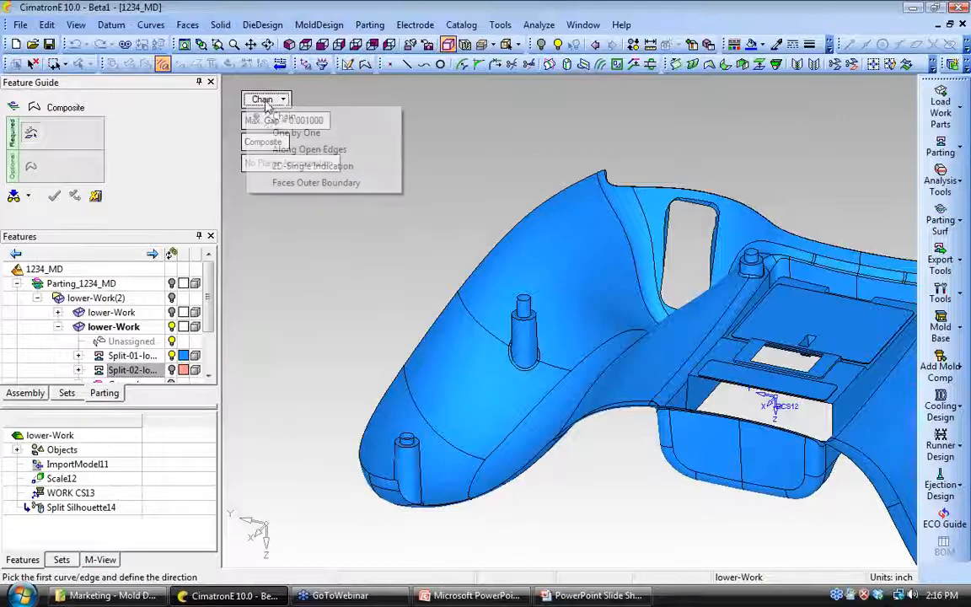
{"action": "left_click", "coordinate": [275, 149]}
{"action": "left_click", "coordinate": [264, 142]}
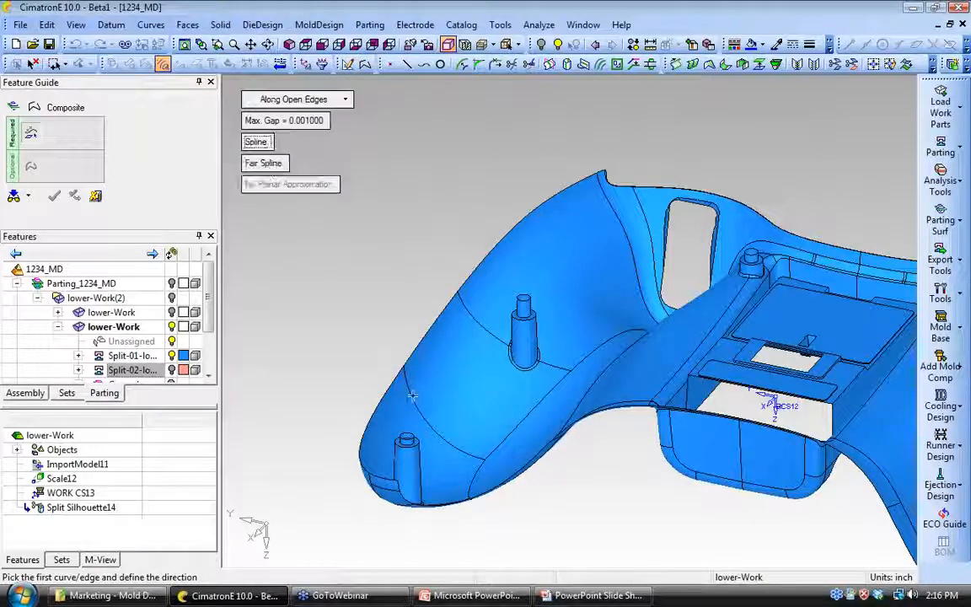
Step: Define the contour along the handle's outer open edge, from the handle's end to the pointed front corner, and accept it
{"action": "middle_click_drag", "start_coordinate": [426, 432], "coordinate": [472, 328], "text": "ctrl"}
{"action": "right_click_drag", "start_coordinate": [472, 328], "coordinate": [447, 375], "text": "ctrl"}
{"action": "left_click", "coordinate": [393, 393]}
{"action": "middle_click_drag", "start_coordinate": [507, 223], "coordinate": [405, 496], "text": "ctrl"}
{"action": "right_click_drag", "start_coordinate": [405, 496], "coordinate": [472, 337], "text": "ctrl"}
{"action": "middle_click_drag", "start_coordinate": [497, 228], "coordinate": [462, 452], "text": "ctrl"}
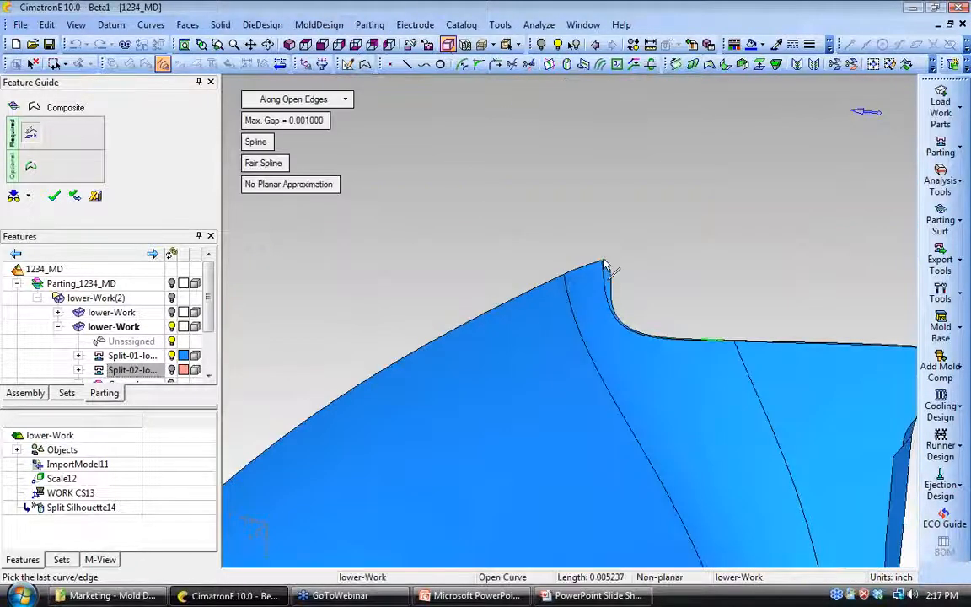
{"action": "left_click", "coordinate": [603, 260]}
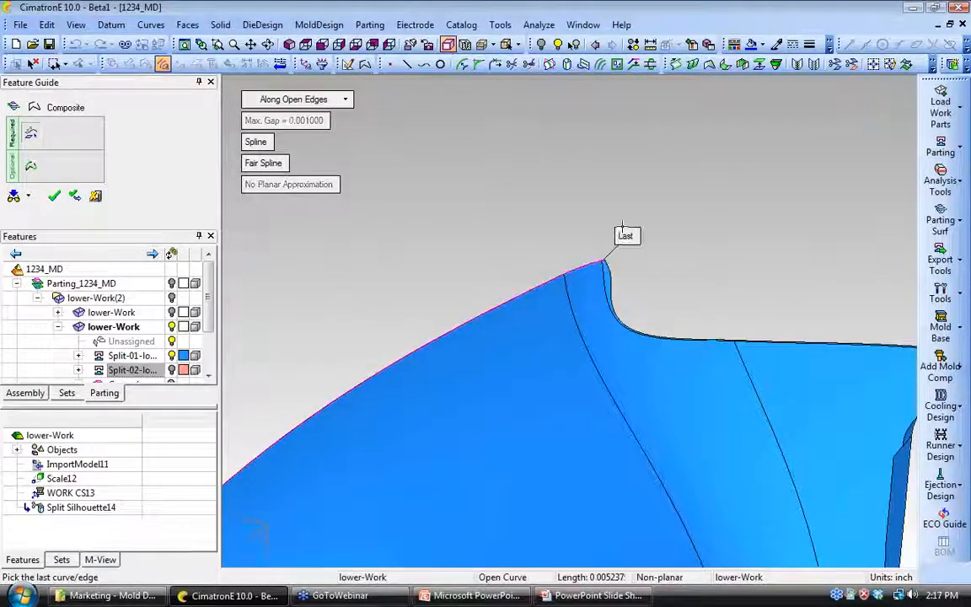
{"action": "middle_click", "coordinate": [535, 159]}
{"action": "left_click", "coordinate": [536, 159]}
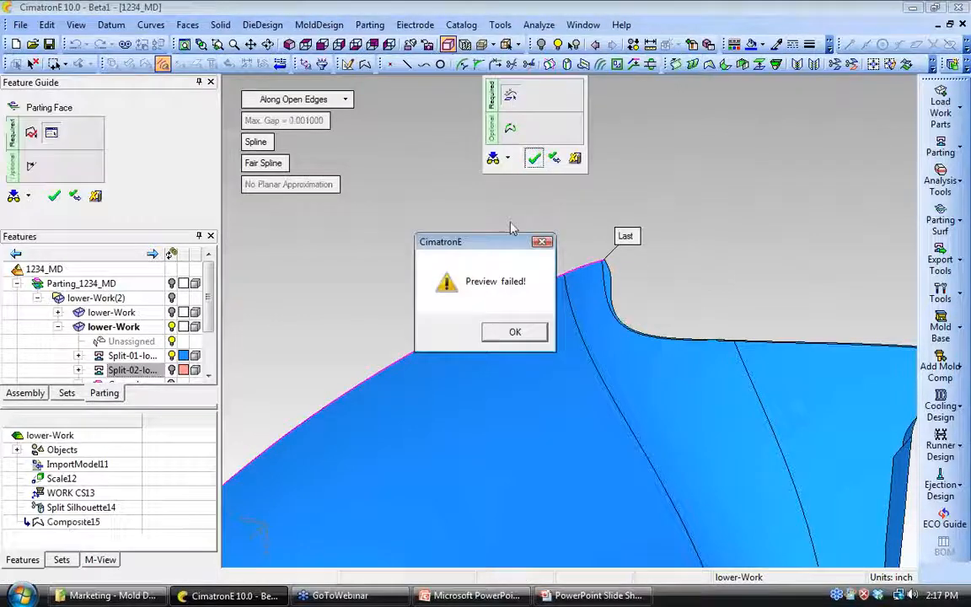
{"action": "left_click", "coordinate": [514, 330]}
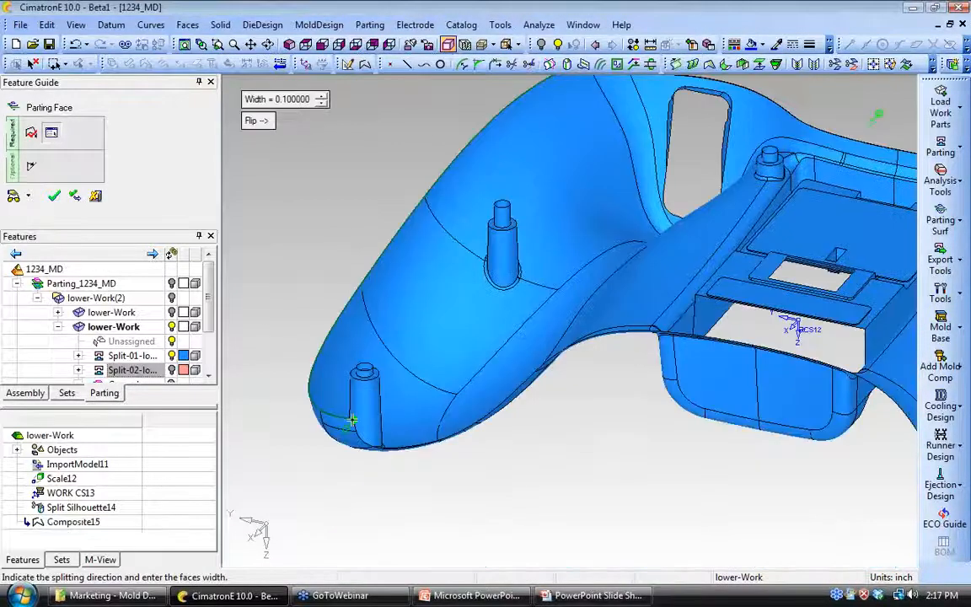
Step: Set the splitting direction along Z and the width to 4 inches, preview the external parting face and create it
{"action": "right_click", "coordinate": [352, 420]}
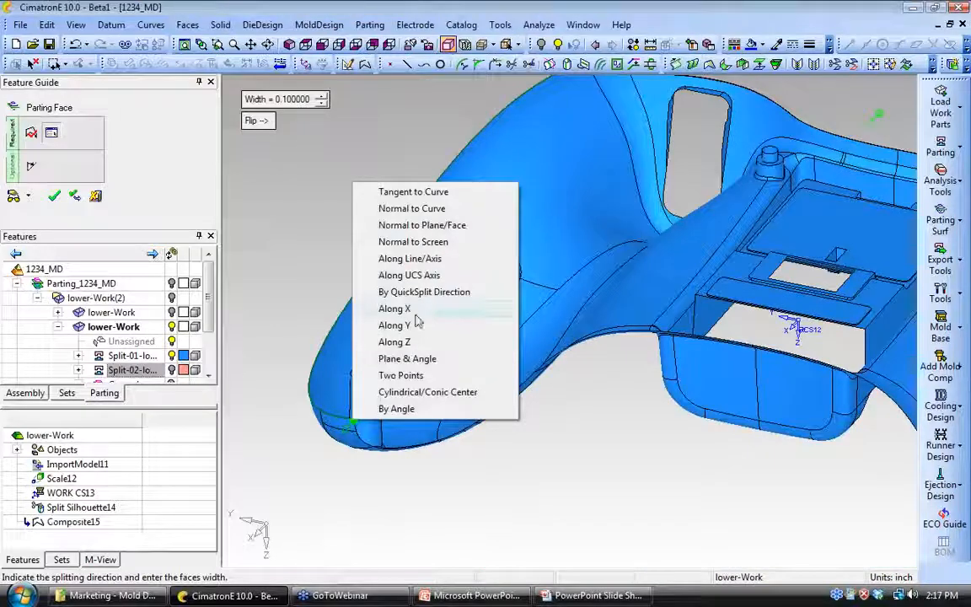
{"action": "left_click", "coordinate": [396, 342]}
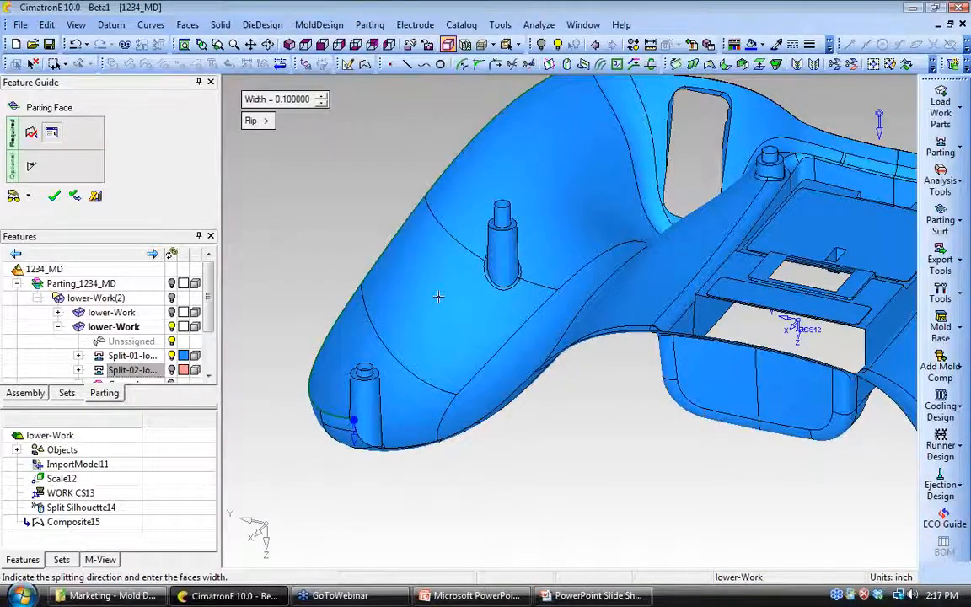
{"action": "right_click_drag", "start_coordinate": [438, 297], "coordinate": [462, 386], "text": "ctrl"}
{"action": "middle_click_drag", "start_coordinate": [462, 386], "coordinate": [462, 414], "text": "ctrl"}
{"action": "left_click", "coordinate": [296, 99]}
{"action": "type", "text": "4"}
{"action": "key", "text": "Return"}
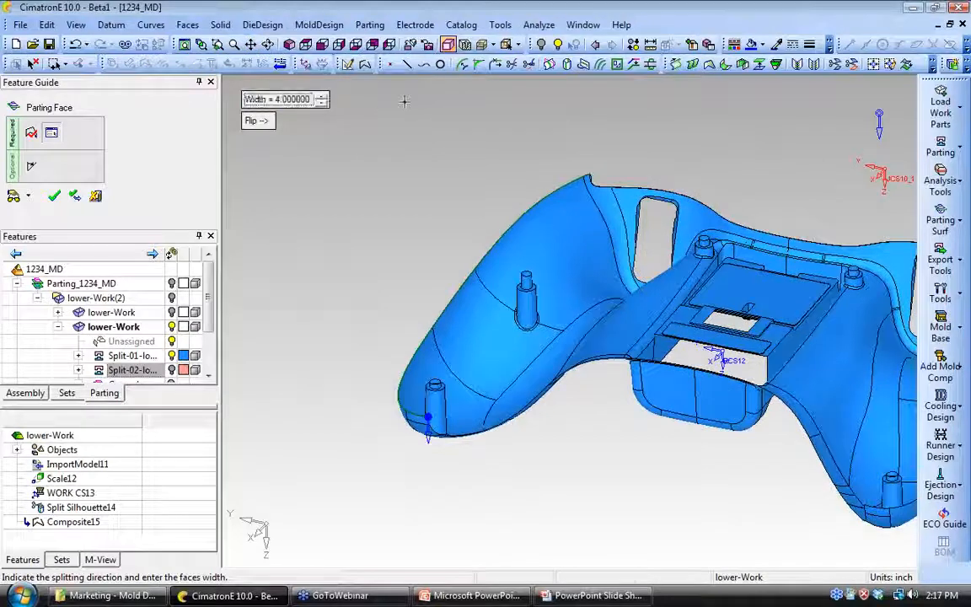
{"action": "left_click", "coordinate": [13, 198]}
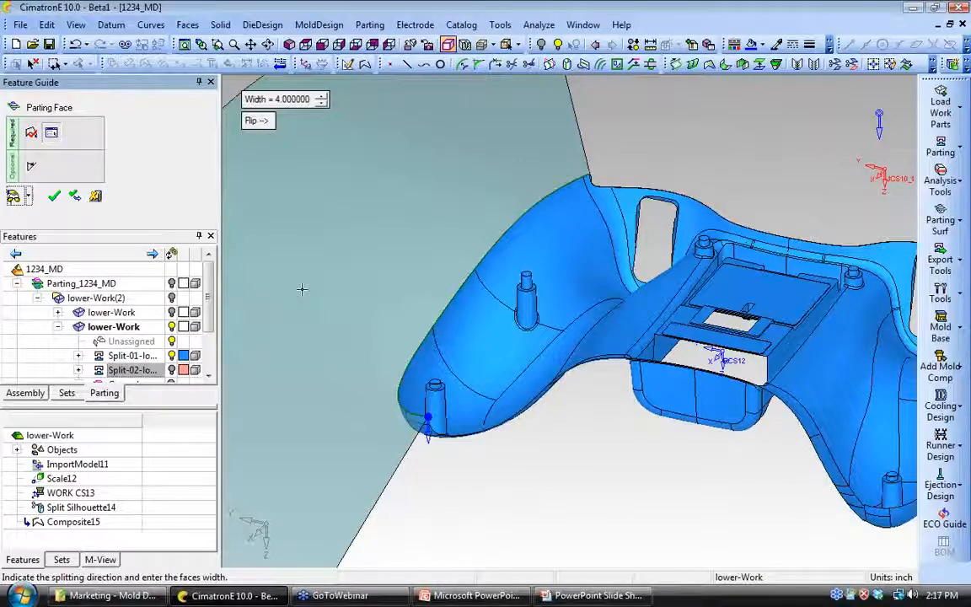
{"action": "right_click_drag", "start_coordinate": [378, 286], "coordinate": [375, 310], "text": "ctrl"}
{"action": "left_click_drag", "start_coordinate": [375, 310], "coordinate": [354, 253], "text": "ctrl"}
{"action": "left_click", "coordinate": [54, 195]}
{"action": "left_click_drag", "start_coordinate": [447, 327], "coordinate": [439, 293], "text": "ctrl"}
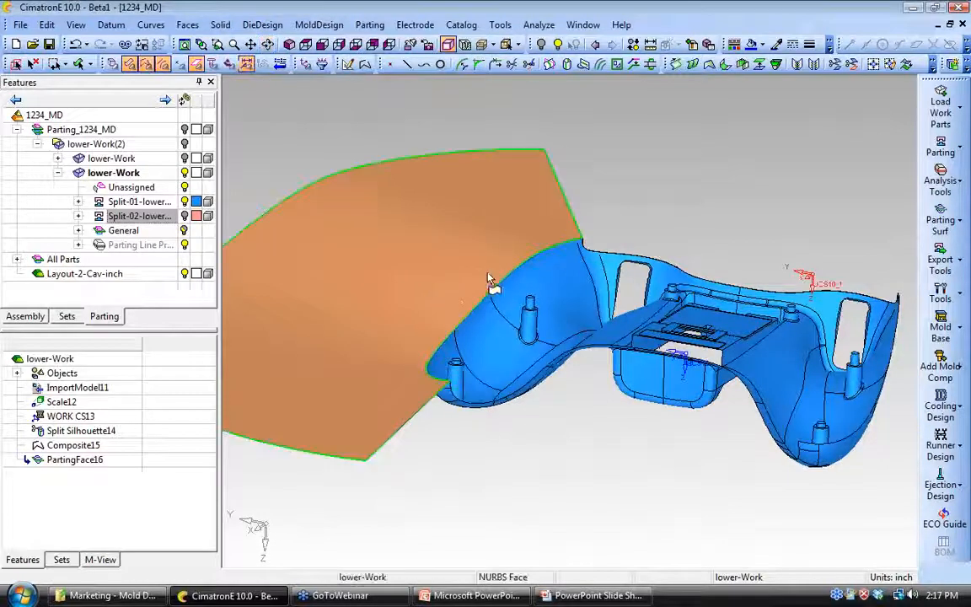
Step: Start a Sweep parting surface and define its composite contour along the rear open edge, from one handle's end to the other's
{"action": "left_click_drag", "start_coordinate": [601, 444], "coordinate": [590, 459], "text": "ctrl"}
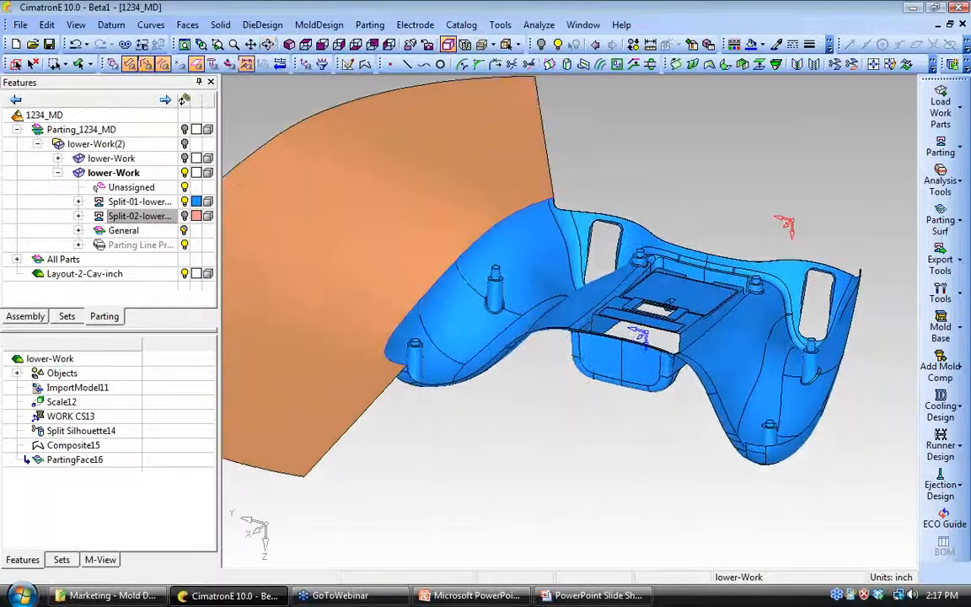
{"action": "left_click", "coordinate": [941, 221]}
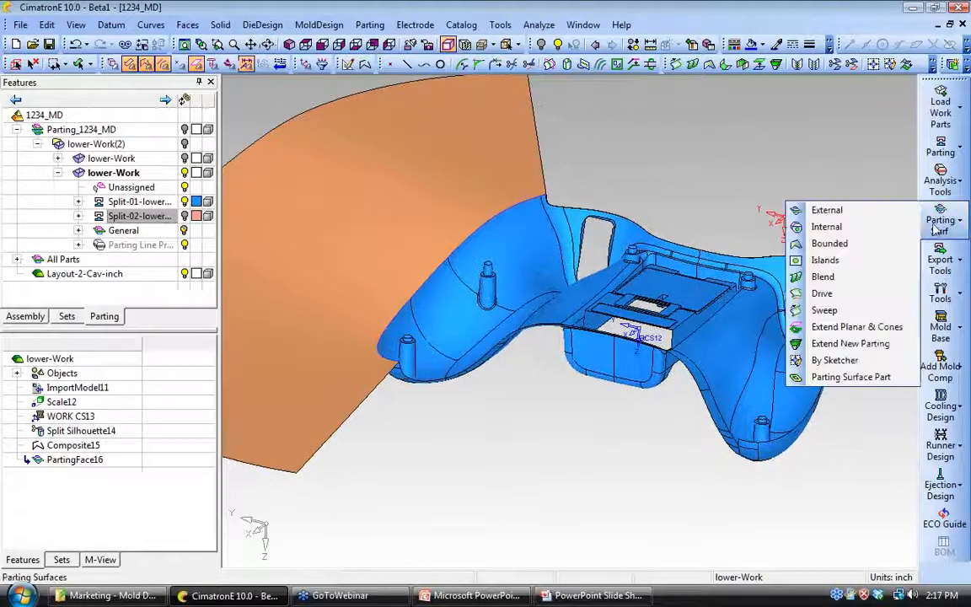
{"action": "left_click", "coordinate": [824, 311]}
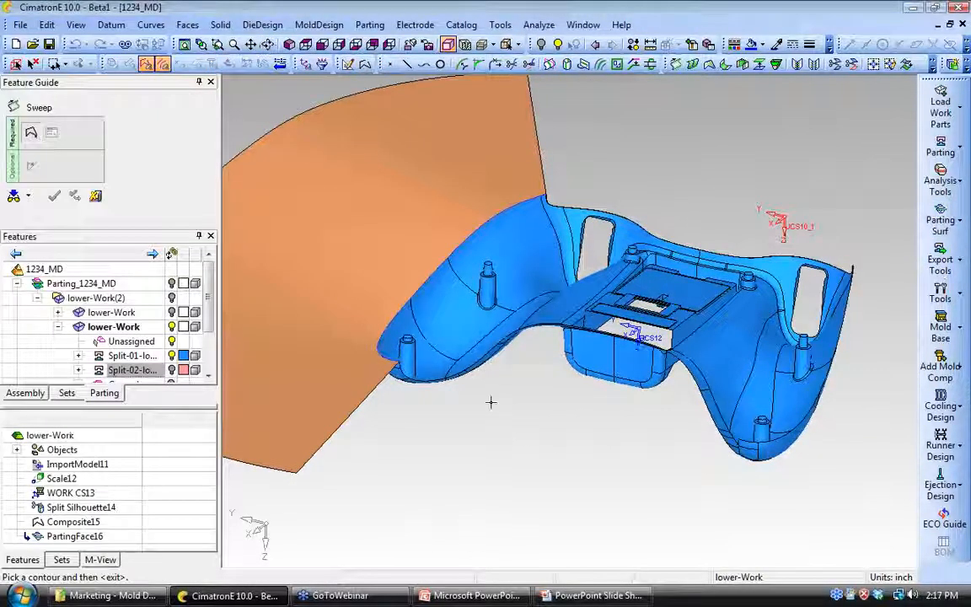
{"action": "left_click_drag", "start_coordinate": [462, 433], "coordinate": [460, 453], "text": "ctrl"}
{"action": "middle_click_drag", "start_coordinate": [460, 454], "coordinate": [477, 395], "text": "ctrl"}
{"action": "right_click_drag", "start_coordinate": [477, 395], "coordinate": [474, 346], "text": "ctrl"}
{"action": "left_click", "coordinate": [365, 64]}
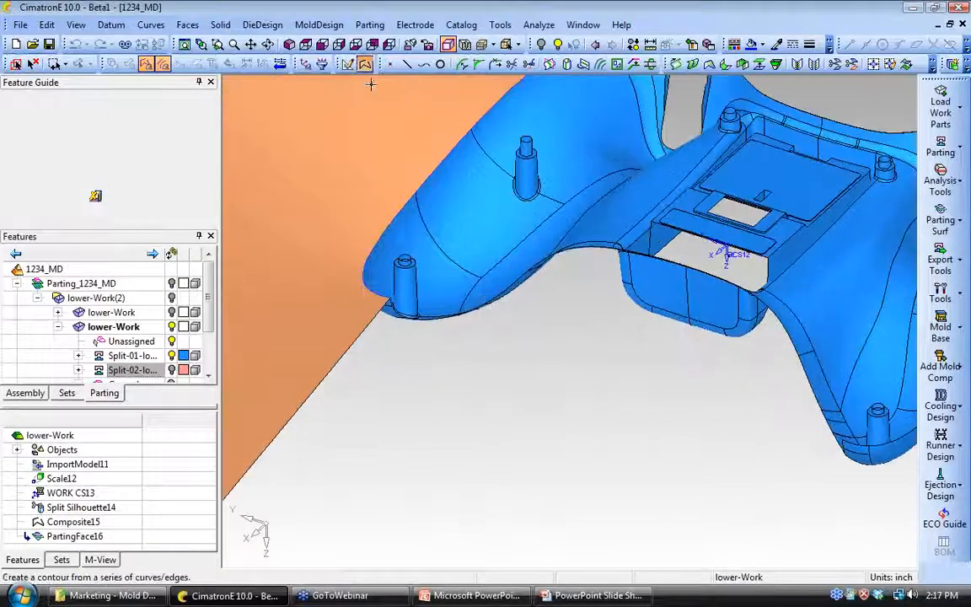
{"action": "left_click", "coordinate": [394, 307]}
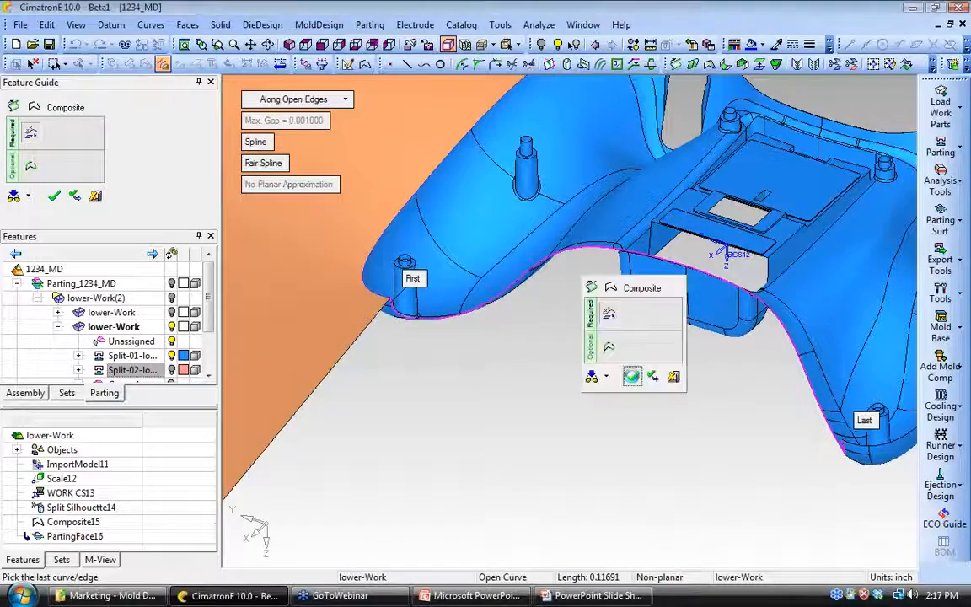
{"action": "left_click", "coordinate": [632, 377]}
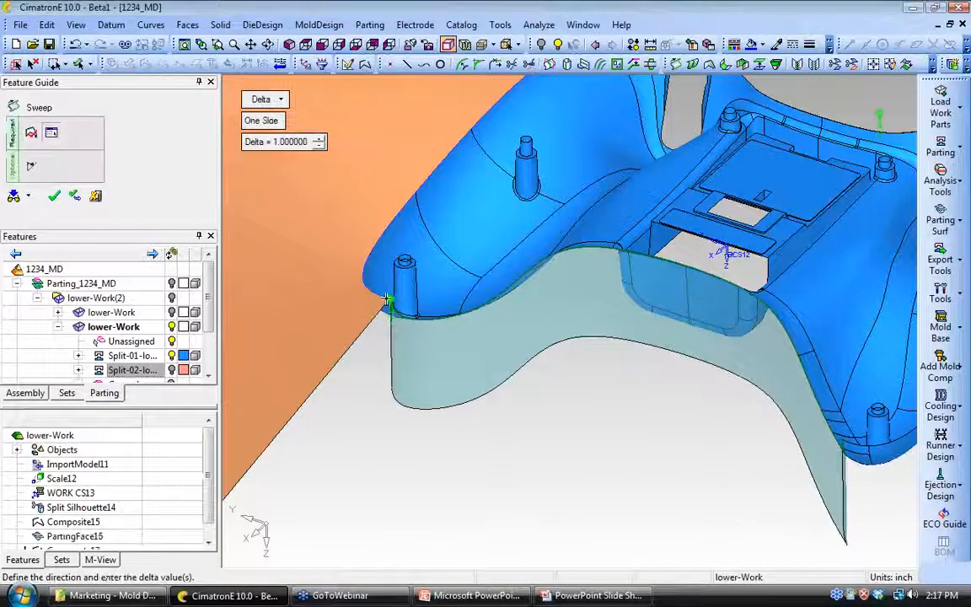
Step: Set the sweep direction along X and its delta to 4 inches
{"action": "right_click", "coordinate": [386, 298]}
{"action": "left_click", "coordinate": [433, 424]}
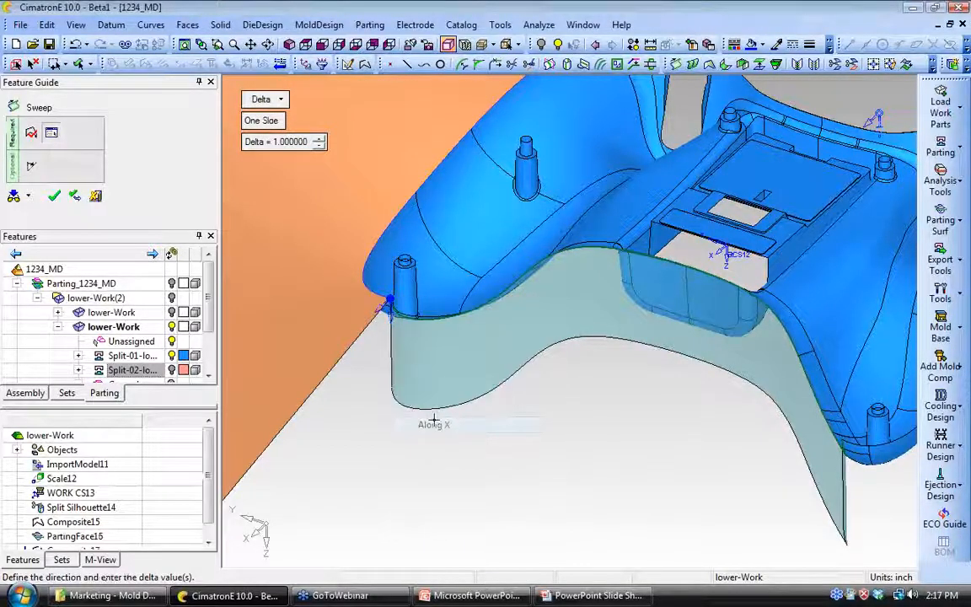
{"action": "left_click", "coordinate": [297, 145]}
{"action": "type", "text": "4"}
{"action": "key", "text": "Return"}
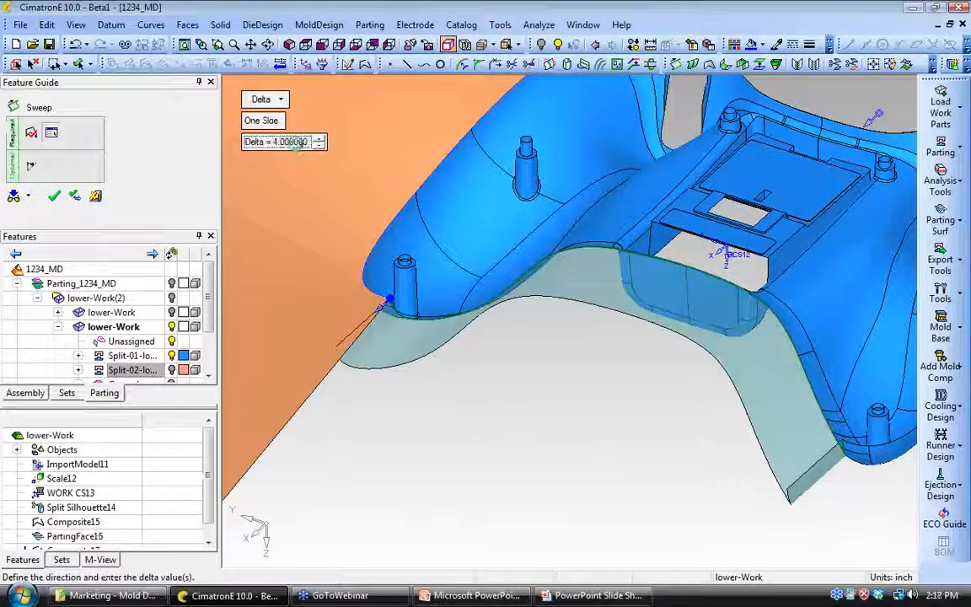
Step: Create the swept parting surface along the shell's rear open edge
{"action": "left_click", "coordinate": [54, 198]}
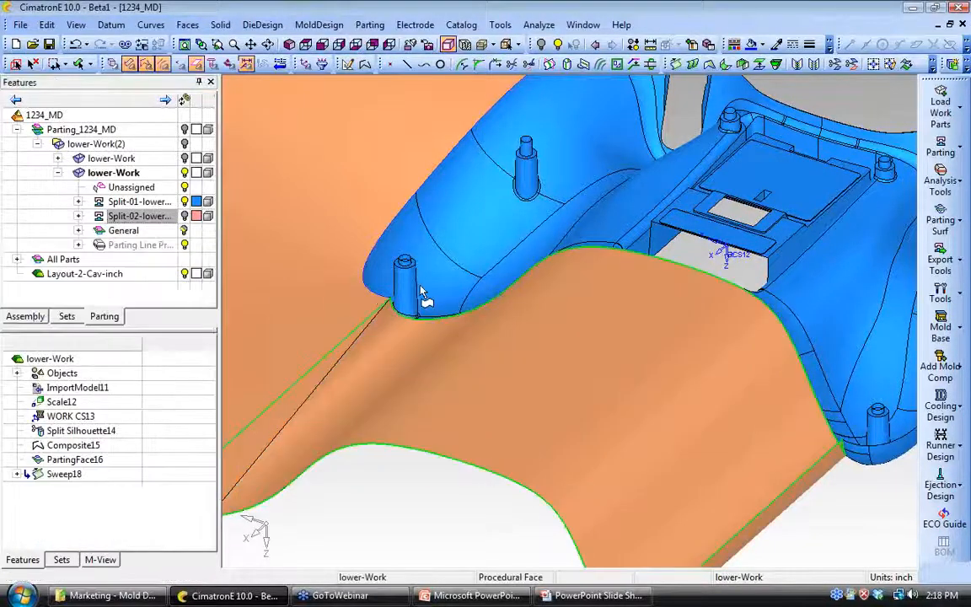
{"action": "scroll", "coordinate": [424, 295], "scroll_direction": "down", "scroll_amount": 5}
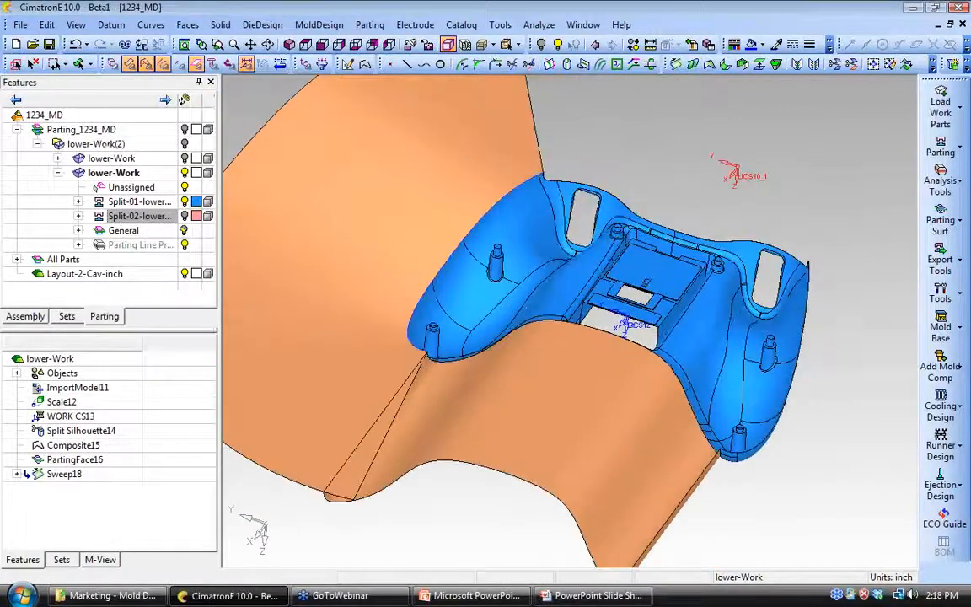
{"action": "middle_click_drag", "start_coordinate": [493, 338], "coordinate": [508, 346]}
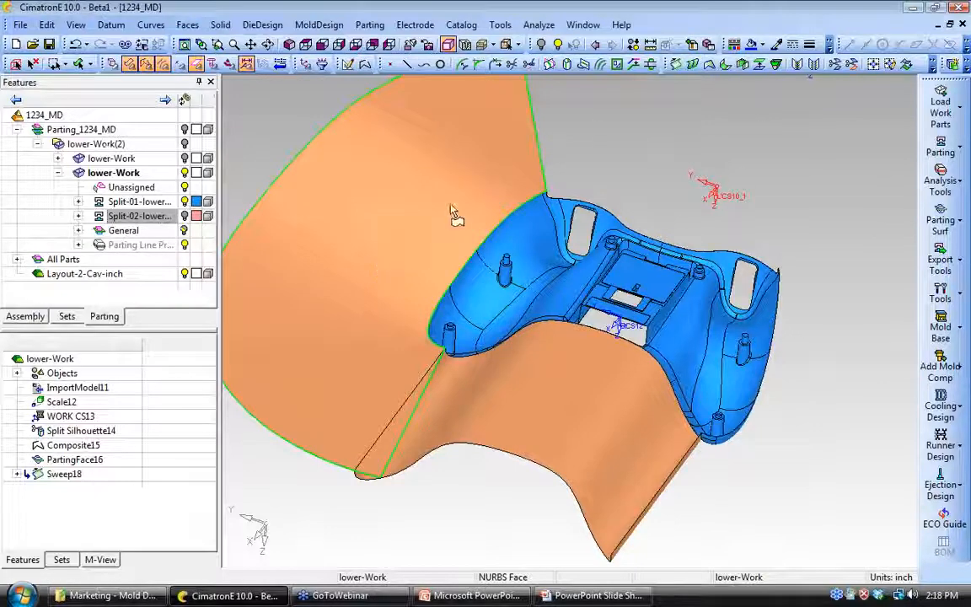
Step: Create a main datum plane in the ZX orientation through the middle of the shell
{"action": "left_click", "coordinate": [110, 24]}
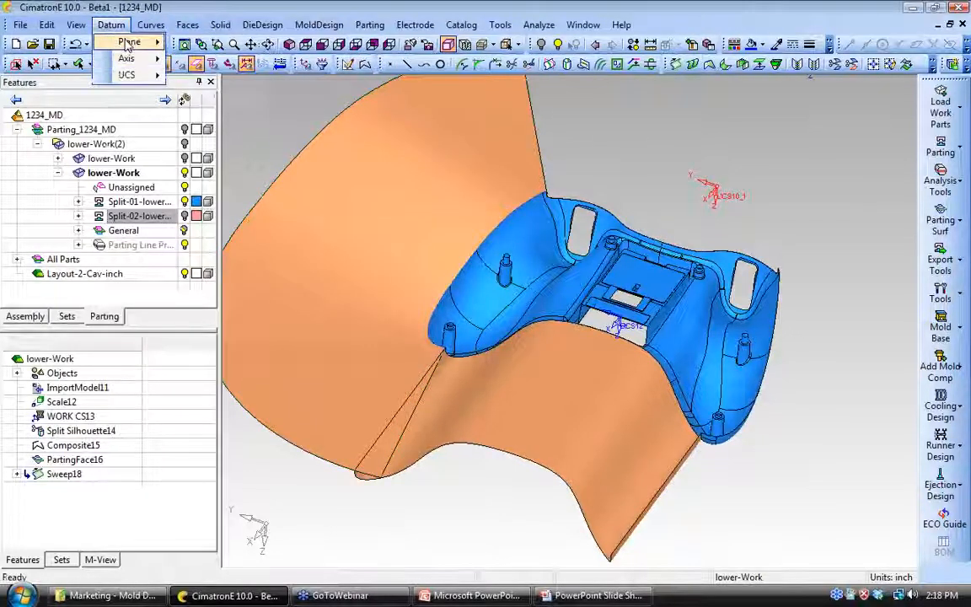
{"action": "mouse_move", "coordinate": [128, 42]}
{"action": "left_click", "coordinate": [201, 79]}
{"action": "left_click", "coordinate": [286, 100]}
{"action": "left_click", "coordinate": [278, 166]}
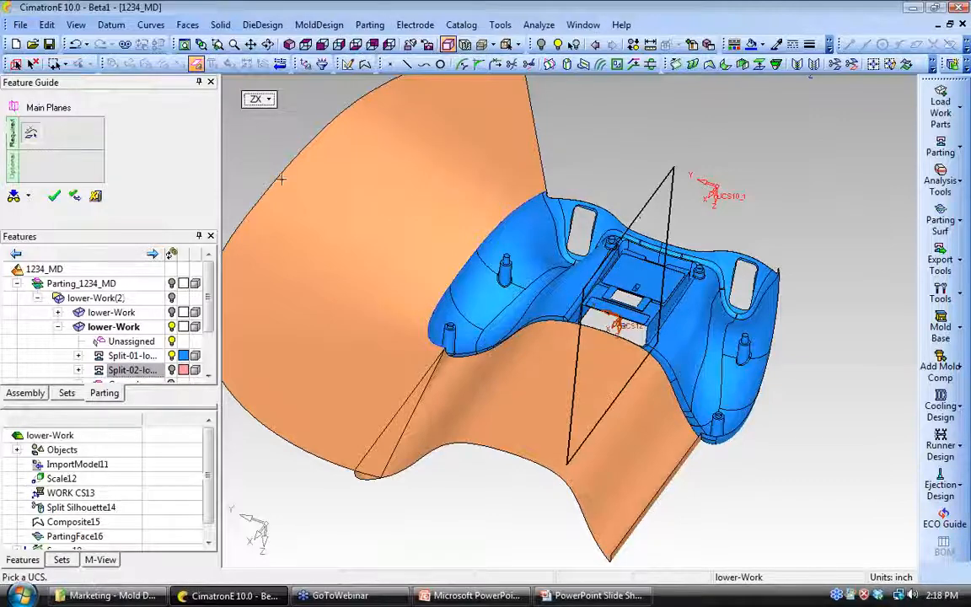
{"action": "left_click", "coordinate": [55, 196]}
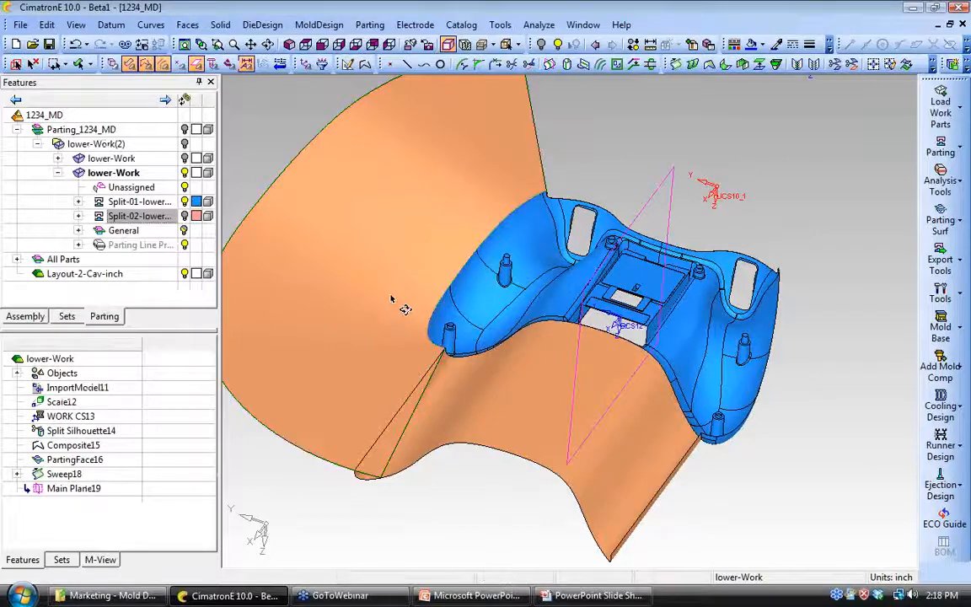
Step: Mirror-copy the handle's outer side parting face about the ZX plane, with merging off, onto the opposite handle
{"action": "scroll", "coordinate": [401, 299], "scroll_direction": "down", "scroll_amount": 5}
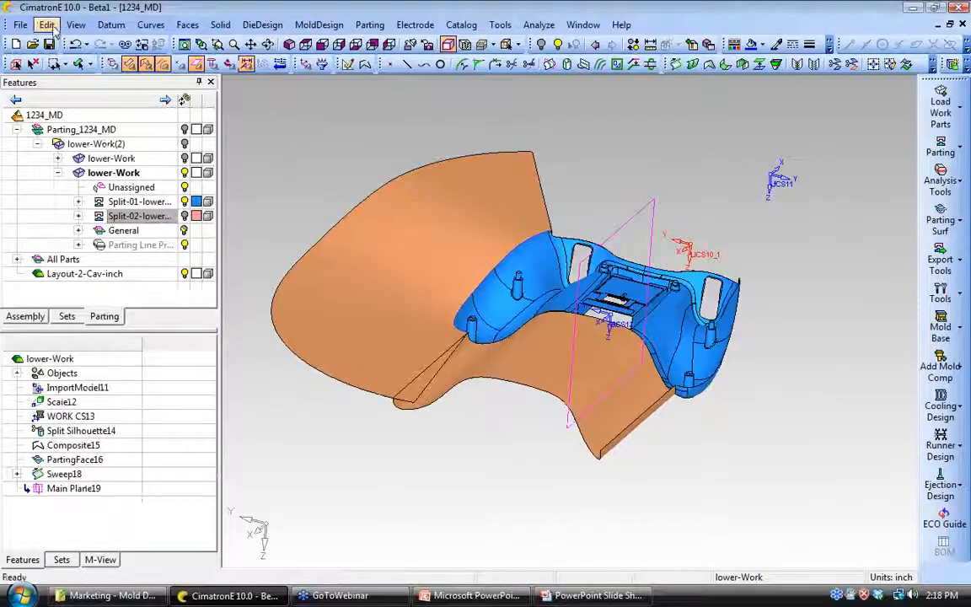
{"action": "left_click", "coordinate": [47, 24]}
{"action": "mouse_move", "coordinate": [84, 162]}
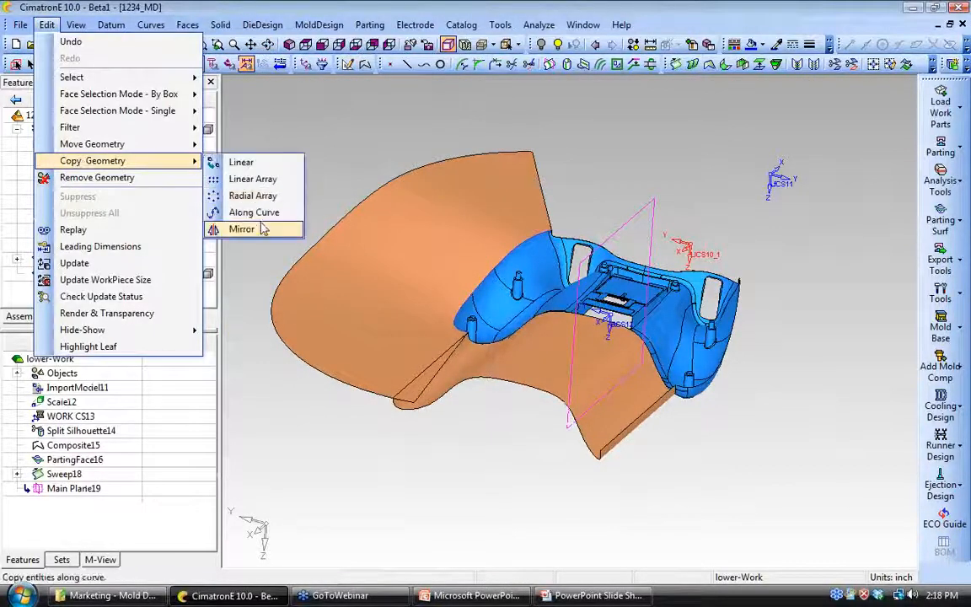
{"action": "left_click", "coordinate": [250, 227]}
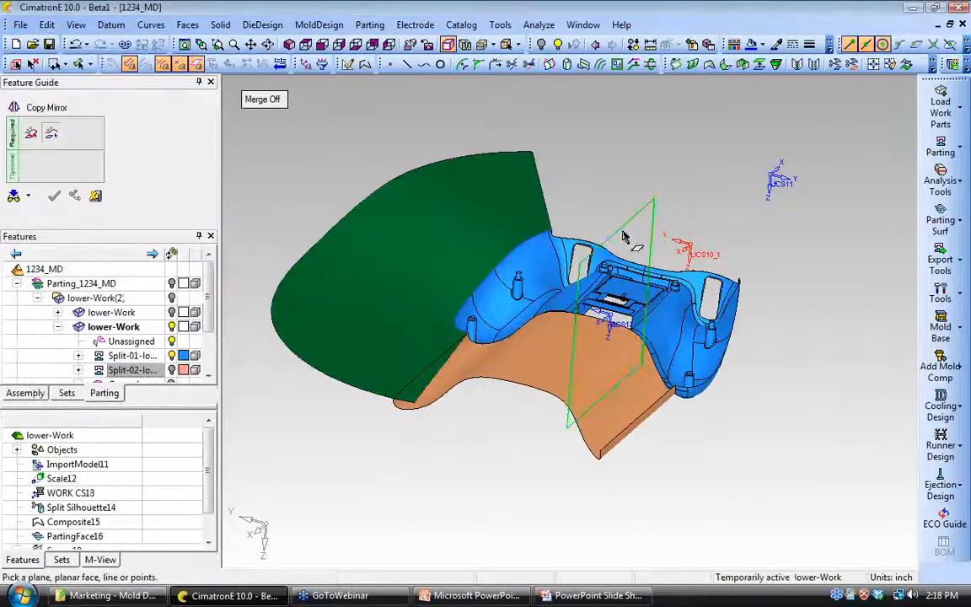
{"action": "left_click", "coordinate": [560, 206]}
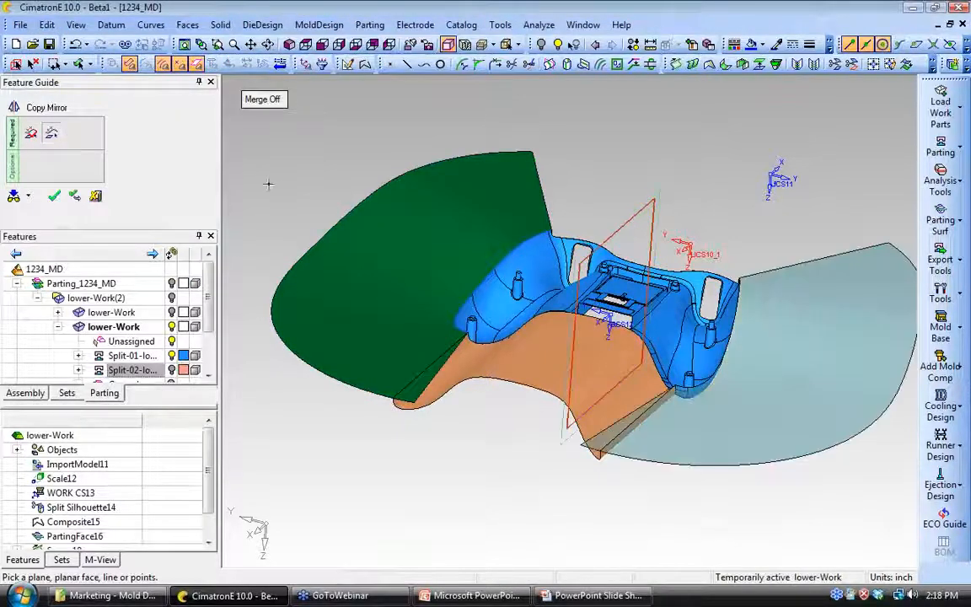
{"action": "left_click", "coordinate": [55, 195]}
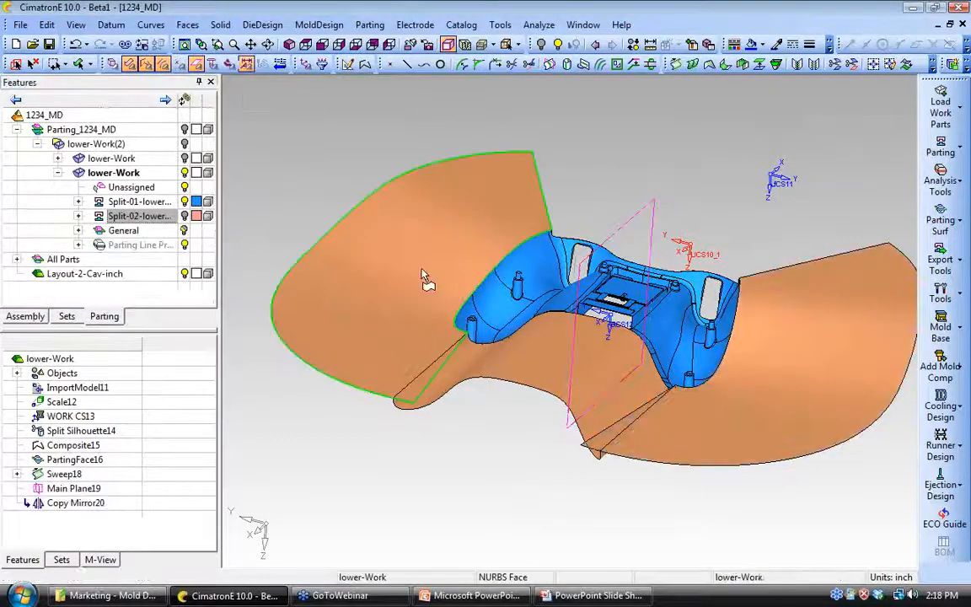
Step: Trim the rear swept surface and the two side parting faces against each other with the Trim Both option
{"action": "left_click_drag", "start_coordinate": [514, 445], "coordinate": [571, 485], "text": "ctrl"}
{"action": "right_click_drag", "start_coordinate": [570, 485], "coordinate": [550, 421], "text": "ctrl"}
{"action": "middle_click_drag", "start_coordinate": [550, 422], "coordinate": [548, 382], "text": "ctrl"}
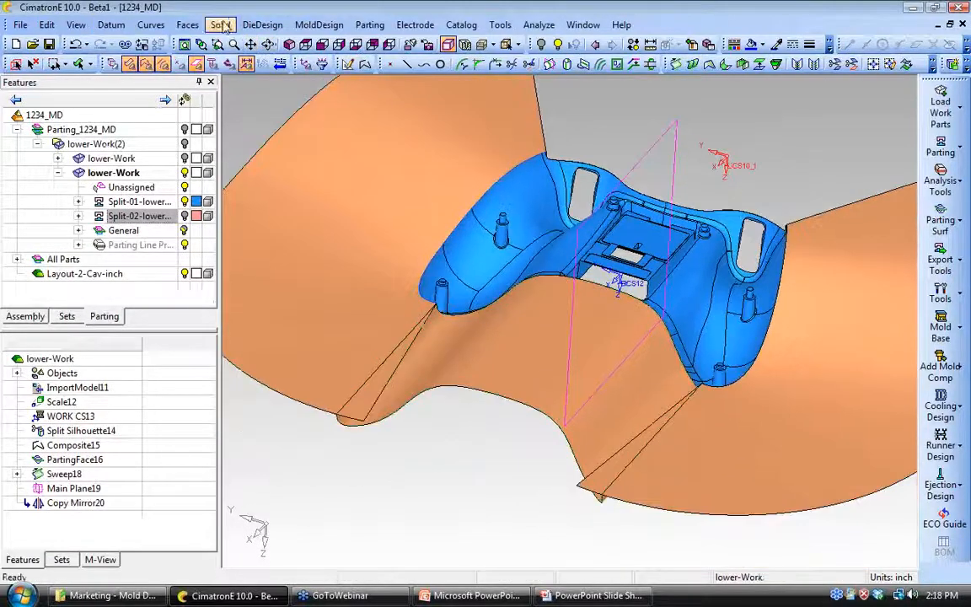
{"action": "left_click", "coordinate": [188, 26]}
{"action": "left_click", "coordinate": [213, 398]}
{"action": "left_click", "coordinate": [482, 358]}
{"action": "middle_click", "coordinate": [477, 490]}
{"action": "left_click", "coordinate": [364, 256]}
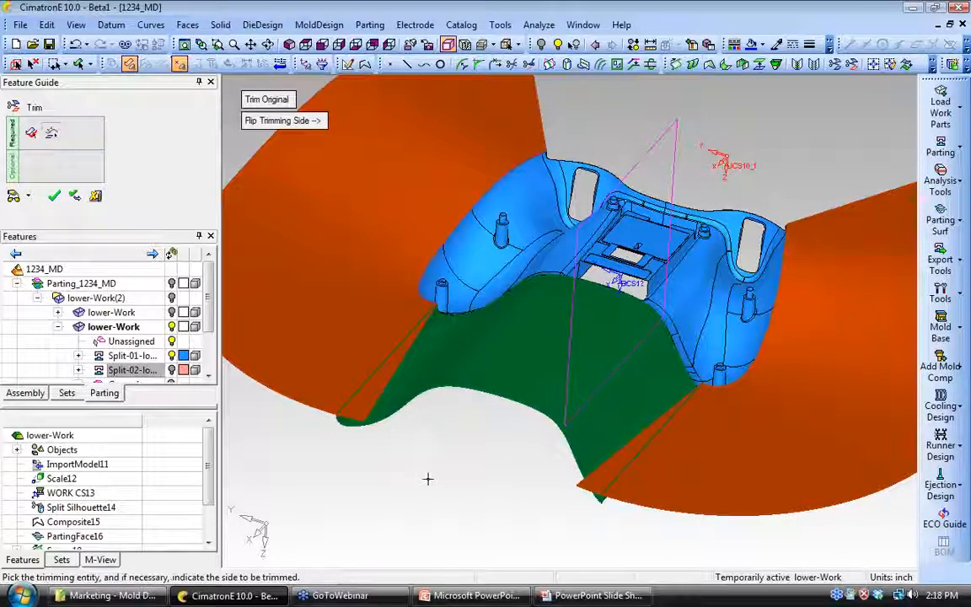
{"action": "left_click", "coordinate": [255, 104]}
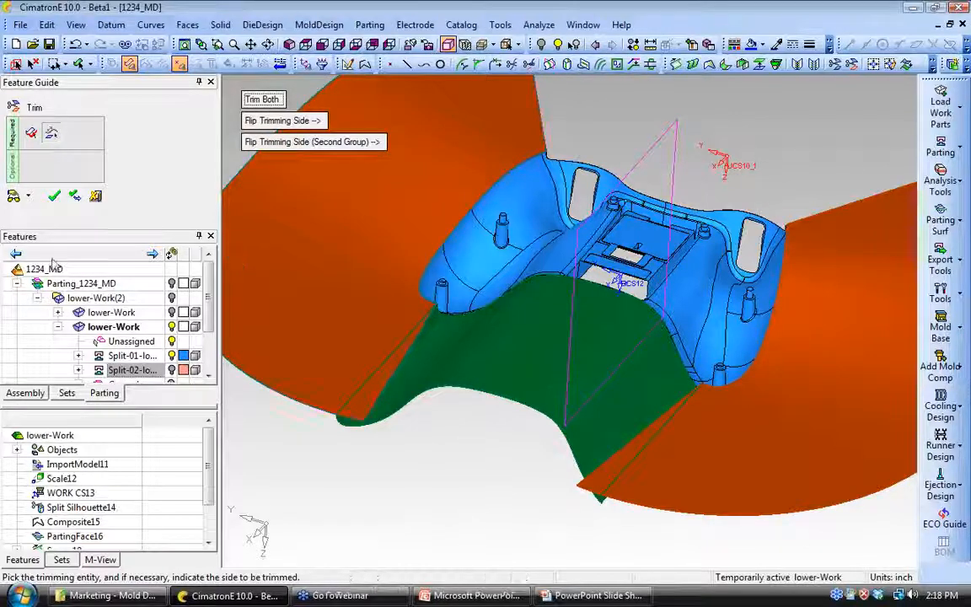
{"action": "left_click", "coordinate": [53, 199]}
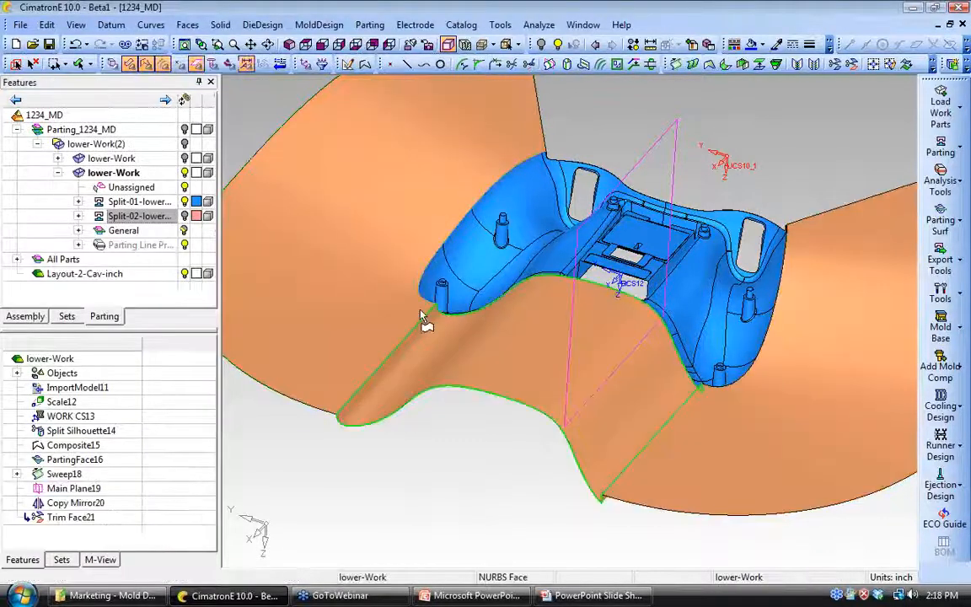
Step: Start a Blend parting surface between the front straight edges of the two side parting faces
{"action": "middle_click_drag", "start_coordinate": [364, 540], "coordinate": [373, 542], "text": "ctrl"}
{"action": "middle_click_drag", "start_coordinate": [385, 364], "coordinate": [366, 389], "text": "ctrl"}
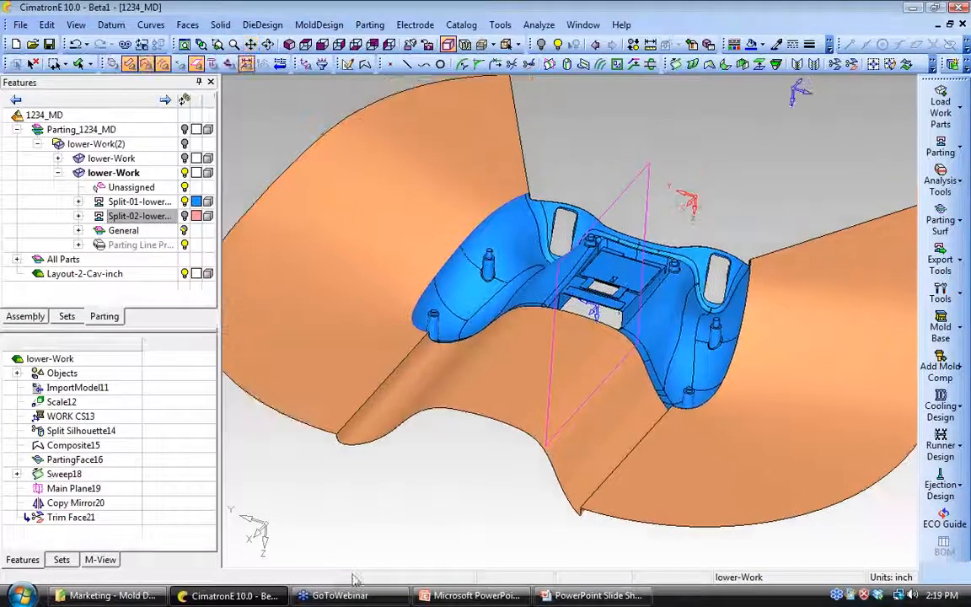
{"action": "scroll", "coordinate": [405, 434], "scroll_direction": "up", "scroll_amount": 4}
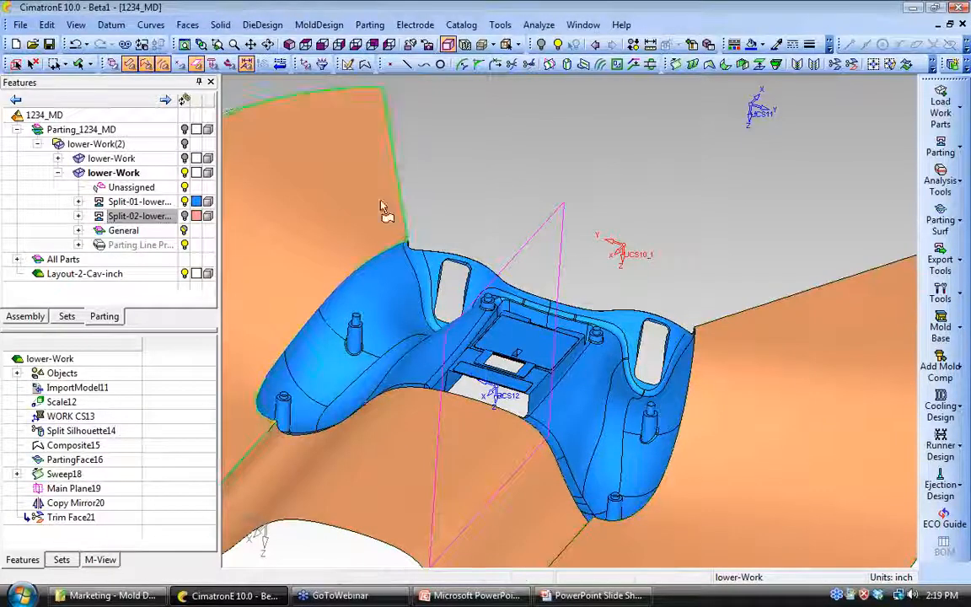
{"action": "left_click", "coordinate": [944, 221]}
{"action": "left_click", "coordinate": [824, 277]}
{"action": "left_click", "coordinate": [403, 169]}
{"action": "left_click", "coordinate": [742, 317]}
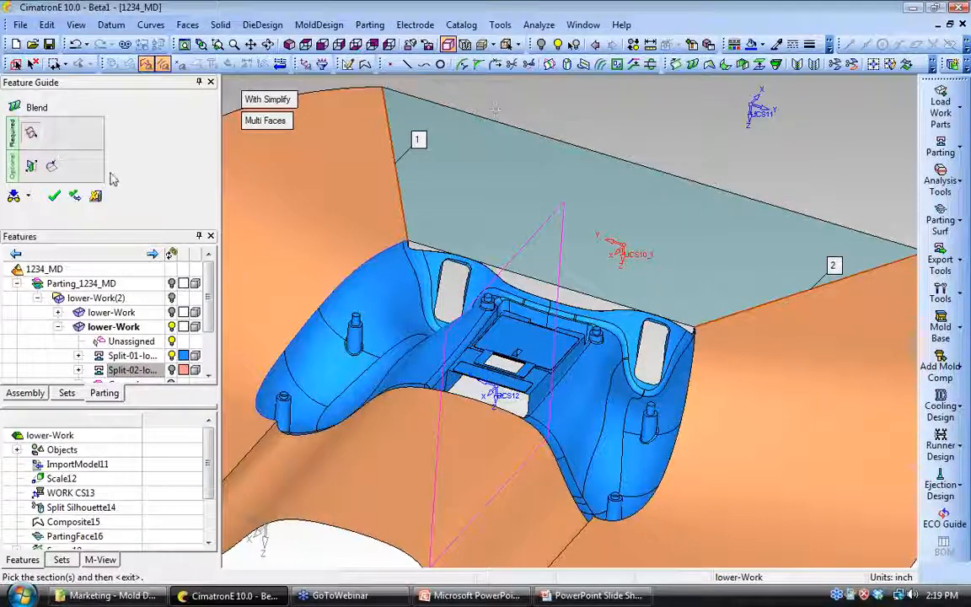
Step: Add a composite boundary along the shell's front open edges, from one pointed corner to the other, and create the blend surface
{"action": "left_click", "coordinate": [54, 165]}
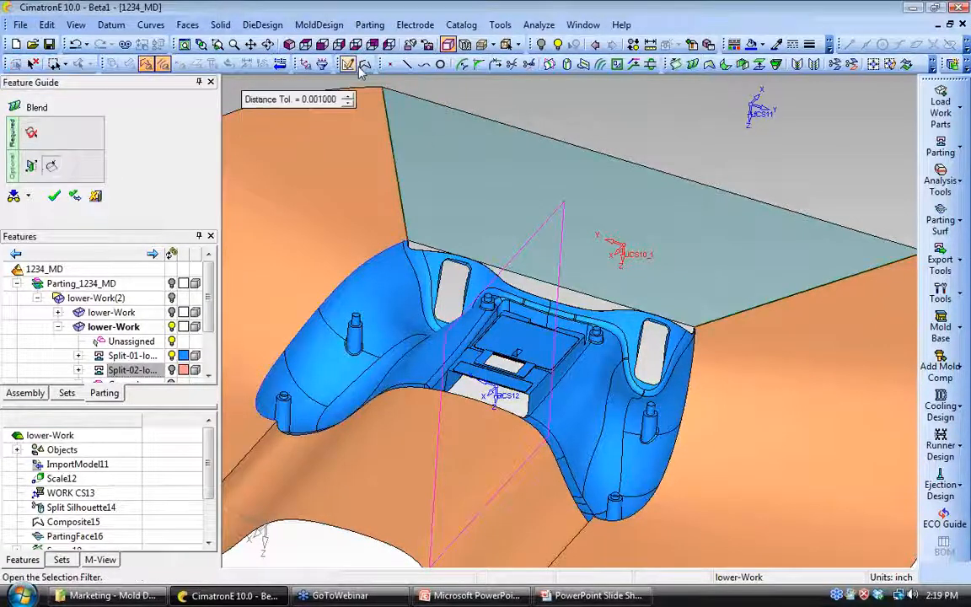
{"action": "left_click", "coordinate": [365, 65]}
{"action": "middle_click_drag", "start_coordinate": [481, 201], "coordinate": [531, 169], "text": "ctrl"}
{"action": "right_click_drag", "start_coordinate": [531, 169], "coordinate": [527, 106], "text": "ctrl"}
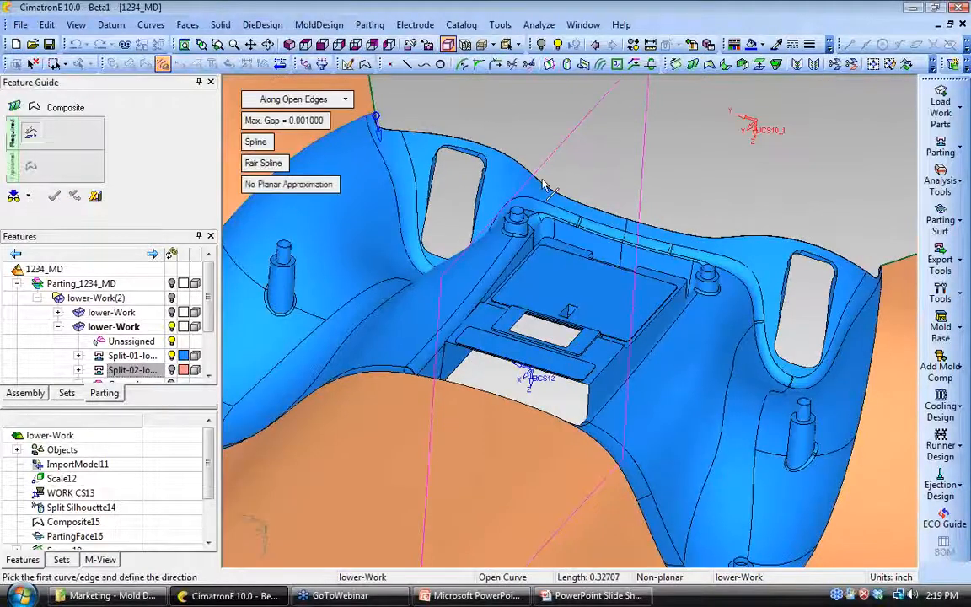
{"action": "left_click", "coordinate": [379, 122]}
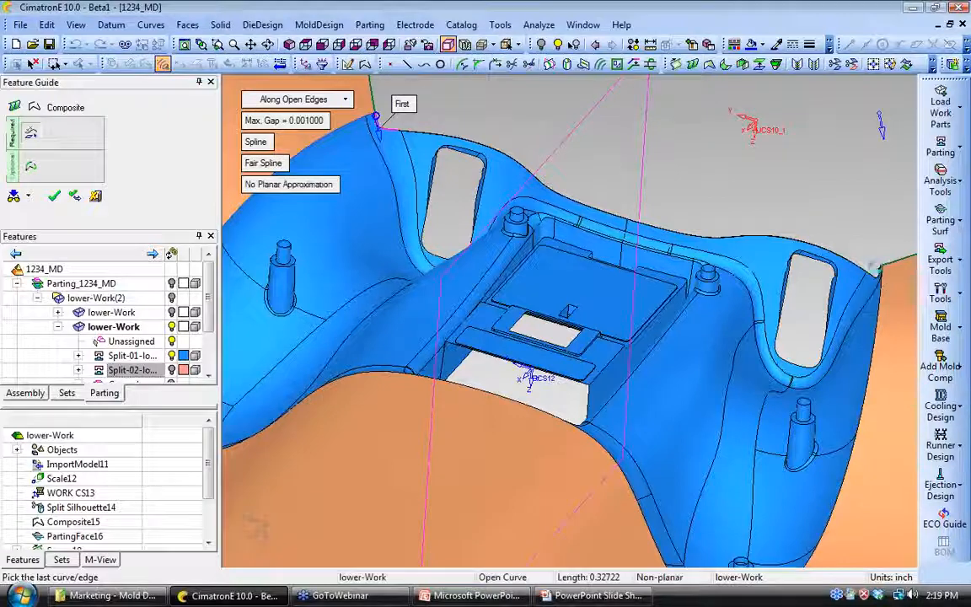
{"action": "left_click", "coordinate": [879, 269]}
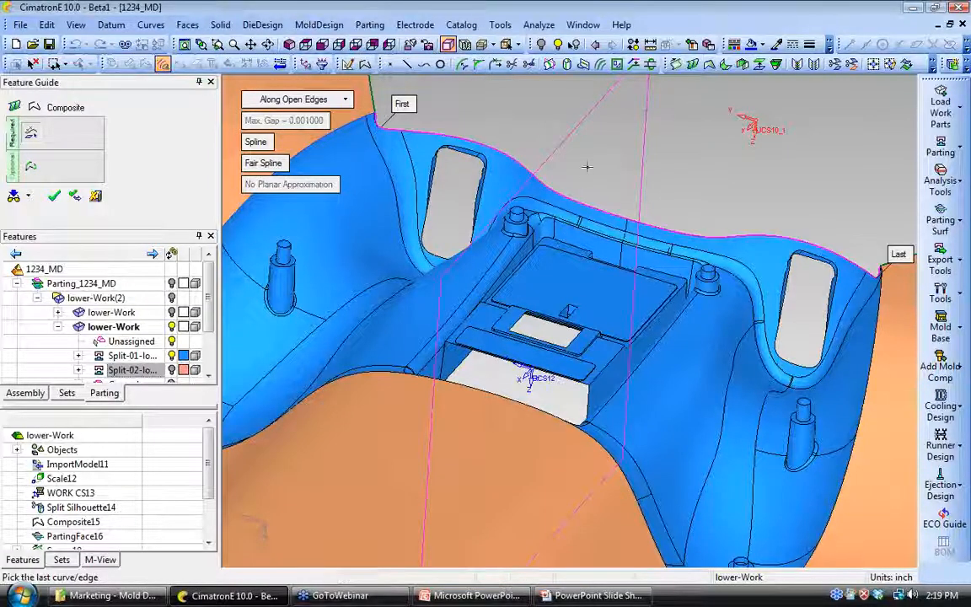
{"action": "left_click", "coordinate": [587, 168]}
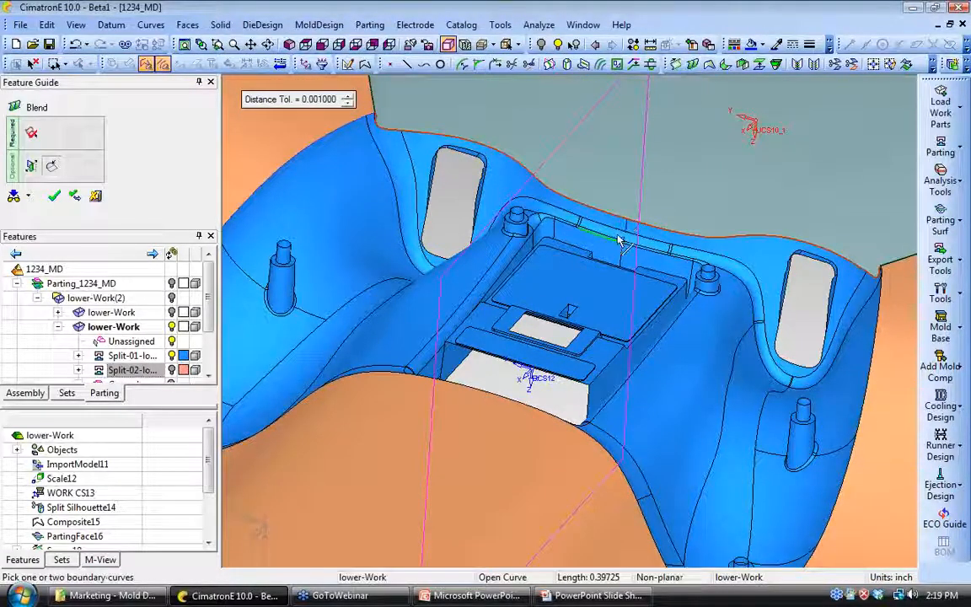
{"action": "middle_click_drag", "start_coordinate": [621, 92], "coordinate": [536, 238], "text": "ctrl"}
{"action": "scroll", "coordinate": [535, 239], "scroll_direction": "down", "scroll_amount": 3}
{"action": "left_click", "coordinate": [56, 197]}
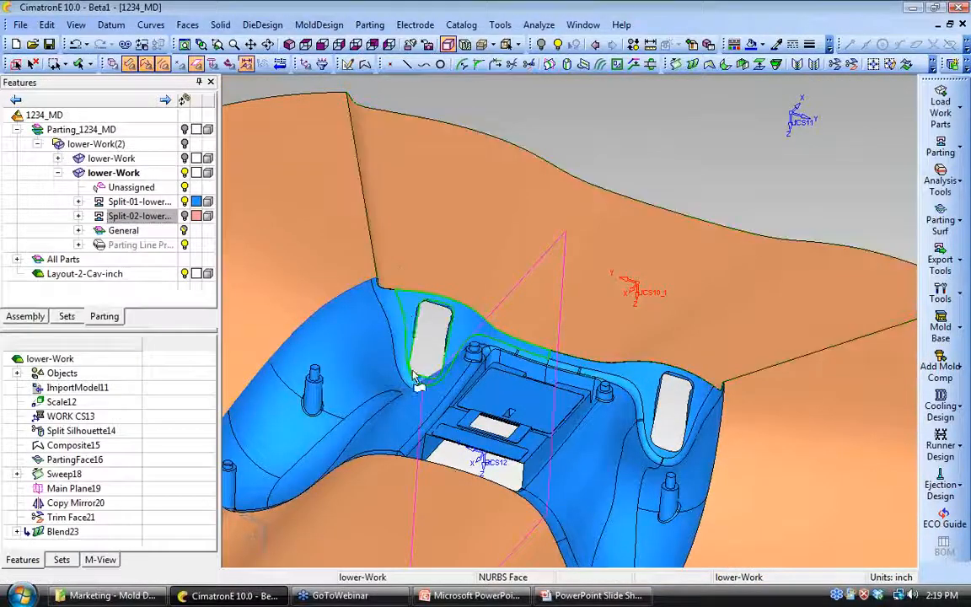
Step: Show the Split-02 faces, start QuickSplit and slide the two split face groups apart from the parting surfaces
{"action": "left_click_drag", "start_coordinate": [419, 381], "coordinate": [421, 129], "text": "ctrl"}
{"action": "right_click_drag", "start_coordinate": [420, 129], "coordinate": [423, 221], "text": "ctrl"}
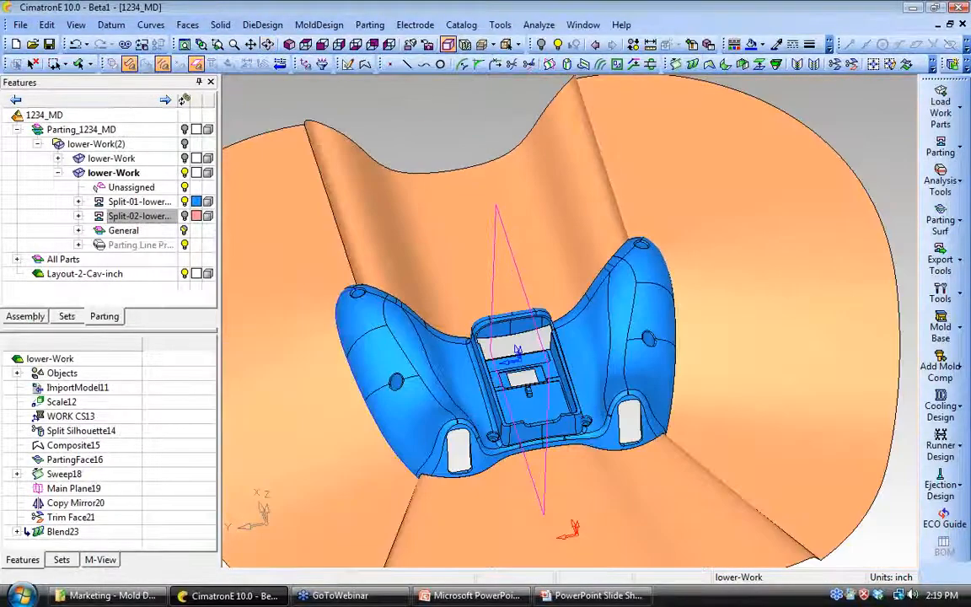
{"action": "middle_click_drag", "start_coordinate": [424, 221], "coordinate": [421, 141], "text": "ctrl"}
{"action": "left_click_drag", "start_coordinate": [421, 141], "coordinate": [419, 118], "text": "ctrl"}
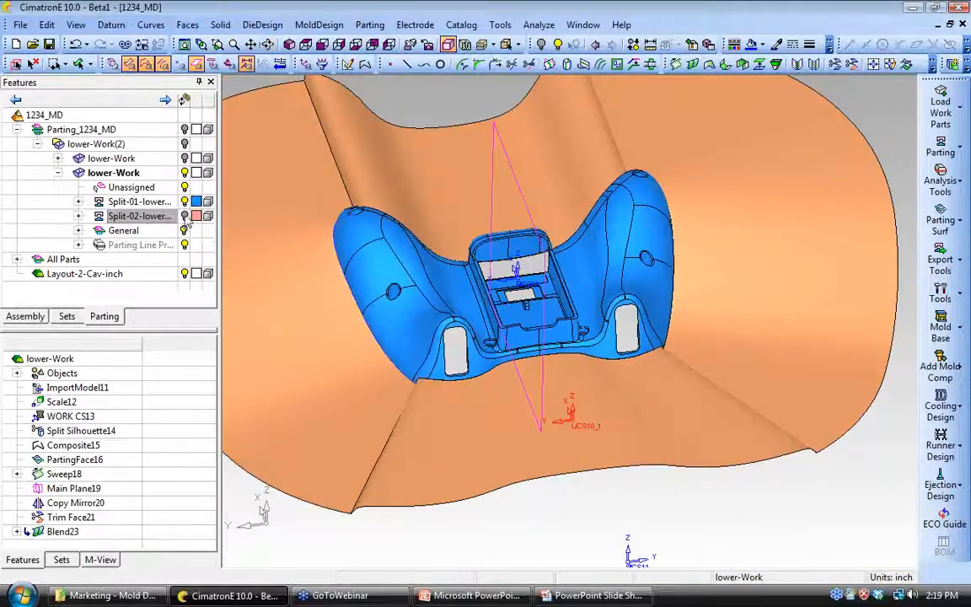
{"action": "left_click", "coordinate": [139, 216]}
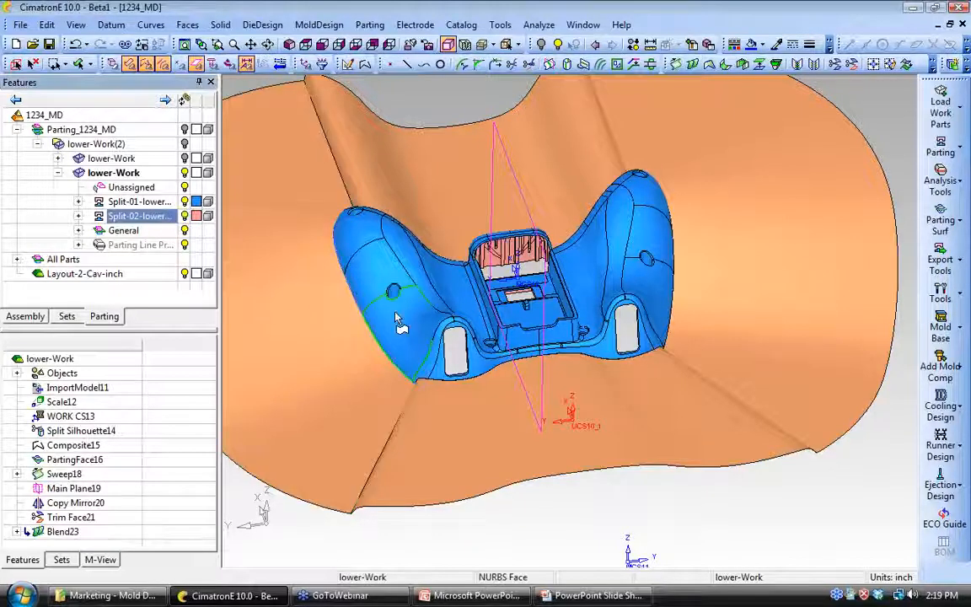
{"action": "left_click", "coordinate": [941, 150]}
{"action": "left_click", "coordinate": [831, 144]}
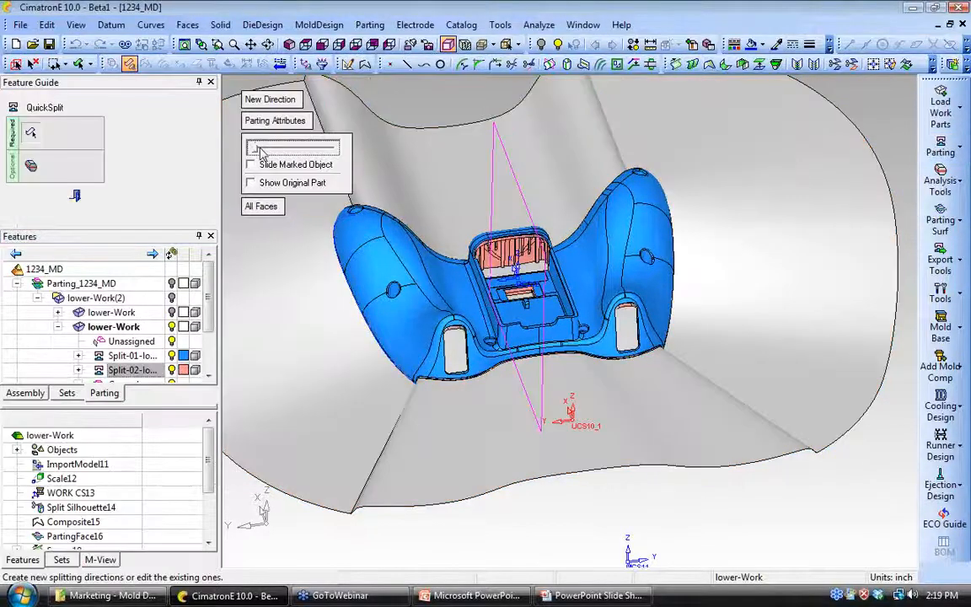
{"action": "left_click_drag", "start_coordinate": [261, 152], "coordinate": [285, 149]}
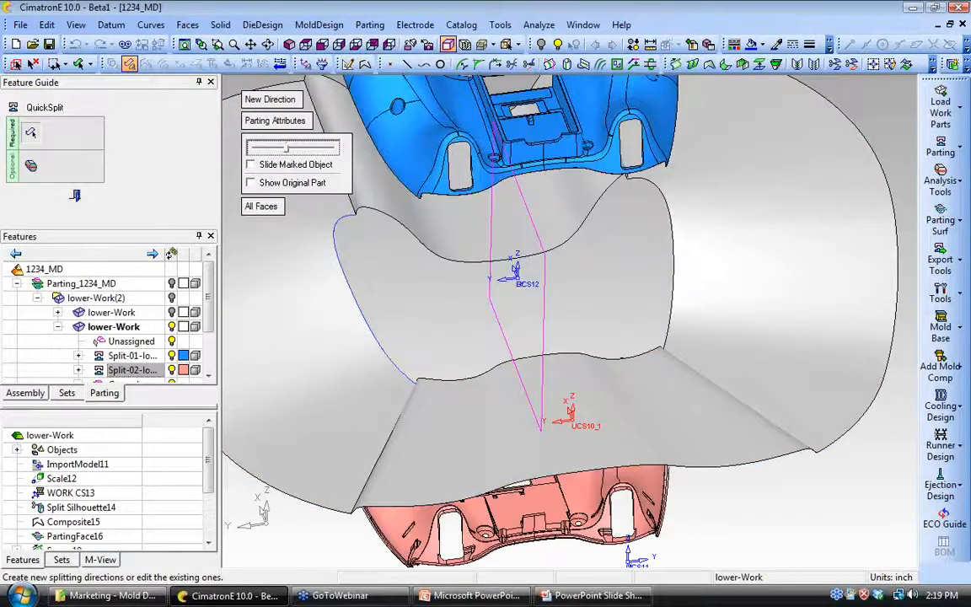
Step: Assign all surrounding parting surfaces to both splitting directions as parting attributes and check the separated core and cavity sides
{"action": "scroll", "coordinate": [425, 356], "scroll_direction": "down", "scroll_amount": 3}
{"action": "left_click_drag", "start_coordinate": [425, 356], "coordinate": [426, 362], "text": "ctrl"}
{"action": "left_click", "coordinate": [295, 126]}
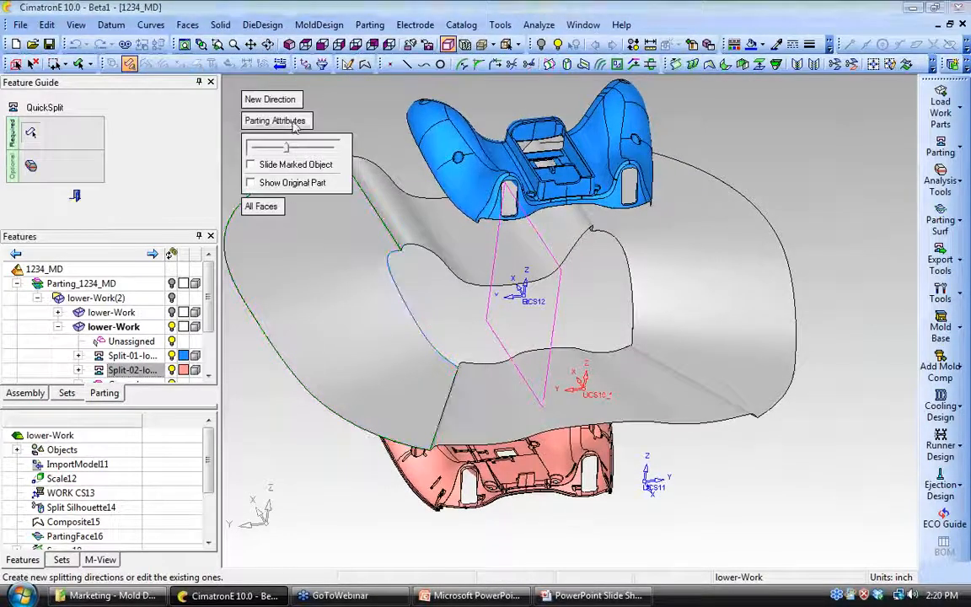
{"action": "left_click_drag", "start_coordinate": [367, 236], "coordinate": [716, 354]}
{"action": "middle_click", "coordinate": [716, 354]}
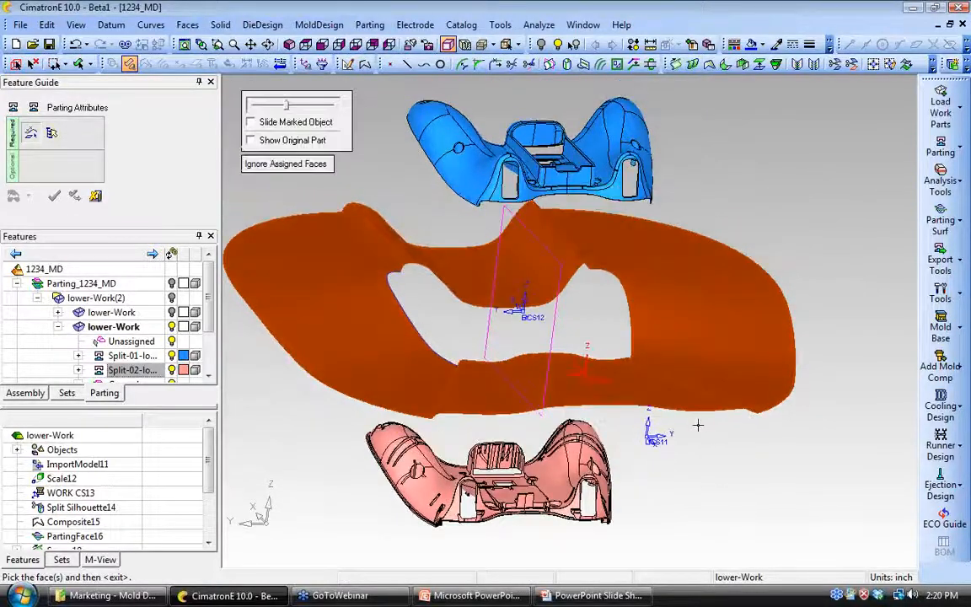
{"action": "middle_click", "coordinate": [722, 204]}
{"action": "left_click", "coordinate": [617, 151]}
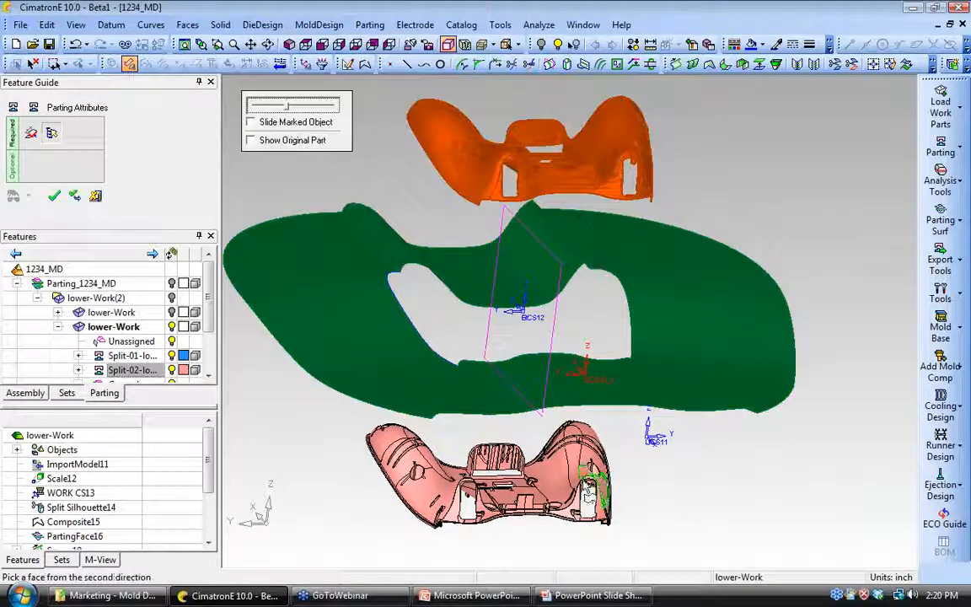
{"action": "left_click", "coordinate": [570, 485]}
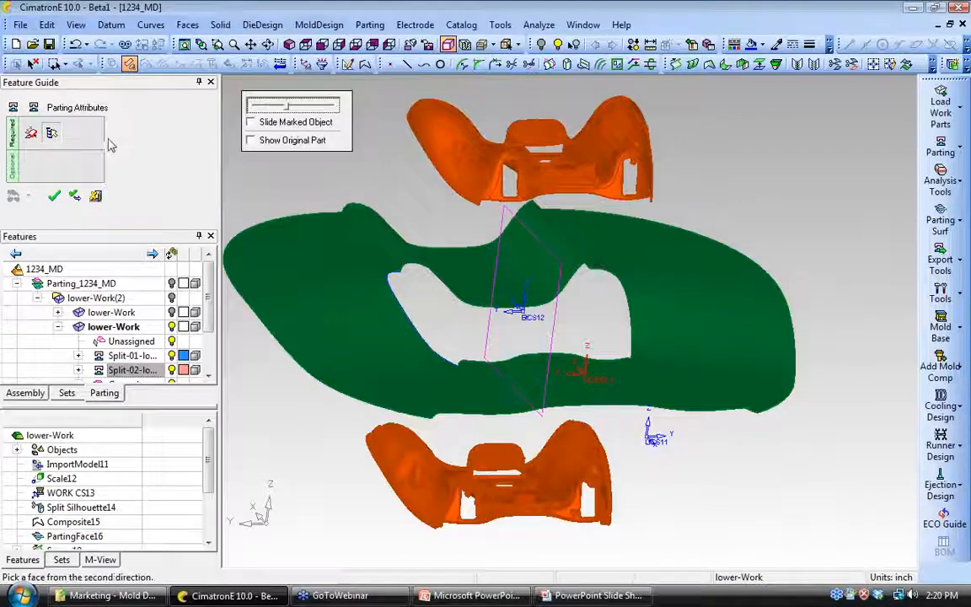
{"action": "left_click", "coordinate": [52, 199]}
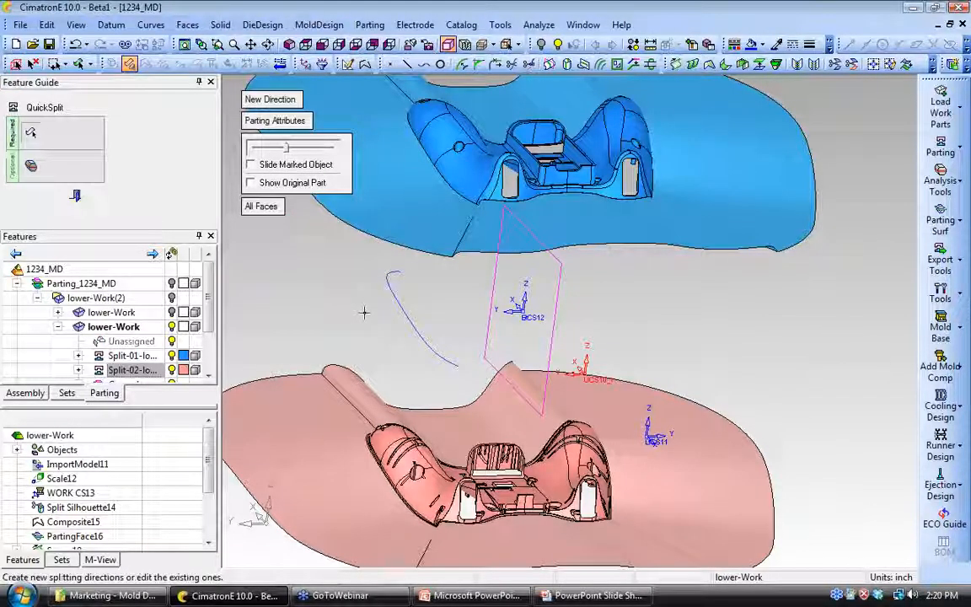
{"action": "left_click_drag", "start_coordinate": [287, 152], "coordinate": [285, 154]}
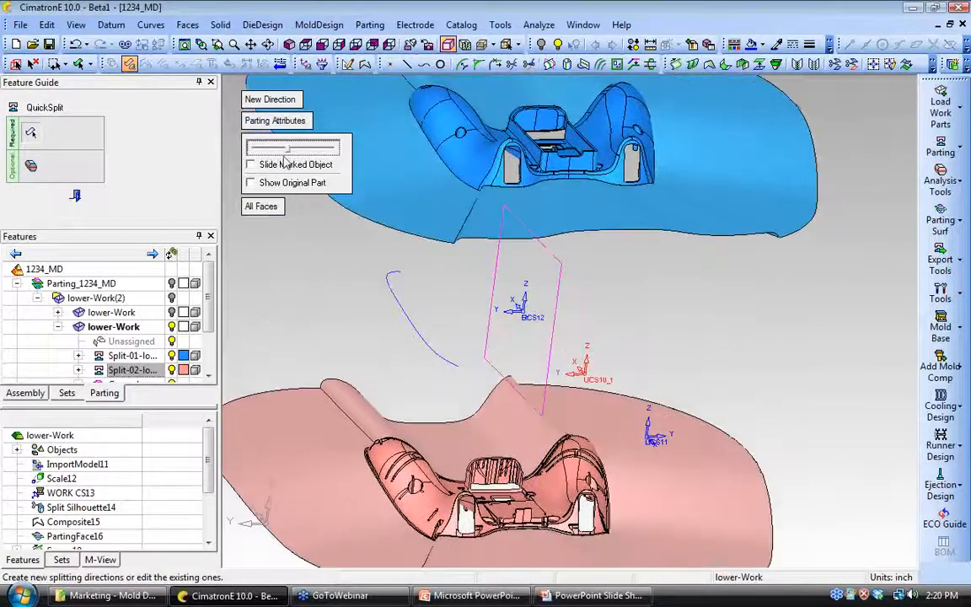
Step: Leave QuickSplit and hide the Split-01 faces to expose the inner side of the shell
{"action": "left_click_drag", "start_coordinate": [536, 335], "coordinate": [538, 399], "text": "ctrl"}
{"action": "middle_click_drag", "start_coordinate": [537, 400], "coordinate": [547, 389], "text": "ctrl"}
{"action": "left_click", "coordinate": [75, 196]}
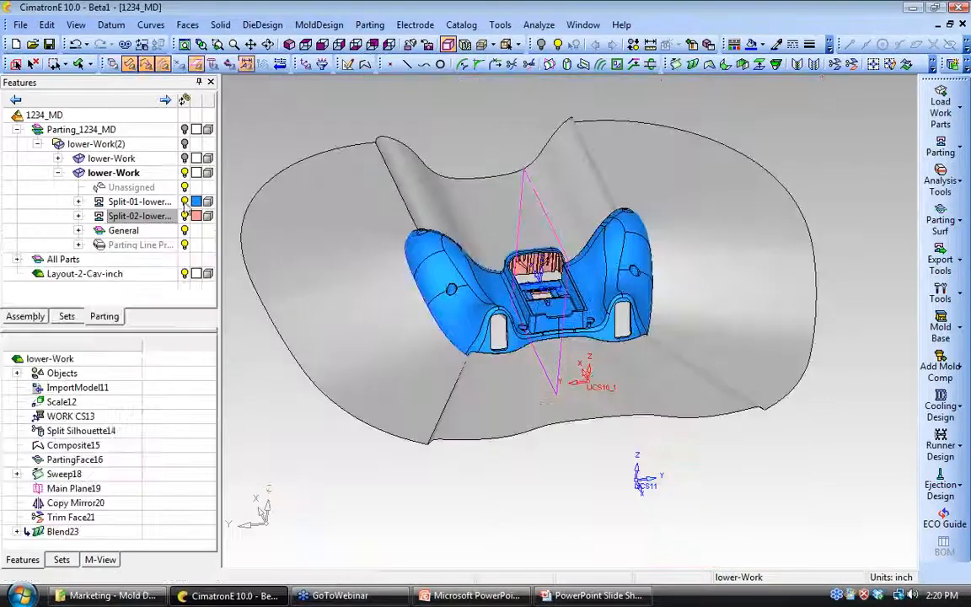
{"action": "left_click", "coordinate": [165, 202]}
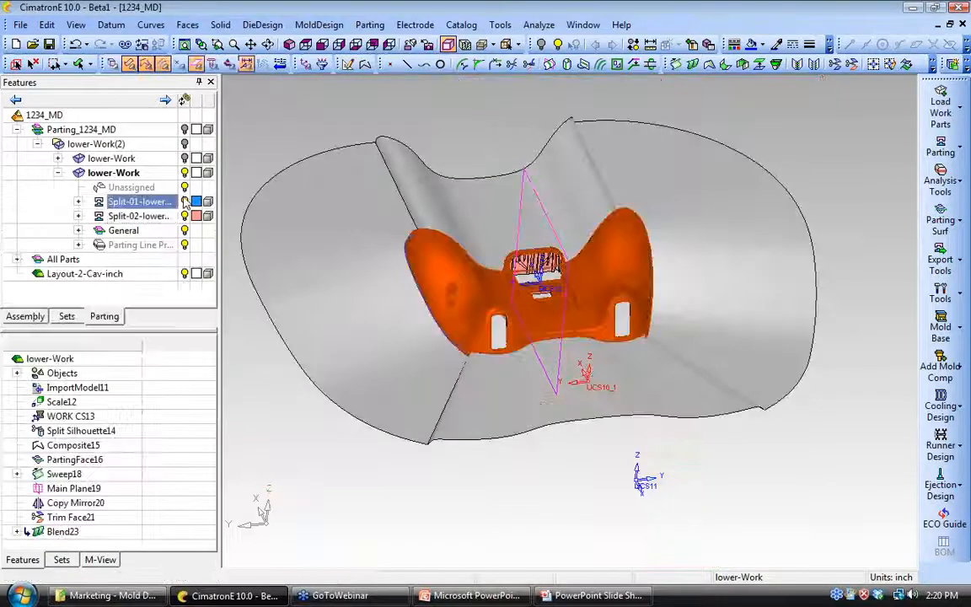
{"action": "right_click_drag", "start_coordinate": [440, 420], "coordinate": [461, 408], "text": "ctrl"}
{"action": "middle_click_drag", "start_coordinate": [460, 408], "coordinate": [470, 471], "text": "ctrl"}
{"action": "left_click_drag", "start_coordinate": [471, 471], "coordinate": [590, 504], "text": "ctrl"}
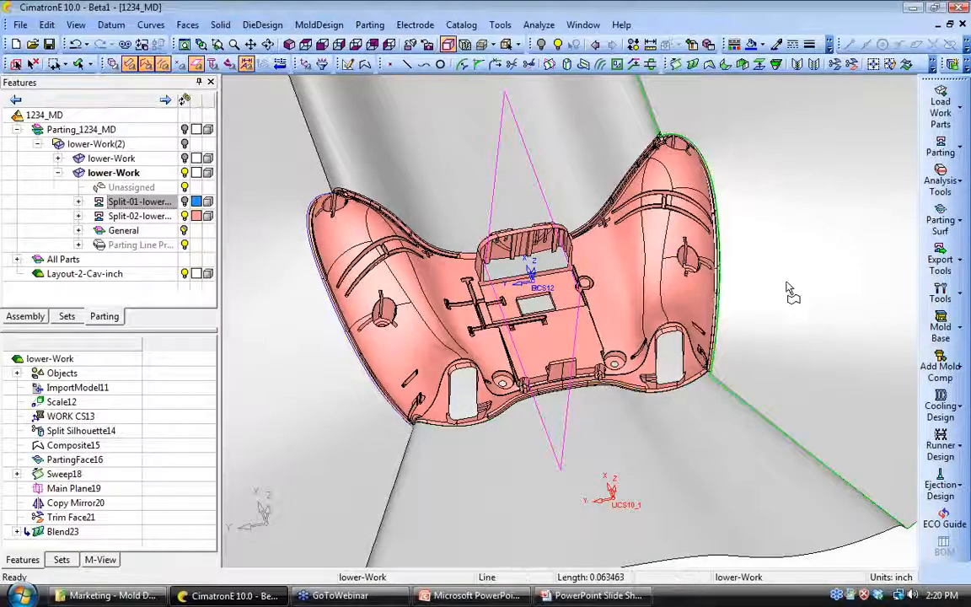
Step: Create internal parting curves around the shell's openings with an adjoin tolerance of 0.01
{"action": "left_click", "coordinate": [941, 150]}
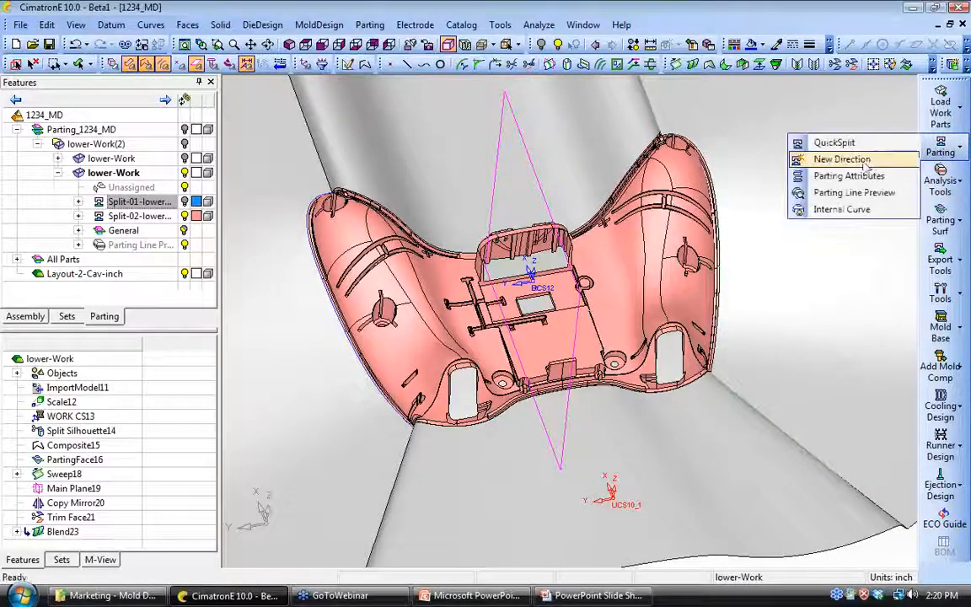
{"action": "left_click", "coordinate": [830, 202]}
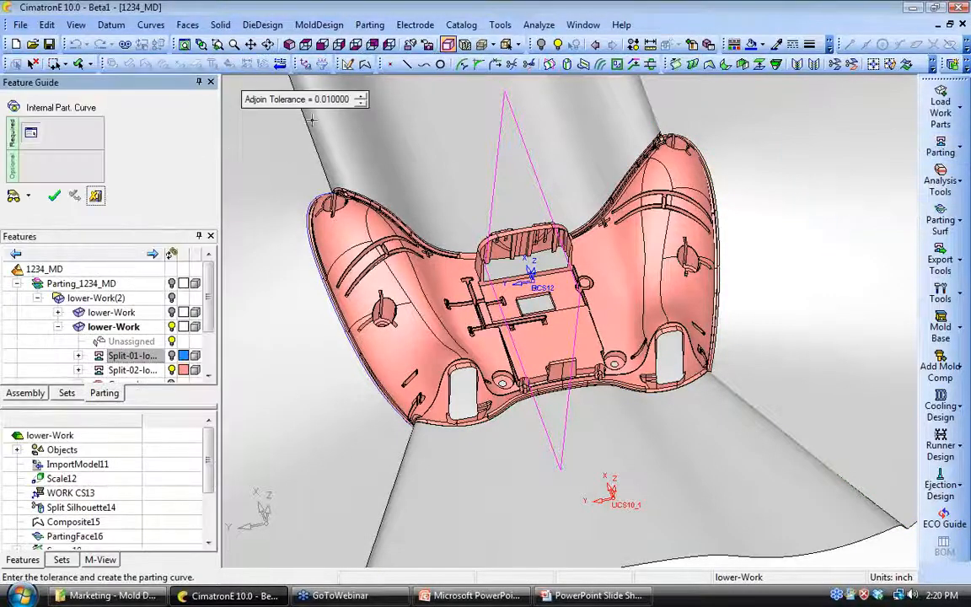
{"action": "left_click", "coordinate": [54, 199]}
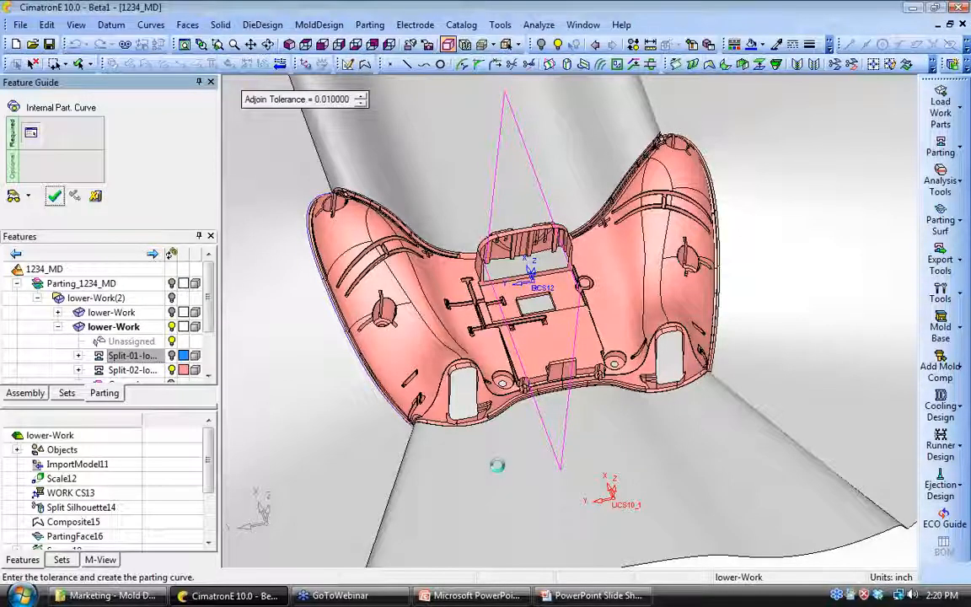
Step: Remove the internal curves around the grip windows and the front clip, keeping the small circles and the central rectangle
{"action": "right_click", "coordinate": [425, 135]}
{"action": "left_click", "coordinate": [481, 342]}
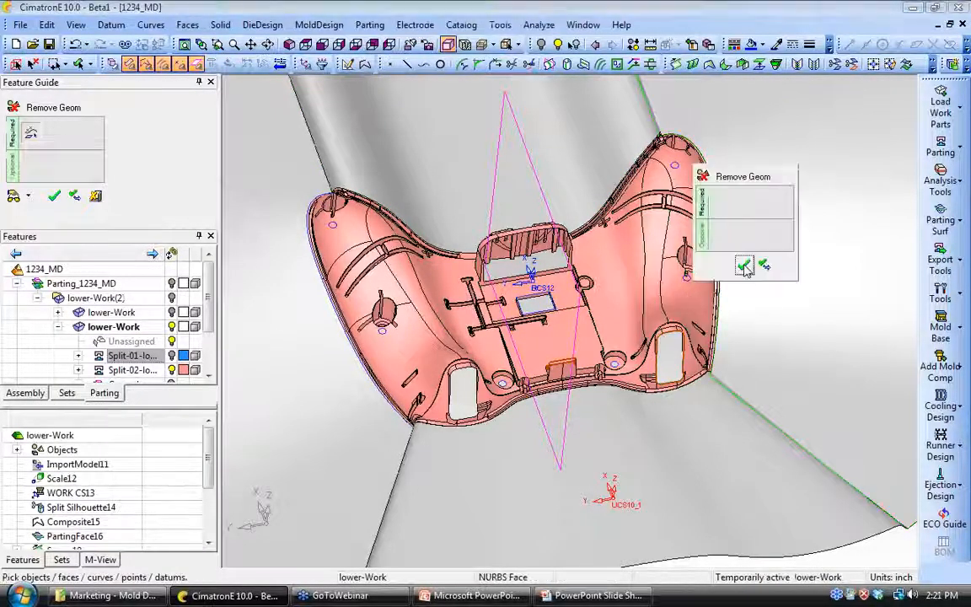
{"action": "middle_click", "coordinate": [746, 271]}
Step: Create internal parting faces on the remaining closed curves with a maximum gap of 0.001
{"action": "left_click_drag", "start_coordinate": [722, 451], "coordinate": [662, 438], "text": "ctrl"}
{"action": "middle_click_drag", "start_coordinate": [712, 401], "coordinate": [599, 407], "text": "ctrl"}
{"action": "scroll", "coordinate": [598, 408], "scroll_direction": "up", "scroll_amount": 1}
{"action": "scroll", "coordinate": [631, 453], "scroll_direction": "up", "scroll_amount": 2}
{"action": "middle_click_drag", "start_coordinate": [631, 453], "coordinate": [576, 413], "text": "ctrl"}
{"action": "scroll", "coordinate": [577, 412], "scroll_direction": "down", "scroll_amount": 1}
{"action": "left_click", "coordinate": [947, 238]}
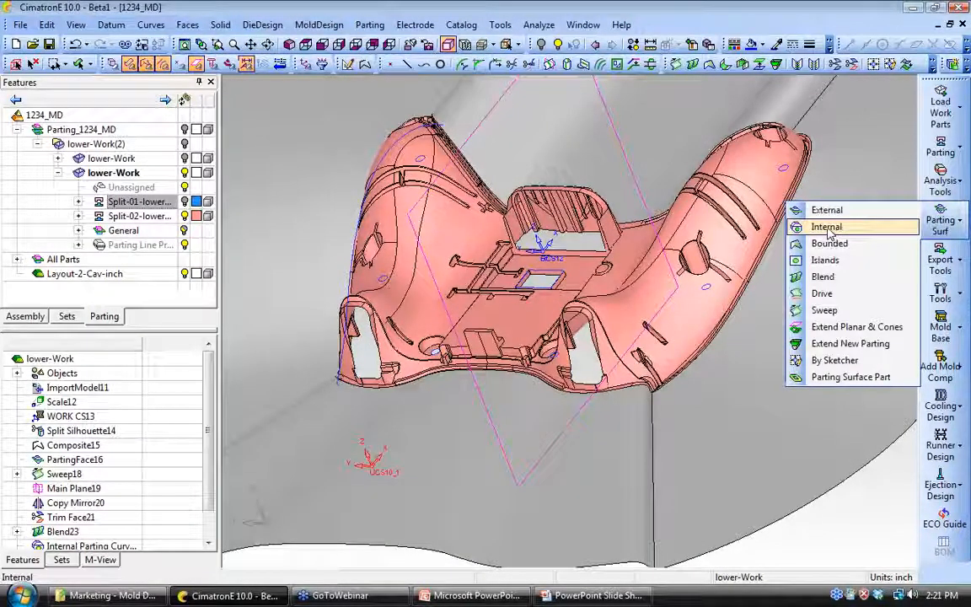
{"action": "left_click", "coordinate": [826, 228]}
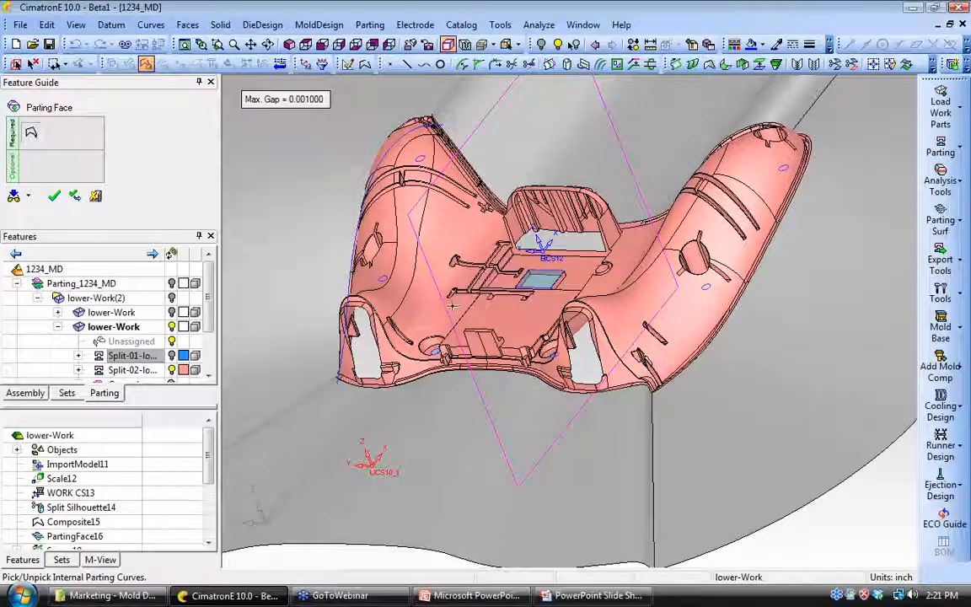
{"action": "middle_click_drag", "start_coordinate": [495, 320], "coordinate": [459, 274]}
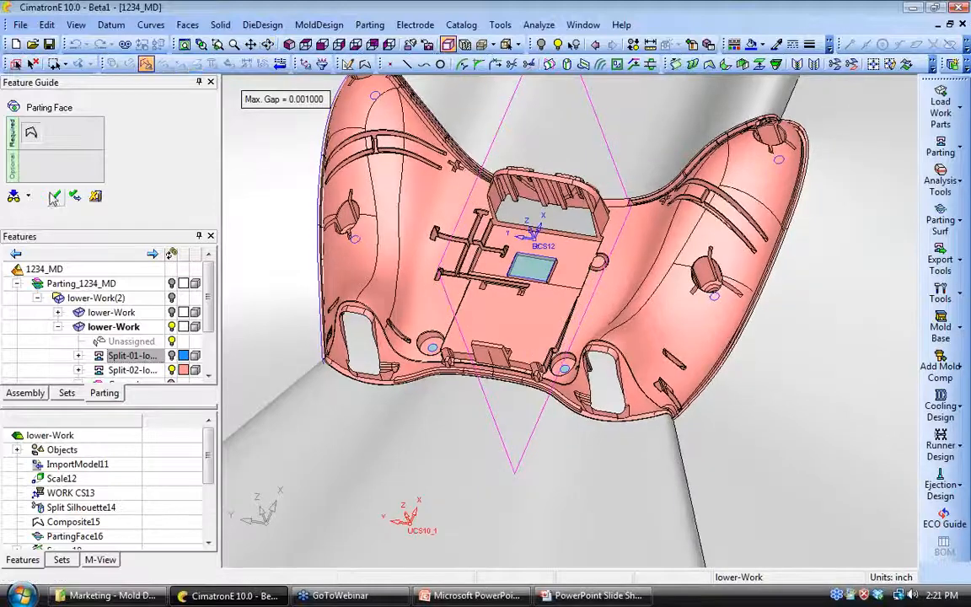
{"action": "left_click", "coordinate": [54, 197]}
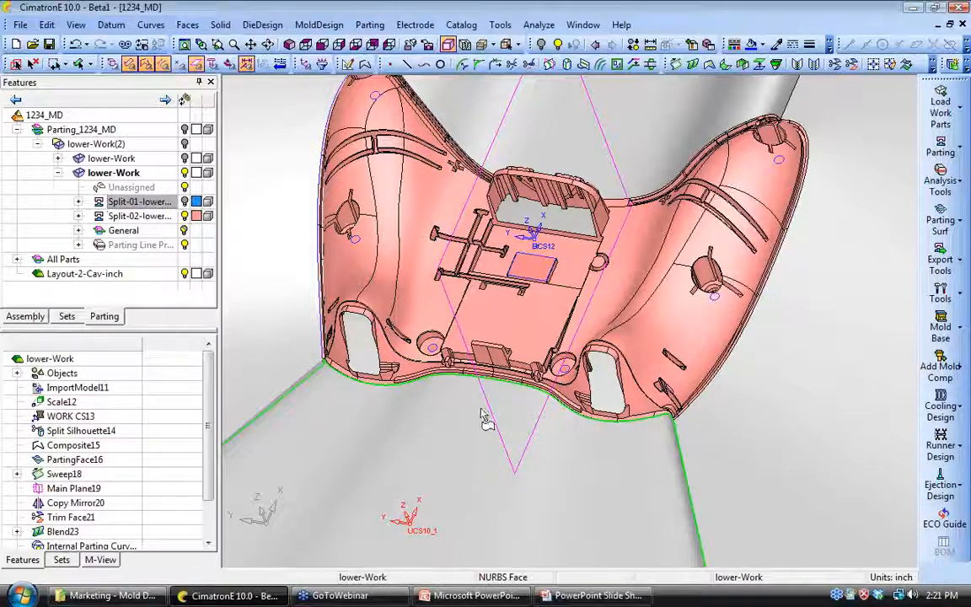
Step: Unstitch the faces of the shell's central section as a group with a maximum gap of 0.001
{"action": "middle_click_drag", "start_coordinate": [489, 461], "coordinate": [306, 48]}
{"action": "left_click", "coordinate": [306, 48]}
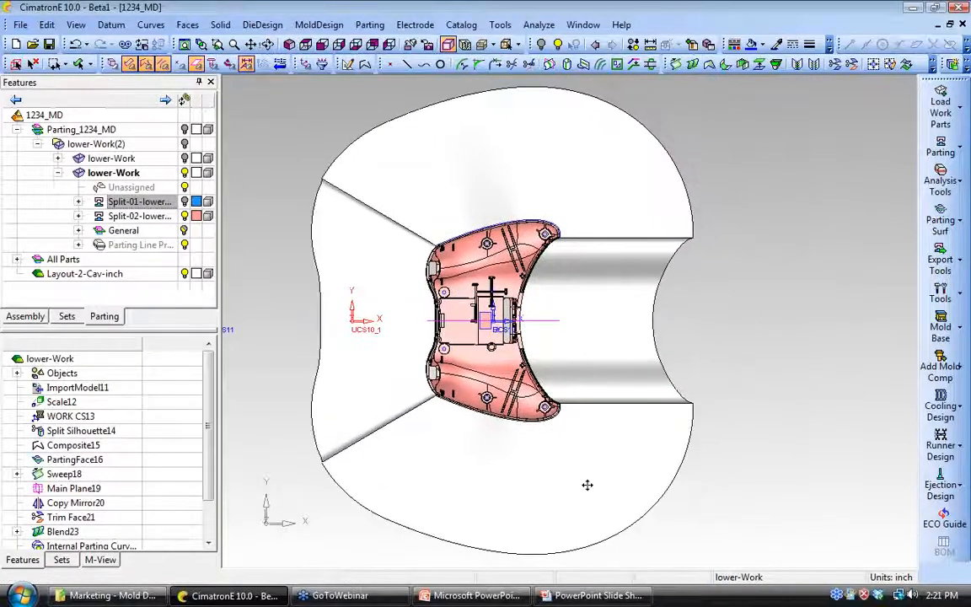
{"action": "scroll", "coordinate": [563, 321], "scroll_direction": "up", "scroll_amount": 5}
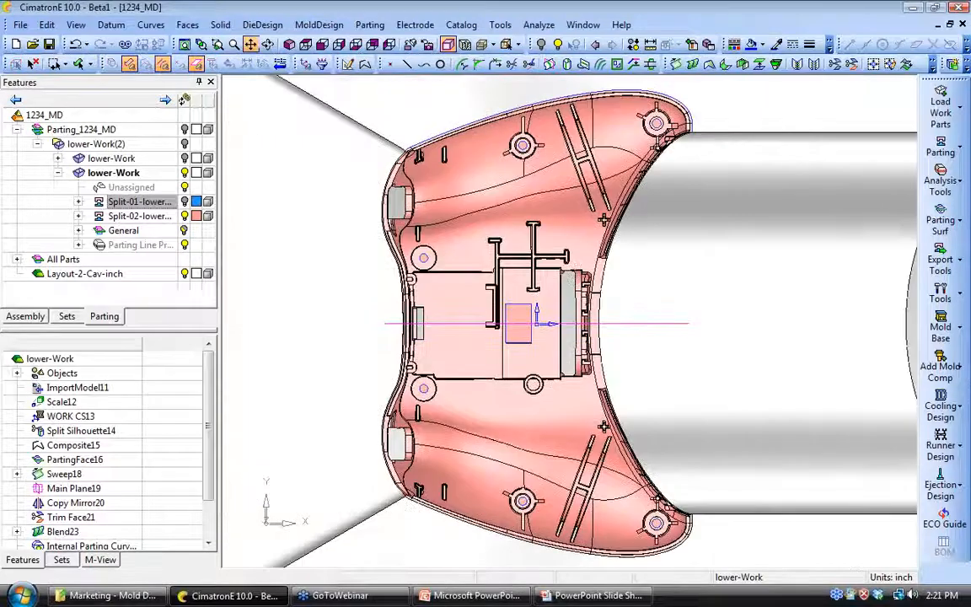
{"action": "left_click", "coordinate": [187, 25]}
{"action": "key", "text": "Escape"}
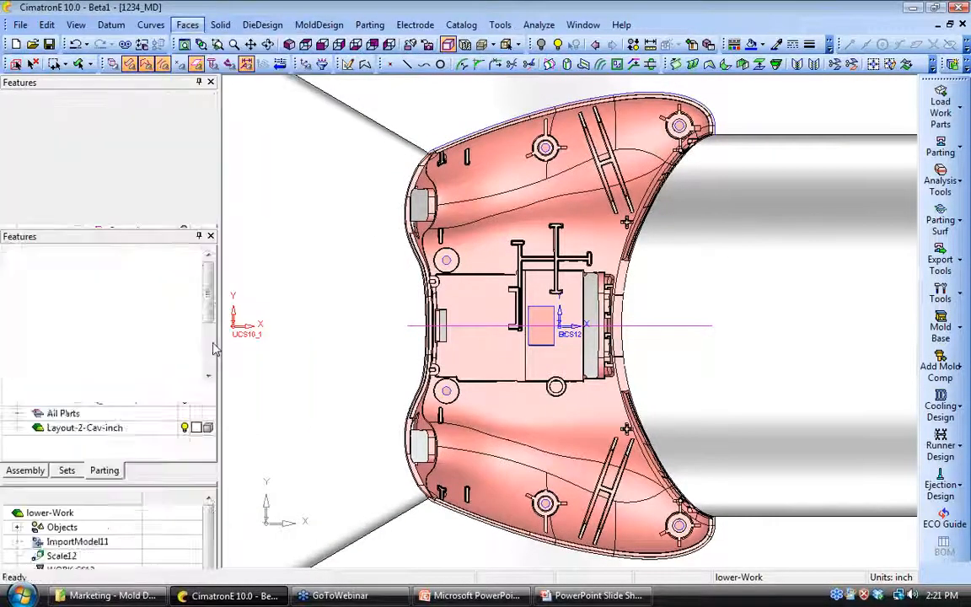
{"action": "left_click_drag", "start_coordinate": [411, 269], "coordinate": [632, 382]}
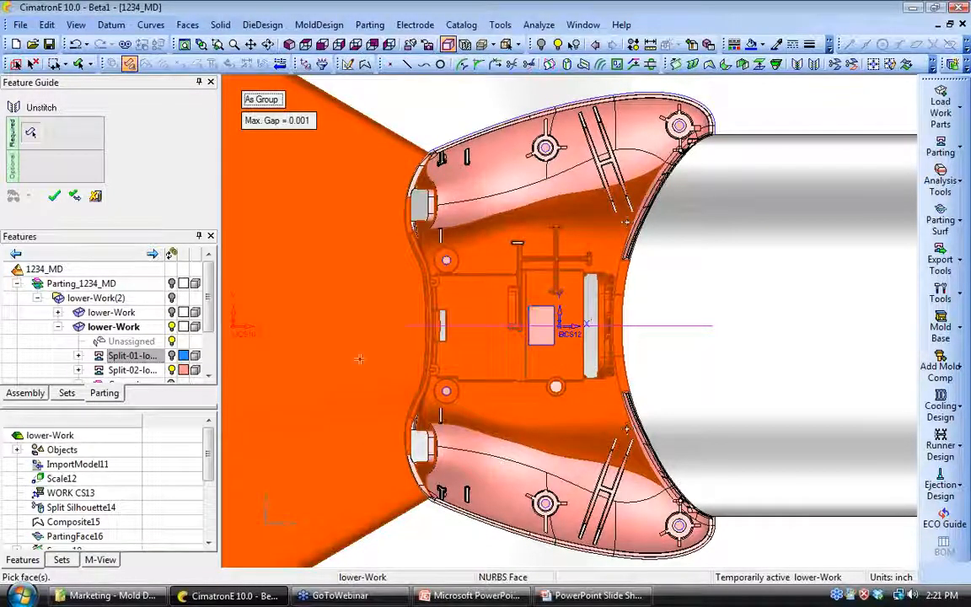
{"action": "middle_click_drag", "start_coordinate": [625, 429], "coordinate": [725, 397]}
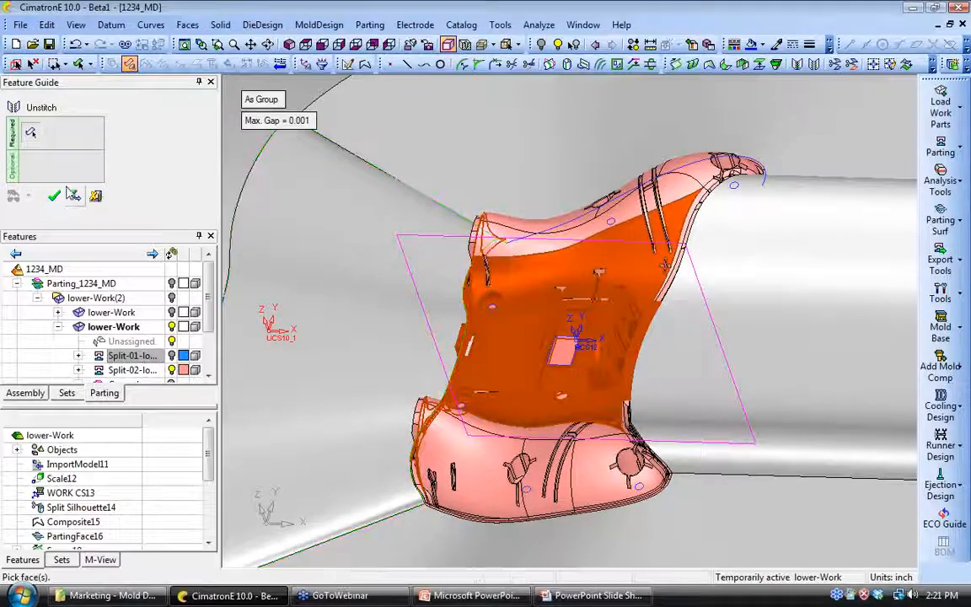
{"action": "left_click", "coordinate": [54, 195]}
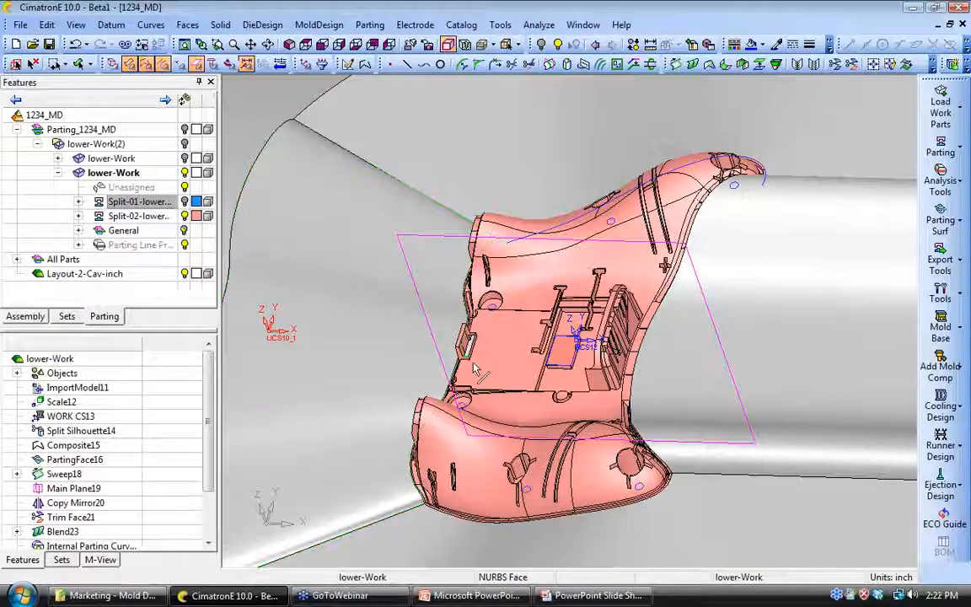
Step: Close the open gap at the small front clip with Close Open Gaps, using New Faces and merging adjacent faces
{"action": "scroll", "coordinate": [488, 382], "scroll_direction": "up", "scroll_amount": 5}
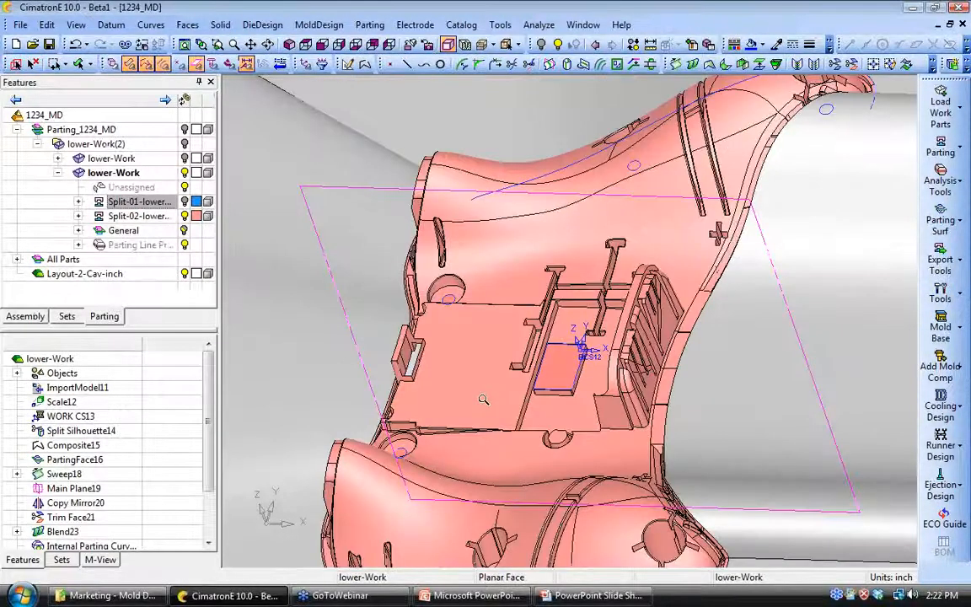
{"action": "middle_click_drag", "start_coordinate": [483, 379], "coordinate": [547, 290], "text": "ctrl"}
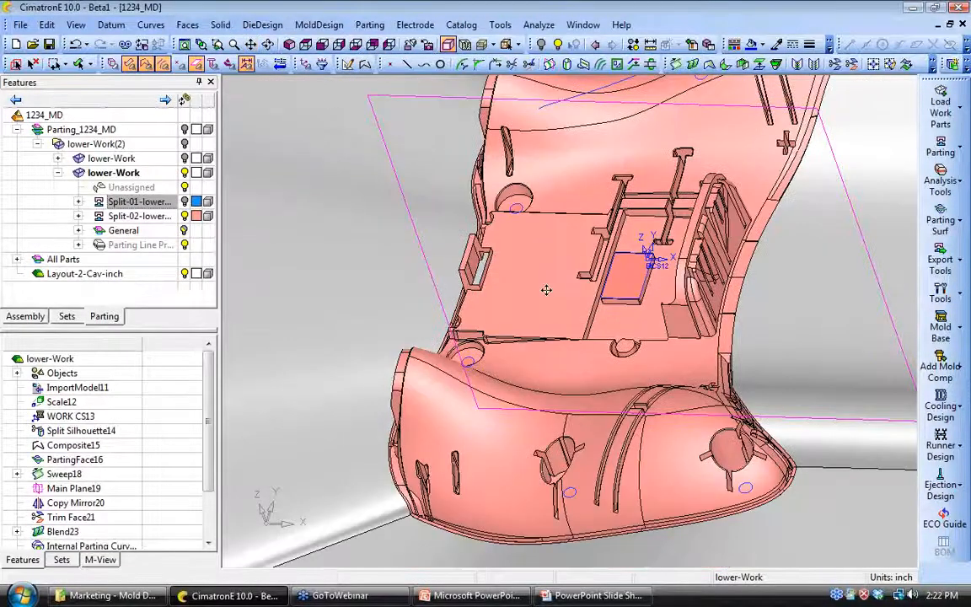
{"action": "left_click", "coordinate": [187, 25]}
{"action": "left_click", "coordinate": [215, 125]}
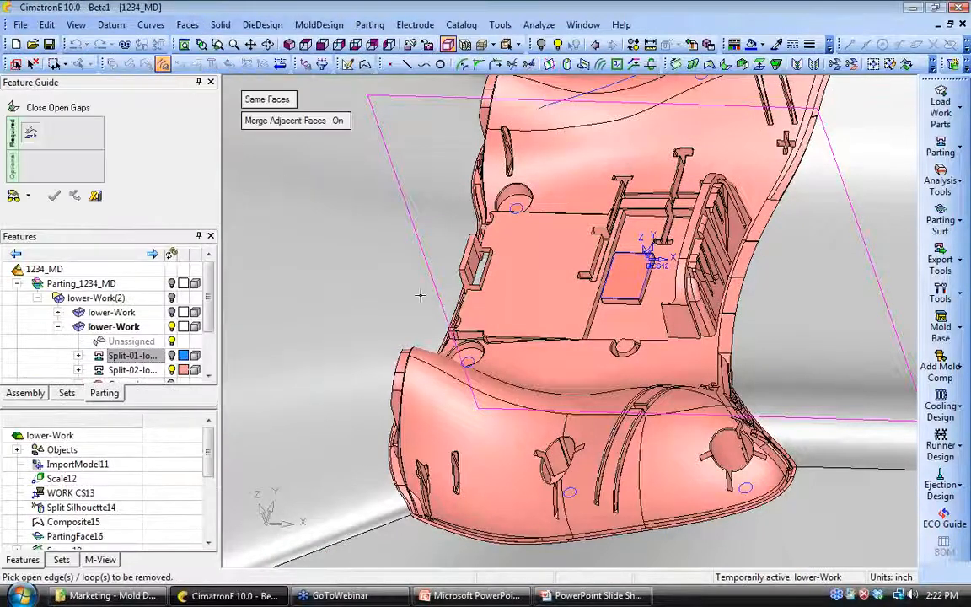
{"action": "scroll", "coordinate": [445, 339], "scroll_direction": "up", "scroll_amount": 3}
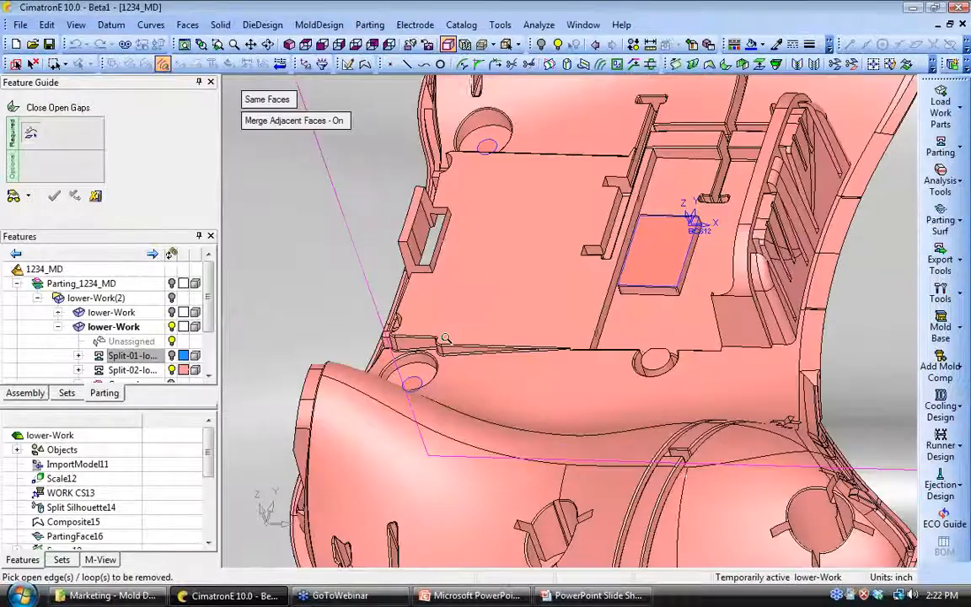
{"action": "middle_click_drag", "start_coordinate": [445, 338], "coordinate": [321, 177]}
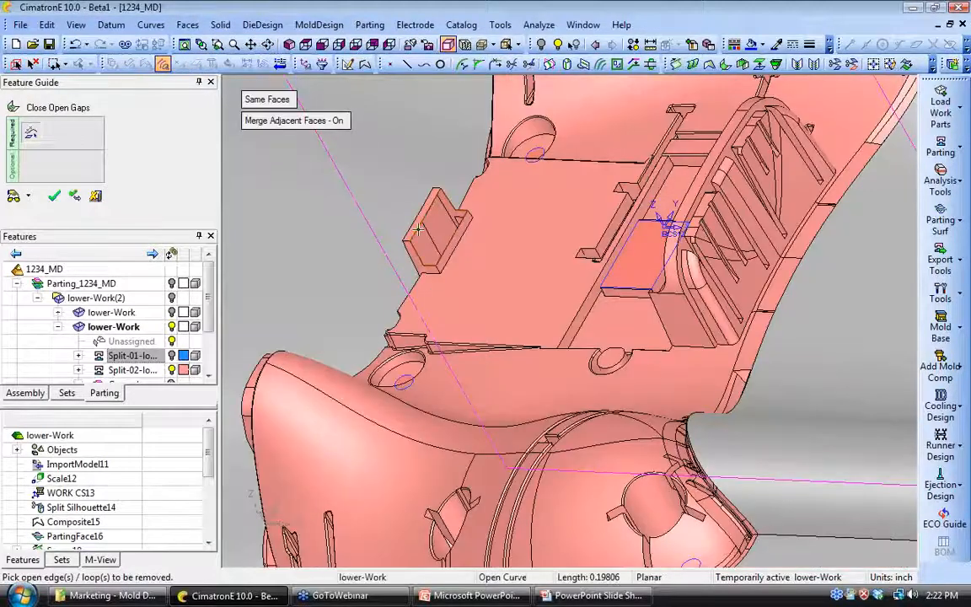
{"action": "left_click", "coordinate": [273, 102]}
{"action": "middle_click", "coordinate": [326, 185]}
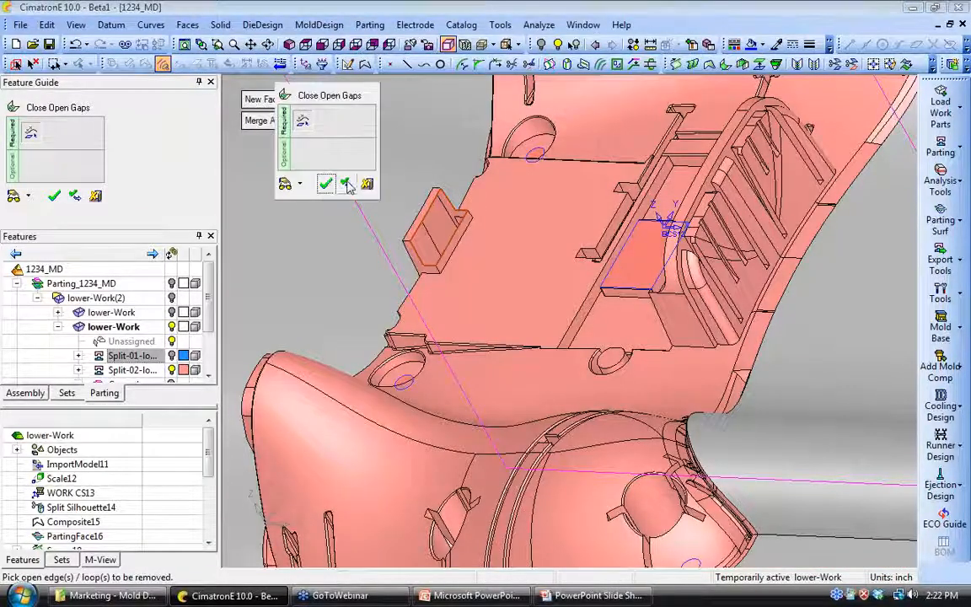
{"action": "left_click", "coordinate": [346, 185]}
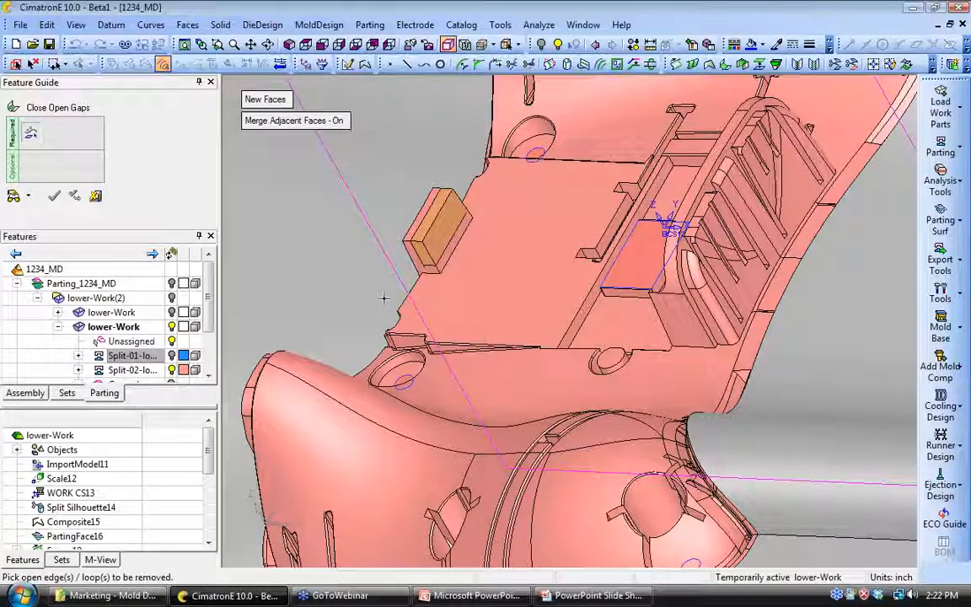
Step: Close the large opening by the ribbed rear wall with new faces
{"action": "left_click_drag", "start_coordinate": [422, 310], "coordinate": [617, 319], "text": "ctrl"}
{"action": "middle_click_drag", "start_coordinate": [617, 319], "coordinate": [570, 351], "text": "ctrl"}
{"action": "right_click_drag", "start_coordinate": [571, 351], "coordinate": [602, 338], "text": "ctrl"}
{"action": "left_click", "coordinate": [686, 344]}
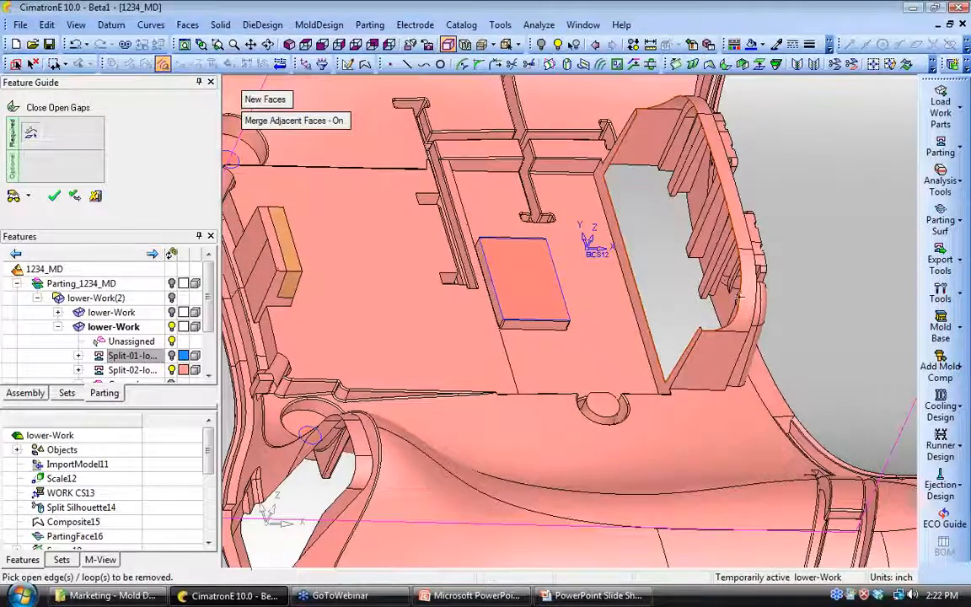
{"action": "left_click", "coordinate": [55, 196]}
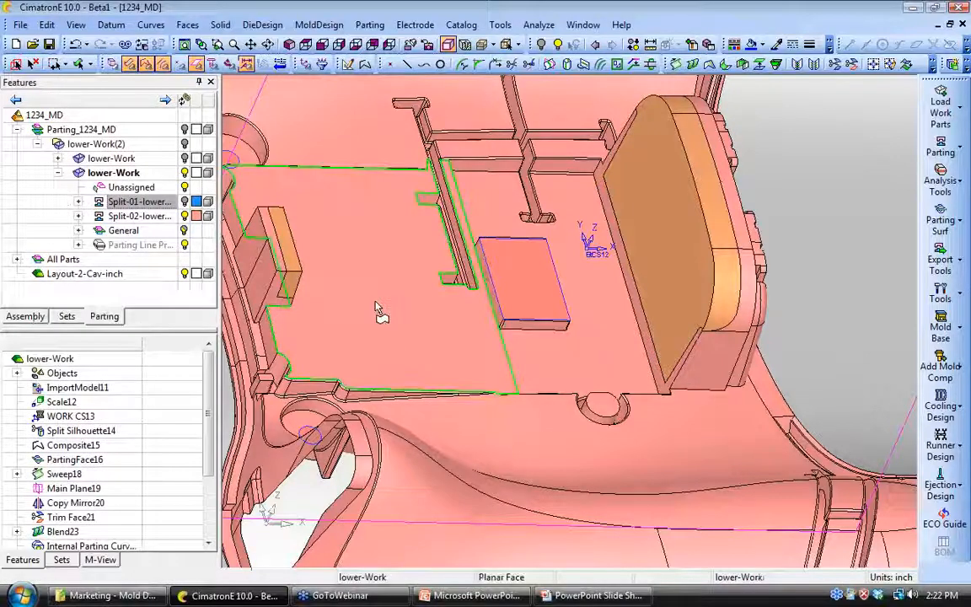
Step: Show the Split-01 faces, slide the QuickSplit groups apart and assign the new gap-closing faces as parting attributes
{"action": "right_click_drag", "start_coordinate": [379, 309], "coordinate": [382, 380], "text": "ctrl"}
{"action": "left_click_drag", "start_coordinate": [381, 380], "coordinate": [441, 303], "text": "ctrl"}
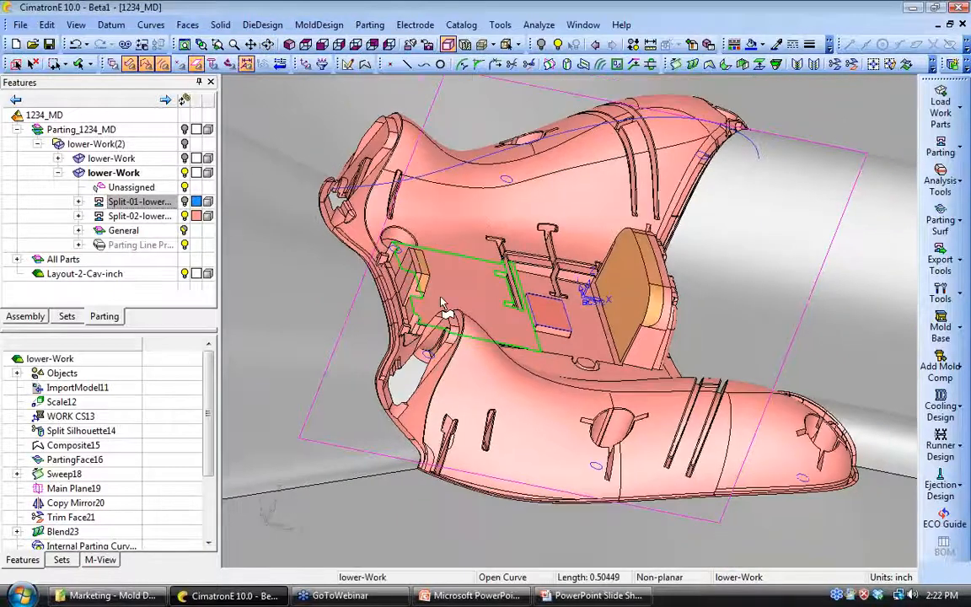
{"action": "left_click", "coordinate": [186, 203]}
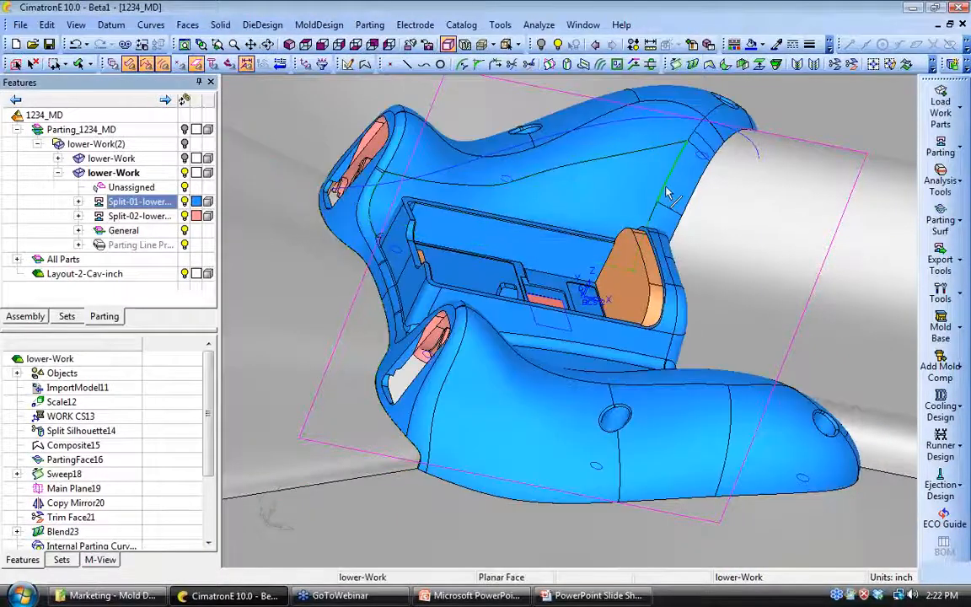
{"action": "left_click", "coordinate": [934, 147]}
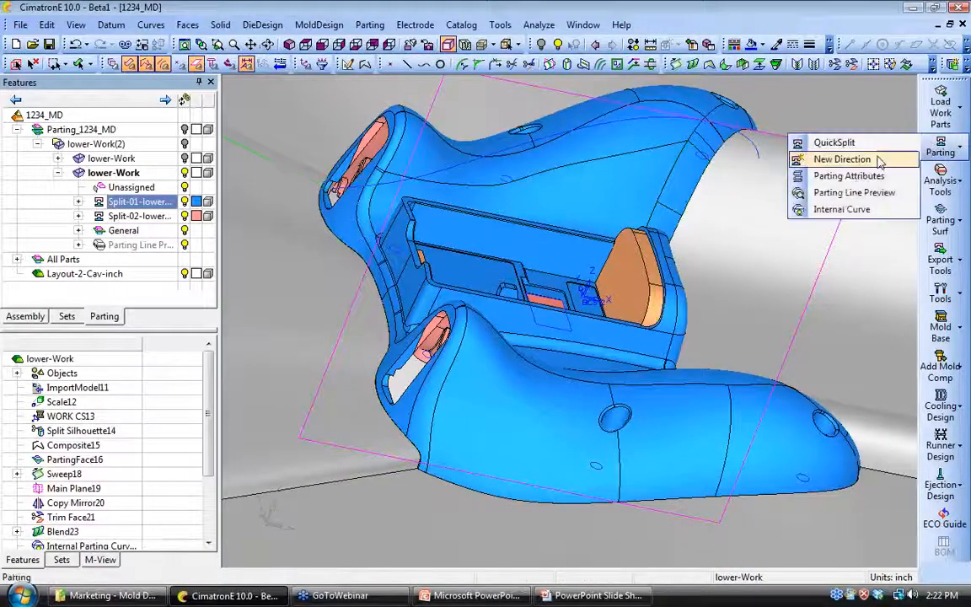
{"action": "left_click", "coordinate": [835, 144]}
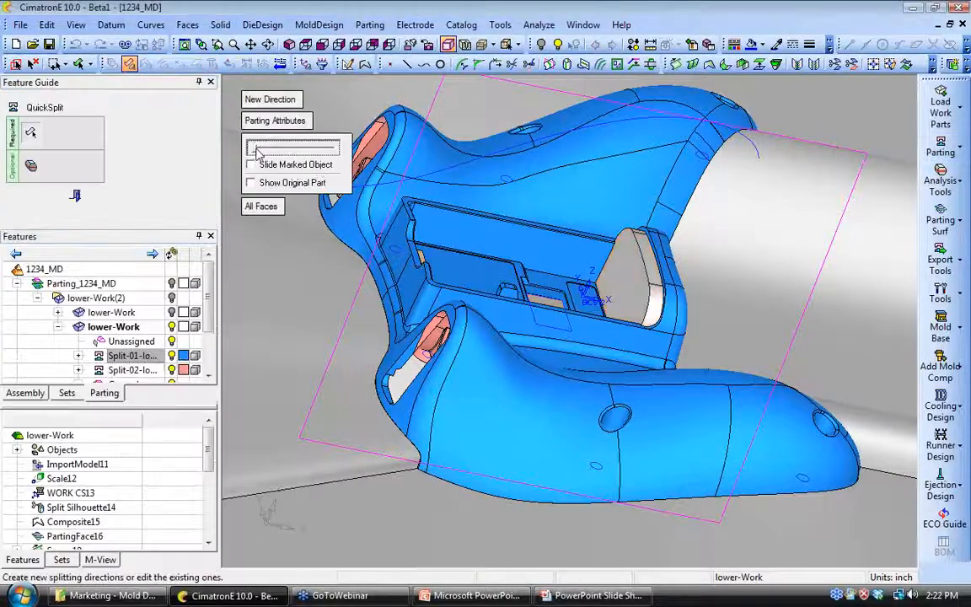
{"action": "left_click_drag", "start_coordinate": [264, 151], "coordinate": [294, 150]}
{"action": "left_click", "coordinate": [733, 177]}
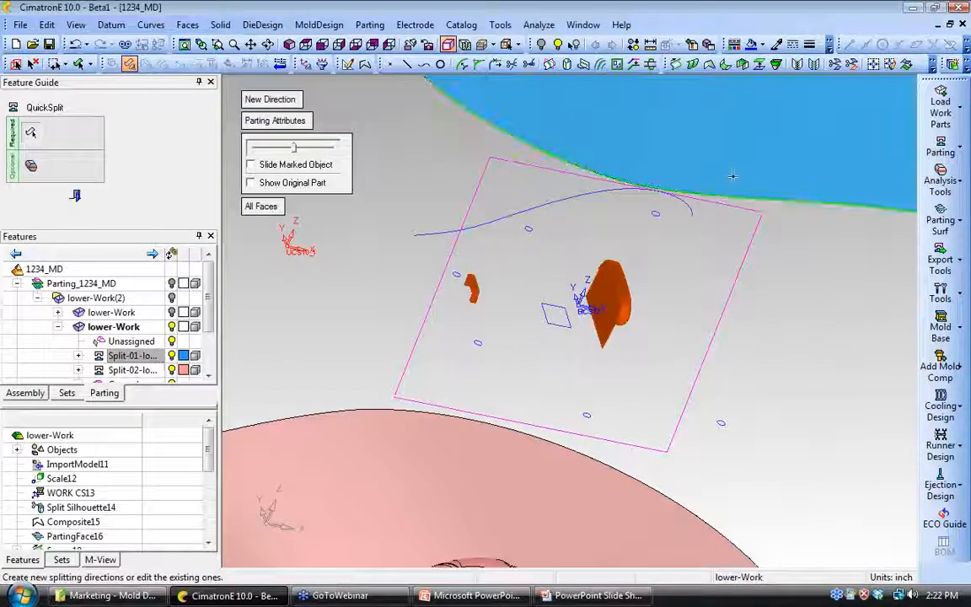
{"action": "left_click", "coordinate": [75, 194]}
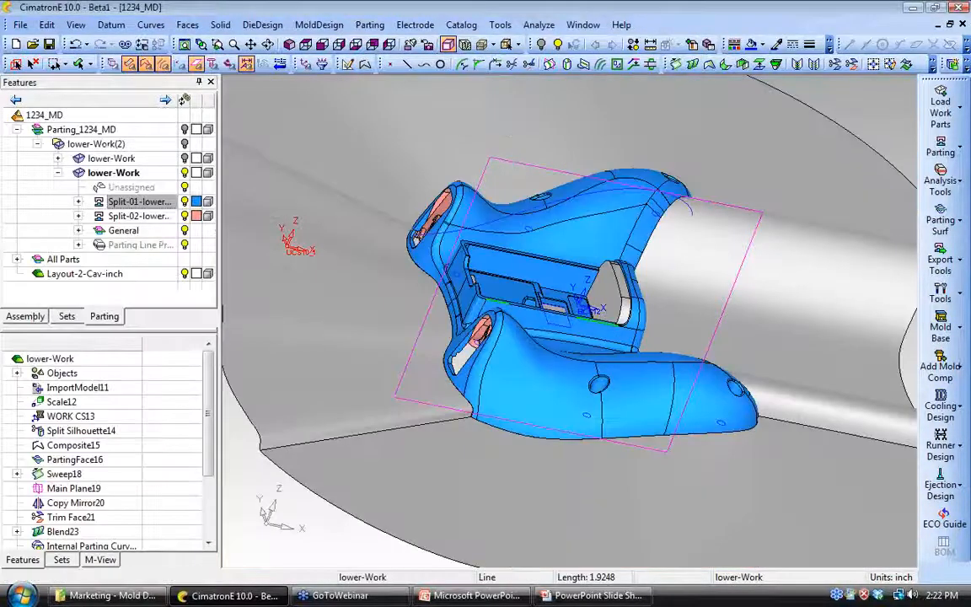
{"action": "left_click_drag", "start_coordinate": [581, 325], "coordinate": [521, 399], "text": "ctrl"}
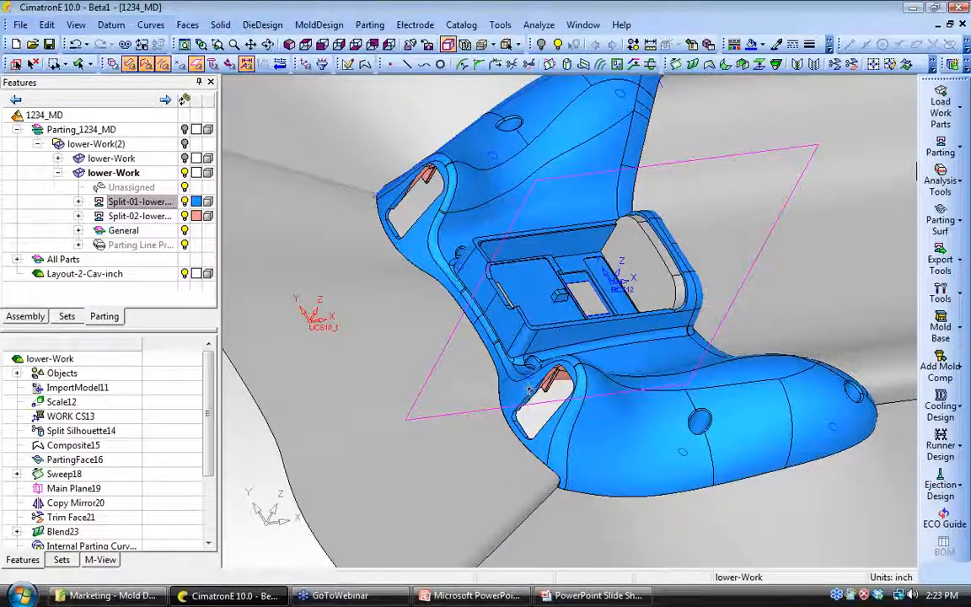
{"action": "scroll", "coordinate": [621, 278], "scroll_direction": "down", "scroll_amount": 5}
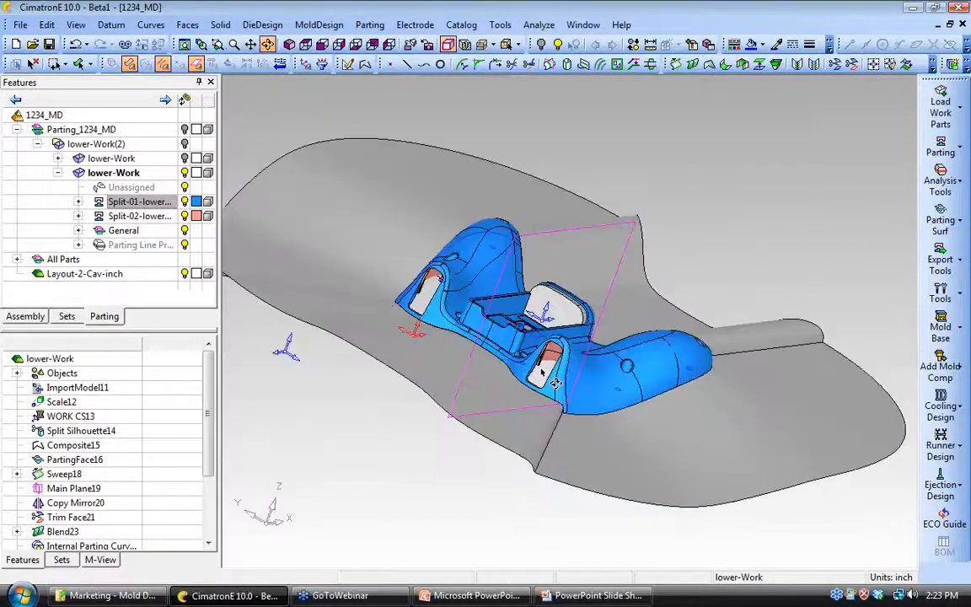
{"action": "middle_click_drag", "start_coordinate": [542, 371], "coordinate": [533, 397]}
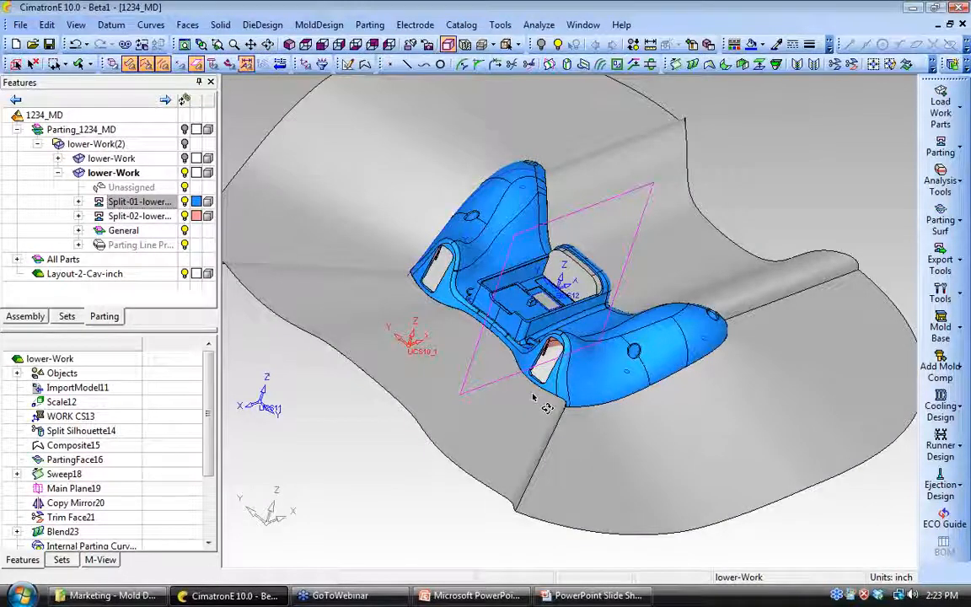
Step: Save the file and start exporting to a new part named Core in the Movable Side_1234_MD sub-assembly
{"action": "left_click", "coordinate": [49, 44]}
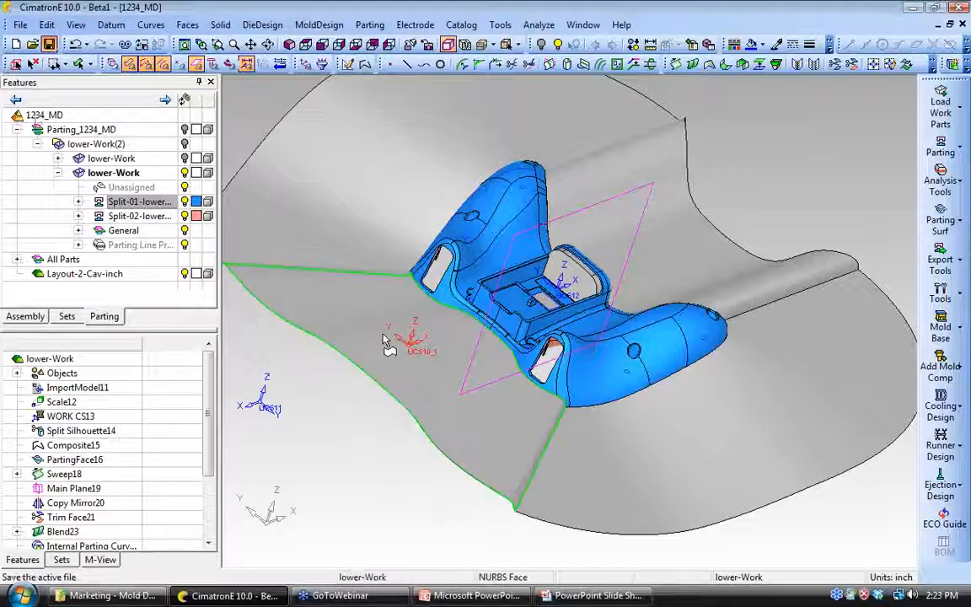
{"action": "left_click", "coordinate": [967, 261]}
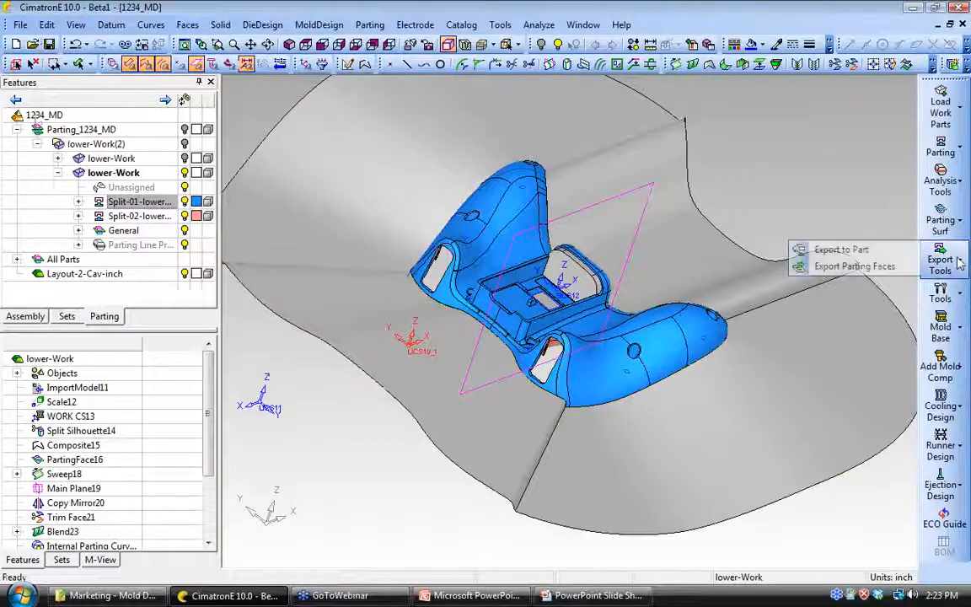
{"action": "left_click", "coordinate": [818, 251]}
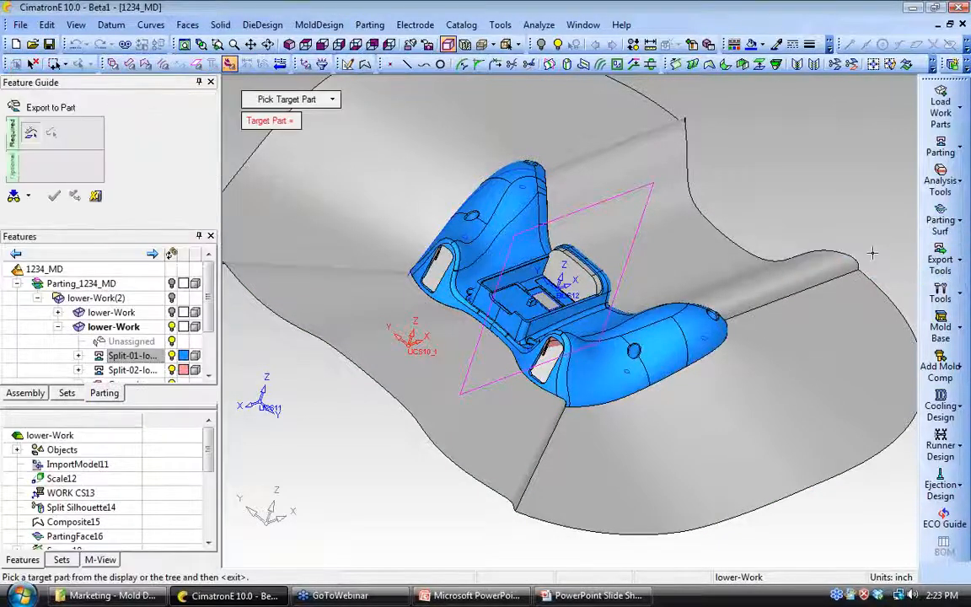
{"action": "left_click", "coordinate": [333, 101]}
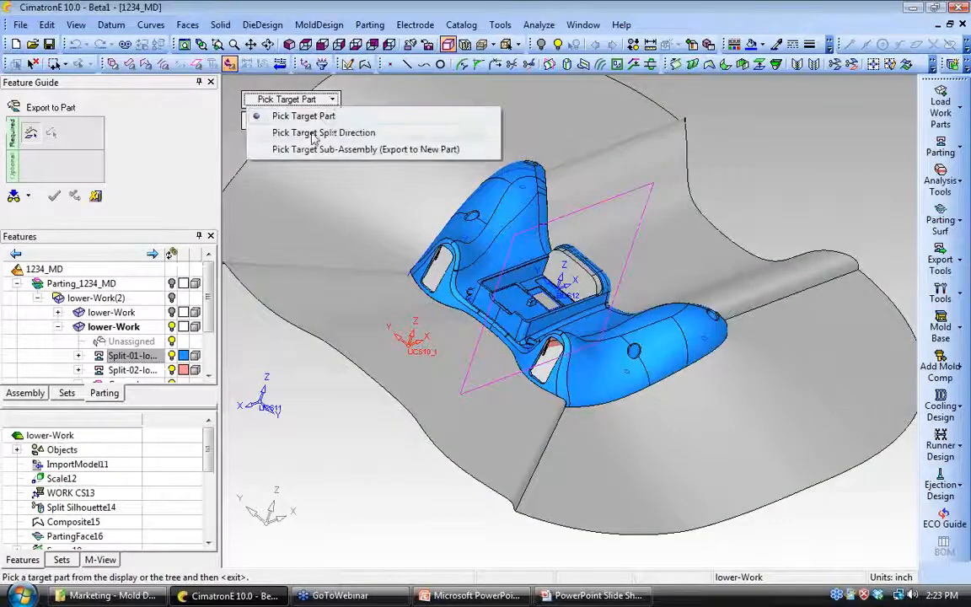
{"action": "left_click", "coordinate": [304, 145]}
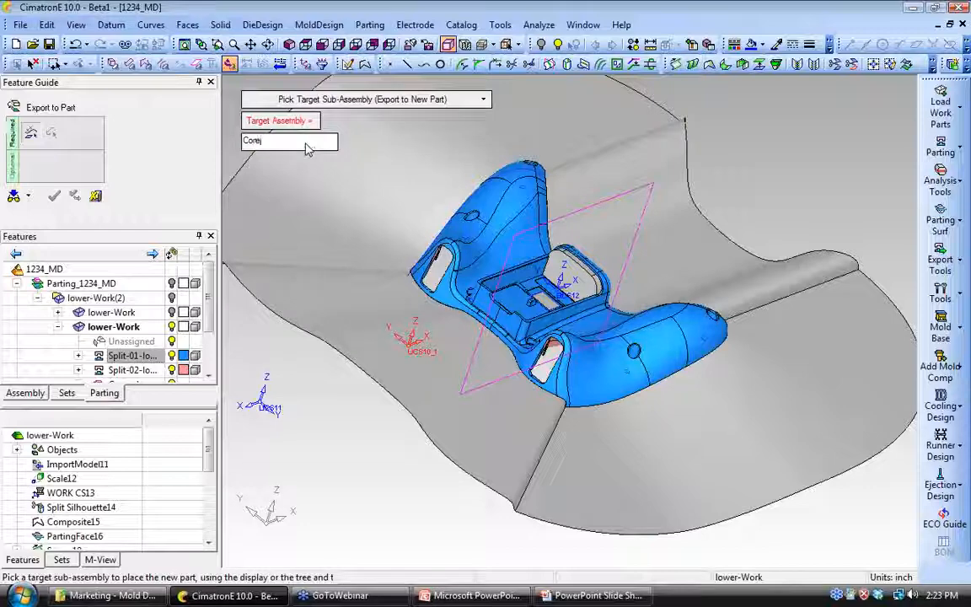
{"action": "key", "text": "Return"}
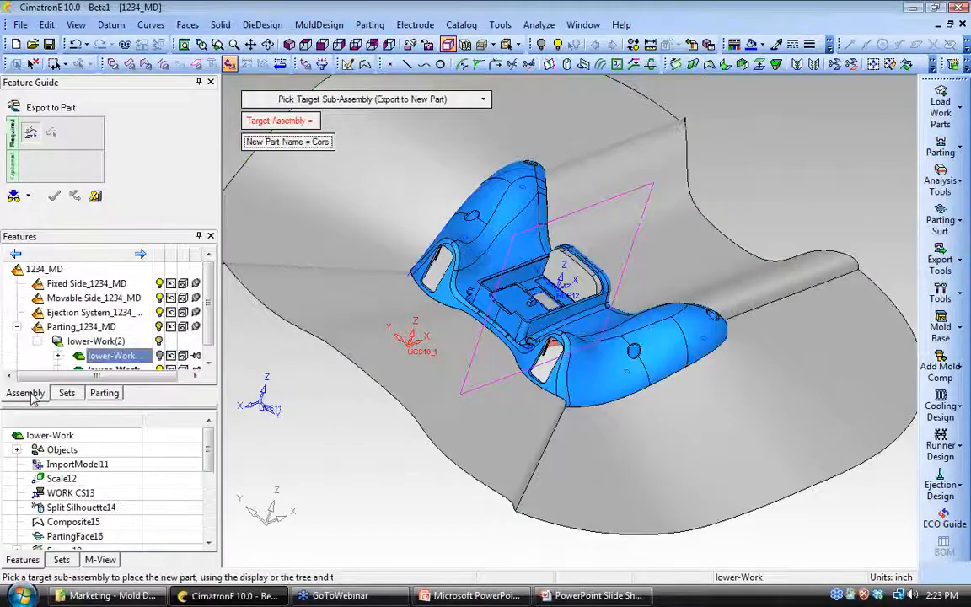
{"action": "left_click", "coordinate": [89, 300]}
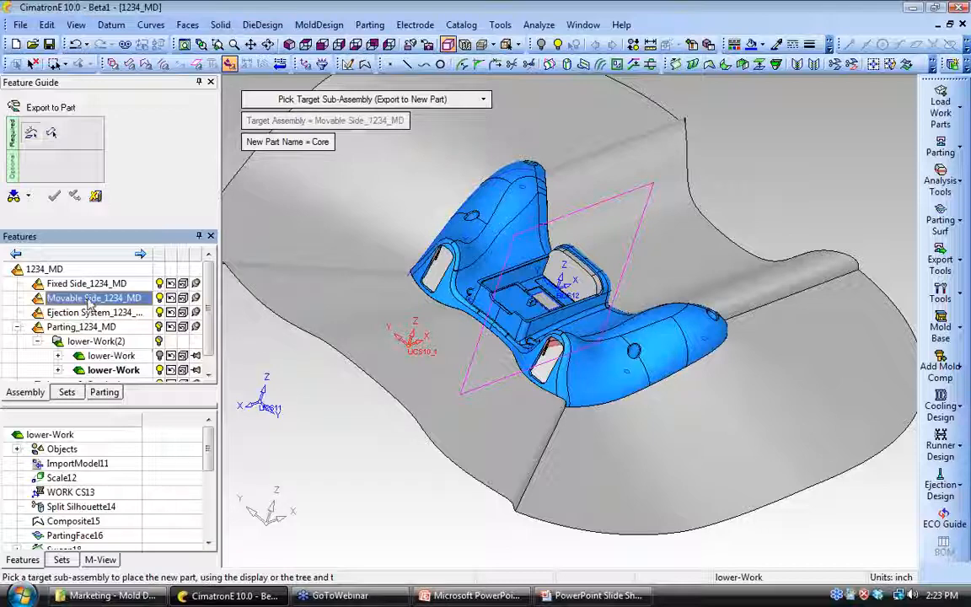
{"action": "middle_click", "coordinate": [306, 384]}
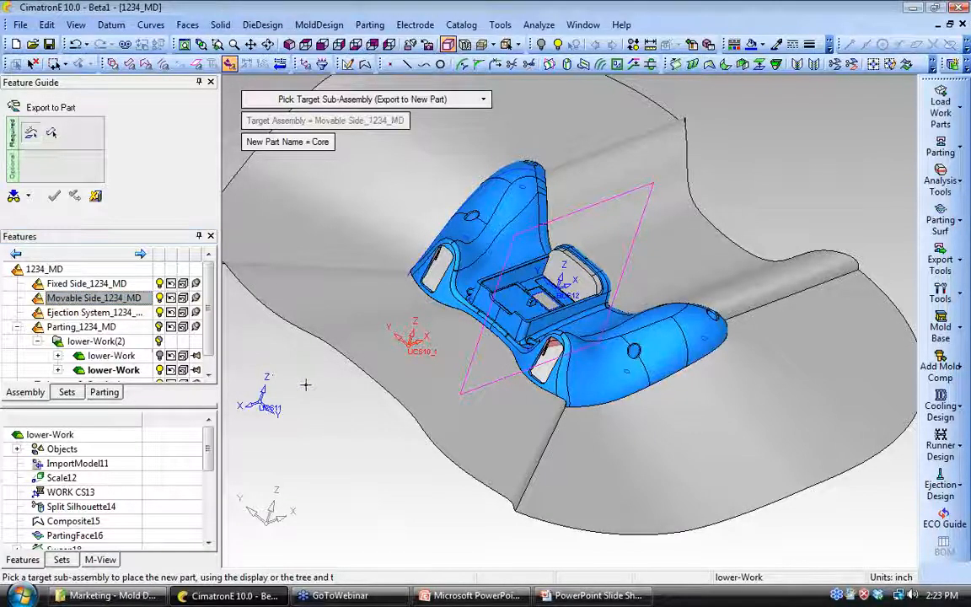
Step: Choose the shell's inner Split-02 direction for the export and complete the Export to Part feature
{"action": "left_click_drag", "start_coordinate": [422, 497], "coordinate": [459, 397], "text": "ctrl"}
{"action": "left_click", "coordinate": [477, 448]}
{"action": "left_click_drag", "start_coordinate": [584, 457], "coordinate": [630, 324], "text": "ctrl"}
{"action": "left_click_drag", "start_coordinate": [611, 417], "coordinate": [600, 460], "text": "ctrl"}
{"action": "left_click_drag", "start_coordinate": [599, 368], "coordinate": [597, 455], "text": "ctrl"}
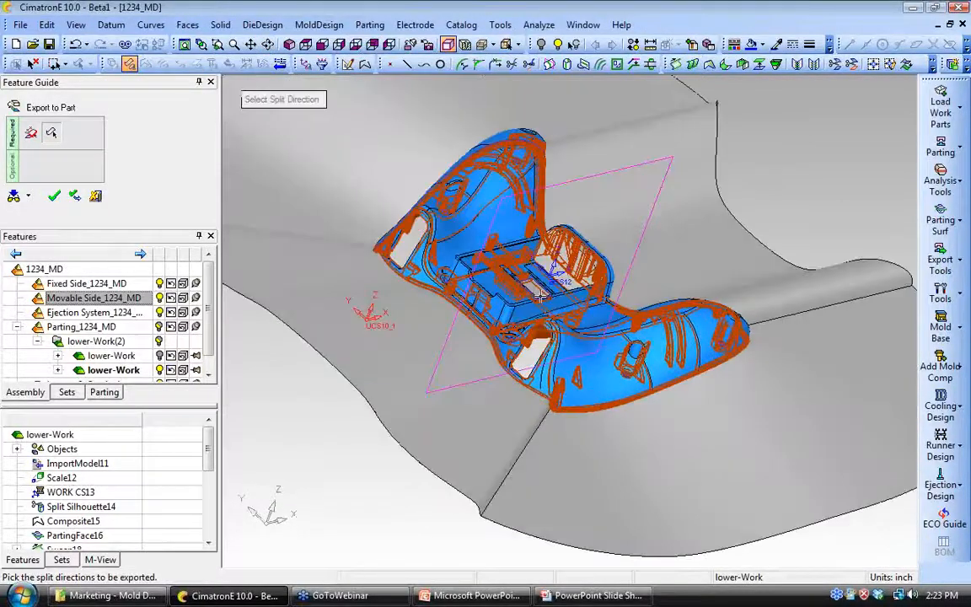
{"action": "left_click", "coordinate": [53, 197]}
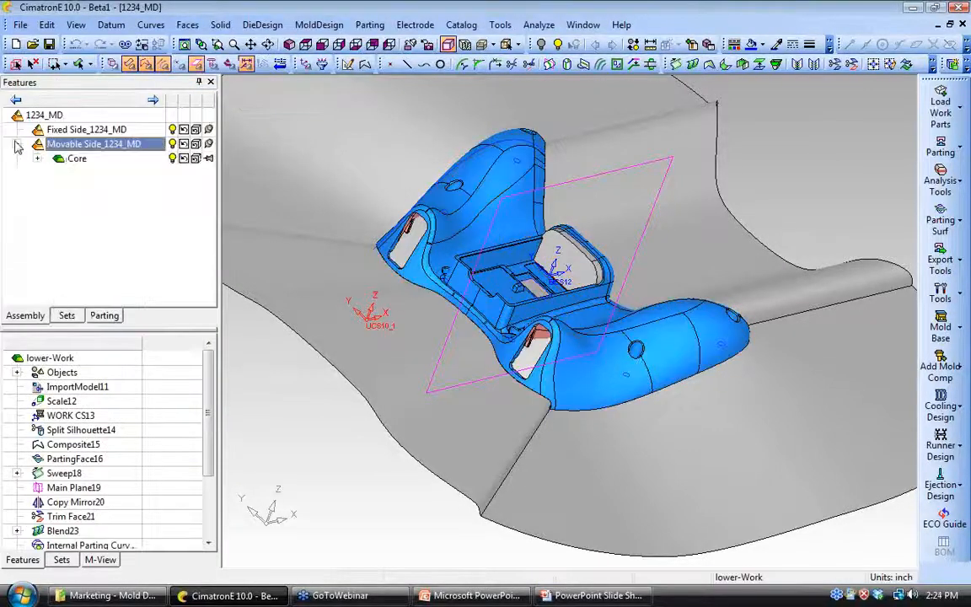
Step: Activate the Core part under Movable Side and hide the visible lower-Work part
{"action": "left_click", "coordinate": [18, 145]}
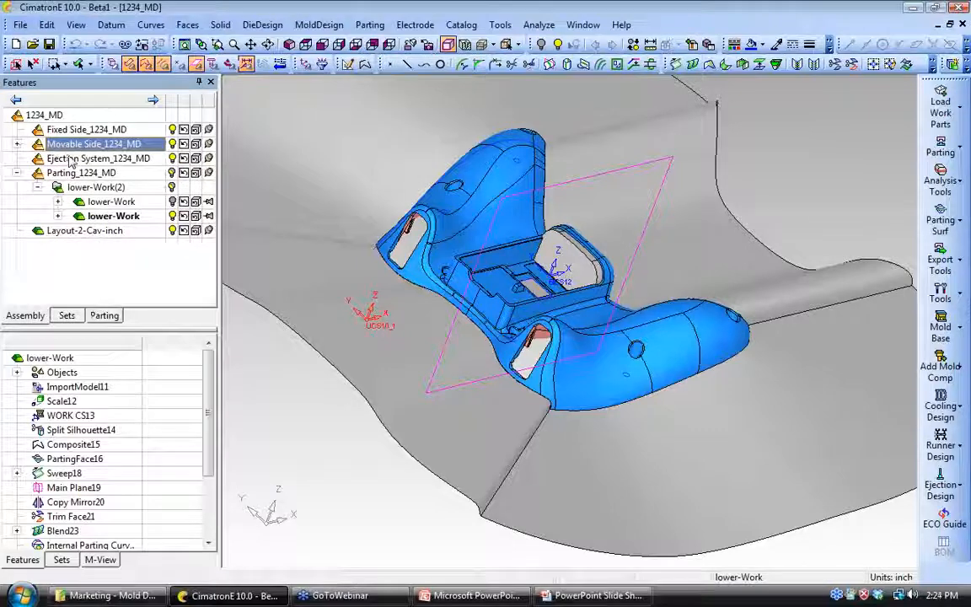
{"action": "left_click", "coordinate": [18, 145]}
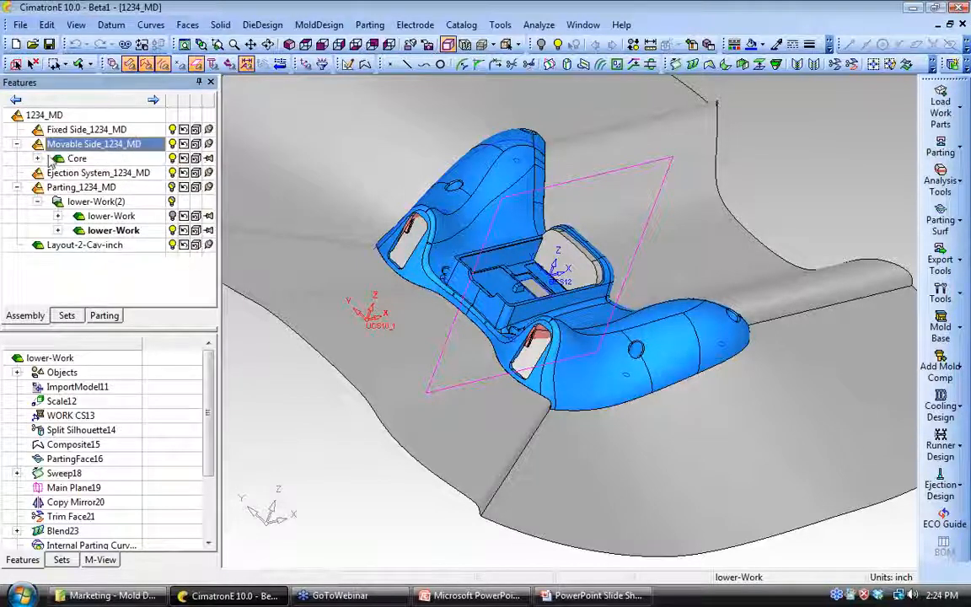
{"action": "right_click", "coordinate": [70, 159]}
{"action": "left_click", "coordinate": [118, 169]}
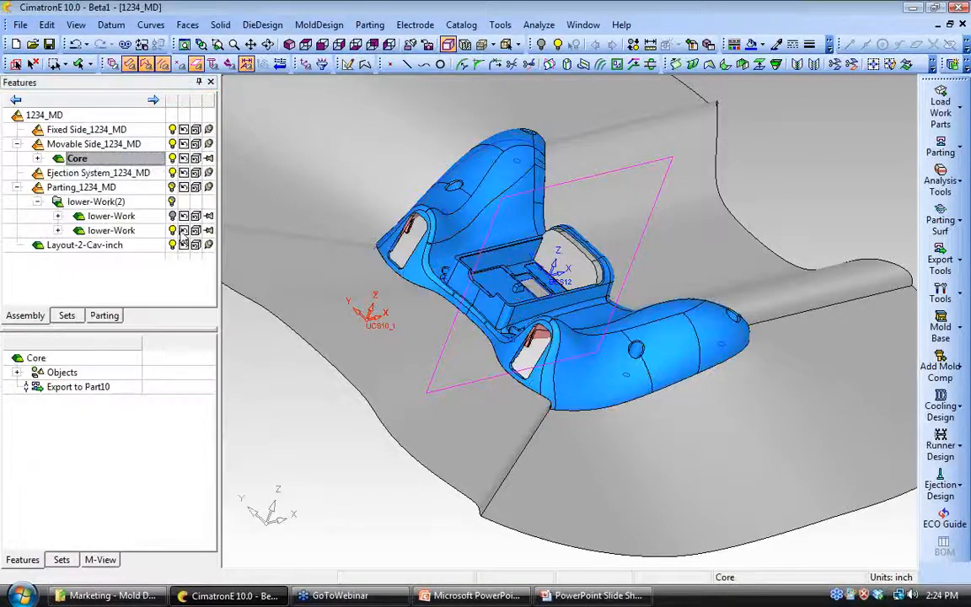
{"action": "left_click", "coordinate": [173, 231]}
{"action": "left_click_drag", "start_coordinate": [492, 364], "coordinate": [472, 349], "text": "ctrl"}
{"action": "middle_click_drag", "start_coordinate": [472, 349], "coordinate": [404, 395], "text": "ctrl"}
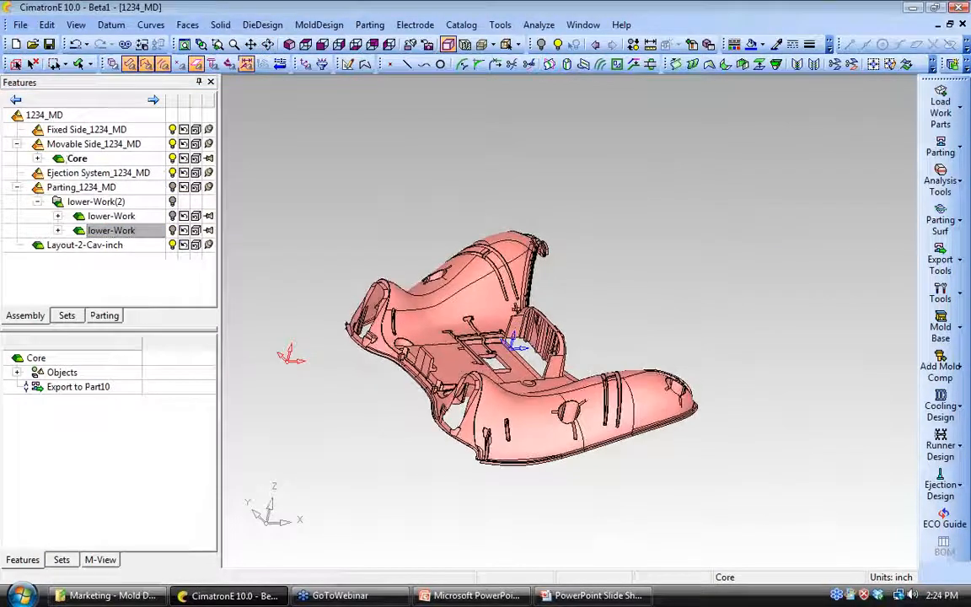
{"action": "left_click_drag", "start_coordinate": [404, 395], "coordinate": [399, 359], "text": "ctrl"}
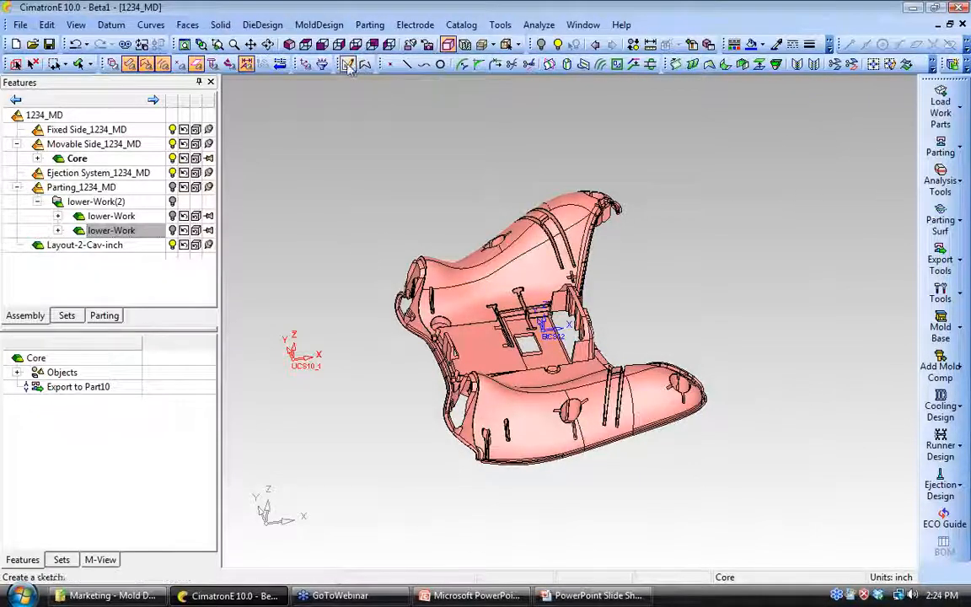
Step: List all UCSs in the active component with the UCS Manager and activate UCS11_1
{"action": "left_click", "coordinate": [308, 66]}
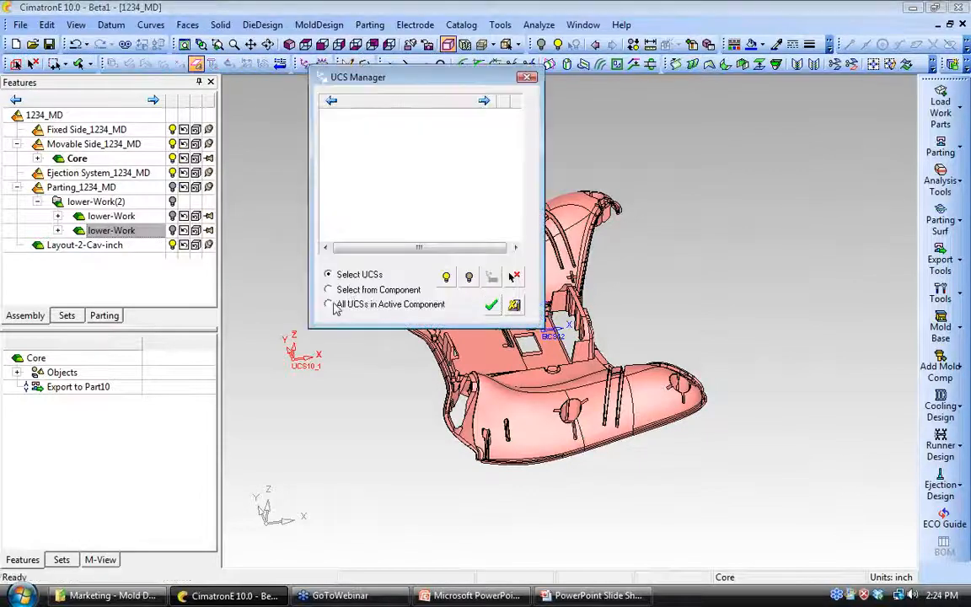
{"action": "left_click", "coordinate": [329, 304]}
{"action": "right_click", "coordinate": [381, 173]}
{"action": "left_click", "coordinate": [426, 180]}
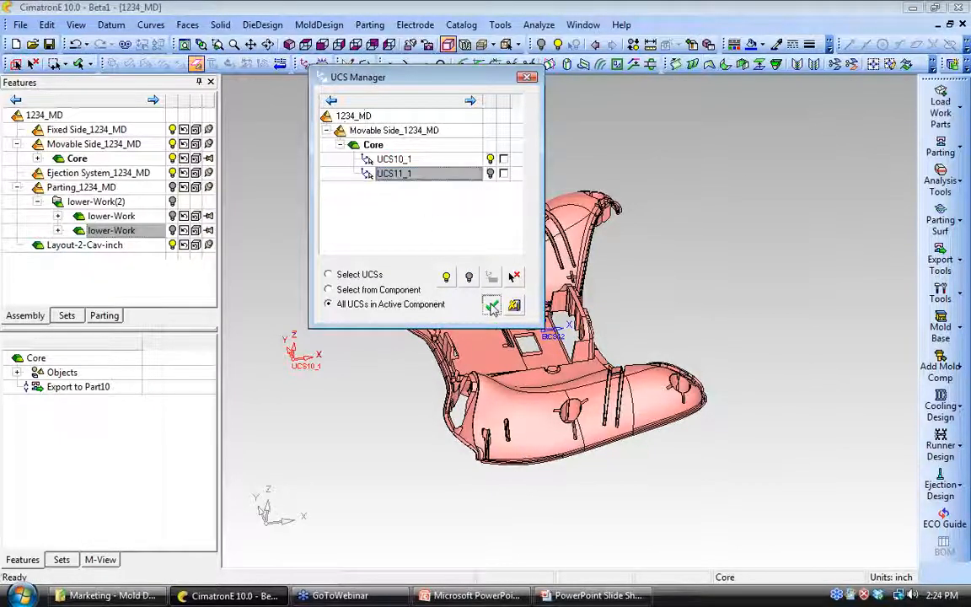
{"action": "left_click", "coordinate": [491, 305]}
Step: Start a sketch on the default plane and draw a rectangle around the whole core shell in top view
{"action": "left_click", "coordinate": [345, 69]}
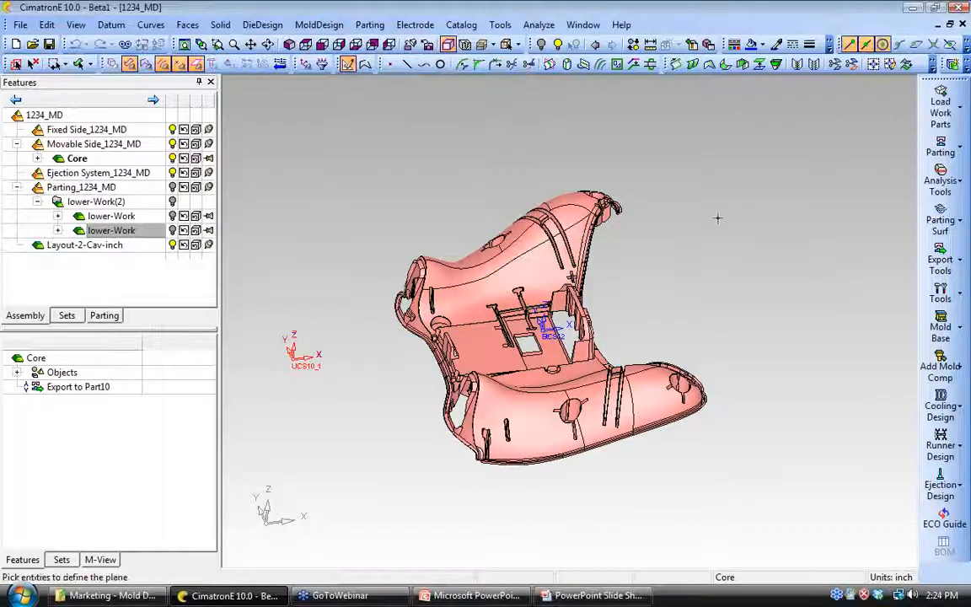
{"action": "middle_click", "coordinate": [722, 217]}
{"action": "left_click", "coordinate": [310, 52]}
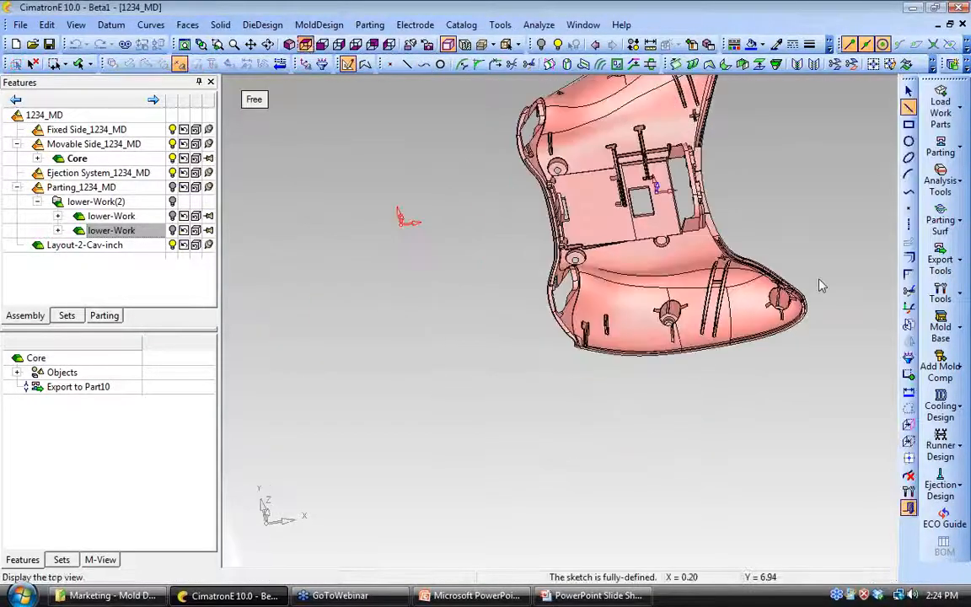
{"action": "left_click", "coordinate": [909, 124]}
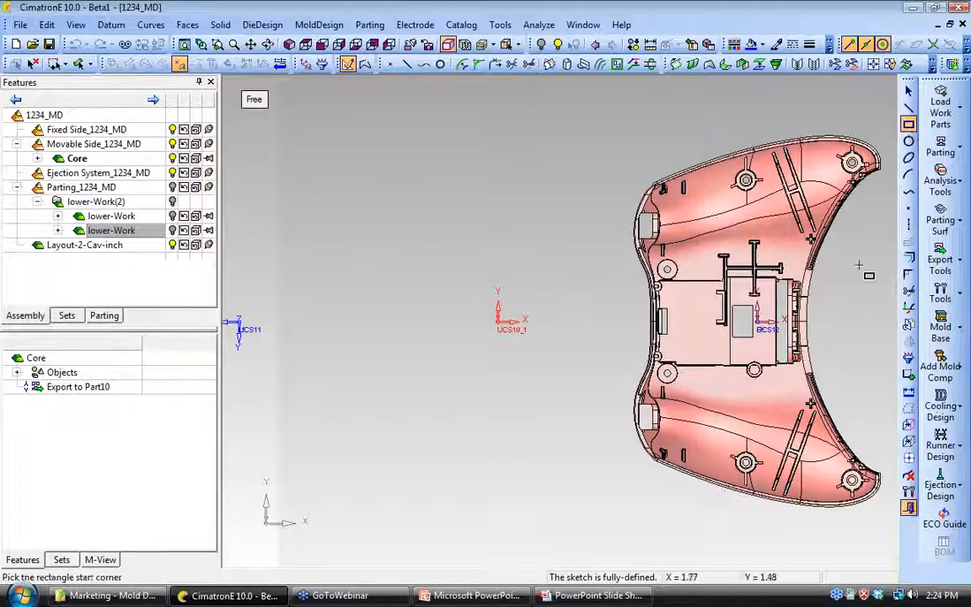
{"action": "middle_click_drag", "start_coordinate": [229, 90], "coordinate": [358, 87]}
{"action": "left_click", "coordinate": [289, 43]}
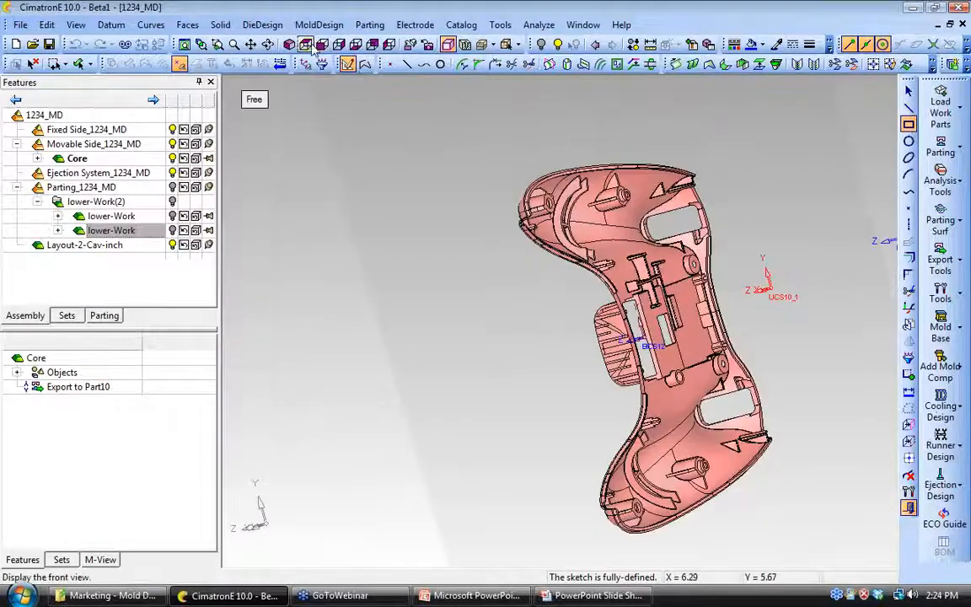
{"action": "middle_click_drag", "start_coordinate": [321, 278], "coordinate": [517, 221]}
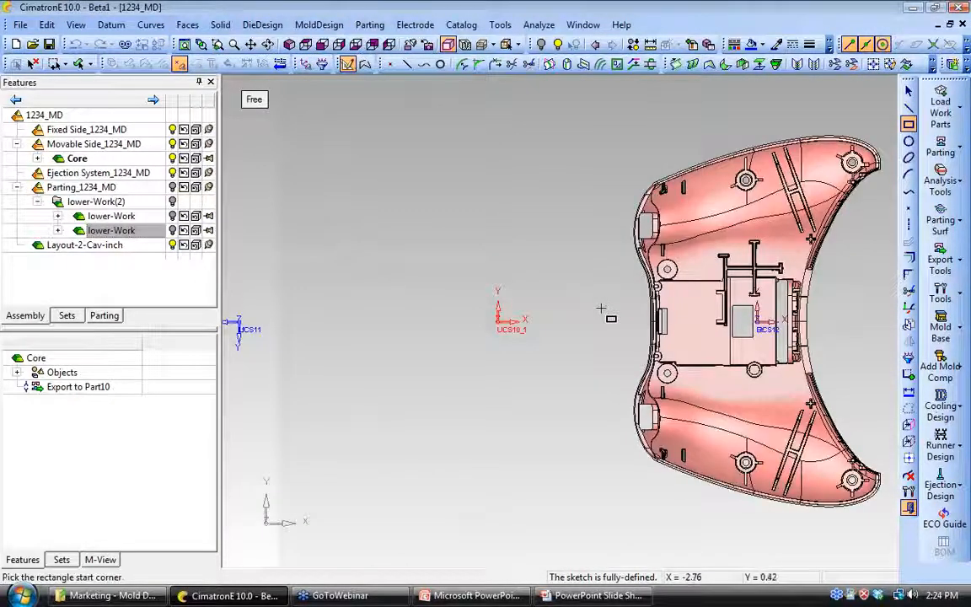
{"action": "left_click", "coordinate": [405, 107]}
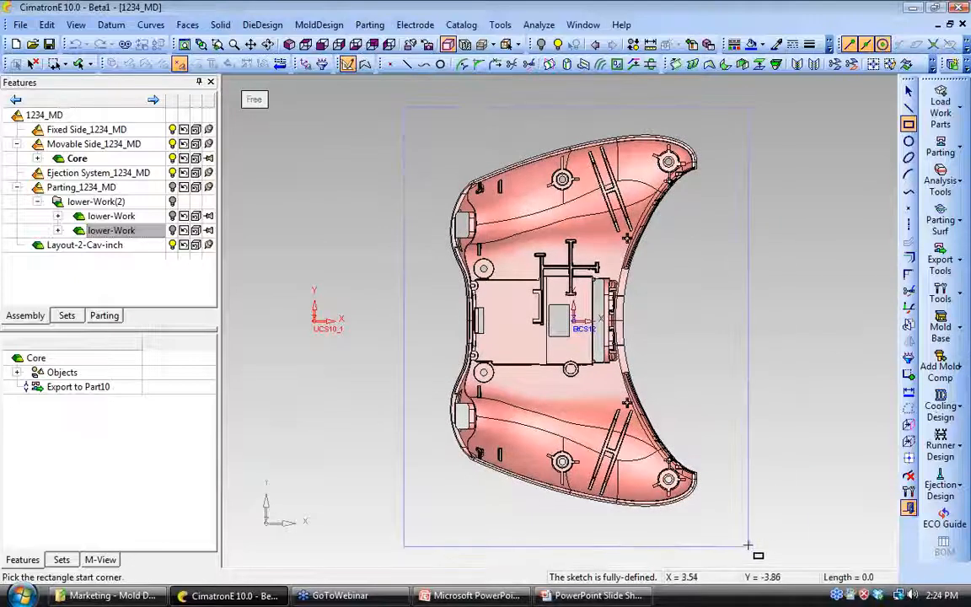
{"action": "left_click", "coordinate": [748, 547]}
Step: Center the rectangle on the shell's origin by constraining its side midpoints with Same Y and Same X
{"action": "left_click", "coordinate": [910, 376]}
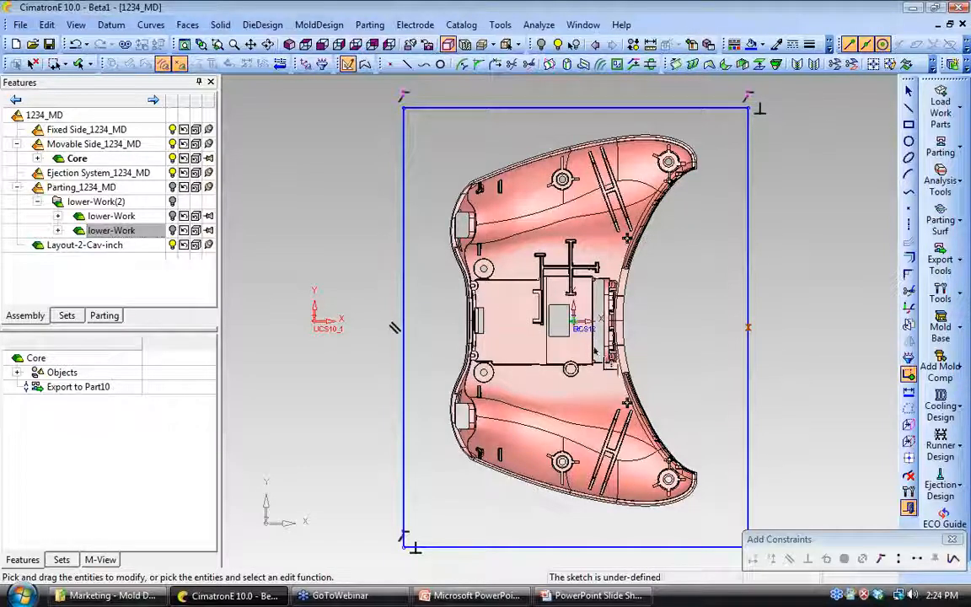
{"action": "left_click", "coordinate": [918, 559]}
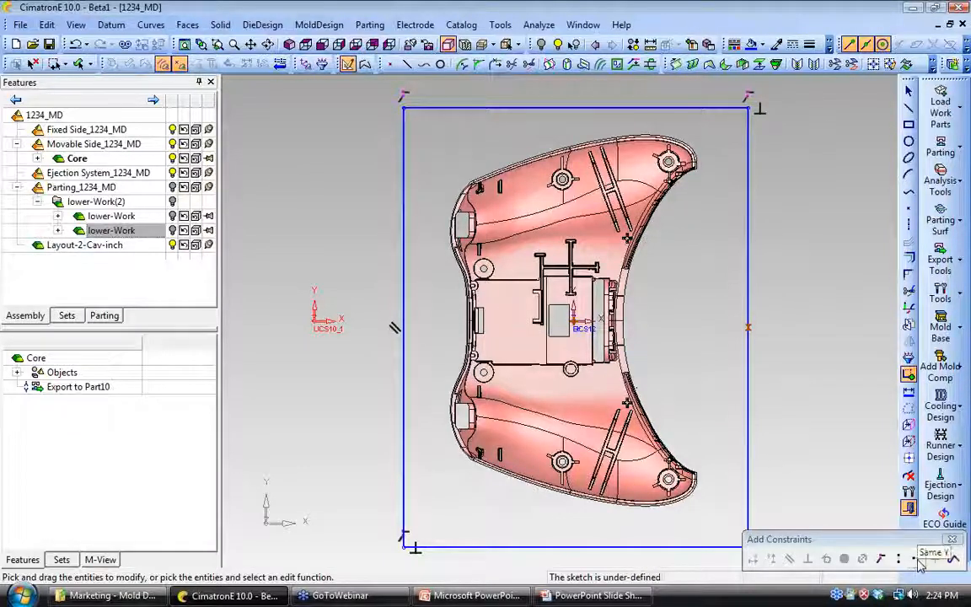
{"action": "left_click", "coordinate": [578, 100]}
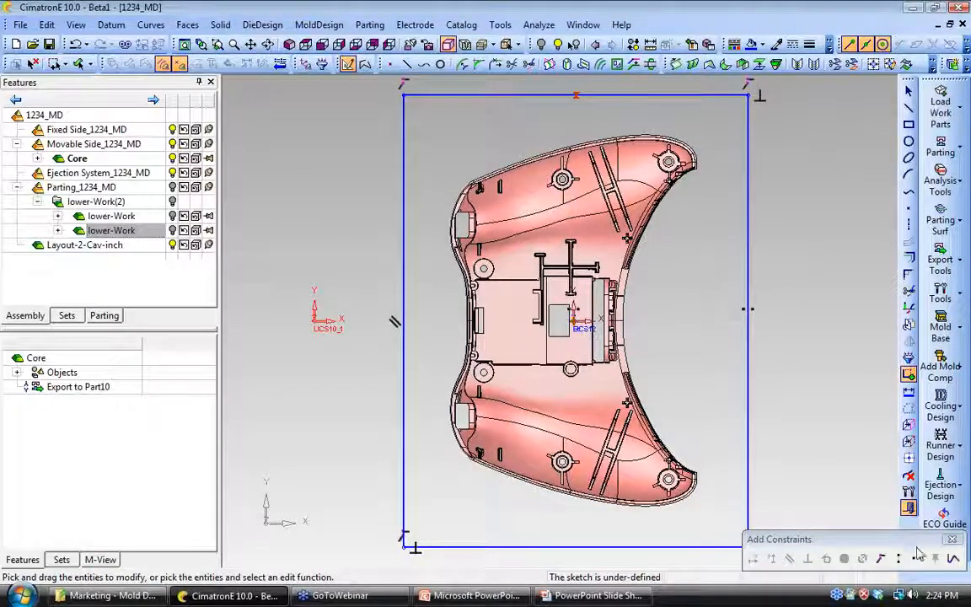
Step: Dimension the rectangle's vertical side and set it to 8 inches
{"action": "right_click", "coordinate": [794, 472]}
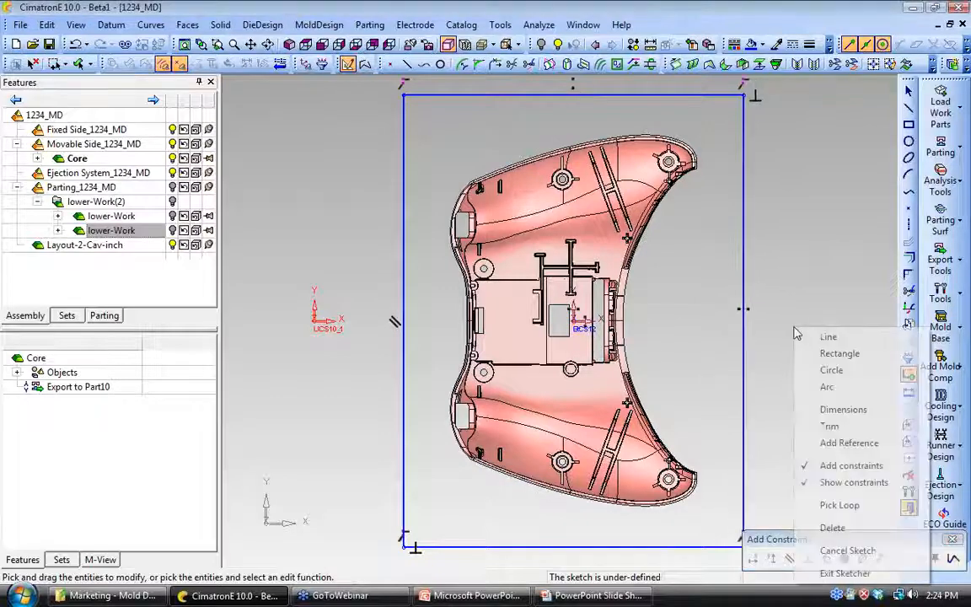
{"action": "left_click", "coordinate": [844, 408]}
{"action": "left_click", "coordinate": [743, 361]}
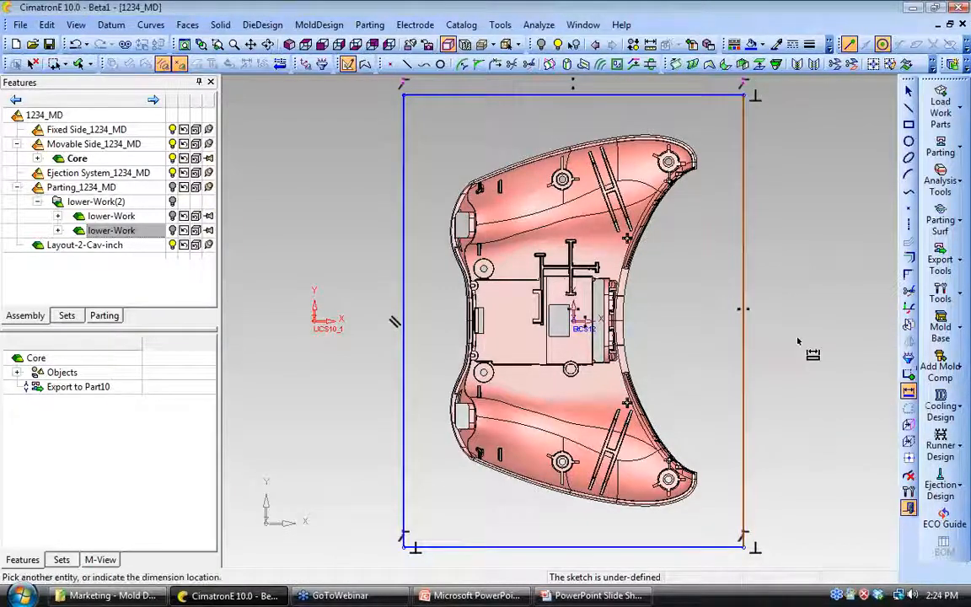
{"action": "left_click", "coordinate": [796, 346]}
{"action": "type", "text": "8"}
{"action": "key", "text": "Return"}
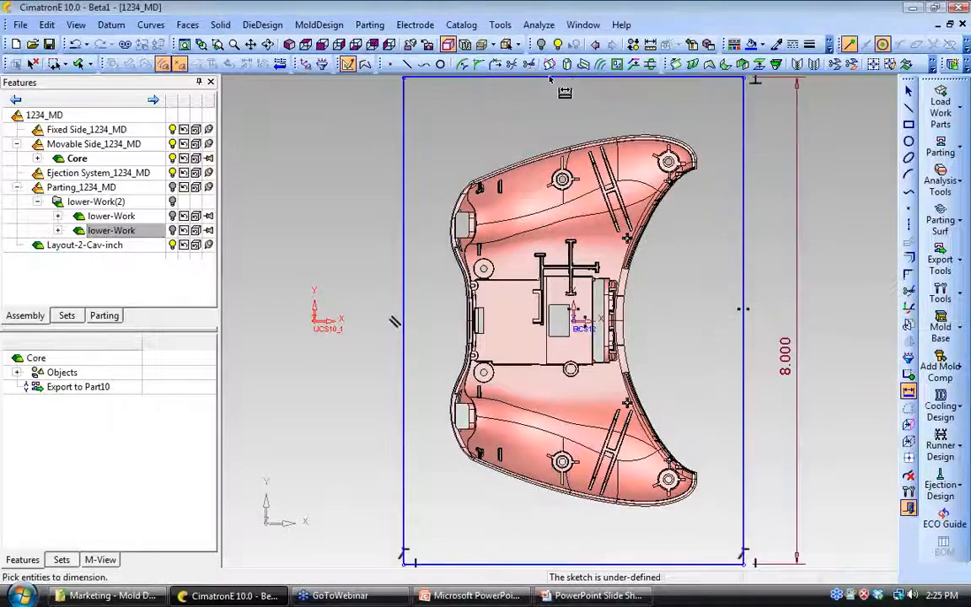
Step: Dimension the rectangle's horizontal side at 7 inches and exit the sketcher
{"action": "left_click", "coordinate": [508, 78]}
{"action": "left_click", "coordinate": [611, 133]}
{"action": "type", "text": "7"}
{"action": "key", "text": "Return"}
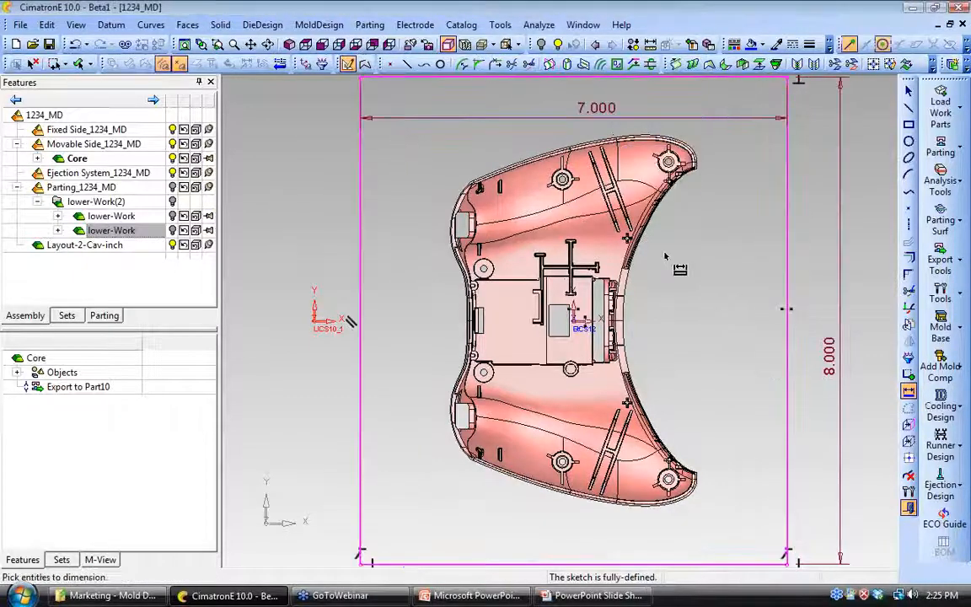
{"action": "scroll", "coordinate": [666, 249], "scroll_direction": "down", "scroll_amount": 3}
{"action": "right_click", "coordinate": [405, 275]}
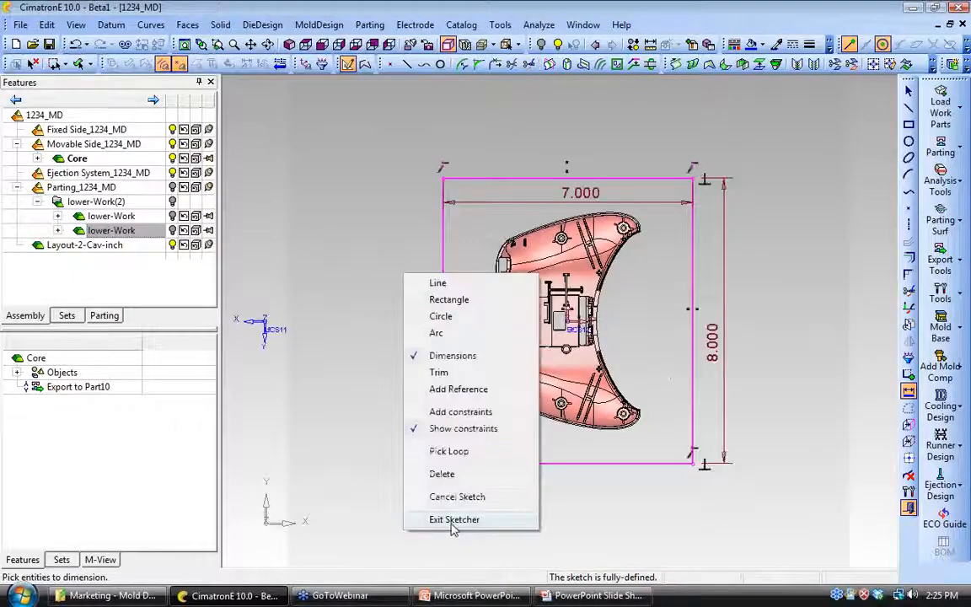
{"action": "left_click", "coordinate": [453, 520]}
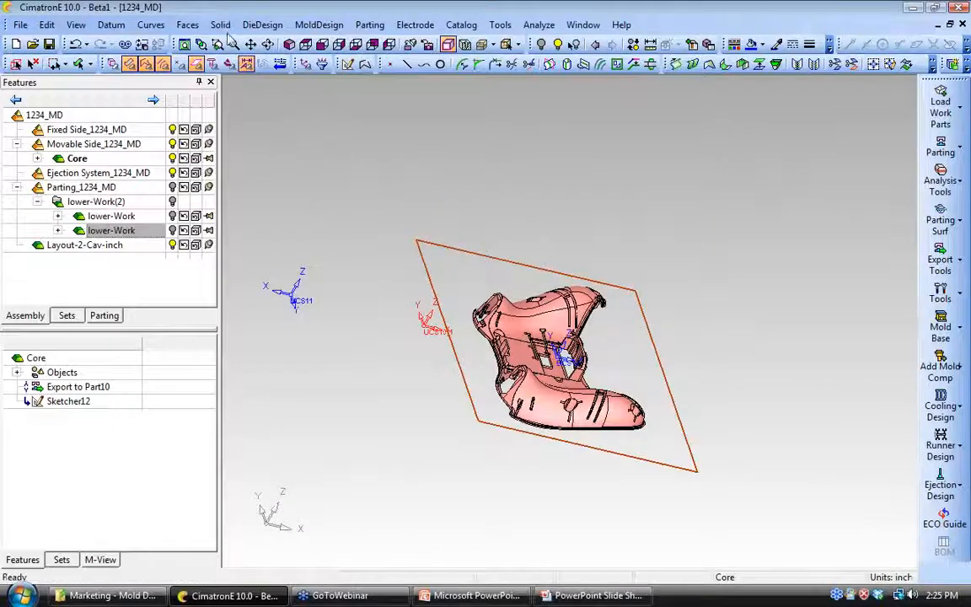
Step: Extrude the core rectangle as a new solid on both sides, 1.875 inches on the primary side and 2.375 inches on the secondary
{"action": "left_click", "coordinate": [220, 24]}
{"action": "mouse_move", "coordinate": [287, 75]}
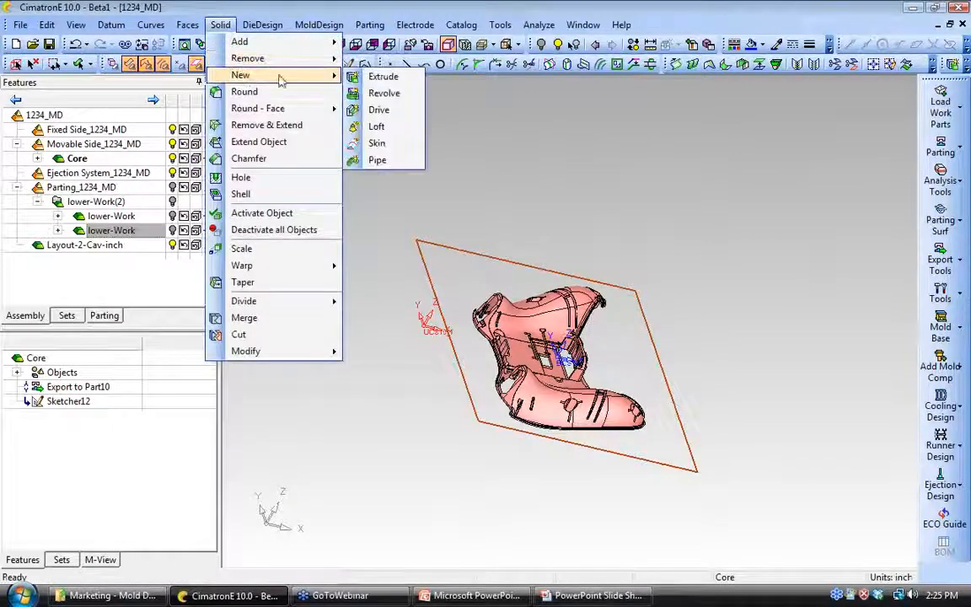
{"action": "left_click", "coordinate": [382, 78]}
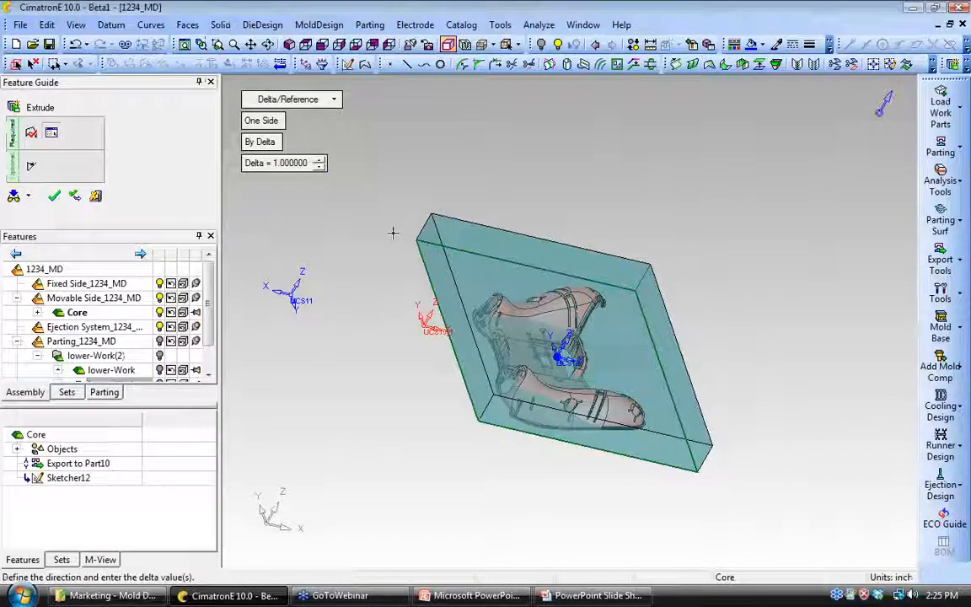
{"action": "left_click", "coordinate": [263, 120]}
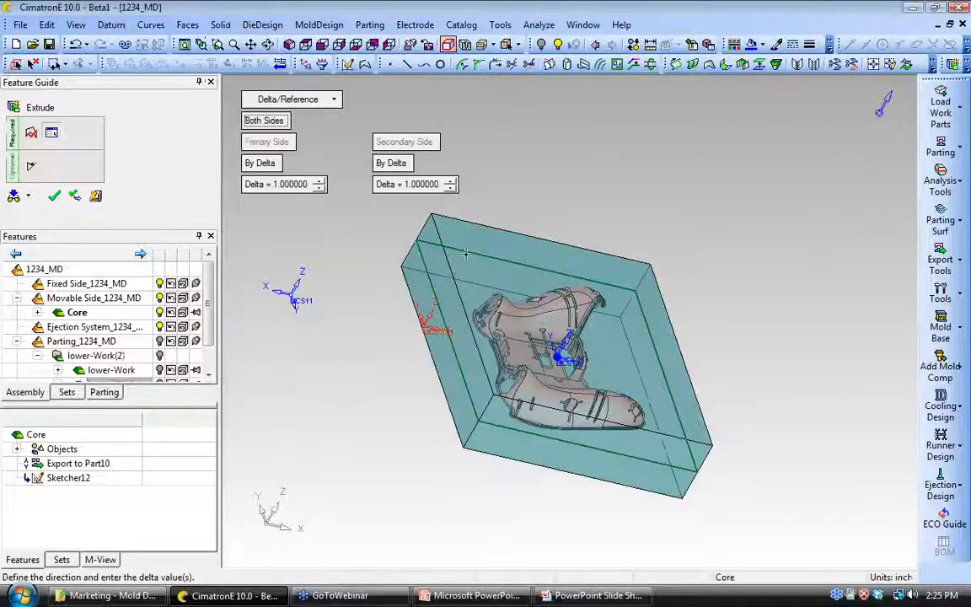
{"action": "left_click", "coordinate": [285, 185]}
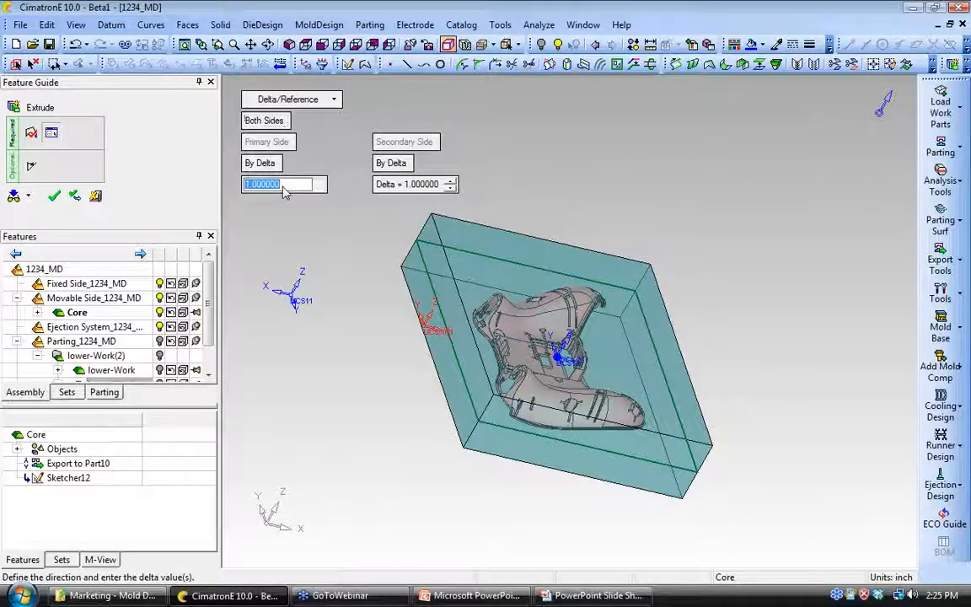
{"action": "type", "text": "1.87"}
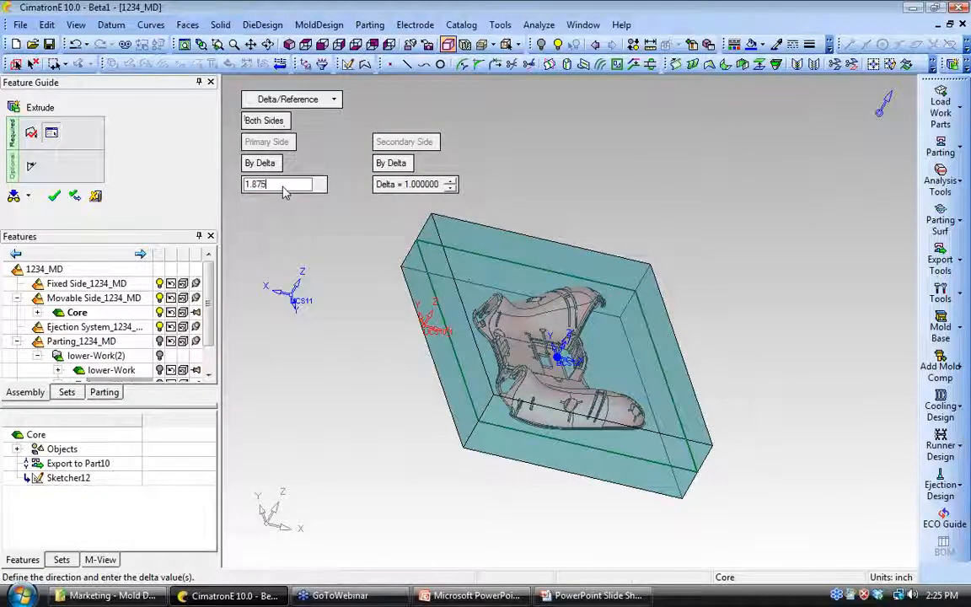
{"action": "type", "text": "5"}
{"action": "key", "text": "Return"}
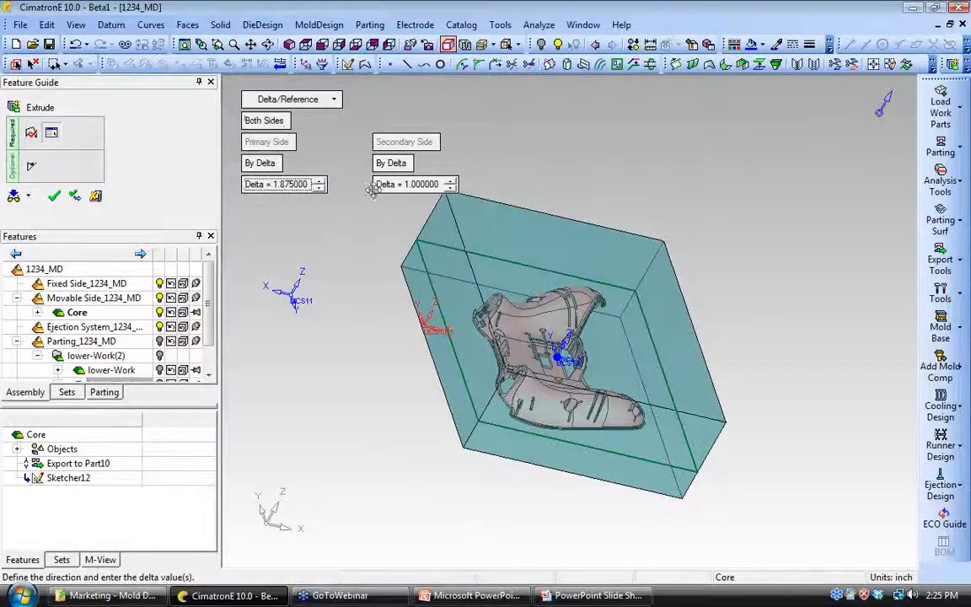
{"action": "left_click", "coordinate": [412, 185]}
{"action": "type", "text": "2.375"}
{"action": "key", "text": "Return"}
{"action": "middle_click_drag", "start_coordinate": [431, 226], "coordinate": [253, 227]}
{"action": "left_click", "coordinate": [54, 196]}
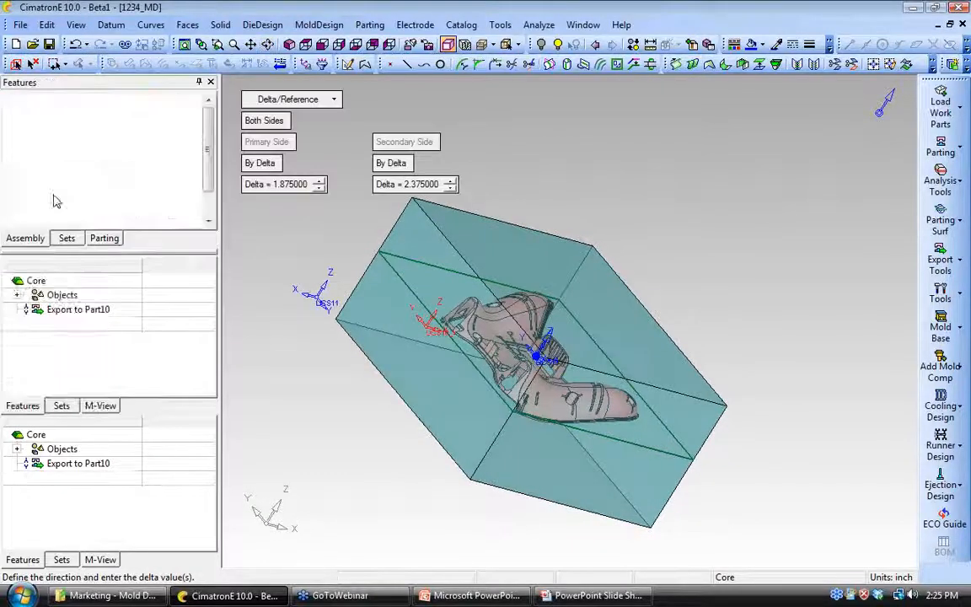
Step: Make the extruded core block transparent and clear the selection
{"action": "left_click", "coordinate": [360, 301]}
{"action": "left_click", "coordinate": [506, 45]}
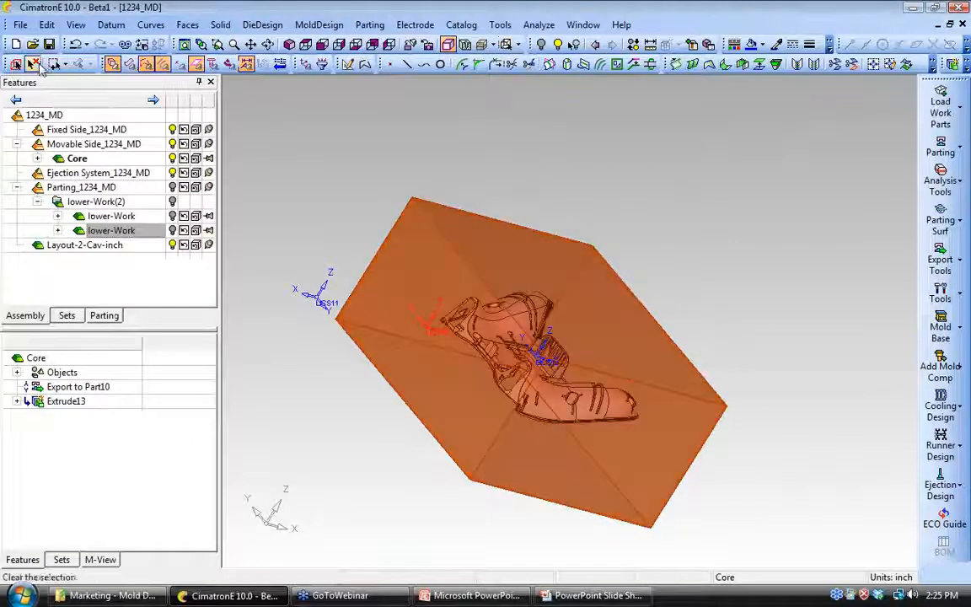
{"action": "left_click", "coordinate": [34, 65]}
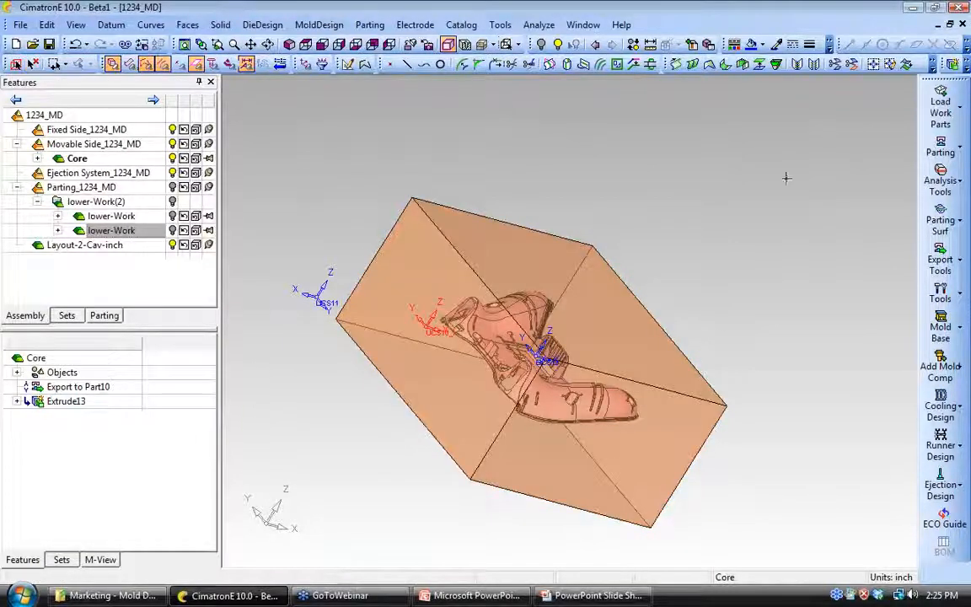
Step: Start a Parting Export on the core block, show the second lower-Work part, and select its parting faces by split direction
{"action": "left_click", "coordinate": [934, 256]}
{"action": "left_click", "coordinate": [852, 266]}
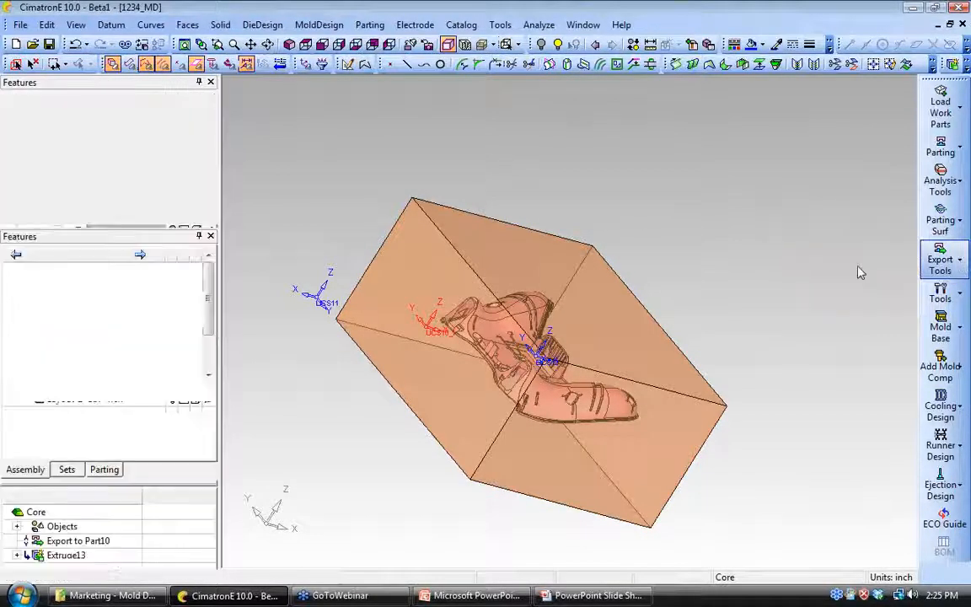
{"action": "left_click", "coordinate": [382, 240]}
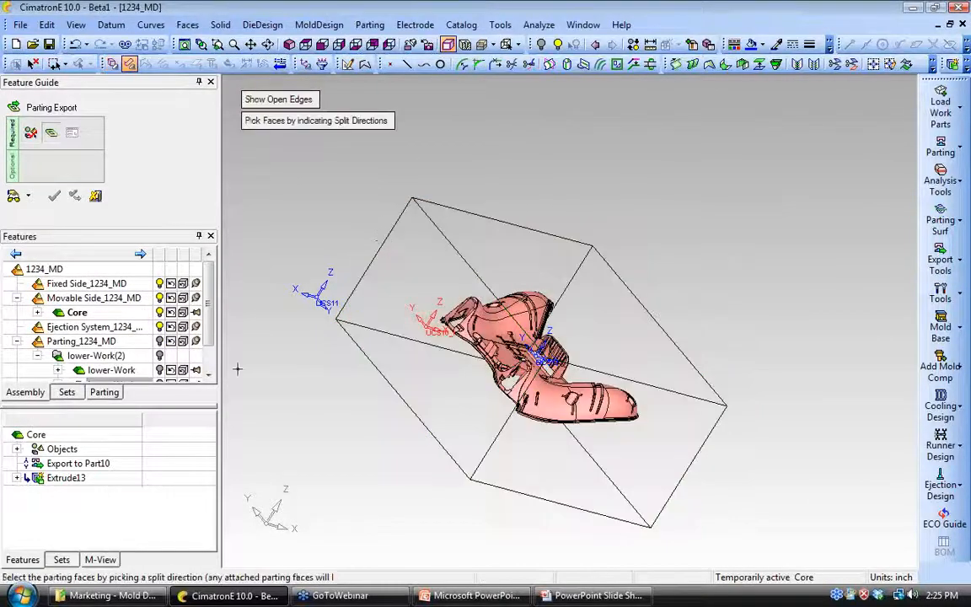
{"action": "left_click_drag", "start_coordinate": [209, 292], "coordinate": [209, 324]}
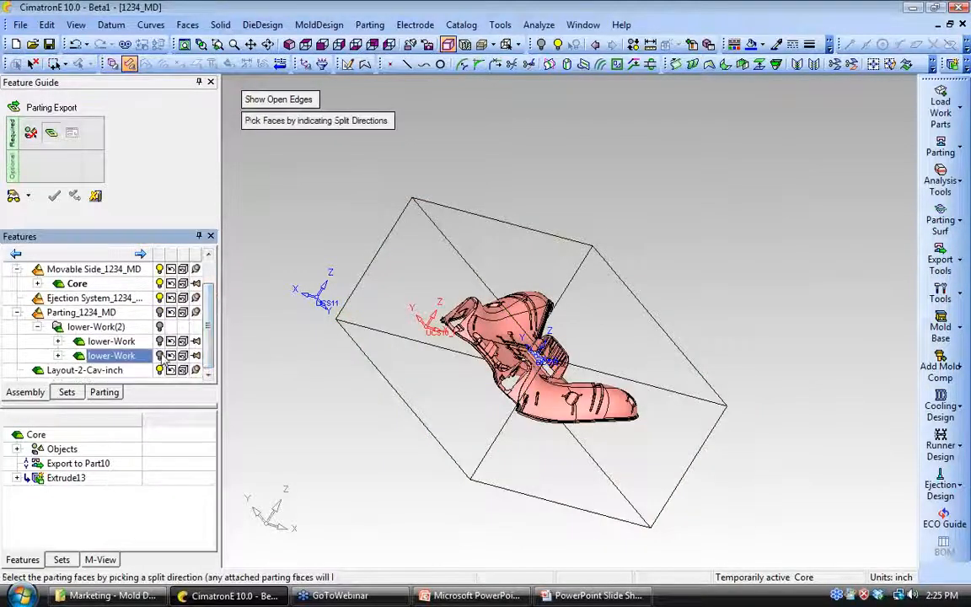
{"action": "left_click", "coordinate": [160, 356]}
{"action": "left_click_drag", "start_coordinate": [420, 365], "coordinate": [419, 282], "text": "ctrl"}
{"action": "middle_click_drag", "start_coordinate": [418, 282], "coordinate": [435, 110], "text": "ctrl"}
{"action": "left_click_drag", "start_coordinate": [499, 207], "coordinate": [509, 256], "text": "ctrl"}
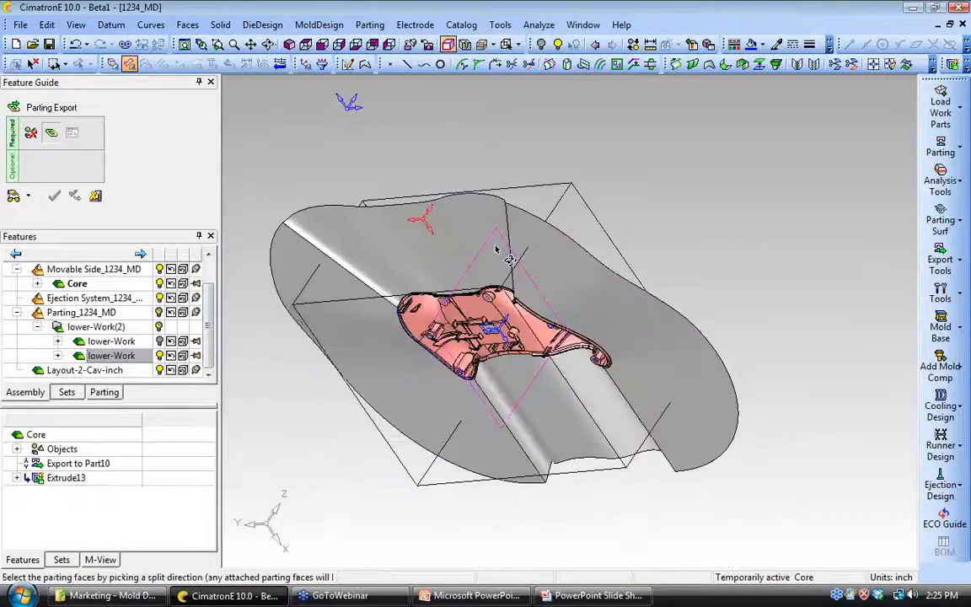
{"action": "left_click", "coordinate": [499, 319]}
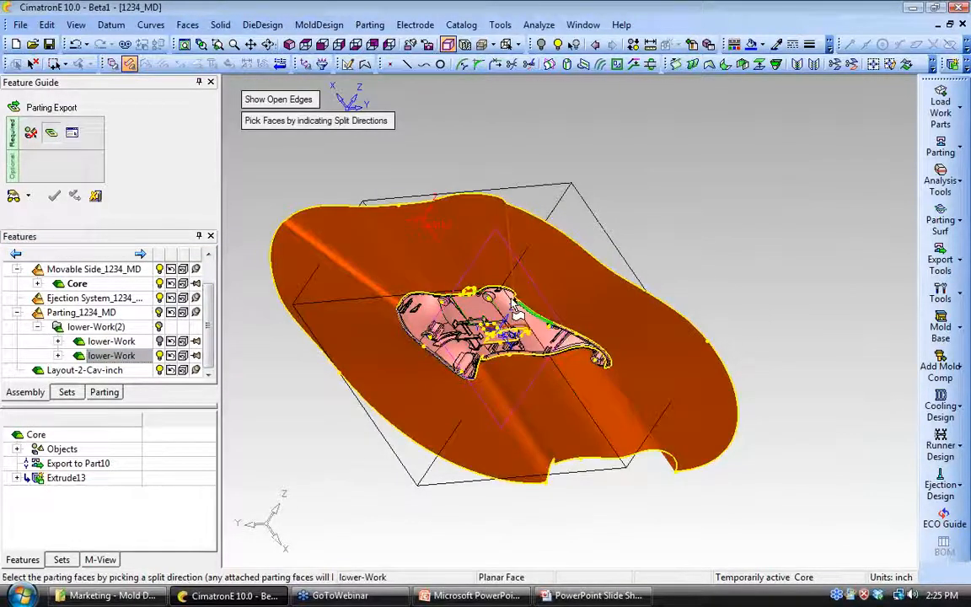
Step: Cut the core block with the selected parting faces and hide the second lower-Work part
{"action": "left_click_drag", "start_coordinate": [480, 278], "coordinate": [486, 326], "text": "ctrl"}
{"action": "middle_click_drag", "start_coordinate": [487, 327], "coordinate": [406, 448], "text": "ctrl"}
{"action": "right_click_drag", "start_coordinate": [406, 448], "coordinate": [398, 329], "text": "ctrl"}
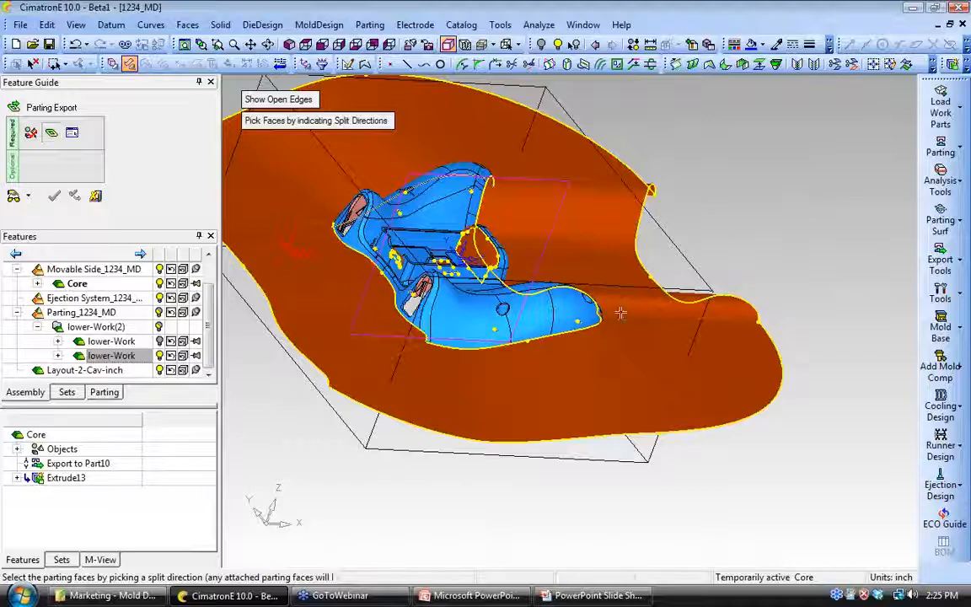
{"action": "right_click_drag", "start_coordinate": [563, 297], "coordinate": [540, 338], "text": "ctrl"}
{"action": "middle_click_drag", "start_coordinate": [508, 300], "coordinate": [557, 371], "text": "ctrl"}
{"action": "left_click_drag", "start_coordinate": [556, 371], "coordinate": [469, 361], "text": "ctrl"}
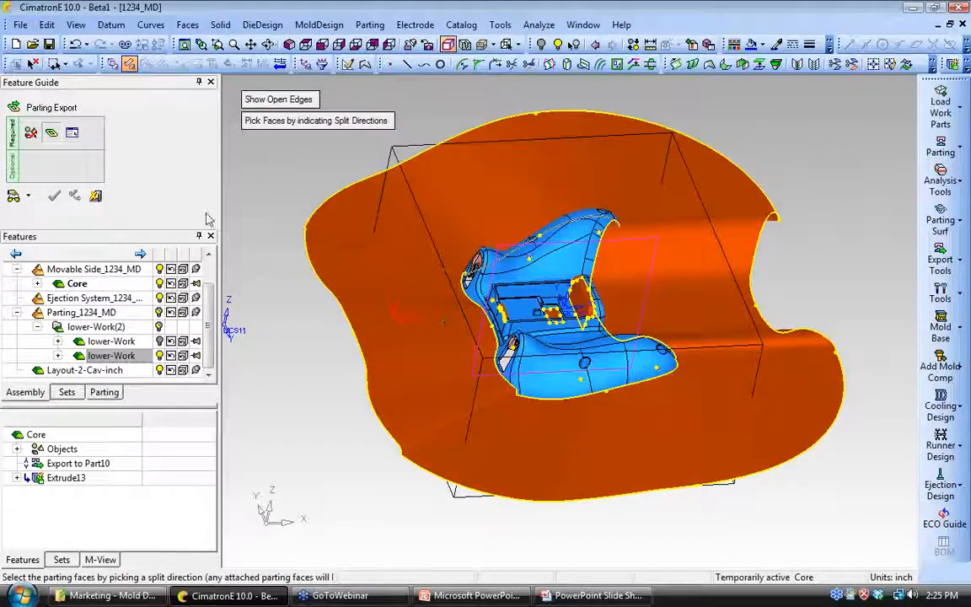
{"action": "middle_click", "coordinate": [233, 197]}
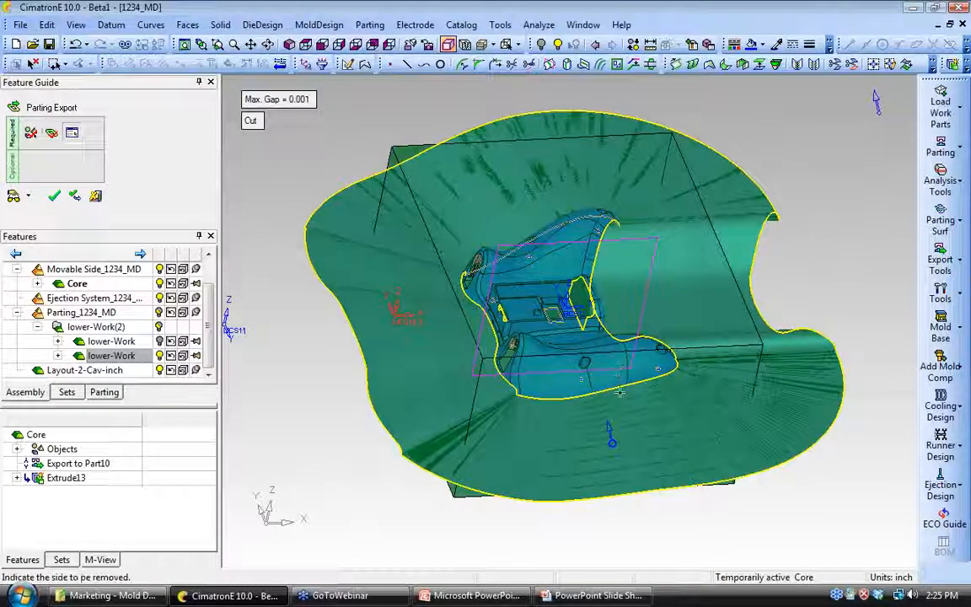
{"action": "left_click", "coordinate": [56, 199]}
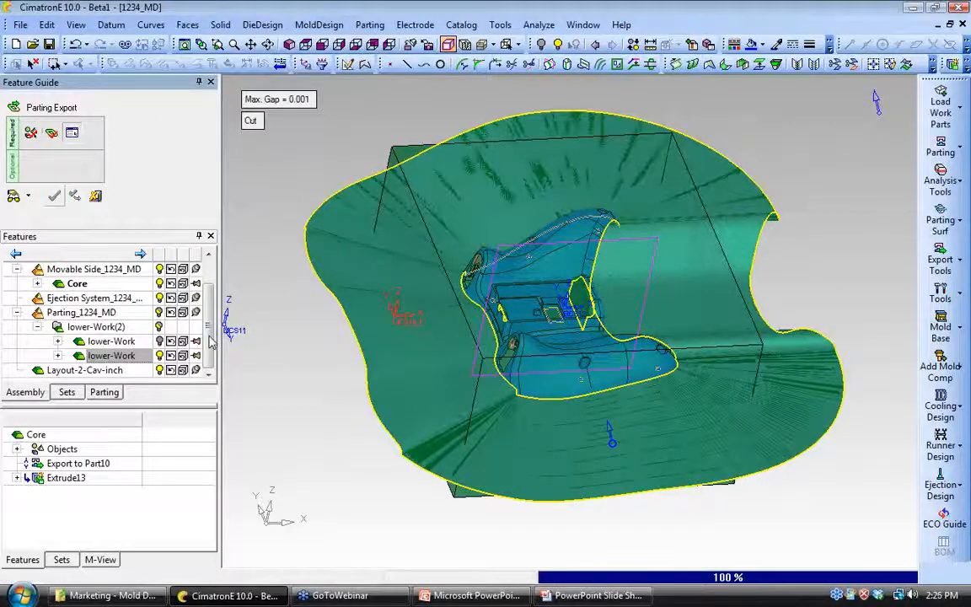
{"action": "left_click", "coordinate": [172, 232]}
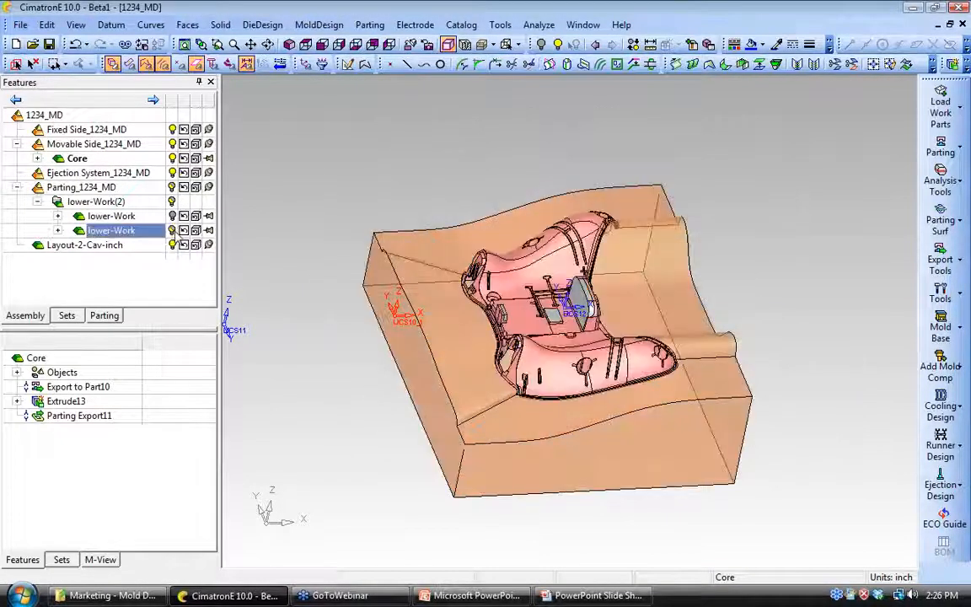
Step: Round the two vertical corner edges on the +X end of the core block with a 0.5 inch radius
{"action": "left_click_drag", "start_coordinate": [507, 379], "coordinate": [525, 422], "text": "ctrl"}
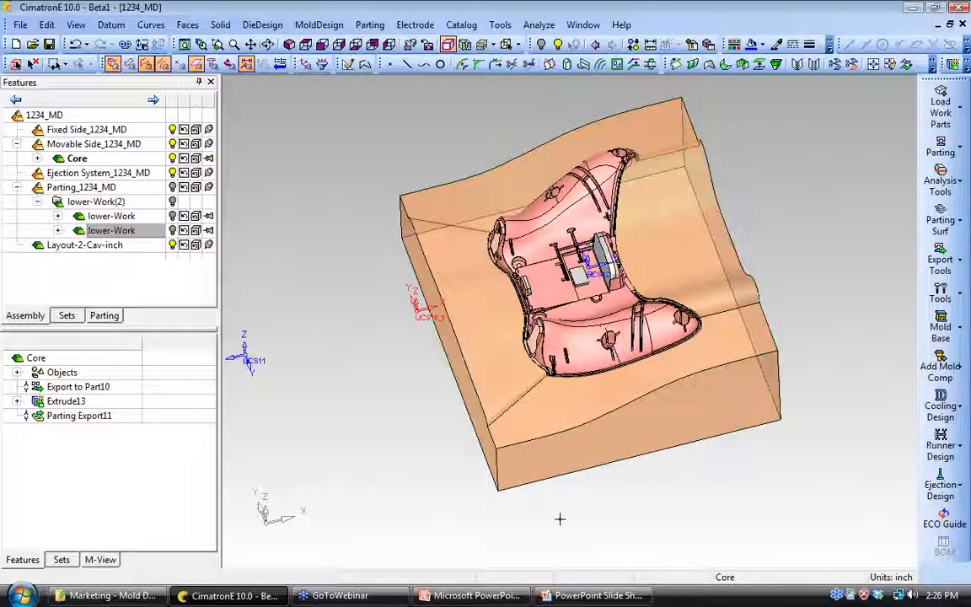
{"action": "left_click_drag", "start_coordinate": [514, 472], "coordinate": [587, 436], "text": "ctrl"}
{"action": "middle_click_drag", "start_coordinate": [585, 430], "coordinate": [618, 441], "text": "ctrl"}
{"action": "right_click_drag", "start_coordinate": [618, 442], "coordinate": [605, 397], "text": "ctrl"}
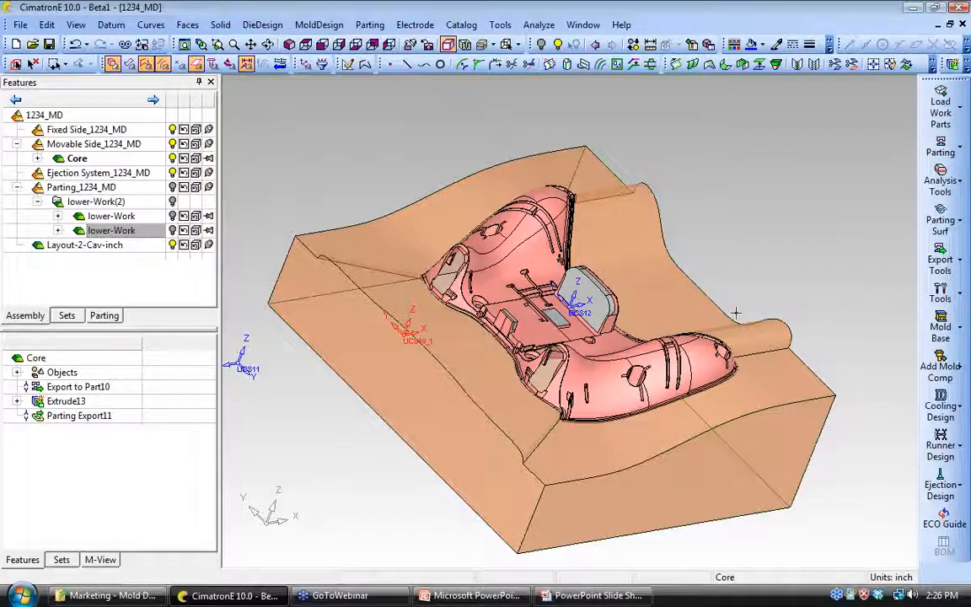
{"action": "left_click", "coordinate": [221, 26]}
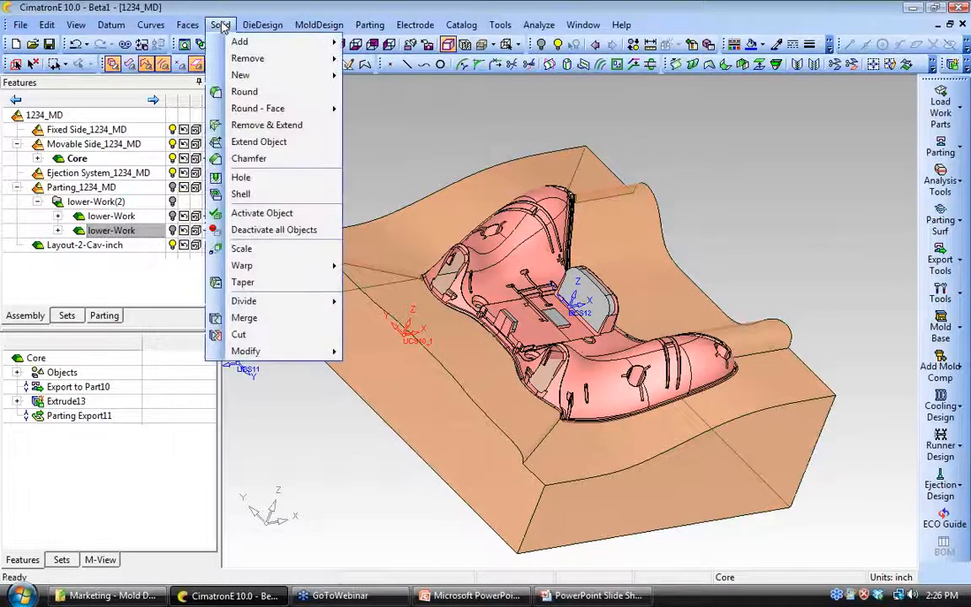
{"action": "left_click", "coordinate": [249, 91]}
{"action": "left_click", "coordinate": [581, 165]}
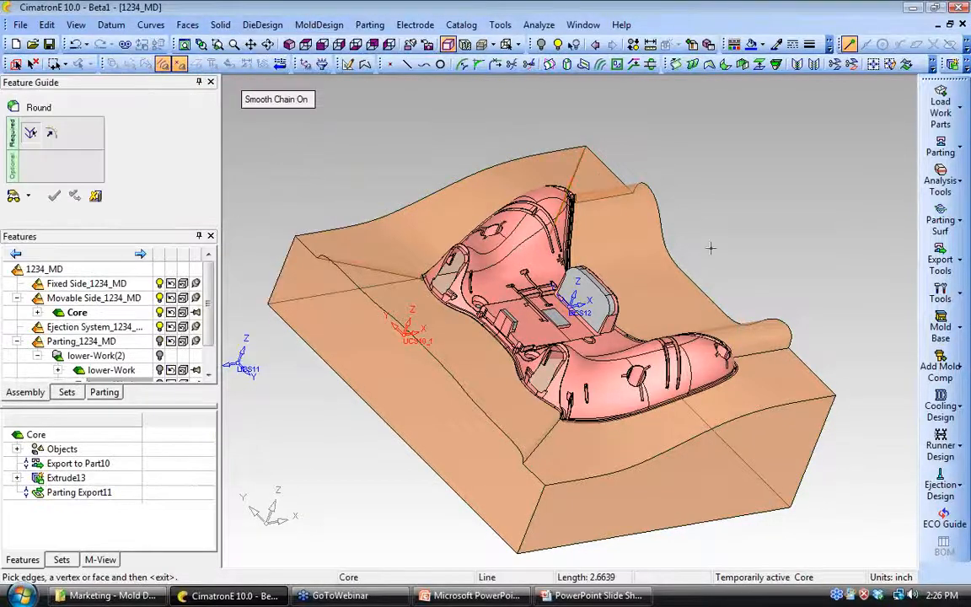
{"action": "left_click", "coordinate": [826, 432]}
{"action": "middle_click", "coordinate": [817, 299]}
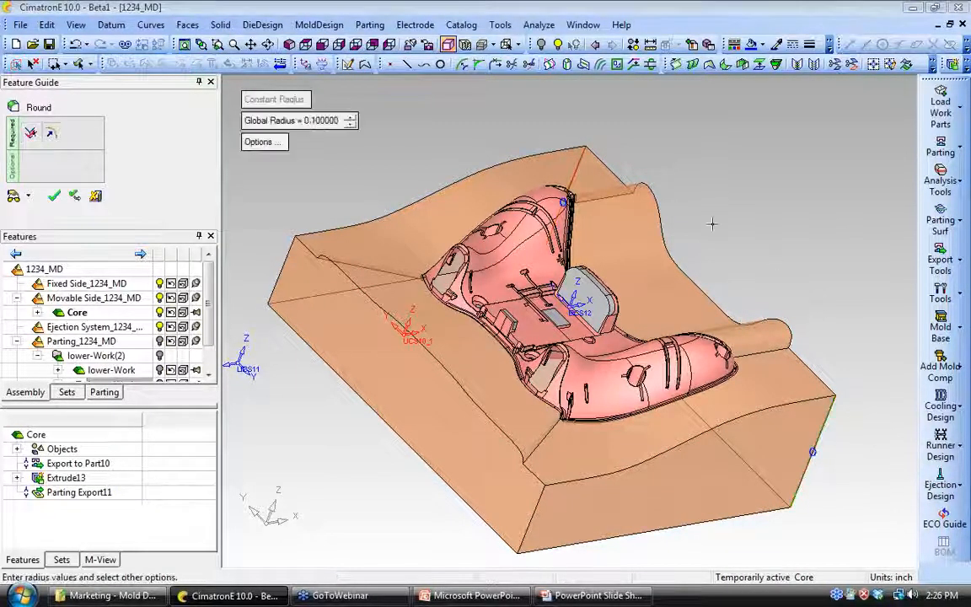
{"action": "type", "text": ".5"}
{"action": "key", "text": "Return"}
{"action": "middle_click", "coordinate": [441, 160]}
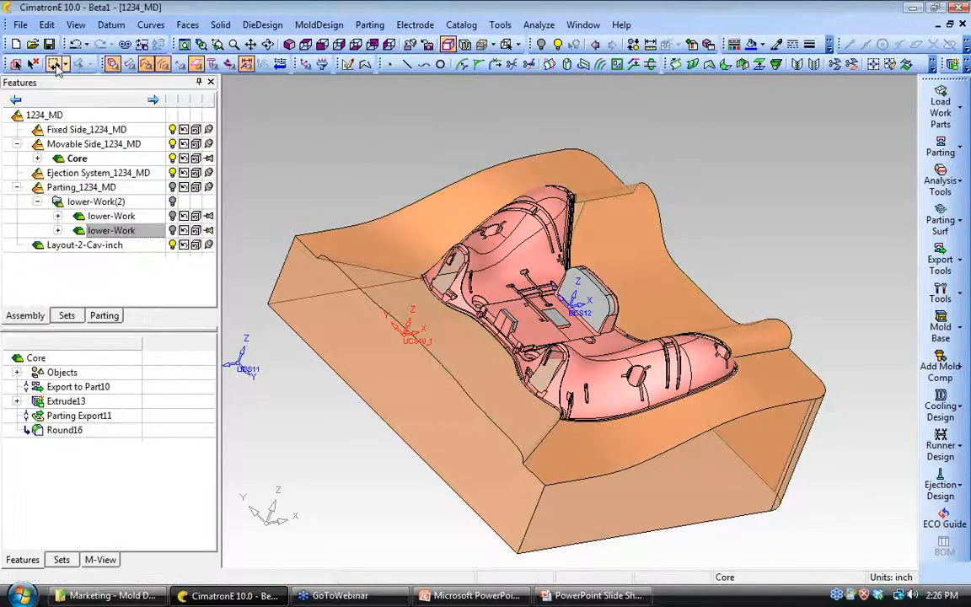
Step: Turn off the core block's transparency so it displays as opaque, and clear the selection
{"action": "left_click", "coordinate": [304, 267]}
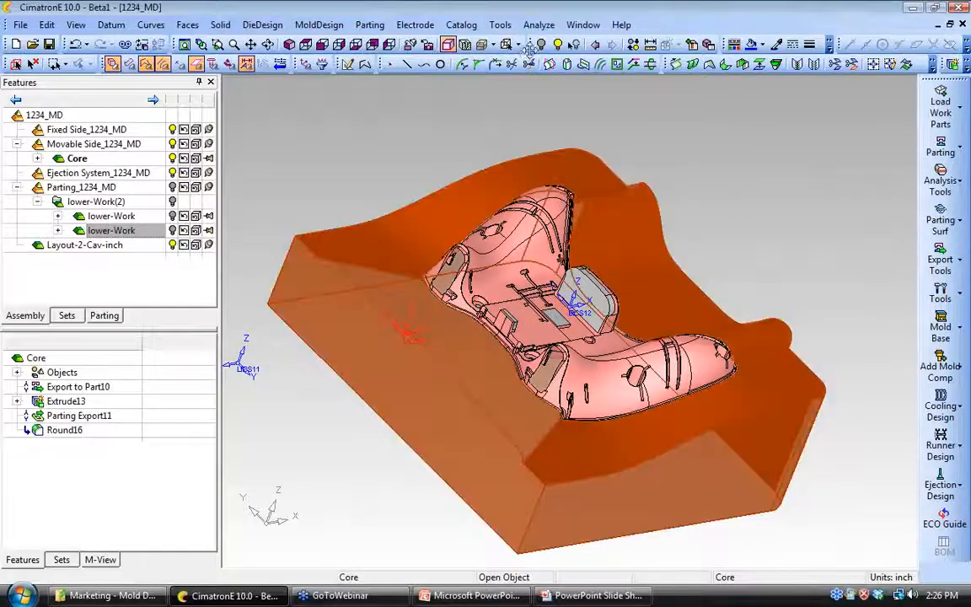
{"action": "left_click", "coordinate": [518, 45]}
{"action": "left_click", "coordinate": [506, 89]}
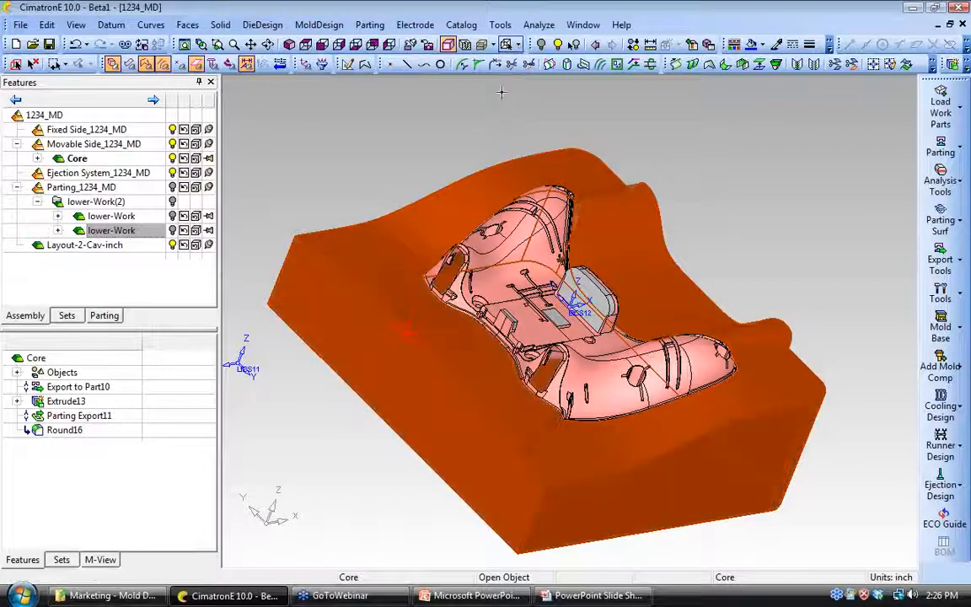
{"action": "left_click_drag", "start_coordinate": [459, 208], "coordinate": [476, 338], "text": "ctrl"}
{"action": "key", "text": "ctrl+i"}
{"action": "right_click_drag", "start_coordinate": [514, 333], "coordinate": [520, 383], "text": "ctrl"}
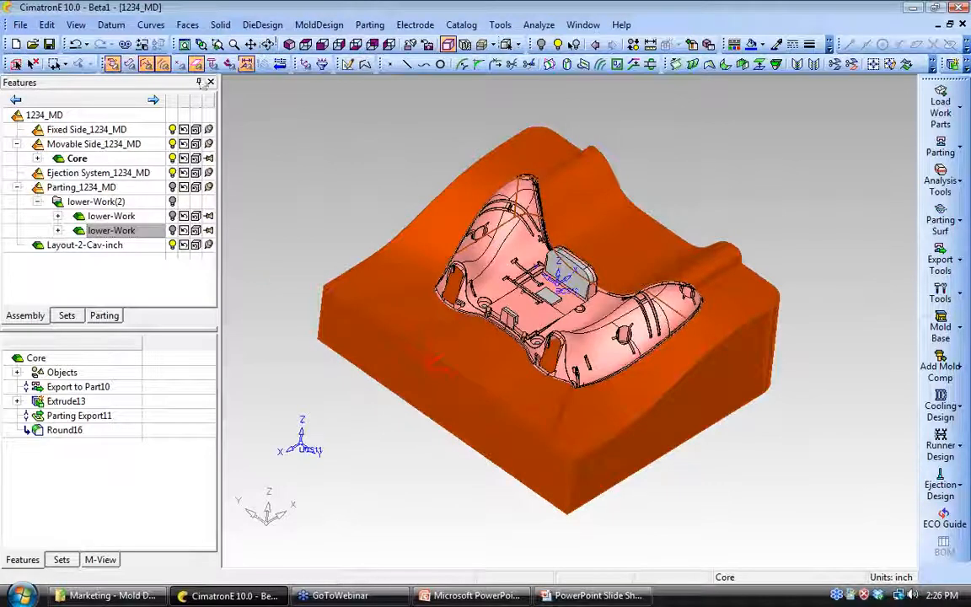
{"action": "left_click", "coordinate": [32, 63]}
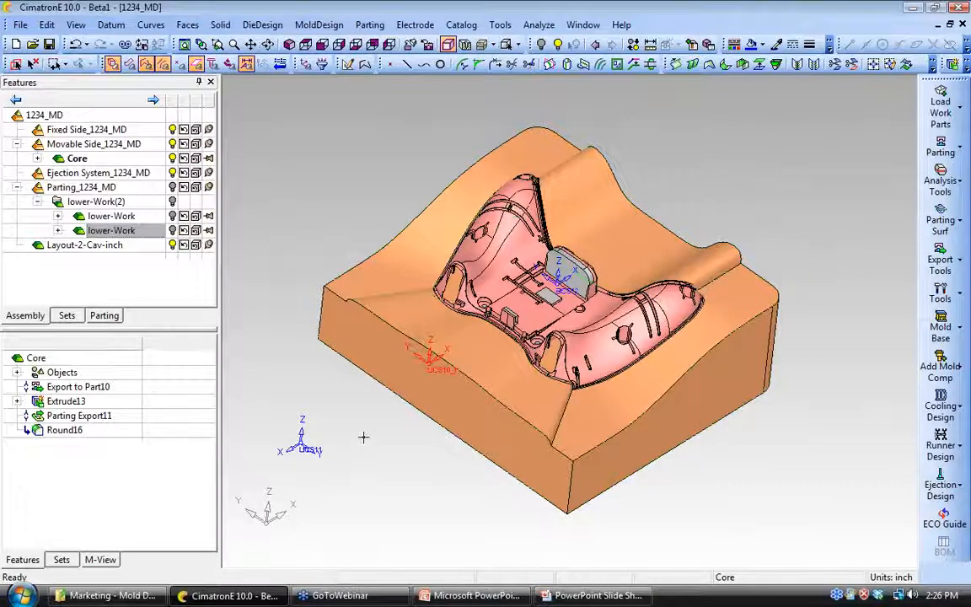
Step: Save the mold project and activate the main assembly
{"action": "left_click", "coordinate": [50, 48]}
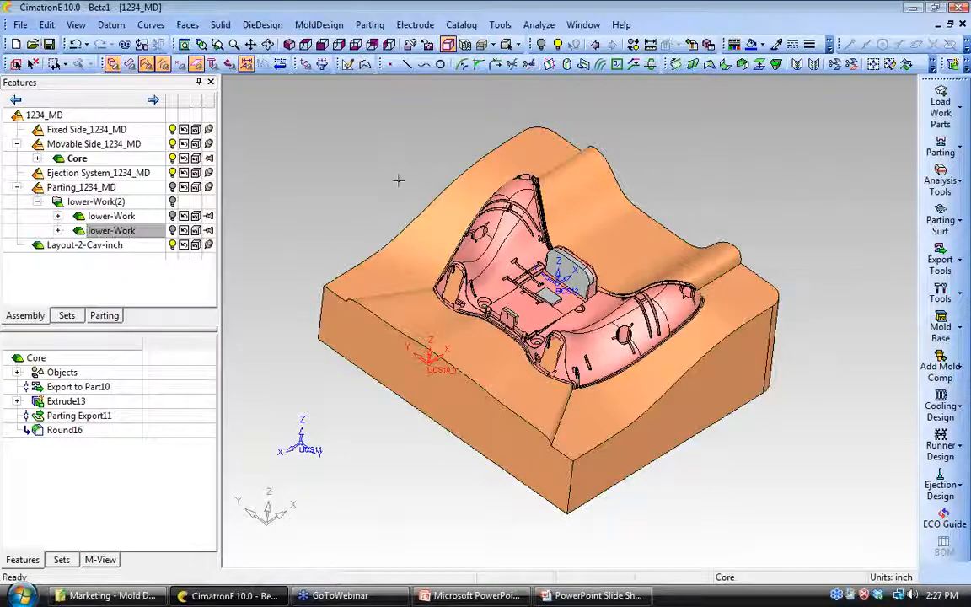
{"action": "left_click_drag", "start_coordinate": [457, 219], "coordinate": [461, 217], "text": "ctrl"}
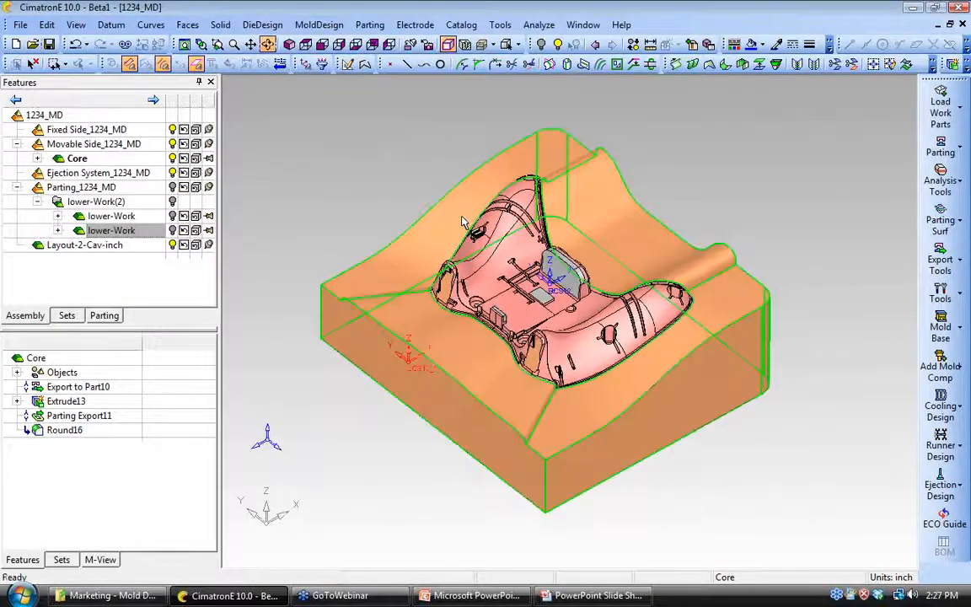
{"action": "right_click", "coordinate": [360, 155]}
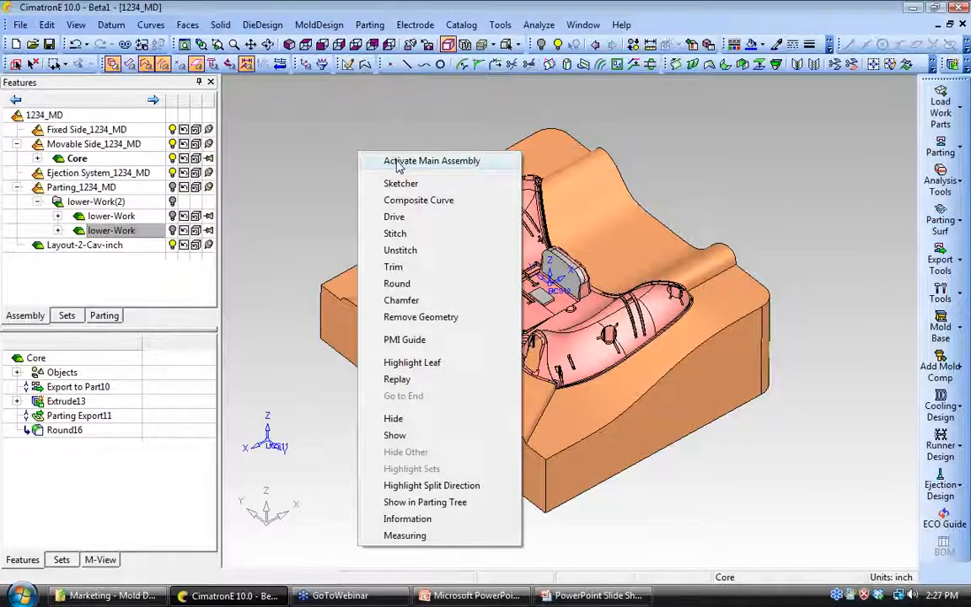
{"action": "left_click", "coordinate": [399, 162]}
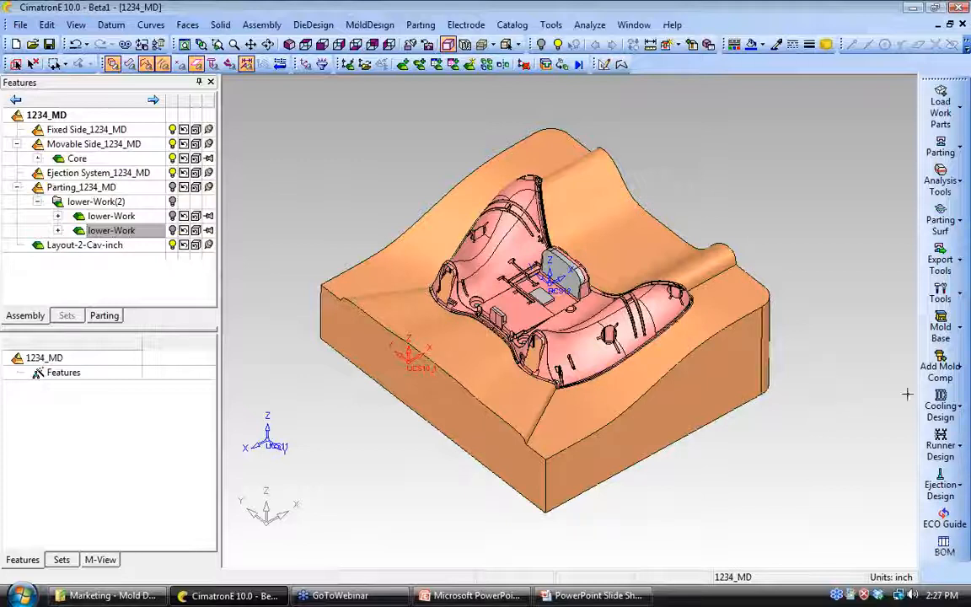
Step: Start a new PCS inch mold base of type 9 Plates B with 3 inch auto-size margins on X and Y
{"action": "left_click", "coordinate": [941, 327]}
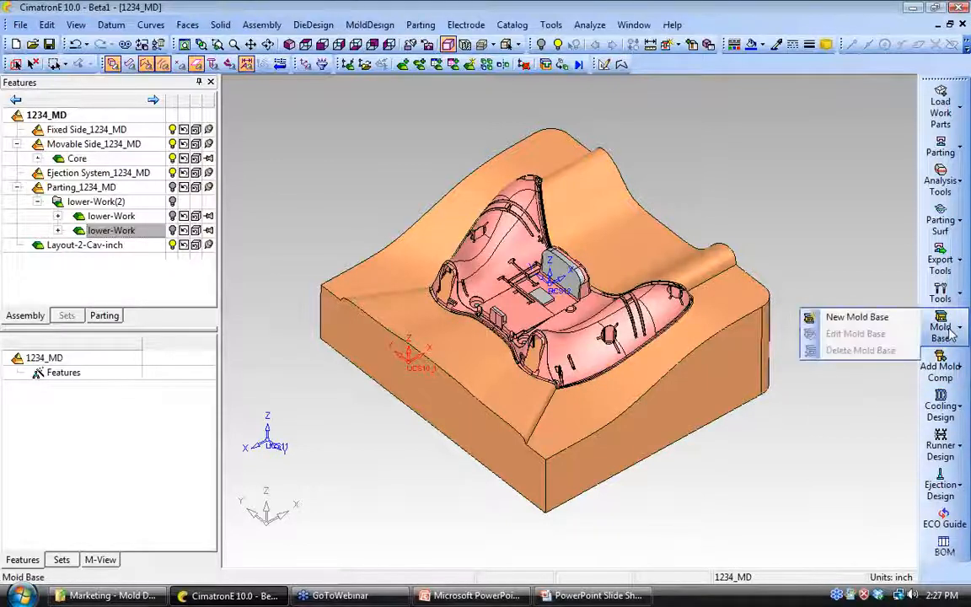
{"action": "left_click", "coordinate": [862, 321]}
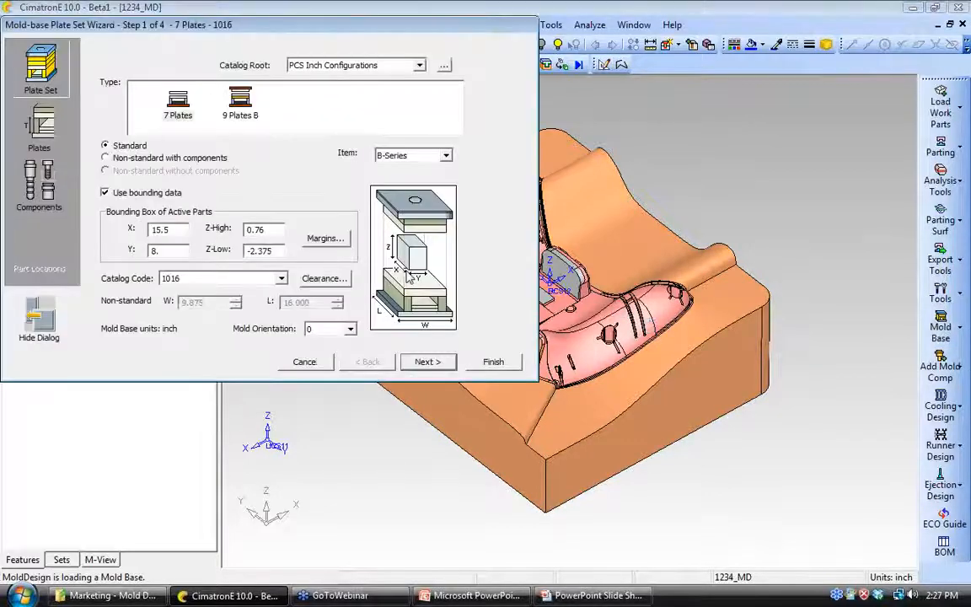
{"action": "left_click", "coordinate": [239, 101]}
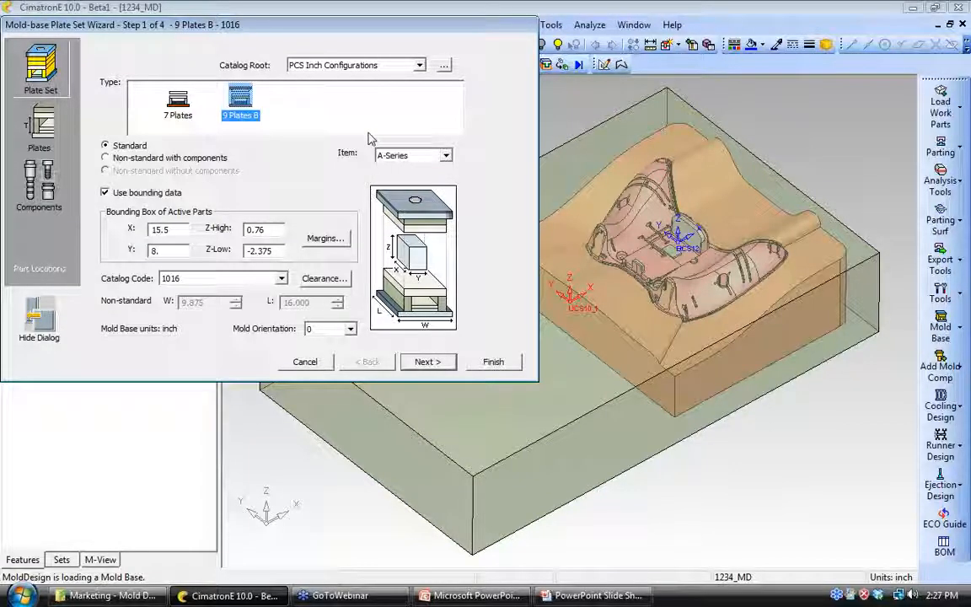
{"action": "left_click", "coordinate": [323, 240]}
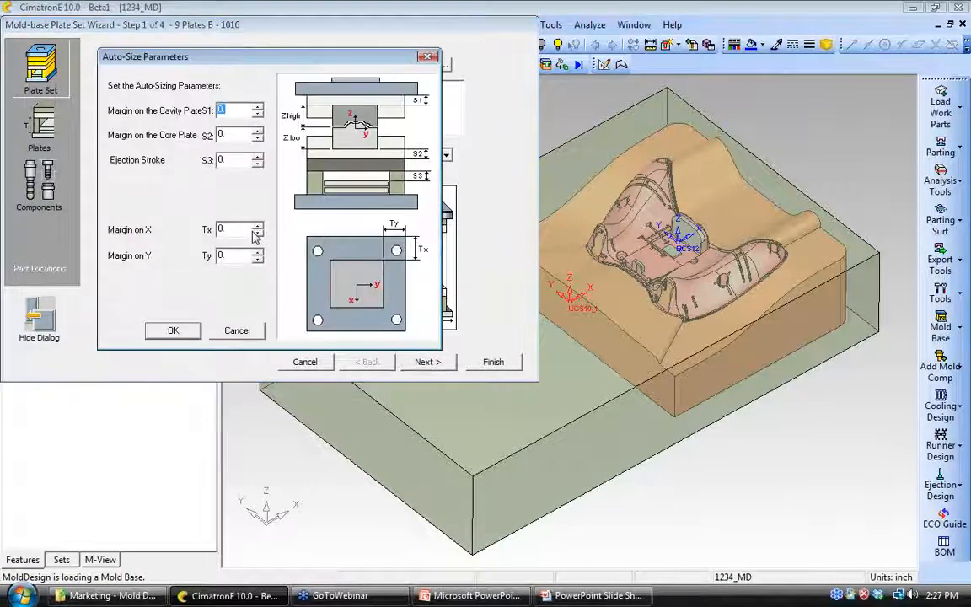
{"action": "type", "text": "3"}
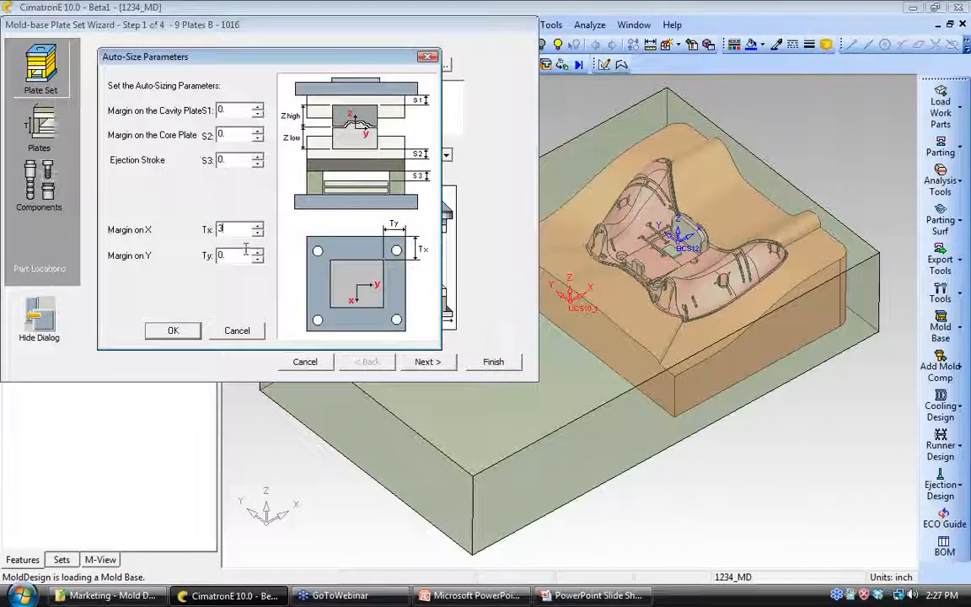
{"action": "double_click", "coordinate": [228, 255]}
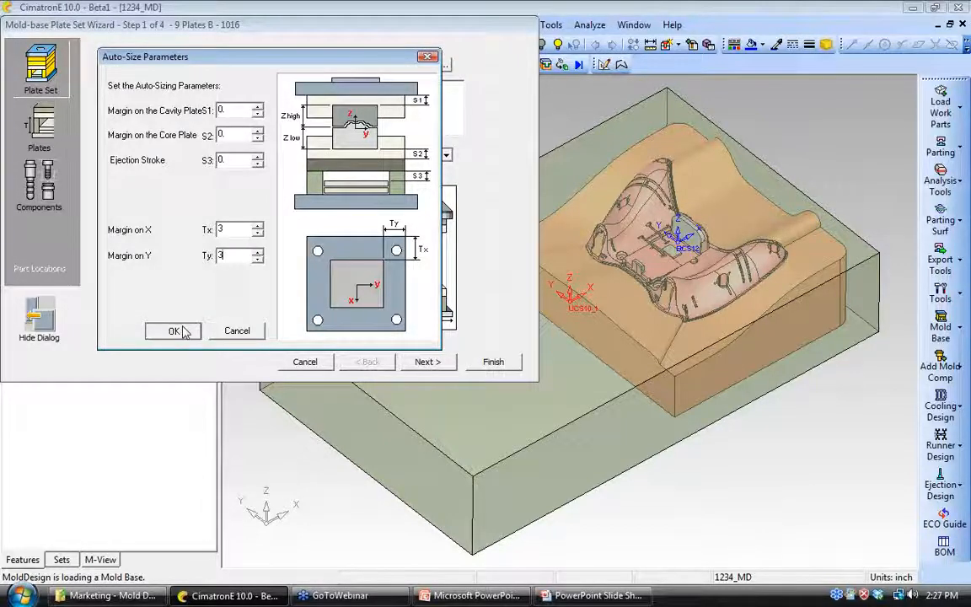
{"action": "left_click", "coordinate": [183, 331]}
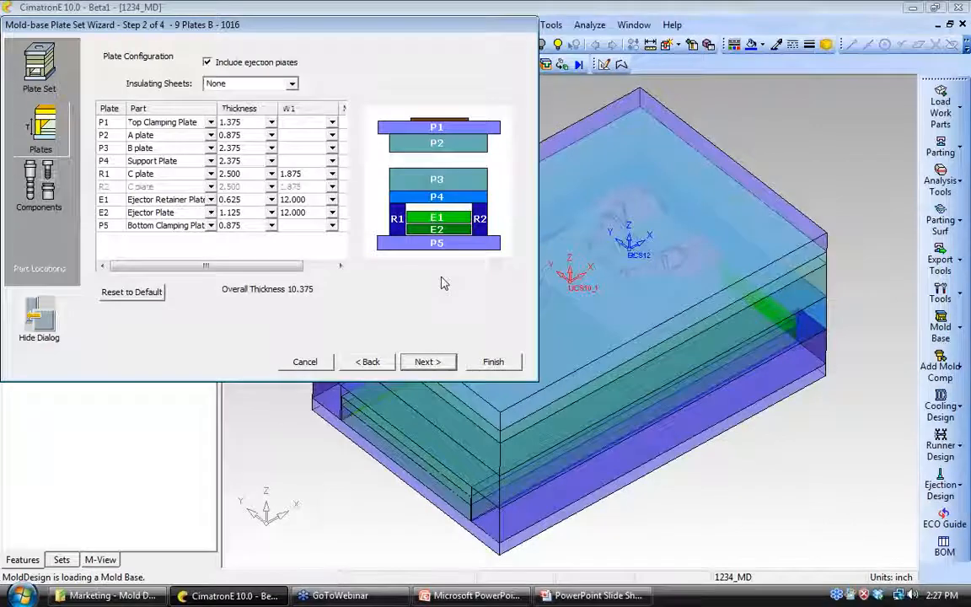
Step: Set the A plate thickness to 1.875 and the C plate thickness to 3.500, and generate the mold base
{"action": "left_click", "coordinate": [271, 135]}
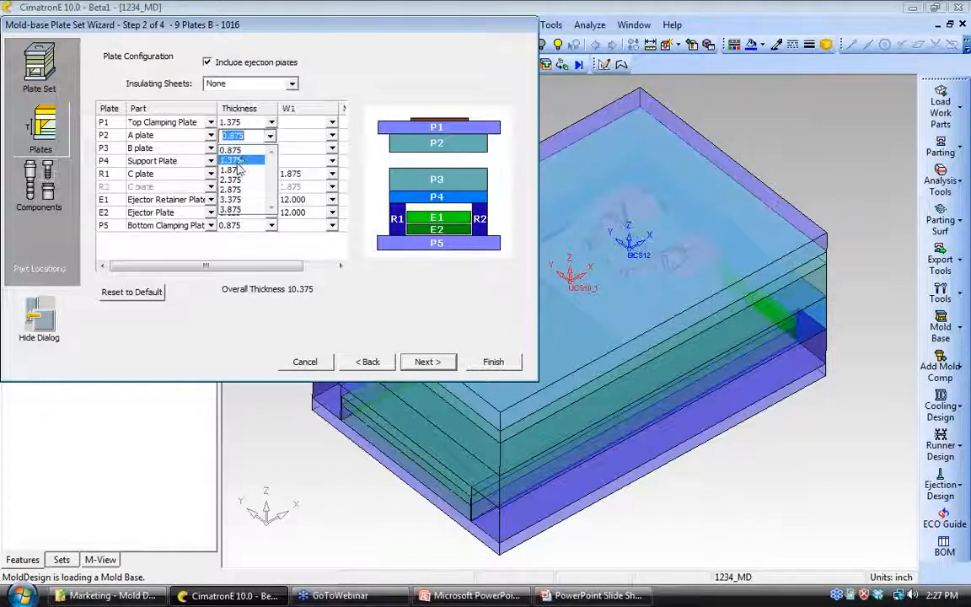
{"action": "left_click", "coordinate": [239, 172]}
{"action": "left_click", "coordinate": [272, 175]}
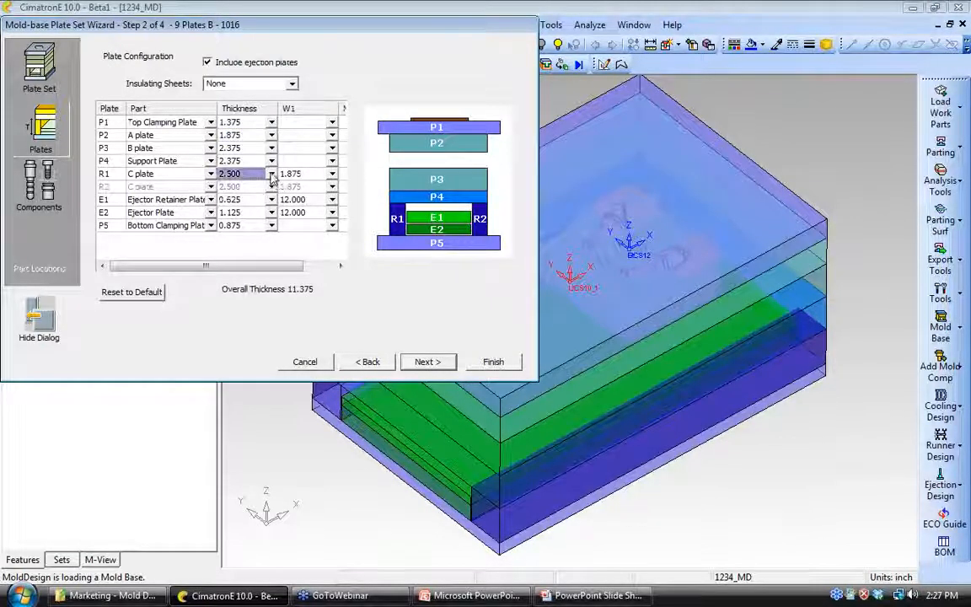
{"action": "left_click", "coordinate": [245, 210]}
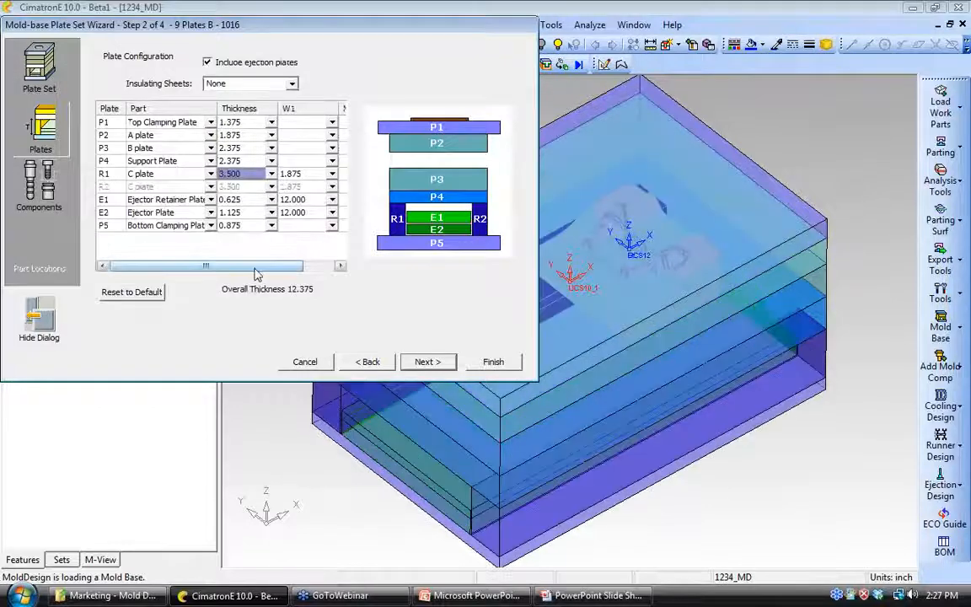
{"action": "left_click", "coordinate": [493, 363]}
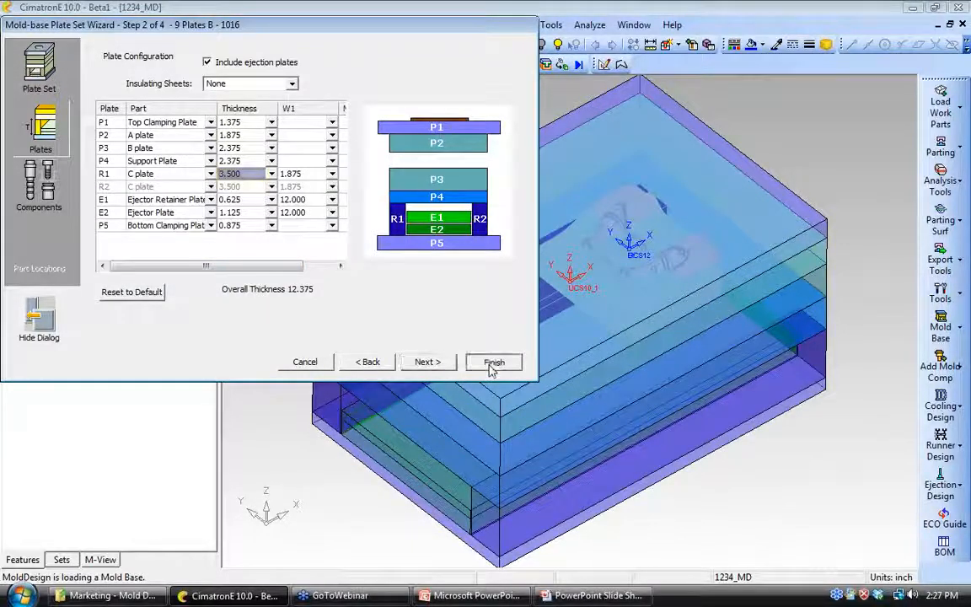
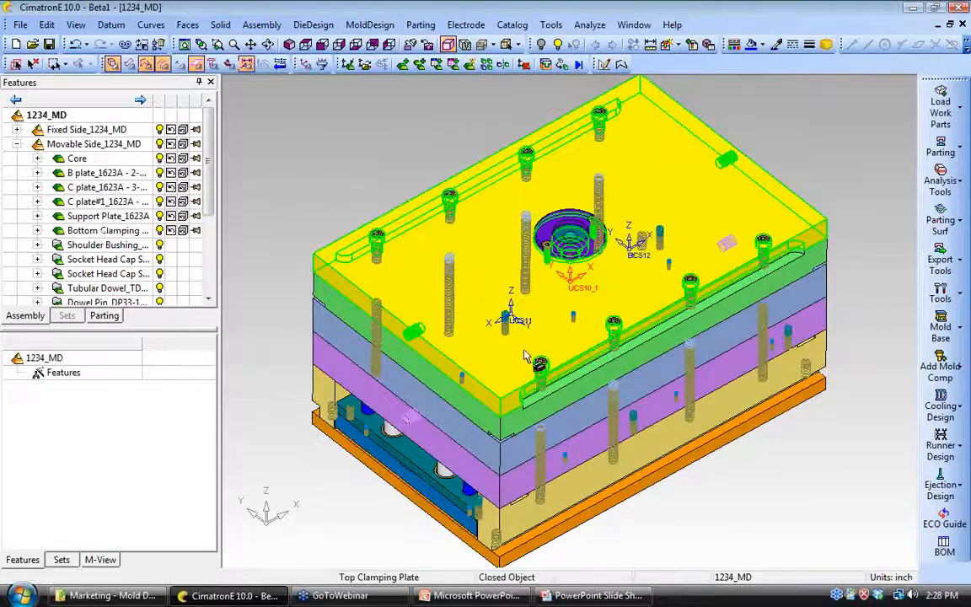
Step: Turn off the display of threads in the mold base assembly
{"action": "middle_click_drag", "start_coordinate": [523, 352], "coordinate": [371, 186]}
{"action": "right_click", "coordinate": [371, 186]}
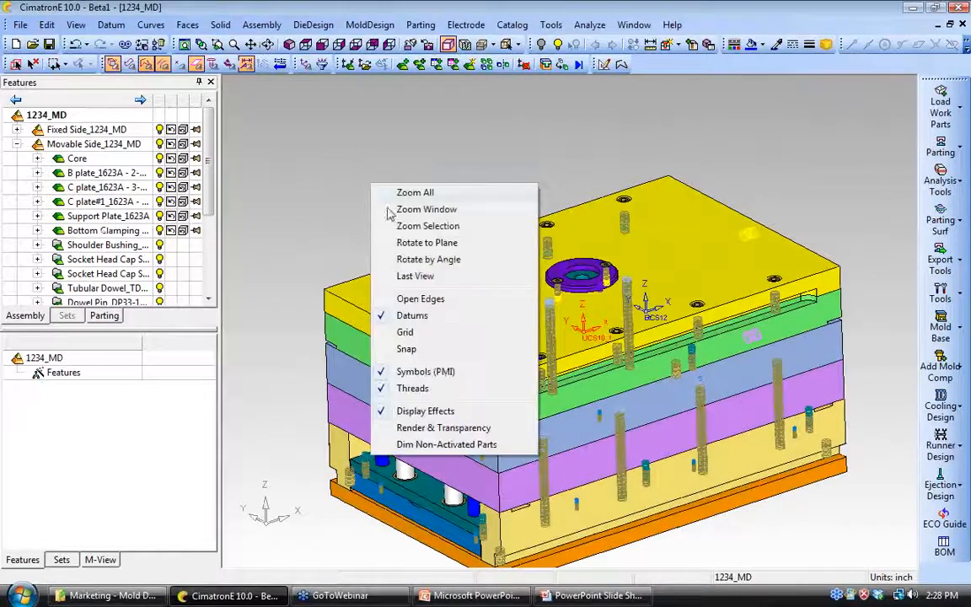
{"action": "left_click", "coordinate": [409, 410]}
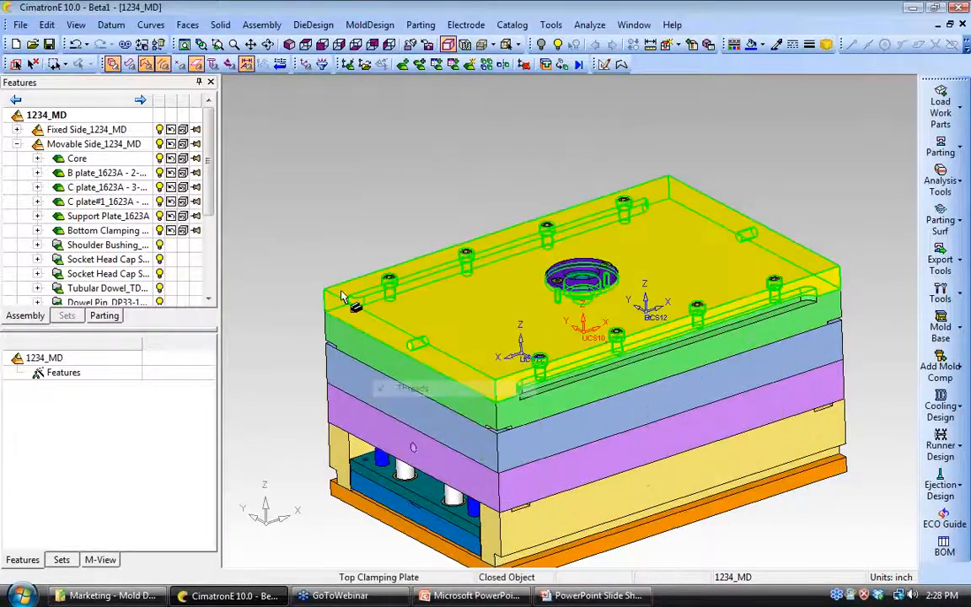
Step: Hide the Fixed Side subassembly and the B plate to expose the core block on the support plate
{"action": "left_click", "coordinate": [160, 130]}
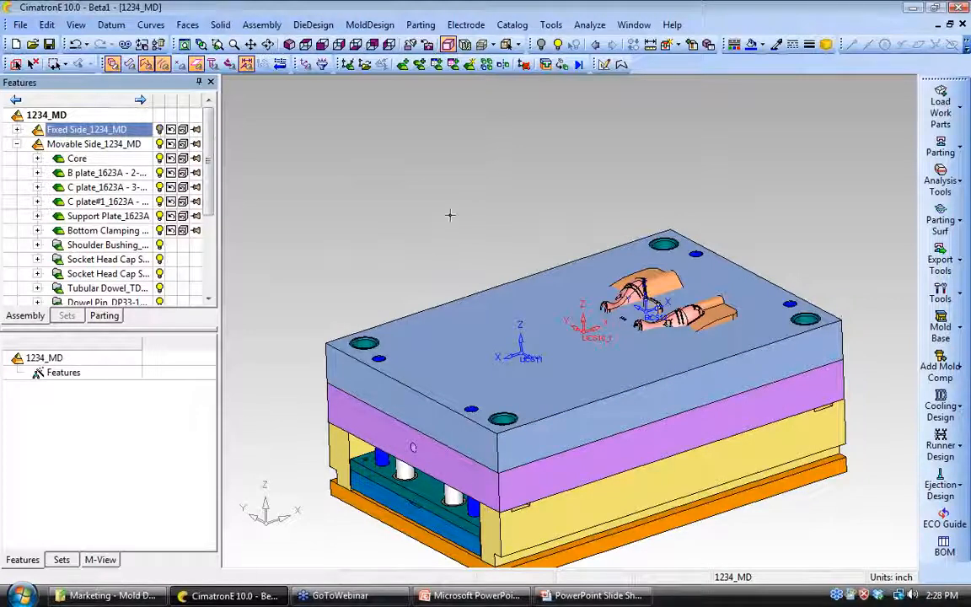
{"action": "middle_click_drag", "start_coordinate": [483, 322], "coordinate": [456, 289]}
{"action": "scroll", "coordinate": [457, 288], "scroll_direction": "down", "scroll_amount": 1}
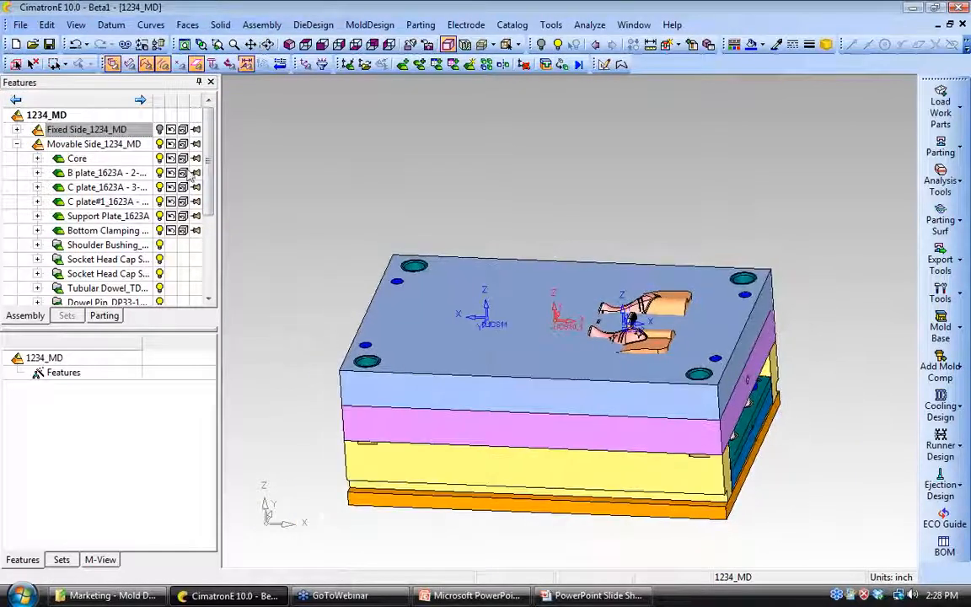
{"action": "left_click", "coordinate": [160, 173]}
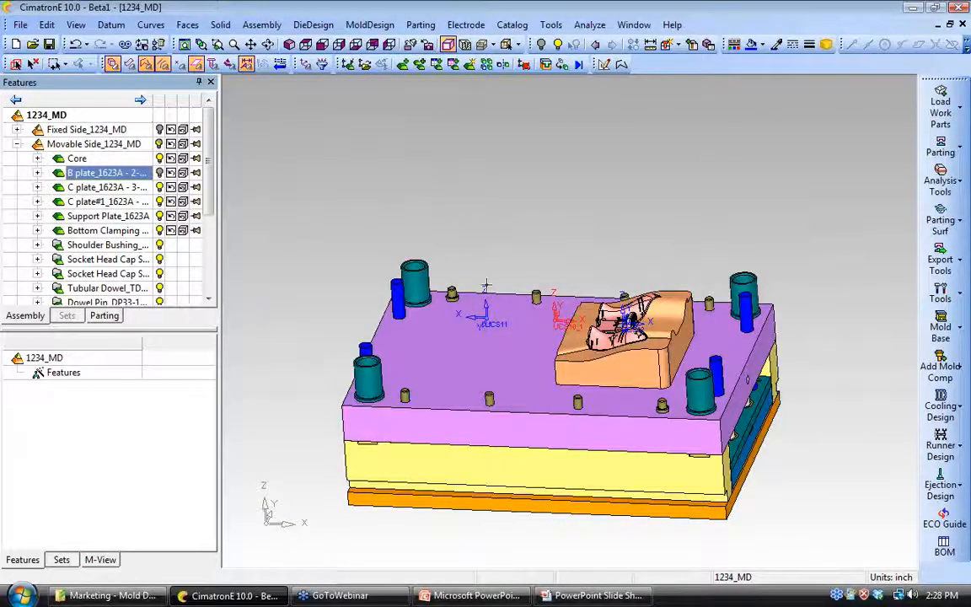
Step: Activate the Movable Side subassembly and copy the core block with Assembly Copy from UCS12 to UCS11
{"action": "middle_click_drag", "start_coordinate": [449, 301], "coordinate": [479, 290]}
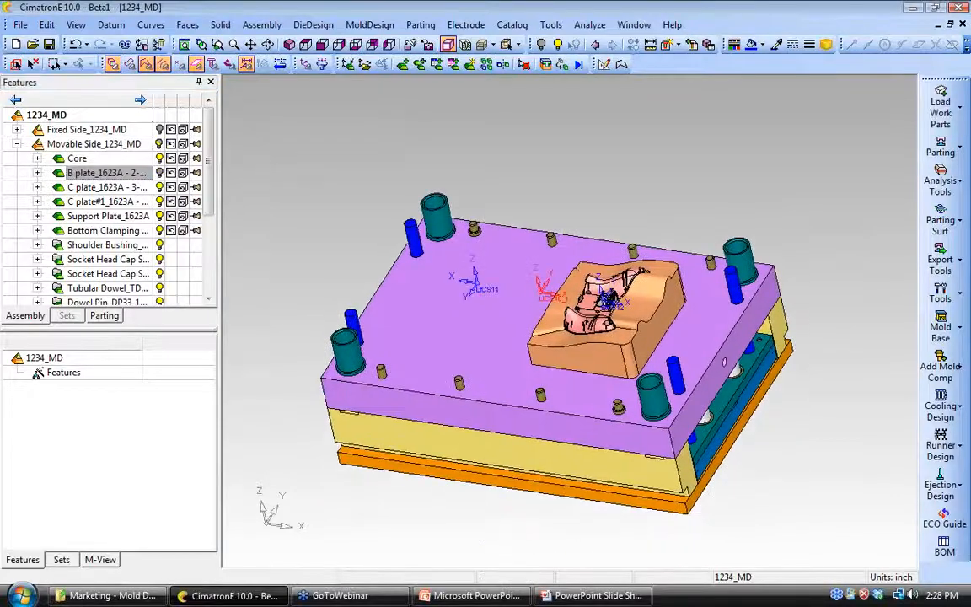
{"action": "right_click_drag", "start_coordinate": [479, 290], "coordinate": [469, 272], "text": "ctrl"}
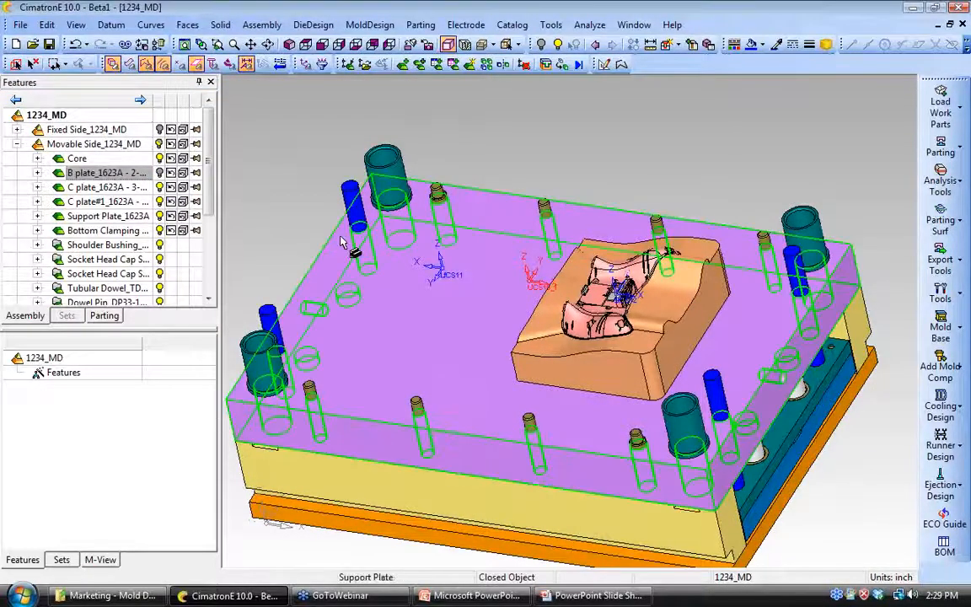
{"action": "scroll", "coordinate": [444, 366], "scroll_direction": "up", "scroll_amount": 1}
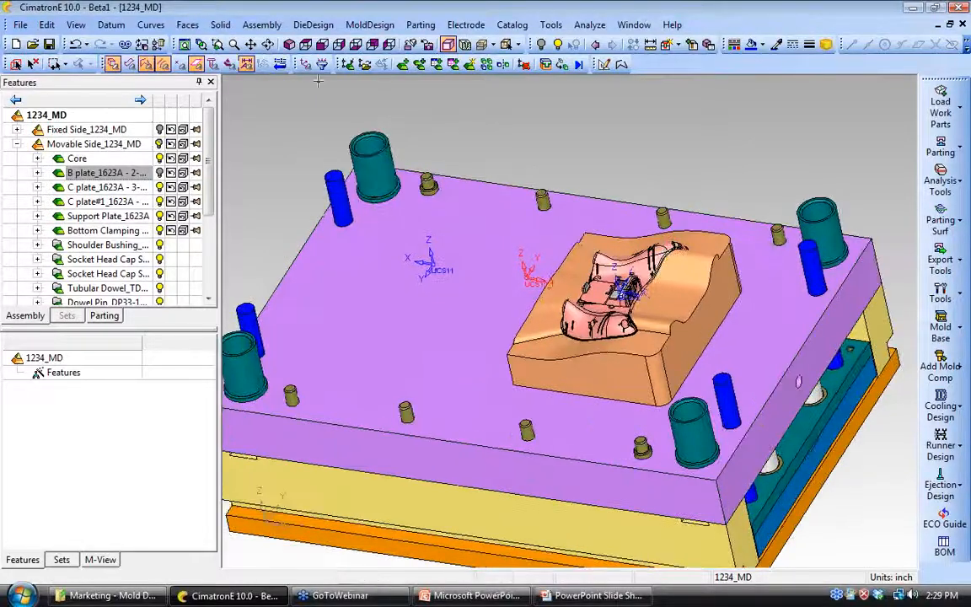
{"action": "left_click", "coordinate": [84, 144]}
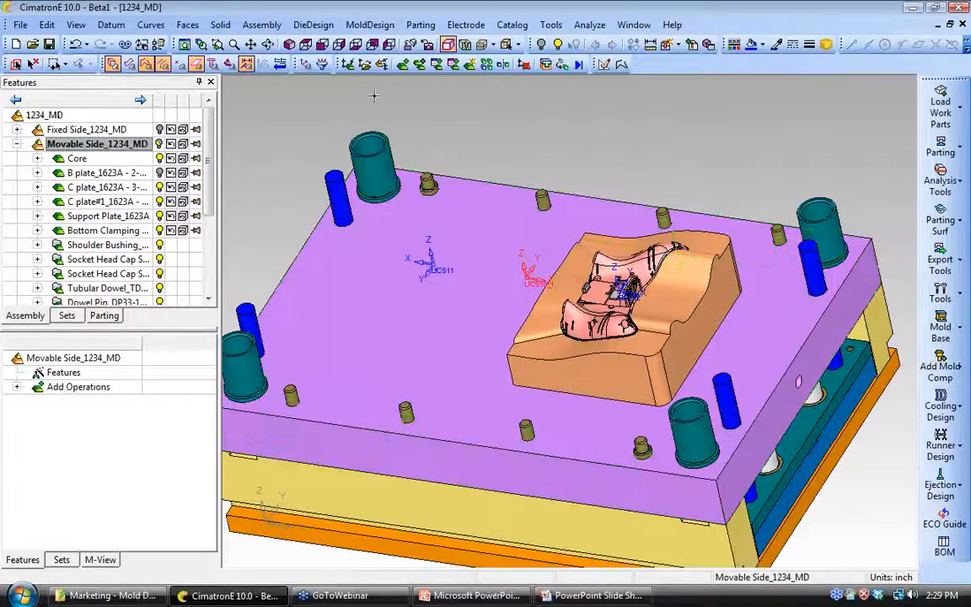
{"action": "left_click", "coordinate": [262, 24]}
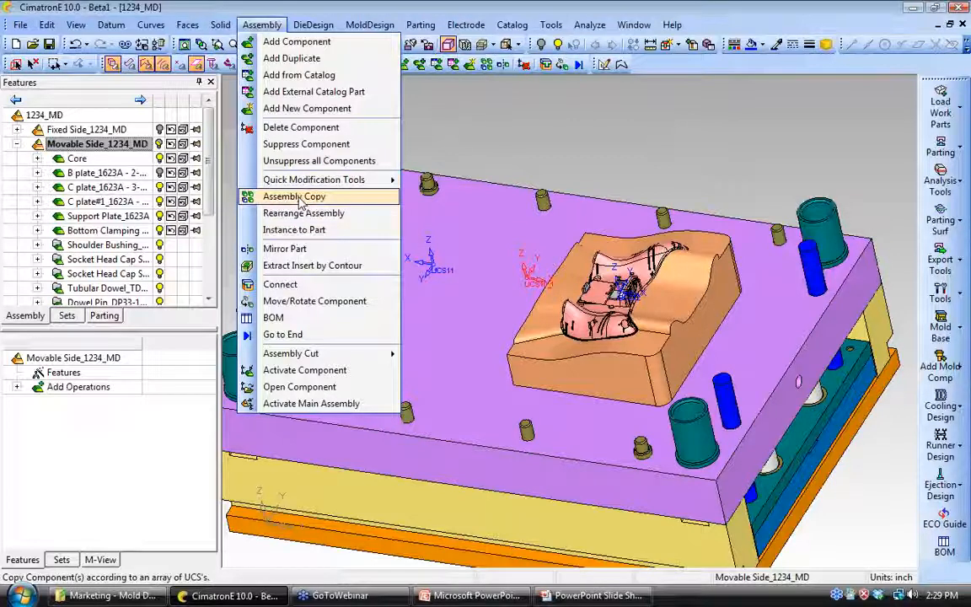
{"action": "left_click", "coordinate": [294, 197]}
{"action": "left_click", "coordinate": [543, 366]}
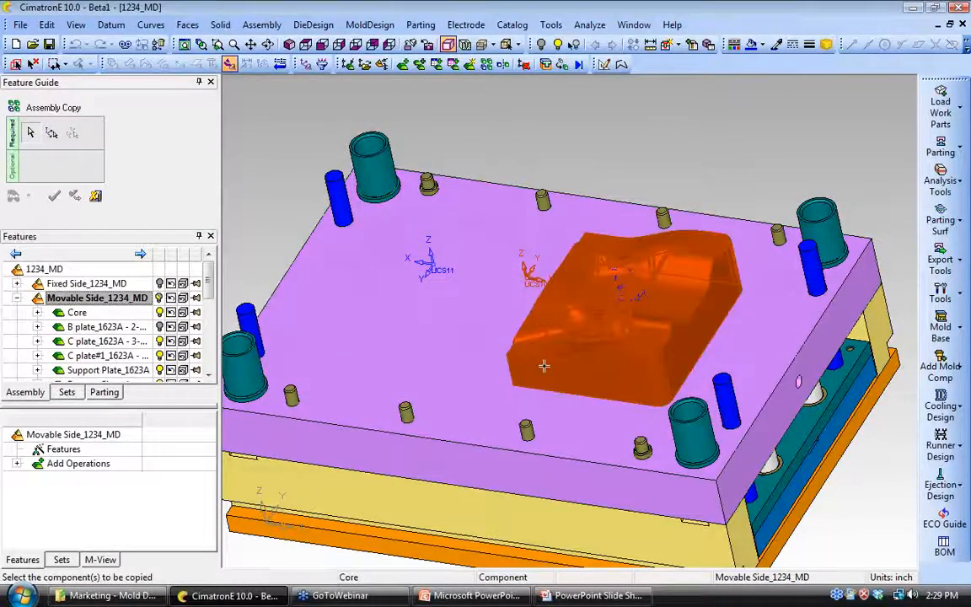
{"action": "middle_click", "coordinate": [545, 365]}
{"action": "left_click", "coordinate": [624, 289]}
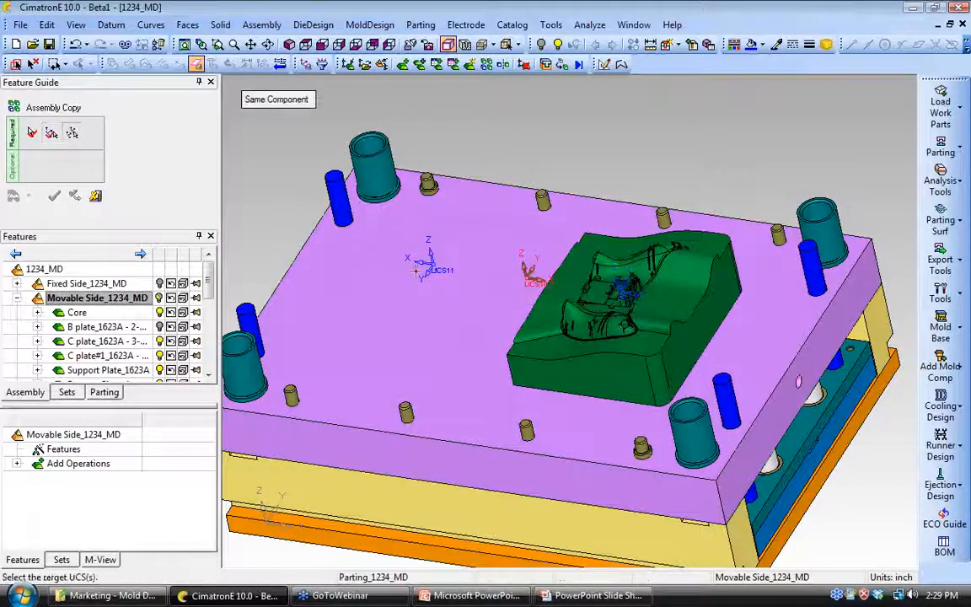
{"action": "left_click", "coordinate": [426, 265]}
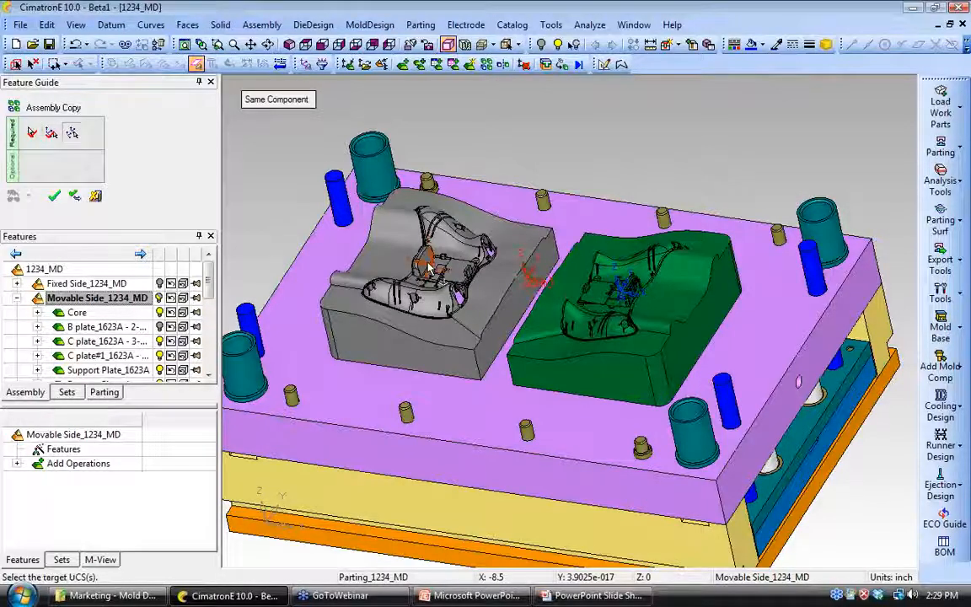
{"action": "right_click_drag", "start_coordinate": [462, 337], "coordinate": [464, 310], "text": "ctrl"}
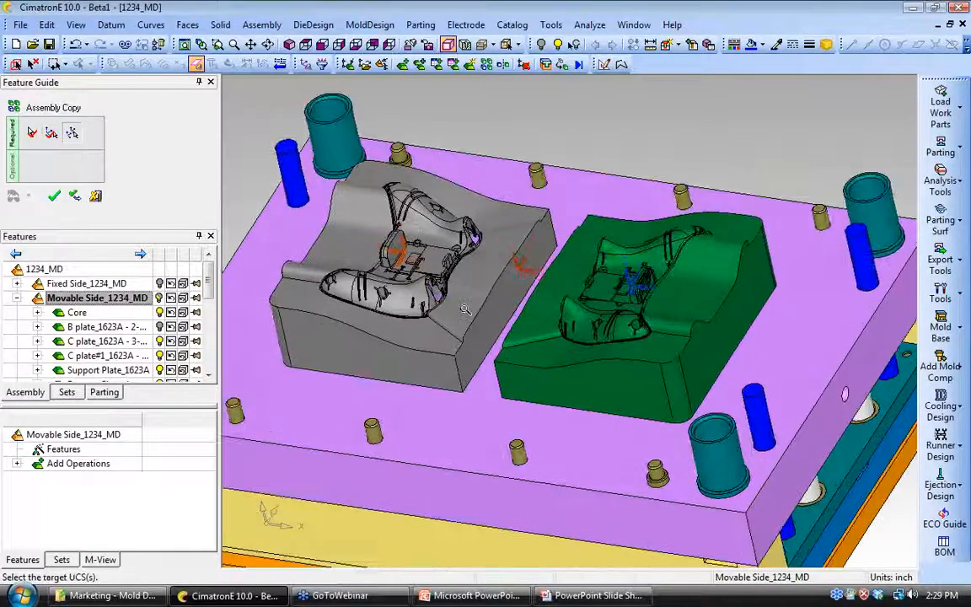
{"action": "left_click", "coordinate": [398, 259]}
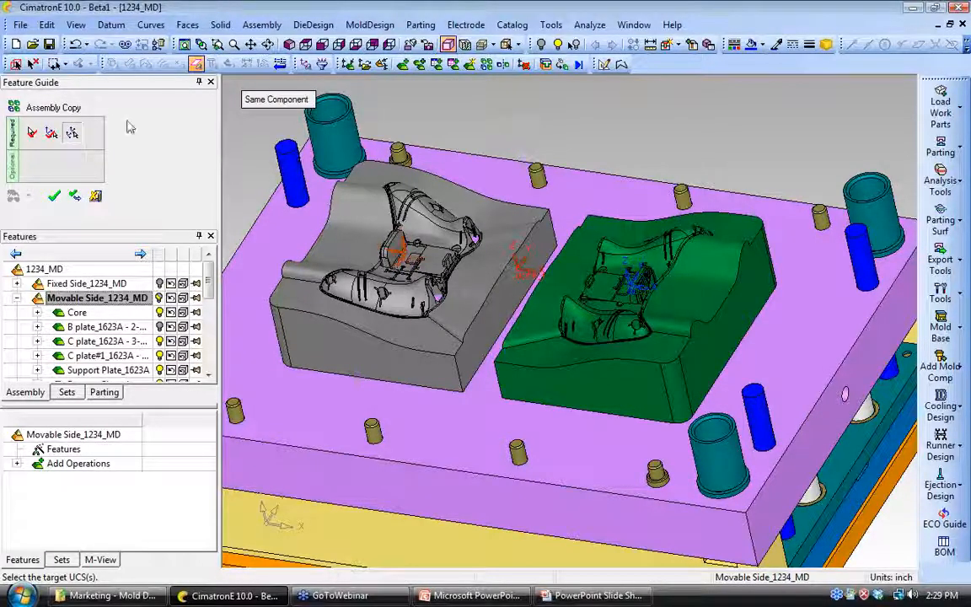
{"action": "left_click", "coordinate": [54, 198]}
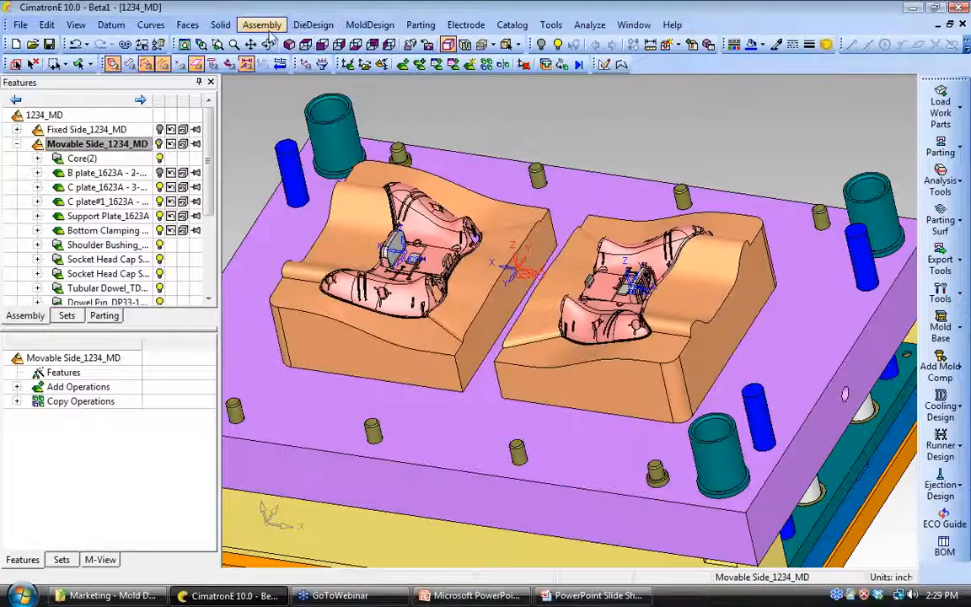
Step: Add a new part component to the Movable Side subassembly and name it "B runner"
{"action": "left_click", "coordinate": [266, 29]}
{"action": "left_click", "coordinate": [430, 108]}
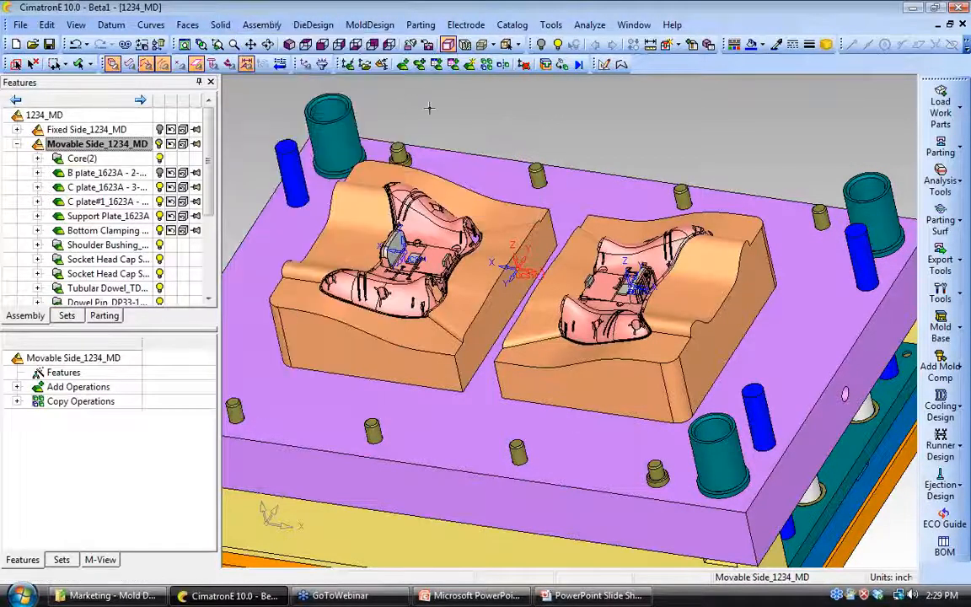
{"action": "left_click", "coordinate": [470, 64]}
{"action": "left_click", "coordinate": [125, 44]}
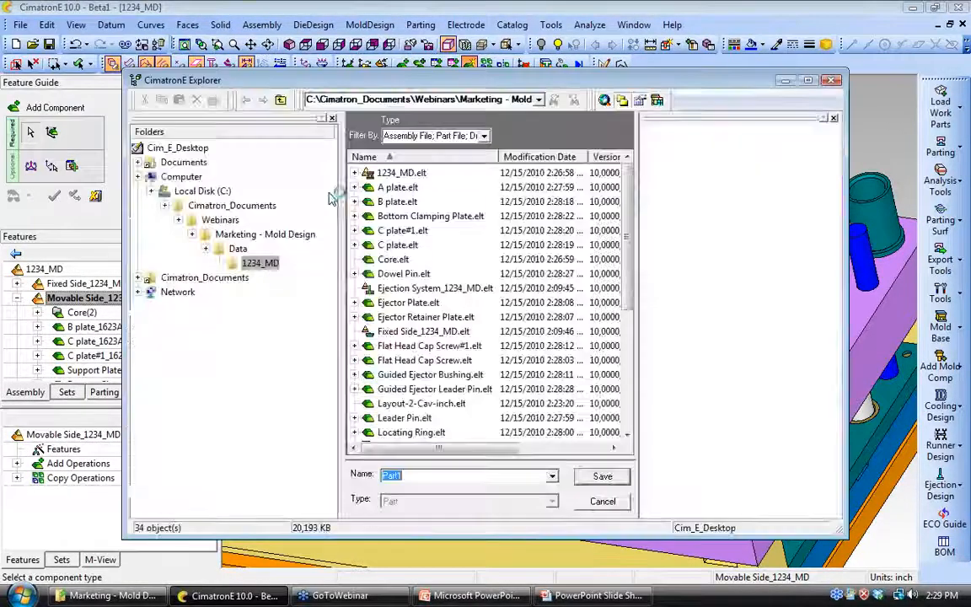
{"action": "type", "text": "B runner"}
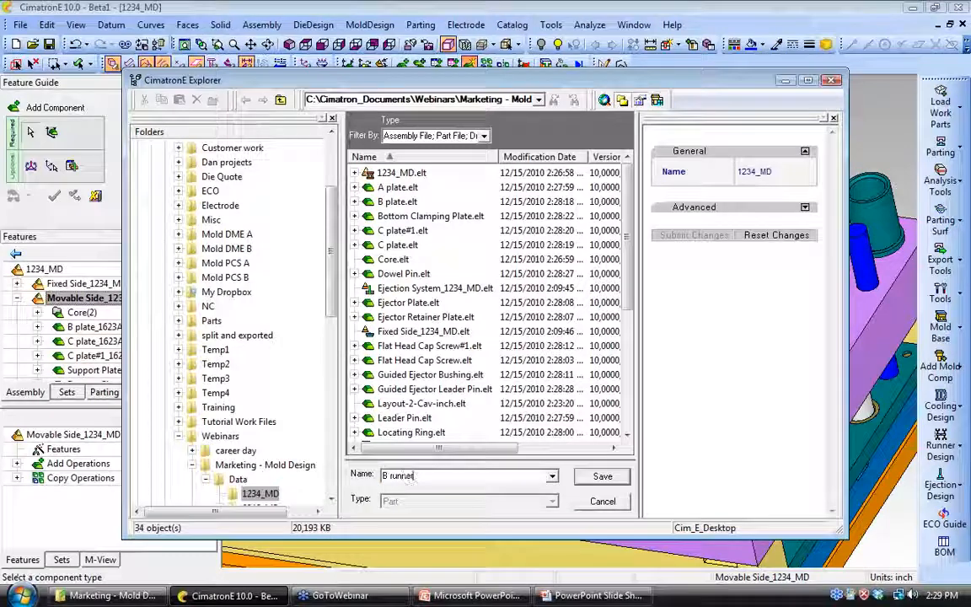
Step: Save the new component of the movable side as B runner and place it on the assembly UCS
{"action": "left_click", "coordinate": [588, 480]}
{"action": "left_click", "coordinate": [296, 100]}
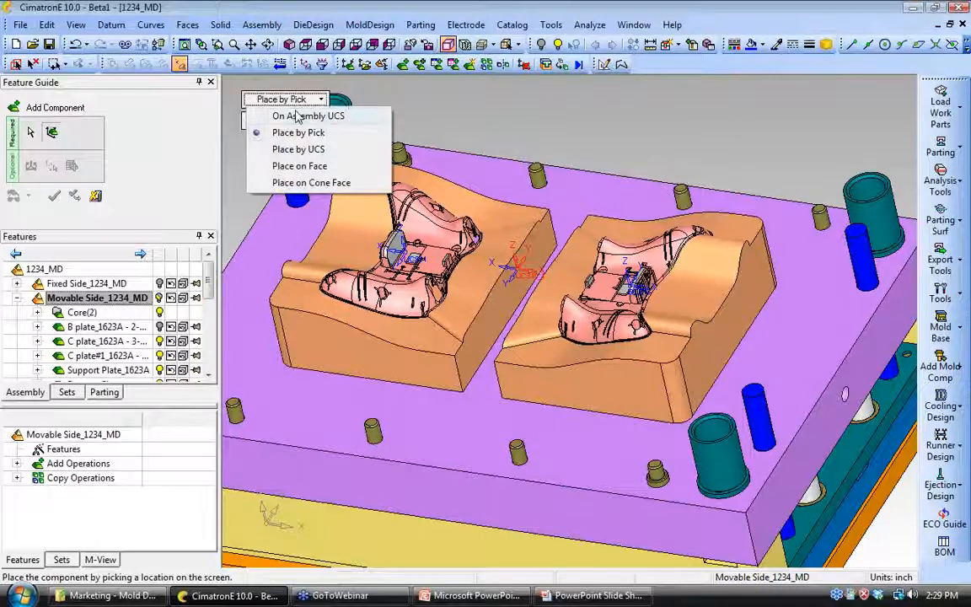
{"action": "left_click", "coordinate": [296, 115]}
{"action": "left_click", "coordinate": [54, 197]}
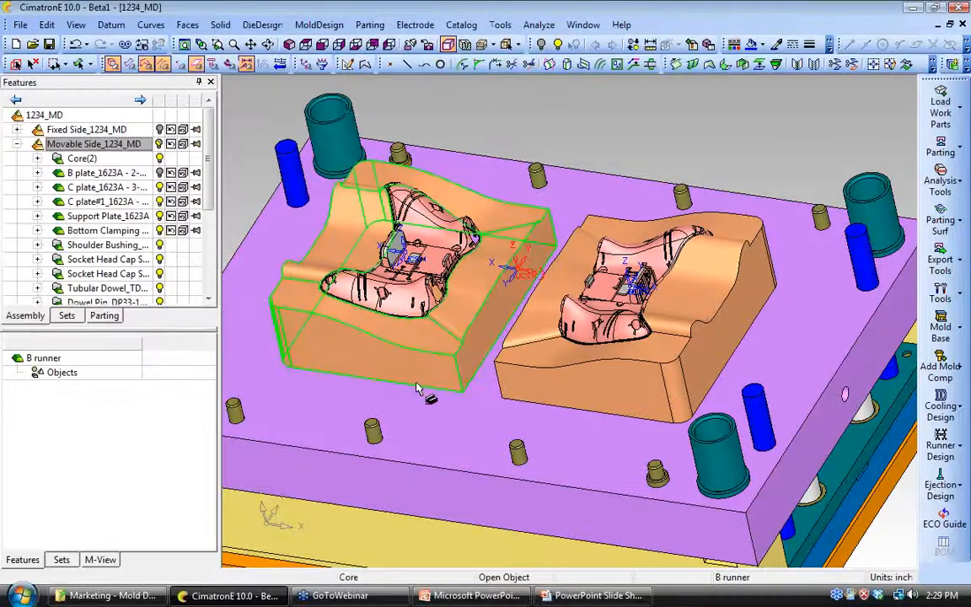
Step: Extrude one core insert's inner side face by reference to the facing side of the other insert, and color the new block green
{"action": "left_click", "coordinate": [220, 24]}
{"action": "mouse_move", "coordinate": [269, 76]}
{"action": "left_click", "coordinate": [364, 77]}
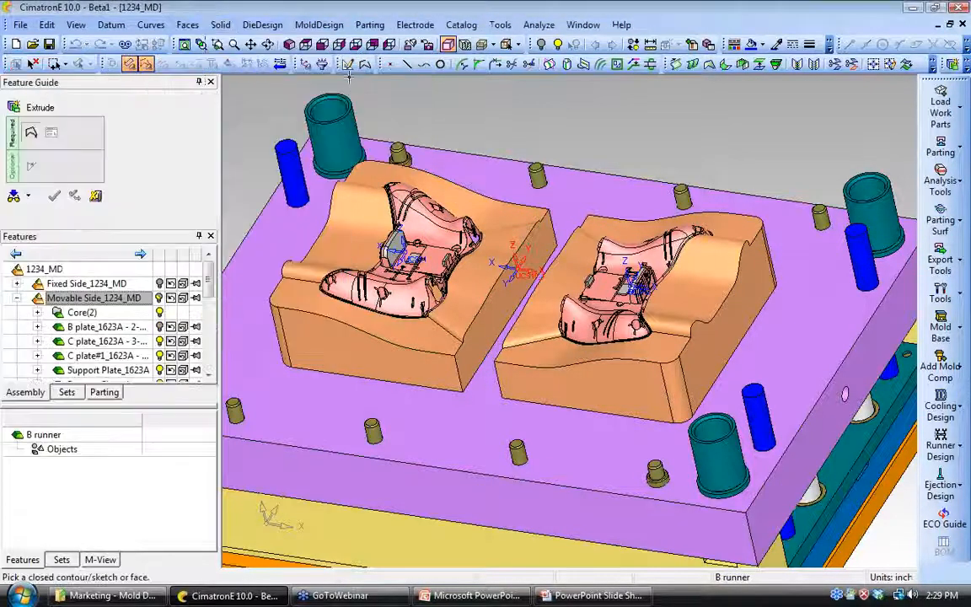
{"action": "left_click", "coordinate": [495, 320]}
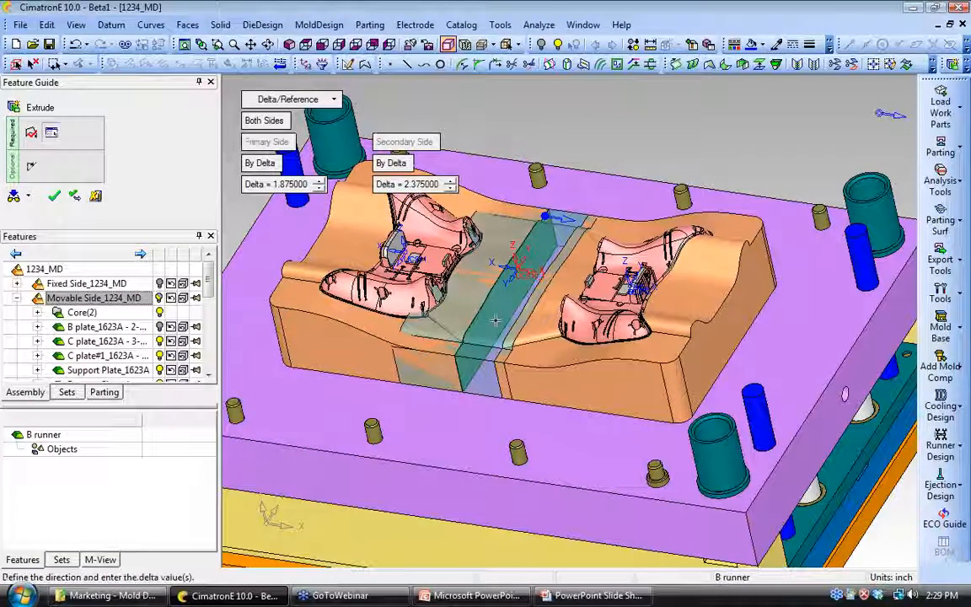
{"action": "left_click", "coordinate": [264, 120]}
{"action": "left_click", "coordinate": [268, 144]}
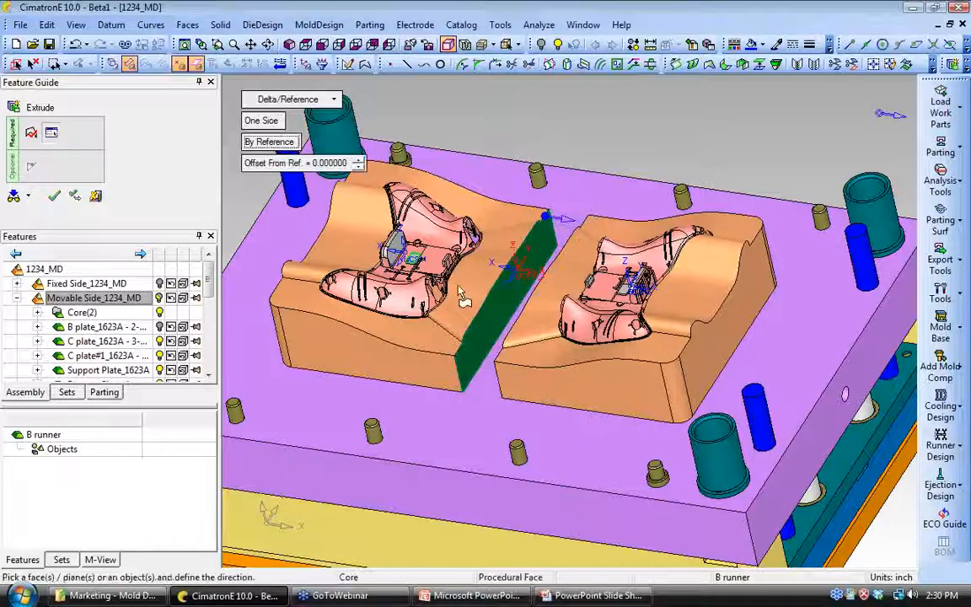
{"action": "left_click_drag", "start_coordinate": [548, 295], "coordinate": [685, 329], "text": "ctrl"}
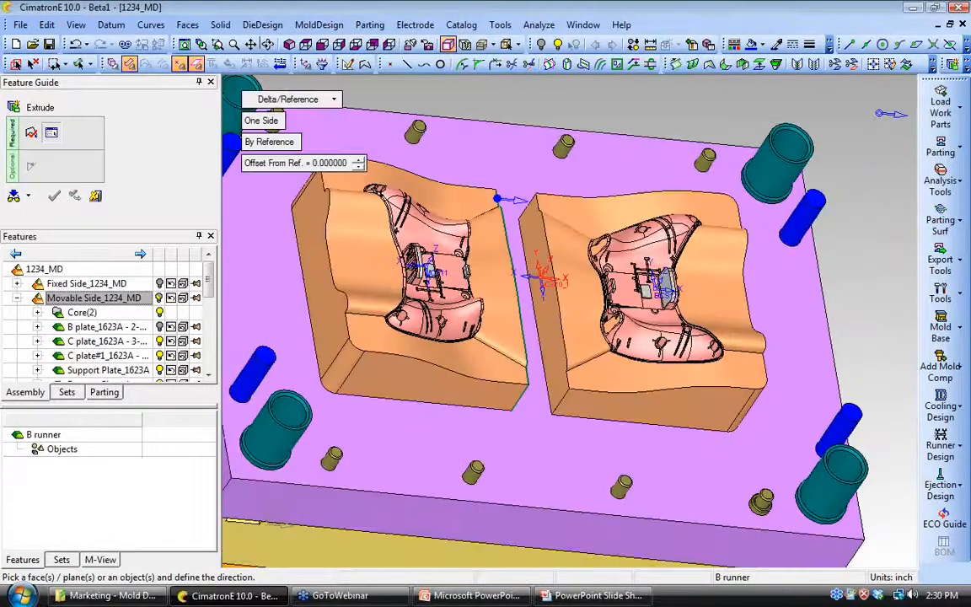
{"action": "scroll", "coordinate": [544, 335], "scroll_direction": "up", "scroll_amount": 2}
{"action": "left_click", "coordinate": [544, 335]}
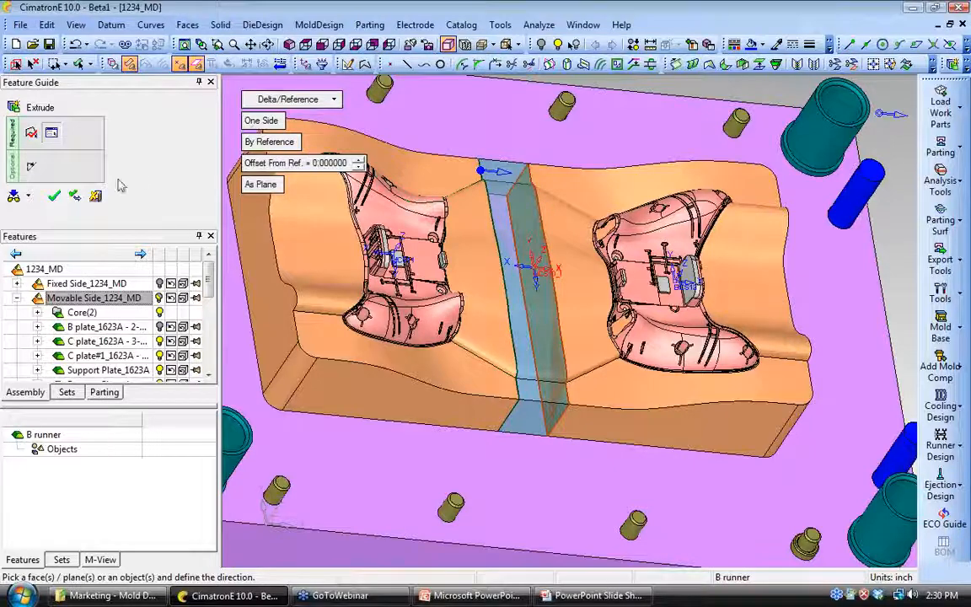
{"action": "left_click", "coordinate": [54, 196]}
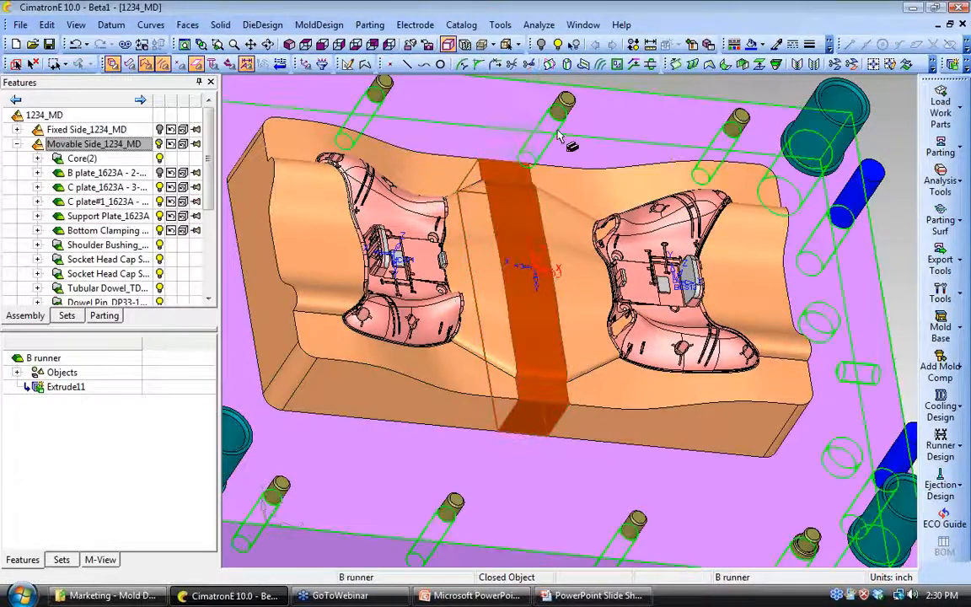
{"action": "left_click", "coordinate": [753, 45]}
{"action": "left_click", "coordinate": [807, 95]}
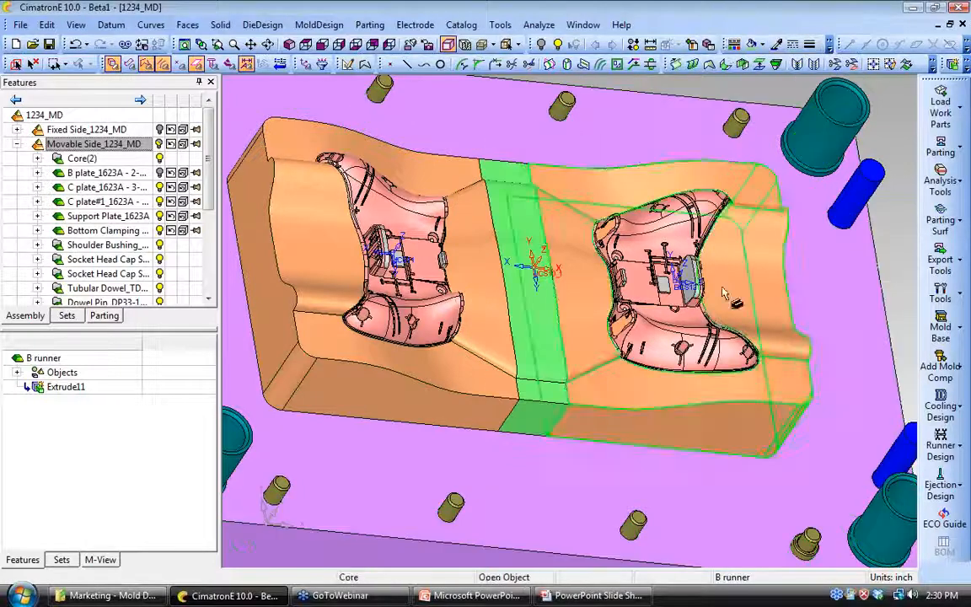
Step: Hide all components other than Core(2) and activate the B plate
{"action": "middle_click_drag", "start_coordinate": [637, 346], "coordinate": [278, 181]}
{"action": "right_click", "coordinate": [99, 160]}
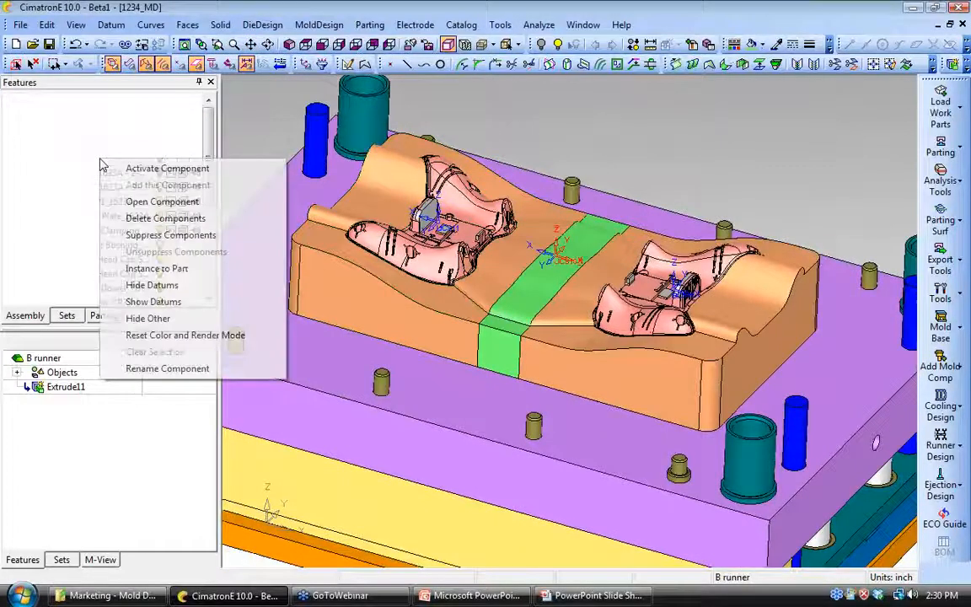
{"action": "left_click", "coordinate": [168, 317]}
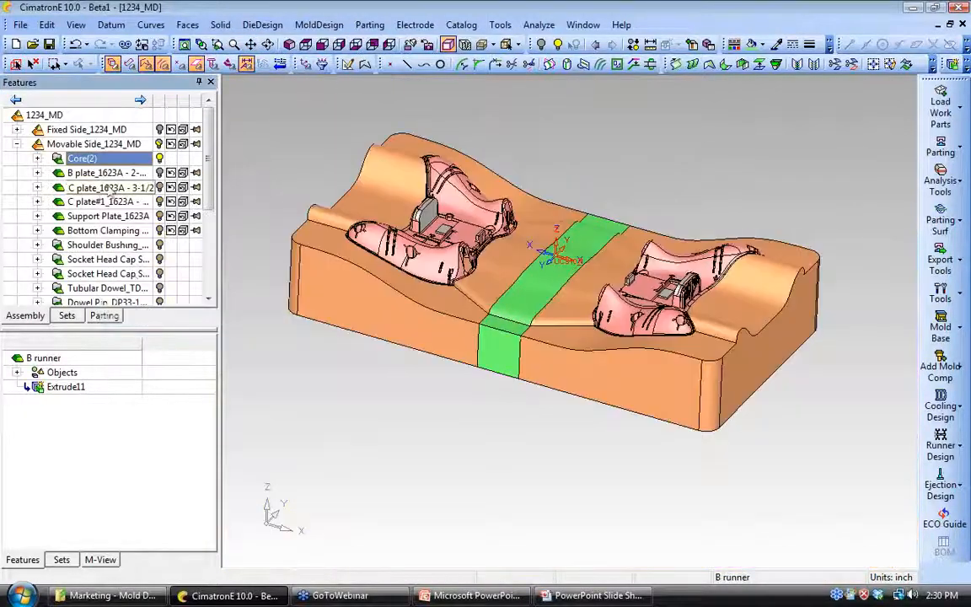
{"action": "double_click", "coordinate": [108, 173]}
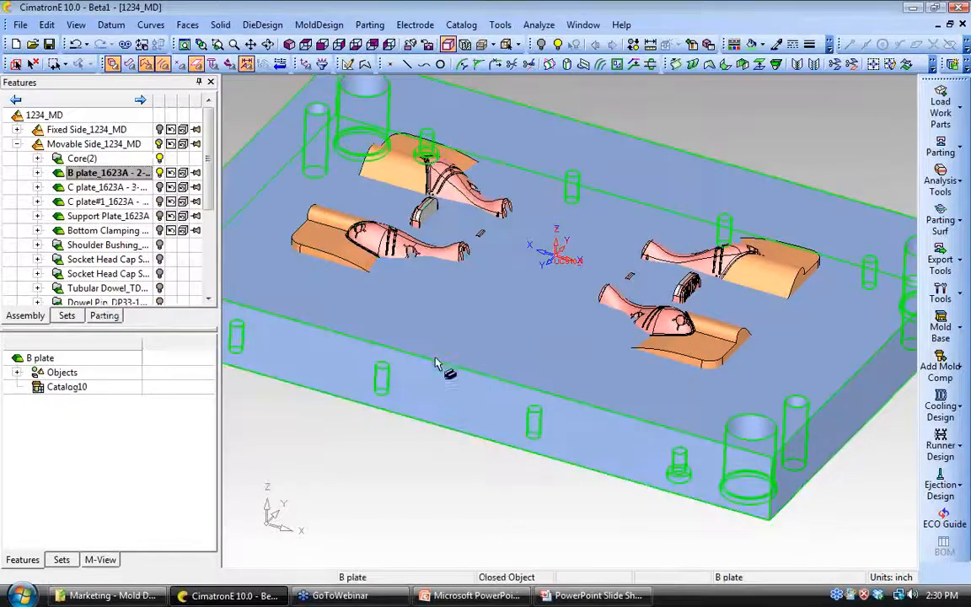
Step: Create a closed chain composite curve around the combined bottom outline of the core inserts and runner block, as seen from beneath the B plate
{"action": "middle_click_drag", "start_coordinate": [468, 332], "coordinate": [451, 362]}
{"action": "middle_click_drag", "start_coordinate": [506, 379], "coordinate": [452, 153]}
{"action": "middle_click_drag", "start_coordinate": [353, 402], "coordinate": [537, 288], "text": "ctrl"}
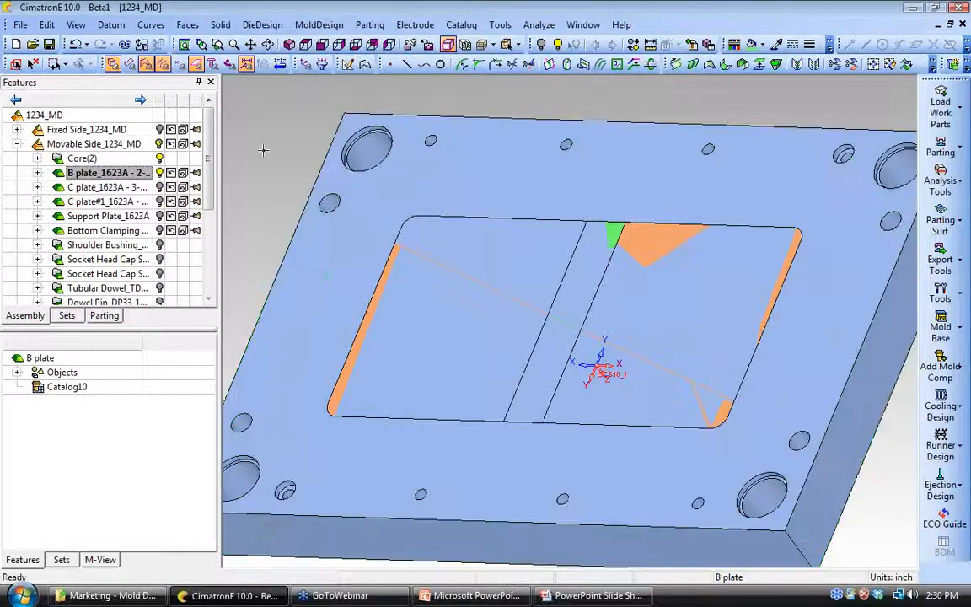
{"action": "left_click", "coordinate": [366, 67]}
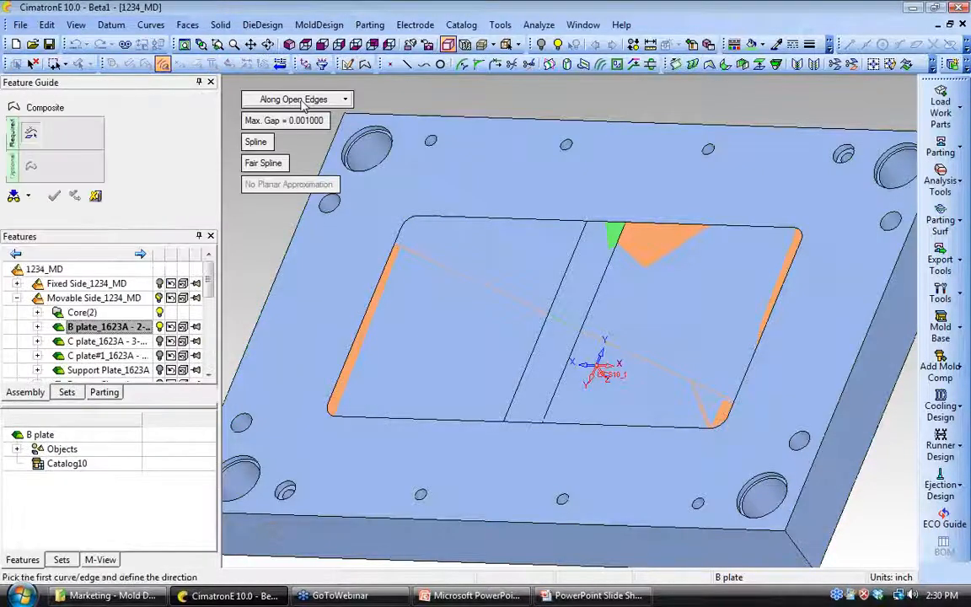
{"action": "left_click", "coordinate": [291, 100]}
{"action": "left_click", "coordinate": [279, 117]}
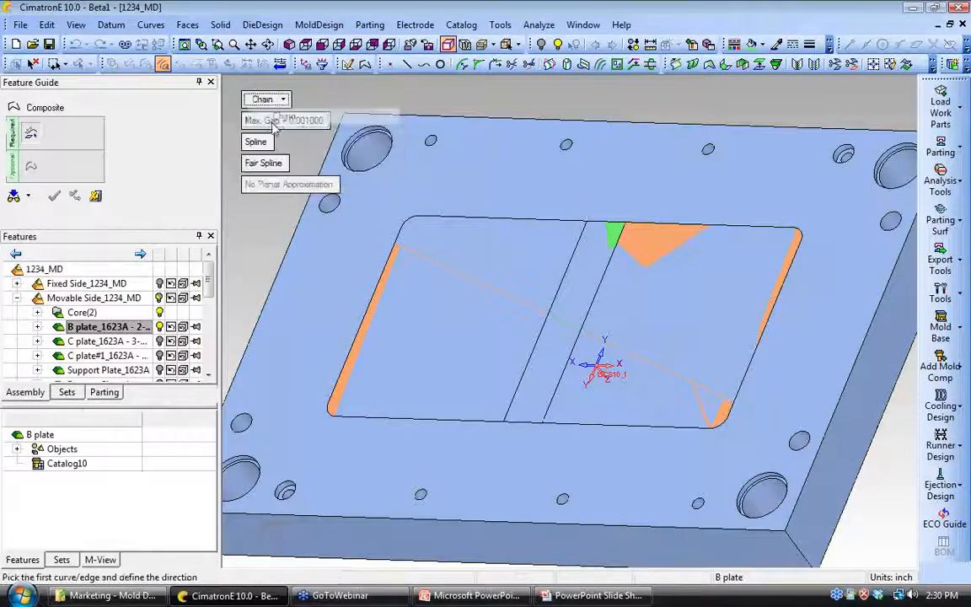
{"action": "left_click", "coordinate": [471, 218]}
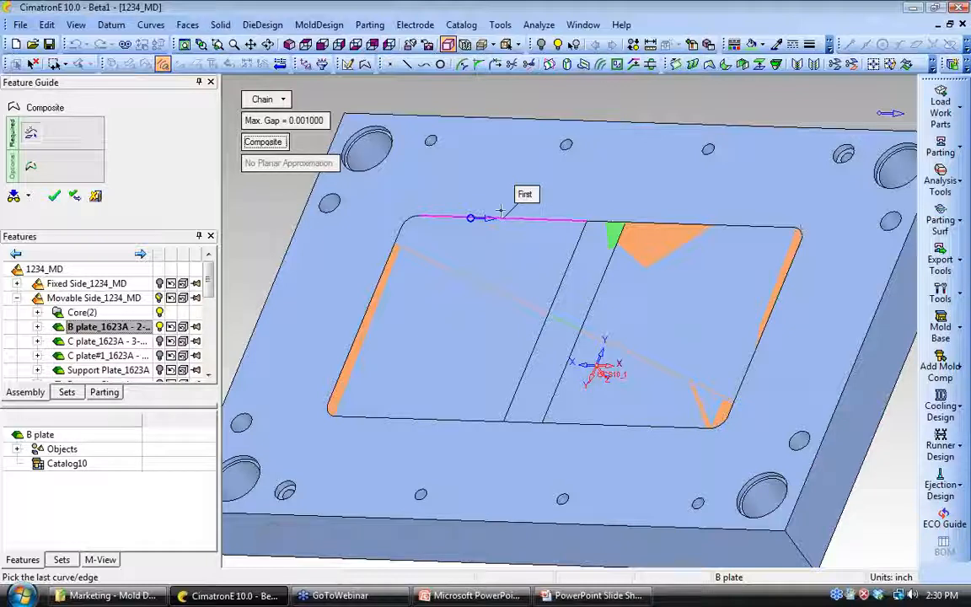
{"action": "left_click", "coordinate": [422, 420]}
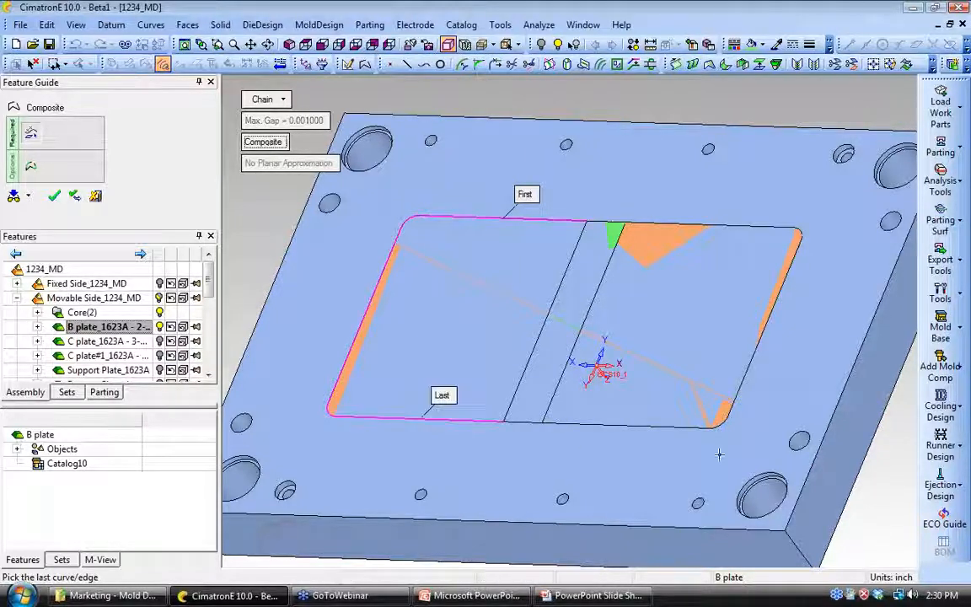
{"action": "left_click", "coordinate": [748, 377]}
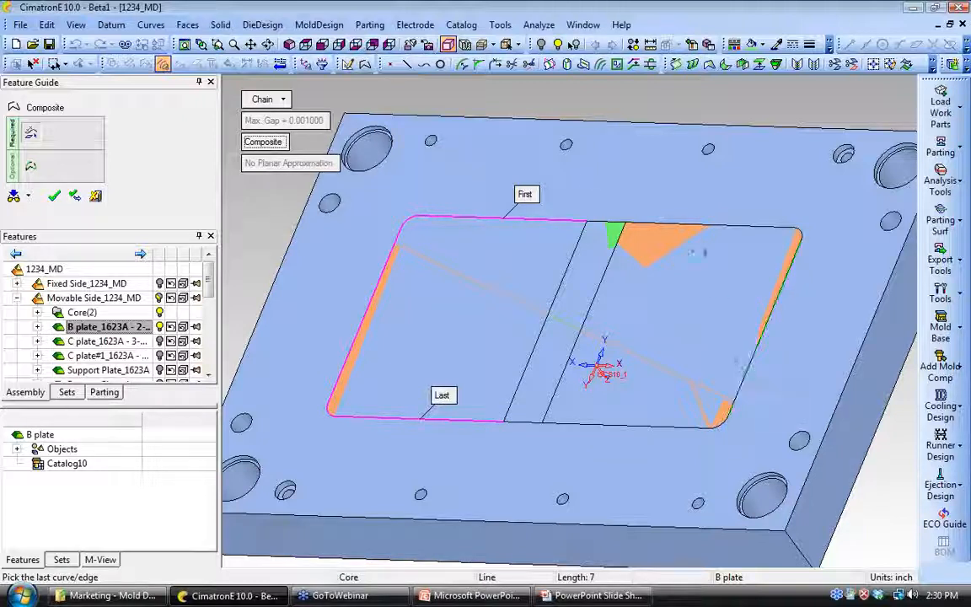
{"action": "left_click", "coordinate": [599, 221]}
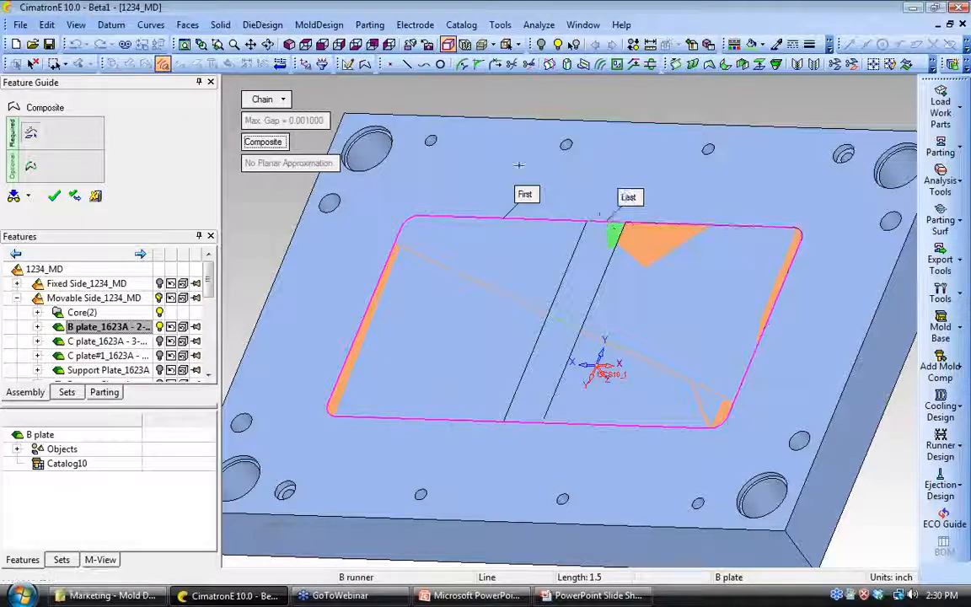
{"action": "left_click", "coordinate": [440, 104]}
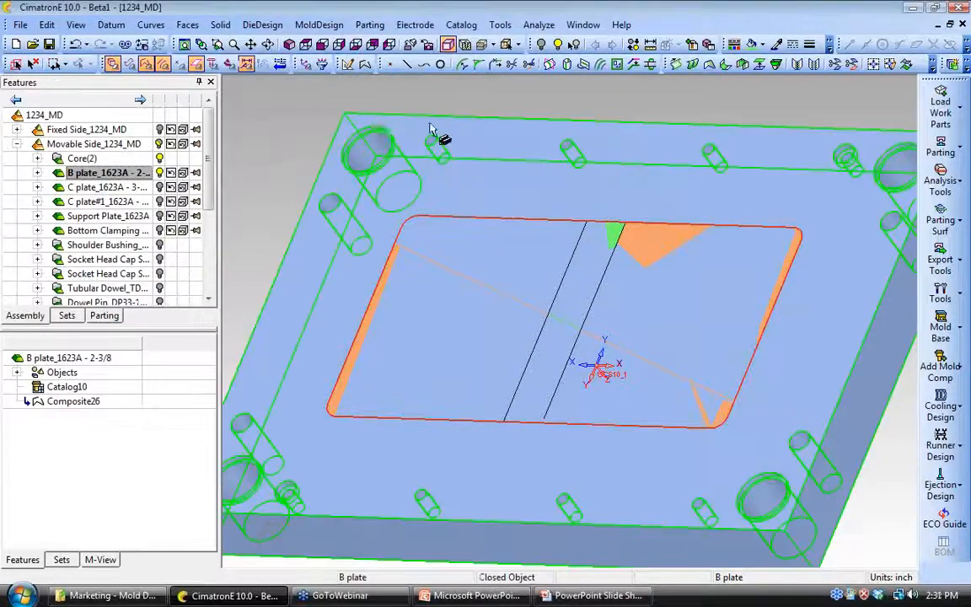
Step: Cut the insert pocket through the B plate by removing an extrusion of the composite curve
{"action": "right_click", "coordinate": [265, 115]}
{"action": "left_click", "coordinate": [295, 86]}
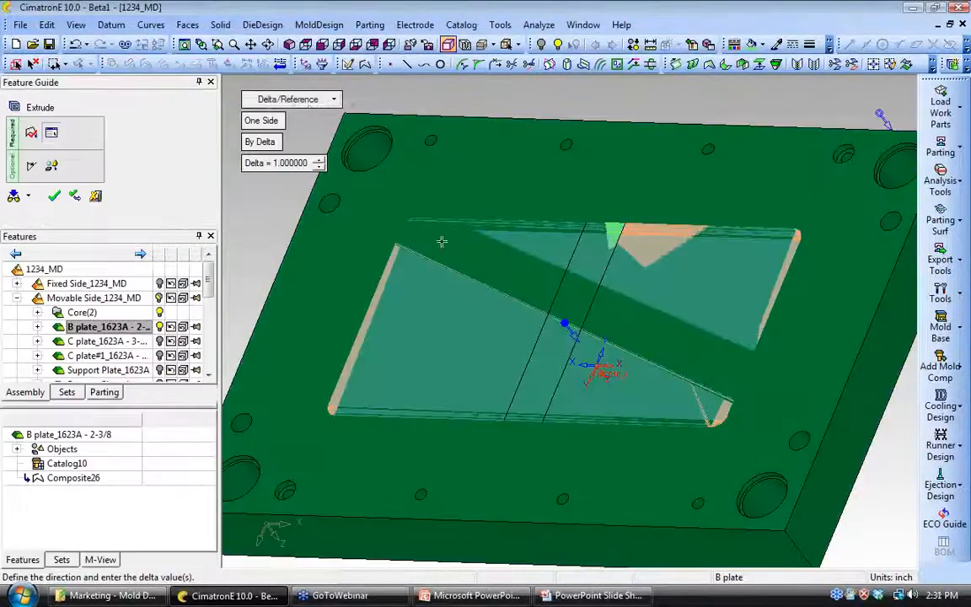
{"action": "left_click", "coordinate": [310, 101]}
{"action": "left_click", "coordinate": [291, 163]}
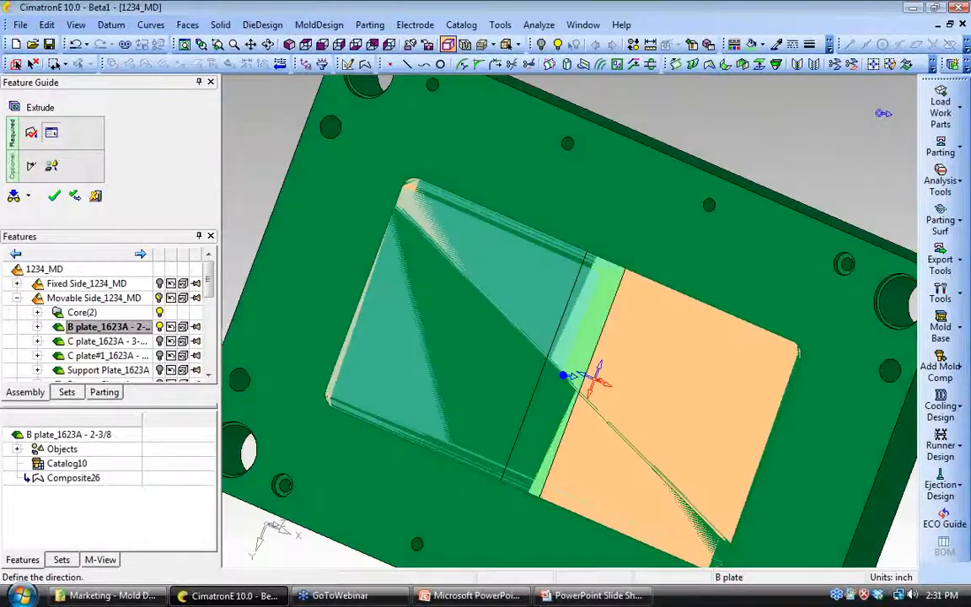
{"action": "middle_click_drag", "start_coordinate": [540, 354], "coordinate": [698, 239]}
{"action": "left_click", "coordinate": [54, 196]}
{"action": "scroll", "coordinate": [495, 314], "scroll_direction": "up", "scroll_amount": 3}
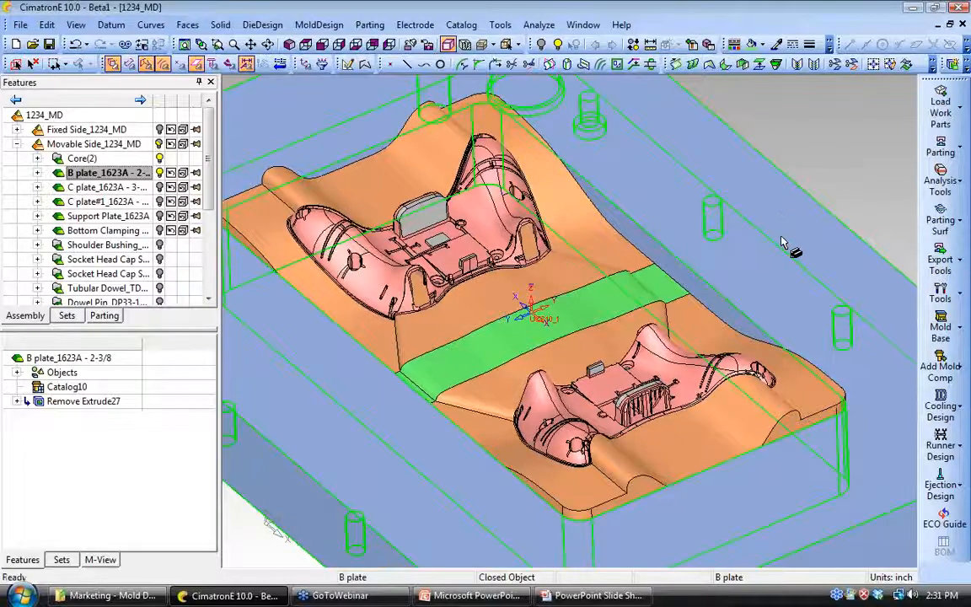
Step: Create a runner design plane parallel to the B plate pocket's long side wall, positioned by point at the central UCS origin
{"action": "middle_click_drag", "start_coordinate": [531, 320], "coordinate": [774, 215]}
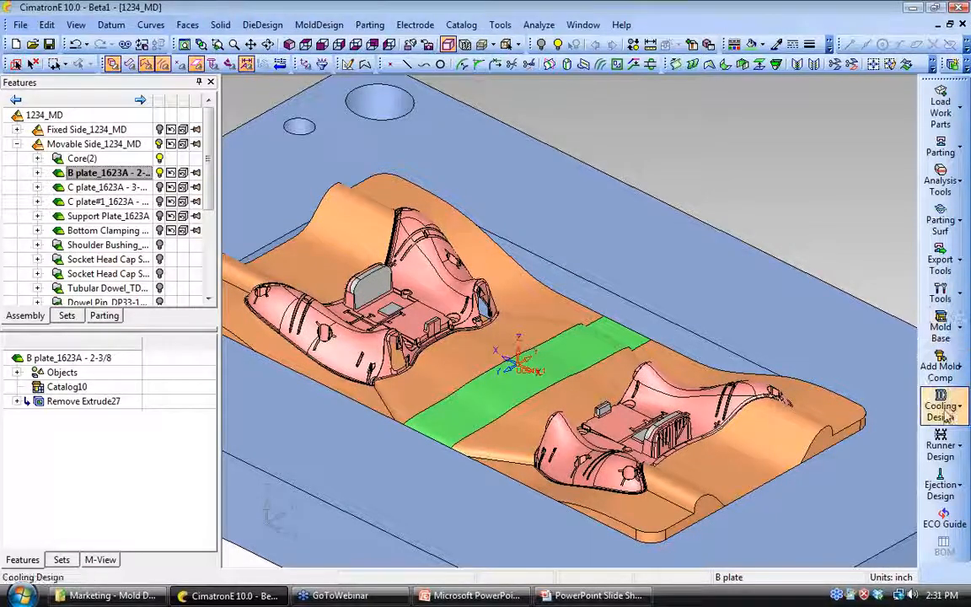
{"action": "left_click", "coordinate": [946, 453]}
{"action": "left_click", "coordinate": [863, 435]}
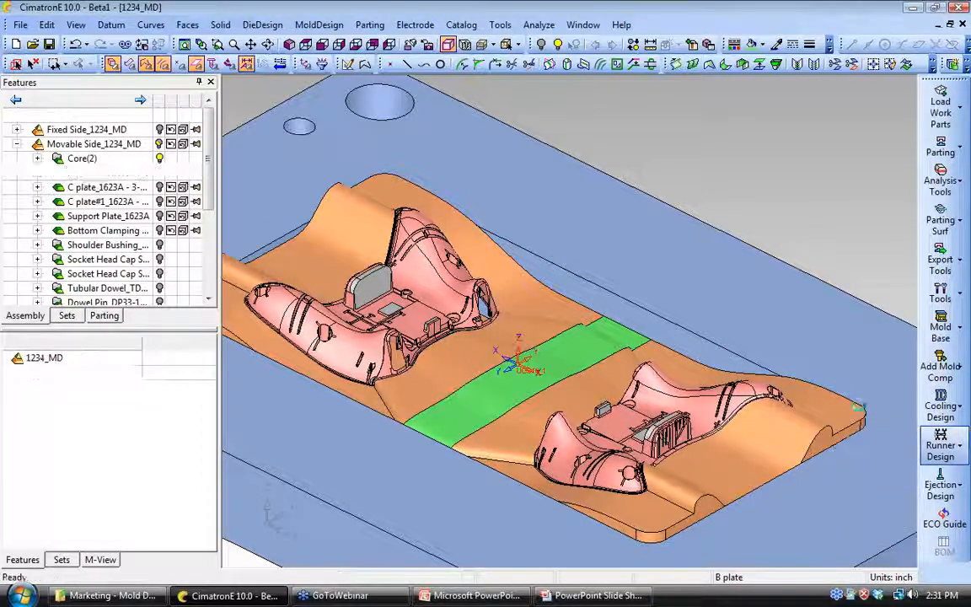
{"action": "left_click", "coordinate": [598, 316]}
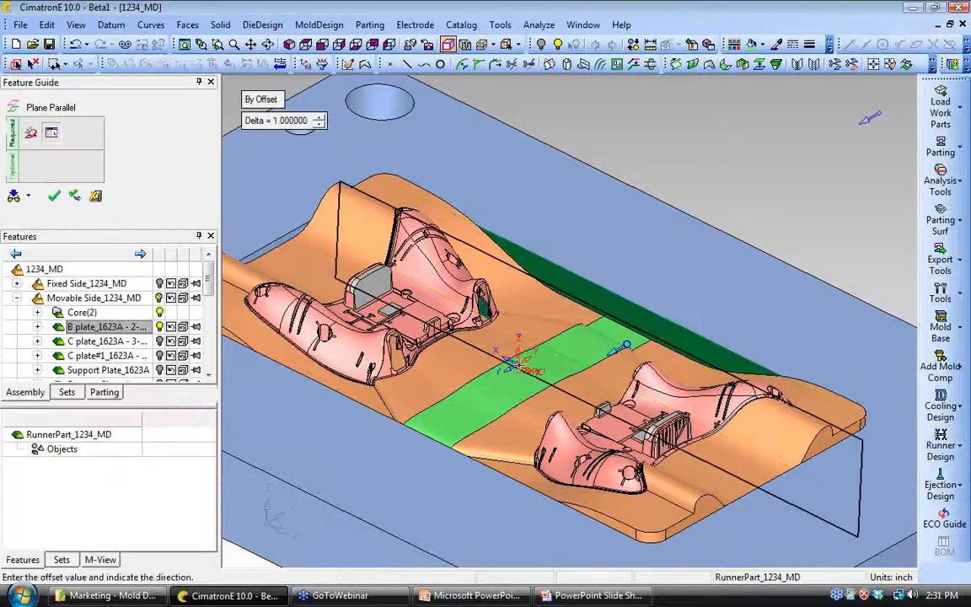
{"action": "left_click", "coordinate": [262, 100]}
{"action": "left_click", "coordinate": [518, 371]}
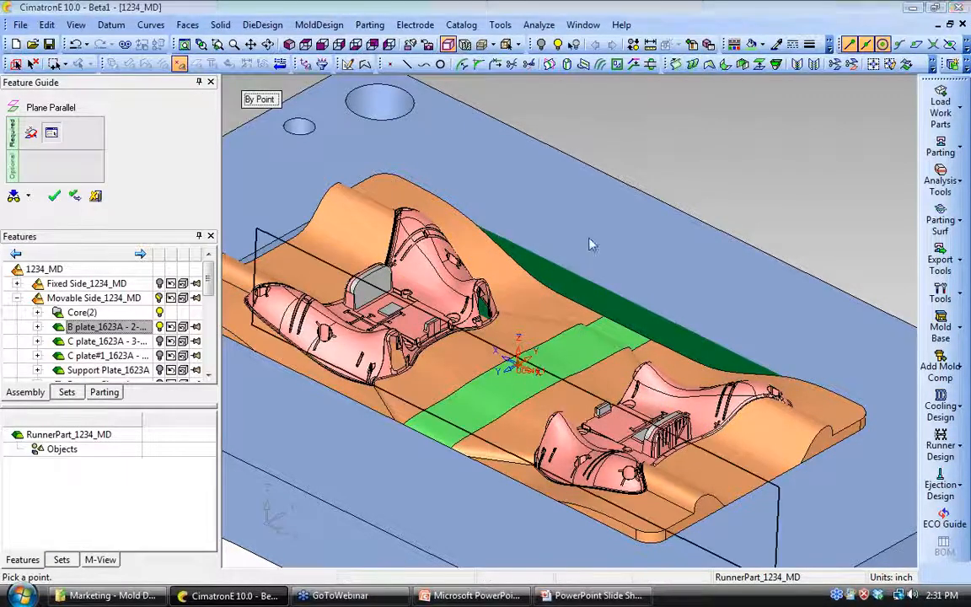
Step: Start a runner pattern sketch on the parallel plane and draw a straight line about 3.2 inches long across the green runner block
{"action": "left_click", "coordinate": [941, 446]}
{"action": "left_click", "coordinate": [884, 453]}
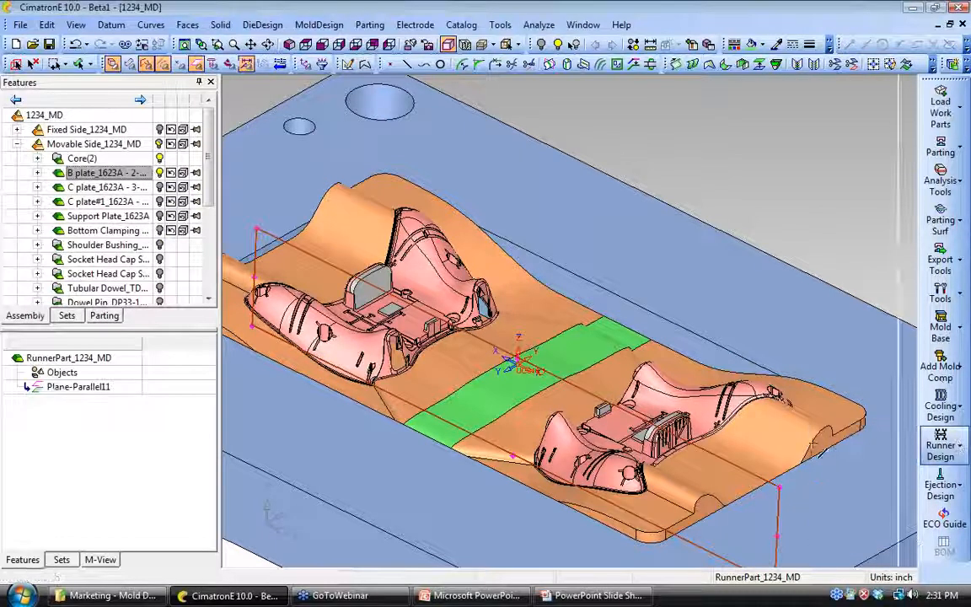
{"action": "scroll", "coordinate": [590, 295], "scroll_direction": "up", "scroll_amount": 3}
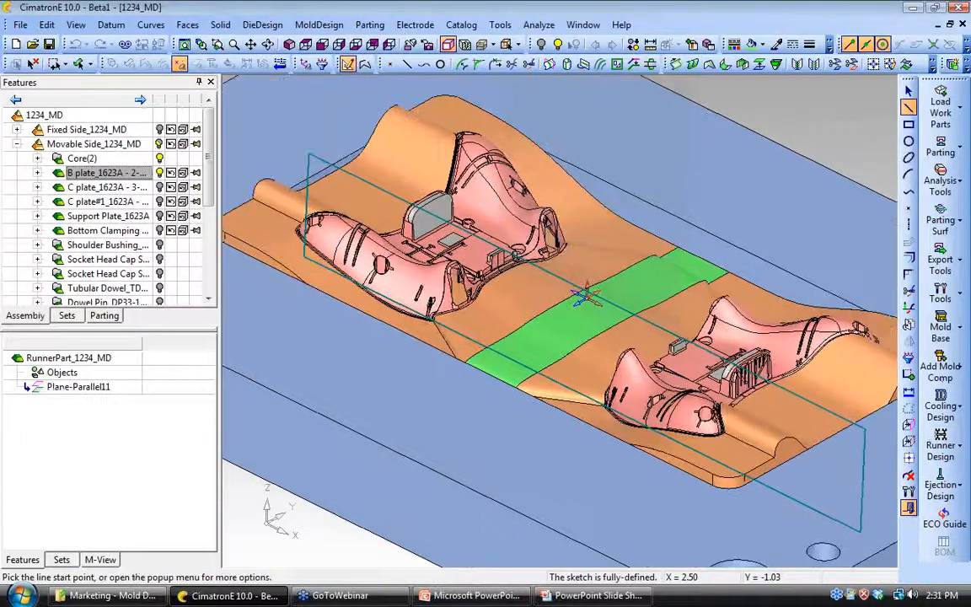
{"action": "left_click", "coordinate": [908, 443]}
{"action": "middle_click", "coordinate": [484, 281]}
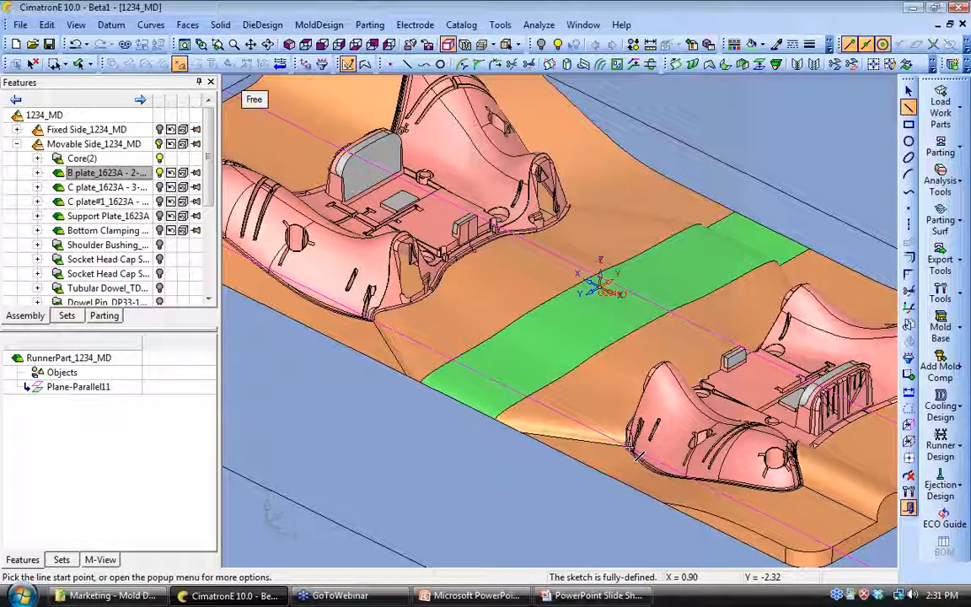
{"action": "scroll", "coordinate": [565, 317], "scroll_direction": "up", "scroll_amount": 1}
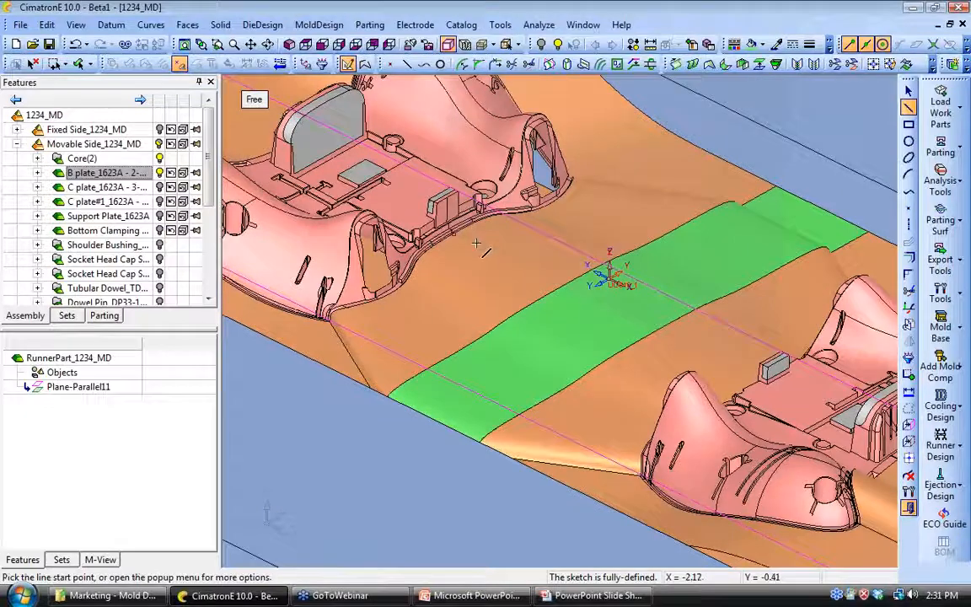
{"action": "left_click", "coordinate": [607, 317]}
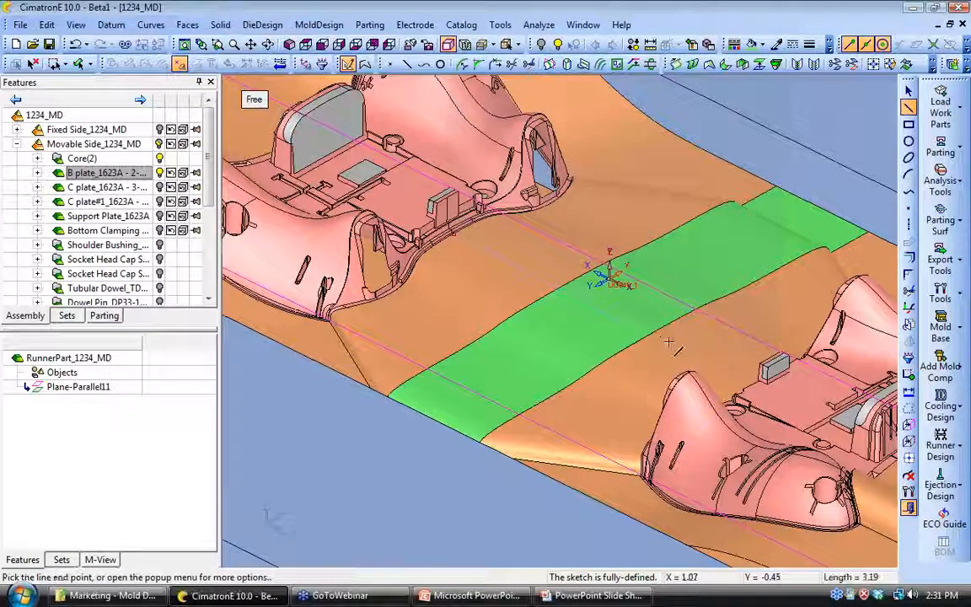
Step: Dimension the distance between the runner line's start point and the adjacent part's edge as 0.4 inch, and finish the sketch
{"action": "right_click", "coordinate": [518, 332]}
{"action": "left_click", "coordinate": [558, 90]}
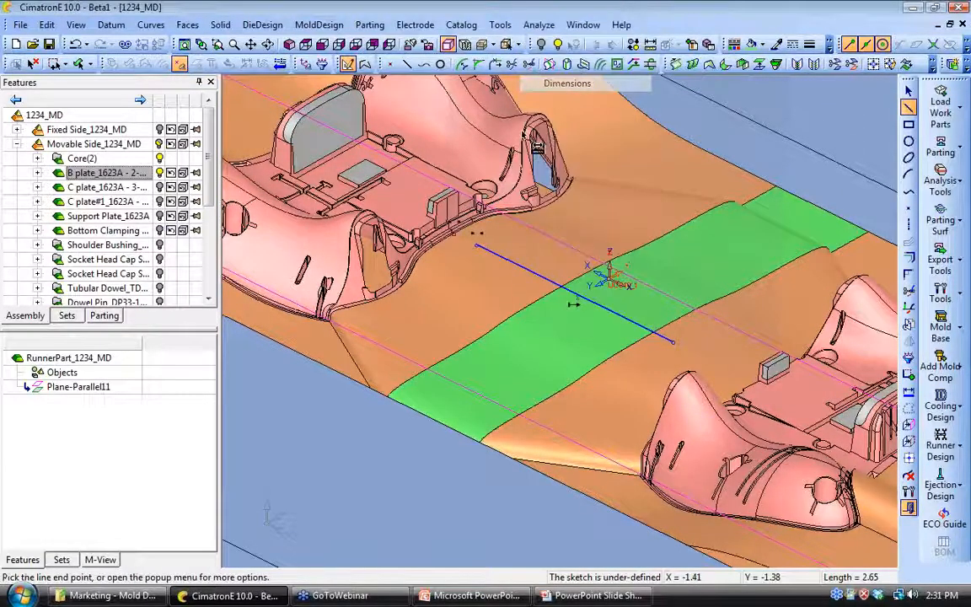
{"action": "left_click", "coordinate": [453, 235]}
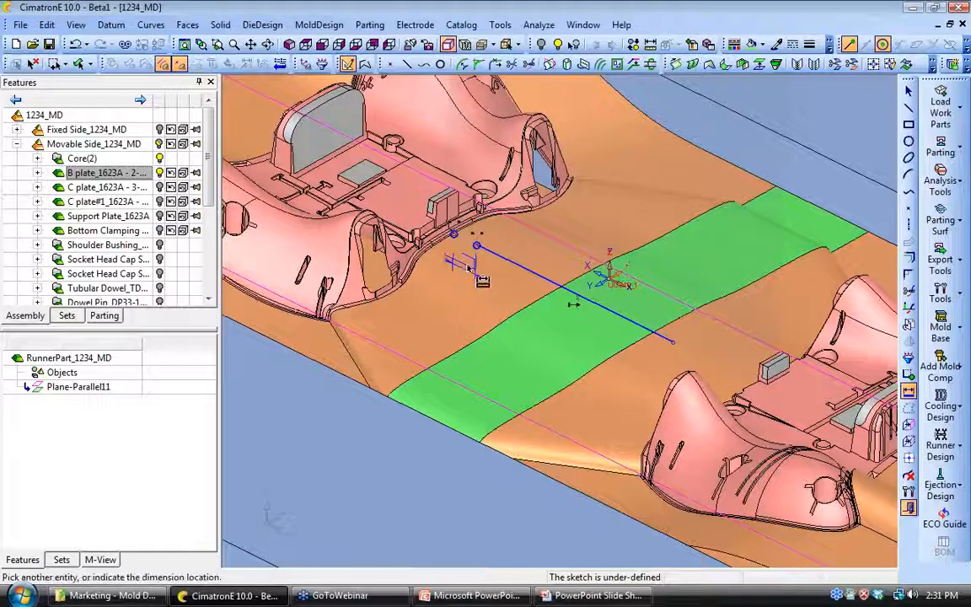
{"action": "left_click", "coordinate": [465, 267]}
{"action": "type", "text": ".4"}
{"action": "key", "text": "Return"}
{"action": "right_click", "coordinate": [581, 376]}
{"action": "left_click", "coordinate": [605, 364]}
Step: Create a runner body along the sketched line with a parabolic cross section, A 0.2, B 0.3, C 10 and R 0.025
{"action": "left_click", "coordinate": [940, 444]}
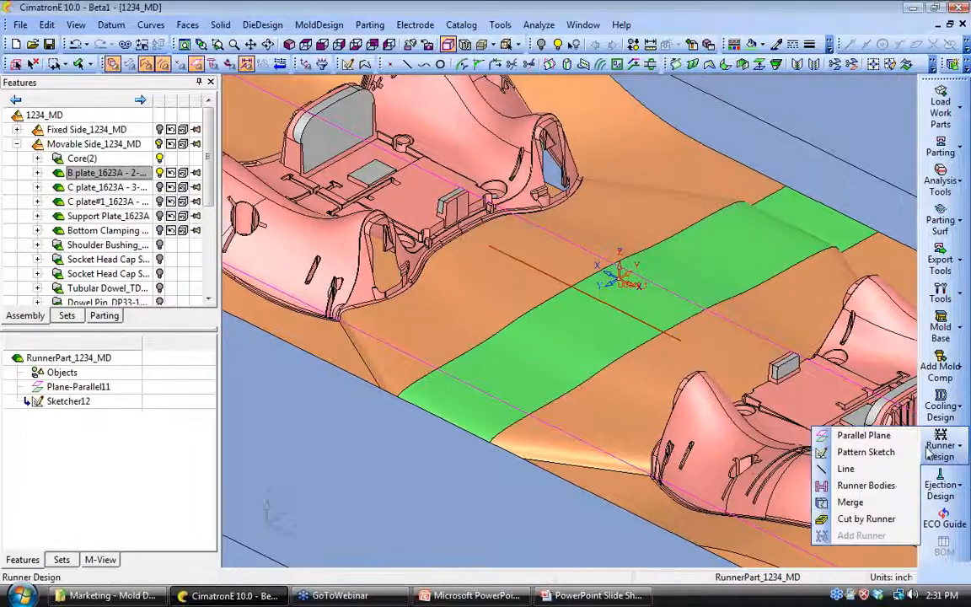
{"action": "left_click", "coordinate": [849, 493]}
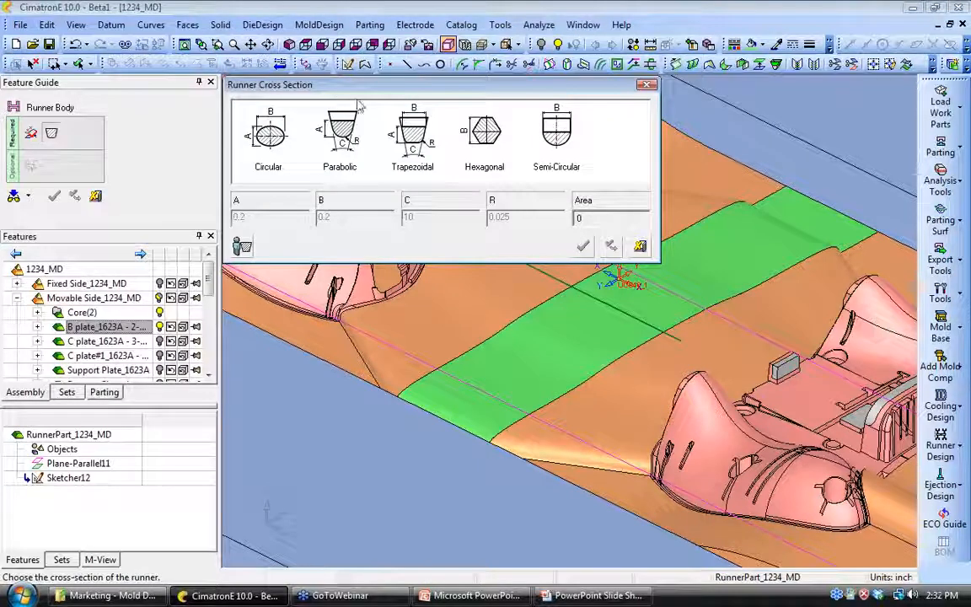
{"action": "left_click_drag", "start_coordinate": [367, 91], "coordinate": [326, 140]}
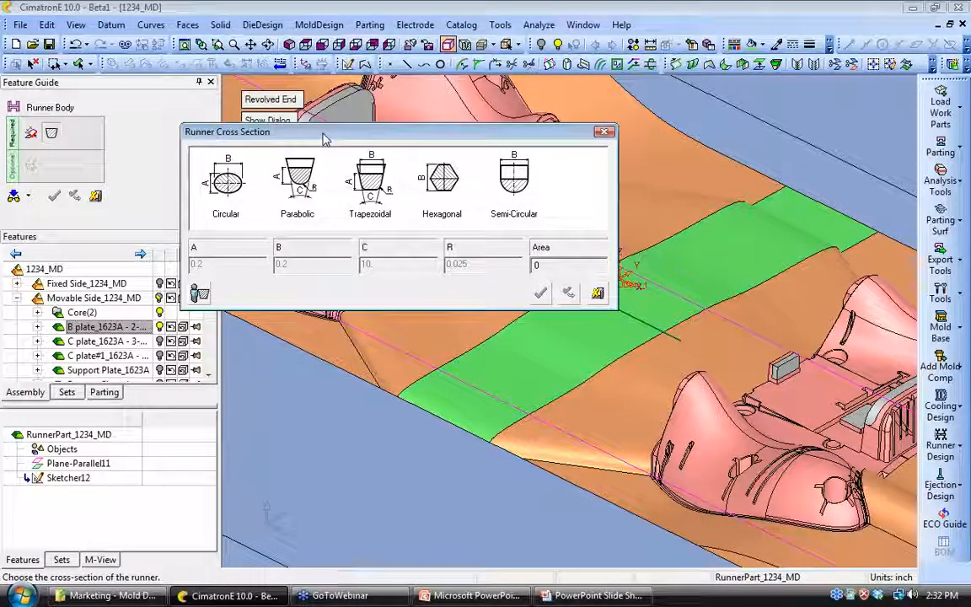
{"action": "left_click", "coordinate": [297, 182]}
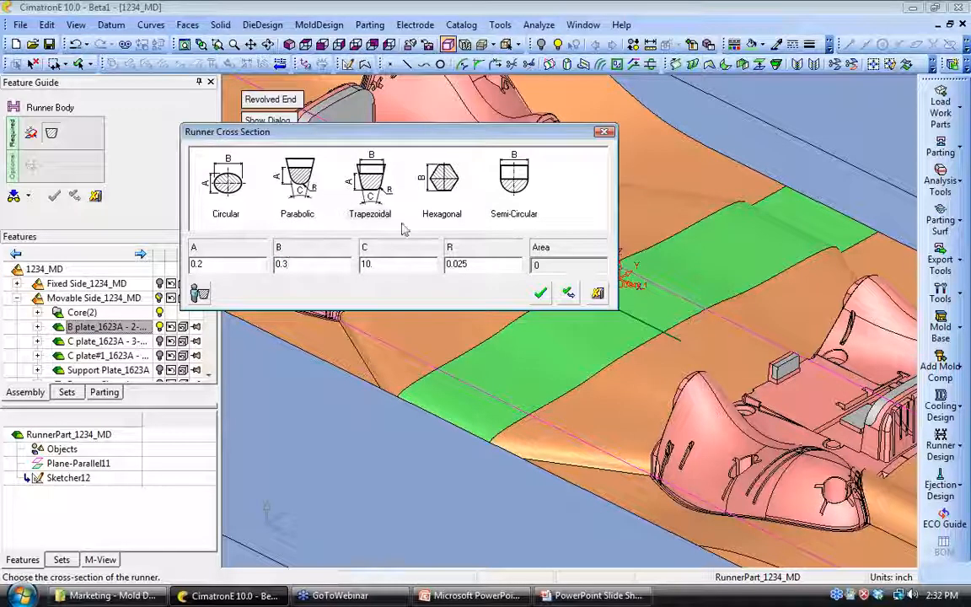
{"action": "left_click", "coordinate": [540, 293]}
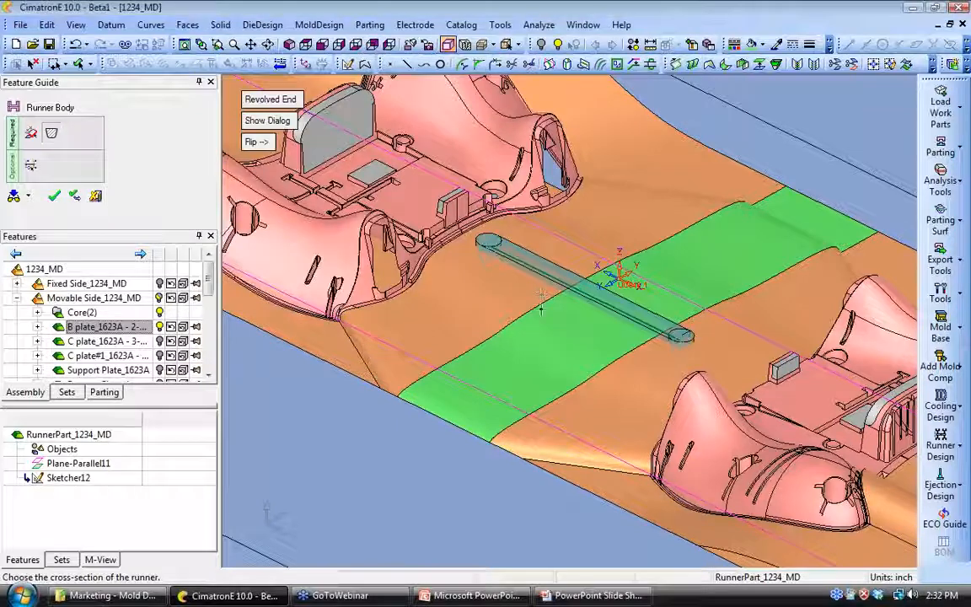
{"action": "left_click", "coordinate": [53, 197]}
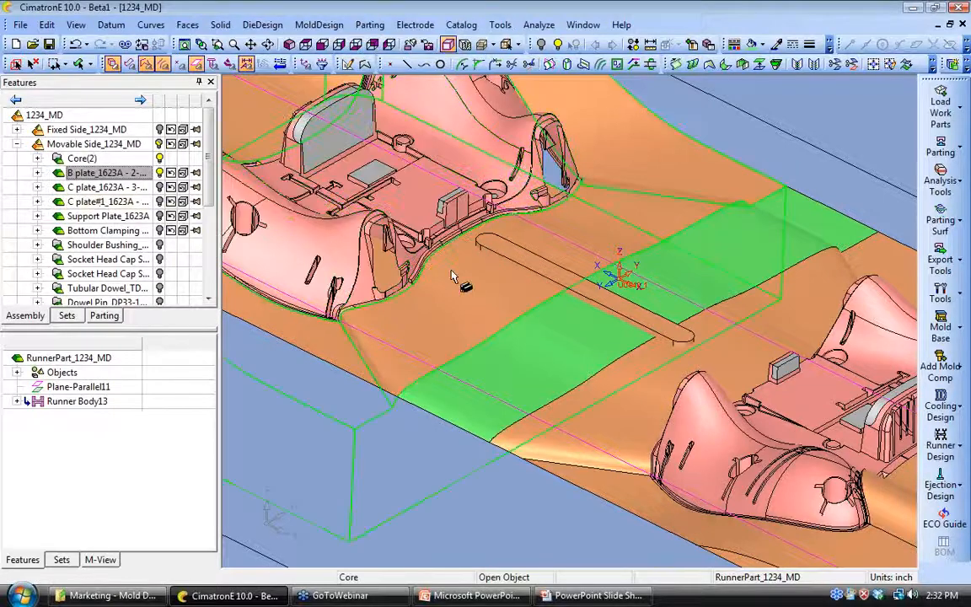
Step: Cut the runner channel into the cores and the green runner block with Cut by Runner
{"action": "scroll", "coordinate": [510, 340], "scroll_direction": "up", "scroll_amount": 5}
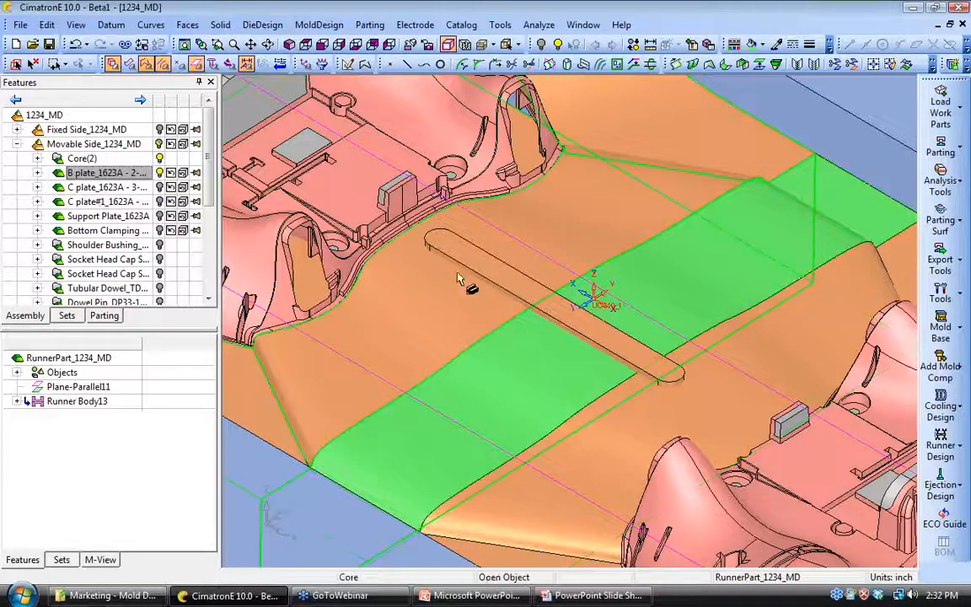
{"action": "left_click", "coordinate": [954, 447]}
{"action": "left_click", "coordinate": [851, 518]}
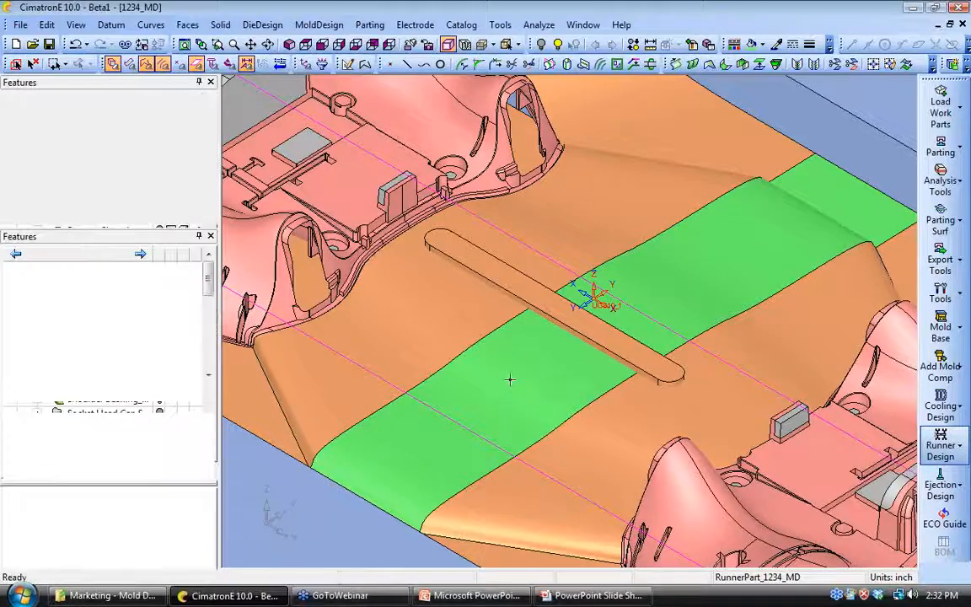
{"action": "left_click", "coordinate": [427, 326]}
{"action": "middle_click", "coordinate": [427, 327]}
{"action": "left_click", "coordinate": [53, 197]}
Step: Hide the RunnerPart_1234_MD component and examine the runner channel across both cores and the runner block
{"action": "scroll", "coordinate": [157, 289], "scroll_direction": "down", "scroll_amount": 3}
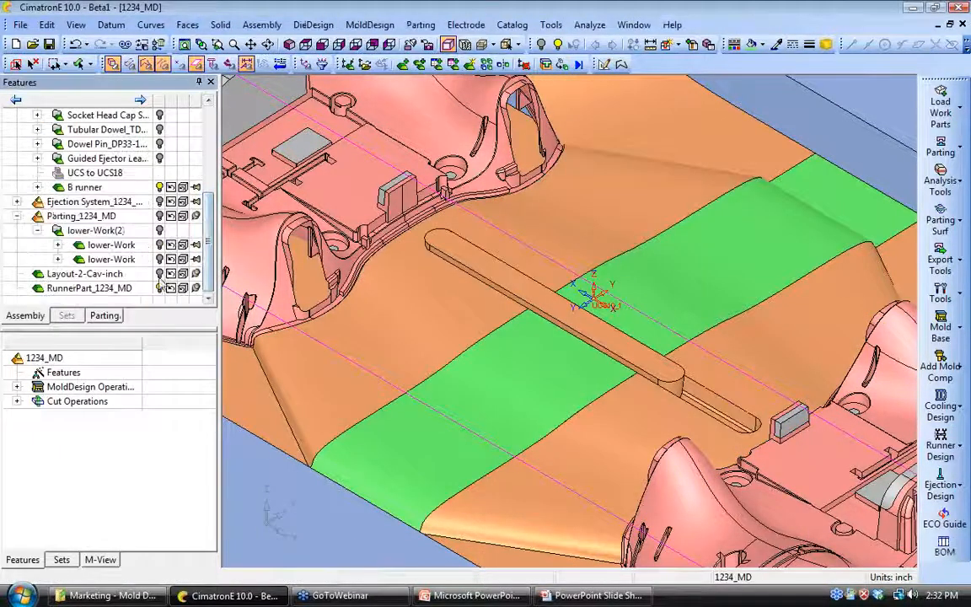
{"action": "left_click", "coordinate": [159, 289]}
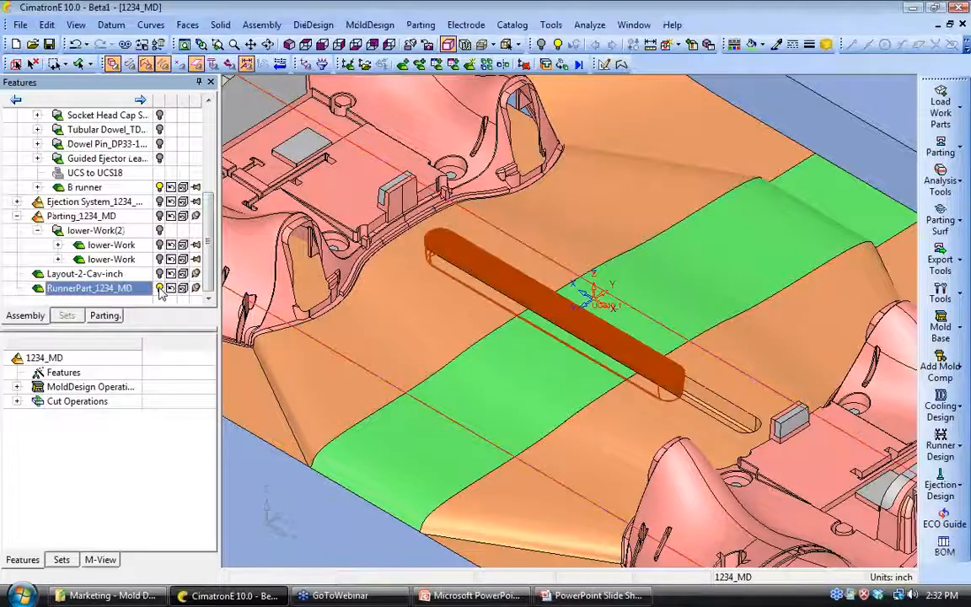
{"action": "left_click_drag", "start_coordinate": [458, 355], "coordinate": [507, 358], "text": "ctrl"}
{"action": "right_click_drag", "start_coordinate": [507, 358], "coordinate": [489, 413], "text": "ctrl"}
Step: Activate the first Core component of the Core(2) group and hide all other components
{"action": "left_click_drag", "start_coordinate": [209, 237], "coordinate": [209, 153]}
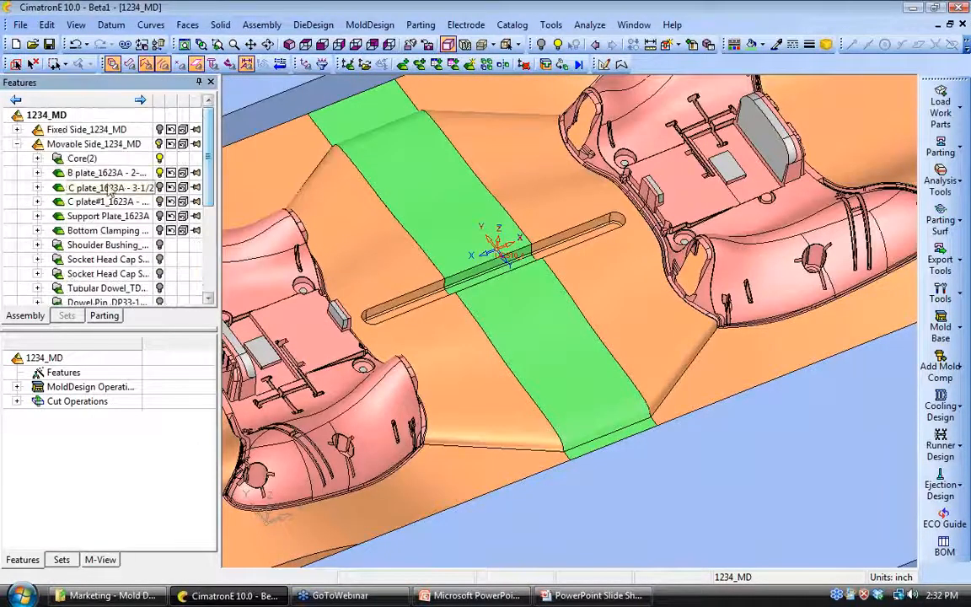
{"action": "left_click", "coordinate": [37, 159]}
{"action": "right_click", "coordinate": [93, 173]}
{"action": "left_click", "coordinate": [108, 180]}
{"action": "right_click", "coordinate": [108, 178]}
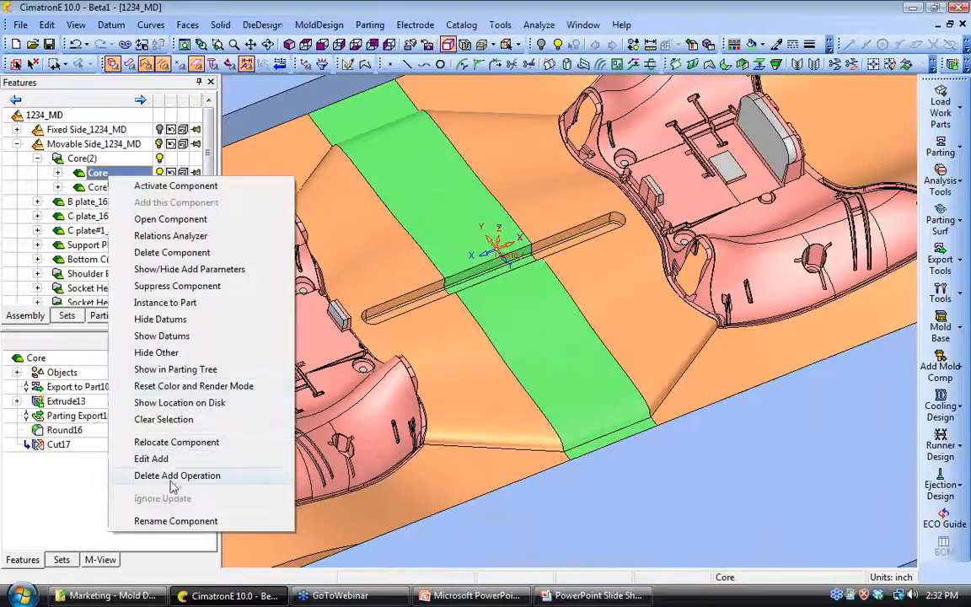
{"action": "left_click", "coordinate": [166, 352]}
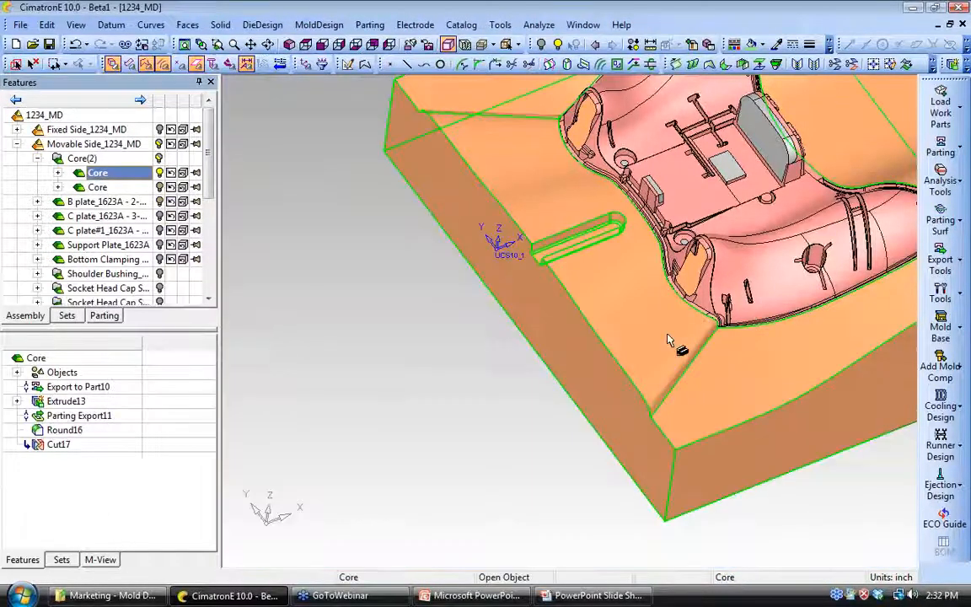
Step: Sketch a rectangle about 0.5 by 1.4 inch around the tall grey block's base, on the plane of the core's small rectangular grey face
{"action": "middle_click_drag", "start_coordinate": [657, 272], "coordinate": [516, 403], "text": "ctrl"}
{"action": "left_click_drag", "start_coordinate": [516, 403], "coordinate": [697, 221], "text": "ctrl"}
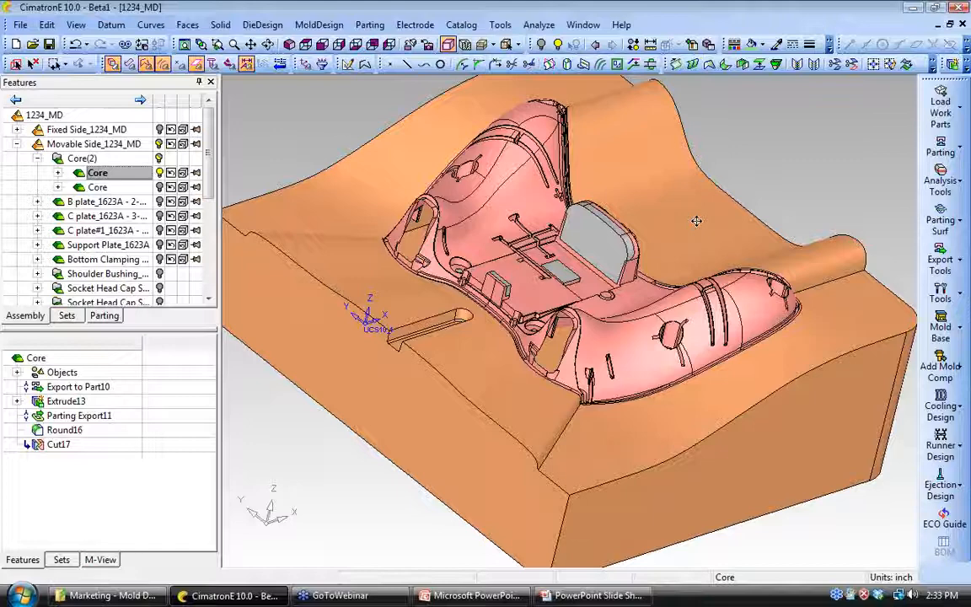
{"action": "left_click_drag", "start_coordinate": [694, 232], "coordinate": [590, 232], "text": "ctrl"}
{"action": "right_click_drag", "start_coordinate": [590, 232], "coordinate": [555, 219], "text": "ctrl"}
{"action": "middle_click_drag", "start_coordinate": [554, 219], "coordinate": [523, 276], "text": "ctrl"}
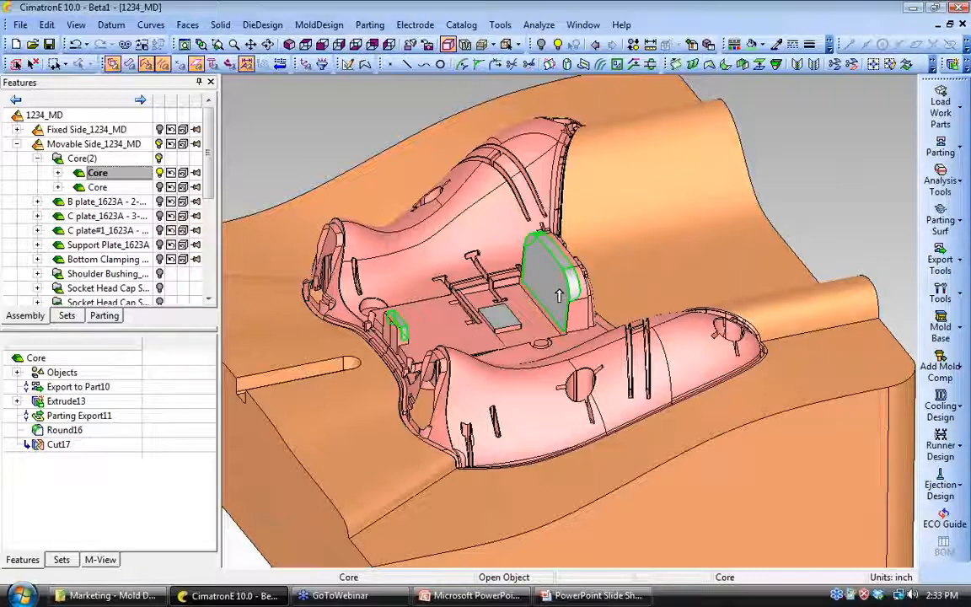
{"action": "left_click_drag", "start_coordinate": [472, 258], "coordinate": [510, 297], "text": "ctrl"}
{"action": "left_click", "coordinate": [348, 65]}
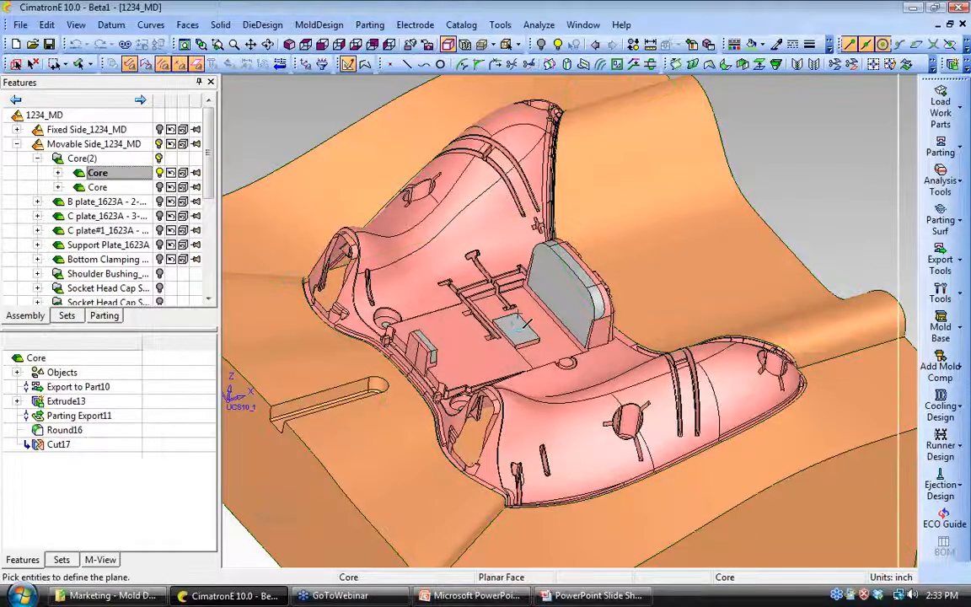
{"action": "left_click", "coordinate": [524, 323]}
{"action": "left_click", "coordinate": [307, 44]}
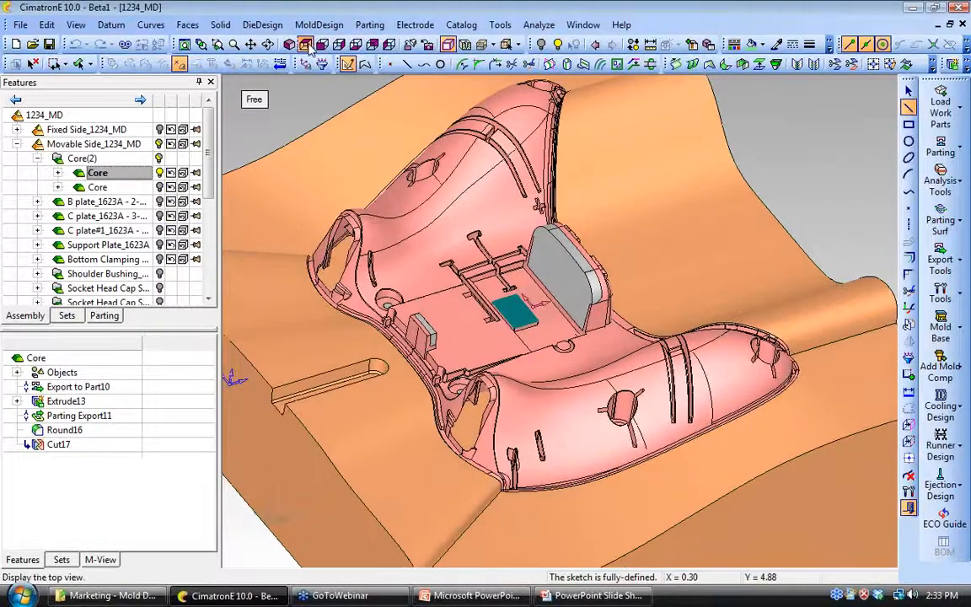
{"action": "scroll", "coordinate": [560, 321], "scroll_direction": "up", "scroll_amount": 5}
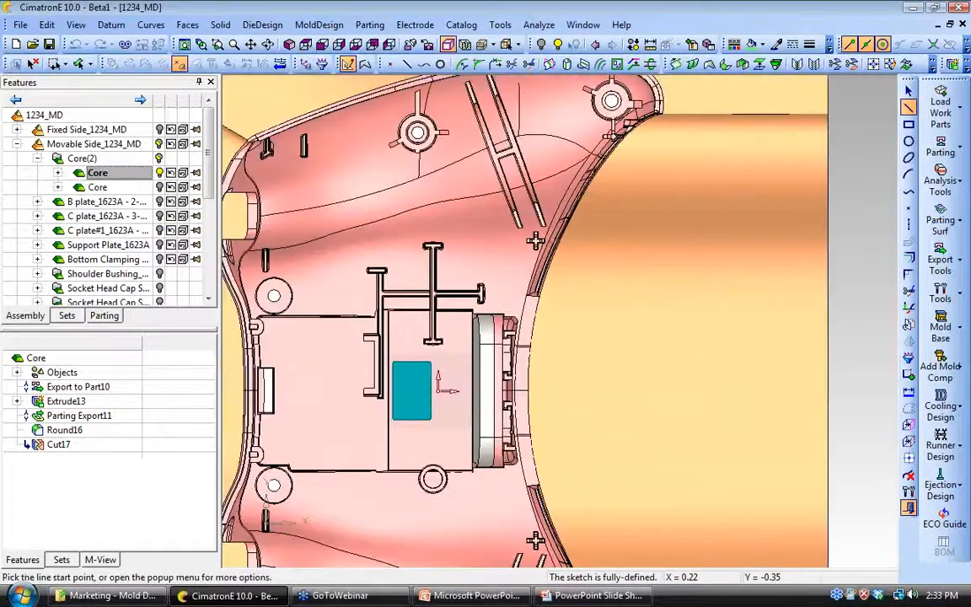
{"action": "left_click", "coordinate": [909, 125]}
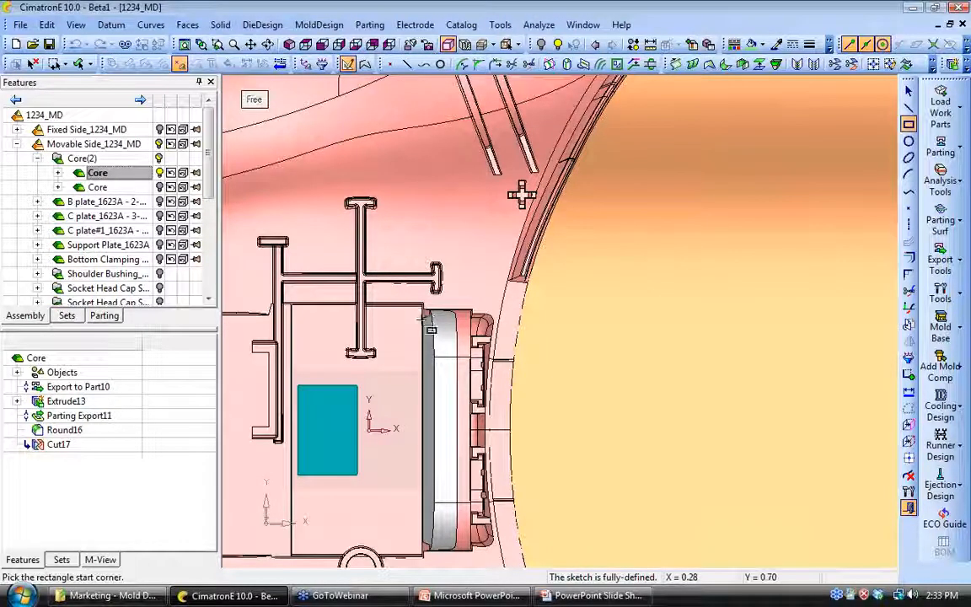
{"action": "left_click", "coordinate": [418, 310]}
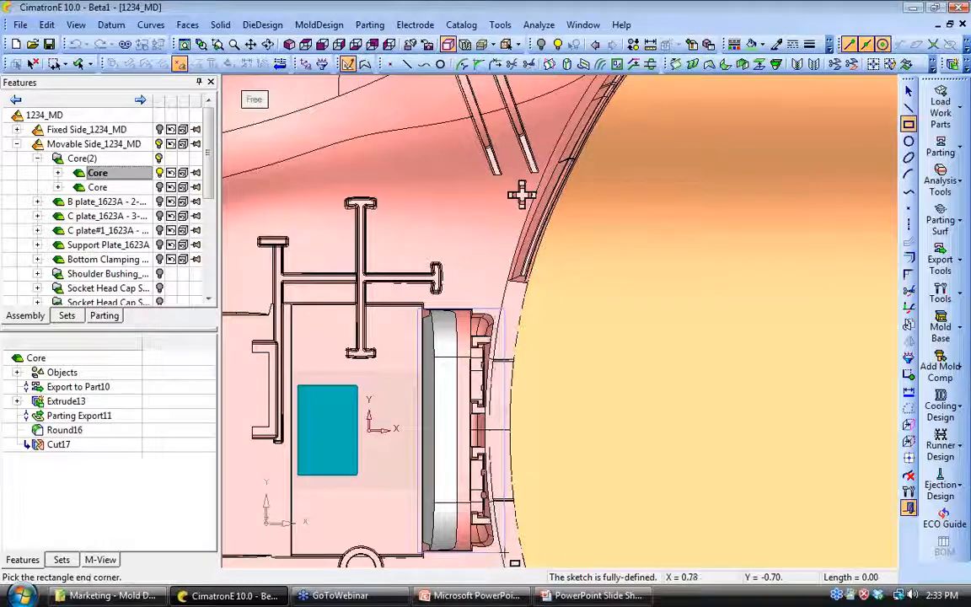
{"action": "left_click", "coordinate": [505, 554]}
{"action": "right_click", "coordinate": [593, 390]}
{"action": "left_click", "coordinate": [643, 379]}
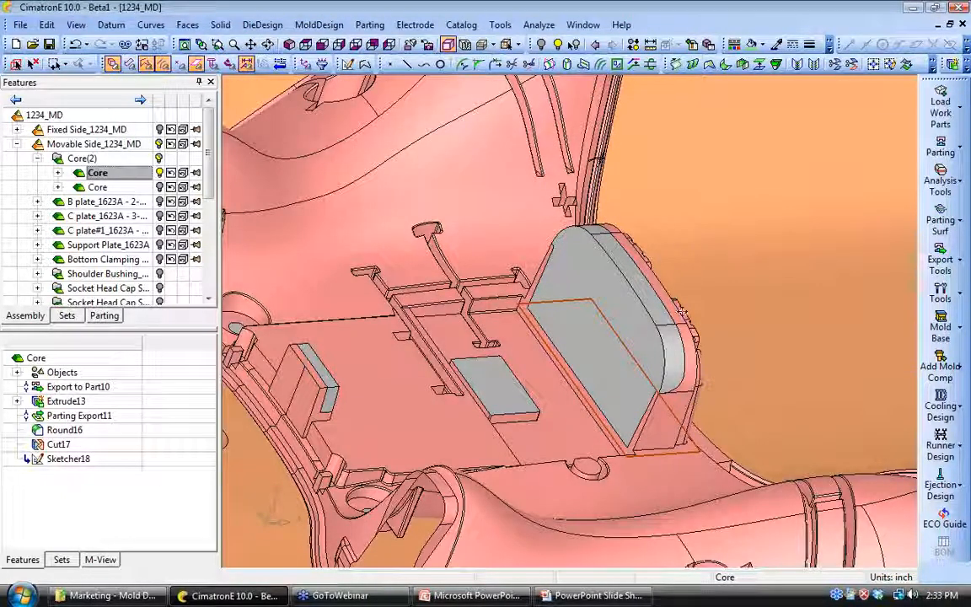
Step: Stitch the core's orange parting body and its pink molding faces together with a maximum gap of 0.001
{"action": "right_click_drag", "start_coordinate": [682, 313], "coordinate": [573, 388], "text": "ctrl"}
{"action": "middle_click_drag", "start_coordinate": [371, 278], "coordinate": [401, 246], "text": "ctrl"}
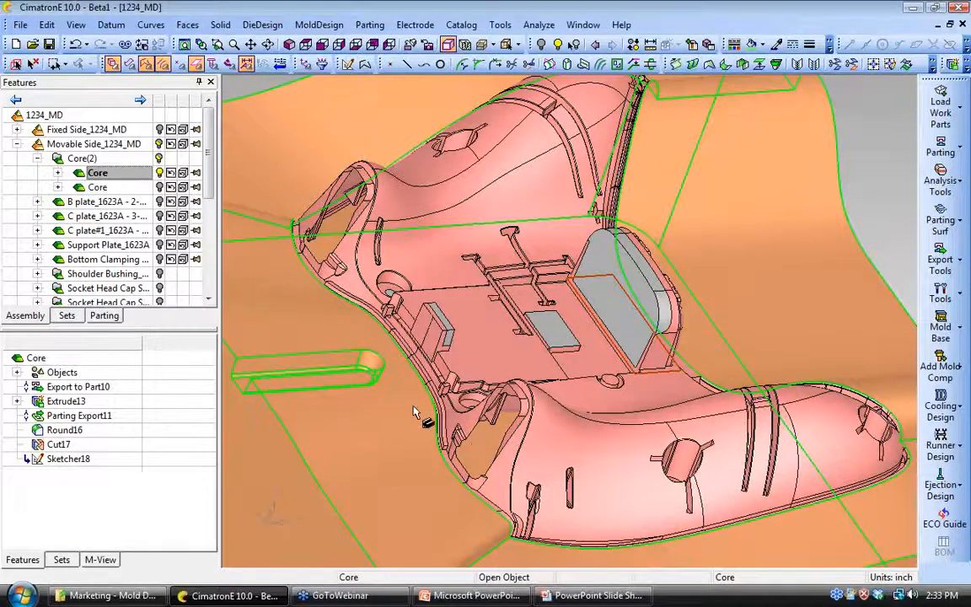
{"action": "left_click", "coordinate": [186, 25]}
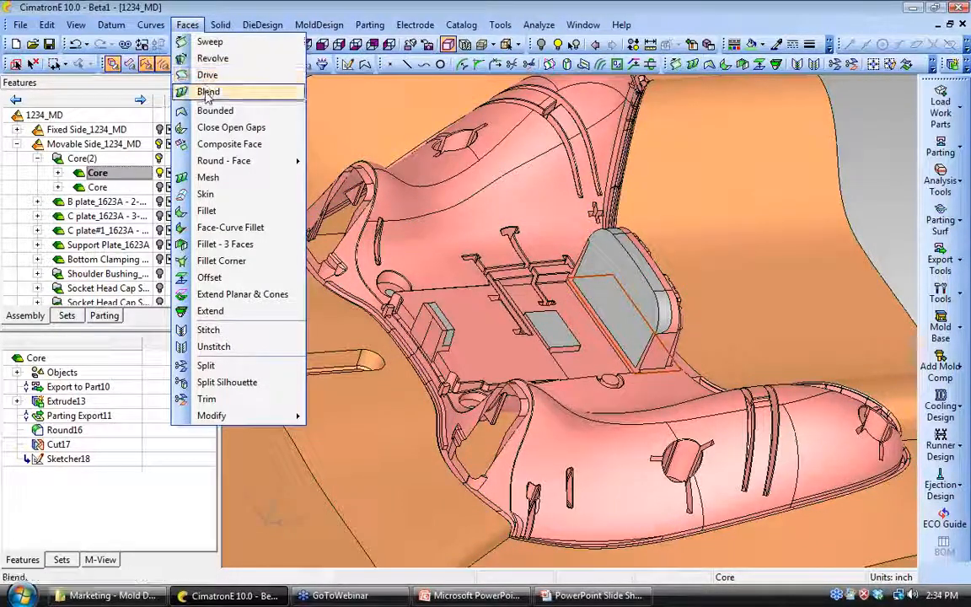
{"action": "left_click", "coordinate": [210, 331]}
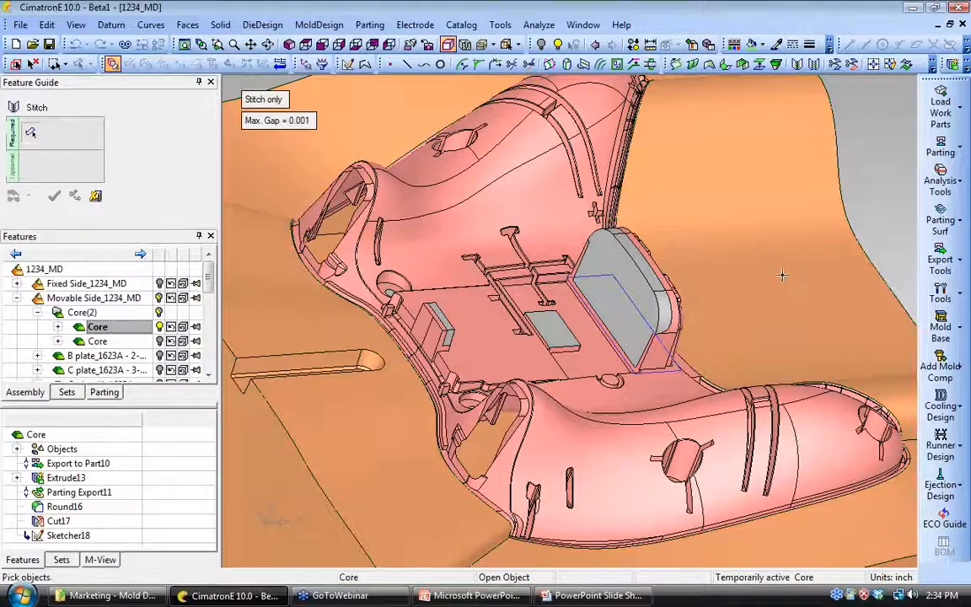
{"action": "left_click", "coordinate": [782, 275]}
{"action": "left_click", "coordinate": [479, 250]}
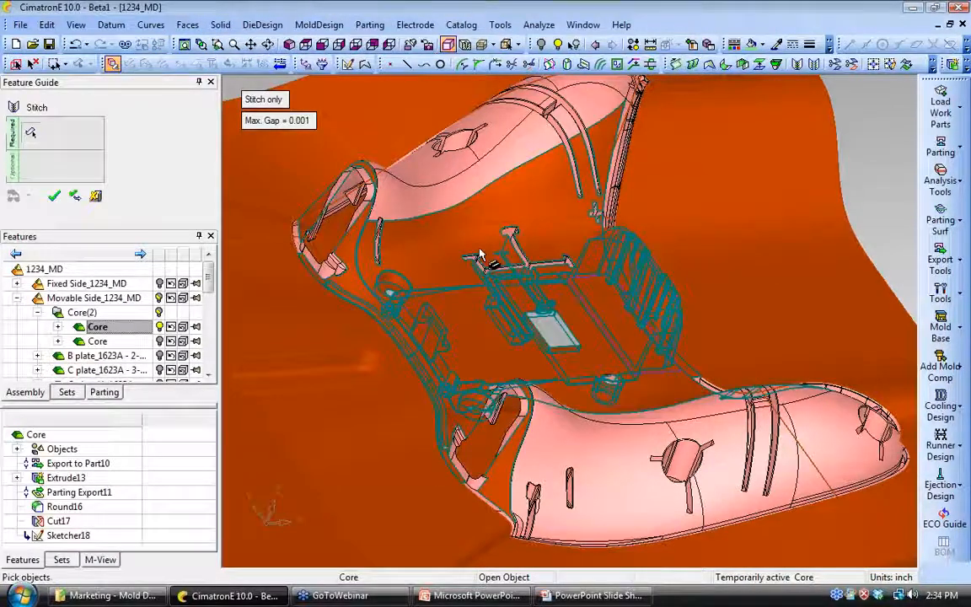
{"action": "left_click", "coordinate": [54, 198]}
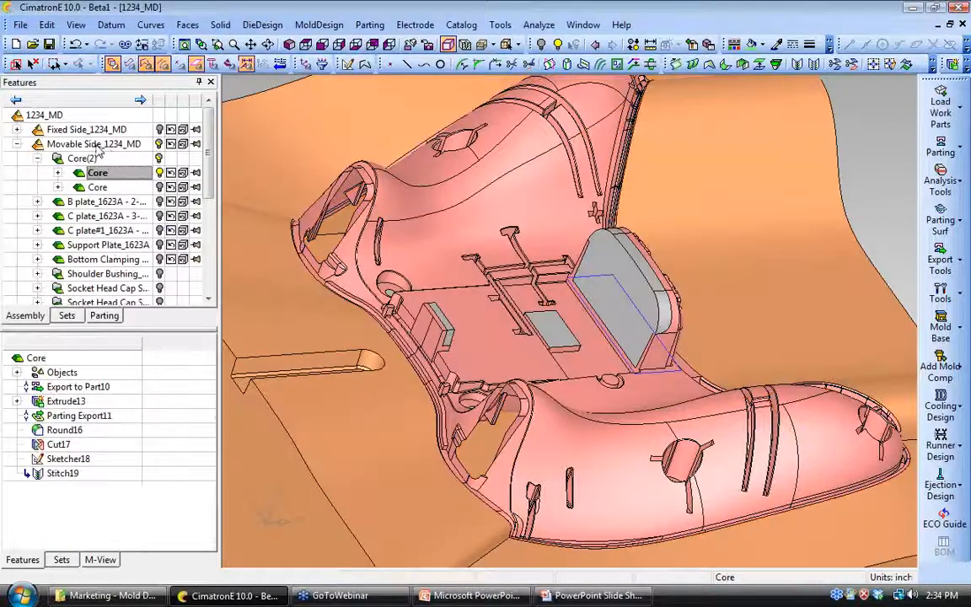
Step: Activate the Movable Side assembly and extract an insert into it from the core by the rectangular contour, on both sides with deltas of 1.0
{"action": "right_click", "coordinate": [97, 149]}
{"action": "left_click", "coordinate": [135, 156]}
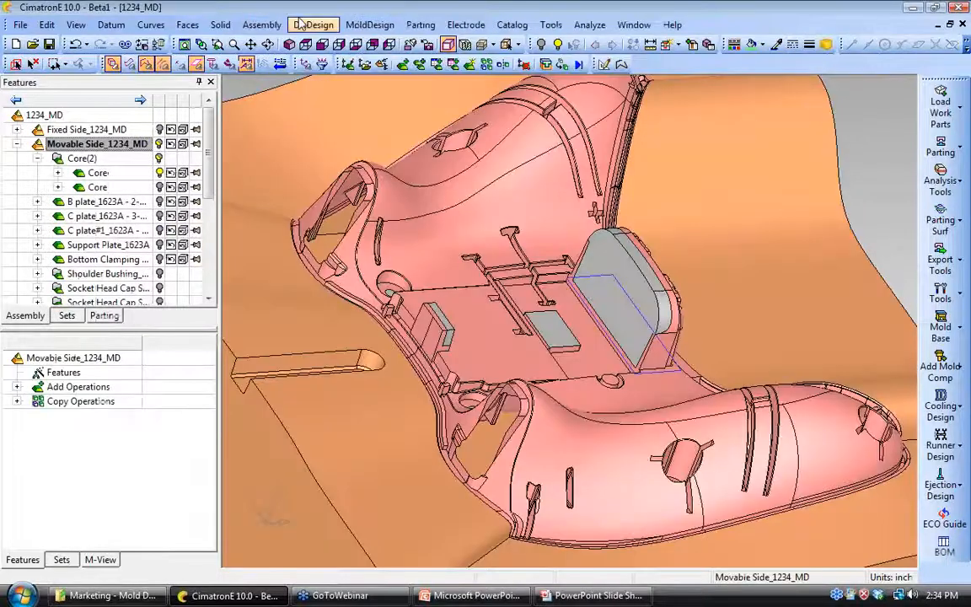
{"action": "left_click", "coordinate": [261, 24]}
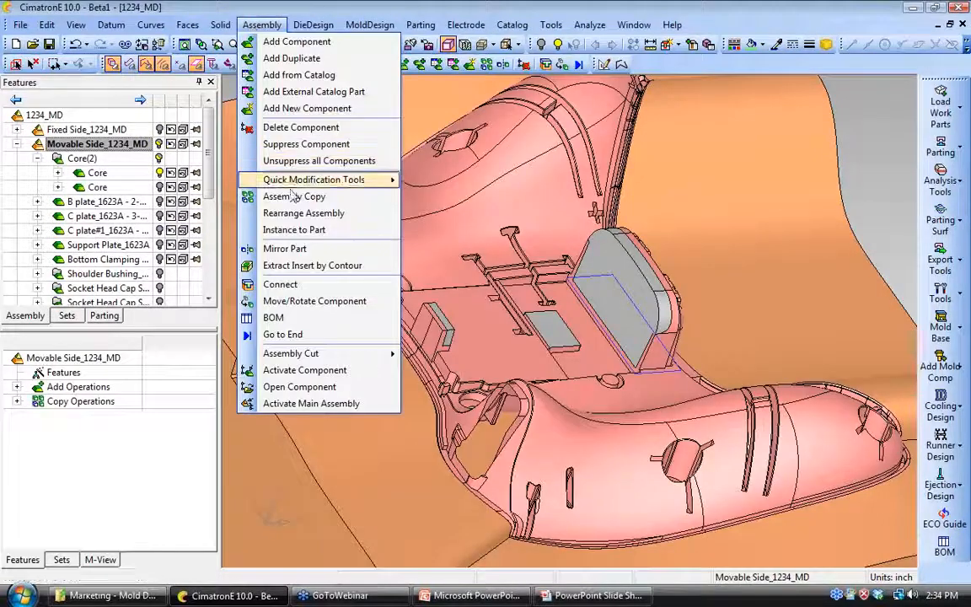
{"action": "left_click", "coordinate": [294, 268]}
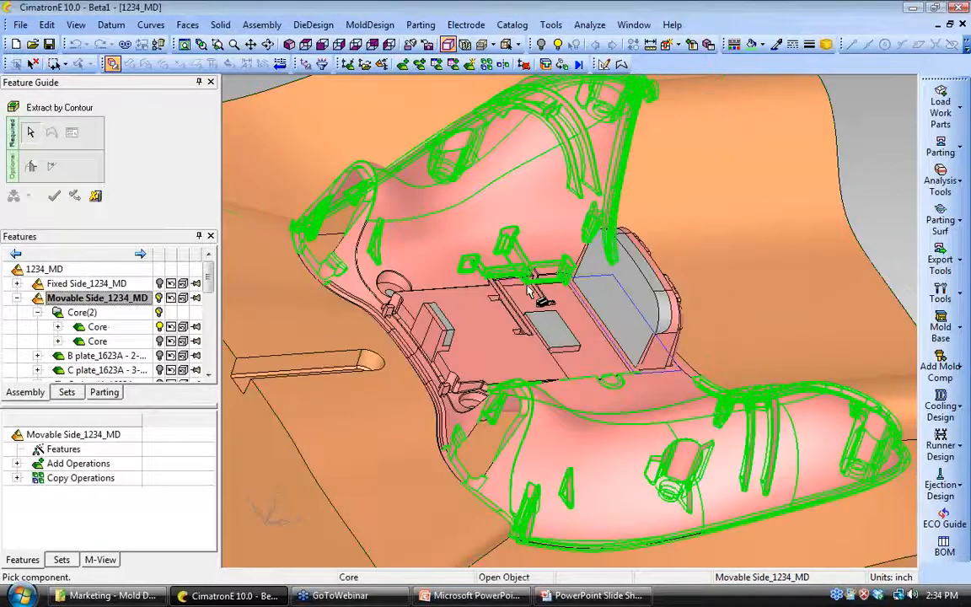
{"action": "left_click", "coordinate": [609, 321]}
{"action": "left_click", "coordinate": [608, 321]}
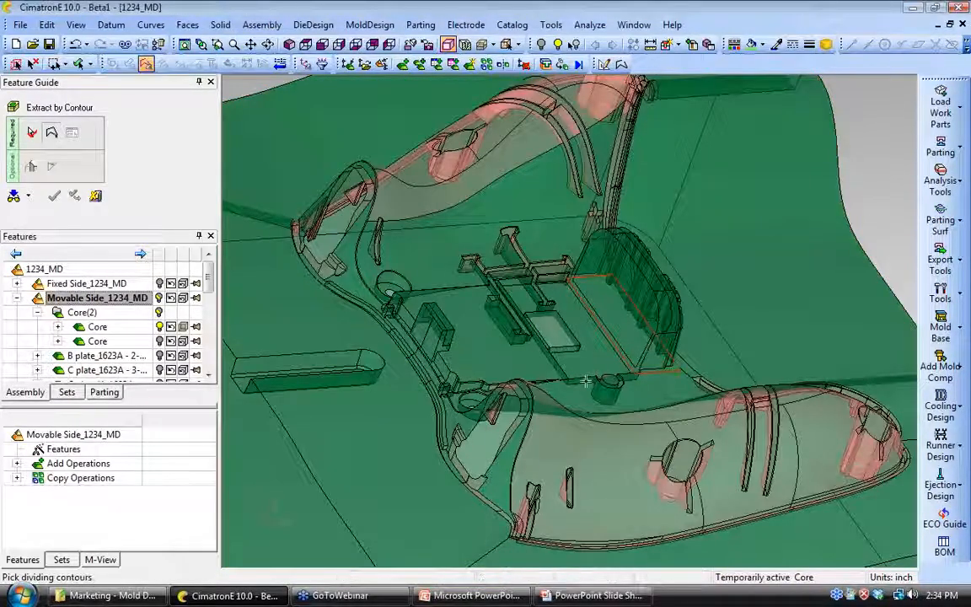
{"action": "middle_click", "coordinate": [410, 411]}
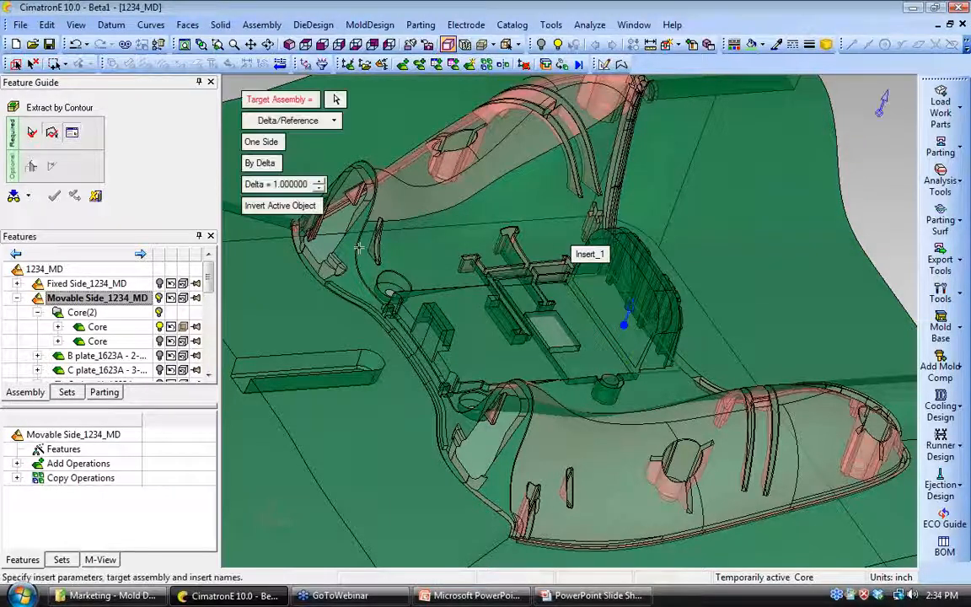
{"action": "left_click", "coordinate": [104, 300]}
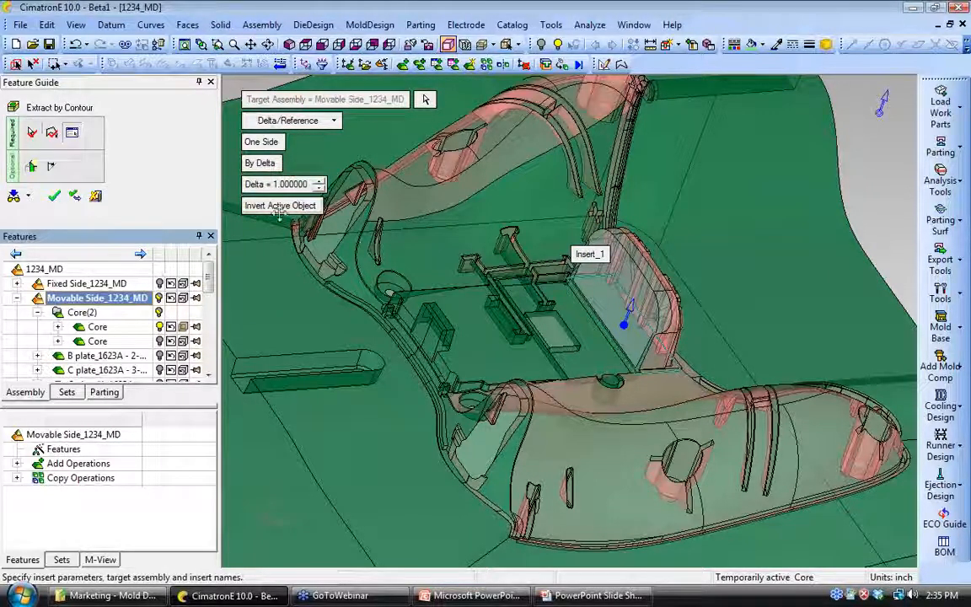
{"action": "left_click", "coordinate": [258, 144]}
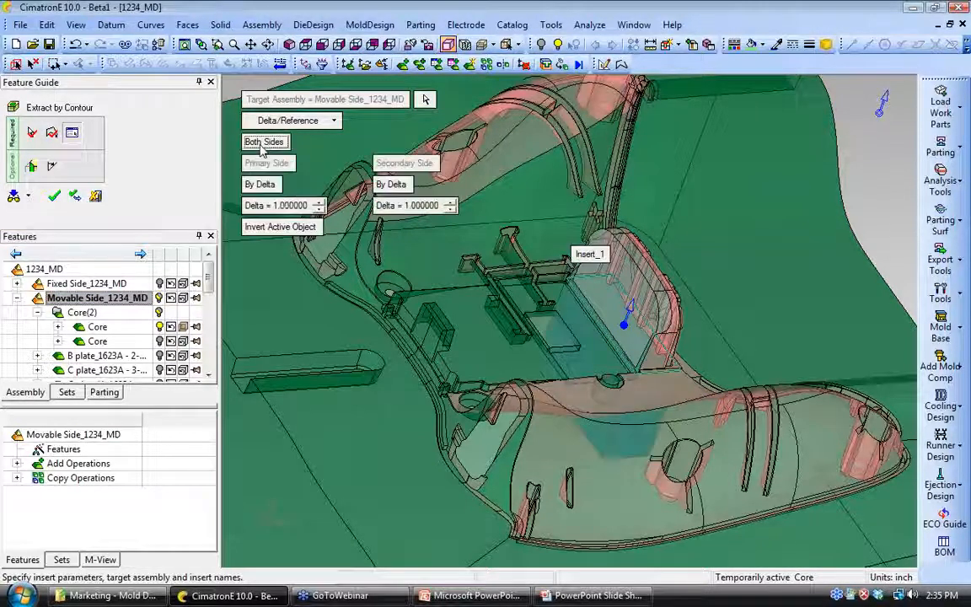
{"action": "left_click", "coordinate": [54, 199]}
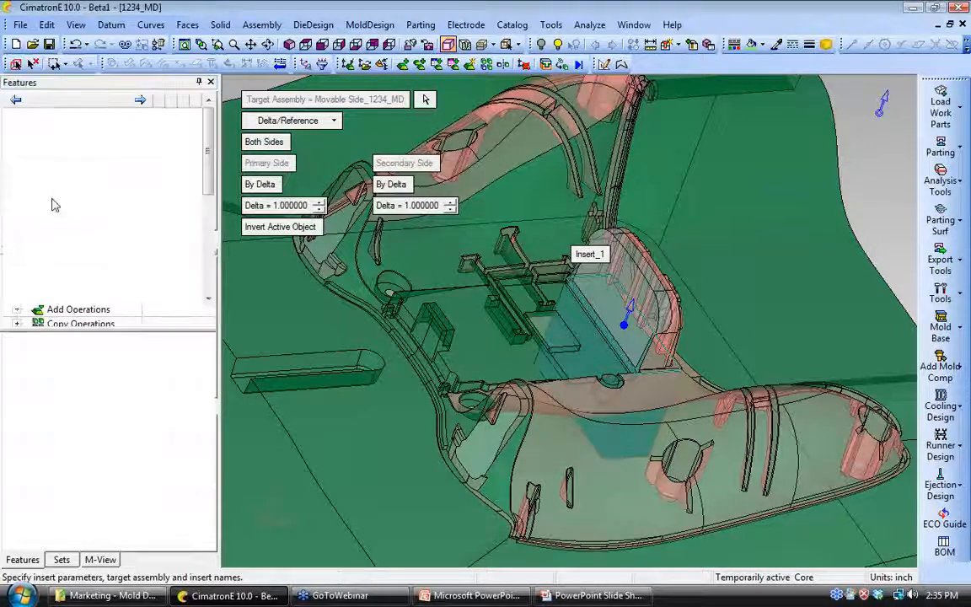
{"action": "scroll", "coordinate": [199, 152], "scroll_direction": "down", "scroll_amount": 3}
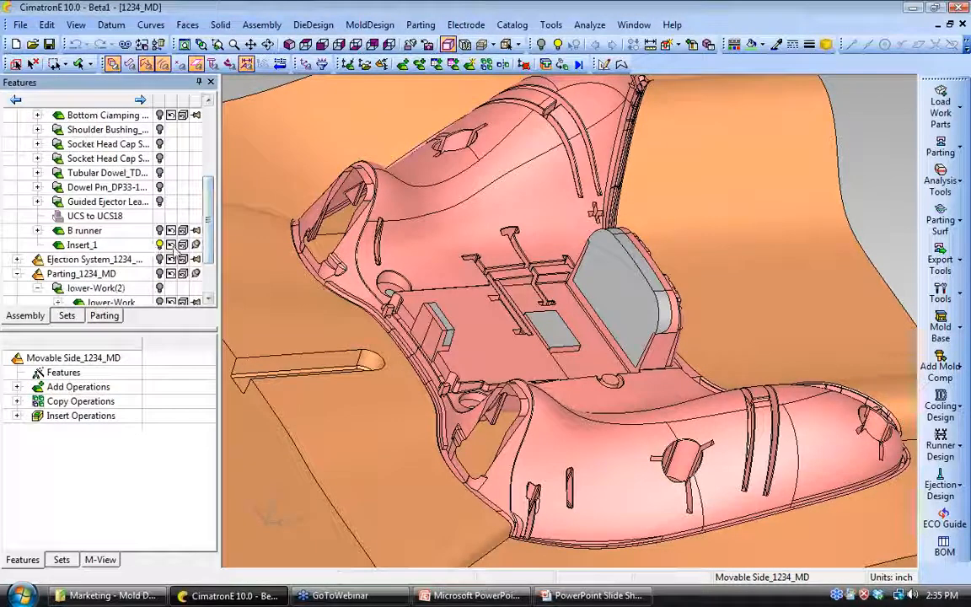
Step: Color the extracted insert Insert_1 light purple
{"action": "left_click", "coordinate": [170, 244]}
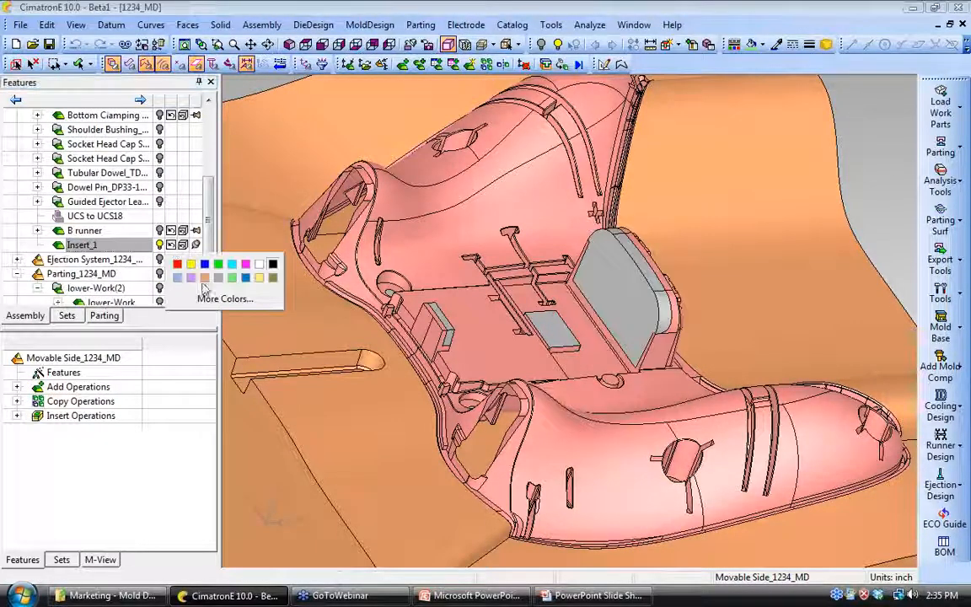
{"action": "left_click", "coordinate": [173, 257]}
{"action": "double_click", "coordinate": [81, 245]}
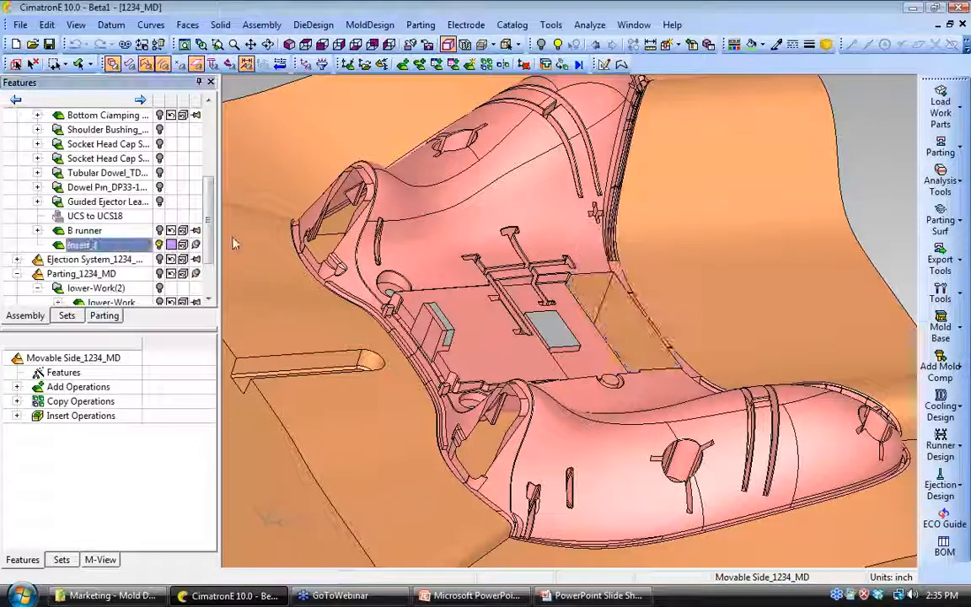
Step: Redisplay the insert and examine how it fits into the core's pocket
{"action": "left_click_drag", "start_coordinate": [303, 253], "coordinate": [432, 286], "text": "ctrl"}
{"action": "right_click_drag", "start_coordinate": [432, 287], "coordinate": [397, 253], "text": "ctrl"}
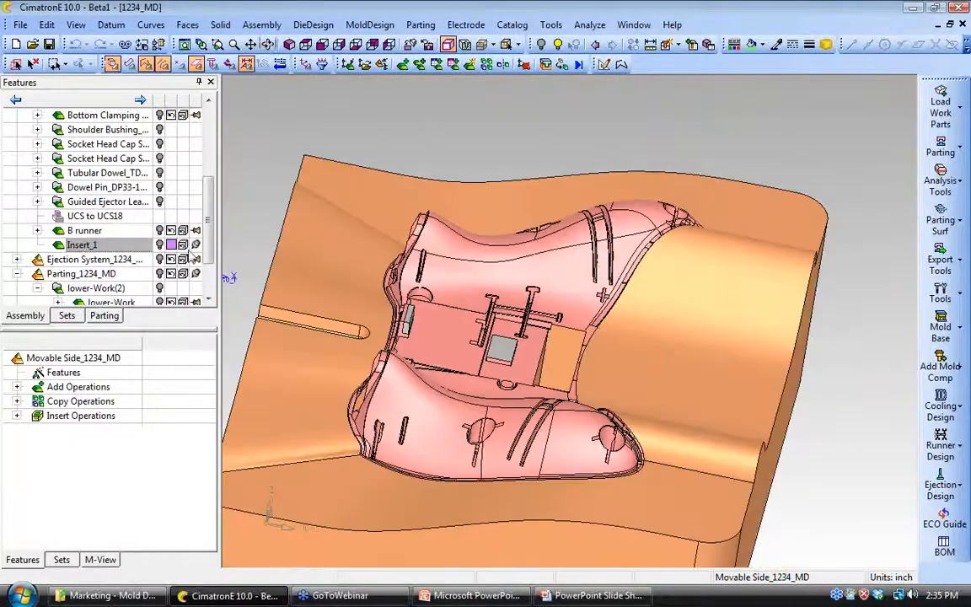
{"action": "left_click", "coordinate": [160, 246]}
{"action": "left_click_drag", "start_coordinate": [408, 320], "coordinate": [498, 278], "text": "ctrl"}
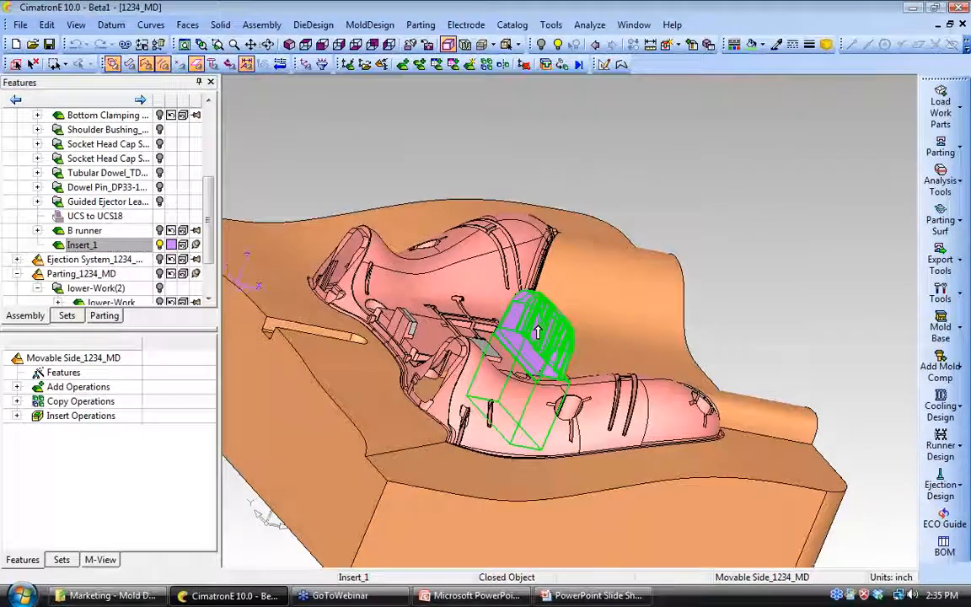
{"action": "left_click_drag", "start_coordinate": [538, 333], "coordinate": [545, 397], "text": "ctrl"}
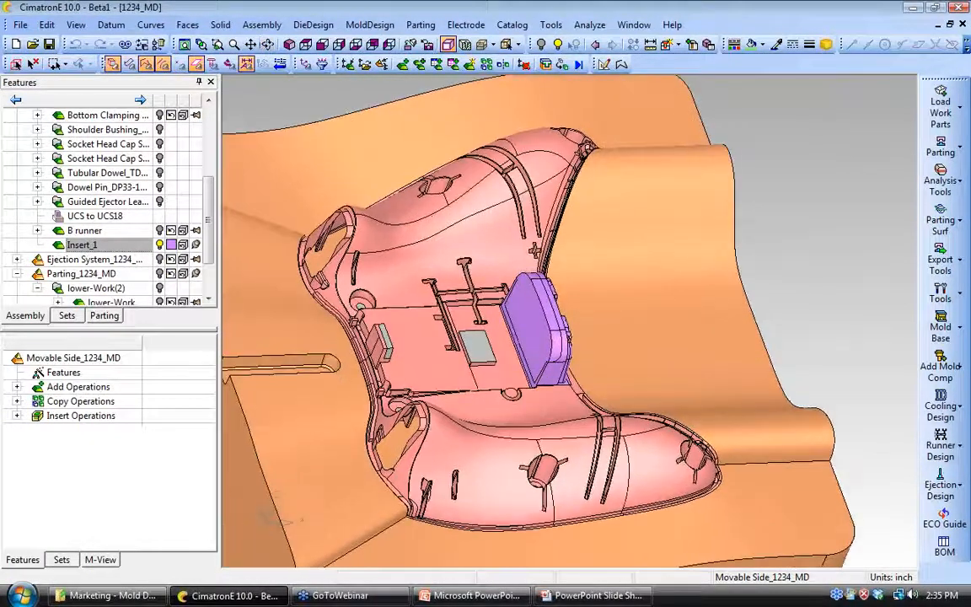
{"action": "middle_click_drag", "start_coordinate": [548, 403], "coordinate": [619, 352], "text": "ctrl"}
{"action": "right_click_drag", "start_coordinate": [619, 352], "coordinate": [912, 277], "text": "ctrl"}
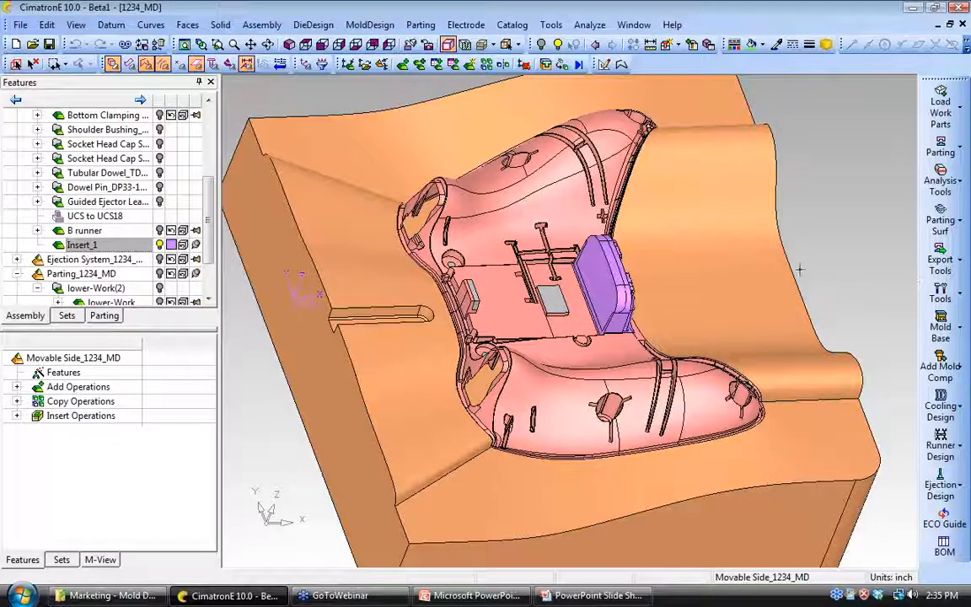
Step: Activate the Ejection System assembly and show its plates and pins together with the core
{"action": "left_click", "coordinate": [93, 259]}
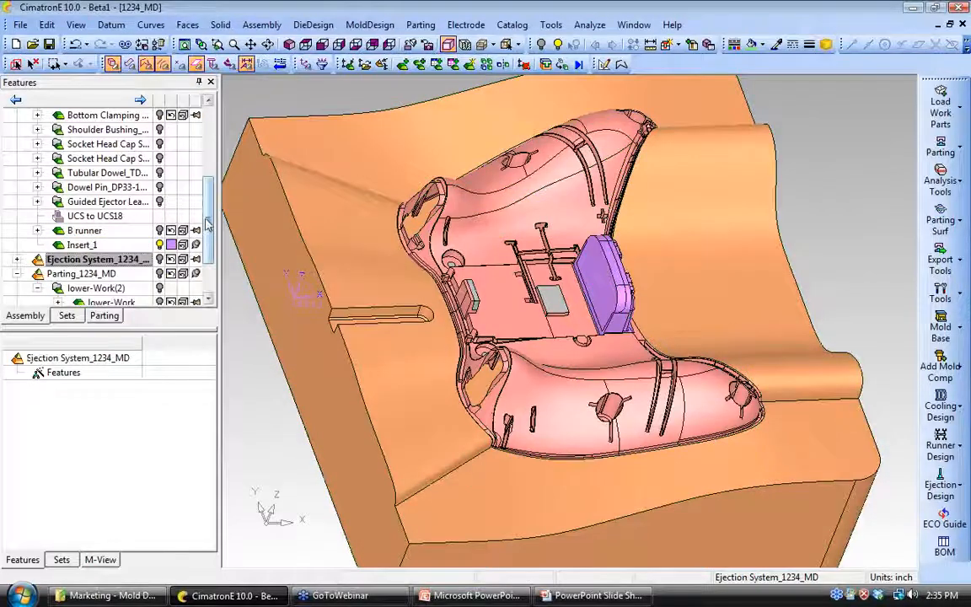
{"action": "left_click_drag", "start_coordinate": [207, 224], "coordinate": [207, 252]}
{"action": "left_click", "coordinate": [160, 203]}
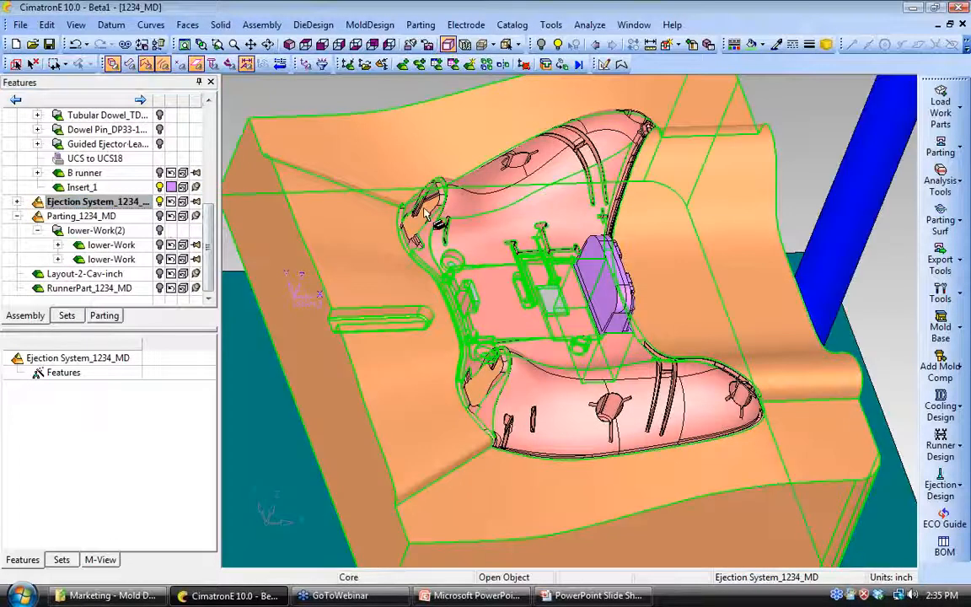
{"action": "scroll", "coordinate": [428, 214], "scroll_direction": "down", "scroll_amount": 4}
{"action": "left_click_drag", "start_coordinate": [428, 214], "coordinate": [363, 143], "text": "ctrl"}
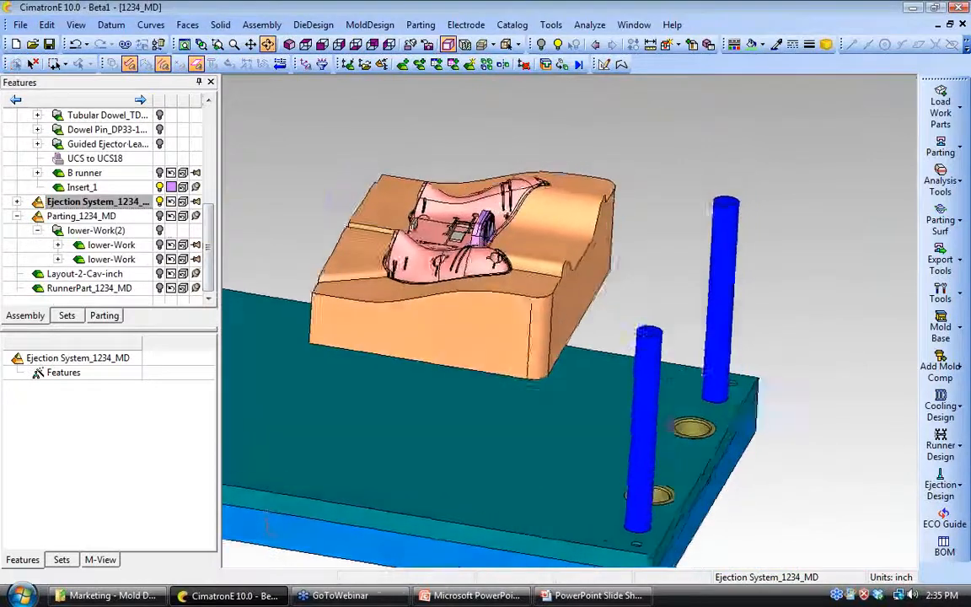
{"action": "left_click_drag", "start_coordinate": [446, 333], "coordinate": [461, 372], "text": "ctrl"}
{"action": "middle_click_drag", "start_coordinate": [481, 379], "coordinate": [600, 355], "text": "ctrl"}
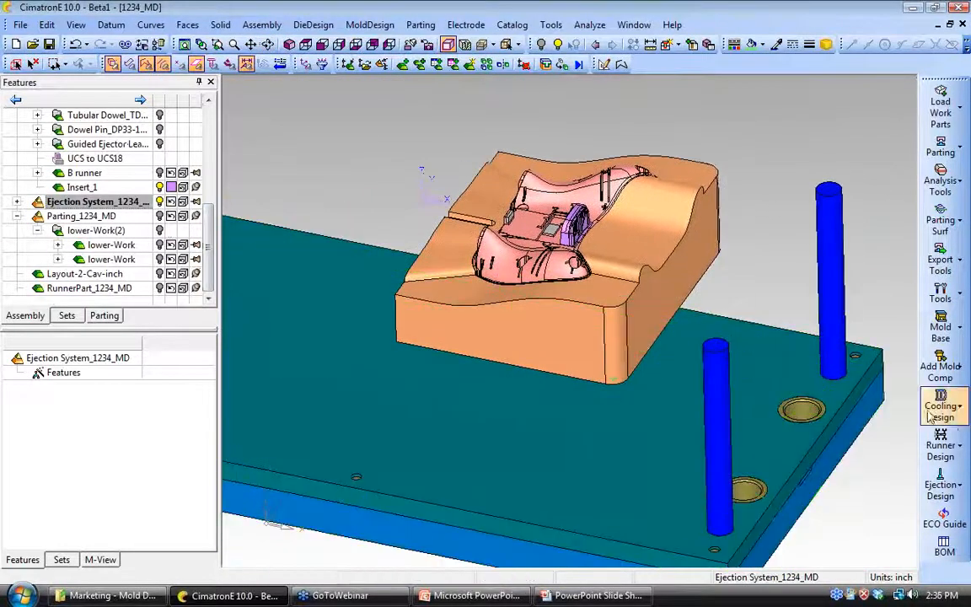
Step: Choose the UniLifter from the Lifter Units among the Slide Devices in the DME Inch catalog
{"action": "left_click", "coordinate": [943, 369]}
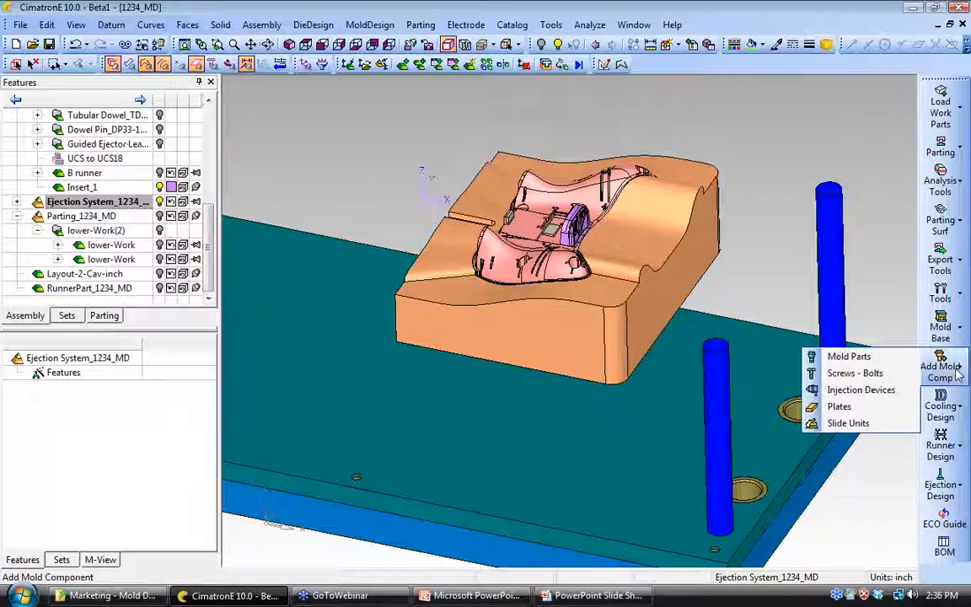
{"action": "left_click", "coordinate": [834, 358]}
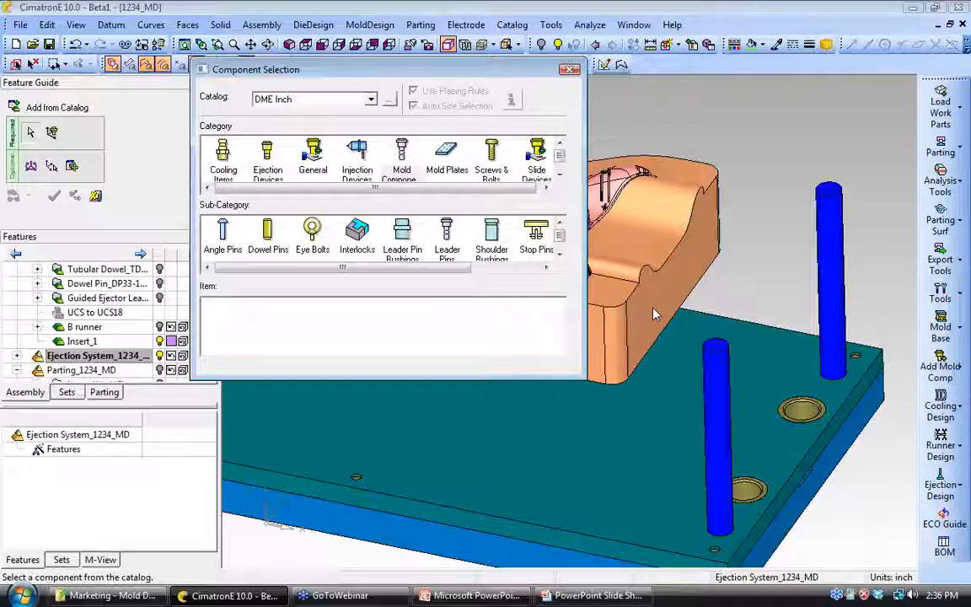
{"action": "left_click_drag", "start_coordinate": [245, 74], "coordinate": [313, 91]}
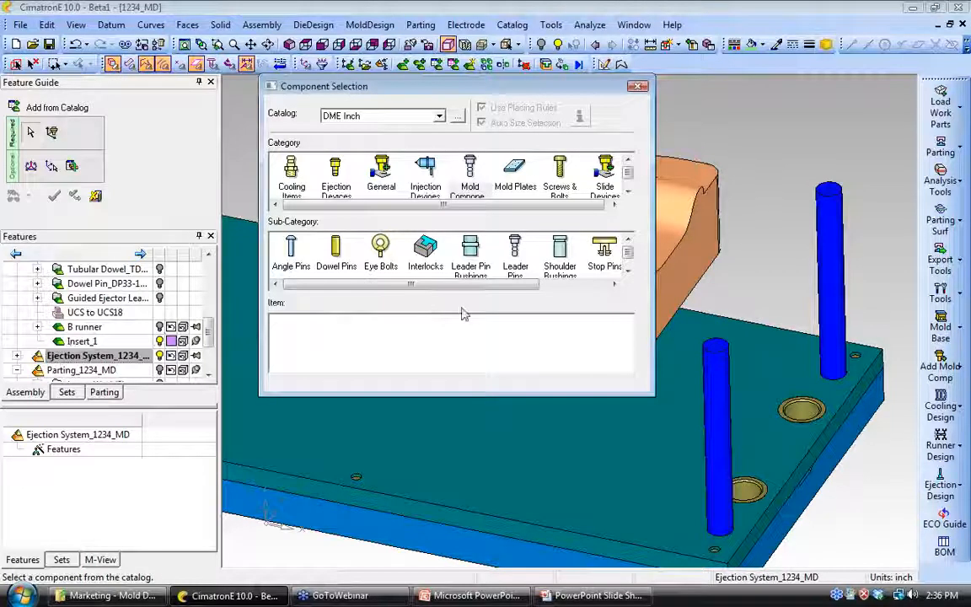
{"action": "left_click", "coordinate": [516, 177]}
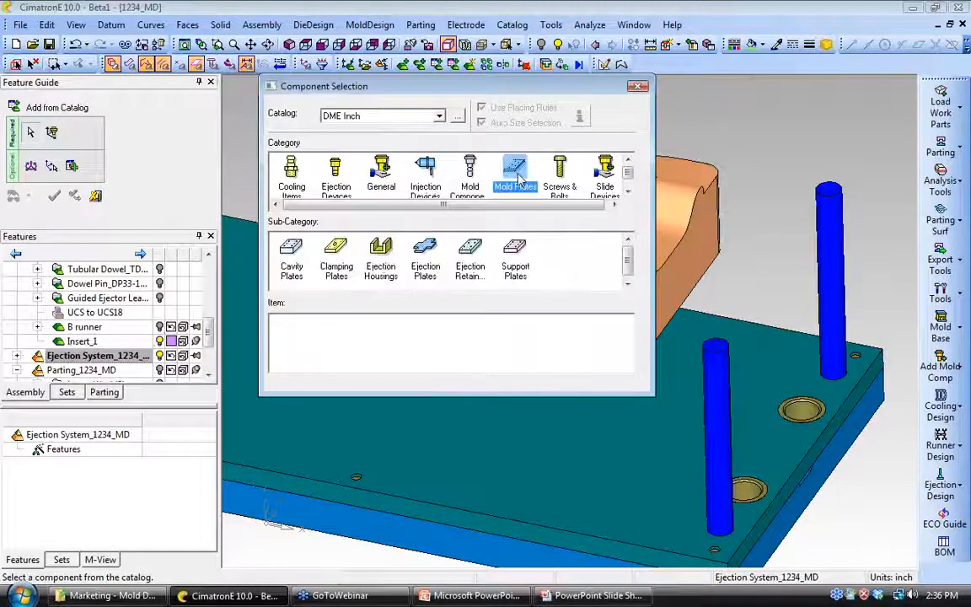
{"action": "left_click", "coordinate": [605, 178]}
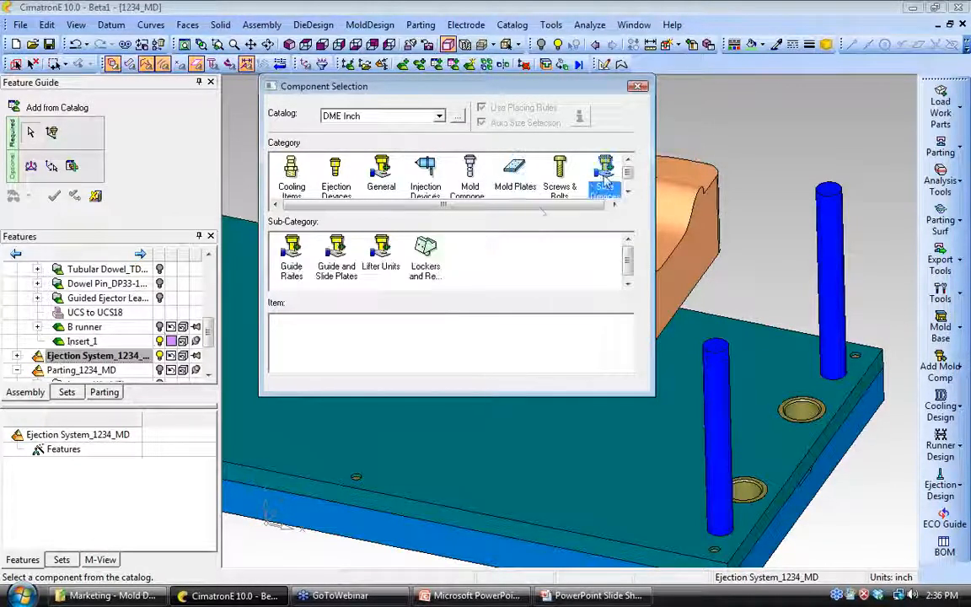
{"action": "left_click", "coordinate": [381, 253]}
{"action": "left_click", "coordinate": [293, 328]}
{"action": "left_click_drag", "start_coordinate": [735, 92], "coordinate": [734, 49]}
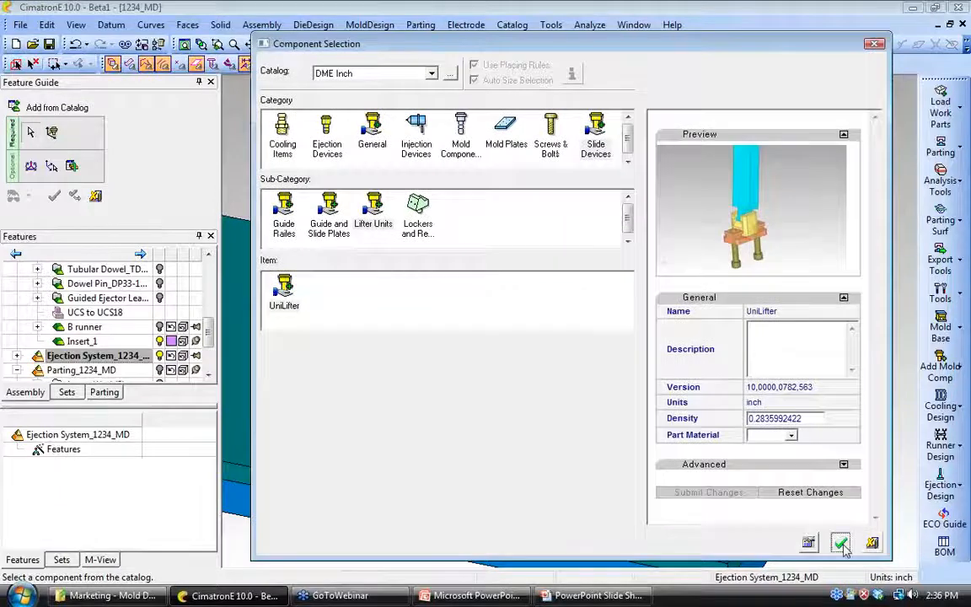
{"action": "left_click", "coordinate": [842, 543]}
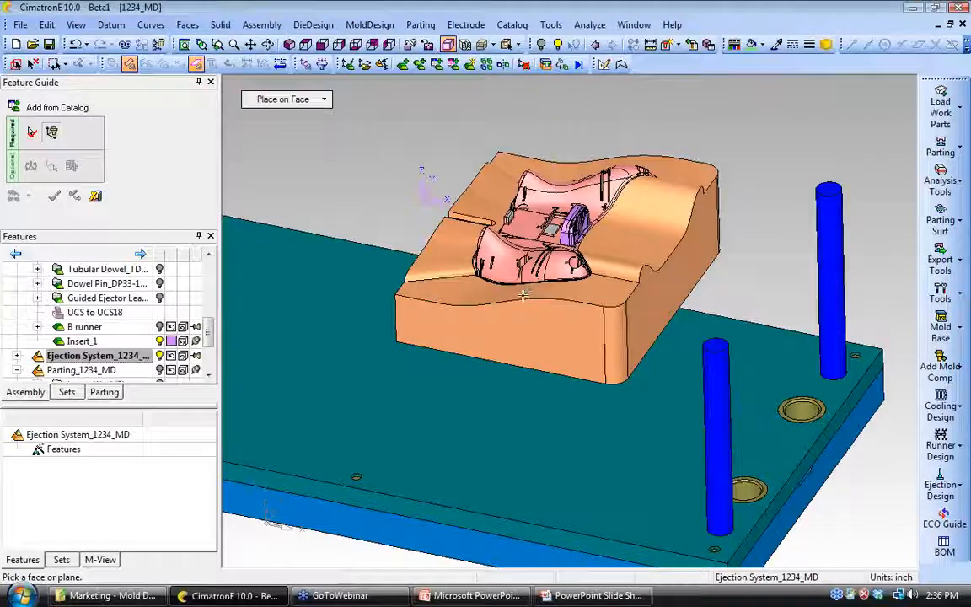
Step: Hide the ejector retainer plate and select the upper face of the ejector plate as the lifter's placement face
{"action": "scroll", "coordinate": [206, 313], "scroll_direction": "up", "scroll_amount": 2}
{"action": "scroll", "coordinate": [207, 314], "scroll_direction": "up", "scroll_amount": 1}
{"action": "scroll", "coordinate": [183, 358], "scroll_direction": "down", "scroll_amount": 5}
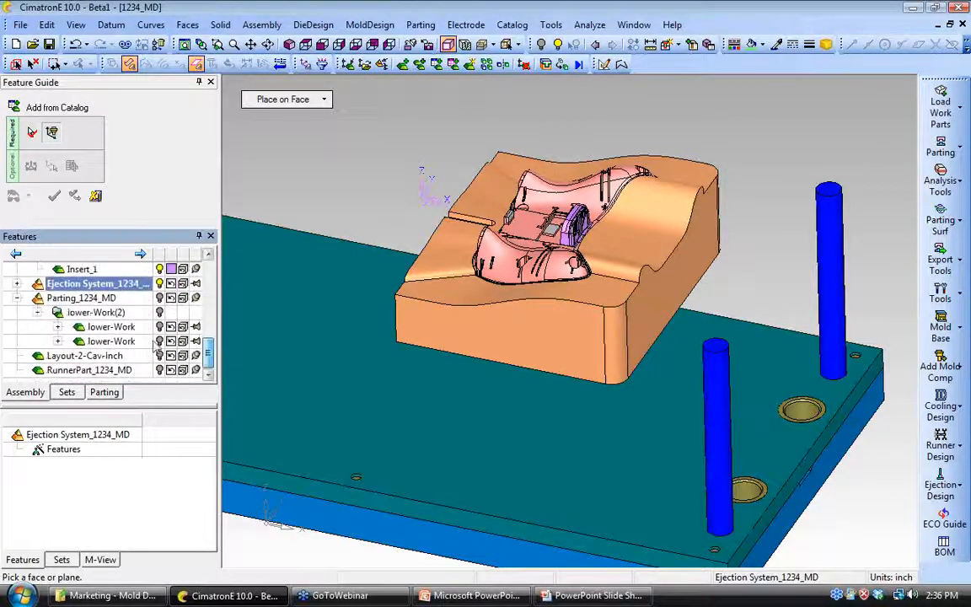
{"action": "left_click", "coordinate": [17, 284]}
{"action": "left_click", "coordinate": [160, 284]}
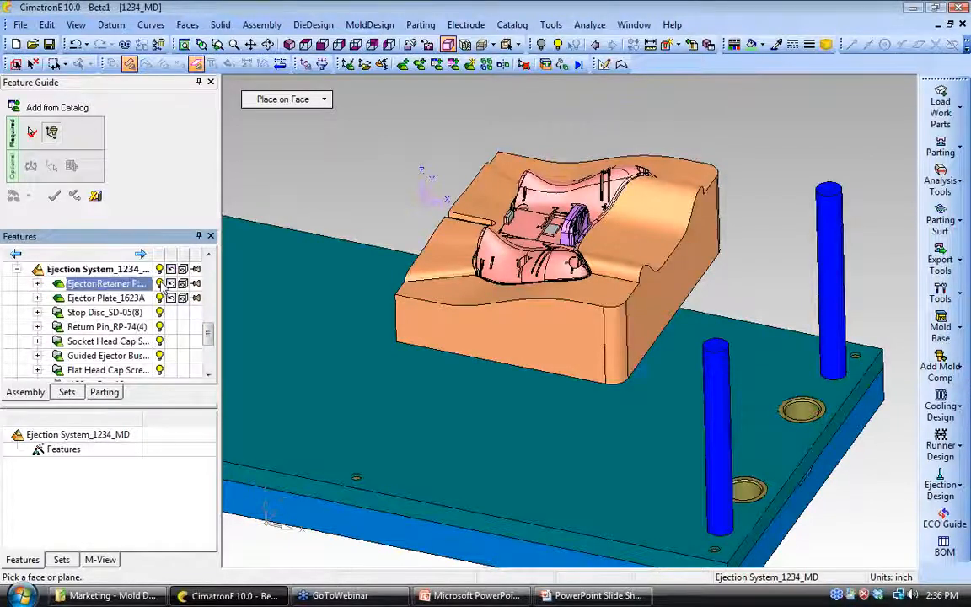
{"action": "left_click", "coordinate": [499, 408]}
{"action": "left_click_drag", "start_coordinate": [500, 408], "coordinate": [616, 481], "text": "ctrl"}
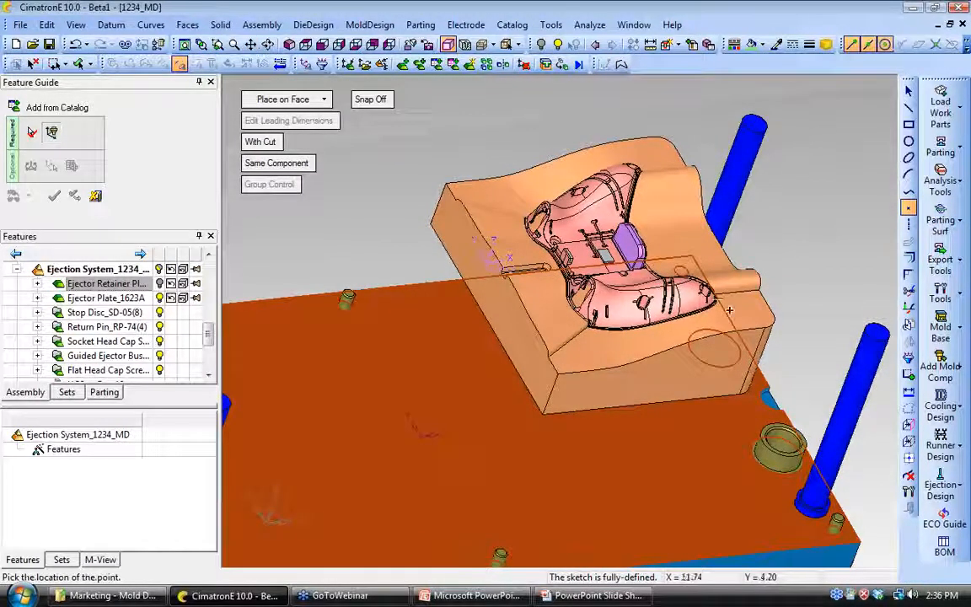
{"action": "left_click", "coordinate": [910, 441]}
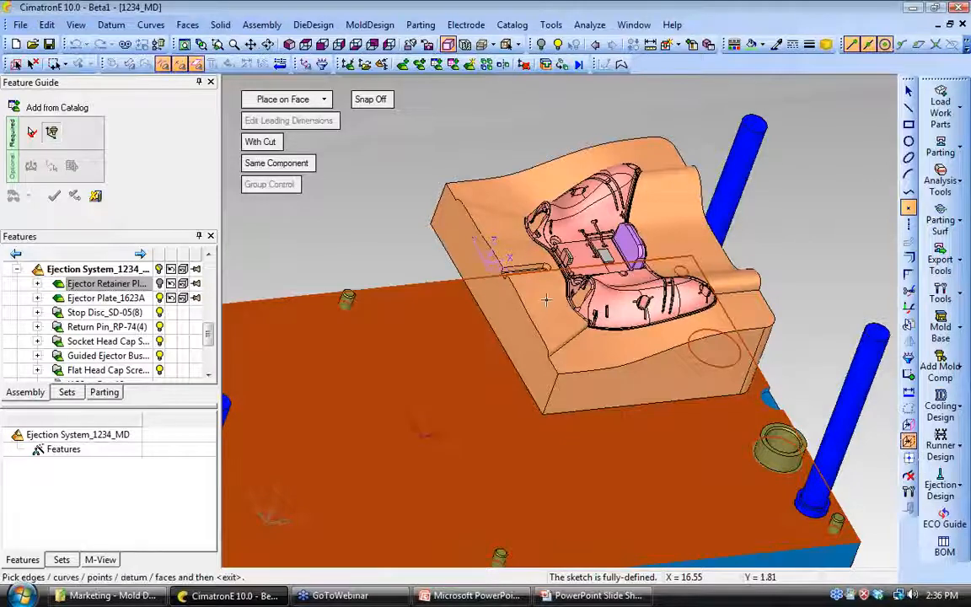
{"action": "scroll", "coordinate": [600, 216], "scroll_direction": "up", "scroll_amount": 5}
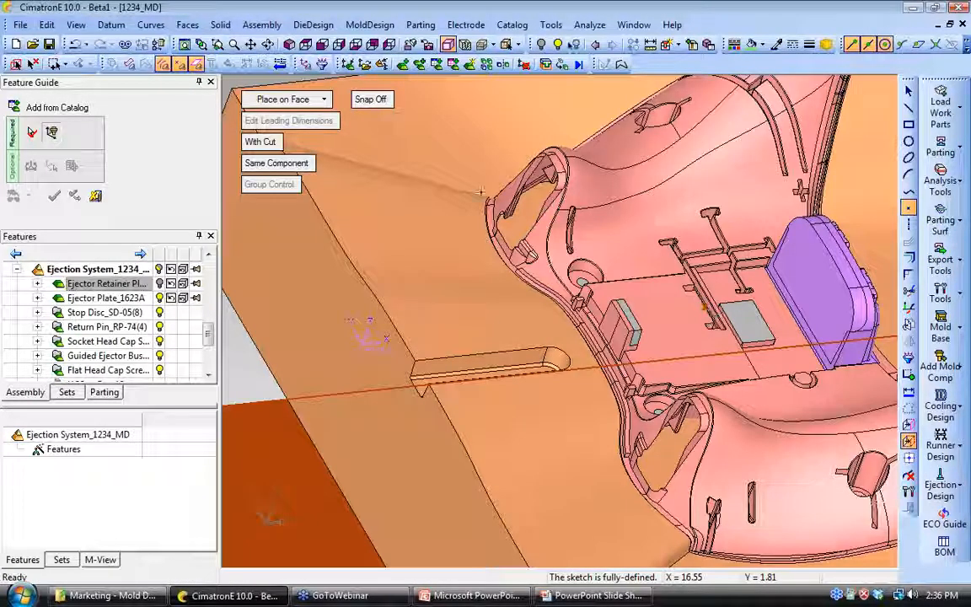
{"action": "scroll", "coordinate": [693, 311], "scroll_direction": "down", "scroll_amount": 5}
Step: Place the lifter on the ejector plate beneath the core, at about X = 2.9 and Y = 0.3
{"action": "middle_click_drag", "start_coordinate": [484, 541], "coordinate": [484, 352], "text": "ctrl"}
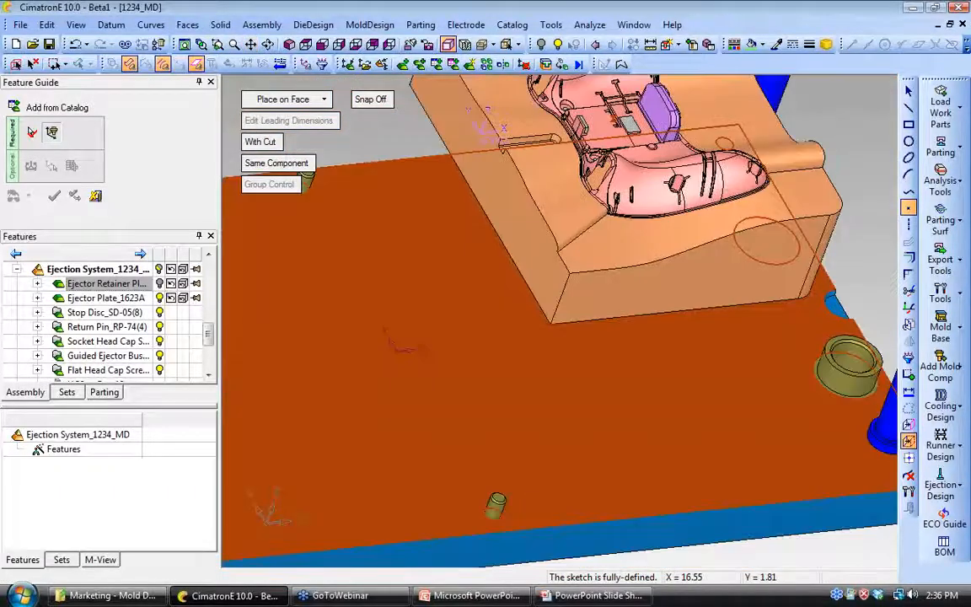
{"action": "left_click_drag", "start_coordinate": [484, 351], "coordinate": [500, 353], "text": "ctrl"}
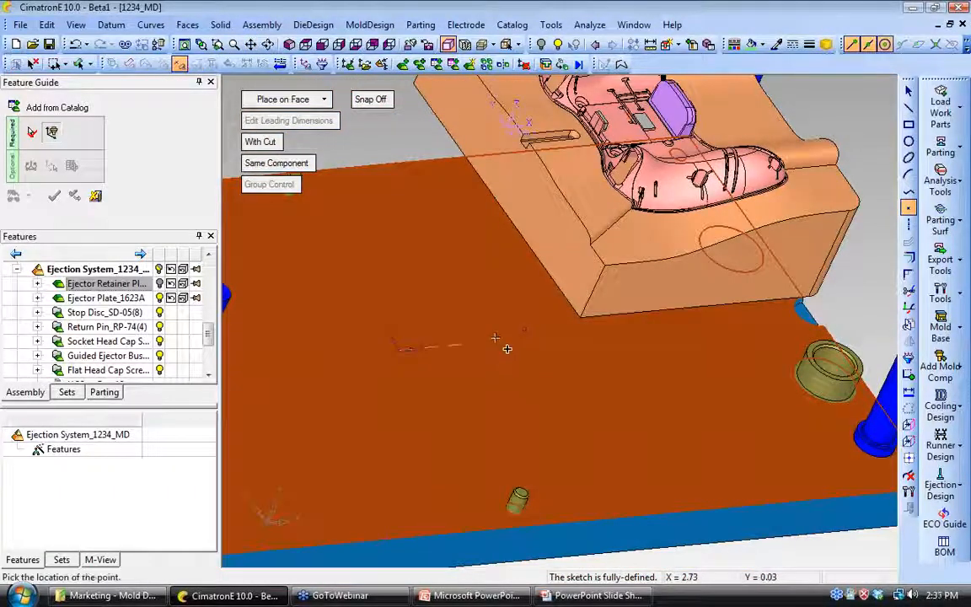
{"action": "left_click", "coordinate": [507, 344]}
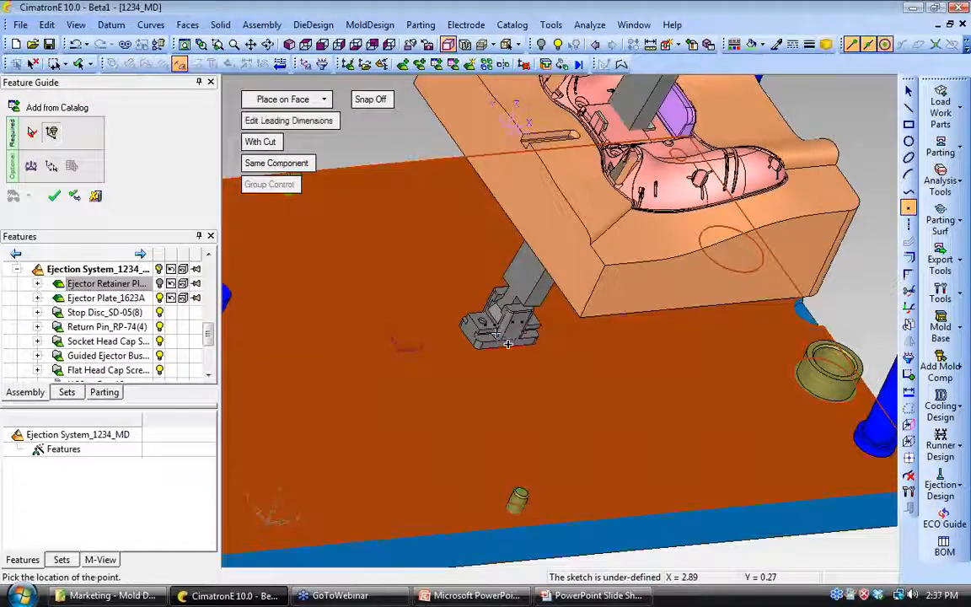
{"action": "scroll", "coordinate": [615, 348], "scroll_direction": "down", "scroll_amount": 2}
{"action": "scroll", "coordinate": [614, 348], "scroll_direction": "down", "scroll_amount": 2}
{"action": "left_click_drag", "start_coordinate": [615, 460], "coordinate": [544, 403], "text": "ctrl"}
{"action": "middle_click_drag", "start_coordinate": [594, 406], "coordinate": [550, 415], "text": "ctrl"}
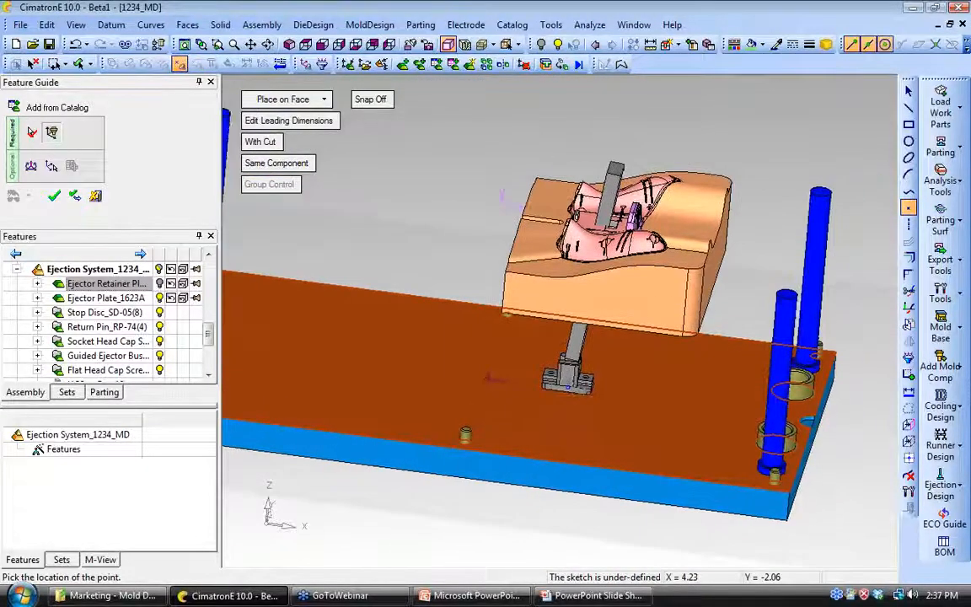
{"action": "right_click_drag", "start_coordinate": [550, 415], "coordinate": [556, 385], "text": "ctrl"}
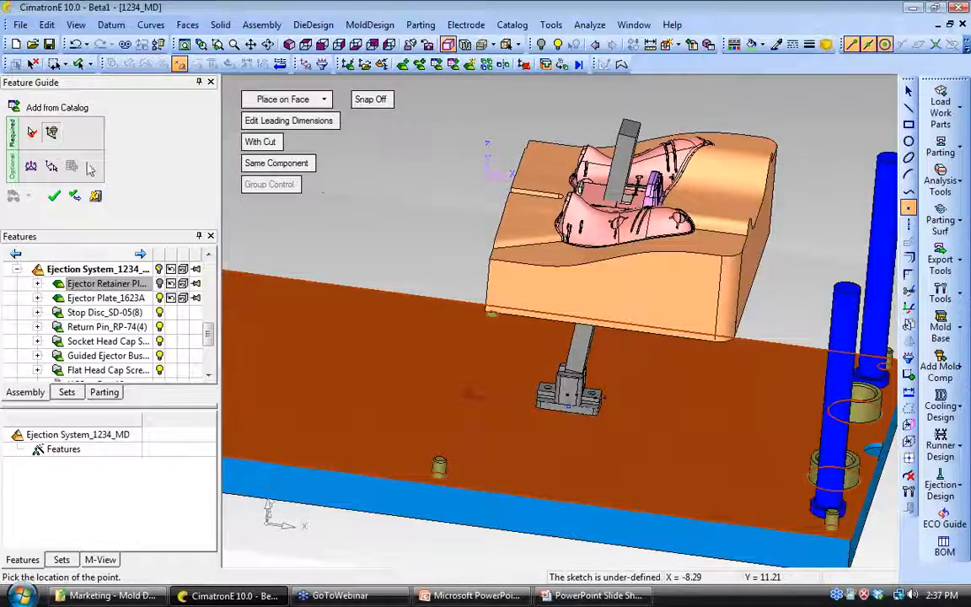
Step: Rotate the lifter 180 degrees about the Z axis
{"action": "left_click", "coordinate": [32, 170]}
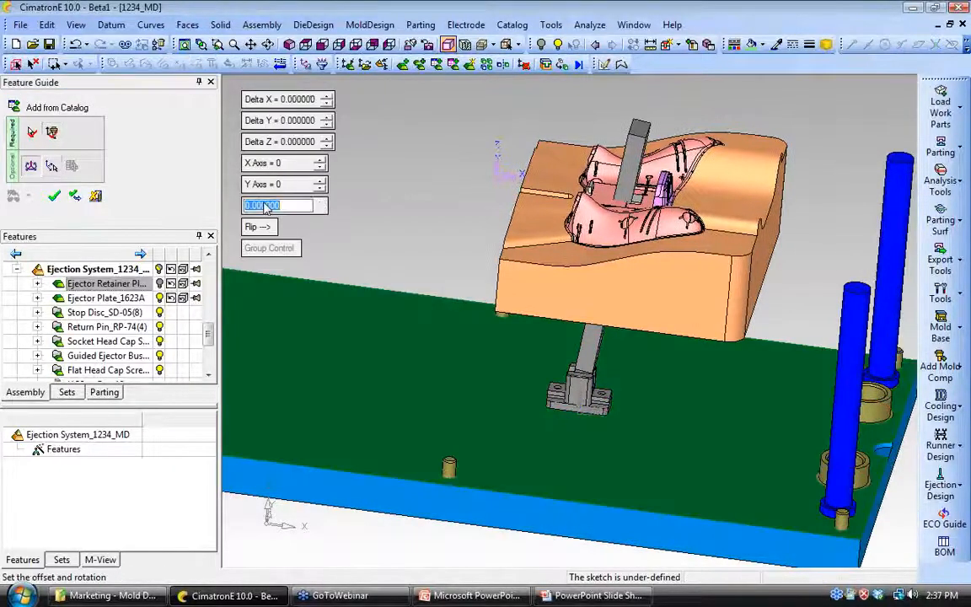
{"action": "left_click", "coordinate": [264, 207]}
{"action": "type", "text": "15"}
{"action": "key", "text": "Return"}
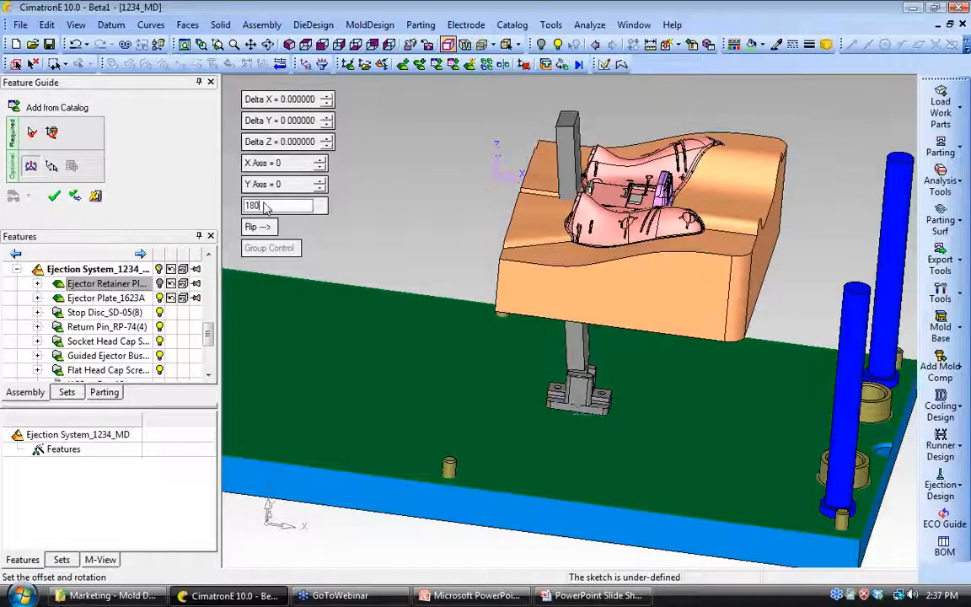
Step: Dimension the lifter's placement point along X from the sketch origin axis and set the distance to 4.2 inch
{"action": "left_click", "coordinate": [51, 132]}
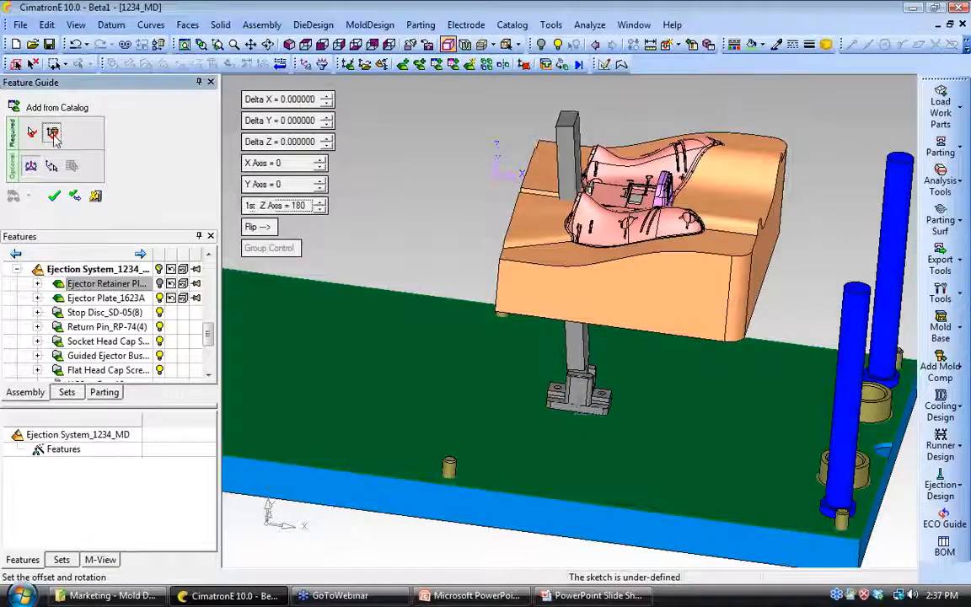
{"action": "left_click", "coordinate": [908, 392]}
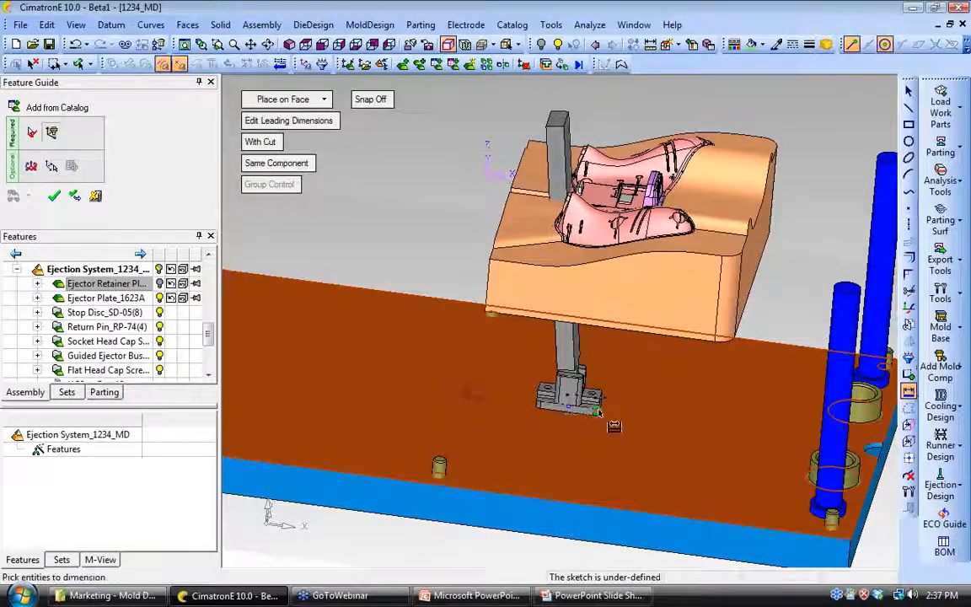
{"action": "left_click", "coordinate": [570, 409]}
{"action": "left_click", "coordinate": [466, 398]}
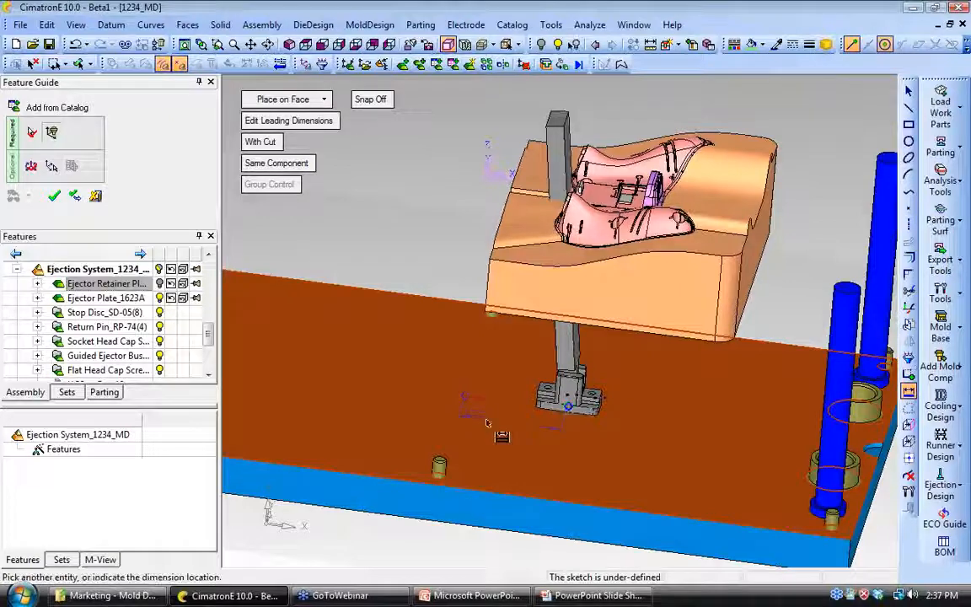
{"action": "left_click", "coordinate": [508, 424]}
{"action": "type", "text": "4.2"}
{"action": "key", "text": "Return"}
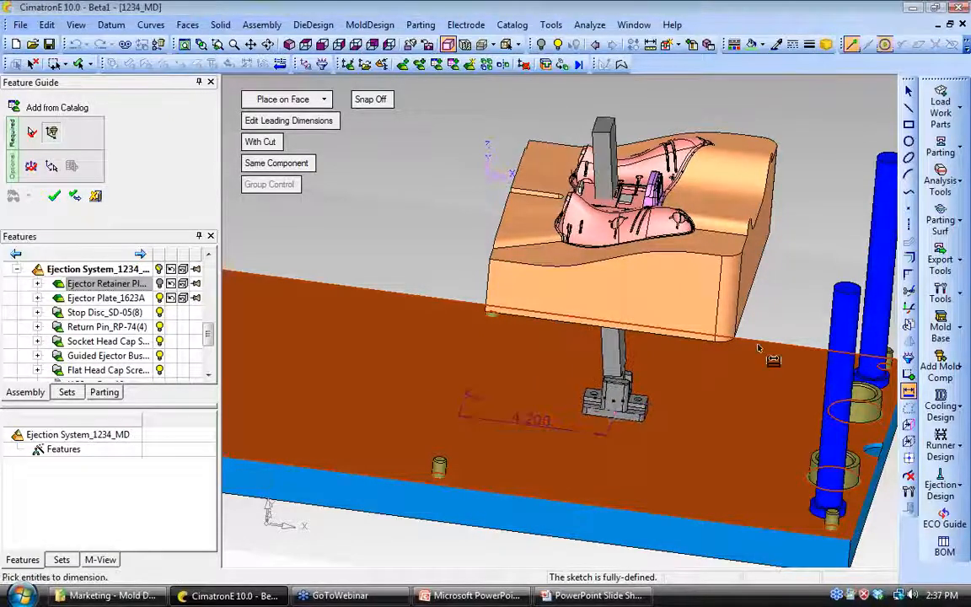
{"action": "middle_click_drag", "start_coordinate": [540, 405], "coordinate": [573, 414]}
{"action": "right_click_drag", "start_coordinate": [575, 414], "coordinate": [620, 379], "text": "ctrl"}
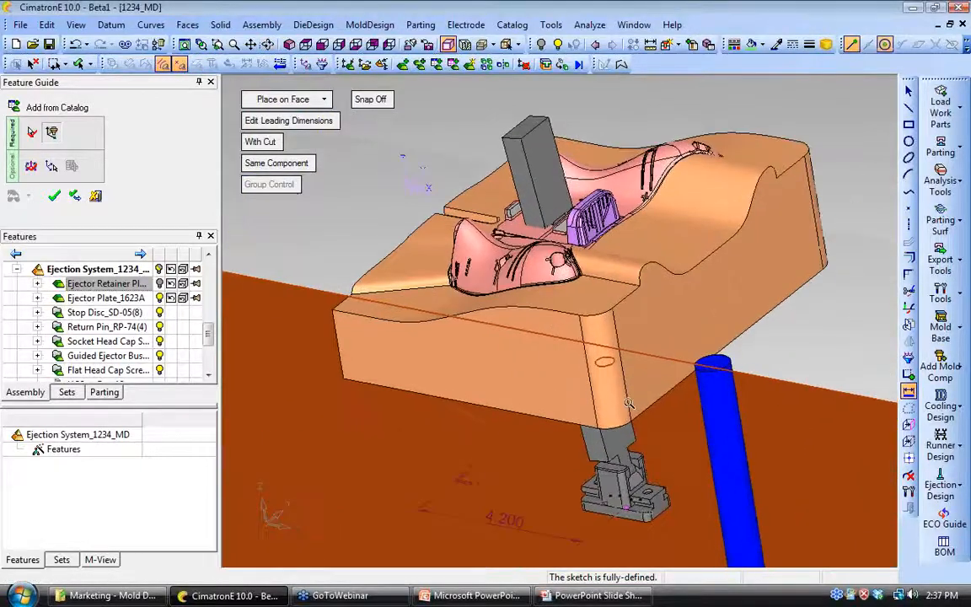
{"action": "middle_click_drag", "start_coordinate": [620, 380], "coordinate": [533, 353], "text": "ctrl"}
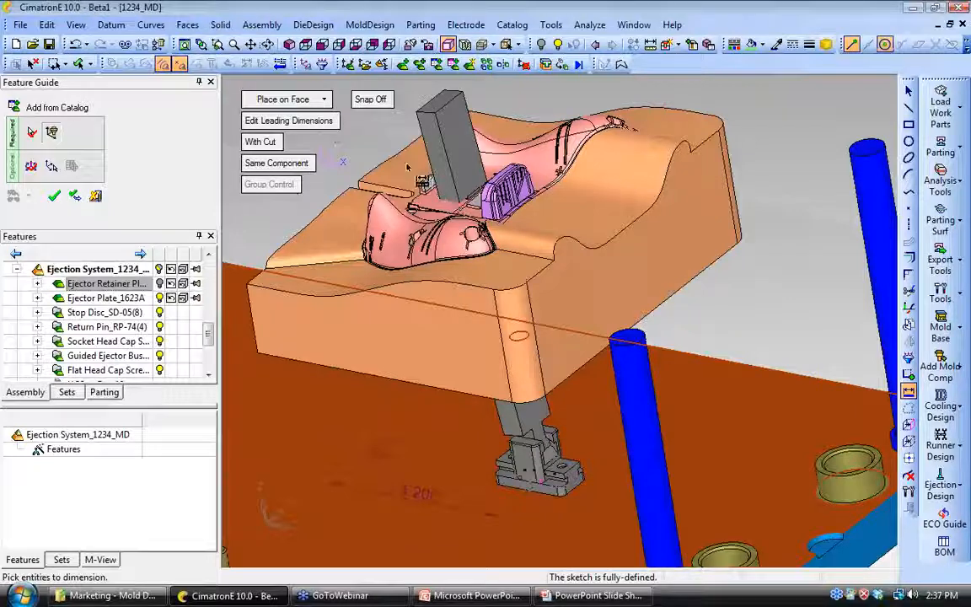
Step: Set the lifter's leading dimension W to 0.5 inch and complete its placement from the catalog
{"action": "left_click", "coordinate": [319, 128]}
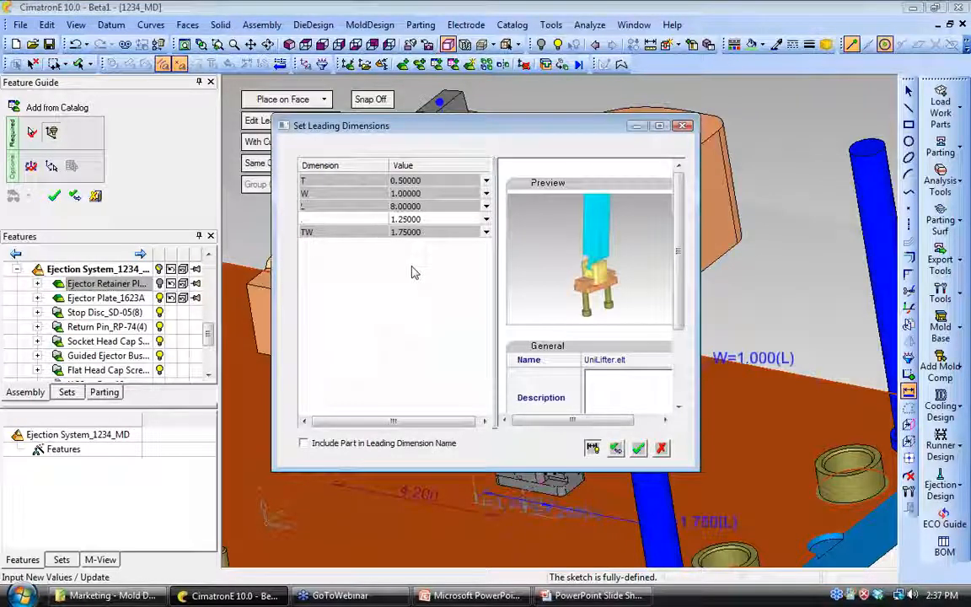
{"action": "left_click", "coordinate": [486, 196]}
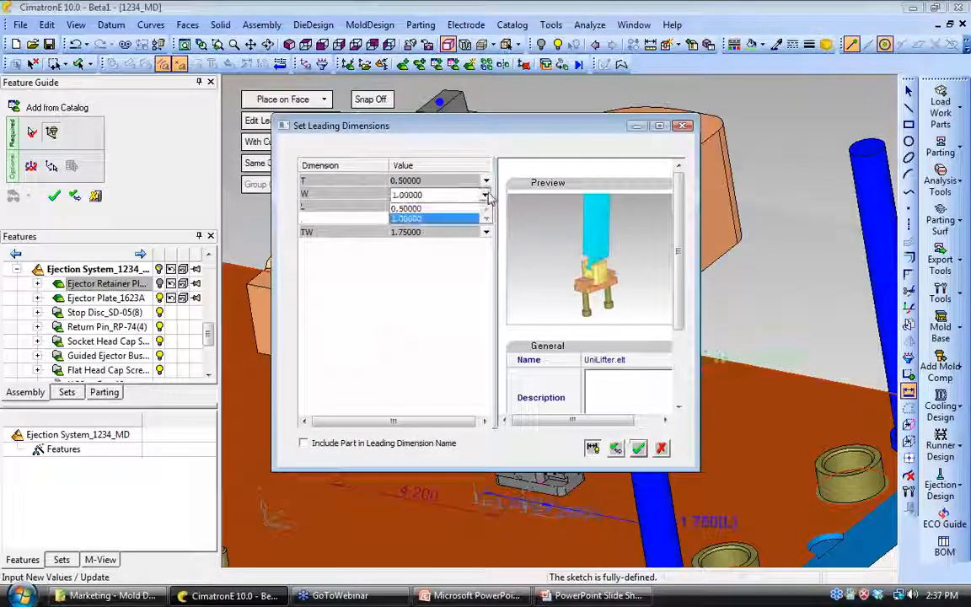
{"action": "left_click", "coordinate": [435, 208]}
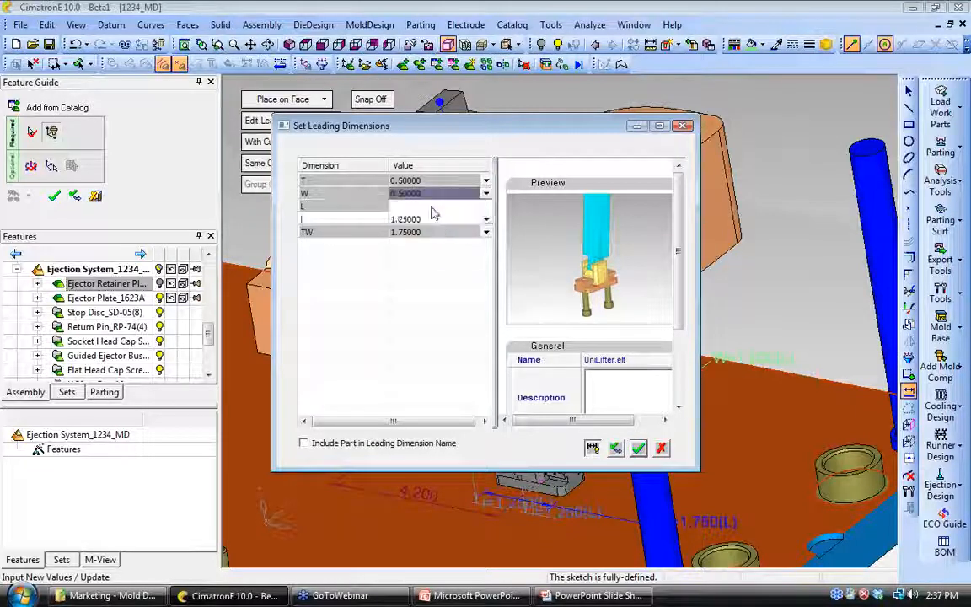
{"action": "left_click", "coordinate": [639, 448]}
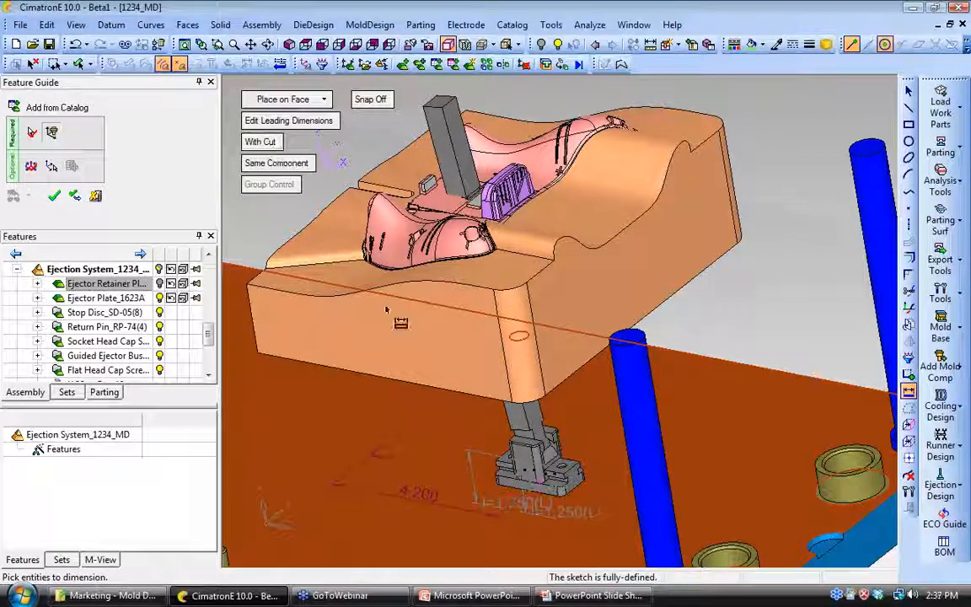
{"action": "left_click", "coordinate": [53, 197]}
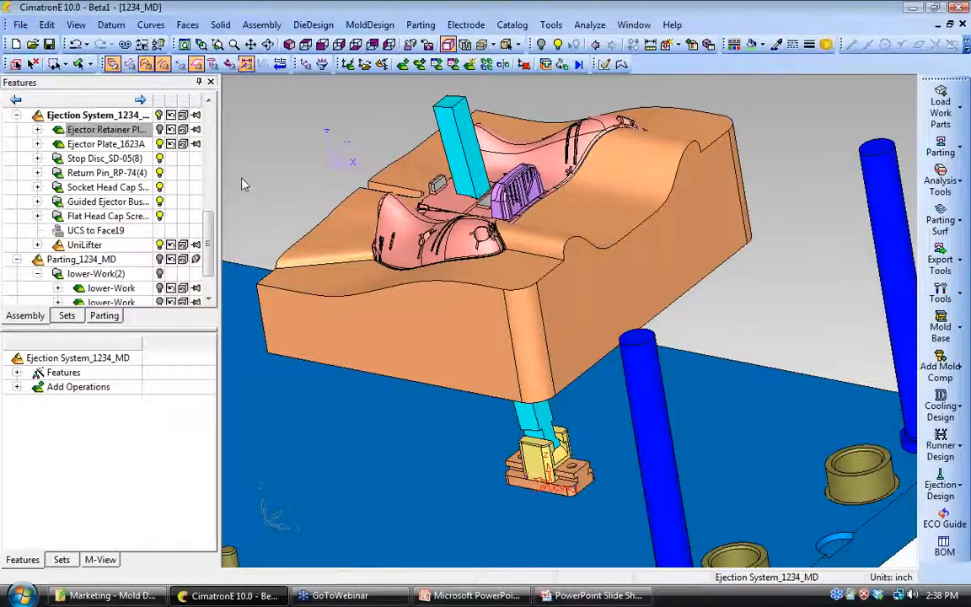
Step: Show the support plate and inspect the lifter's path through core and plates with a dynamic section moved in 0.1 inch increments
{"action": "scroll", "coordinate": [260, 297], "scroll_direction": "down", "scroll_amount": 2}
{"action": "left_click_drag", "start_coordinate": [210, 226], "coordinate": [210, 144]}
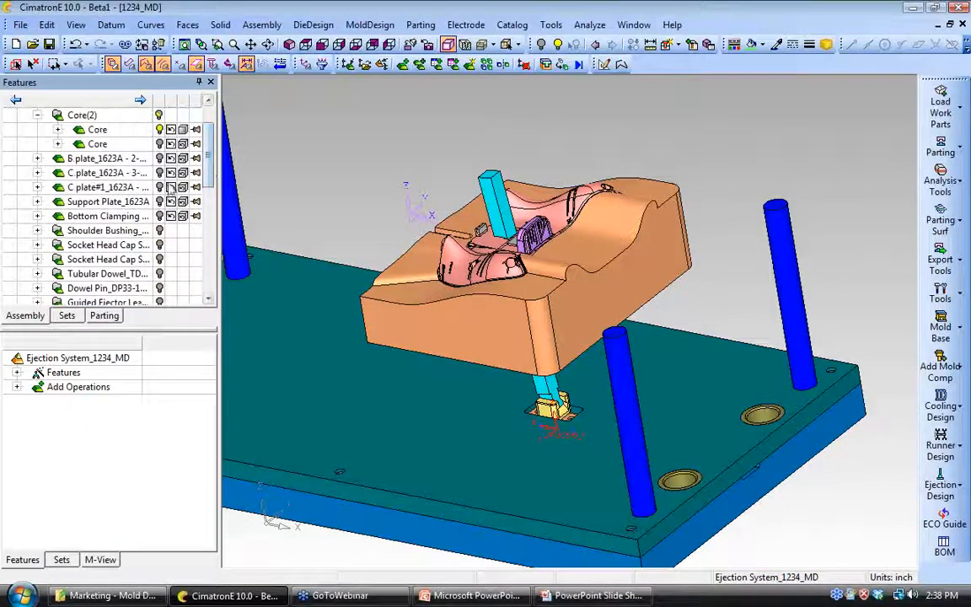
{"action": "left_click", "coordinate": [109, 201]}
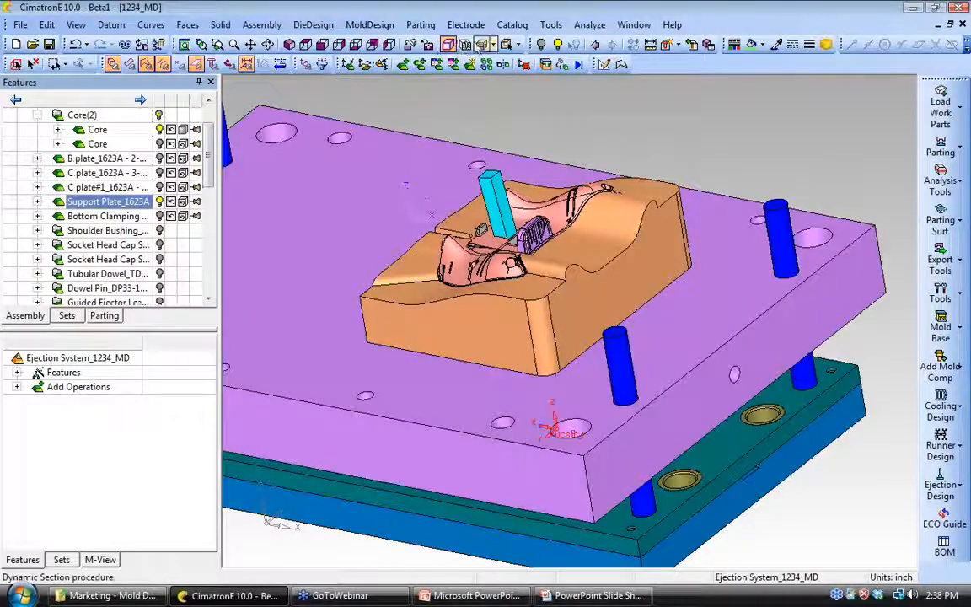
{"action": "left_click", "coordinate": [465, 44]}
{"action": "left_click", "coordinate": [628, 402]}
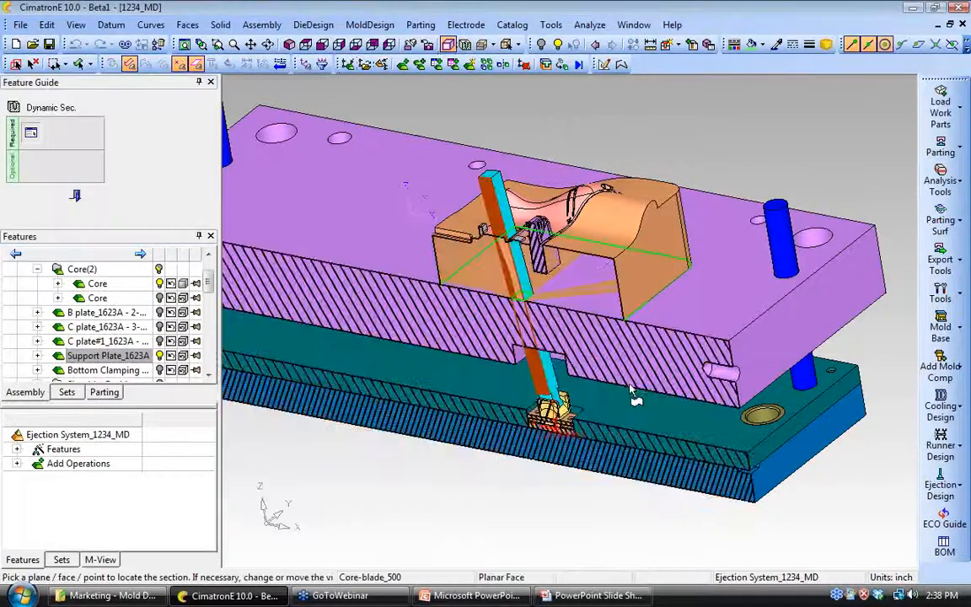
{"action": "scroll", "coordinate": [634, 396], "scroll_direction": "up", "scroll_amount": 3}
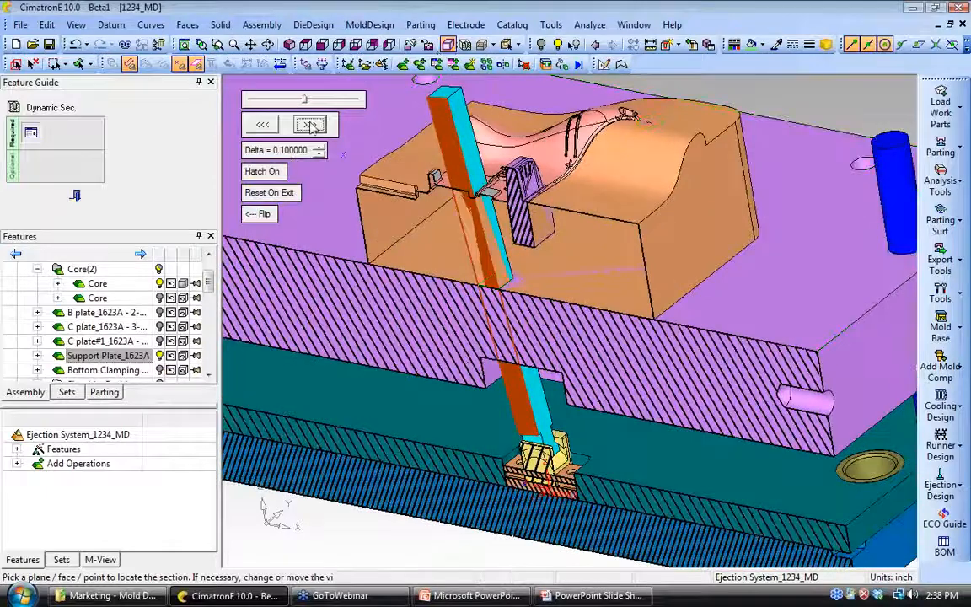
{"action": "left_click", "coordinate": [311, 125]}
{"action": "left_click", "coordinate": [311, 125]}
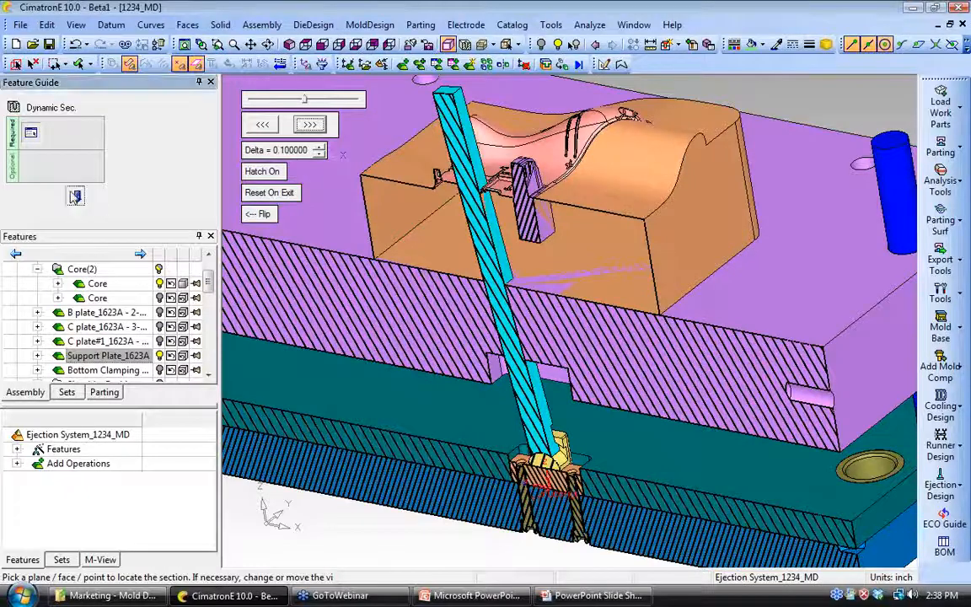
{"action": "left_click", "coordinate": [75, 197]}
Step: Activate the first Core component of the pair and hide all other components
{"action": "right_click", "coordinate": [100, 133]}
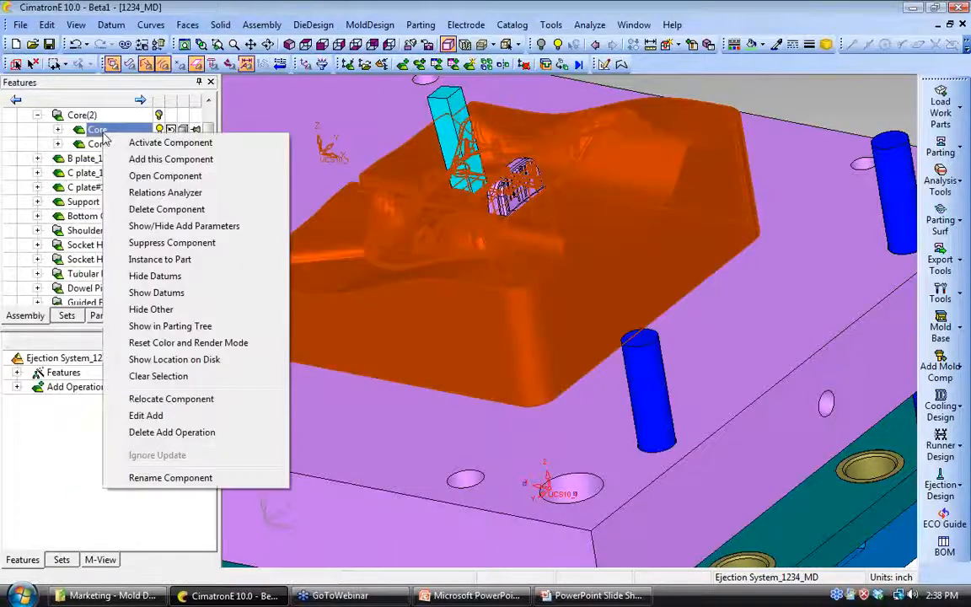
{"action": "left_click", "coordinate": [170, 143]}
{"action": "right_click", "coordinate": [145, 131]}
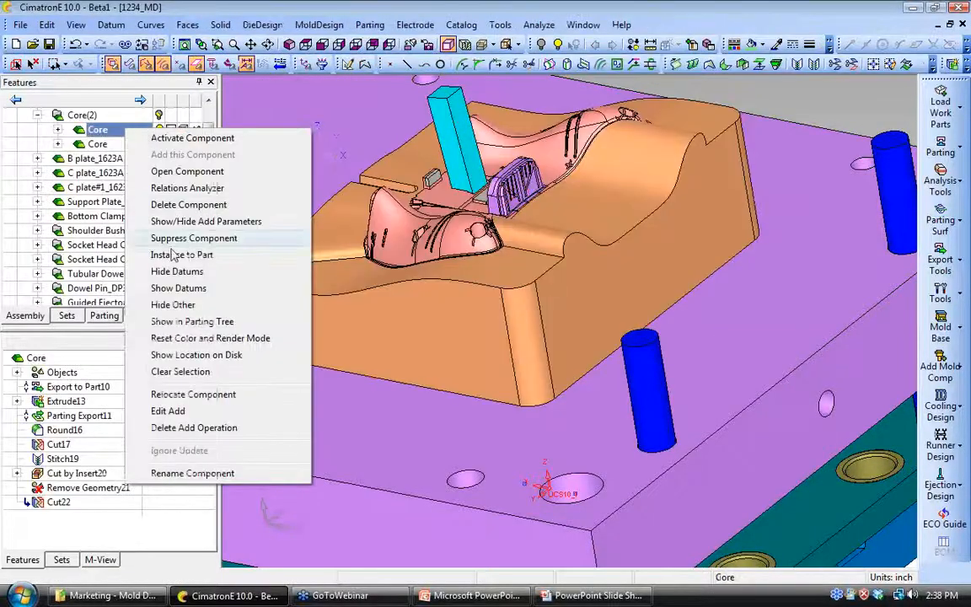
{"action": "left_click", "coordinate": [177, 308]}
Step: Roll the core's feature history back to Remove Geometry21 so the lifter pocket cut is suppressed
{"action": "middle_click_drag", "start_coordinate": [505, 287], "coordinate": [540, 363]}
{"action": "middle_click_drag", "start_coordinate": [523, 210], "coordinate": [554, 363], "text": "ctrl"}
{"action": "right_click_drag", "start_coordinate": [548, 304], "coordinate": [544, 329], "text": "ctrl"}
{"action": "right_click_drag", "start_coordinate": [539, 291], "coordinate": [529, 331], "text": "ctrl"}
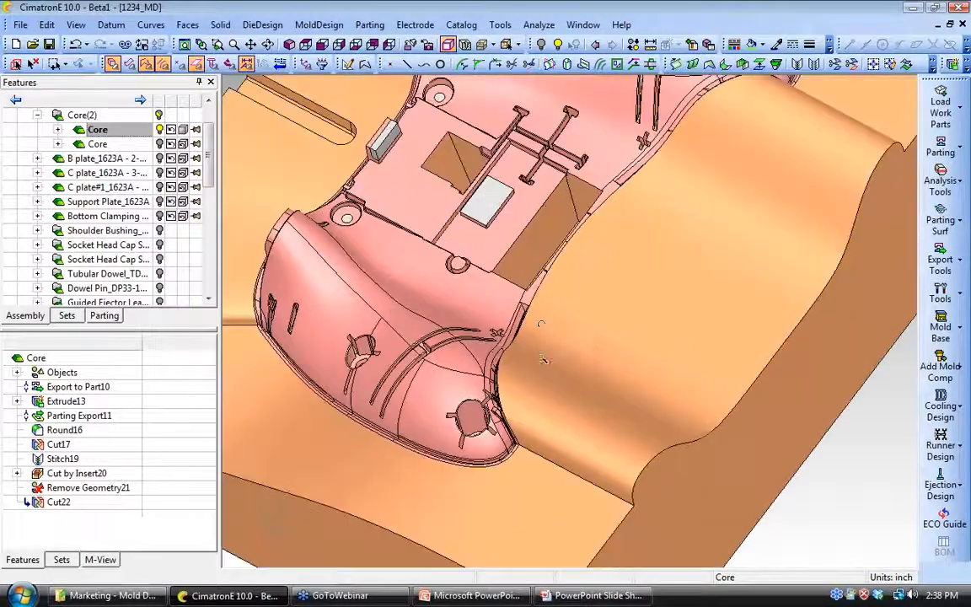
{"action": "left_click_drag", "start_coordinate": [485, 217], "coordinate": [572, 331], "text": "ctrl"}
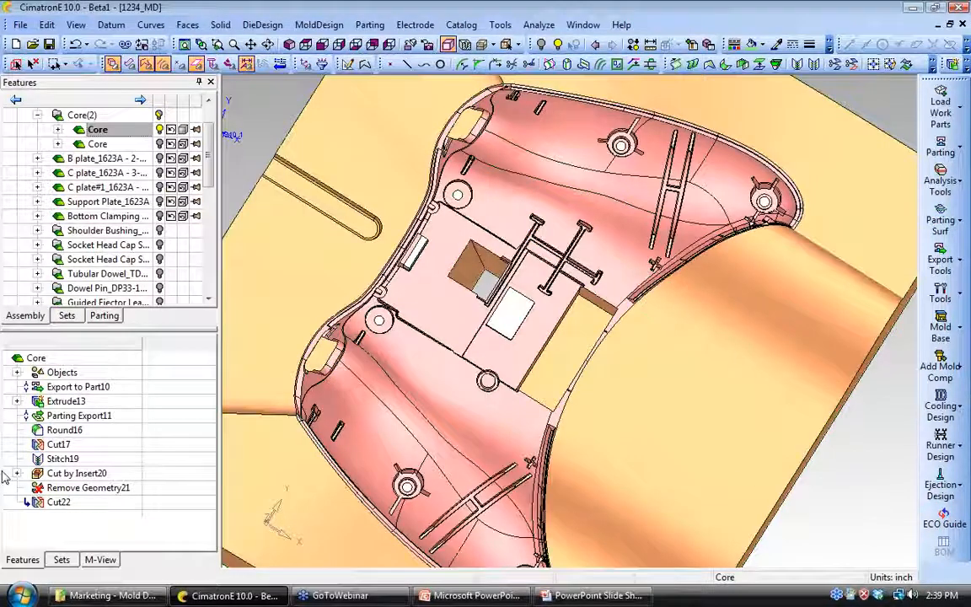
{"action": "right_click", "coordinate": [92, 488]}
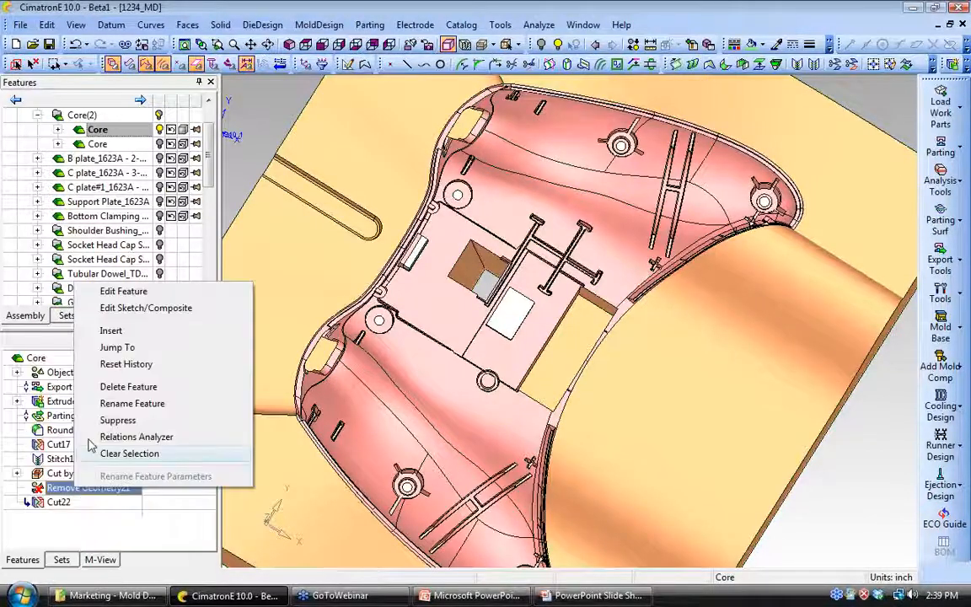
{"action": "left_click", "coordinate": [116, 334]}
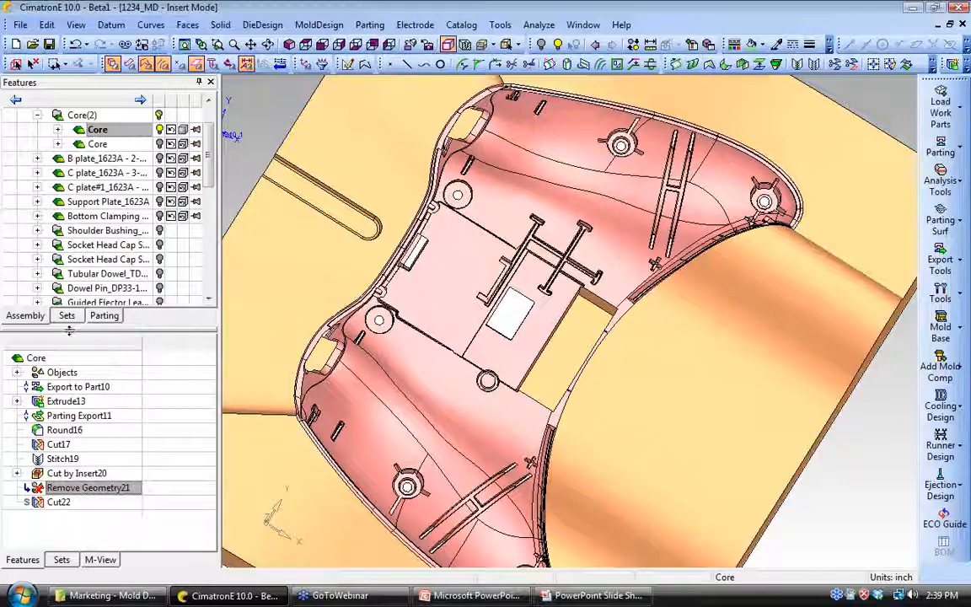
Step: Expand the UniLifter assembly and activate its Core-blade_500_ULB-4001 component
{"action": "left_click_drag", "start_coordinate": [209, 141], "coordinate": [207, 216]}
{"action": "left_click", "coordinate": [37, 258]}
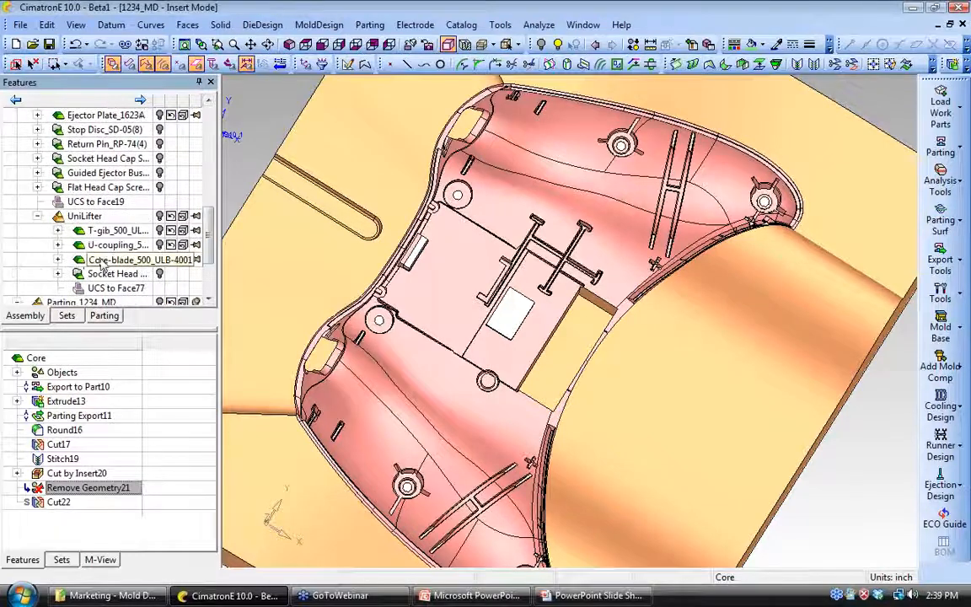
{"action": "right_click", "coordinate": [102, 259]}
{"action": "left_click", "coordinate": [167, 238]}
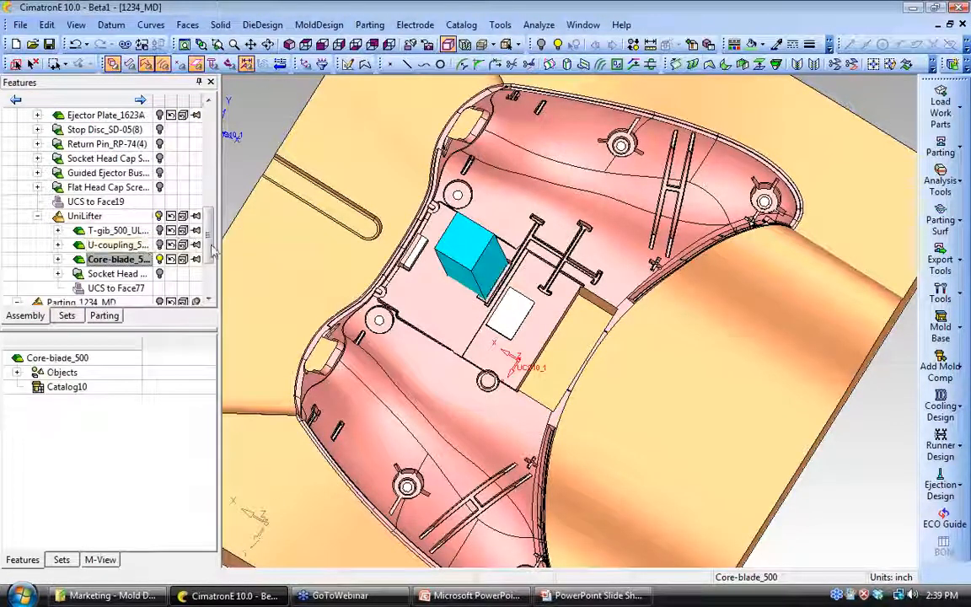
{"action": "middle_click_drag", "start_coordinate": [425, 353], "coordinate": [577, 365]}
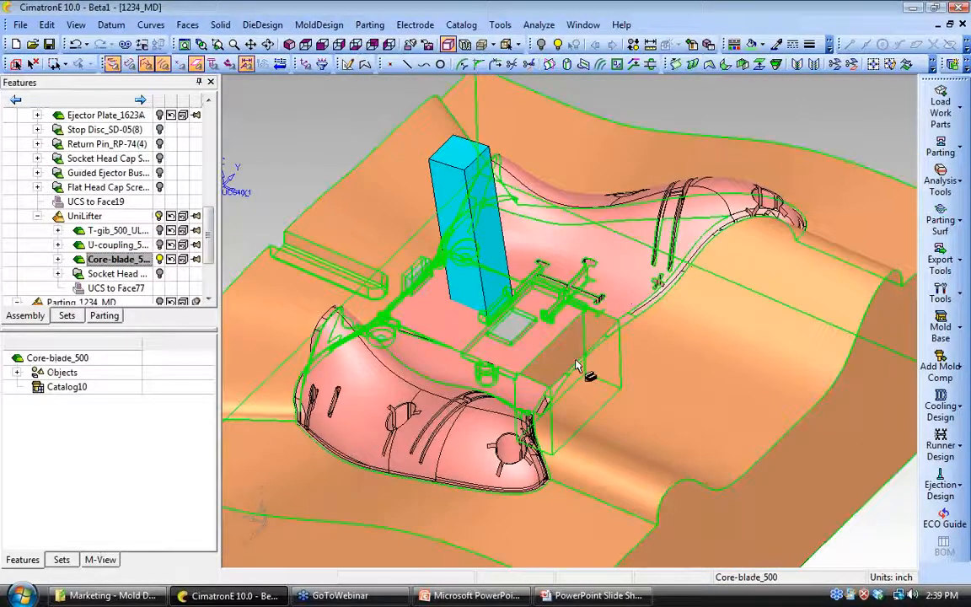
Step: Import the core's flat central faces around the lifter into the blade component and hide the core
{"action": "left_click", "coordinate": [23, 28]}
{"action": "mouse_move", "coordinate": [54, 178]}
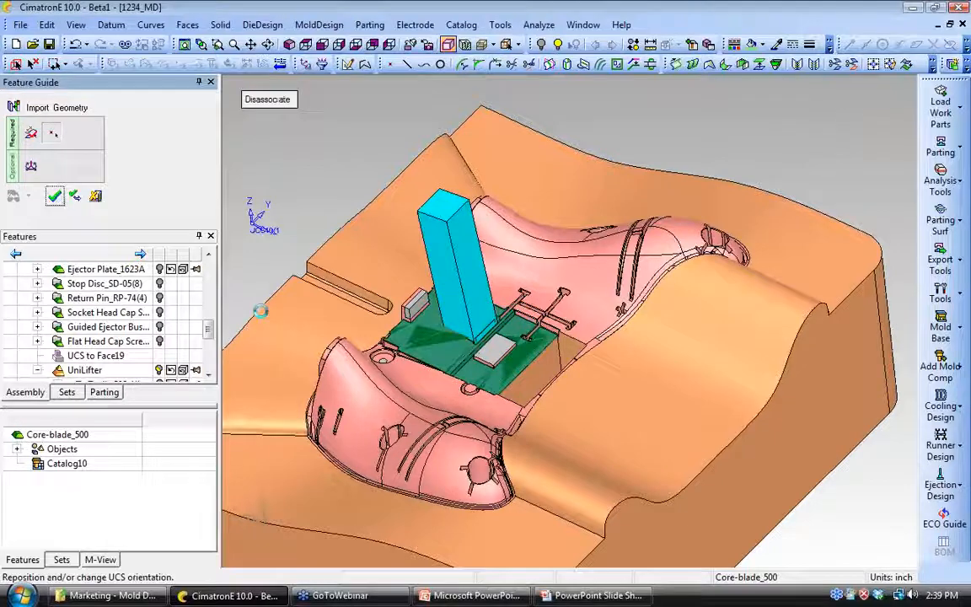
{"action": "left_click_drag", "start_coordinate": [208, 239], "coordinate": [208, 137]}
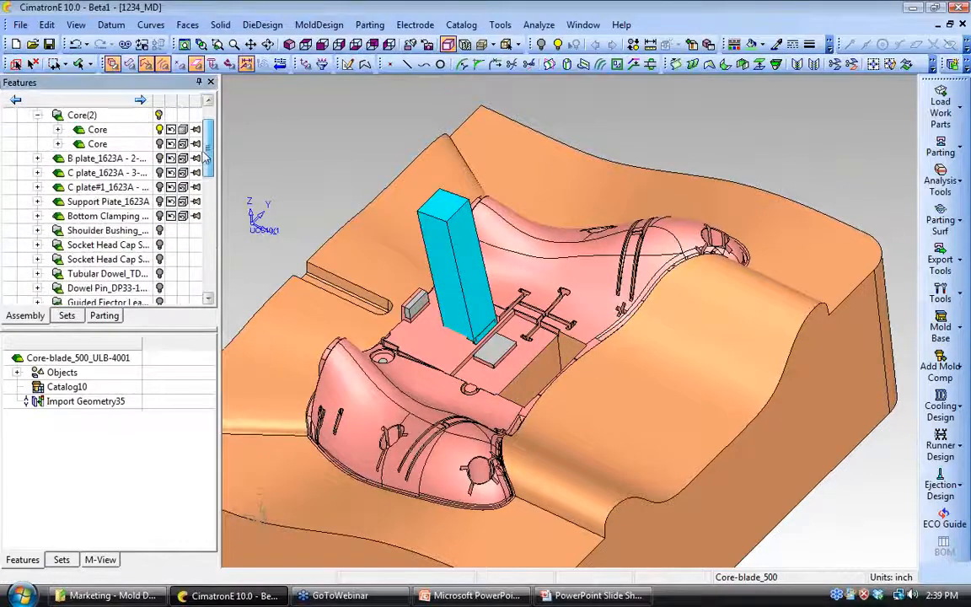
{"action": "left_click", "coordinate": [160, 129]}
Step: Cut the lifter blade with the imported core faces, removing the portion above them
{"action": "middle_click_drag", "start_coordinate": [428, 418], "coordinate": [457, 396], "text": "ctrl"}
{"action": "left_click_drag", "start_coordinate": [444, 401], "coordinate": [441, 395], "text": "ctrl"}
{"action": "middle_click_drag", "start_coordinate": [462, 427], "coordinate": [434, 375], "text": "ctrl"}
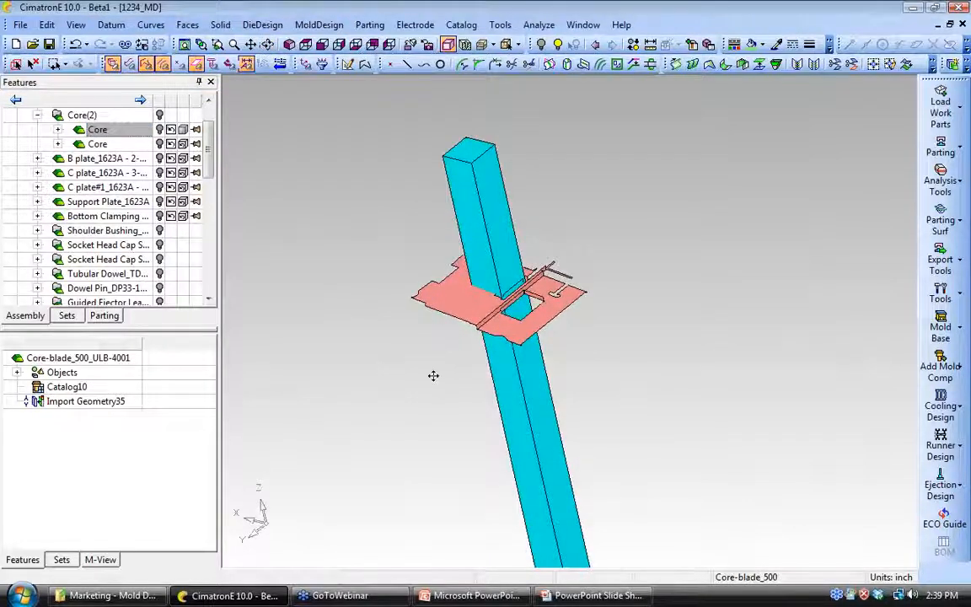
{"action": "right_click_drag", "start_coordinate": [434, 375], "coordinate": [425, 342], "text": "ctrl"}
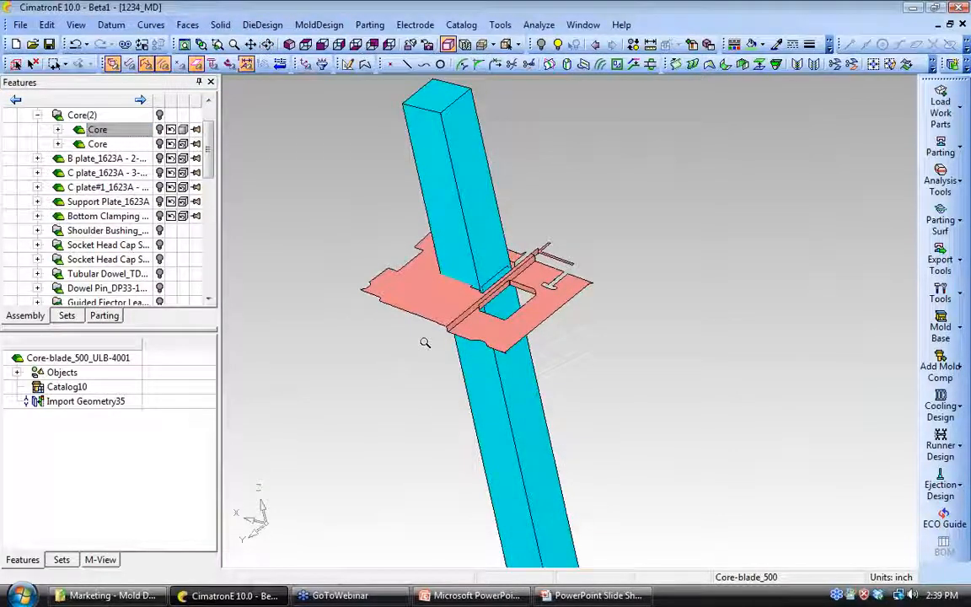
{"action": "left_click", "coordinate": [220, 25]}
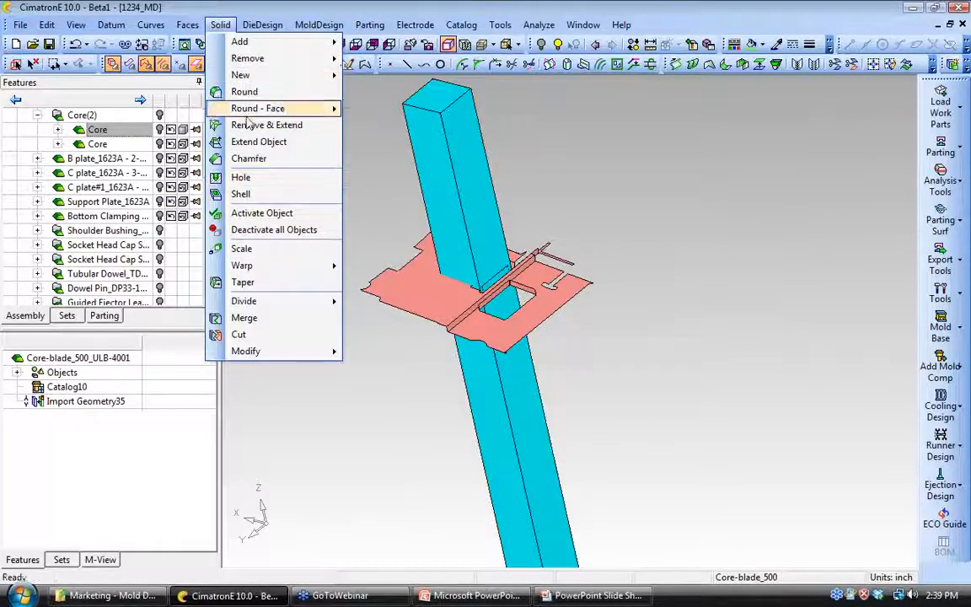
{"action": "left_click", "coordinate": [245, 334]}
{"action": "left_click", "coordinate": [463, 389]}
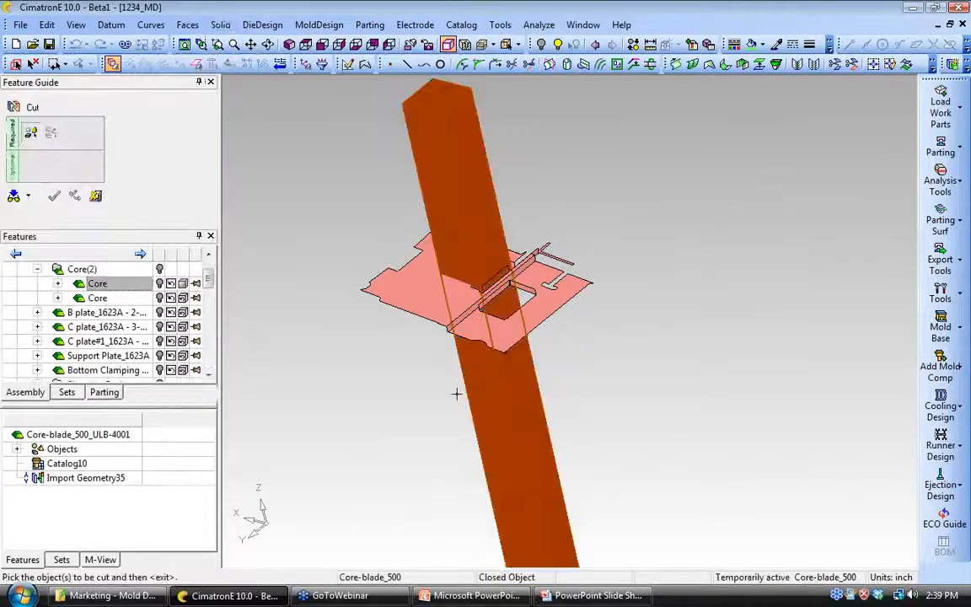
{"action": "middle_click", "coordinate": [418, 403]}
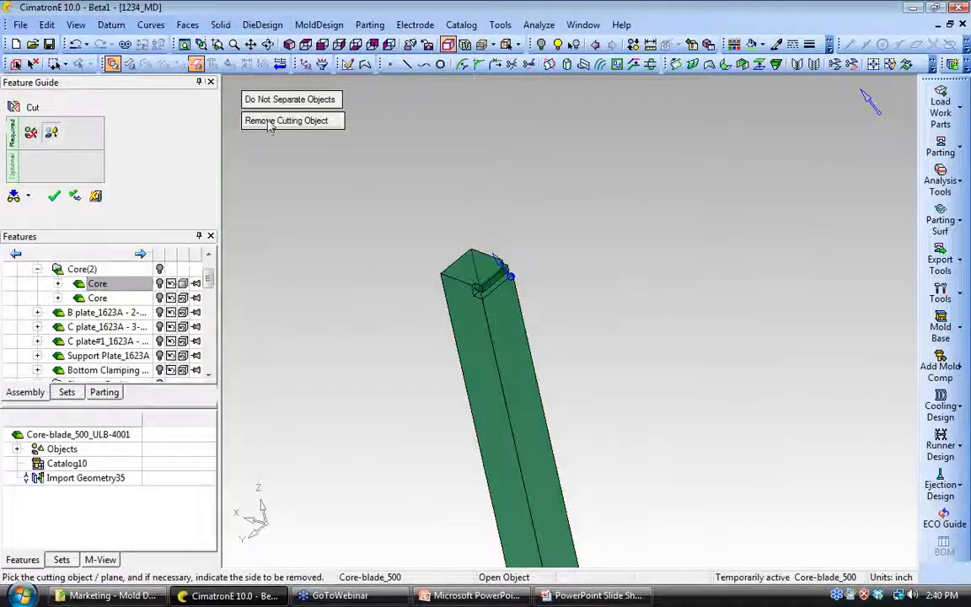
{"action": "left_click", "coordinate": [54, 195]}
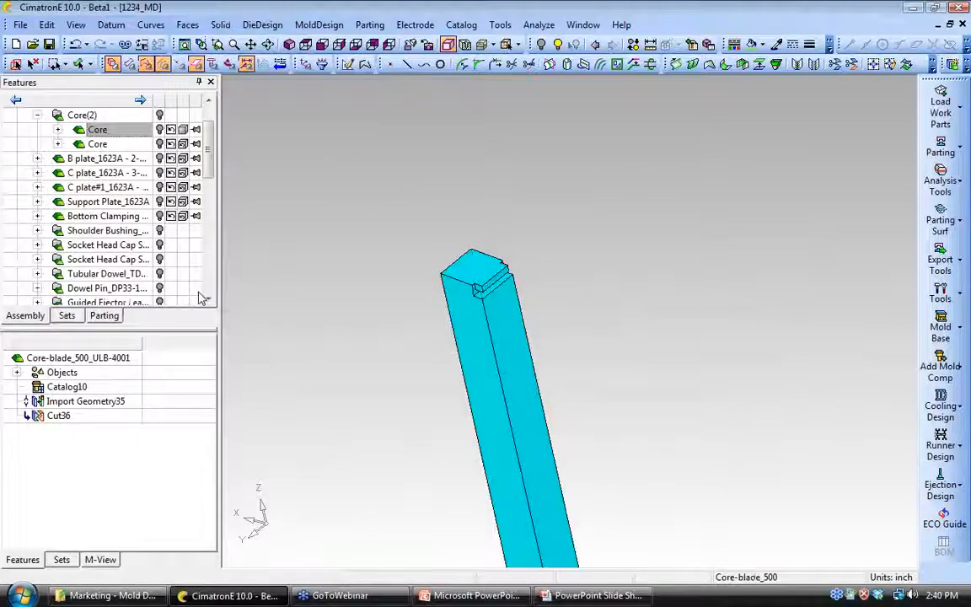
Step: Reactivate the core and roll its feature history forward to include Cut22
{"action": "left_click_drag", "start_coordinate": [535, 485], "coordinate": [431, 448], "text": "ctrl"}
{"action": "middle_click_drag", "start_coordinate": [431, 448], "coordinate": [482, 420], "text": "ctrl"}
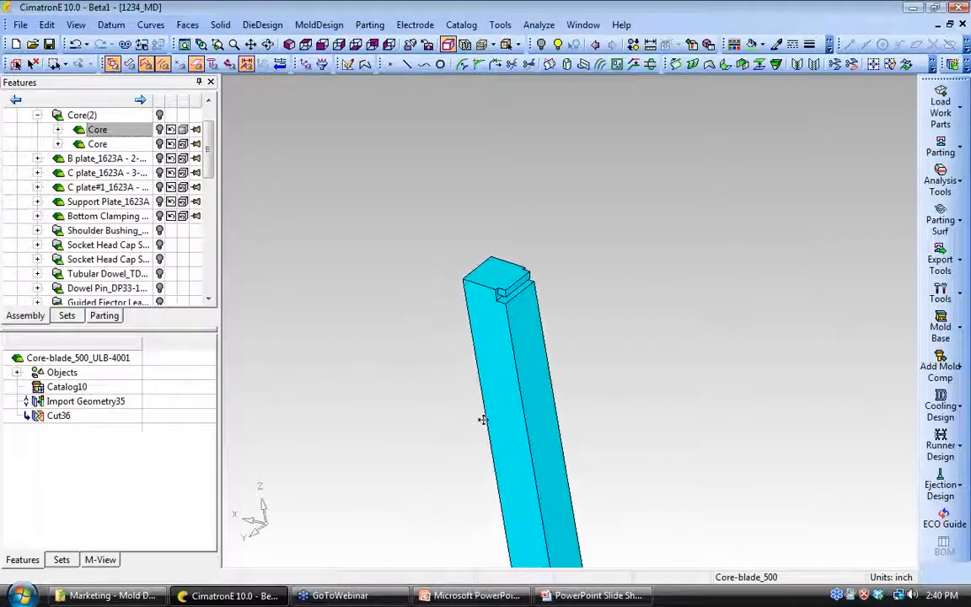
{"action": "right_click_drag", "start_coordinate": [488, 417], "coordinate": [479, 405], "text": "ctrl"}
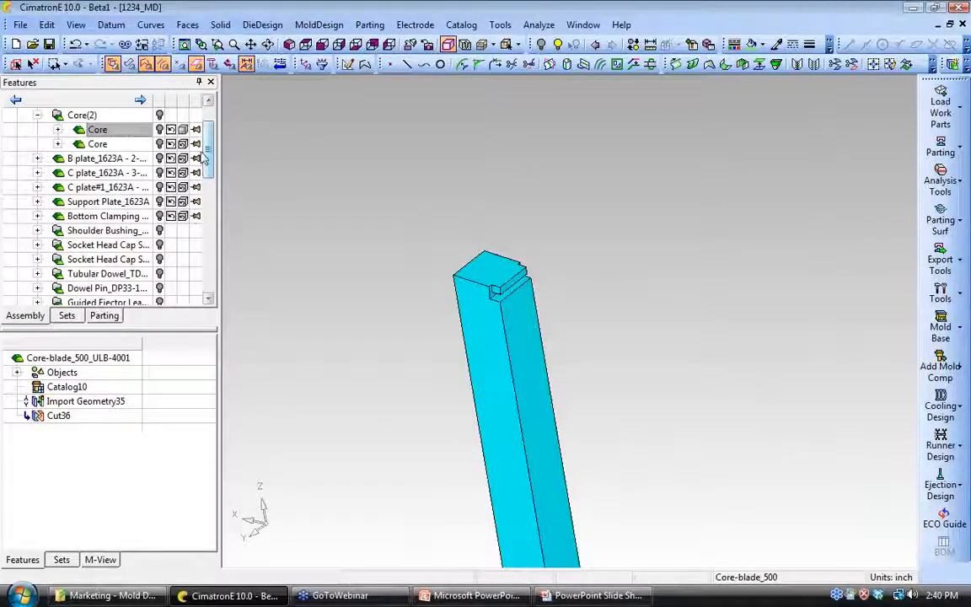
{"action": "right_click", "coordinate": [99, 133]}
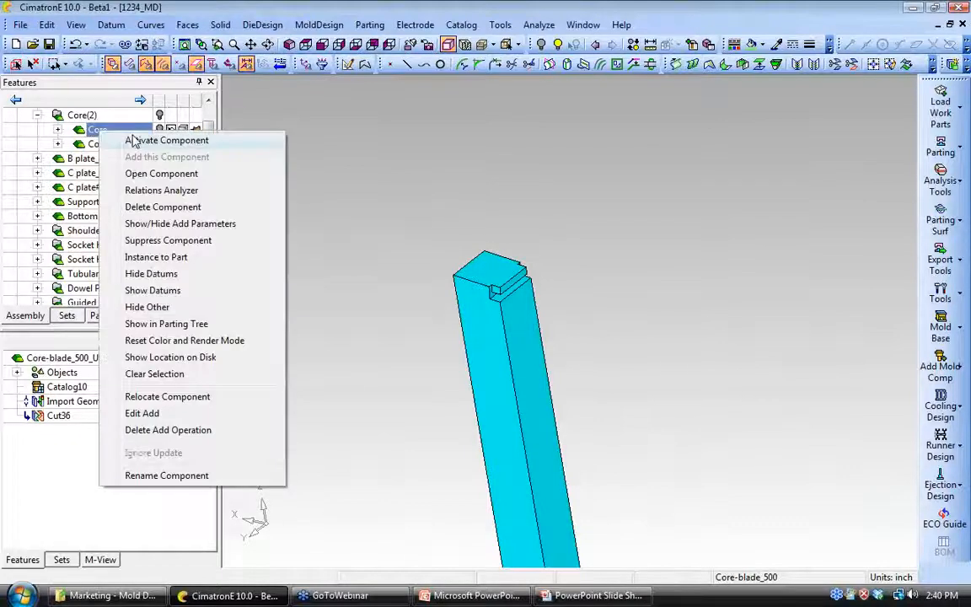
{"action": "left_click", "coordinate": [135, 141]}
{"action": "right_click", "coordinate": [80, 501]}
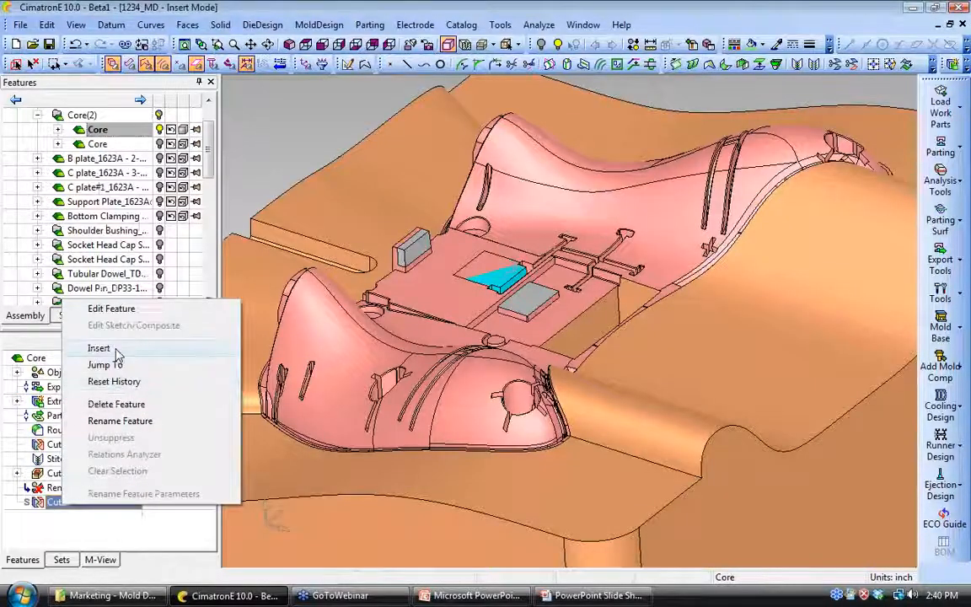
{"action": "left_click", "coordinate": [118, 347]}
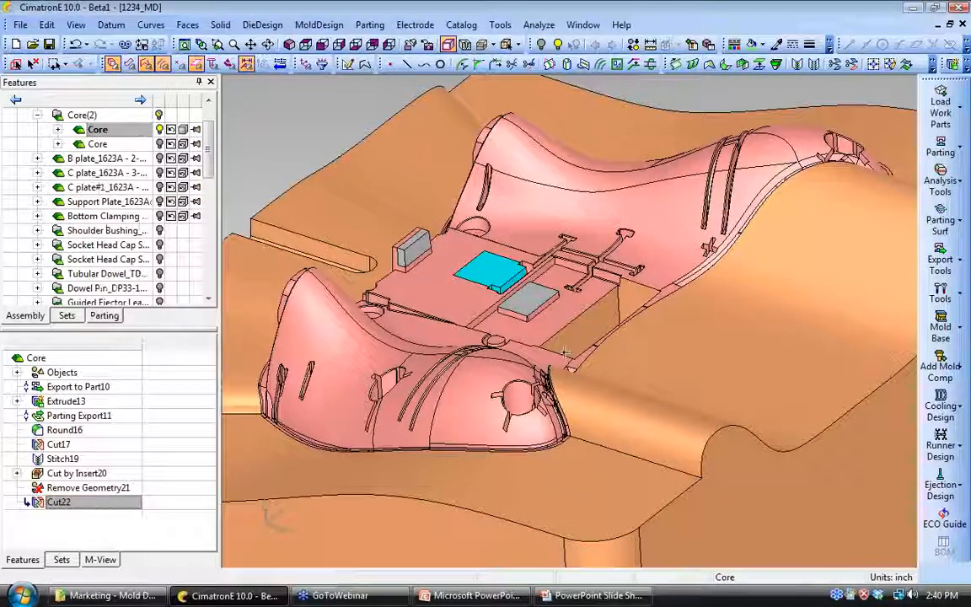
Step: Save the mold design and activate the Ejection System_1234_MD subassembly
{"action": "left_click_drag", "start_coordinate": [557, 352], "coordinate": [575, 292], "text": "ctrl"}
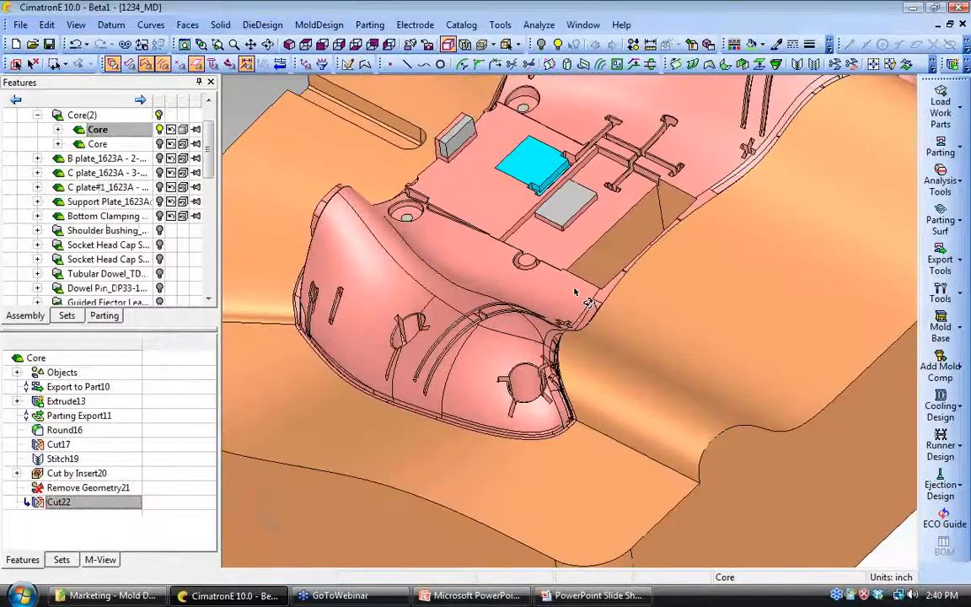
{"action": "middle_click_drag", "start_coordinate": [575, 292], "coordinate": [517, 462], "text": "ctrl"}
{"action": "left_click", "coordinate": [49, 45]}
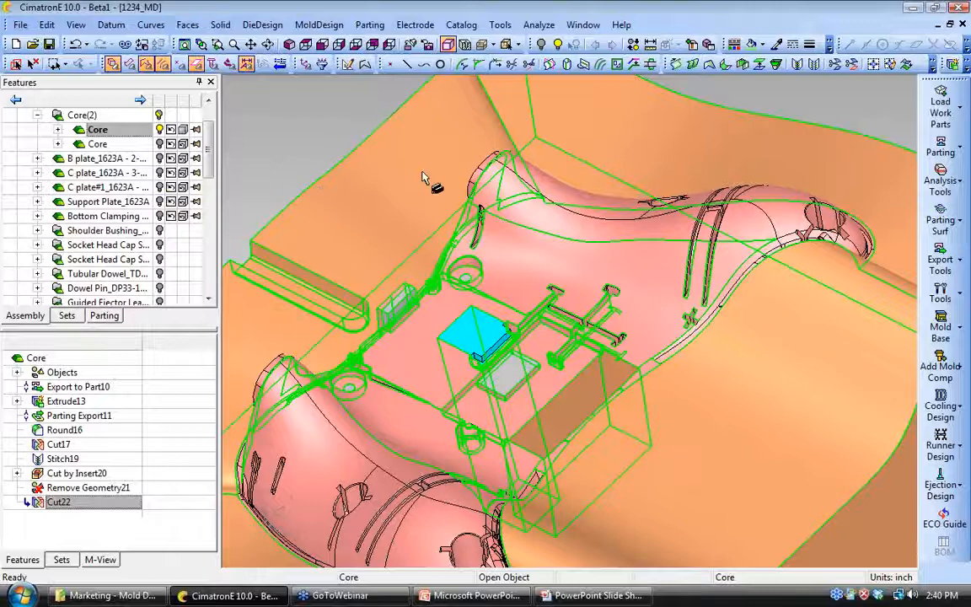
{"action": "left_click", "coordinate": [184, 44]}
{"action": "left_click_drag", "start_coordinate": [208, 146], "coordinate": [208, 205]}
{"action": "double_click", "coordinate": [81, 174]}
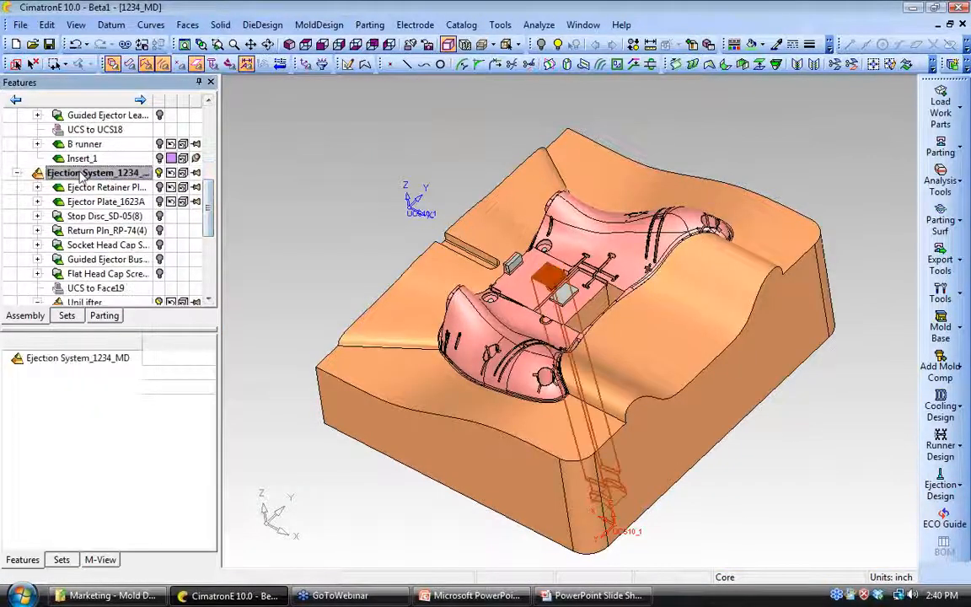
Step: Show all components of the Ejection System_1234_MD subassembly alongside the core
{"action": "right_click", "coordinate": [152, 174]}
{"action": "left_click", "coordinate": [181, 220]}
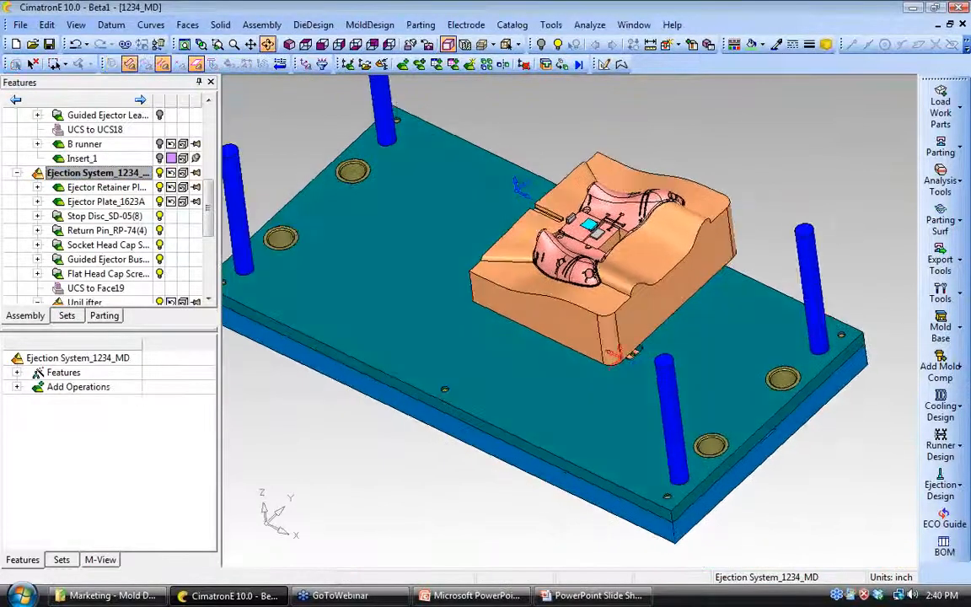
{"action": "left_click_drag", "start_coordinate": [540, 405], "coordinate": [531, 347], "text": "ctrl"}
{"action": "middle_click_drag", "start_coordinate": [531, 347], "coordinate": [524, 367], "text": "ctrl"}
{"action": "scroll", "coordinate": [525, 367], "scroll_direction": "up", "scroll_amount": 1}
{"action": "right_click_drag", "start_coordinate": [791, 509], "coordinate": [793, 486], "text": "ctrl"}
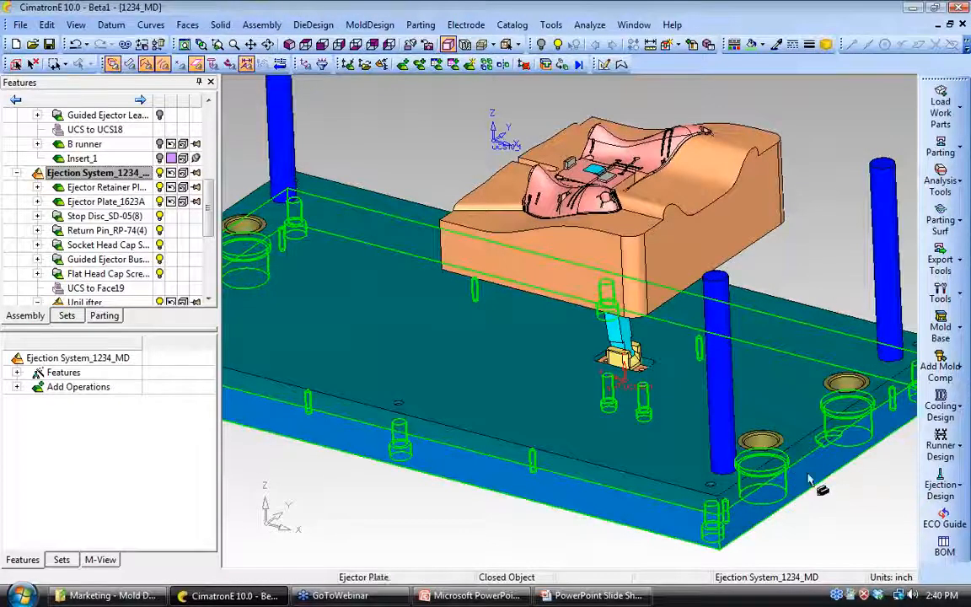
Step: Start adding an ejector from the DME Inch catalog, choosing the straight-type Hotwork ejector pin
{"action": "left_click", "coordinate": [941, 489]}
{"action": "left_click", "coordinate": [835, 475]}
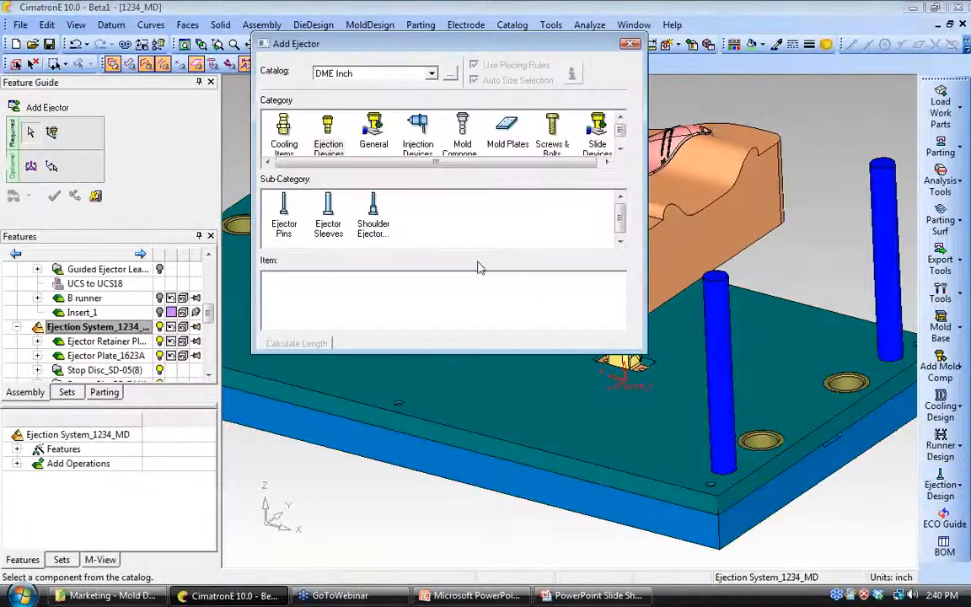
{"action": "left_click", "coordinate": [283, 217]}
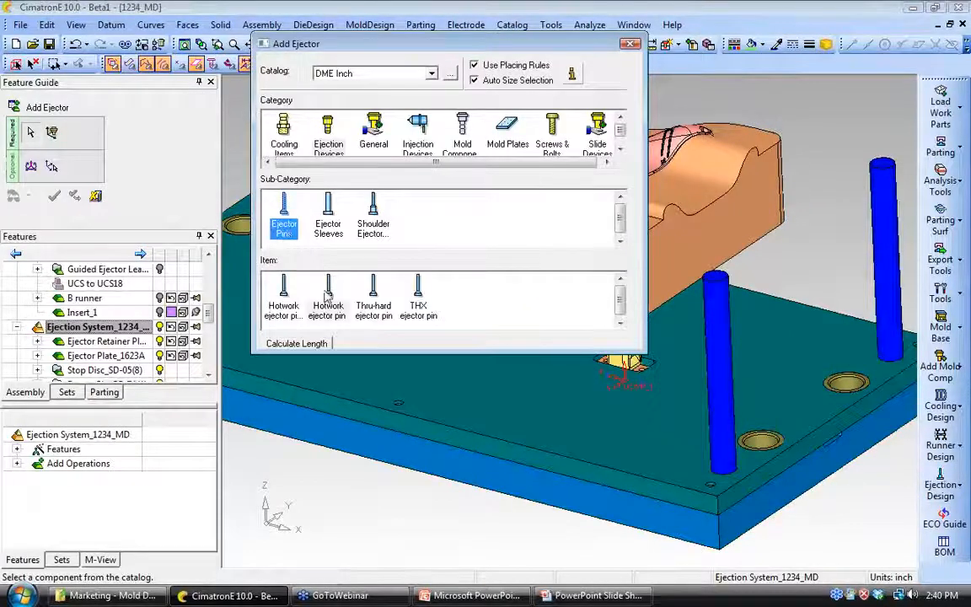
{"action": "left_click", "coordinate": [328, 295]}
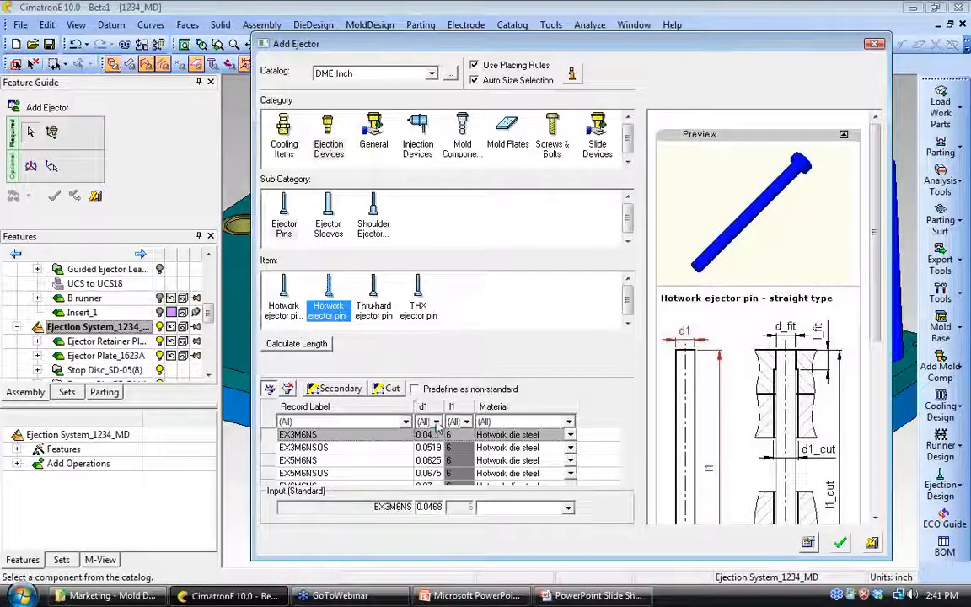
Step: Filter the pins to a 0.25 diameter, calculate the recommended ejector length, and accept record EX17M10 with length 10
{"action": "left_click", "coordinate": [435, 421]}
{"action": "left_click_drag", "start_coordinate": [456, 453], "coordinate": [456, 486]}
{"action": "left_click", "coordinate": [431, 486]}
{"action": "left_click", "coordinate": [296, 346]}
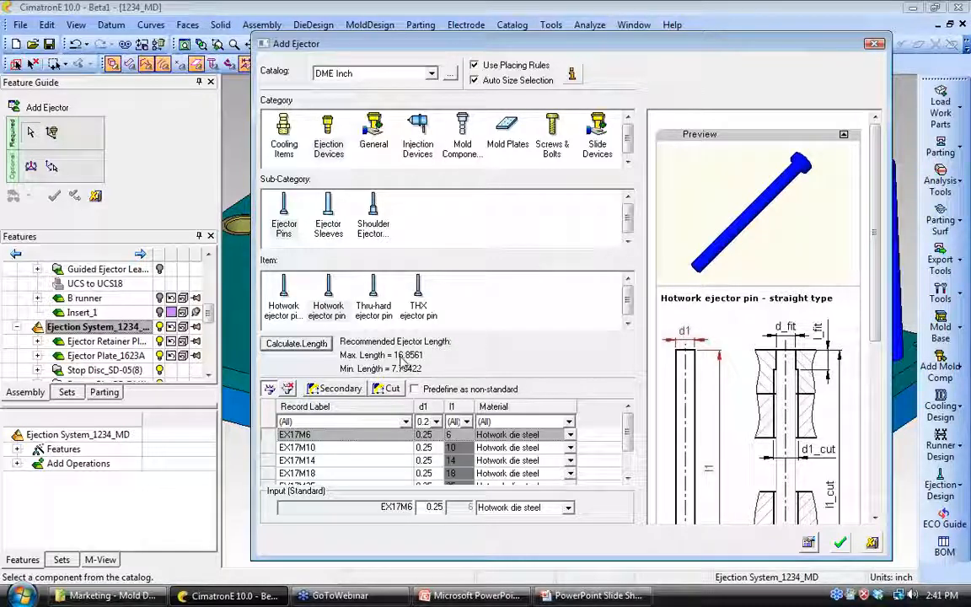
{"action": "left_click", "coordinate": [297, 448]}
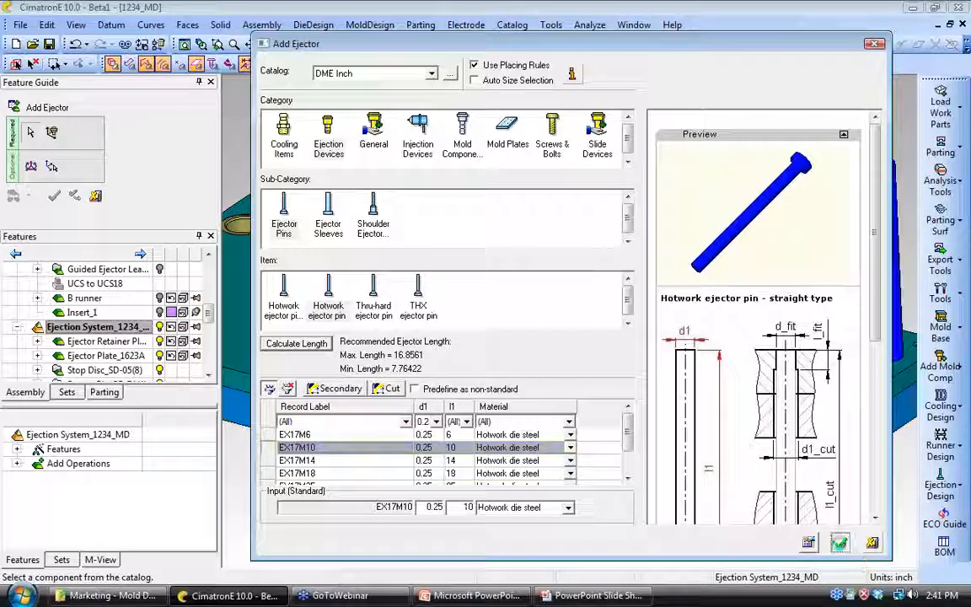
{"action": "left_click", "coordinate": [814, 543]}
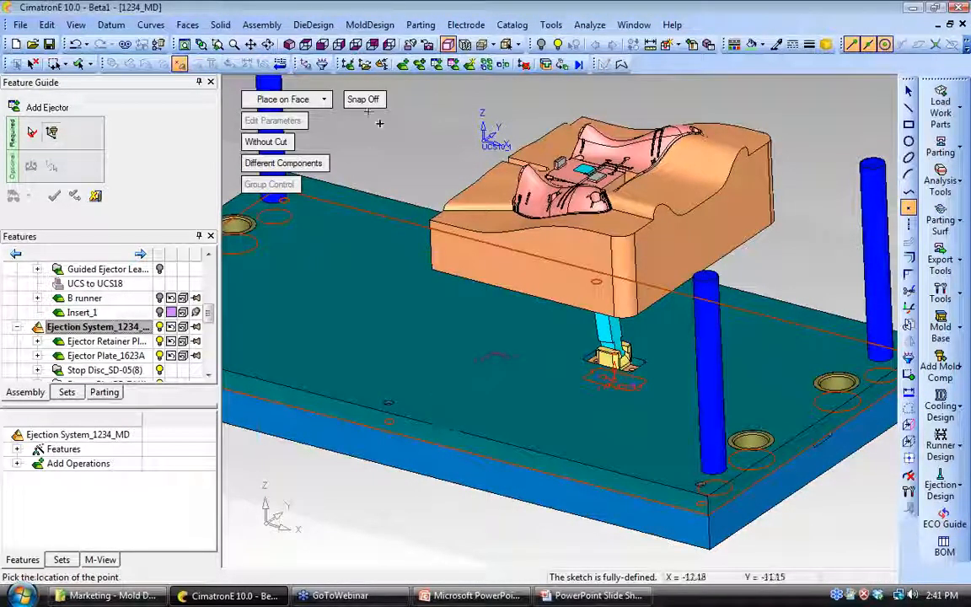
Step: Place three ejector pins with 0.125 grid snapping in the core's lower grip, at about X 5.25, Y 2.25; X 4.375, Y 2; X 3.372, Y 2
{"action": "left_click", "coordinate": [364, 99]}
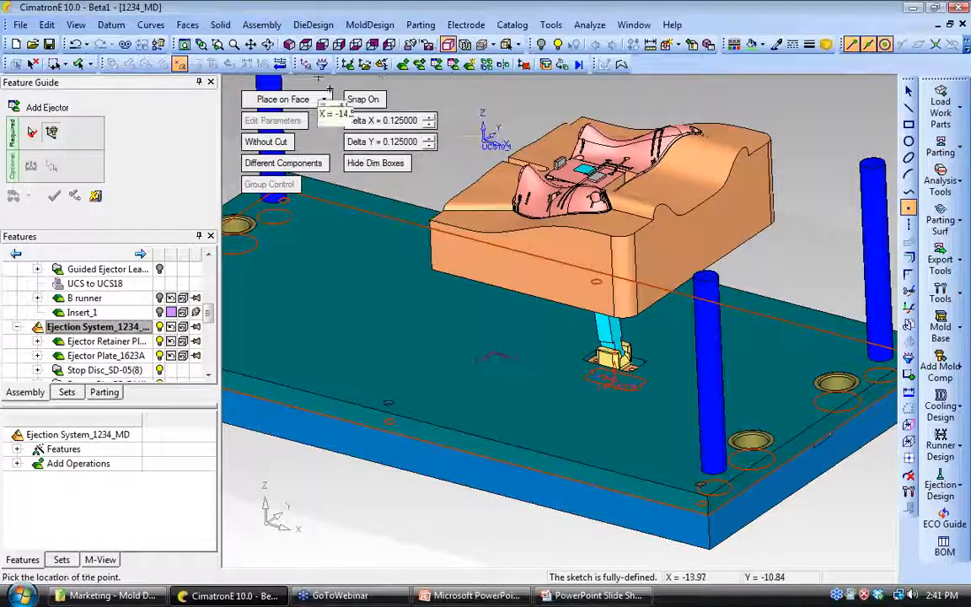
{"action": "left_click", "coordinate": [268, 44]}
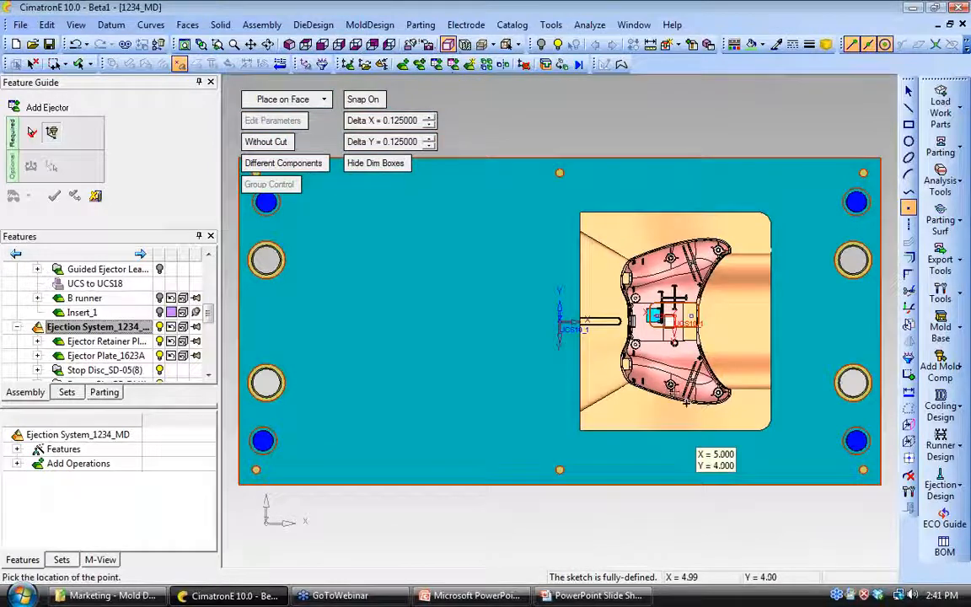
{"action": "middle_click_drag", "start_coordinate": [614, 359], "coordinate": [510, 437]}
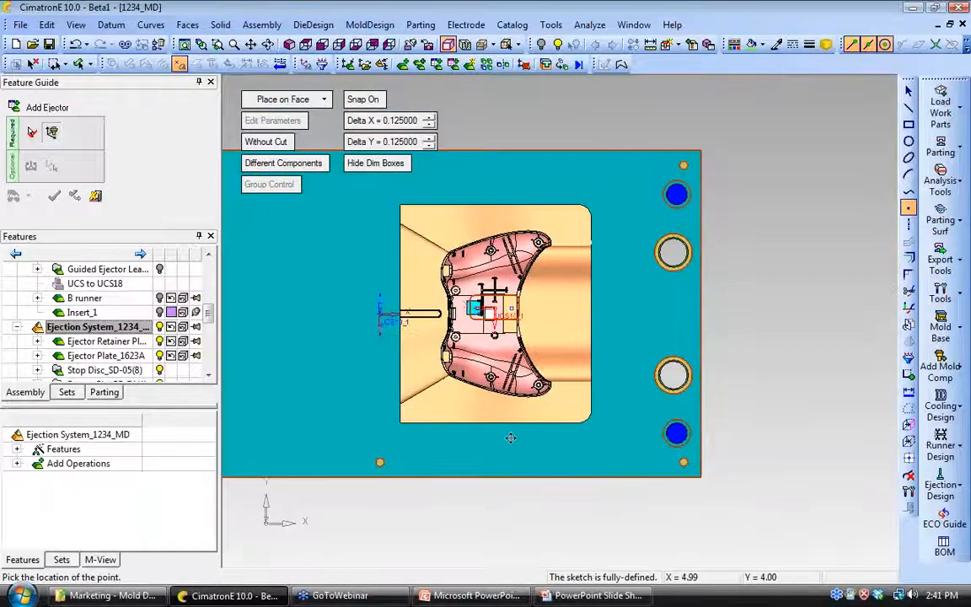
{"action": "scroll", "coordinate": [510, 438], "scroll_direction": "up", "scroll_amount": 8}
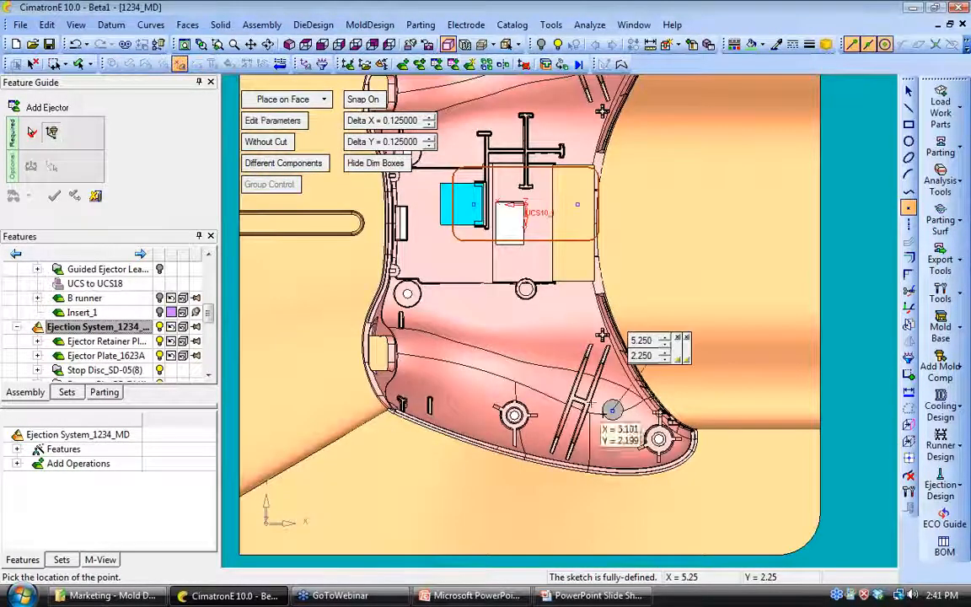
{"action": "left_click", "coordinate": [540, 389]}
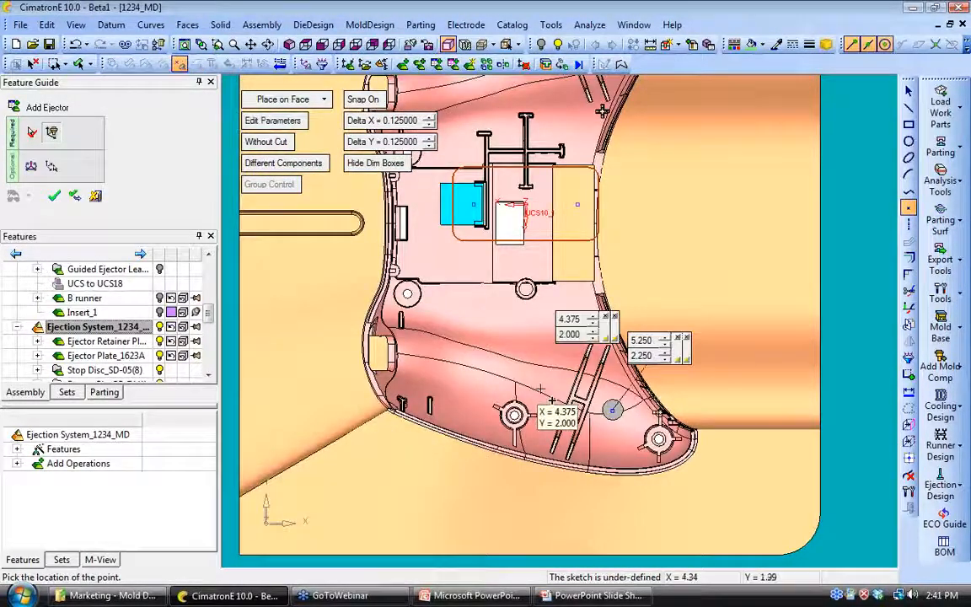
{"action": "left_click", "coordinate": [458, 388]}
{"action": "middle_click_drag", "start_coordinate": [603, 110], "coordinate": [388, 217]}
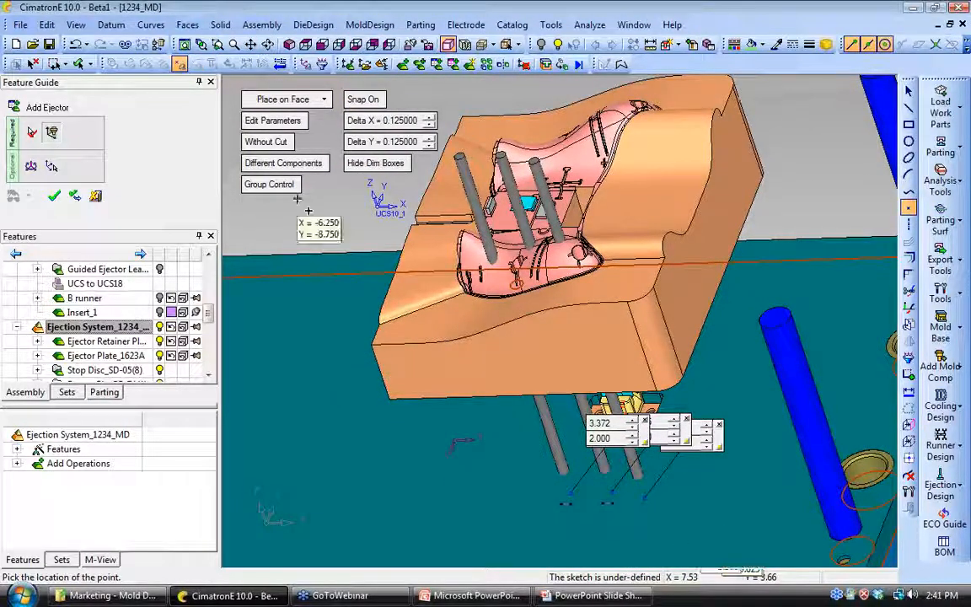
{"action": "left_click", "coordinate": [56, 196]}
Step: Cut Ejector Pockets for the three new pins using a constant fit length of 0.5 and a diameter clearance of 0.05
{"action": "left_click", "coordinate": [940, 479]}
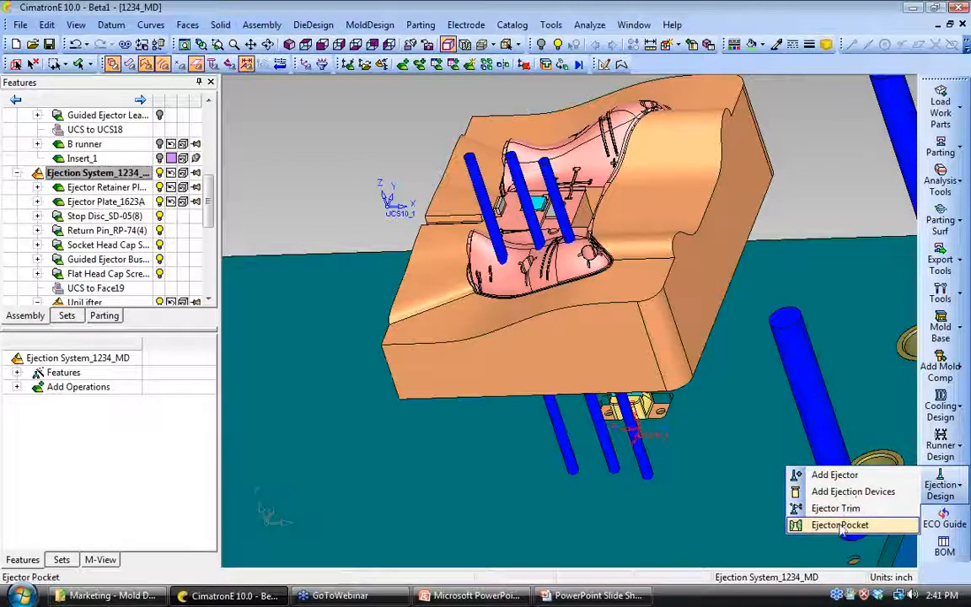
{"action": "left_click", "coordinate": [840, 525]}
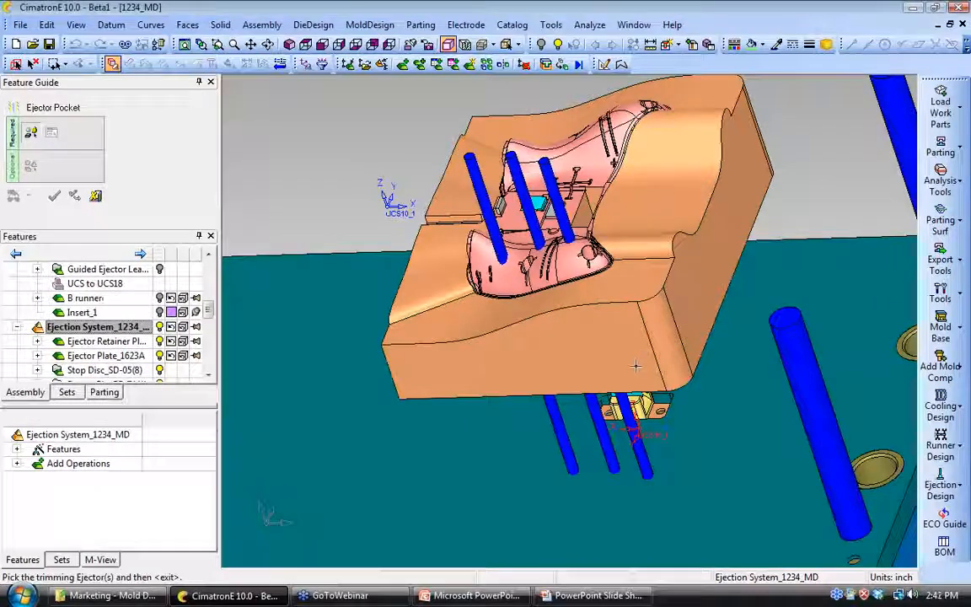
{"action": "scroll", "coordinate": [628, 108], "scroll_direction": "up", "scroll_amount": 2}
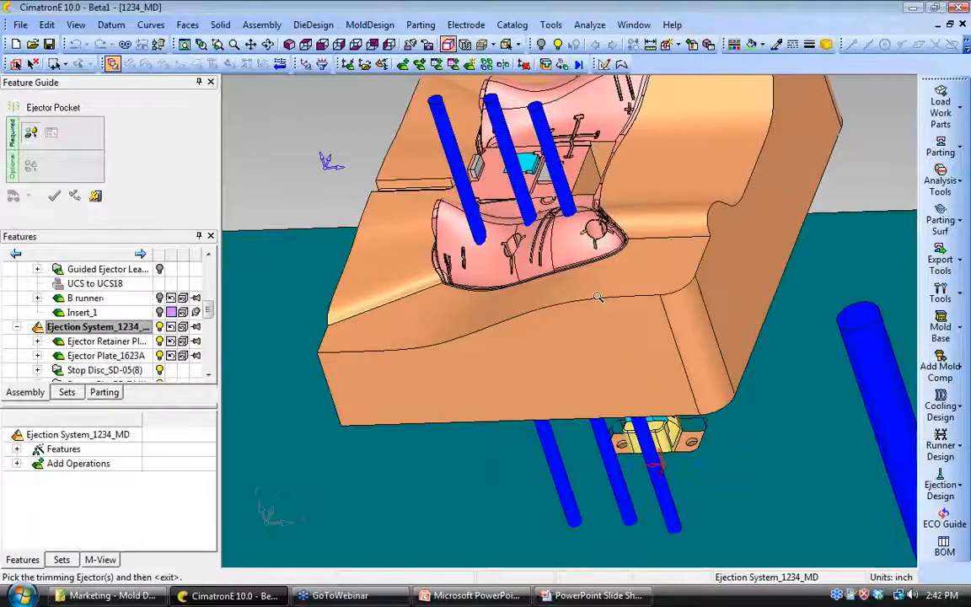
{"action": "middle_click_drag", "start_coordinate": [628, 108], "coordinate": [447, 184]}
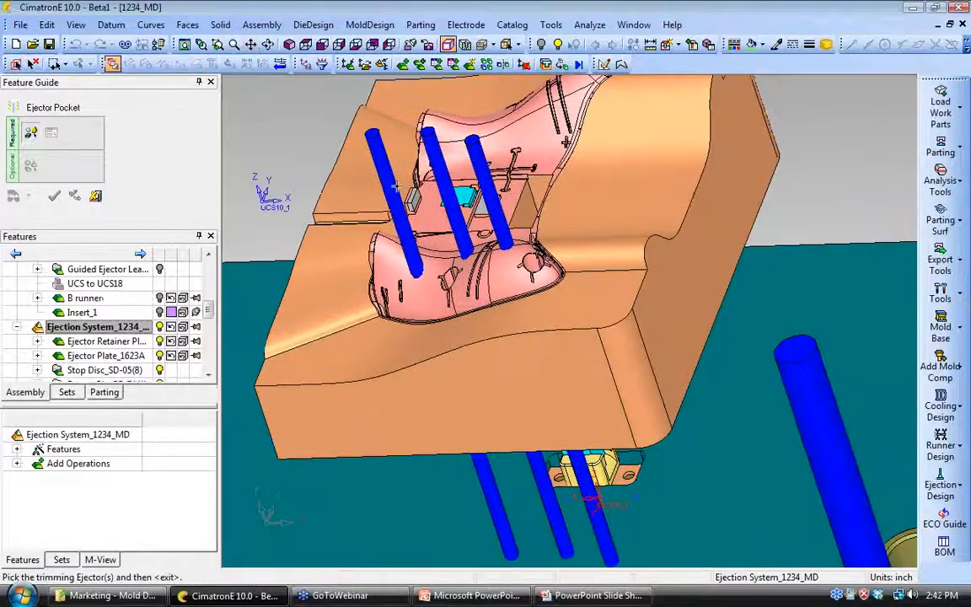
{"action": "left_click", "coordinate": [448, 185]}
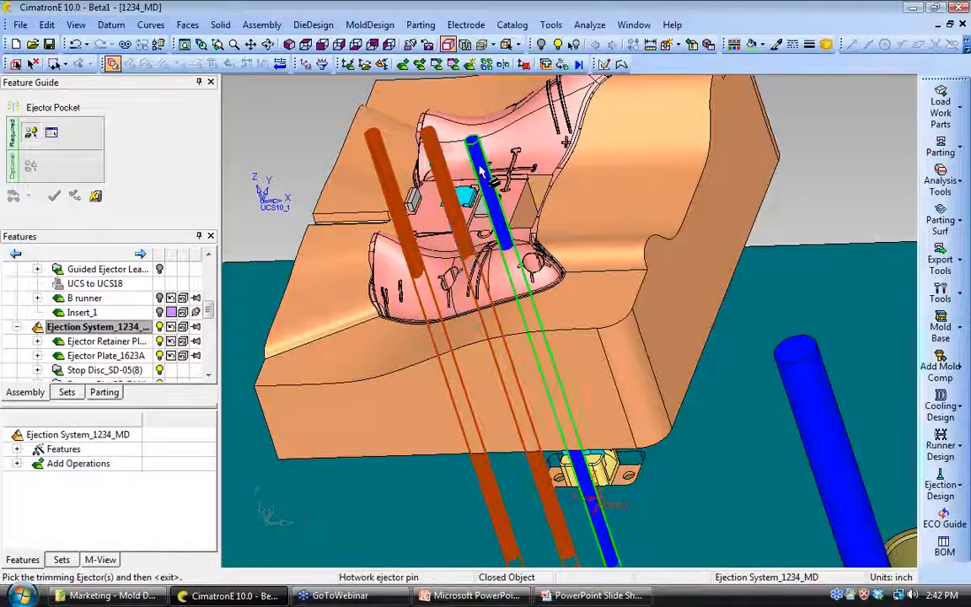
{"action": "left_click", "coordinate": [478, 174]}
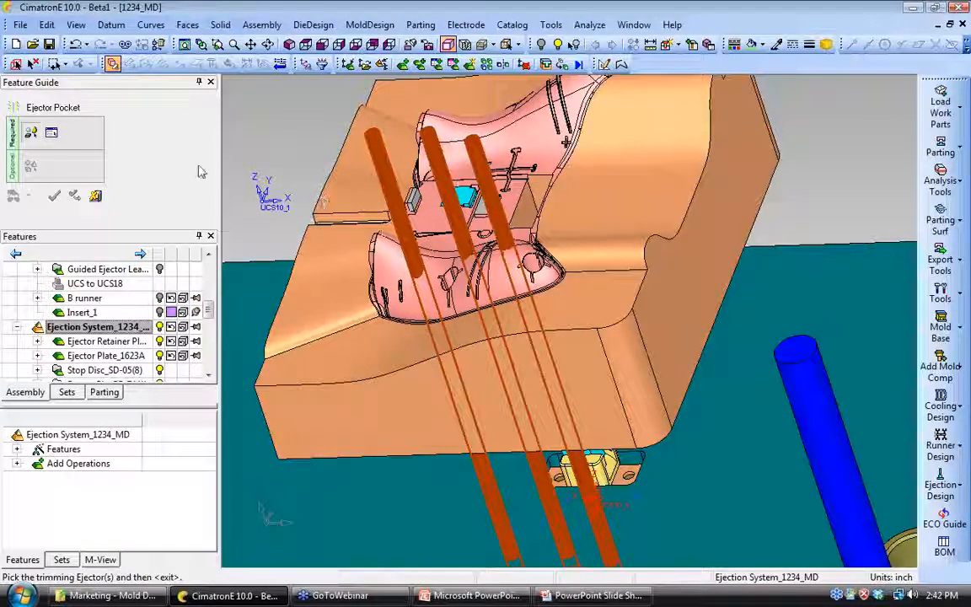
{"action": "middle_click", "coordinate": [294, 180]}
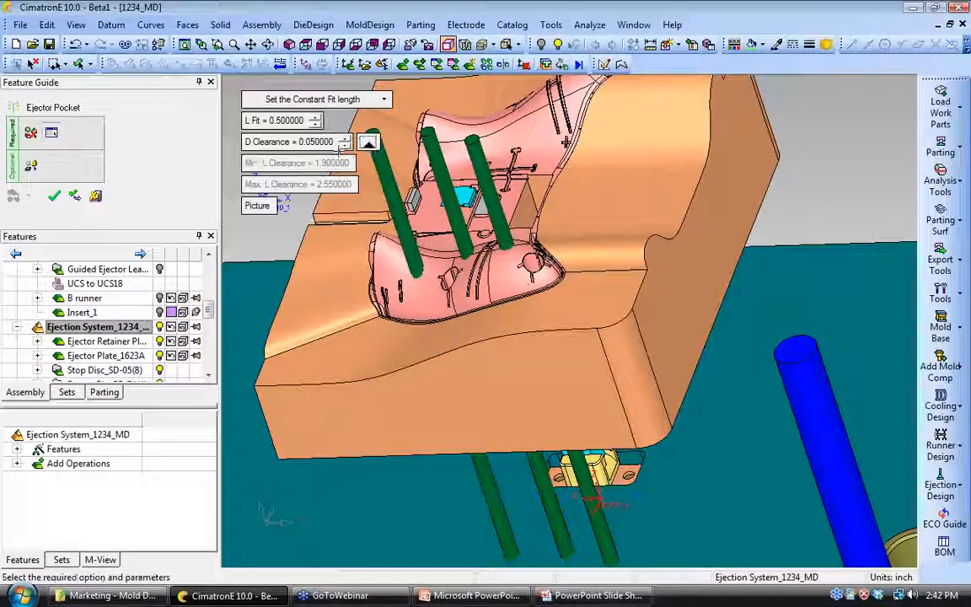
{"action": "left_click", "coordinate": [257, 205]}
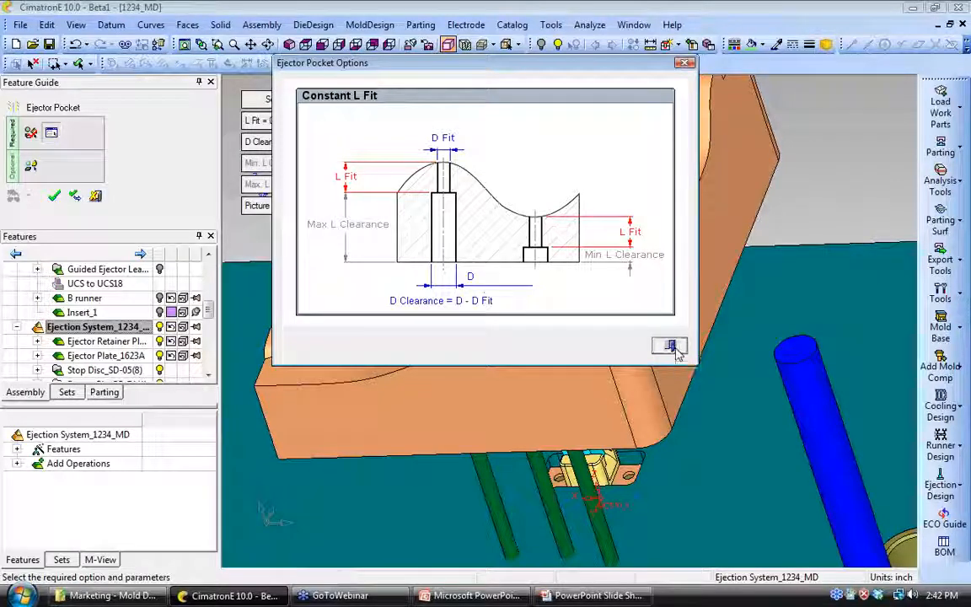
{"action": "left_click", "coordinate": [671, 345]}
{"action": "left_click", "coordinate": [54, 196]}
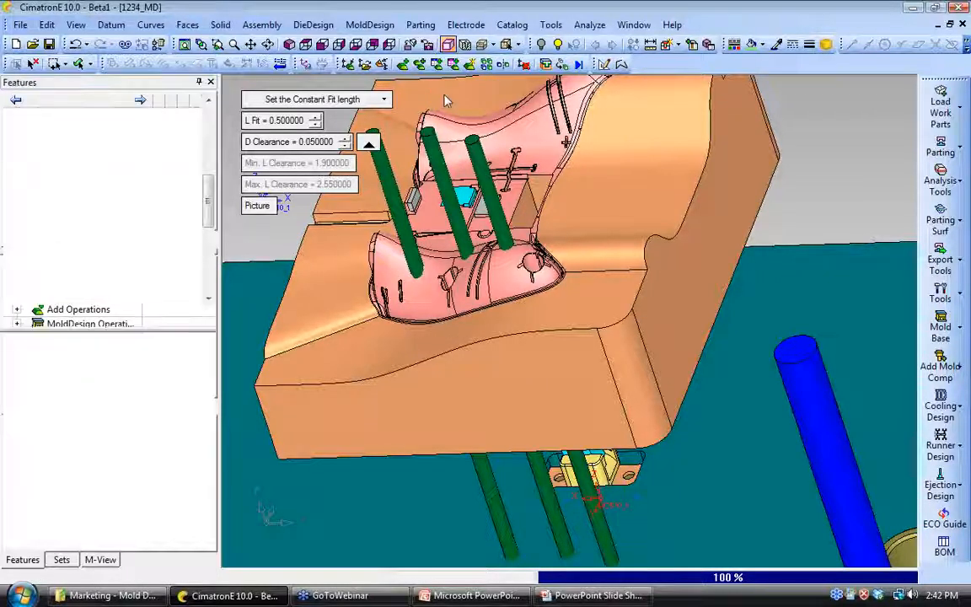
Step: Make a dynamic section through the middle ejector pin to examine its fit length and clearance hole in the core
{"action": "left_click", "coordinate": [464, 46]}
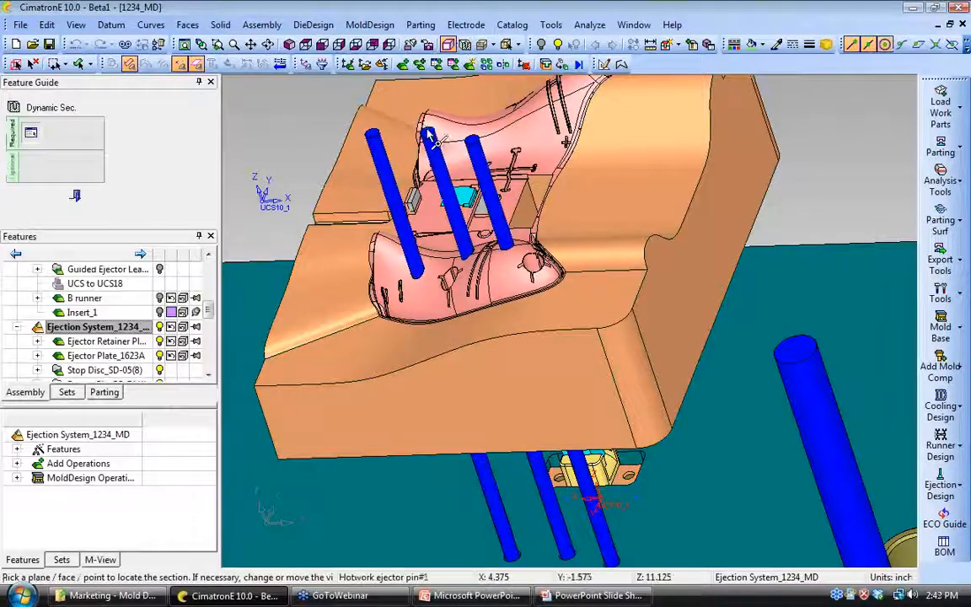
{"action": "left_click_drag", "start_coordinate": [497, 371], "coordinate": [397, 295], "text": "ctrl"}
{"action": "right_click_drag", "start_coordinate": [509, 371], "coordinate": [509, 279], "text": "ctrl"}
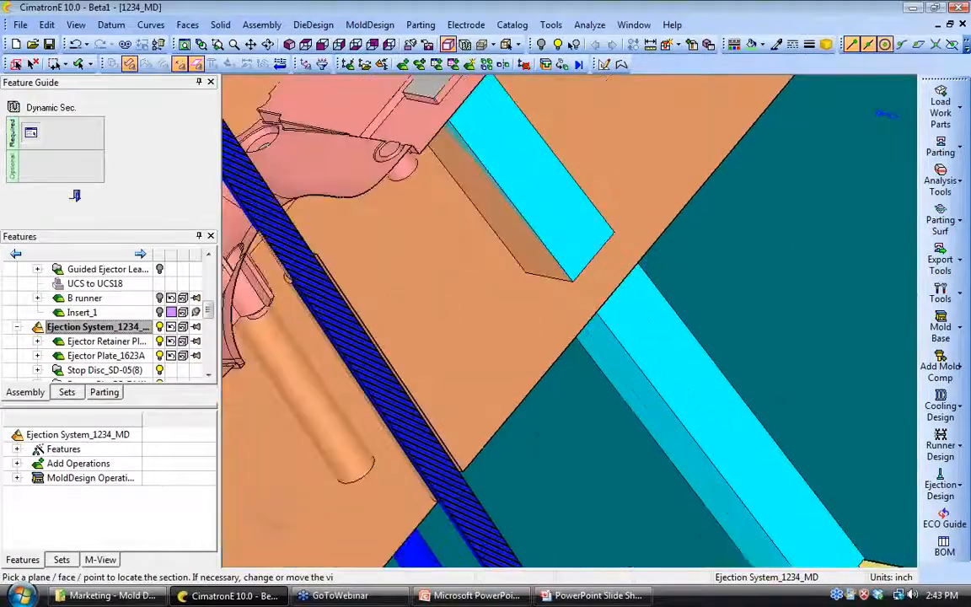
{"action": "middle_click_drag", "start_coordinate": [405, 278], "coordinate": [717, 376], "text": "ctrl"}
{"action": "right_click_drag", "start_coordinate": [681, 455], "coordinate": [678, 347], "text": "ctrl"}
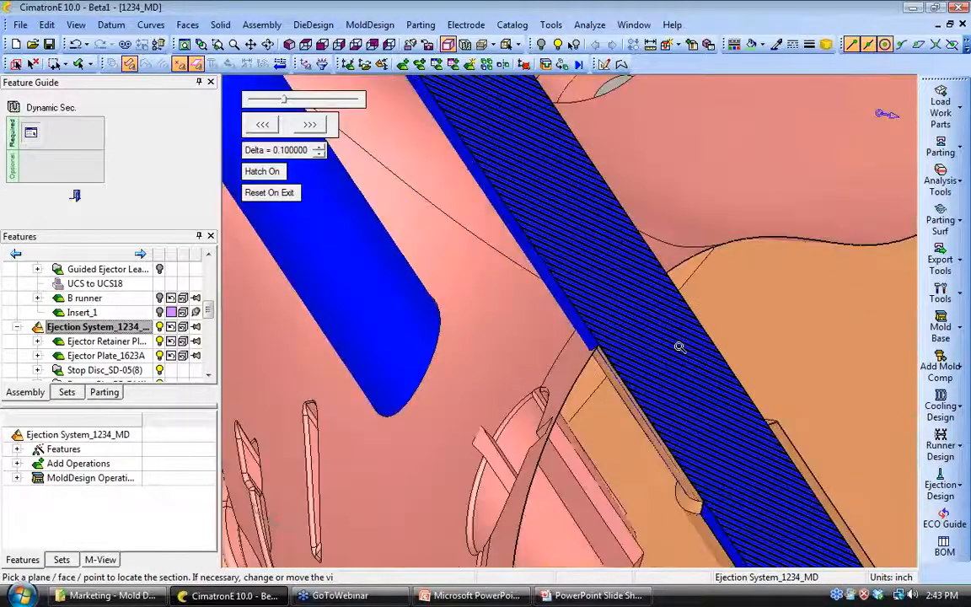
{"action": "middle_click_drag", "start_coordinate": [679, 346], "coordinate": [574, 231], "text": "ctrl"}
{"action": "right_click_drag", "start_coordinate": [731, 258], "coordinate": [730, 341], "text": "ctrl"}
{"action": "left_click_drag", "start_coordinate": [730, 341], "coordinate": [715, 337], "text": "ctrl"}
{"action": "right_click_drag", "start_coordinate": [569, 297], "coordinate": [568, 372], "text": "ctrl"}
{"action": "left_click", "coordinate": [77, 197]}
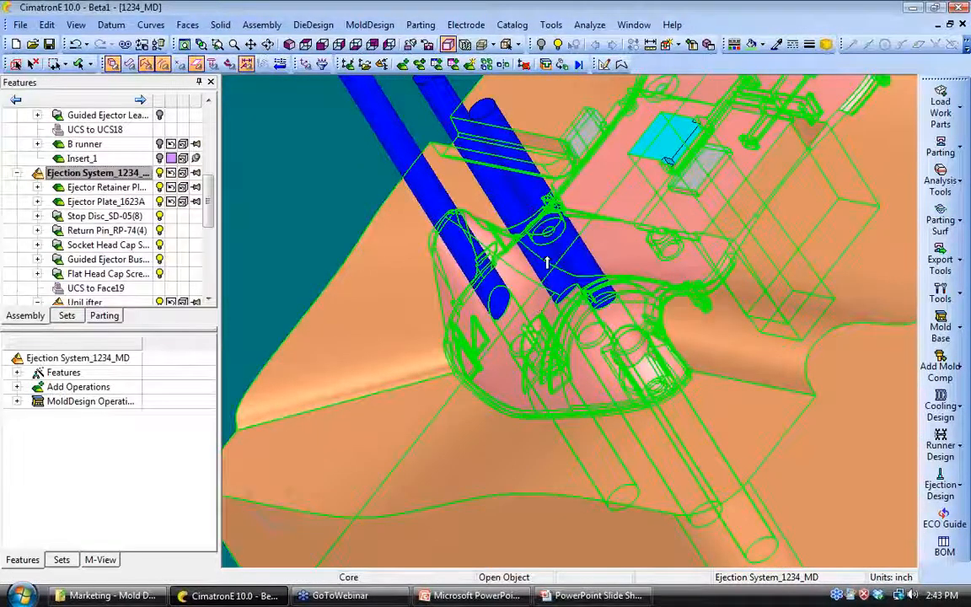
Step: Trim the three new ejector pins to the core's molding surface with Ejector Trim
{"action": "right_click_drag", "start_coordinate": [575, 325], "coordinate": [579, 382], "text": "ctrl"}
{"action": "left_click_drag", "start_coordinate": [579, 382], "coordinate": [595, 337], "text": "ctrl"}
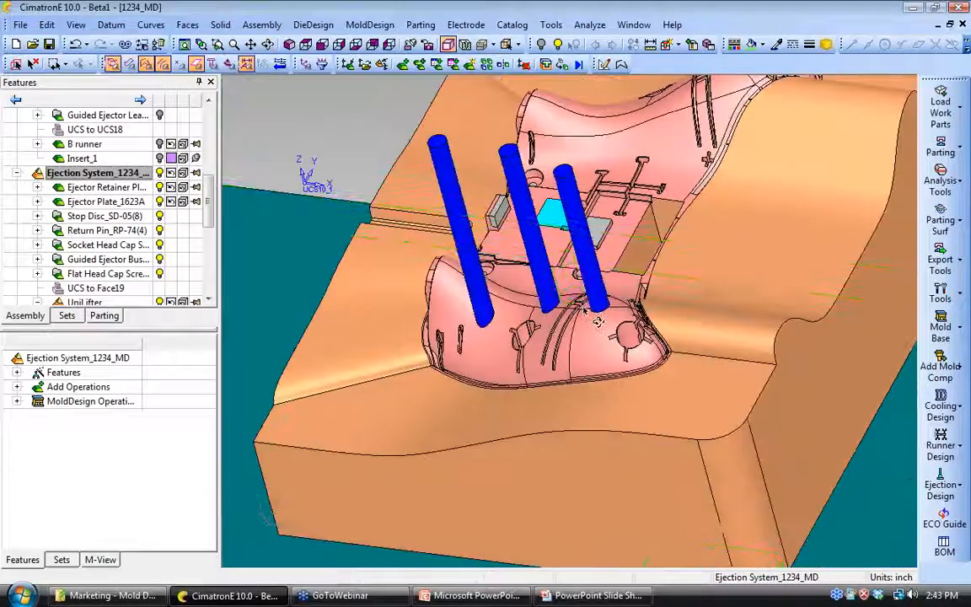
{"action": "left_click", "coordinate": [946, 494]}
{"action": "left_click", "coordinate": [835, 508]}
{"action": "left_click", "coordinate": [459, 226]}
{"action": "left_click", "coordinate": [531, 242]}
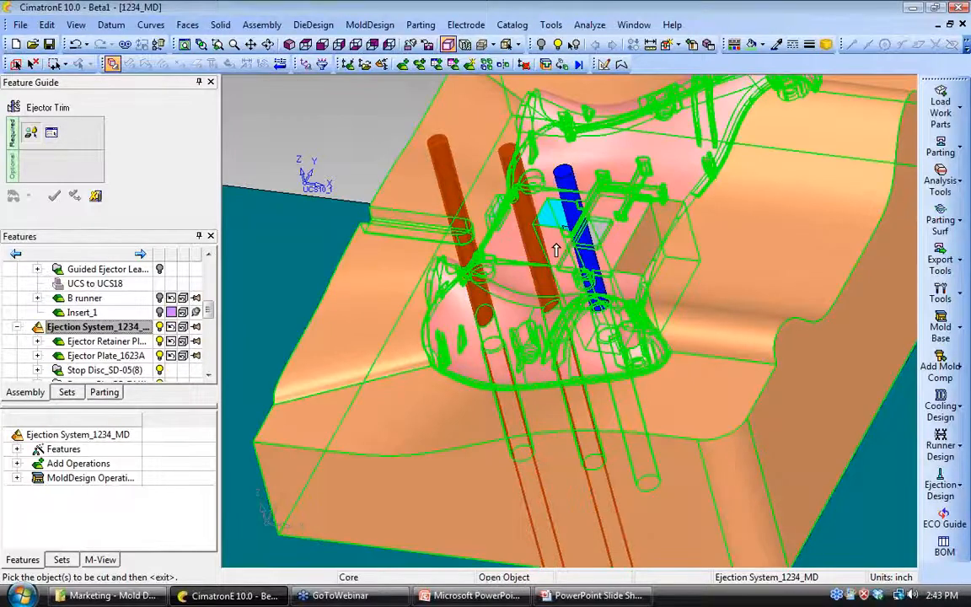
{"action": "left_click", "coordinate": [564, 257]}
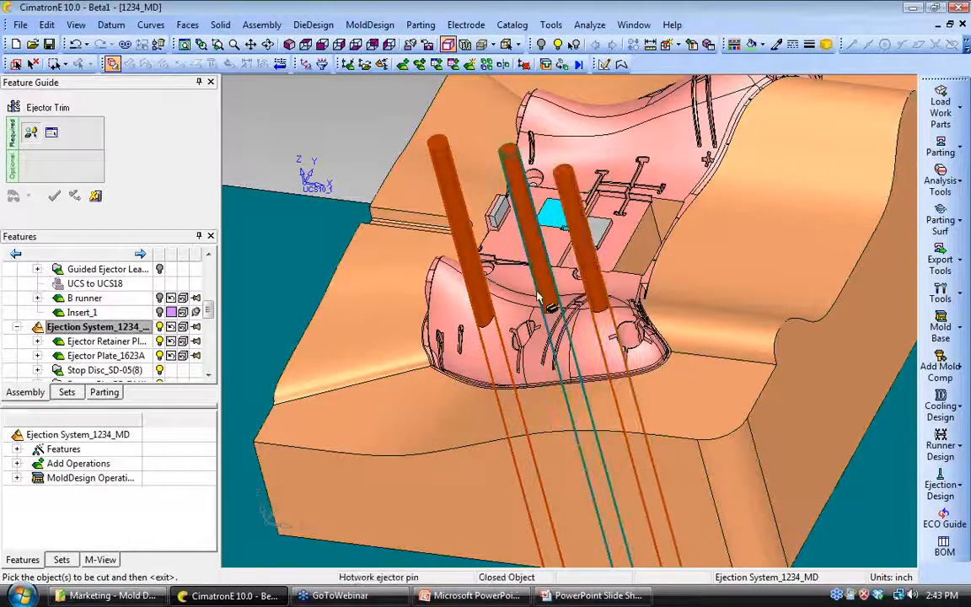
{"action": "middle_click", "coordinate": [249, 191]}
{"action": "left_click", "coordinate": [54, 195]}
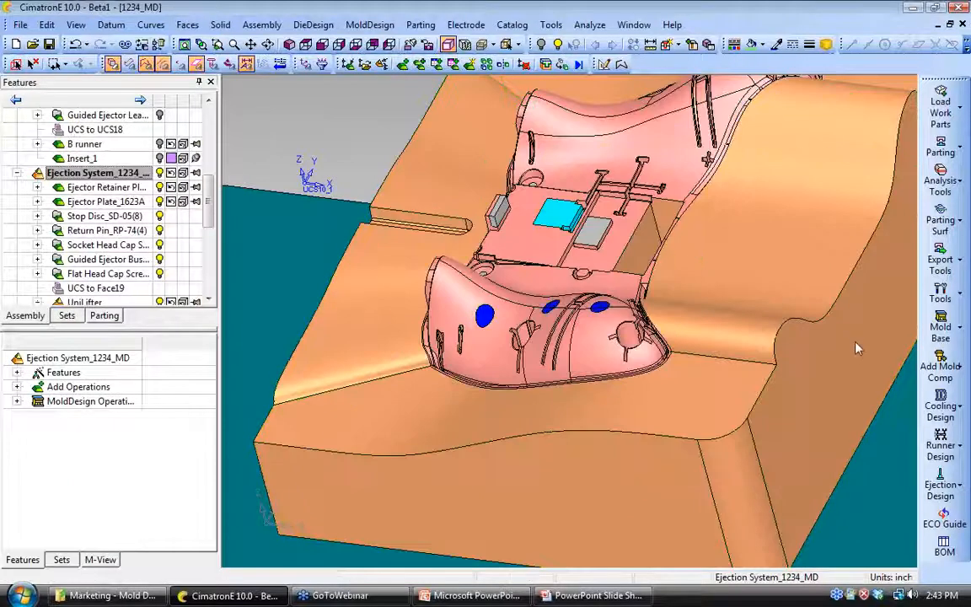
Step: Activate the Movable Side_1234_MD subassembly and show all of its components
{"action": "scroll", "coordinate": [726, 512], "scroll_direction": "down", "scroll_amount": 4}
{"action": "left_click_drag", "start_coordinate": [726, 512], "coordinate": [668, 396], "text": "ctrl"}
{"action": "scroll", "coordinate": [692, 367], "scroll_direction": "down", "scroll_amount": 2}
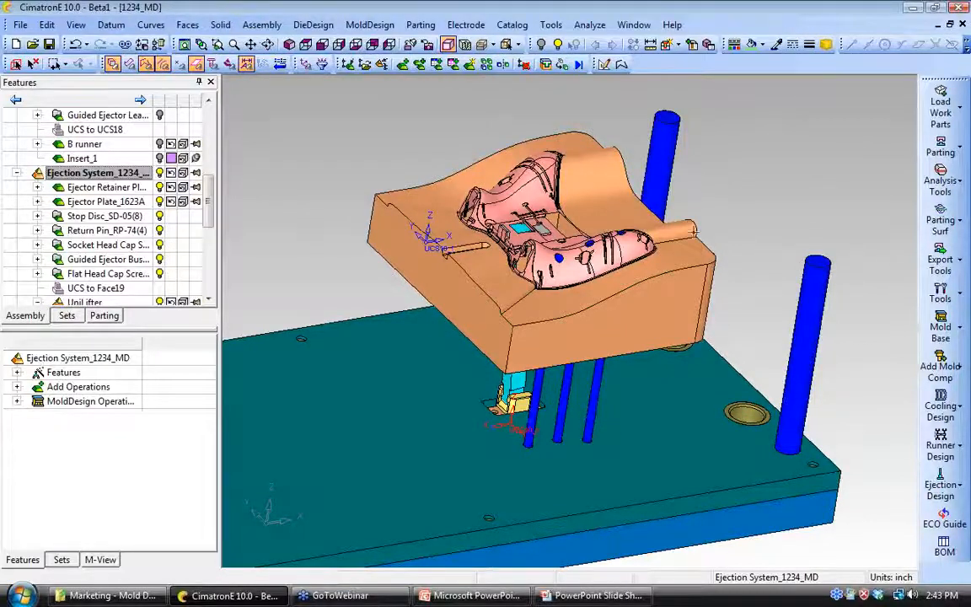
{"action": "scroll", "coordinate": [210, 183], "scroll_direction": "up", "scroll_amount": 2}
{"action": "scroll", "coordinate": [210, 184], "scroll_direction": "up", "scroll_amount": 4}
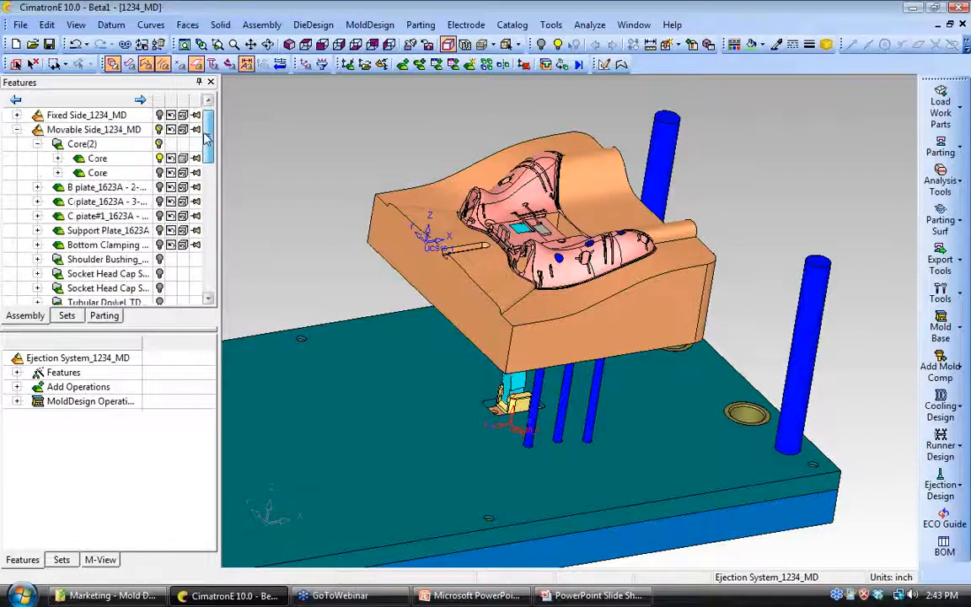
{"action": "left_click", "coordinate": [108, 145]}
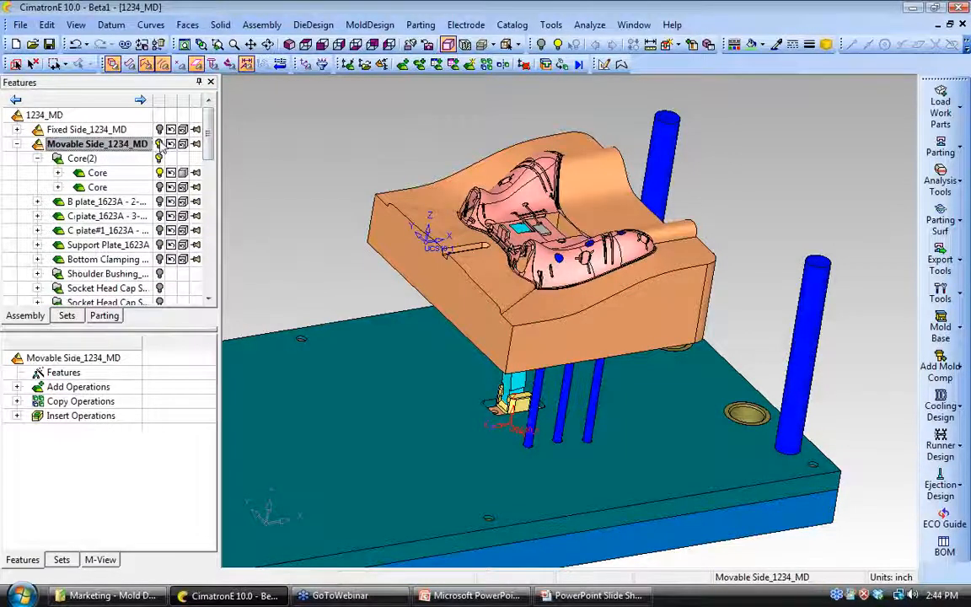
{"action": "right_click", "coordinate": [159, 145]}
{"action": "left_click", "coordinate": [199, 183]}
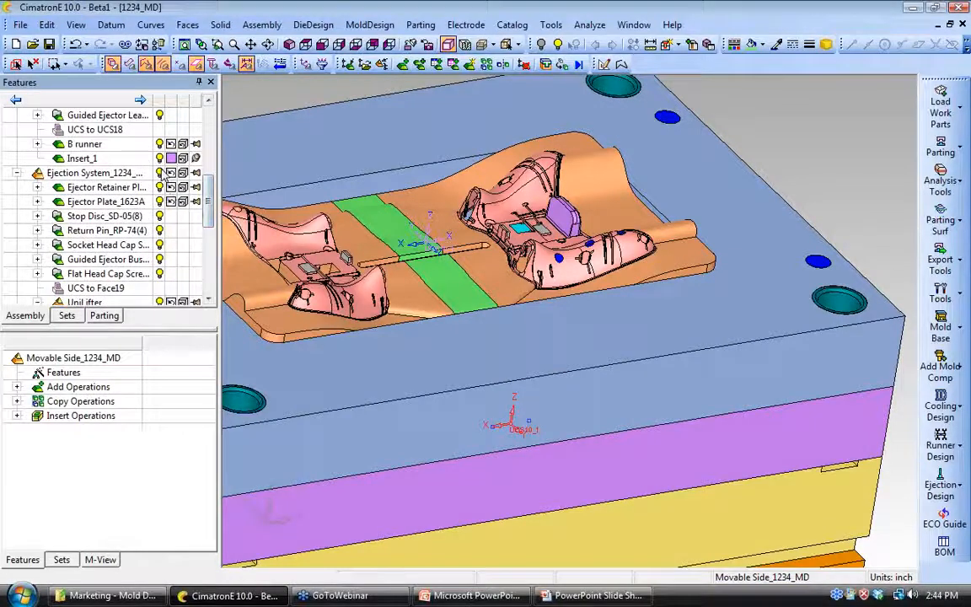
Step: Hide the Ejection System and create a cooling parallel plane offset 1.375 below the B plate's top face
{"action": "left_click", "coordinate": [97, 173]}
{"action": "middle_click_drag", "start_coordinate": [643, 447], "coordinate": [480, 384]}
{"action": "left_click", "coordinate": [955, 407]}
{"action": "left_click", "coordinate": [846, 399]}
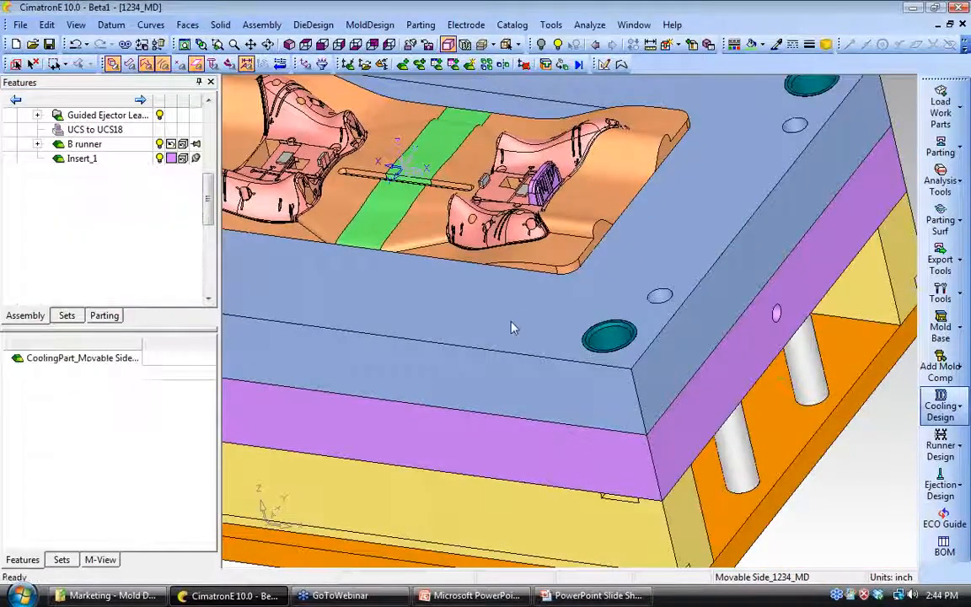
{"action": "scroll", "coordinate": [557, 198], "scroll_direction": "down", "scroll_amount": 4}
{"action": "left_click", "coordinate": [648, 251]}
{"action": "left_click", "coordinate": [281, 122]}
{"action": "type", "text": "1.375"}
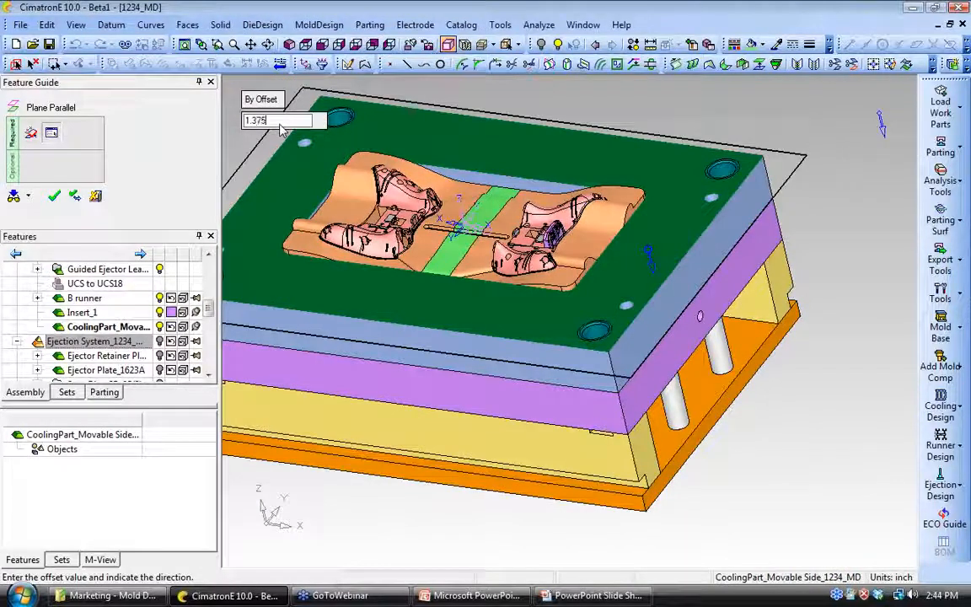
{"action": "key", "text": "Return"}
{"action": "left_click", "coordinate": [54, 196]}
Step: Start a cooling sketch on the new plane in top view and add three edges around the +X cavity's core as references
{"action": "left_click", "coordinate": [943, 411]}
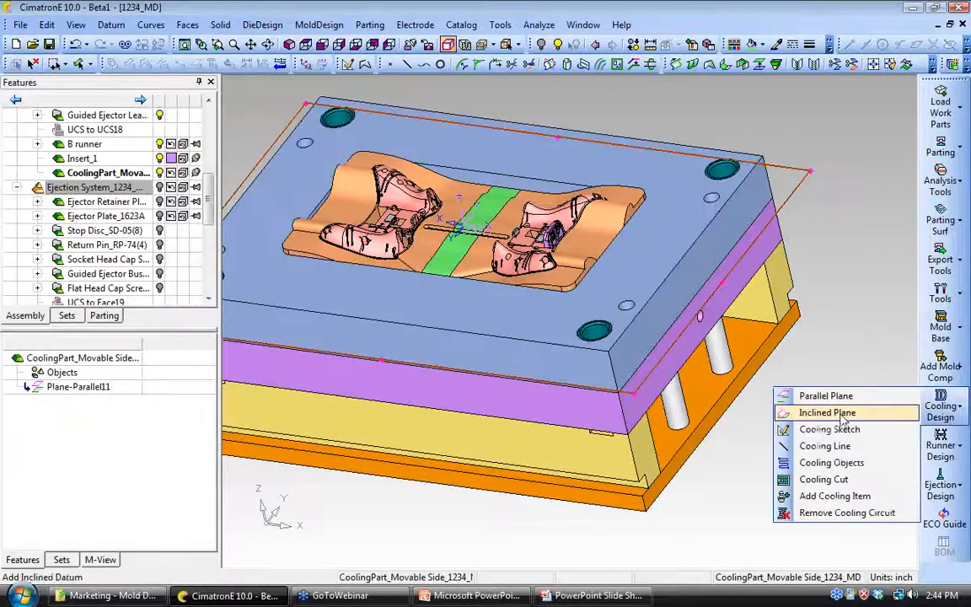
{"action": "left_click", "coordinate": [835, 429]}
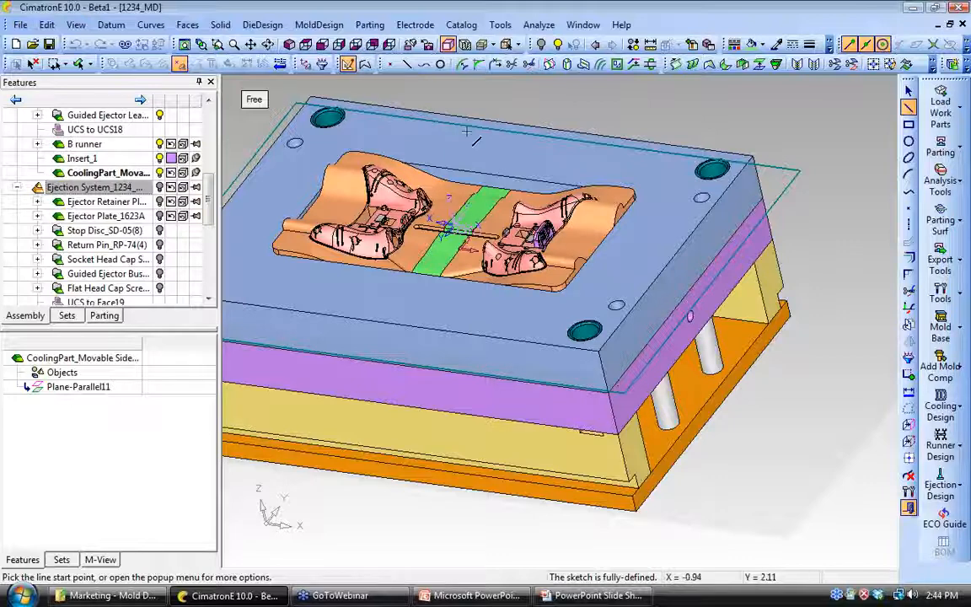
{"action": "left_click", "coordinate": [306, 47]}
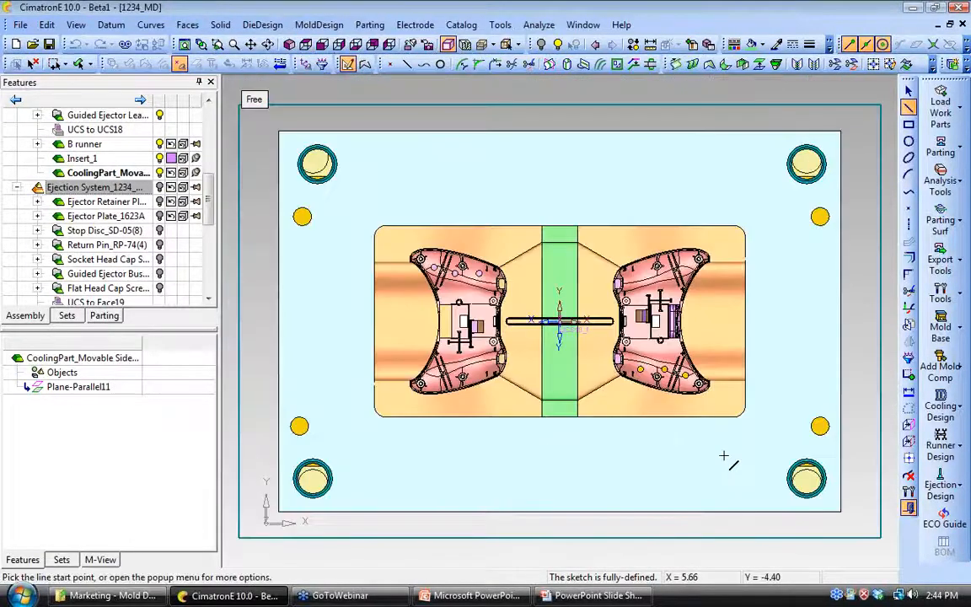
{"action": "right_click_drag", "start_coordinate": [724, 456], "coordinate": [724, 405], "text": "ctrl"}
{"action": "middle_click_drag", "start_coordinate": [724, 405], "coordinate": [629, 415], "text": "ctrl"}
{"action": "right_click_drag", "start_coordinate": [629, 415], "coordinate": [629, 443], "text": "ctrl"}
{"action": "middle_click_drag", "start_coordinate": [629, 443], "coordinate": [590, 420], "text": "ctrl"}
{"action": "right_click_drag", "start_coordinate": [590, 420], "coordinate": [590, 401], "text": "ctrl"}
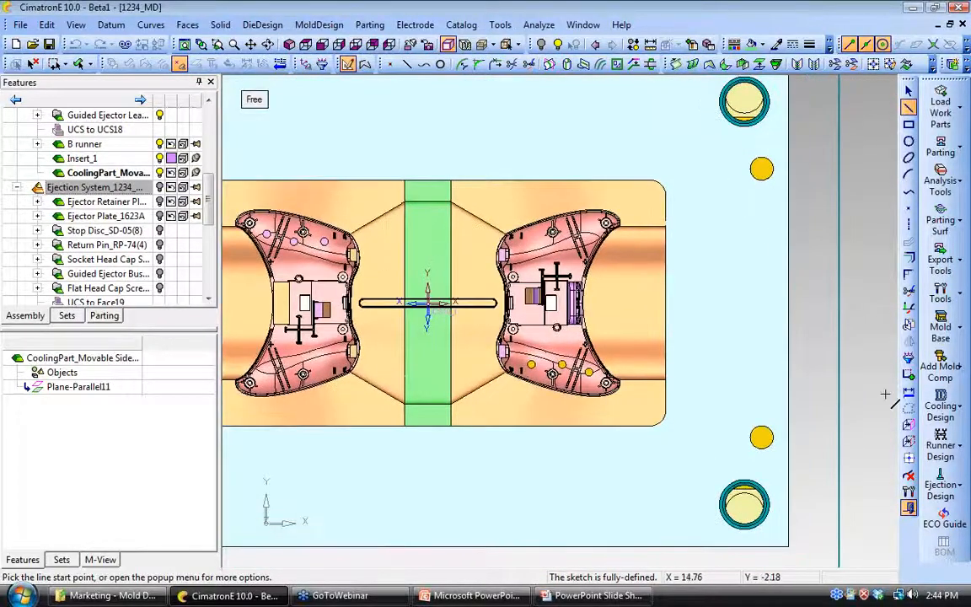
{"action": "left_click", "coordinate": [909, 441]}
{"action": "left_click", "coordinate": [664, 285]}
{"action": "left_click", "coordinate": [566, 427]}
{"action": "left_click", "coordinate": [453, 369]}
{"action": "middle_click", "coordinate": [499, 347]}
Step: Sketch a channel line from outside the plate into the core, a perpendicular line down to the core's edge, and a parallel cross channel from its outer edge
{"action": "left_click", "coordinate": [808, 218]}
{"action": "left_click", "coordinate": [469, 217]}
{"action": "left_click", "coordinate": [470, 426]}
{"action": "middle_click", "coordinate": [664, 395]}
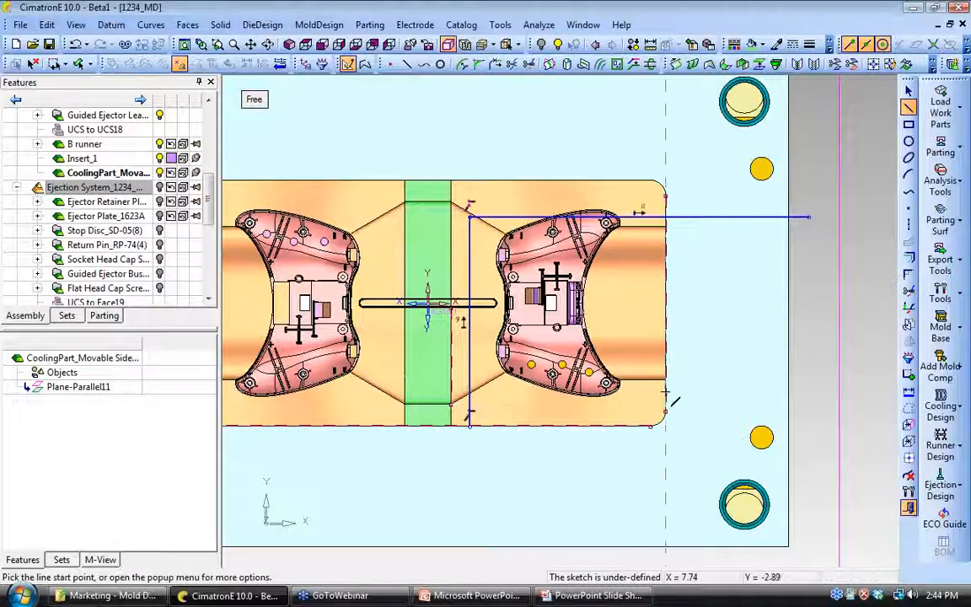
{"action": "left_click", "coordinate": [666, 392]}
{"action": "left_click", "coordinate": [470, 393]}
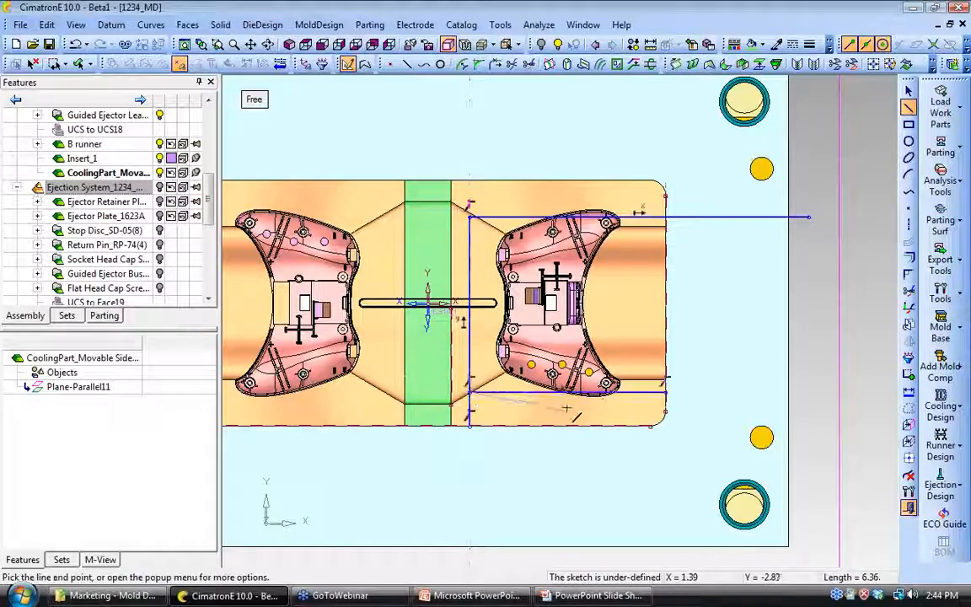
{"action": "middle_click", "coordinate": [566, 412]}
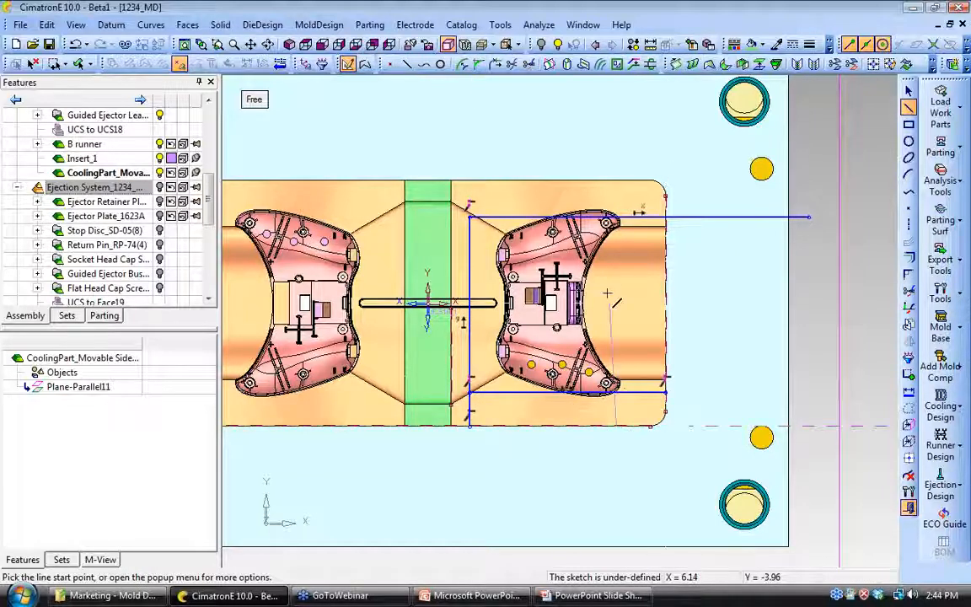
Step: Sketch an L-shaped return channel from the core's lower edge out past the plate, ending in line with the first channel, and finish the sketch
{"action": "left_click", "coordinate": [617, 426]}
{"action": "left_click", "coordinate": [617, 279]}
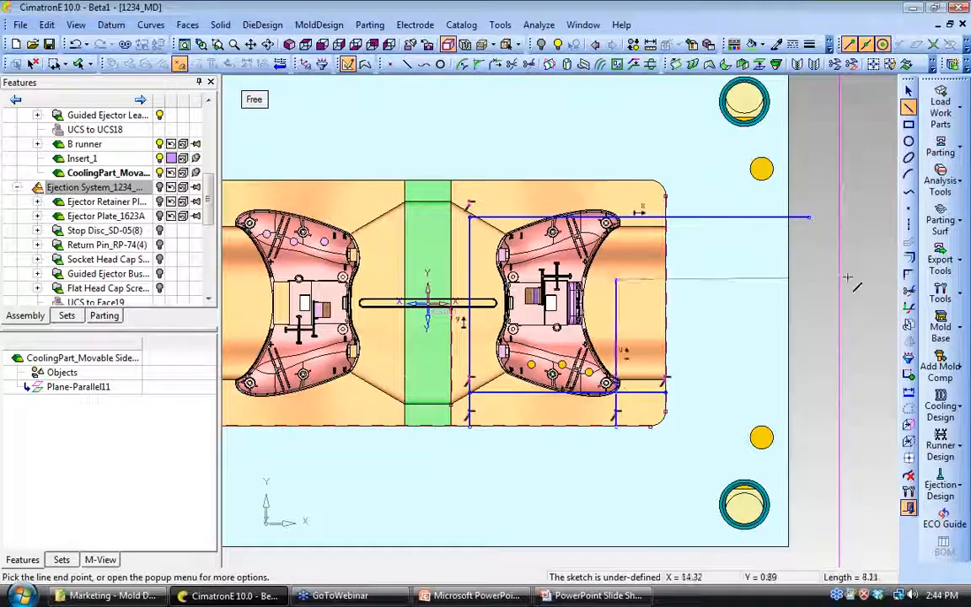
{"action": "left_click", "coordinate": [805, 324]}
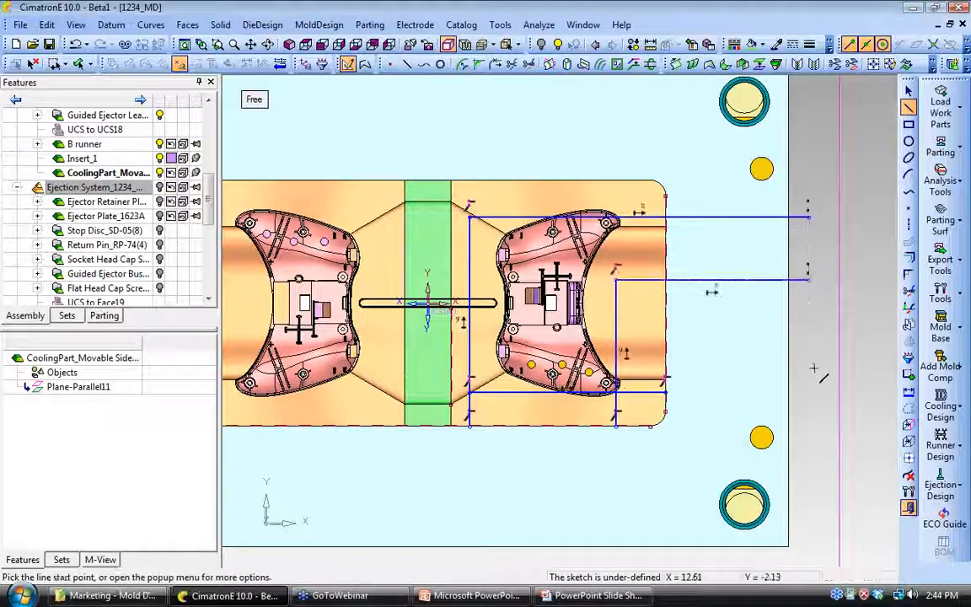
{"action": "right_click", "coordinate": [808, 364]}
{"action": "left_click", "coordinate": [853, 357]}
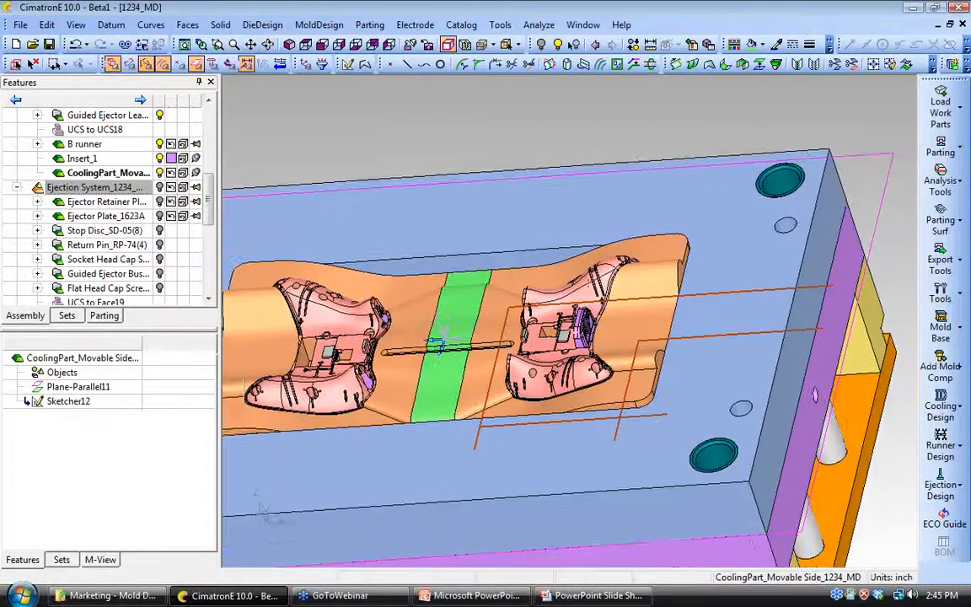
Step: Start Cooling Objects on the cooling sketch and make the first Core part transparent
{"action": "left_click", "coordinate": [945, 406]}
{"action": "left_click", "coordinate": [825, 465]}
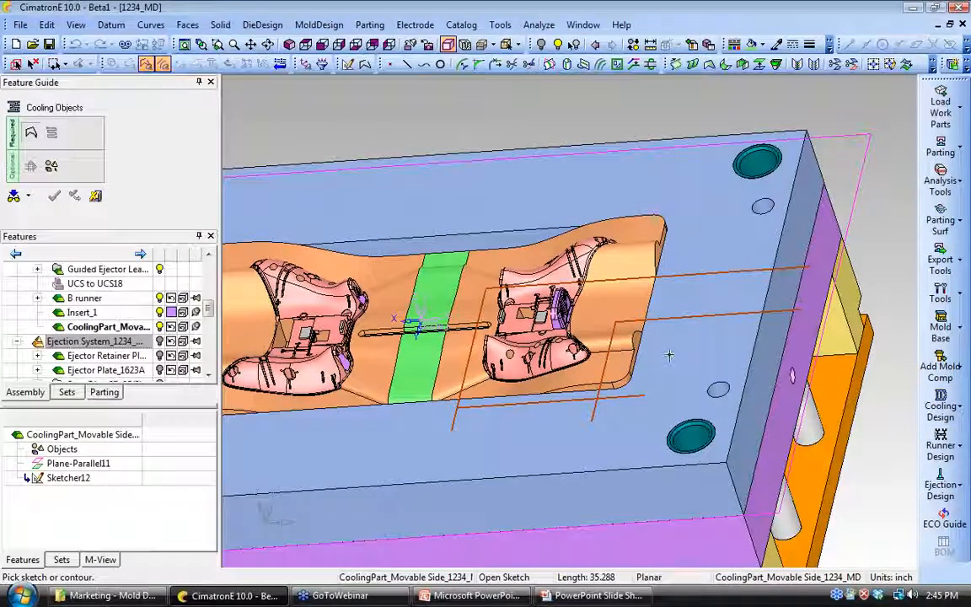
{"action": "left_click", "coordinate": [467, 323]}
{"action": "scroll", "coordinate": [206, 289], "scroll_direction": "down", "scroll_amount": 3}
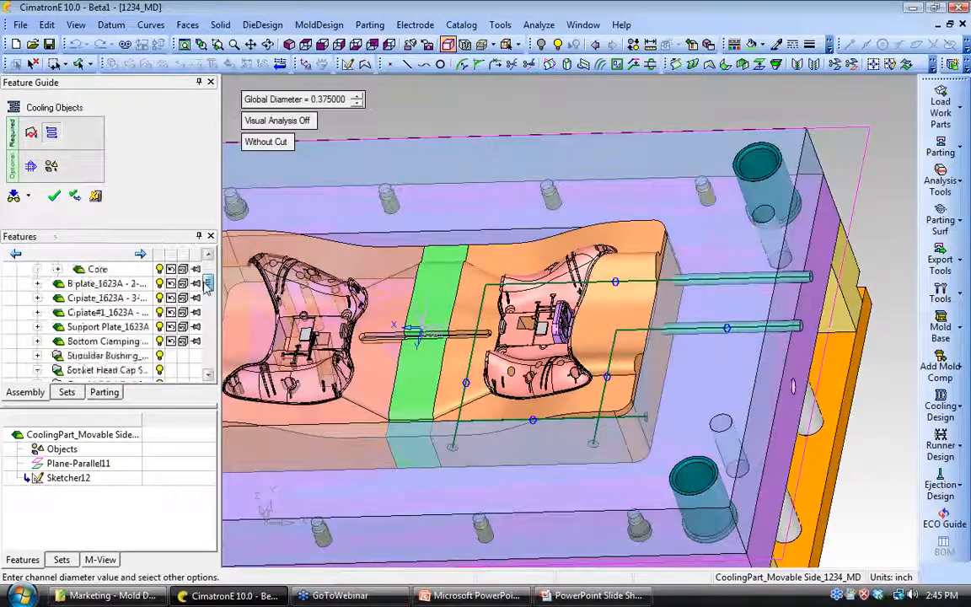
{"action": "scroll", "coordinate": [207, 289], "scroll_direction": "up", "scroll_amount": 2}
{"action": "left_click", "coordinate": [98, 284]}
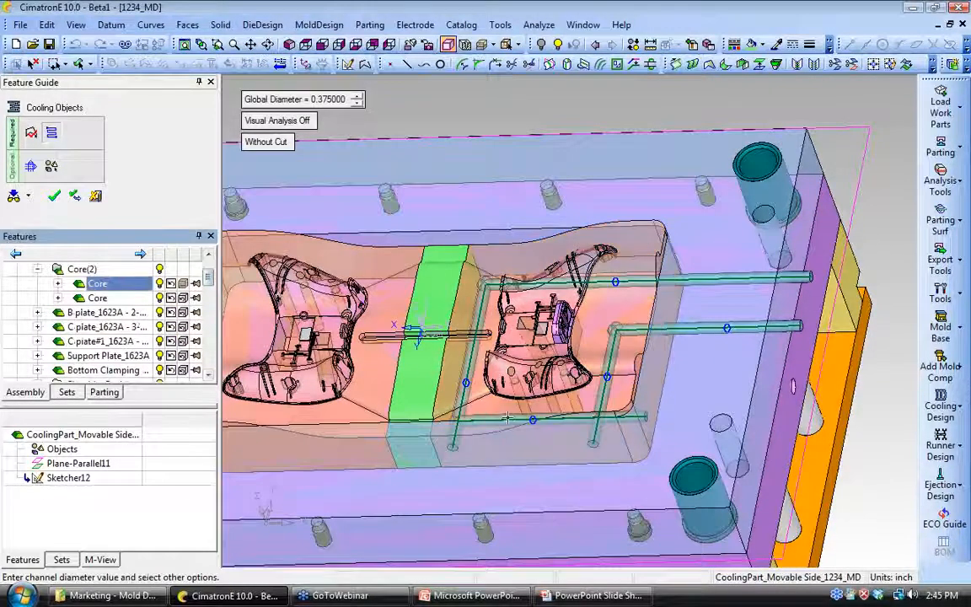
Step: Set the global diameter of the cooling channels to 7/16
{"action": "scroll", "coordinate": [508, 418], "scroll_direction": "up", "scroll_amount": 3}
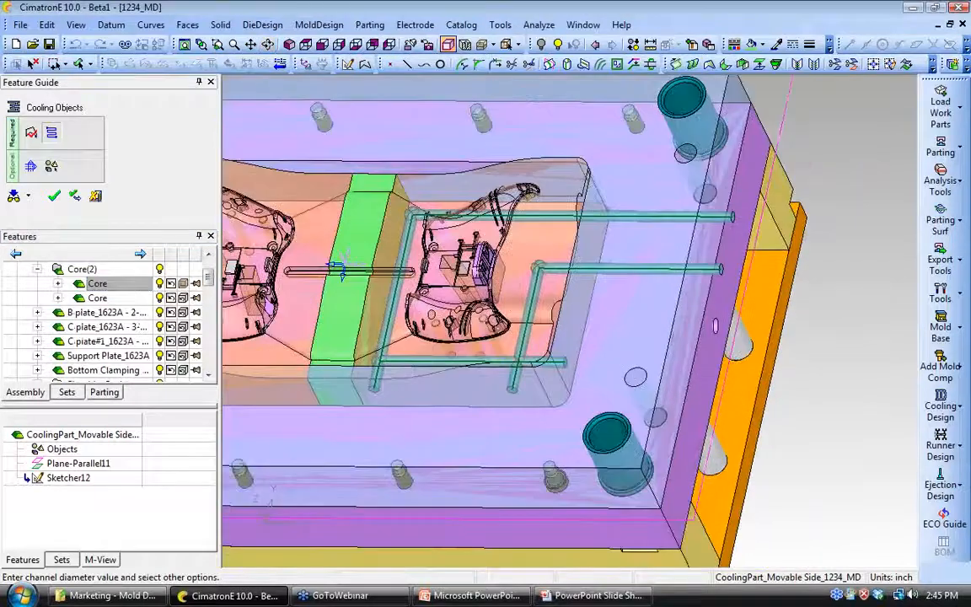
{"action": "middle_click_drag", "start_coordinate": [573, 376], "coordinate": [555, 363], "text": "ctrl"}
{"action": "left_click_drag", "start_coordinate": [554, 363], "coordinate": [557, 373], "text": "ctrl"}
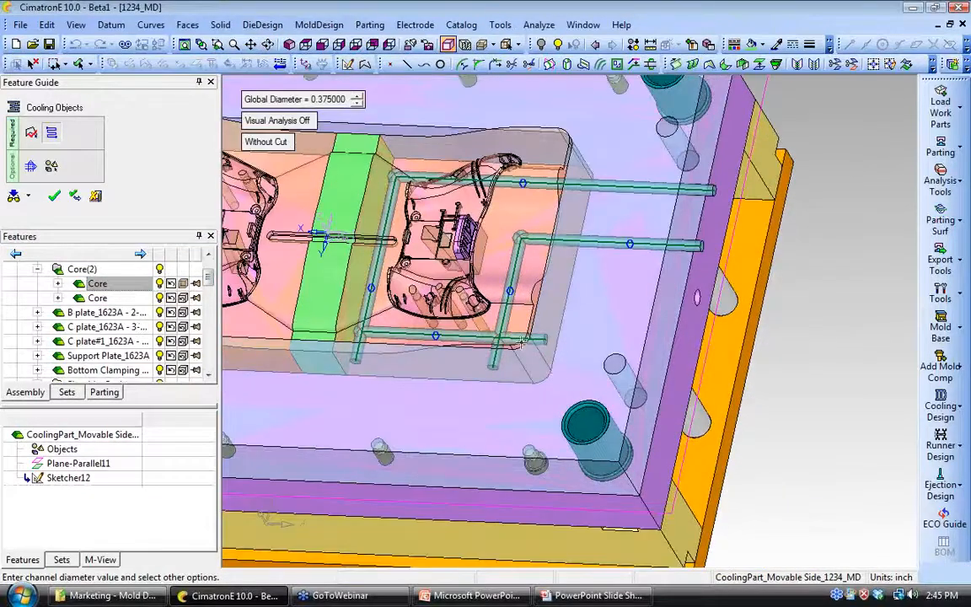
{"action": "left_click", "coordinate": [323, 100]}
{"action": "type", "text": "7/16"}
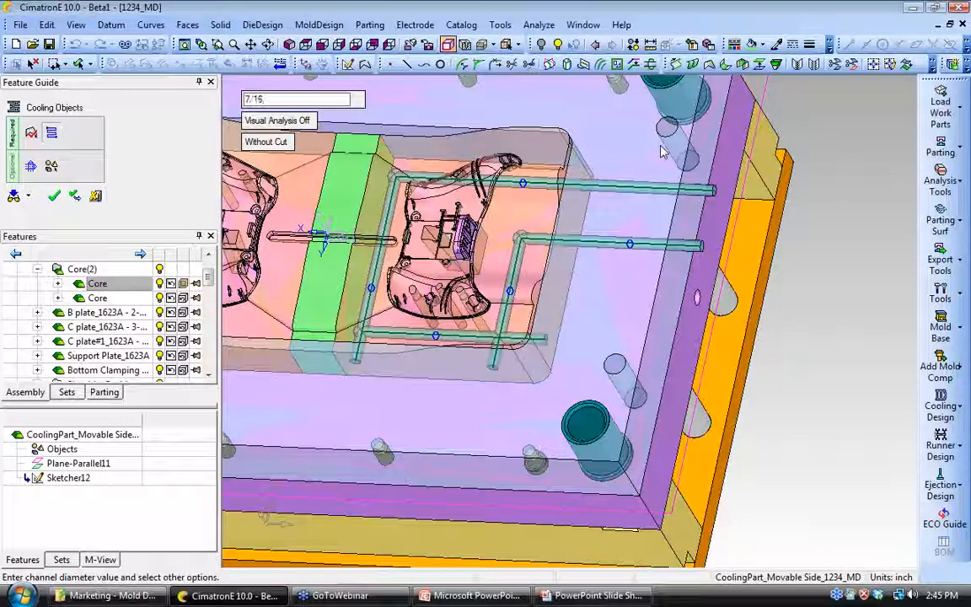
{"action": "key", "text": "Return"}
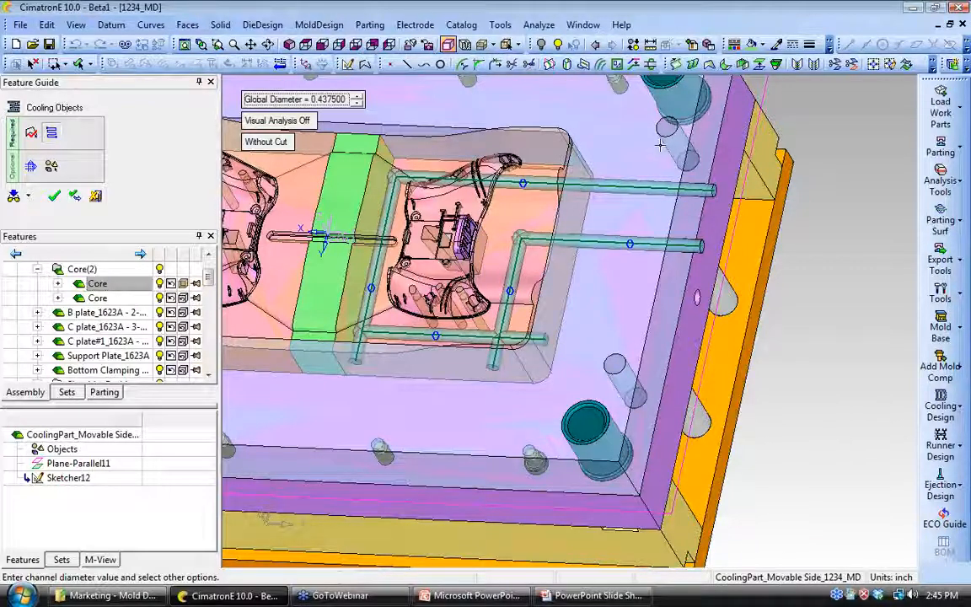
Step: Turn on visual analysis with an offset of 0.375 to check the channels' clearance to the ejector pin holes
{"action": "left_click", "coordinate": [277, 122]}
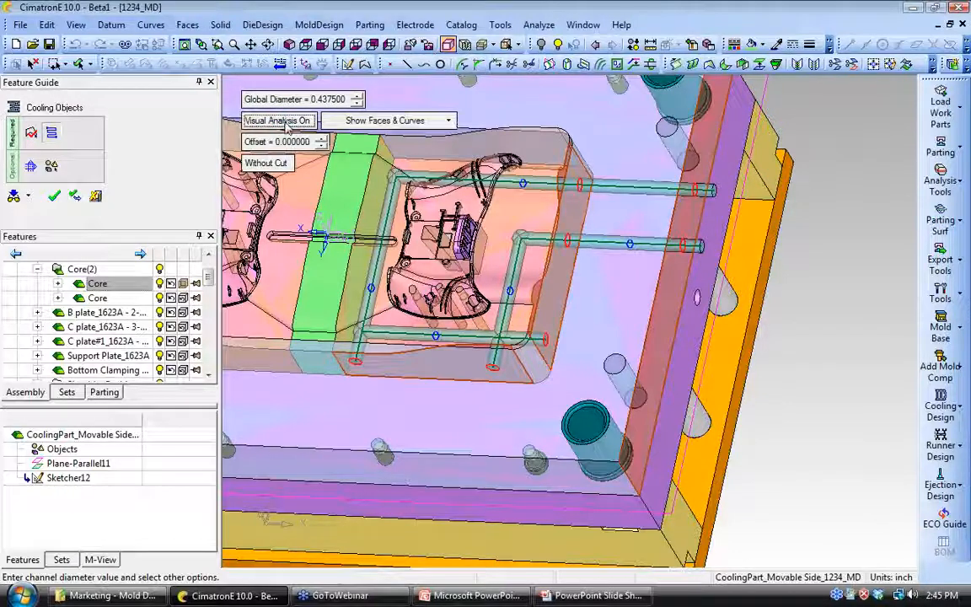
{"action": "left_click", "coordinate": [321, 138]}
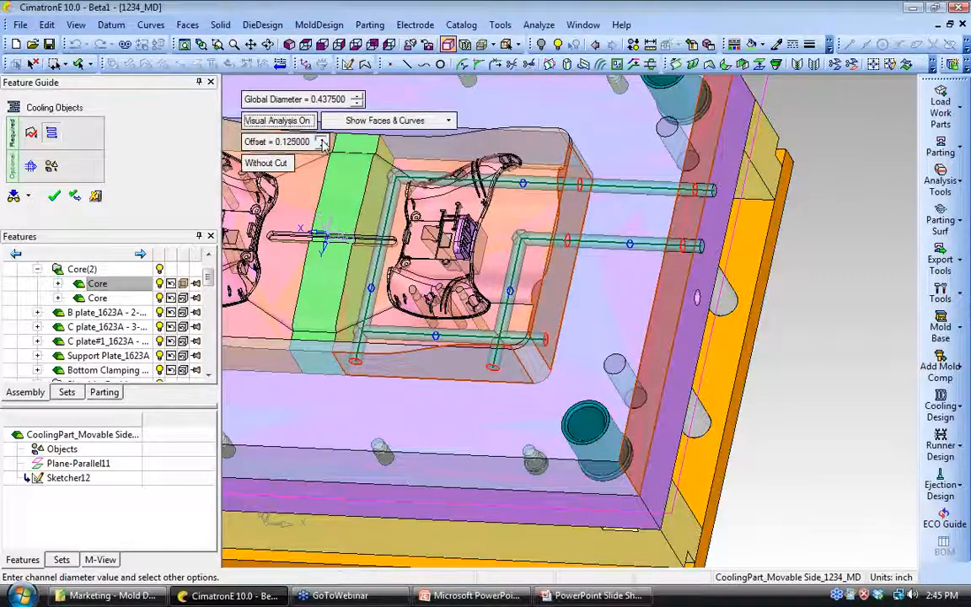
{"action": "left_click", "coordinate": [321, 138]}
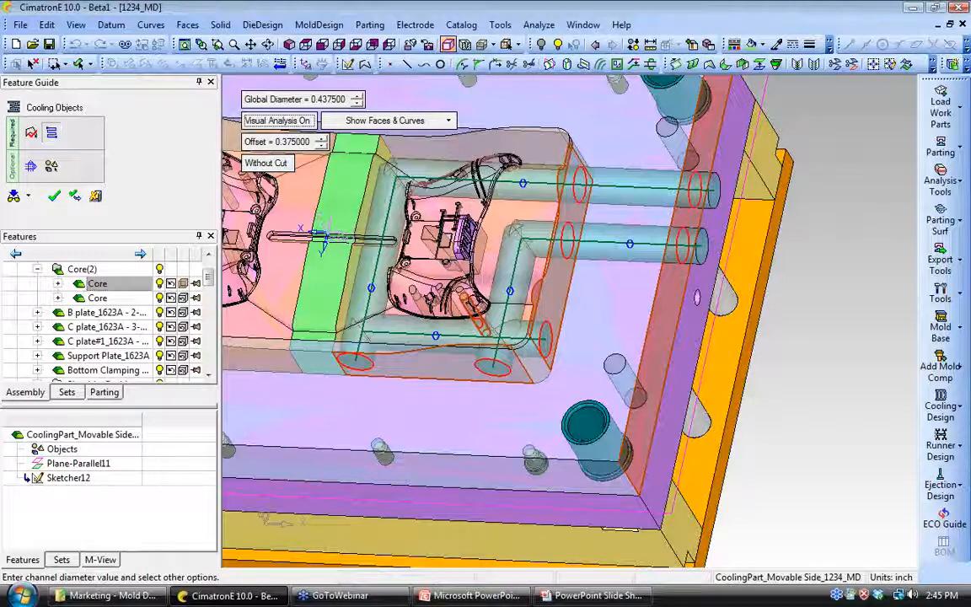
{"action": "scroll", "coordinate": [466, 323], "scroll_direction": "up", "scroll_amount": 3}
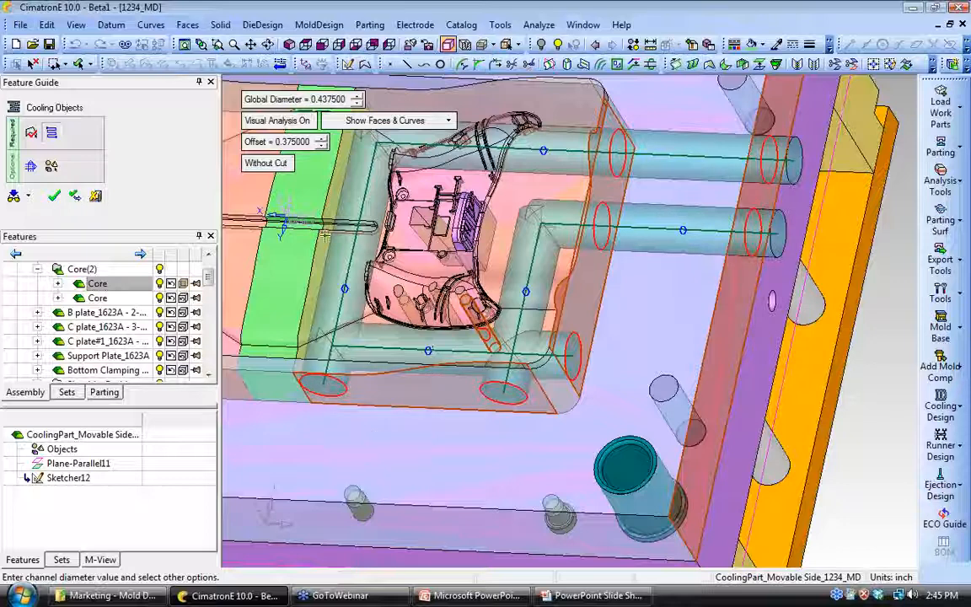
Step: Create the cooling objects with the With Cut option so the channels are cut into the core and B plate
{"action": "left_click", "coordinate": [266, 165]}
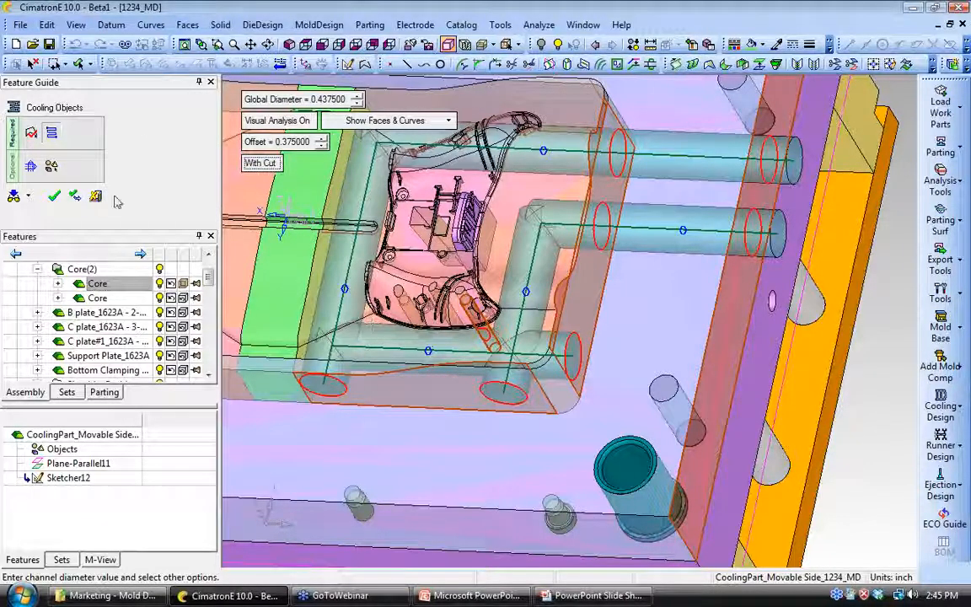
{"action": "left_click", "coordinate": [56, 199]}
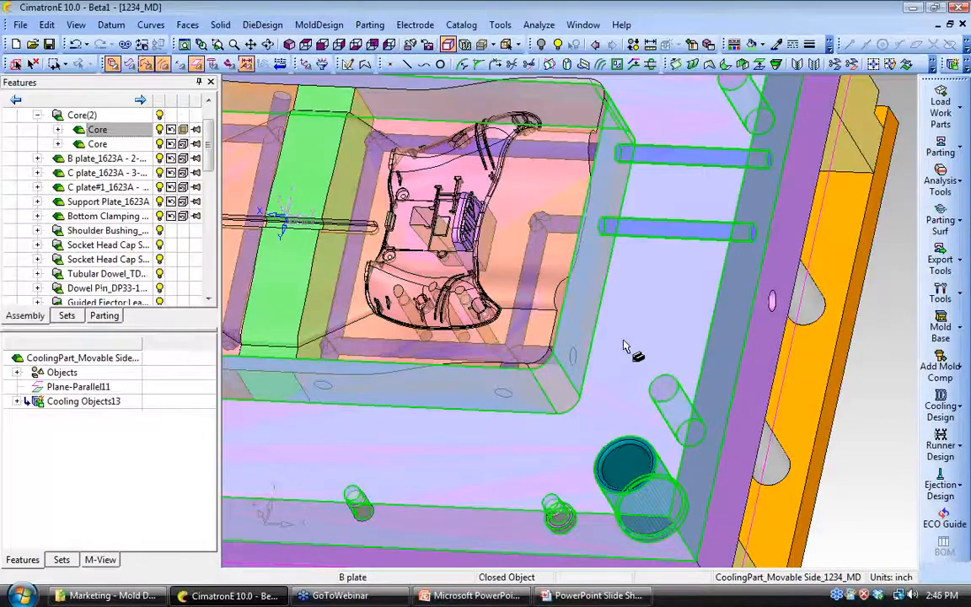
{"action": "scroll", "coordinate": [624, 347], "scroll_direction": "down", "scroll_amount": 3}
{"action": "left_click_drag", "start_coordinate": [624, 346], "coordinate": [781, 466], "text": "ctrl"}
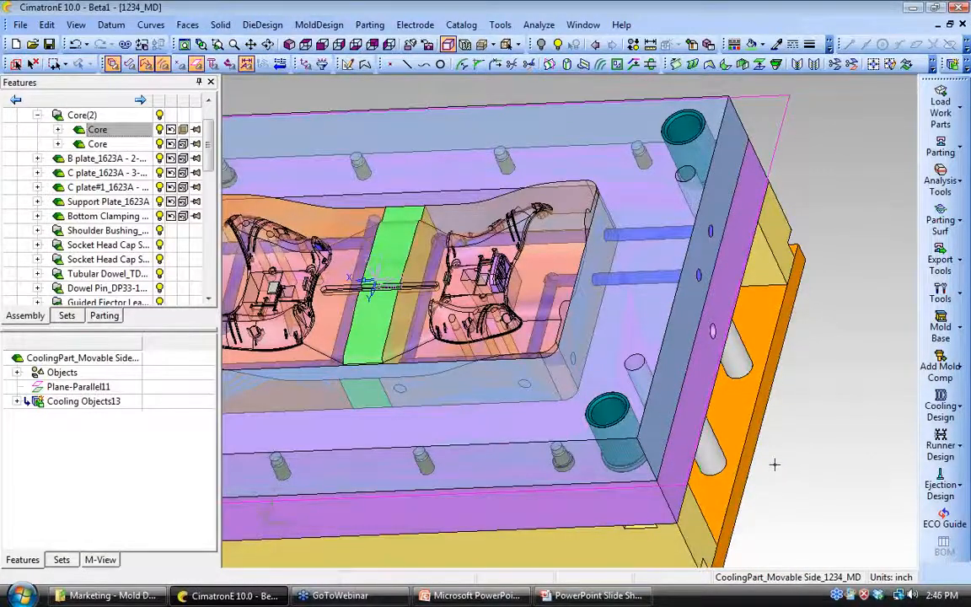
Step: Show only the first Core part and activate the Movable Side_1234_MD subassembly
{"action": "right_click", "coordinate": [123, 136]}
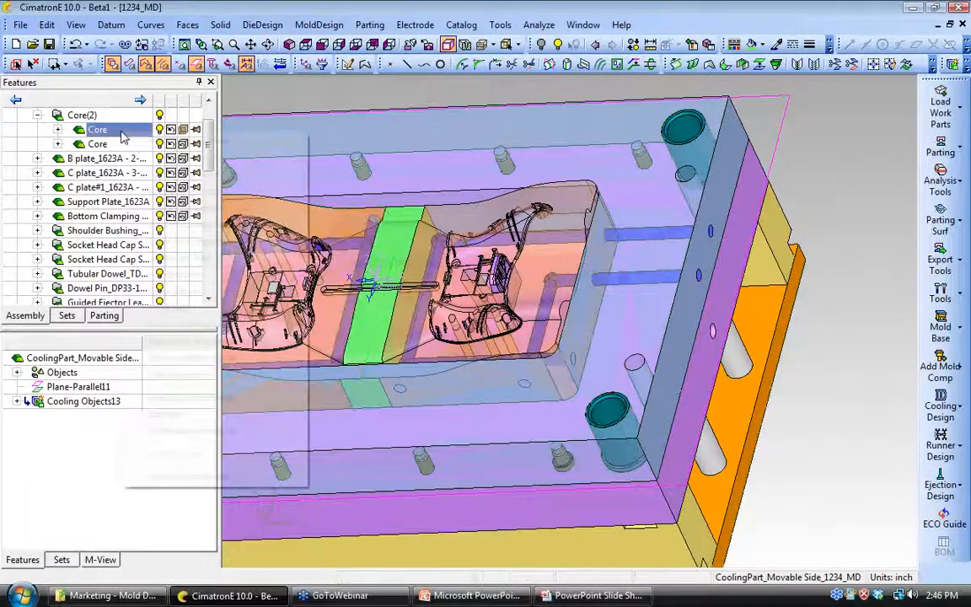
{"action": "left_click", "coordinate": [175, 311]}
{"action": "left_click_drag", "start_coordinate": [505, 444], "coordinate": [489, 421], "text": "ctrl"}
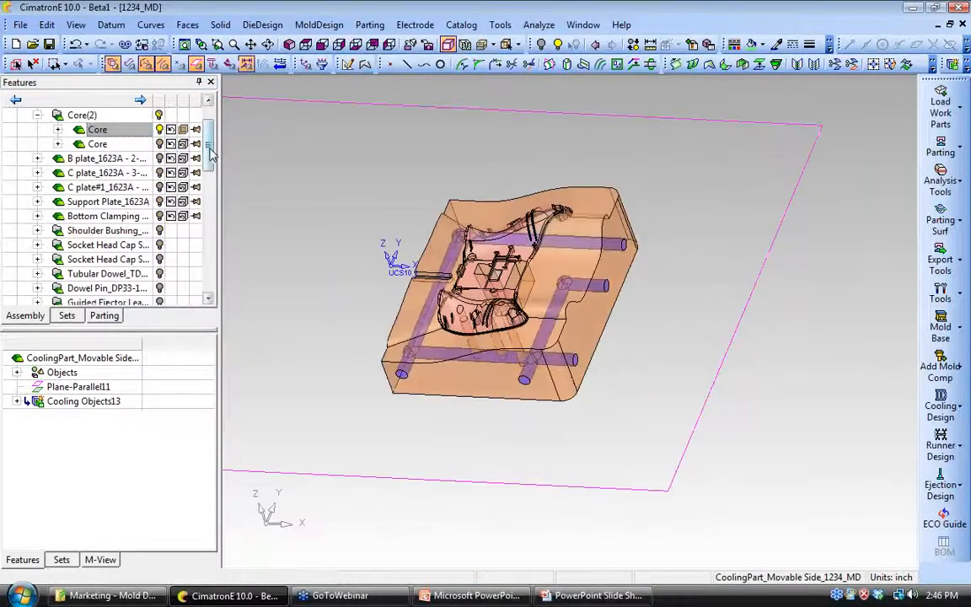
{"action": "scroll", "coordinate": [78, 148], "scroll_direction": "up", "scroll_amount": 1}
{"action": "right_click", "coordinate": [78, 147]}
{"action": "left_click", "coordinate": [119, 157]}
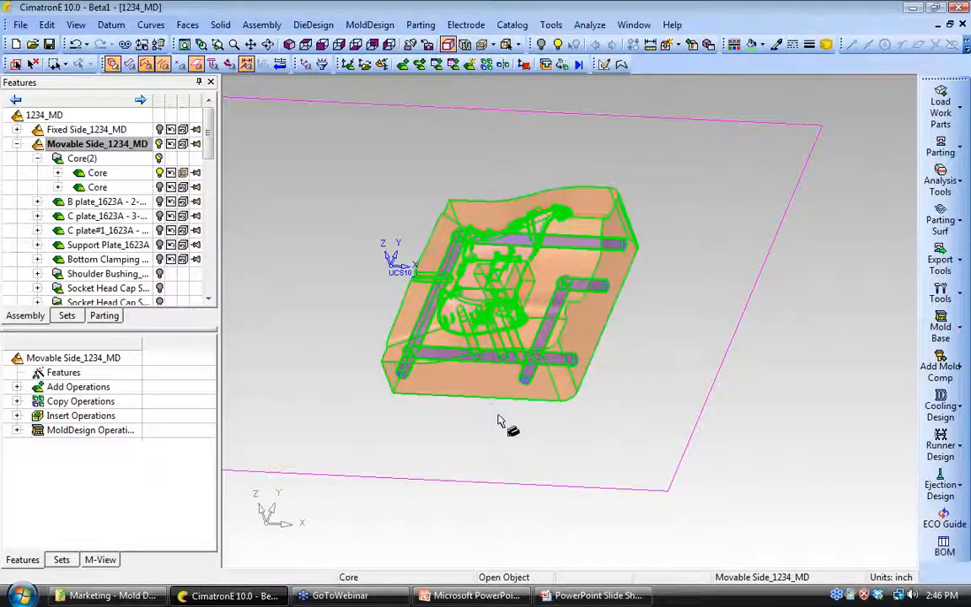
Step: Add a cooling item from the DME Inch catalog, choosing the brass pressure plug BP20 with diameter 0.54 for placement
{"action": "scroll", "coordinate": [495, 364], "scroll_direction": "up", "scroll_amount": 4}
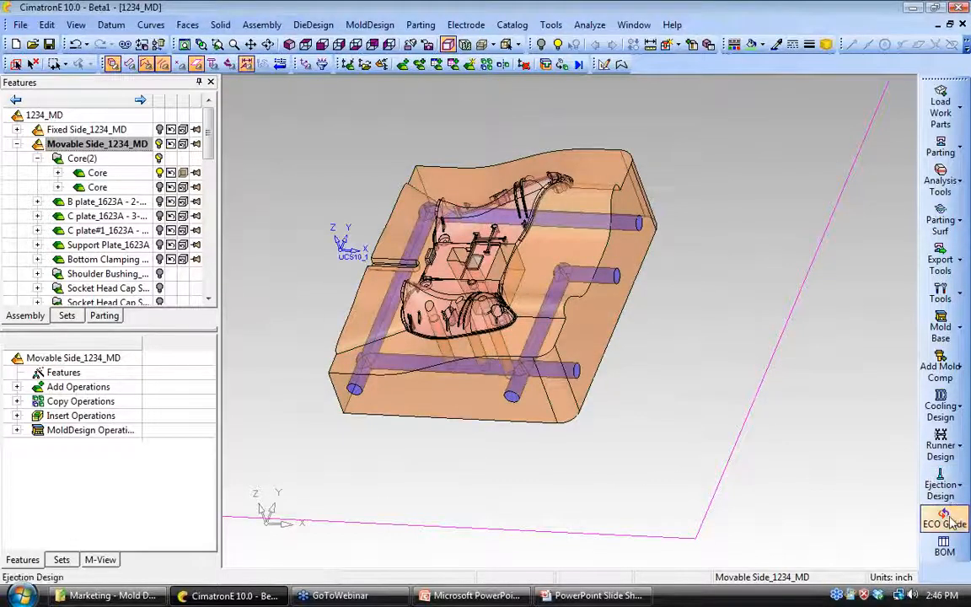
{"action": "left_click", "coordinate": [952, 405]}
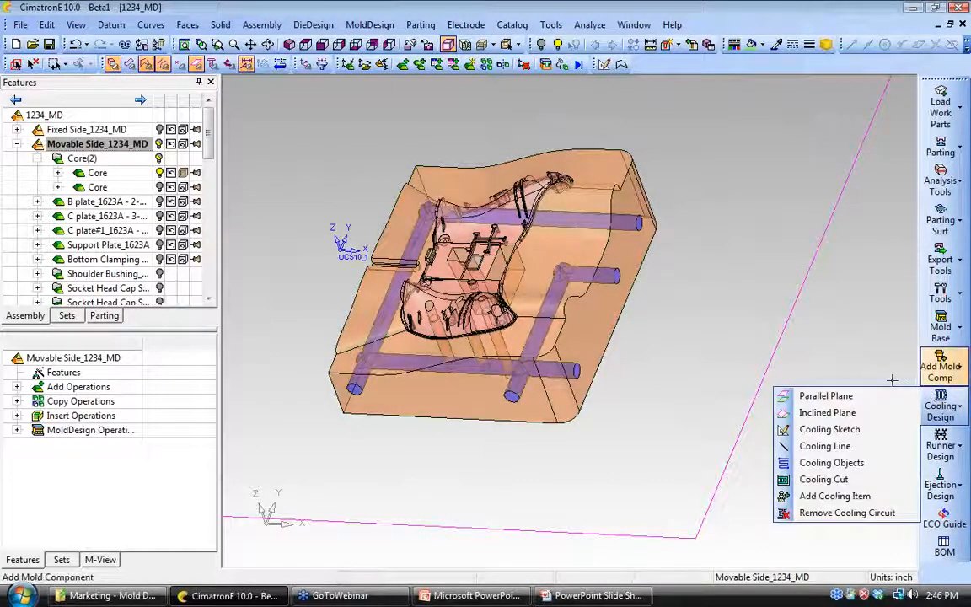
{"action": "left_click", "coordinate": [948, 367]}
{"action": "left_click", "coordinate": [942, 406]}
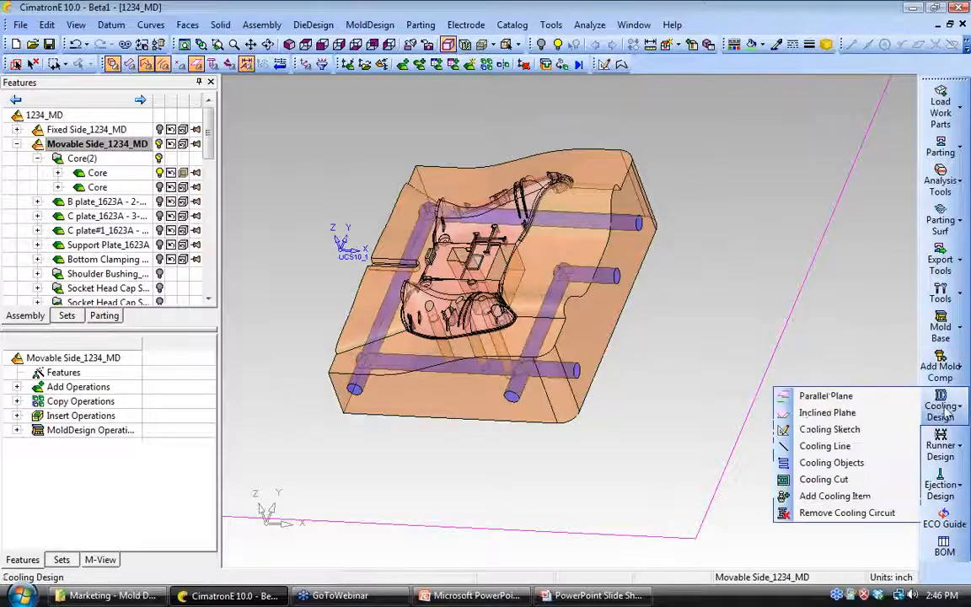
{"action": "left_click", "coordinate": [833, 496]}
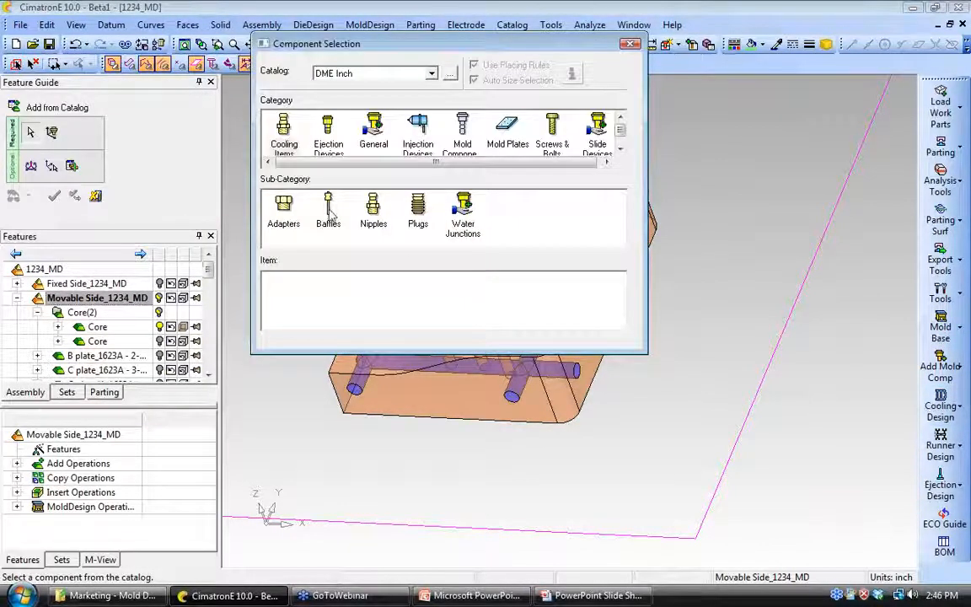
{"action": "left_click", "coordinate": [419, 209]}
{"action": "left_click", "coordinate": [284, 291]}
{"action": "left_click", "coordinate": [337, 448]}
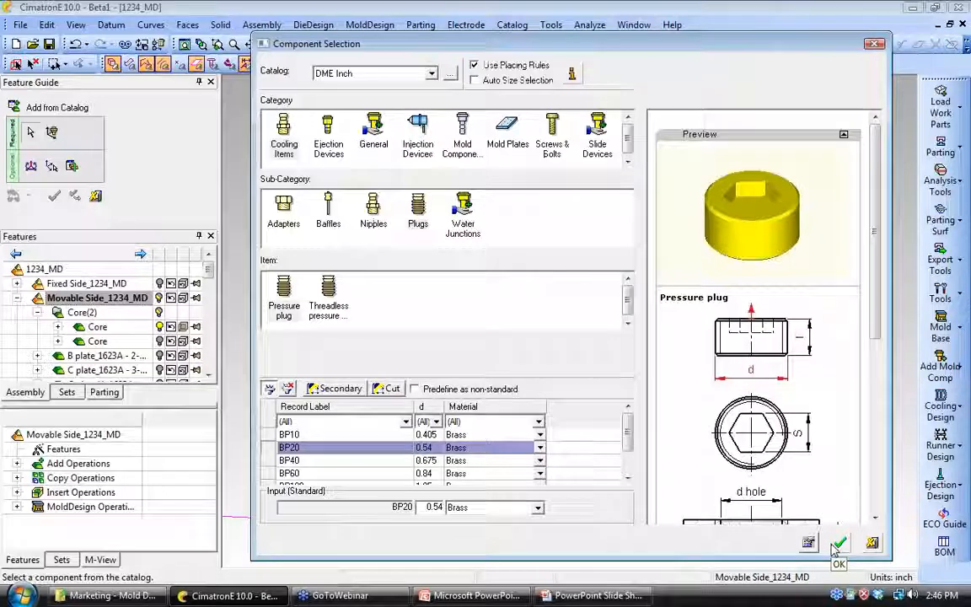
{"action": "left_click", "coordinate": [840, 543]}
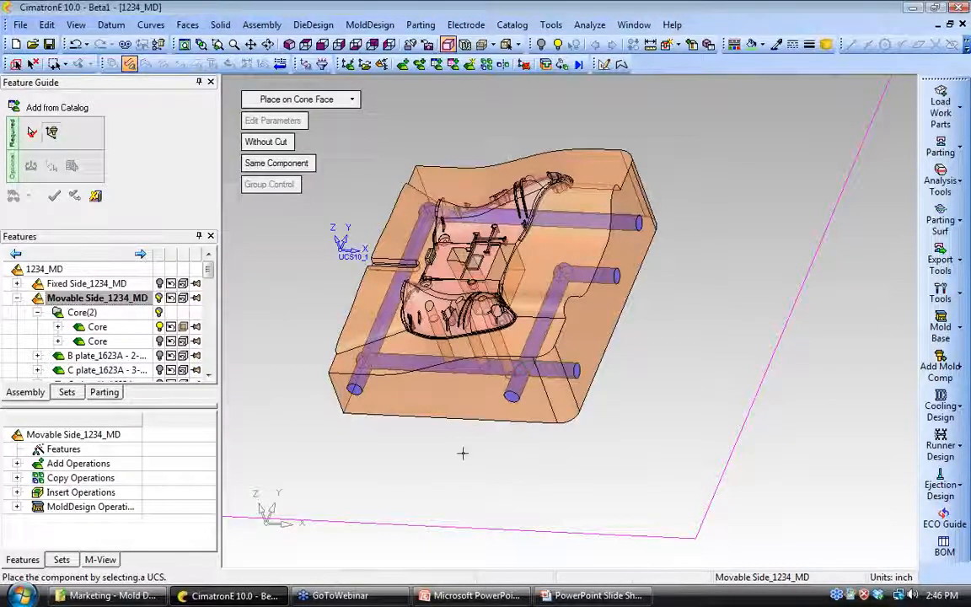
Step: Place the BP20 pressure plugs on the three open cooling channel ends along the core's front corner using the With Cut option
{"action": "scroll", "coordinate": [459, 419], "scroll_direction": "up", "scroll_amount": 2}
{"action": "left_click", "coordinate": [338, 375]}
{"action": "left_click", "coordinate": [526, 383]}
{"action": "left_click", "coordinate": [602, 366]}
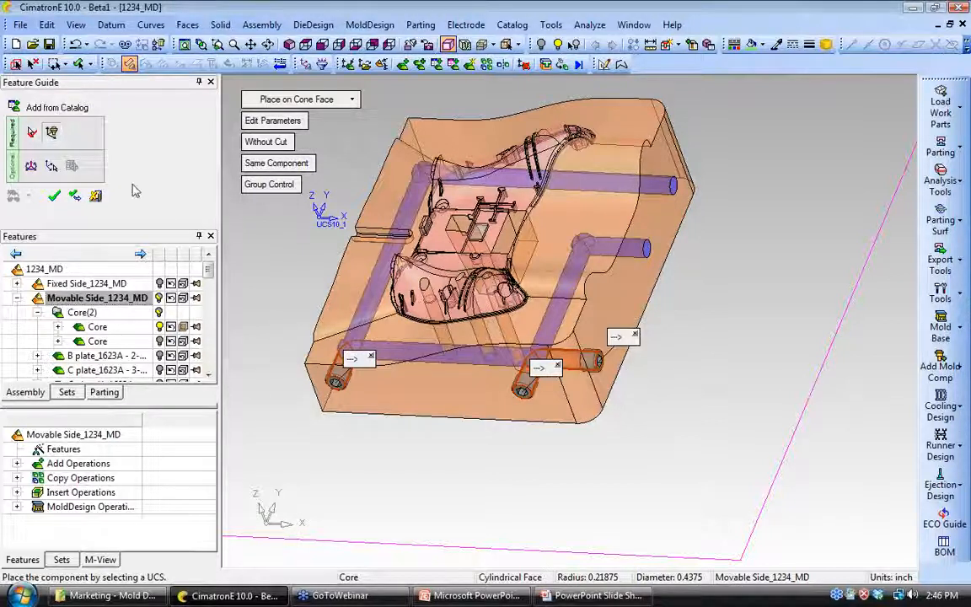
{"action": "left_click", "coordinate": [257, 141]}
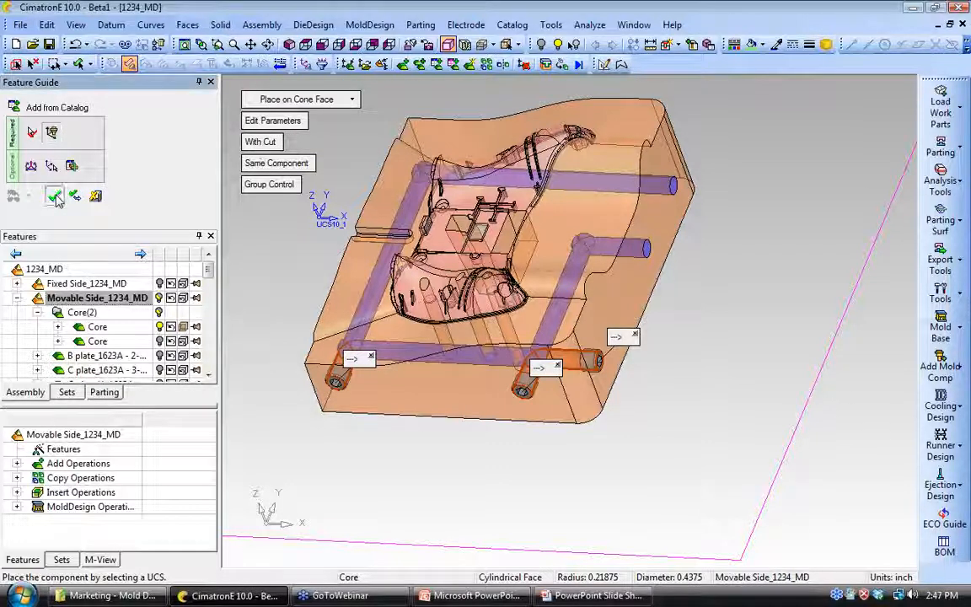
{"action": "left_click", "coordinate": [54, 195]}
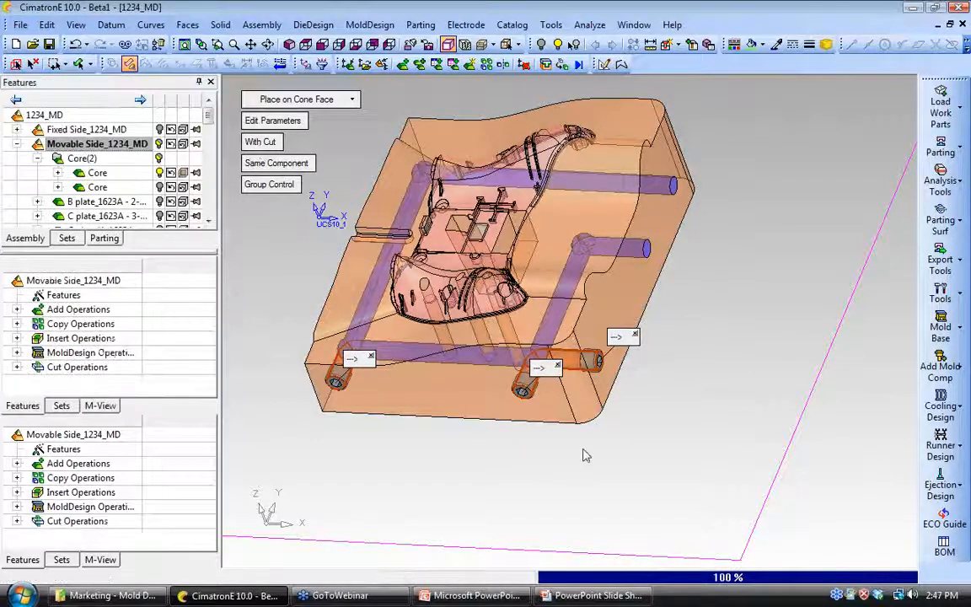
{"action": "middle_click_drag", "start_coordinate": [686, 413], "coordinate": [722, 458], "text": "ctrl"}
{"action": "mouse_move", "coordinate": [721, 457]}
{"action": "left_mouse_down", "text": "ctrl"}
{"action": "mouse_move", "coordinate": [718, 444]}
{"action": "mouse_move", "coordinate": [727, 458]}
{"action": "left_mouse_up", "text": "ctrl"}
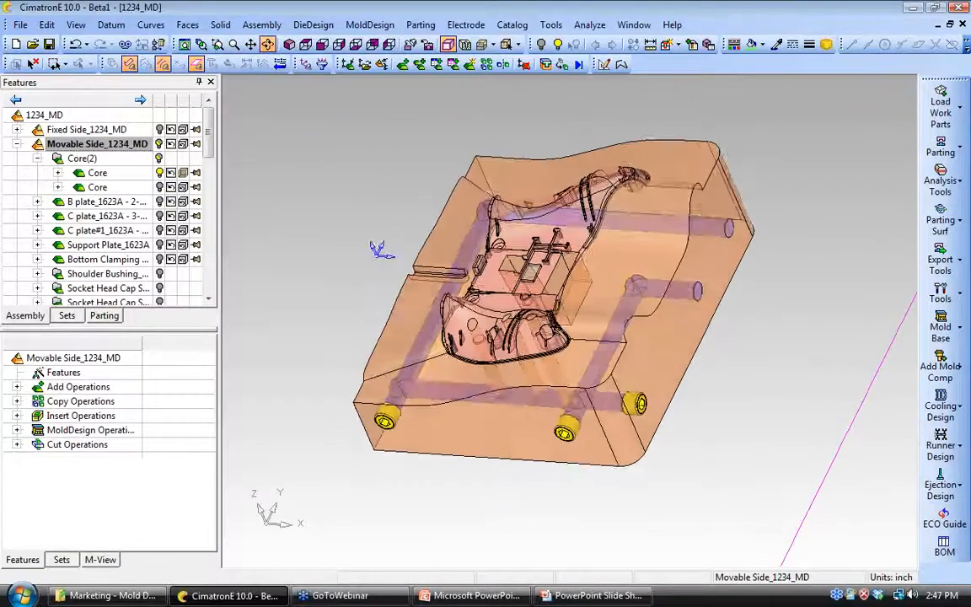
{"action": "right_click_drag", "start_coordinate": [727, 458], "coordinate": [751, 463], "text": "ctrl"}
{"action": "middle_click_drag", "start_coordinate": [747, 451], "coordinate": [731, 472], "text": "ctrl"}
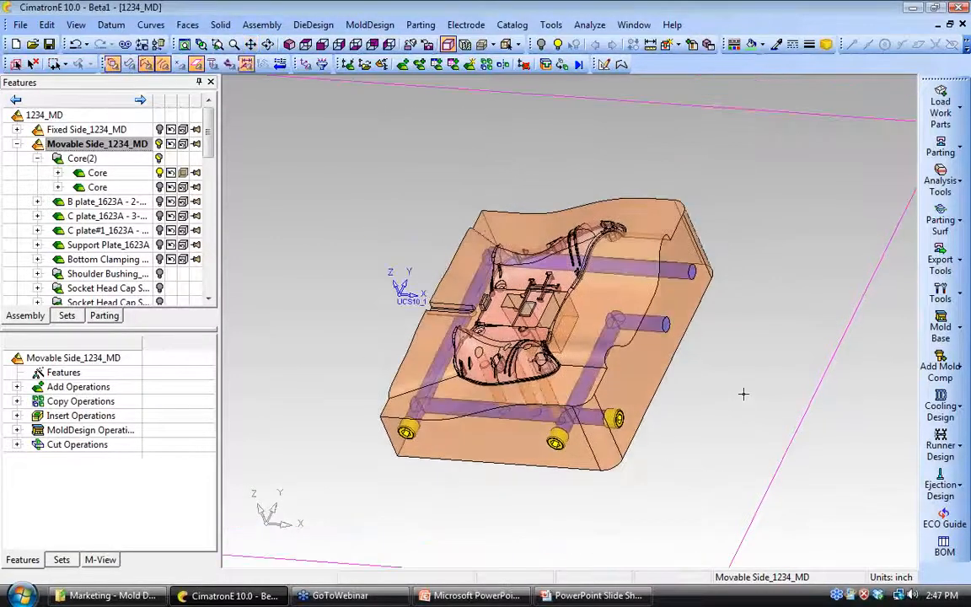
Step: Activate the top-level 1234_MD assembly and review its bill of materials table and the available column fields
{"action": "right_click", "coordinate": [71, 121]}
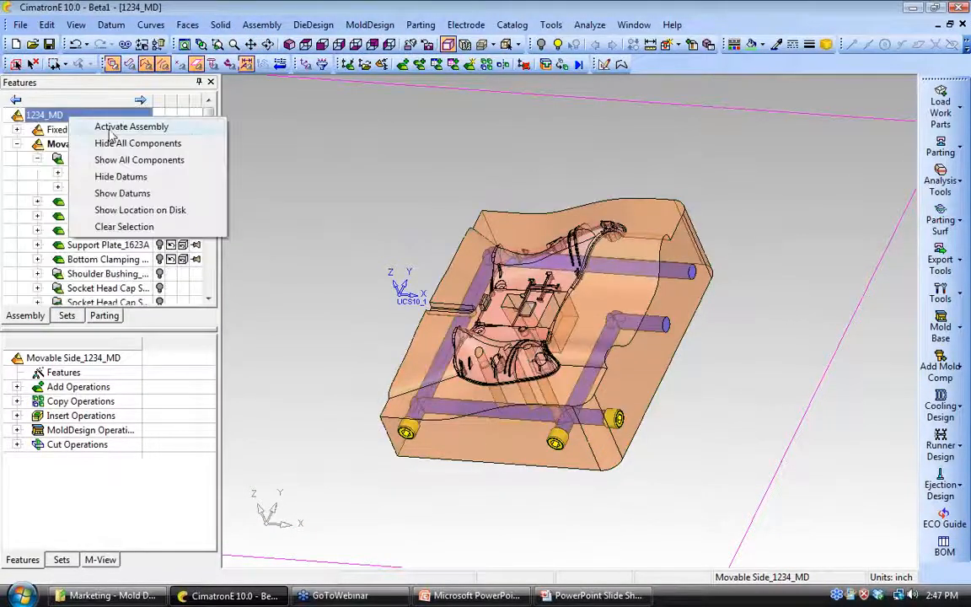
{"action": "left_click", "coordinate": [127, 126]}
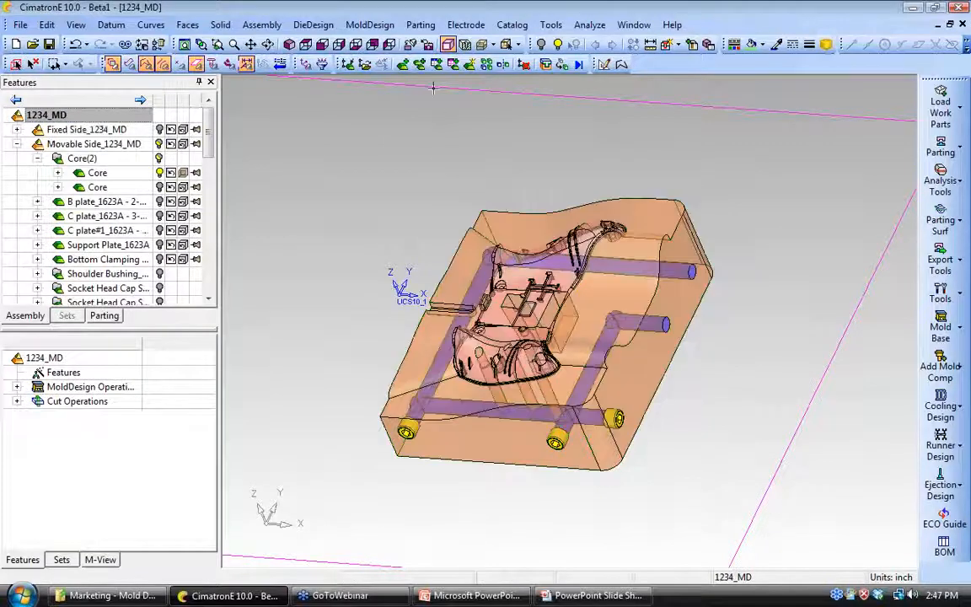
{"action": "left_click", "coordinate": [261, 24]}
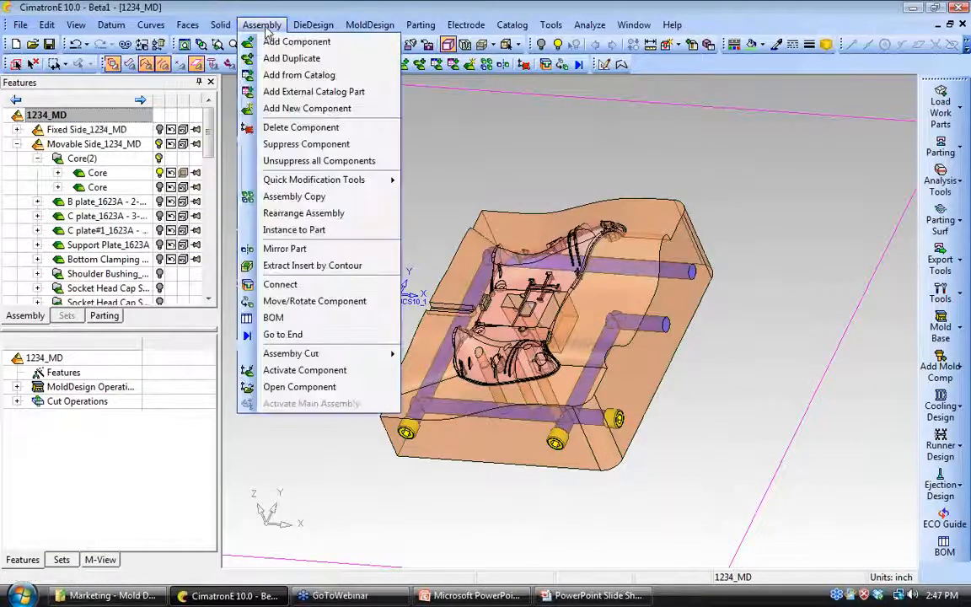
{"action": "left_click", "coordinate": [276, 325]}
{"action": "left_click_drag", "start_coordinate": [576, 348], "coordinate": [770, 541]}
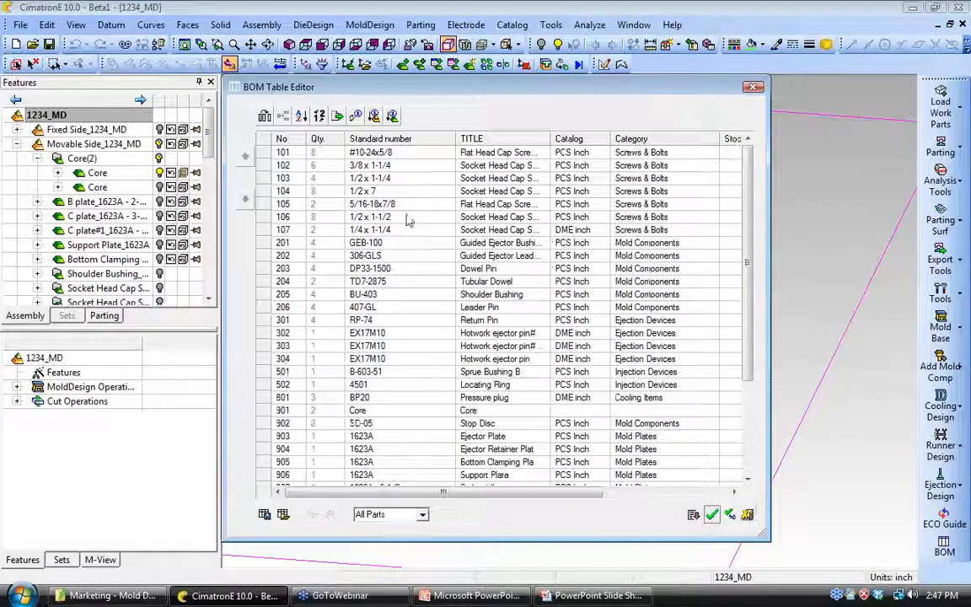
{"action": "left_click", "coordinate": [264, 119]}
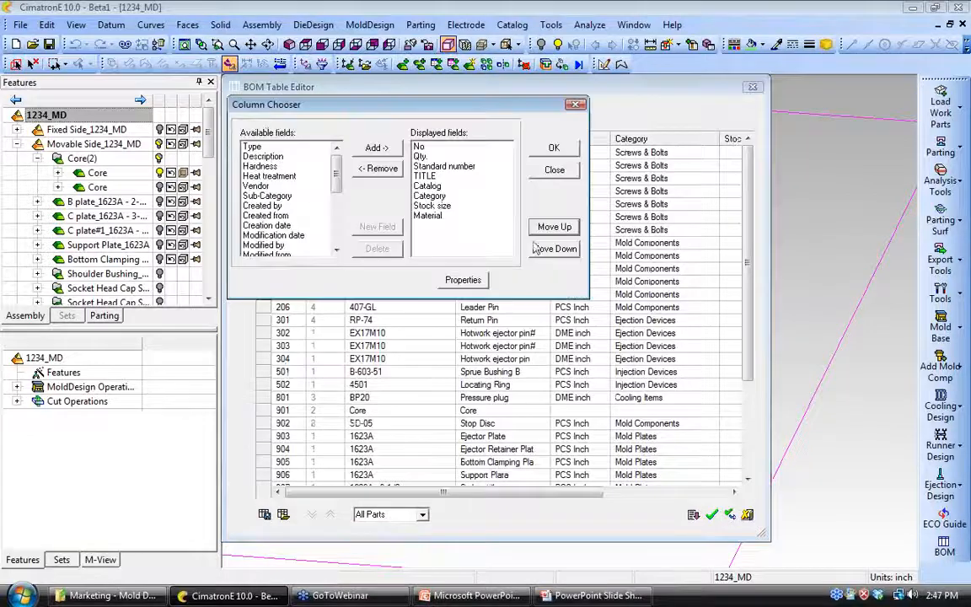
{"action": "left_click", "coordinate": [498, 157]}
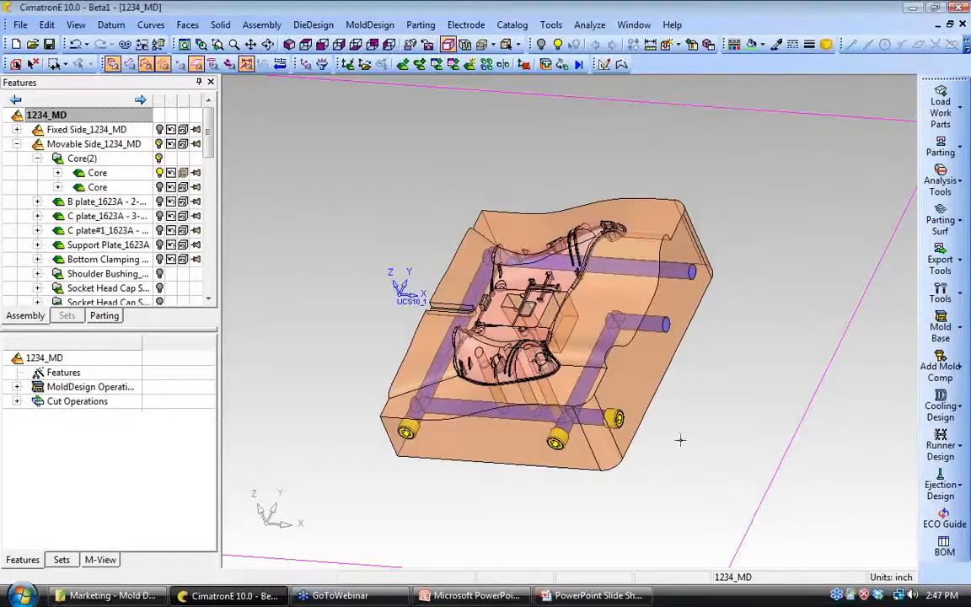
{"action": "key", "text": "Escape"}
Step: Open the ECO documentation, create its new database and give the external change record the ECO number 001
{"action": "left_click_drag", "start_coordinate": [635, 431], "coordinate": [821, 392], "text": "ctrl"}
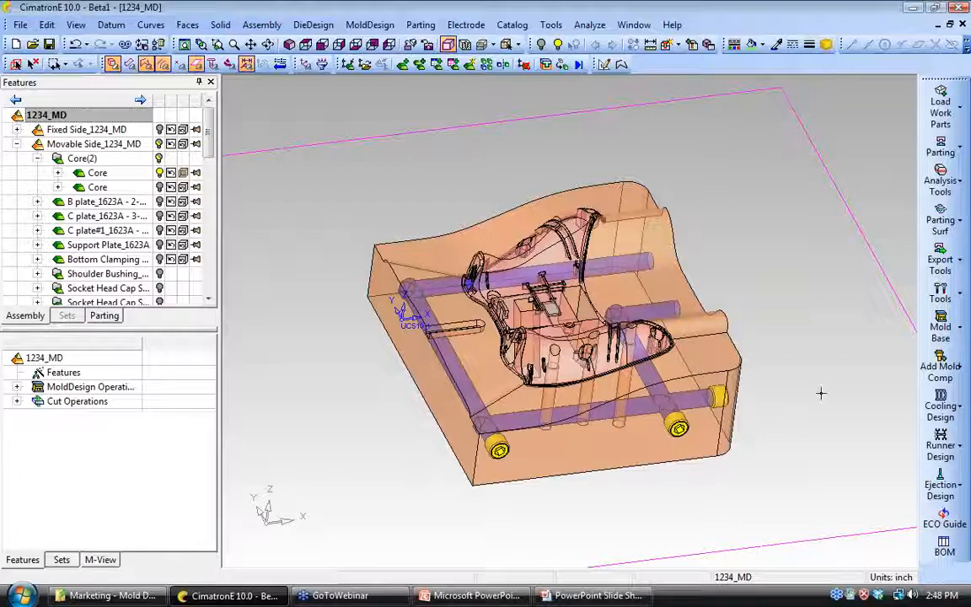
{"action": "left_click", "coordinate": [940, 523]}
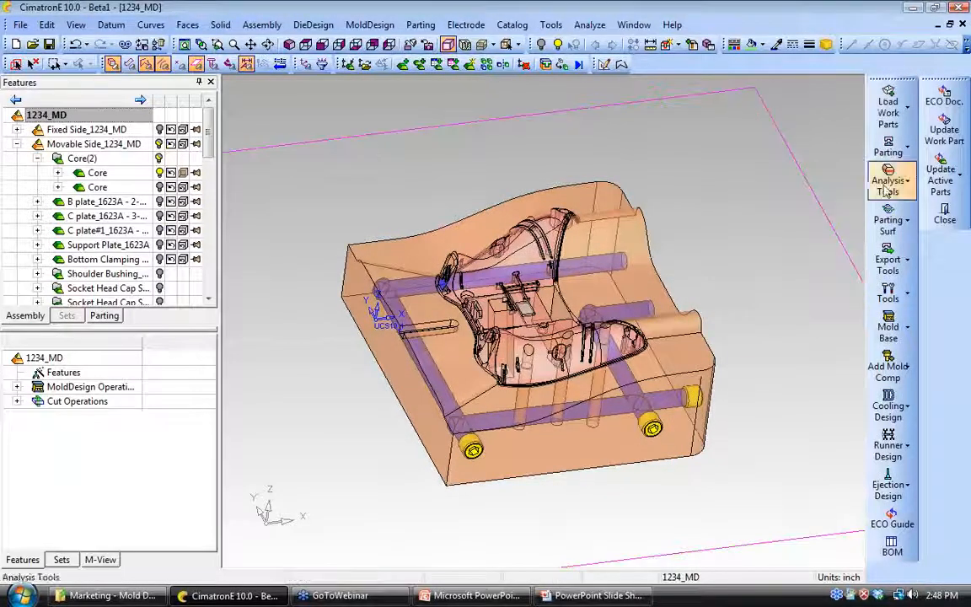
{"action": "left_click", "coordinate": [944, 97]}
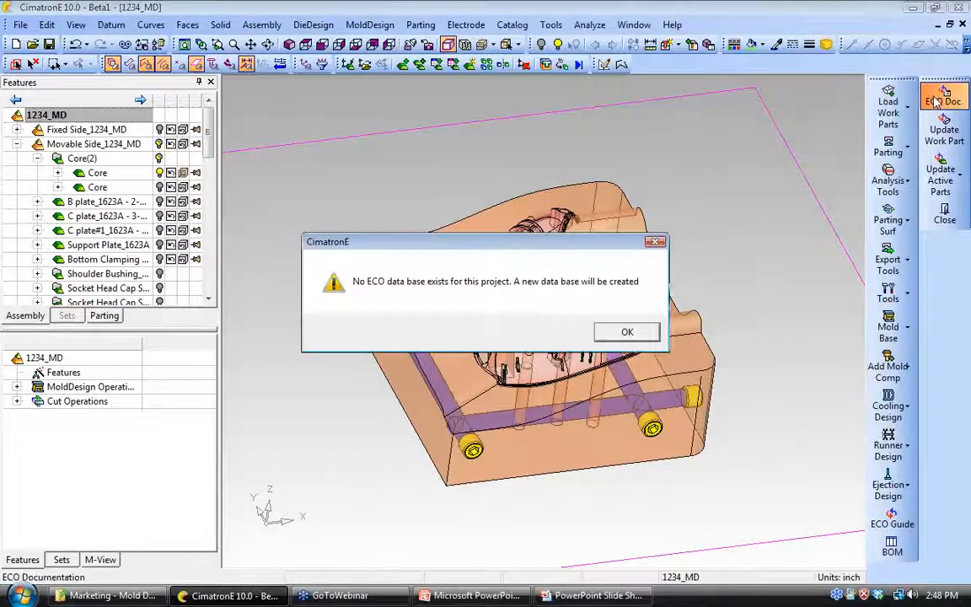
{"action": "left_click", "coordinate": [628, 331]}
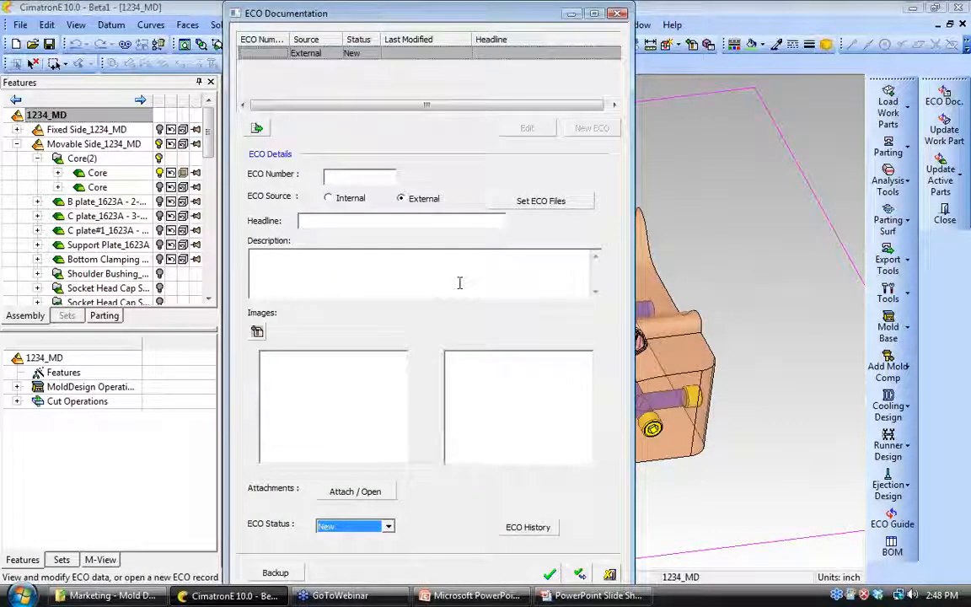
{"action": "left_click", "coordinate": [352, 175]}
{"action": "left_click", "coordinate": [353, 175]}
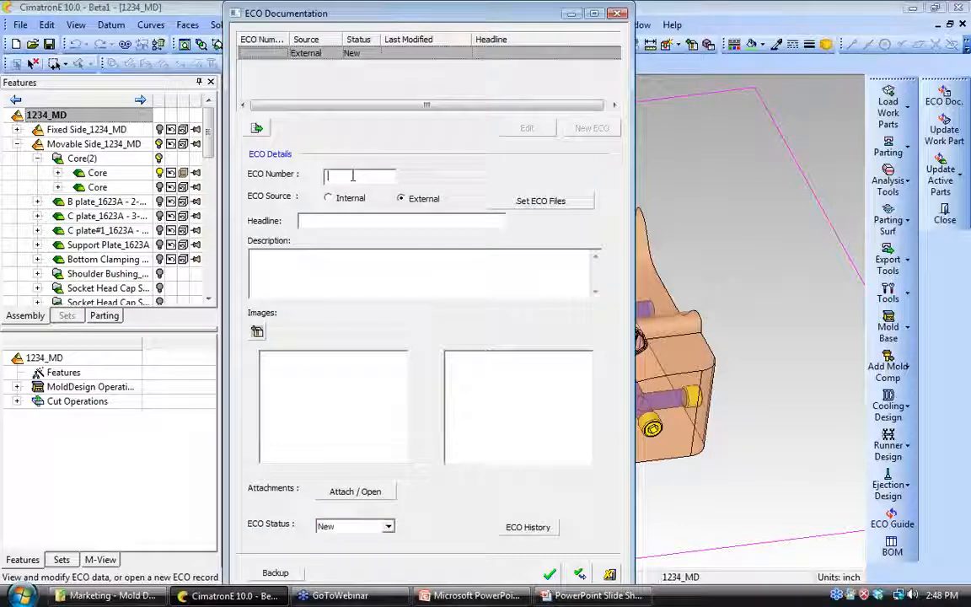
{"action": "type", "text": "001"}
Step: Assign lower r2.elt from the Data folder as the new ECO file and enter the headline "change"
{"action": "left_click", "coordinate": [536, 201]}
{"action": "left_click", "coordinate": [478, 266]}
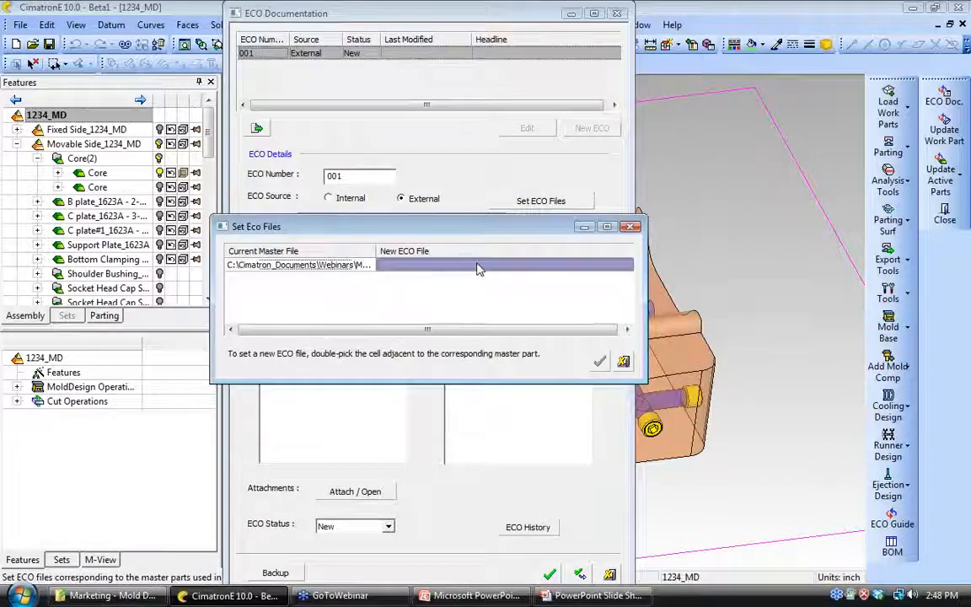
{"action": "double_click", "coordinate": [478, 267]}
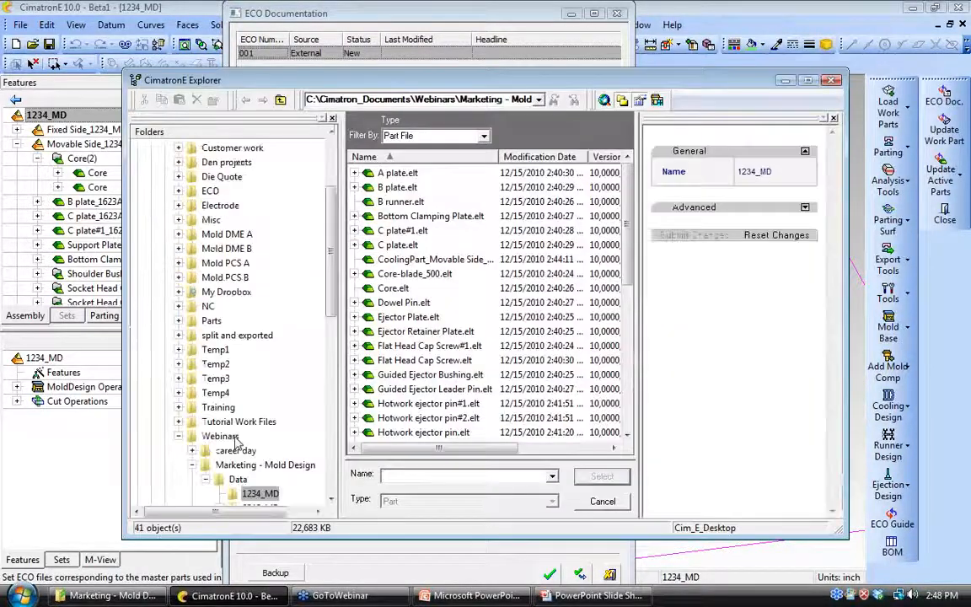
{"action": "left_click", "coordinate": [238, 479]}
{"action": "left_click", "coordinate": [388, 231]}
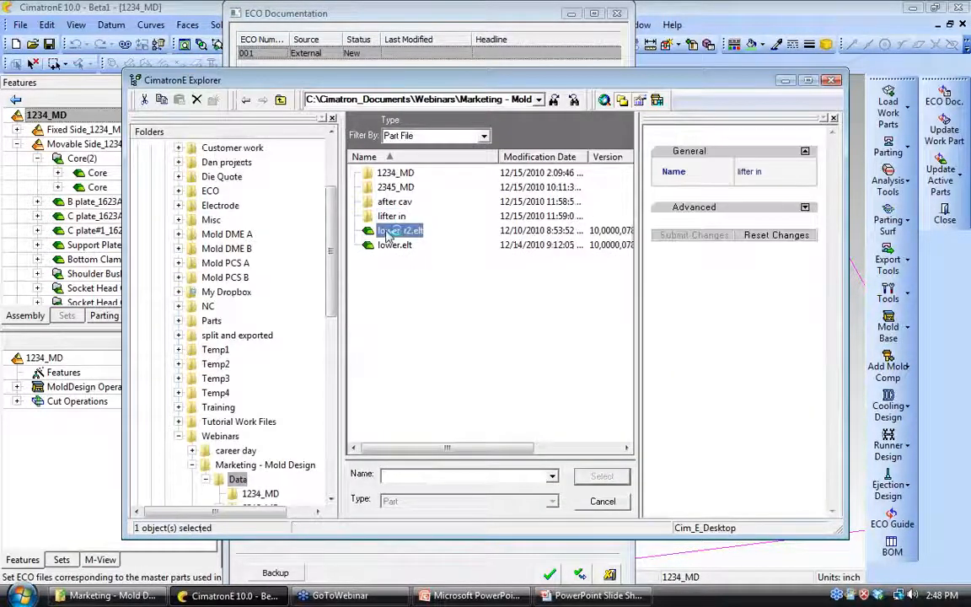
{"action": "double_click", "coordinate": [388, 231]}
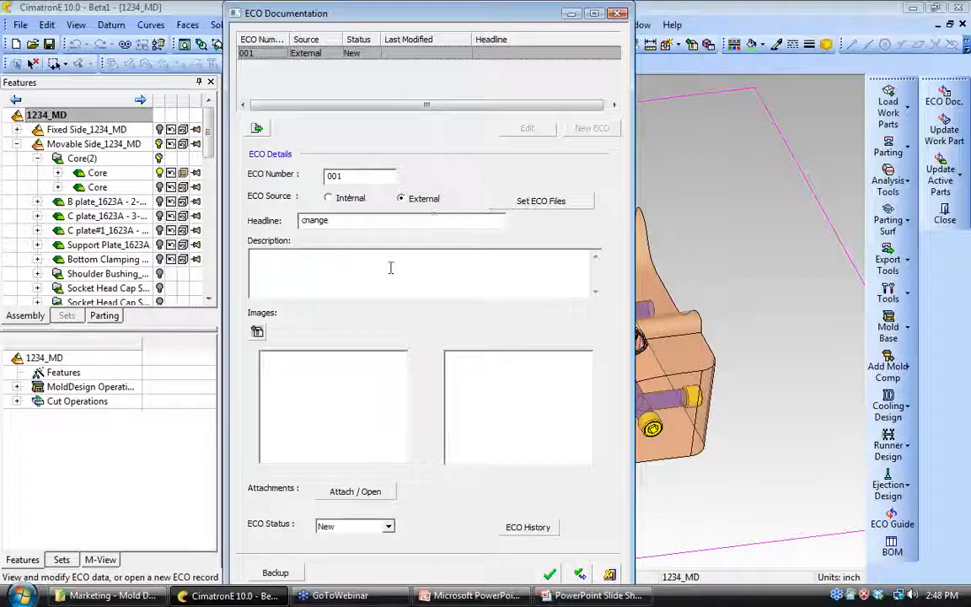
Step: Add rev2 -a.jpg from the Marketing - Mold Design Data folder as the ECO record's first picture
{"action": "left_click", "coordinate": [257, 331]}
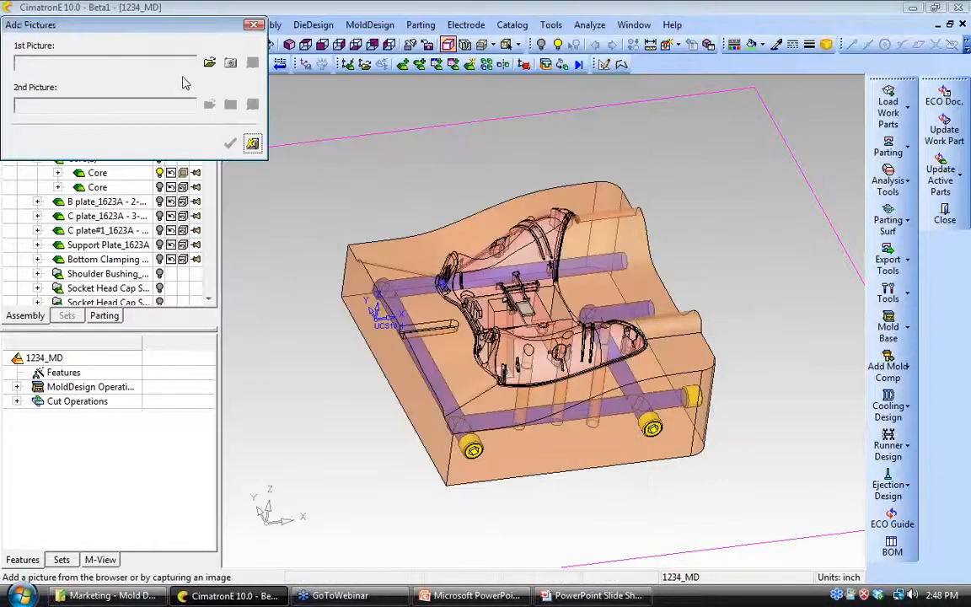
{"action": "left_click", "coordinate": [209, 62]}
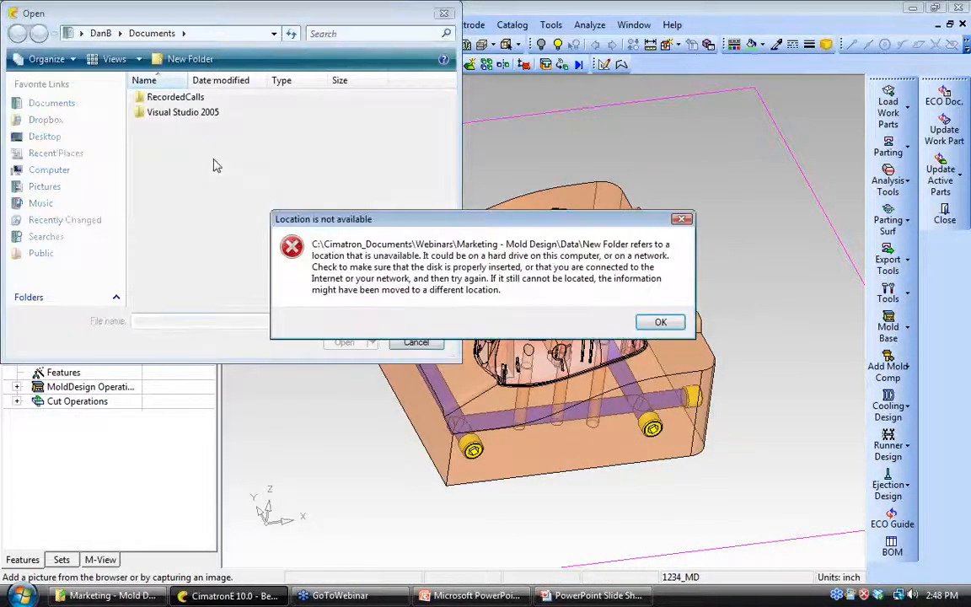
{"action": "left_click", "coordinate": [661, 322]}
{"action": "left_click", "coordinate": [49, 170]}
{"action": "double_click", "coordinate": [203, 116]}
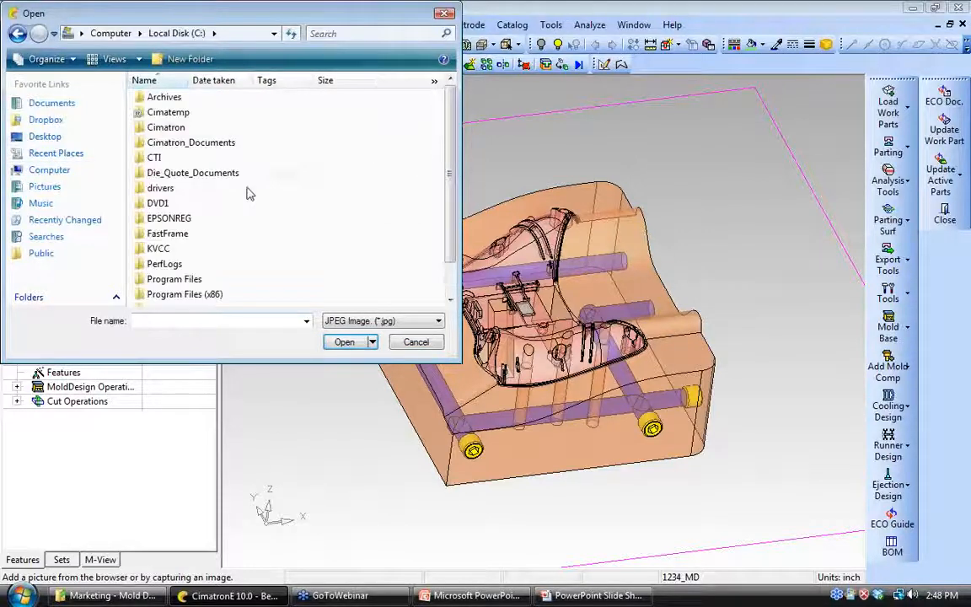
{"action": "double_click", "coordinate": [190, 143]}
{"action": "scroll", "coordinate": [436, 200], "scroll_direction": "down", "scroll_amount": 3}
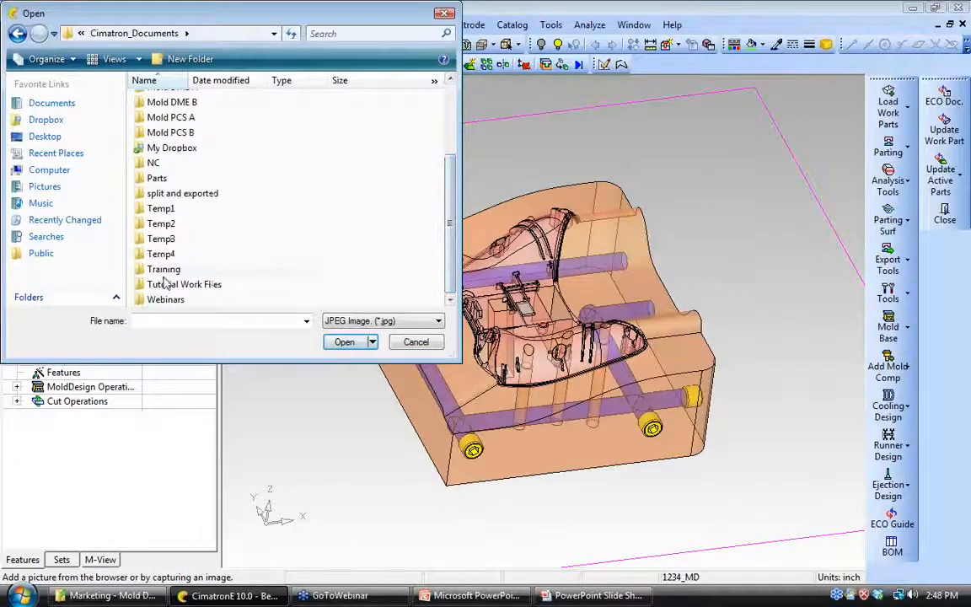
{"action": "double_click", "coordinate": [164, 299]}
{"action": "double_click", "coordinate": [152, 99]}
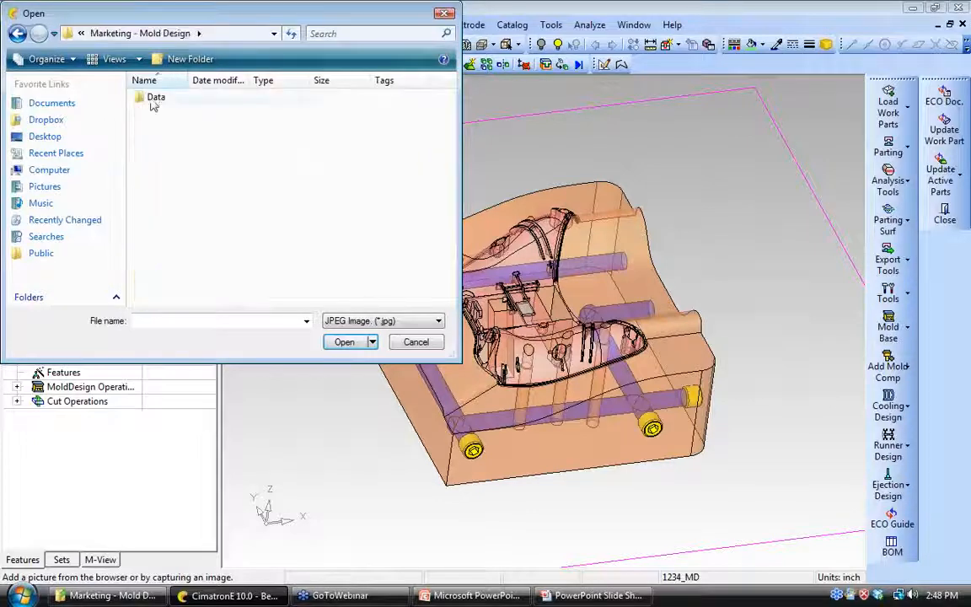
{"action": "double_click", "coordinate": [149, 97]}
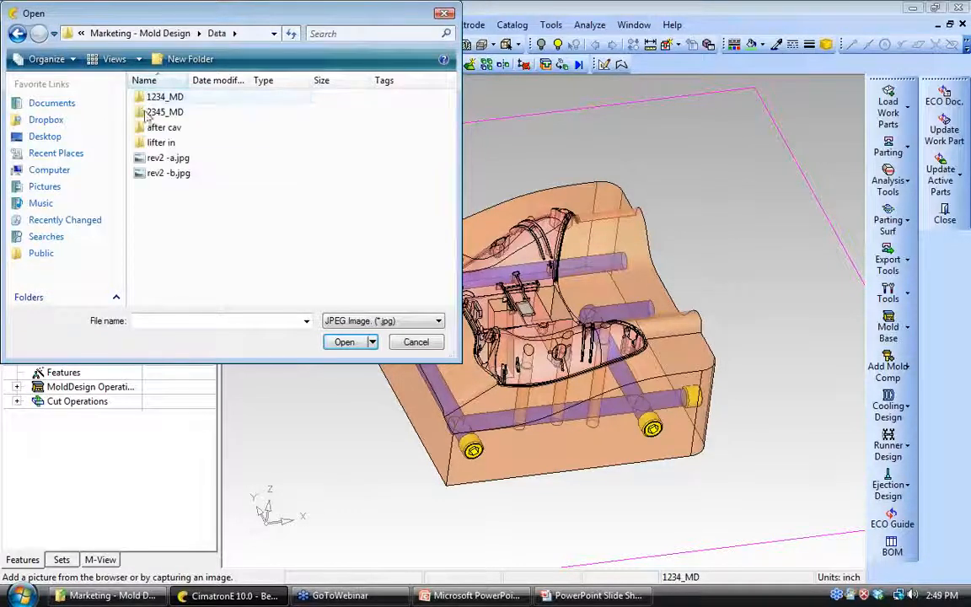
{"action": "left_click", "coordinate": [157, 158]}
{"action": "left_click", "coordinate": [345, 341]}
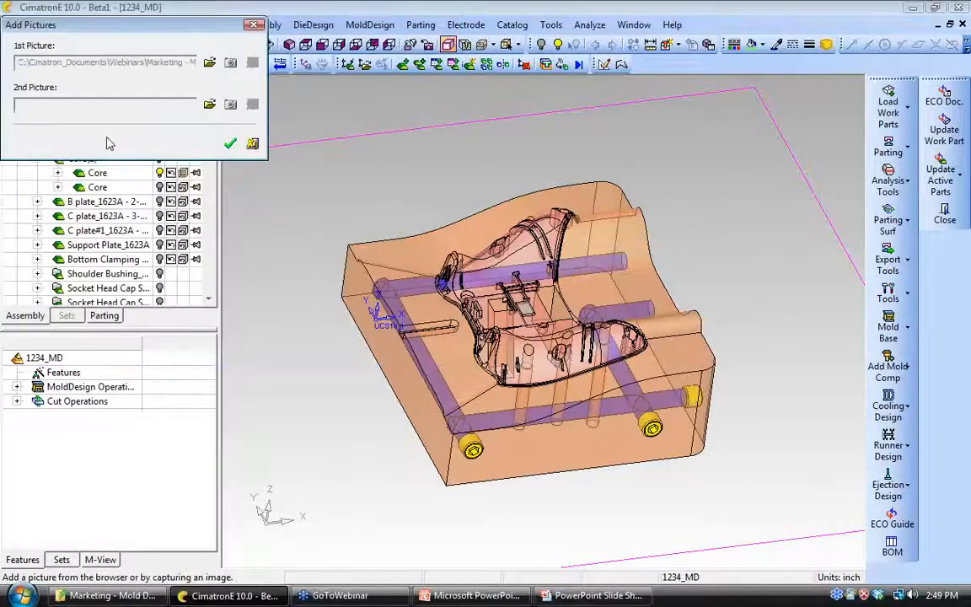
Step: Add rev2 -b.jpg as the second picture and save the ECO record
{"action": "left_click", "coordinate": [207, 102]}
{"action": "left_click", "coordinate": [153, 173]}
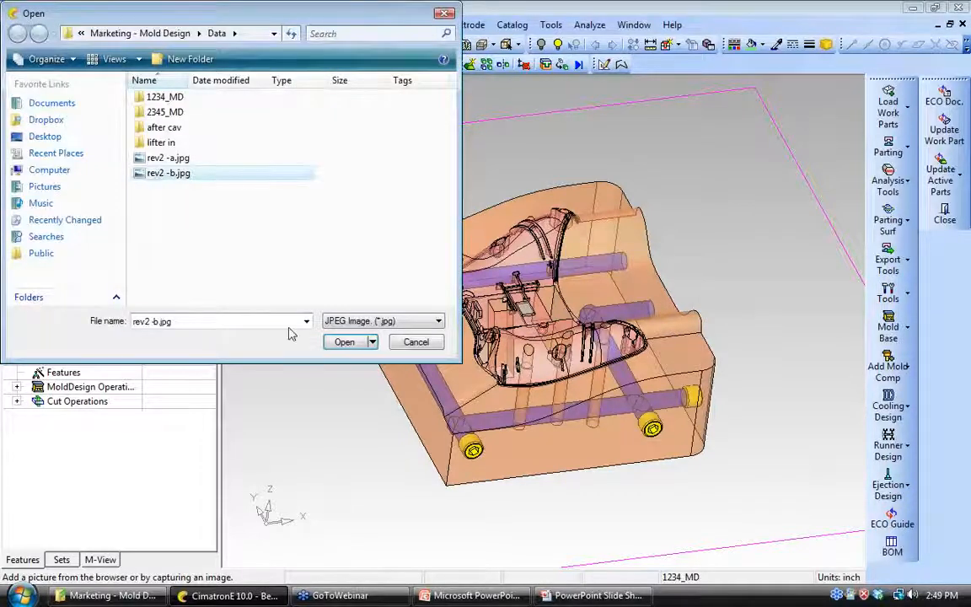
{"action": "left_click", "coordinate": [341, 342]}
{"action": "left_click", "coordinate": [231, 145]}
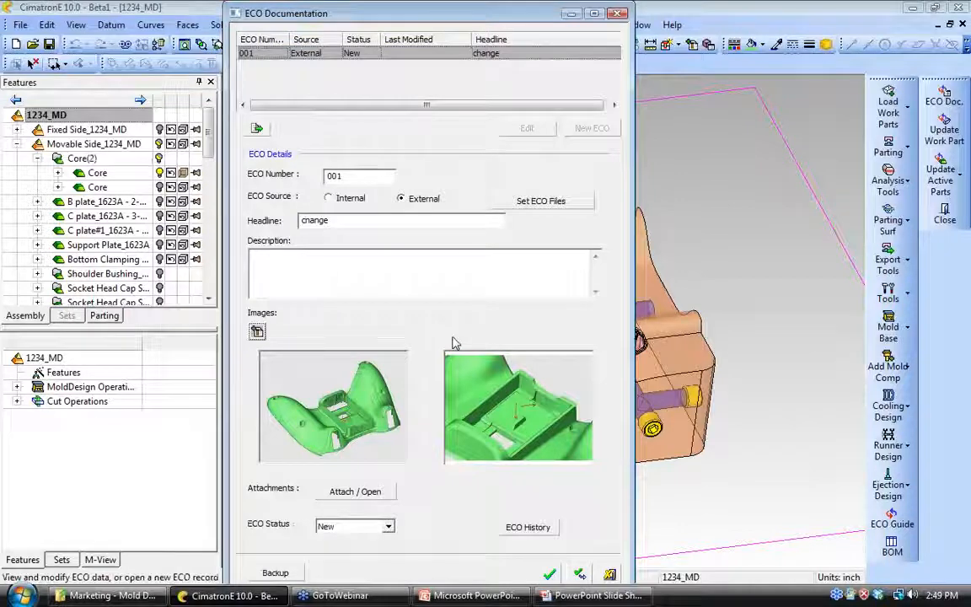
{"action": "left_click", "coordinate": [549, 574]}
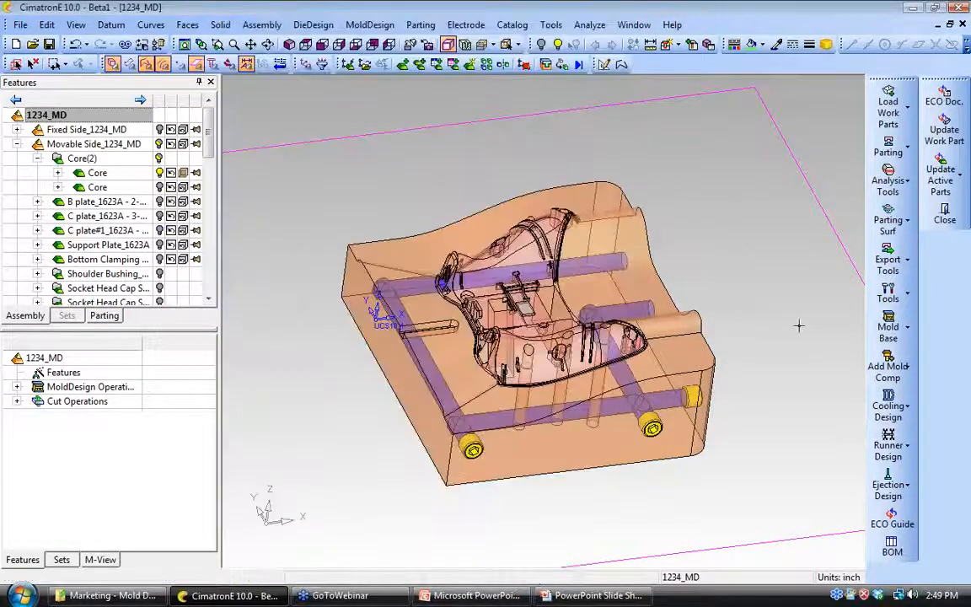
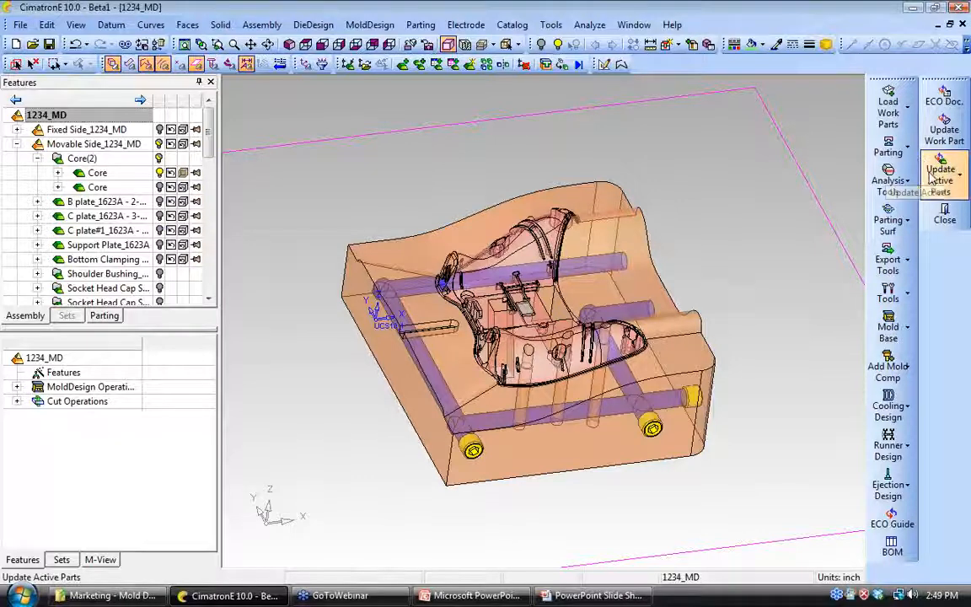
Step: Activate the second lower-Work part under Parting_1234_MD for the Update Work Part operation
{"action": "left_click", "coordinate": [942, 128]}
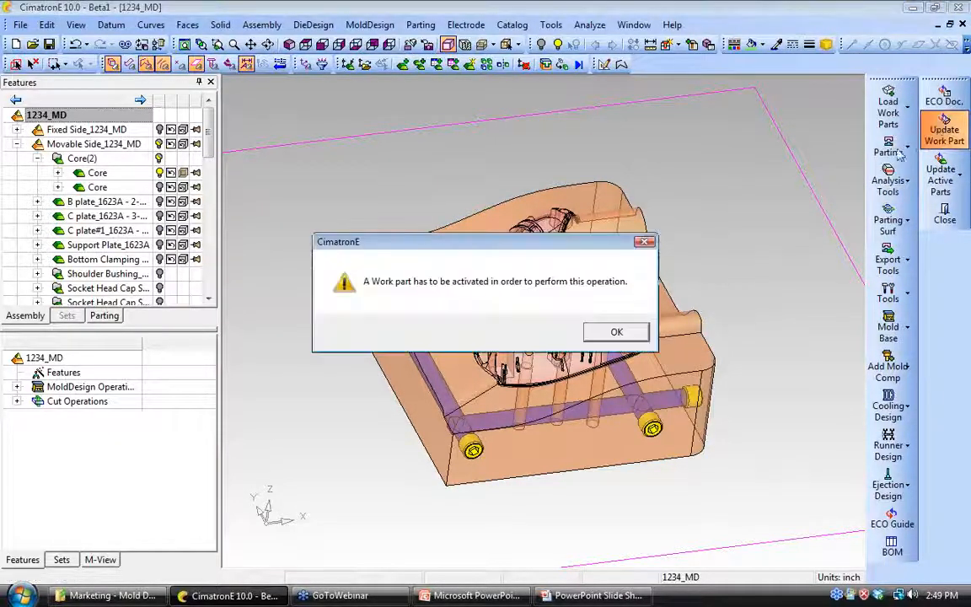
{"action": "left_click", "coordinate": [617, 332]}
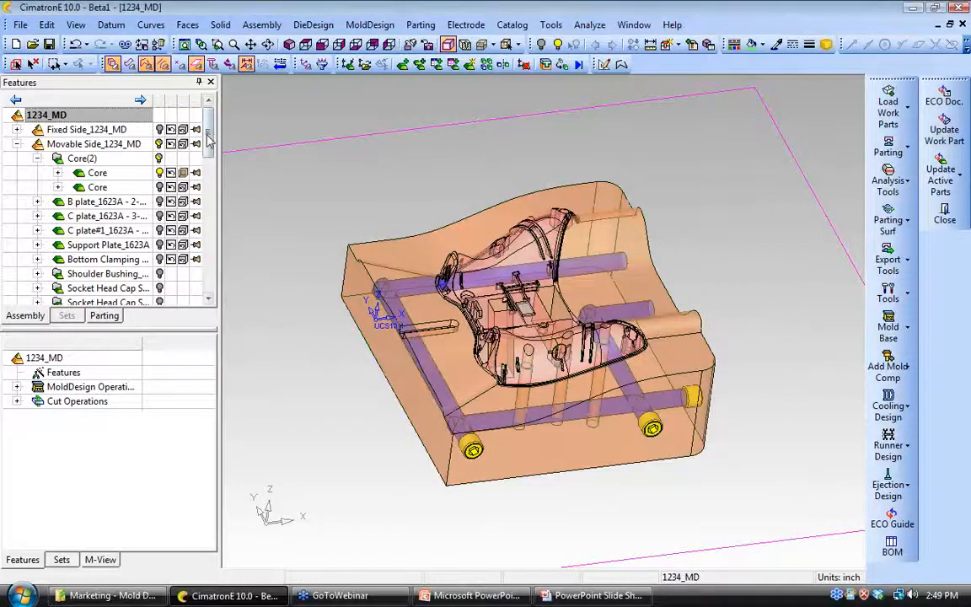
{"action": "scroll", "coordinate": [100, 264], "scroll_direction": "down", "scroll_amount": 10}
{"action": "left_click", "coordinate": [103, 260]}
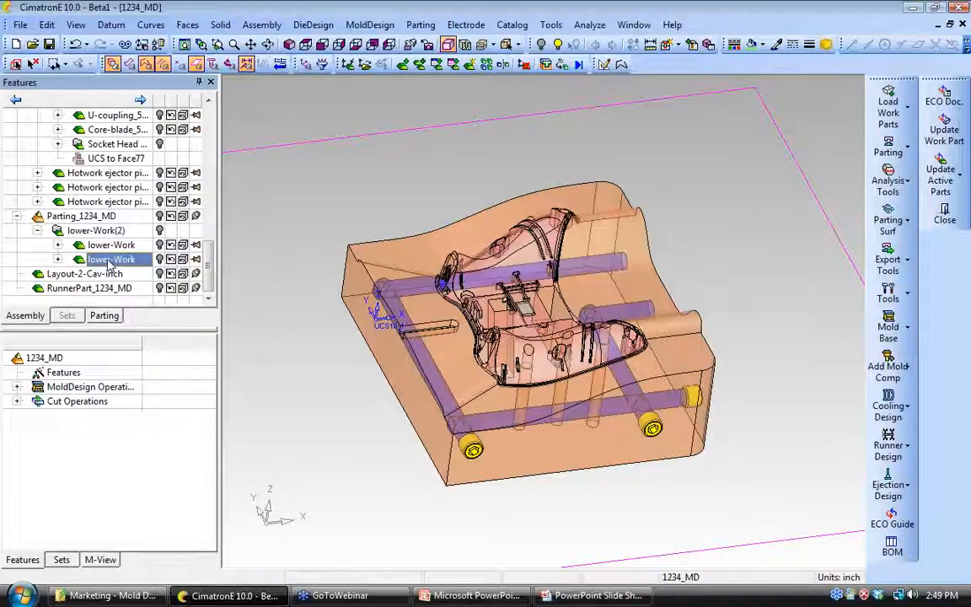
{"action": "right_click", "coordinate": [113, 259]}
{"action": "left_click", "coordinate": [154, 241]}
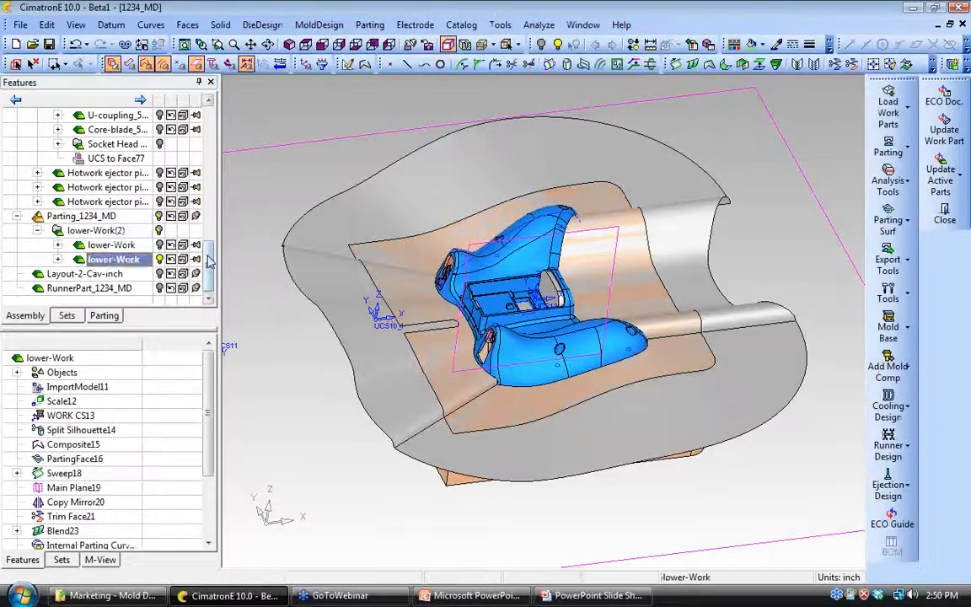
Step: Hide the other components of the 1234_MD assembly, leaving only the active lower-Work part displayed
{"action": "scroll", "coordinate": [209, 260], "scroll_direction": "up", "scroll_amount": 5}
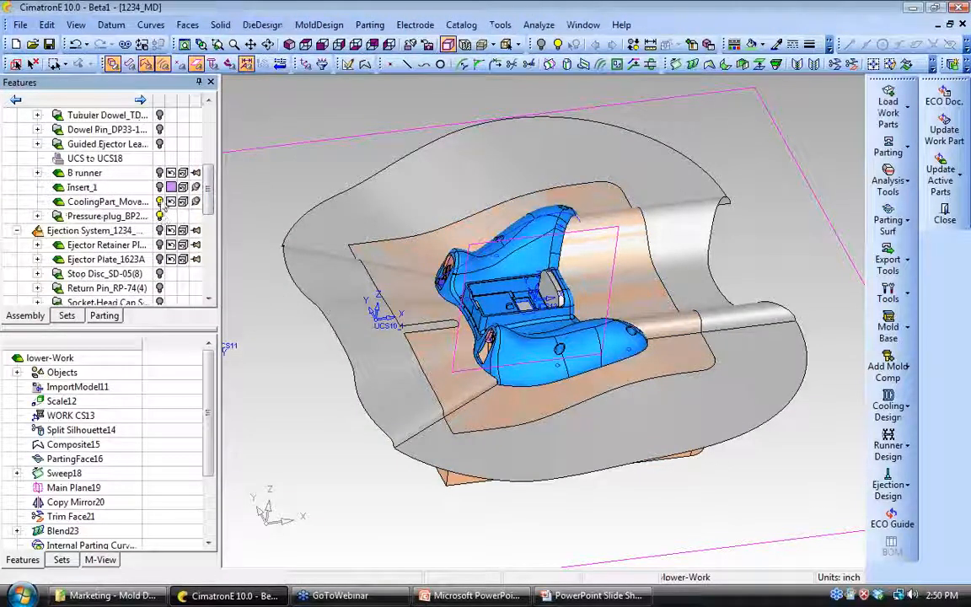
{"action": "scroll", "coordinate": [160, 186], "scroll_direction": "up", "scroll_amount": 5}
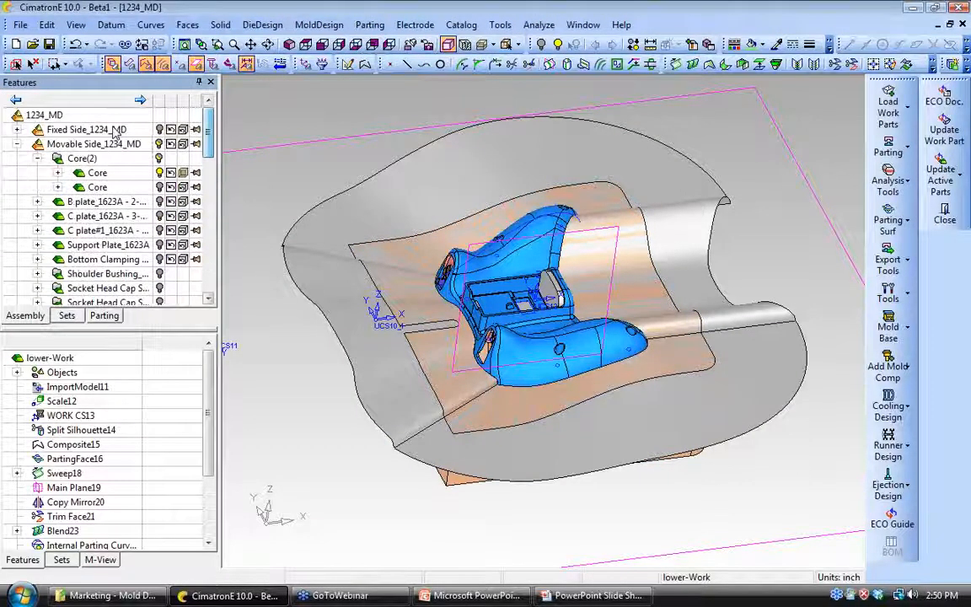
{"action": "right_click", "coordinate": [42, 116]}
{"action": "left_click", "coordinate": [137, 144]}
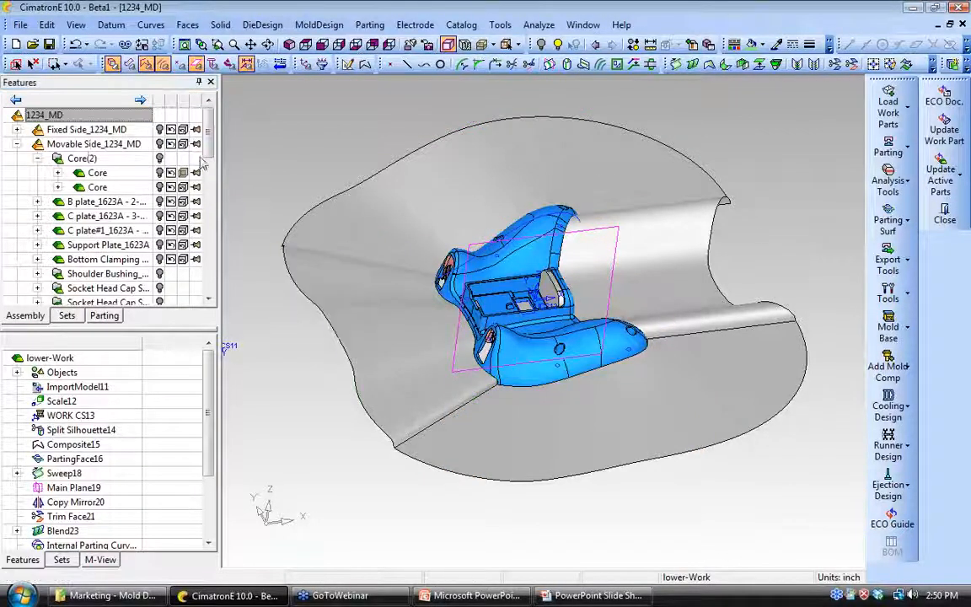
{"action": "scroll", "coordinate": [169, 193], "scroll_direction": "down", "scroll_amount": 10}
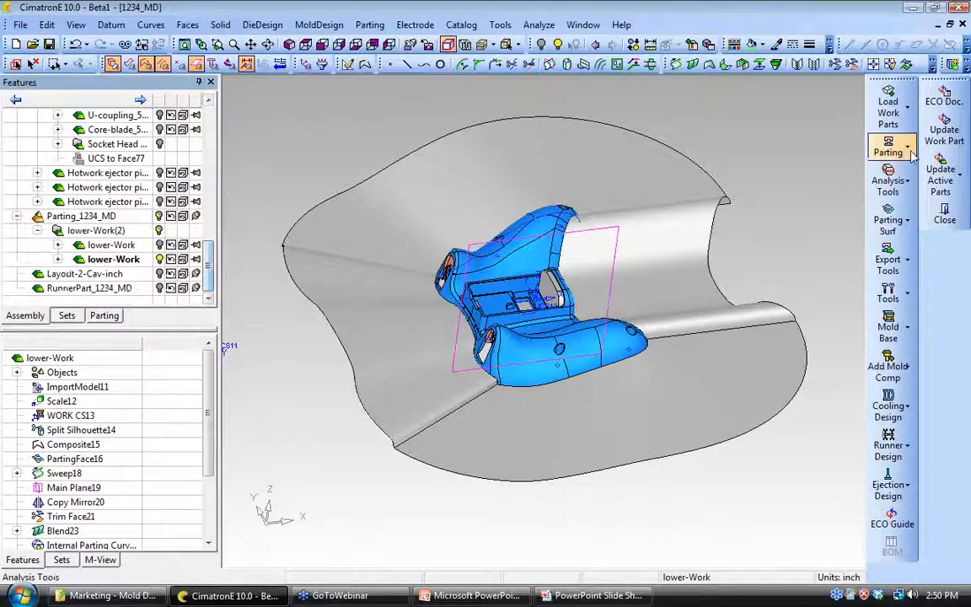
Step: Start Update Work Part with lower as master file and lower-r2 as ECO file, and examine the compared faces in the pocket
{"action": "left_click", "coordinate": [944, 133]}
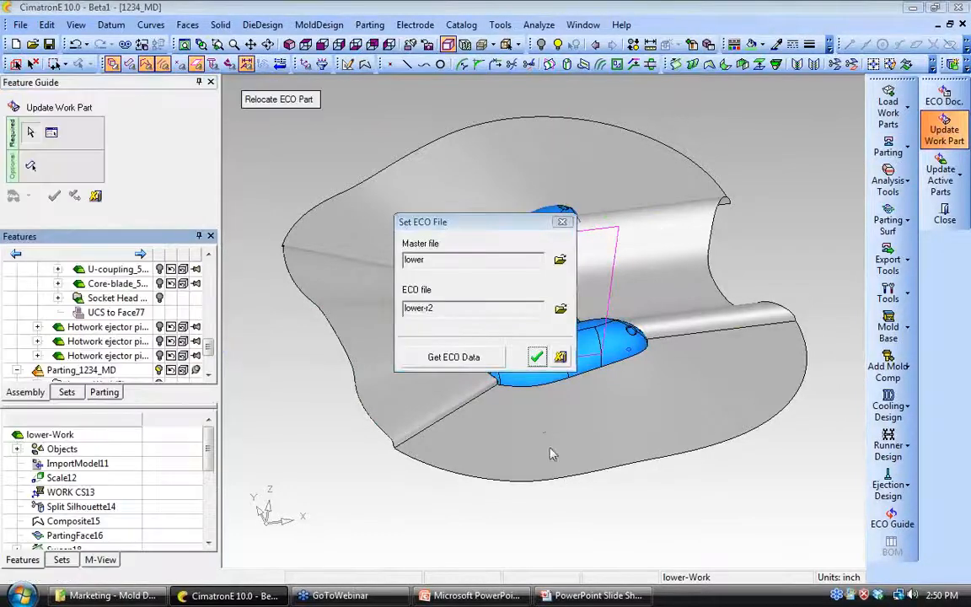
{"action": "left_click", "coordinate": [537, 358]}
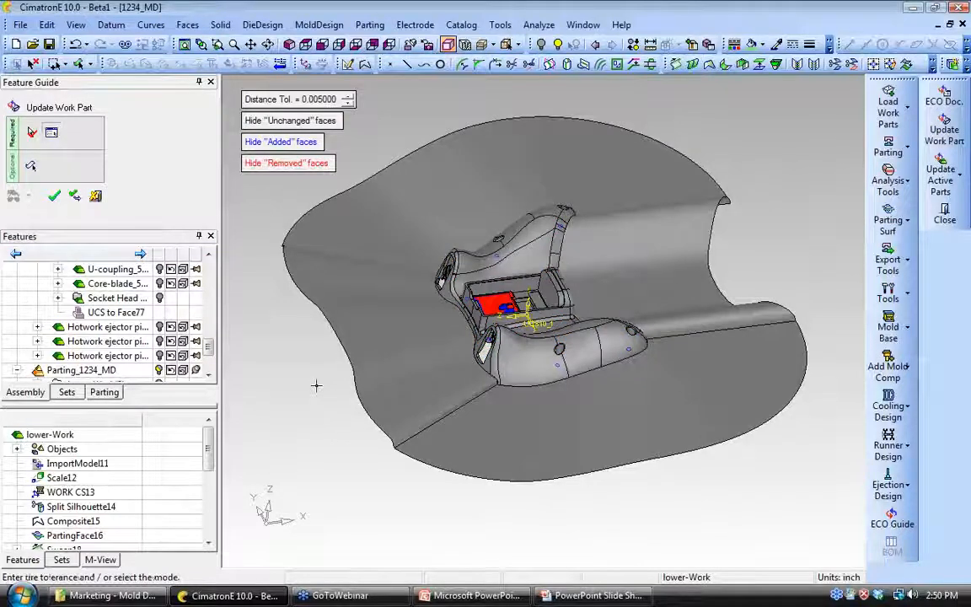
{"action": "left_click_drag", "start_coordinate": [487, 424], "coordinate": [510, 456], "text": "ctrl"}
{"action": "scroll", "coordinate": [511, 457], "scroll_direction": "up", "scroll_amount": 4}
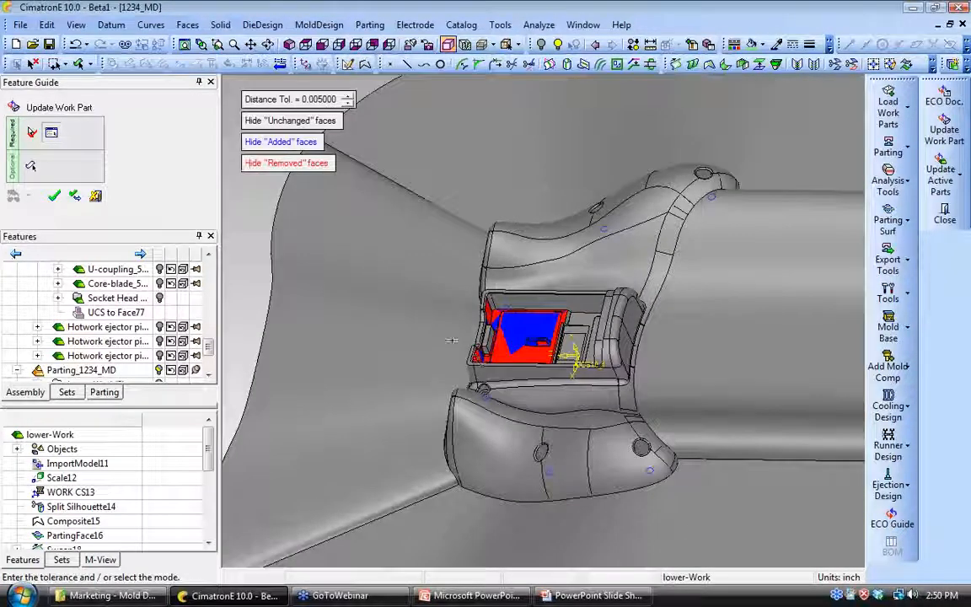
{"action": "scroll", "coordinate": [521, 403], "scroll_direction": "up", "scroll_amount": 2}
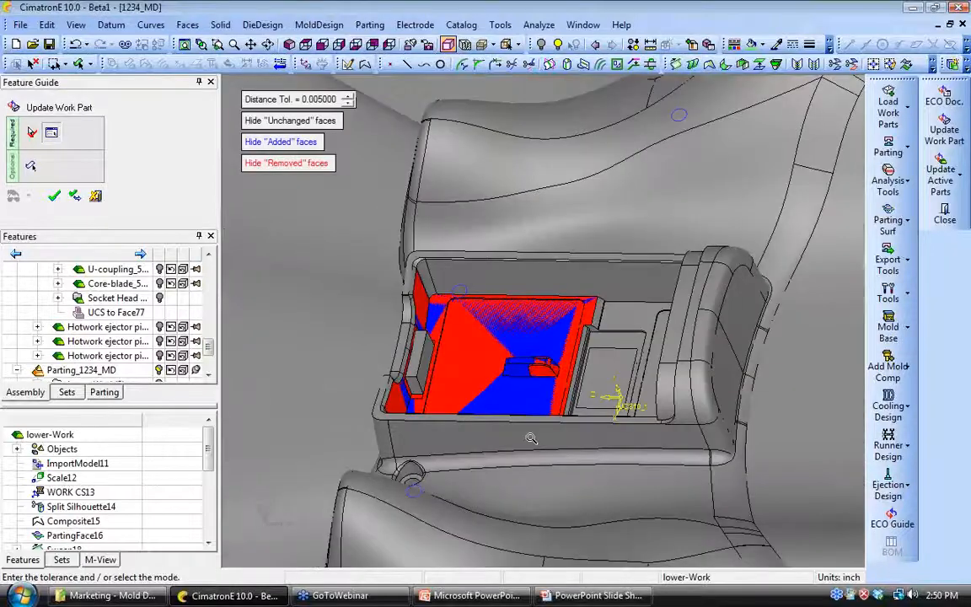
{"action": "scroll", "coordinate": [521, 403], "scroll_direction": "up", "scroll_amount": 2}
{"action": "mouse_move", "coordinate": [522, 402]}
{"action": "middle_mouse_down"}
{"action": "mouse_move", "coordinate": [561, 379]}
{"action": "mouse_move", "coordinate": [551, 445]}
{"action": "mouse_move", "coordinate": [527, 451]}
{"action": "mouse_move", "coordinate": [514, 421]}
{"action": "middle_mouse_up"}
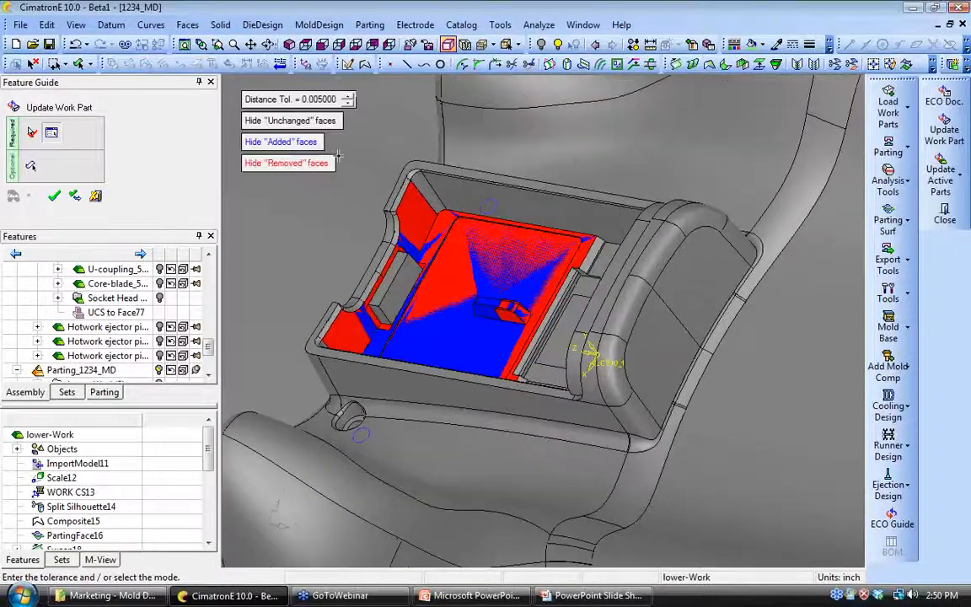
Step: Check the removed and added faces separately, then apply the work part update with the 0.005 distance tolerance
{"action": "left_click", "coordinate": [299, 142]}
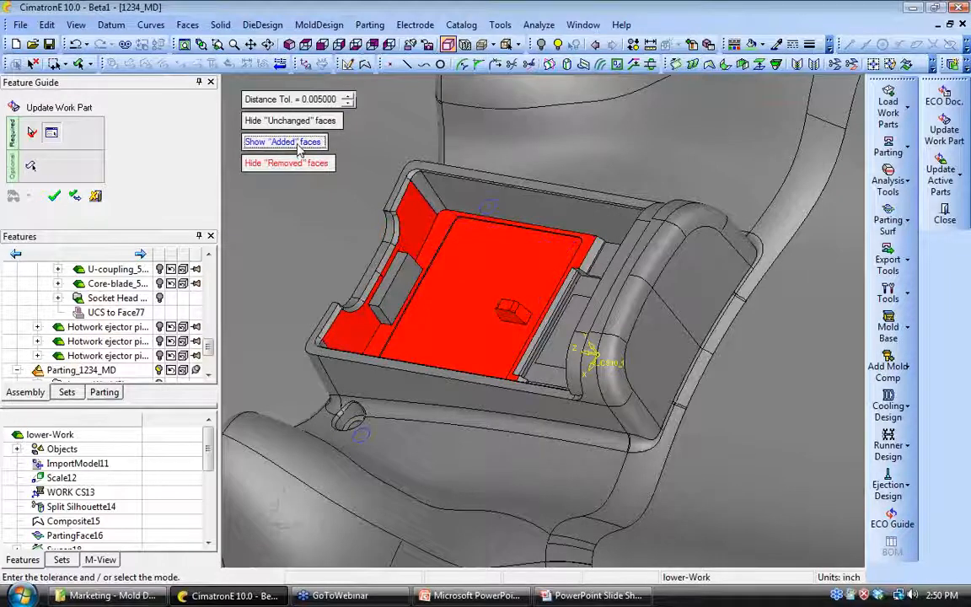
{"action": "left_click", "coordinate": [293, 165]}
{"action": "left_click", "coordinate": [291, 146]}
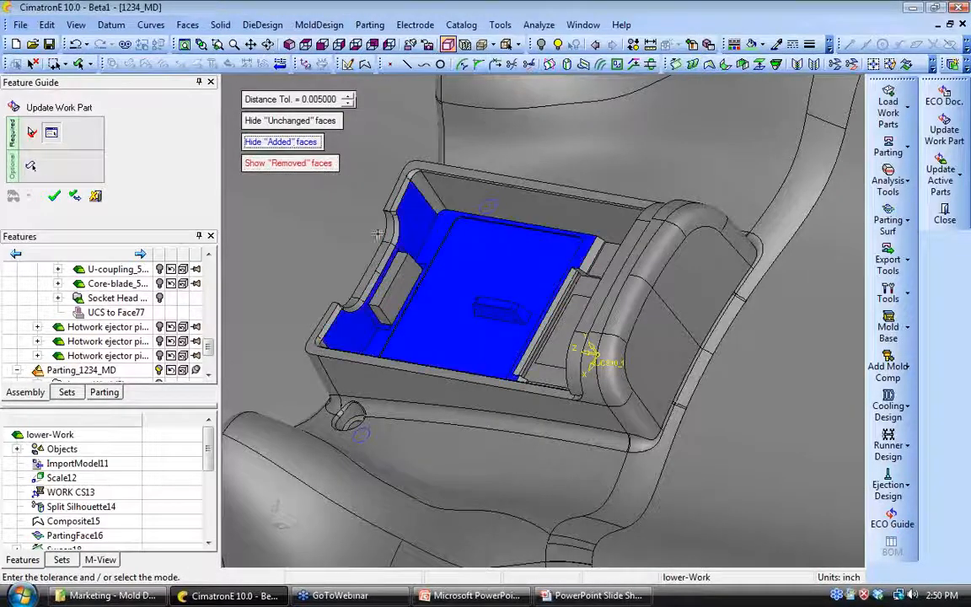
{"action": "mouse_move", "coordinate": [447, 299]}
{"action": "left_mouse_down", "text": "ctrl"}
{"action": "mouse_move", "coordinate": [472, 366]}
{"action": "mouse_move", "coordinate": [461, 306]}
{"action": "left_mouse_up", "text": "ctrl"}
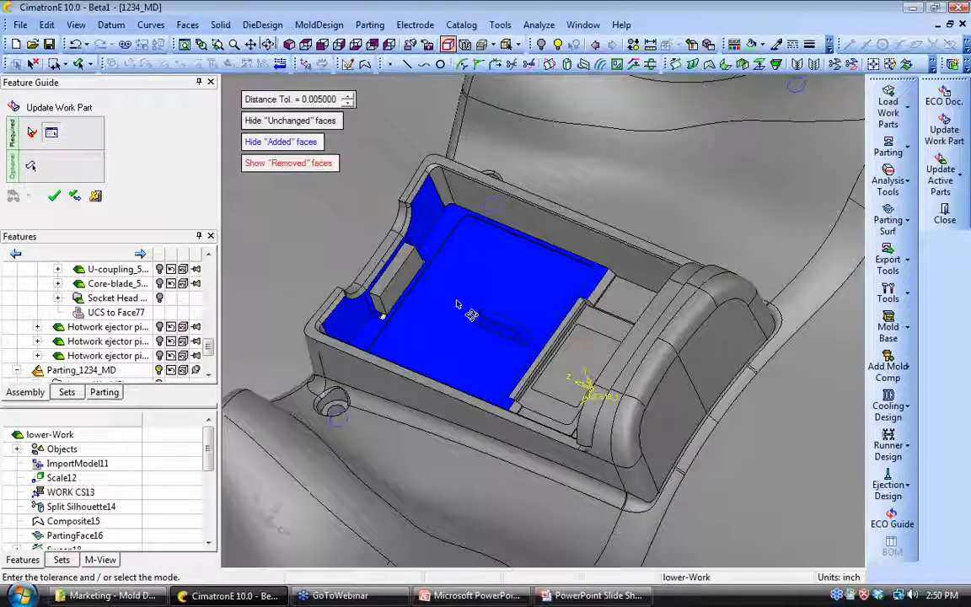
{"action": "left_click", "coordinate": [55, 197]}
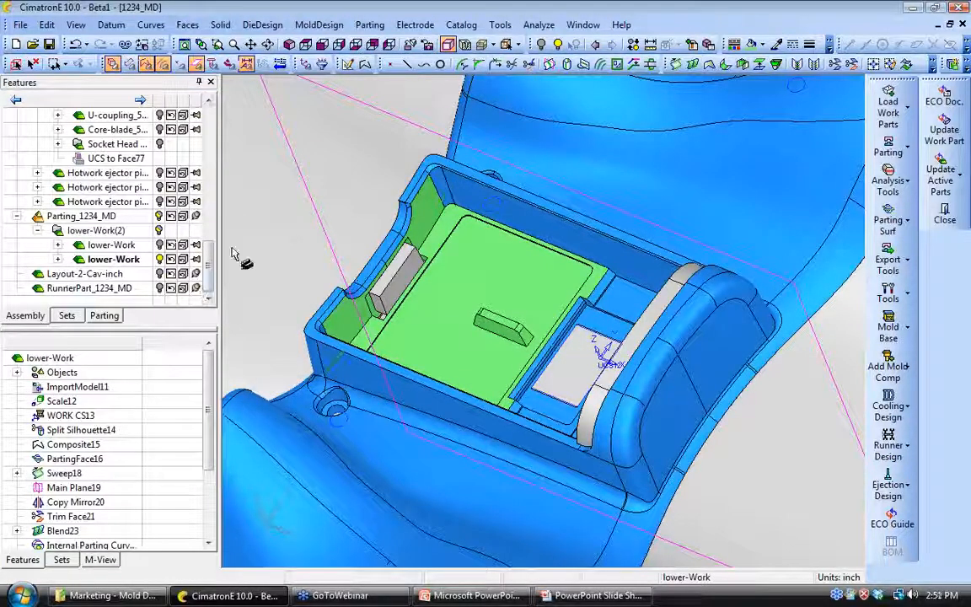
Step: Edit the Split-01 direction of the active lower-Work and reassign its faces with Auto Selection, not including vertical faces
{"action": "scroll", "coordinate": [339, 173], "scroll_direction": "down", "scroll_amount": 4}
{"action": "left_click_drag", "start_coordinate": [340, 172], "coordinate": [498, 323], "text": "ctrl"}
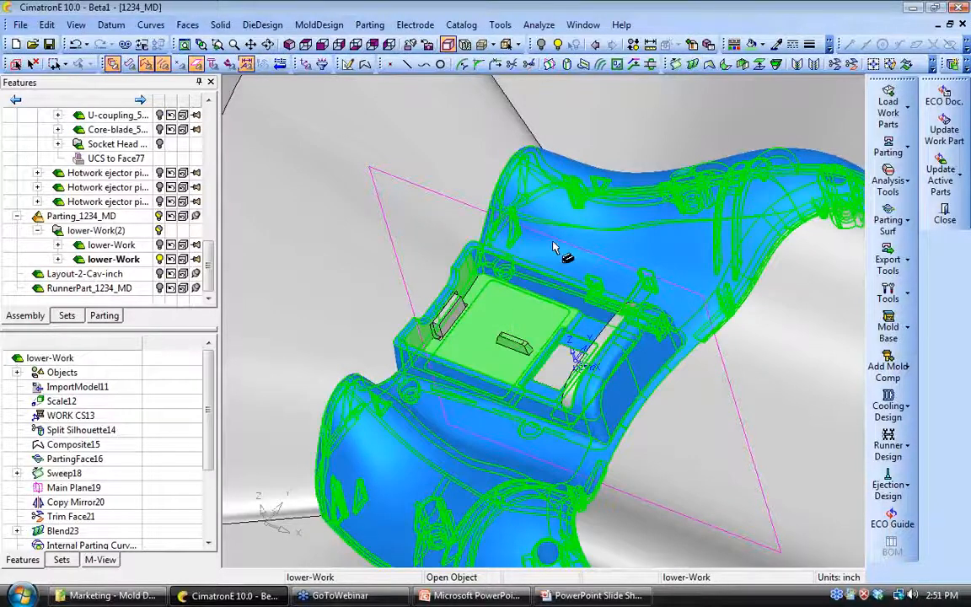
{"action": "left_click", "coordinate": [888, 145]}
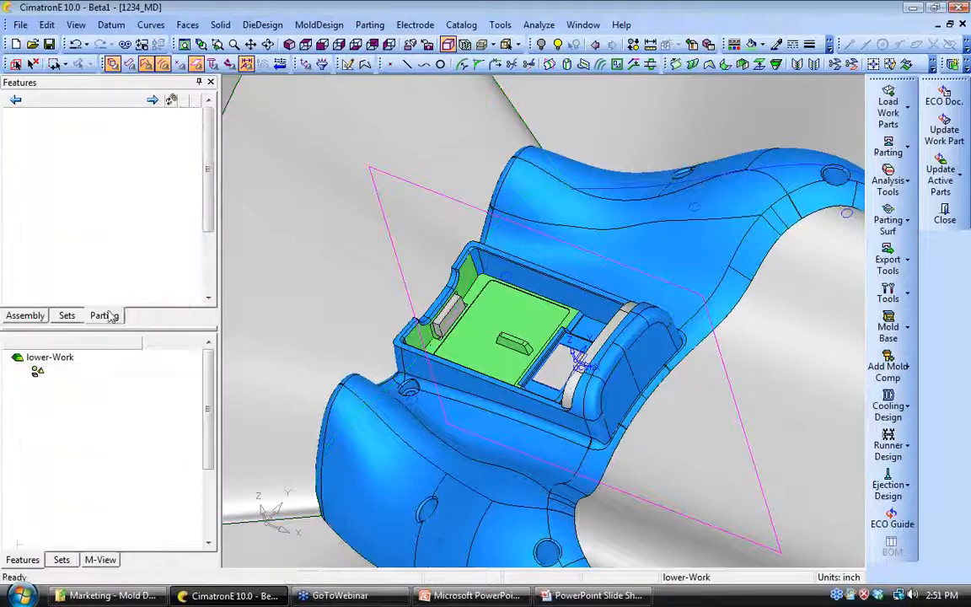
{"action": "scroll", "coordinate": [212, 187], "scroll_direction": "down", "scroll_amount": 2}
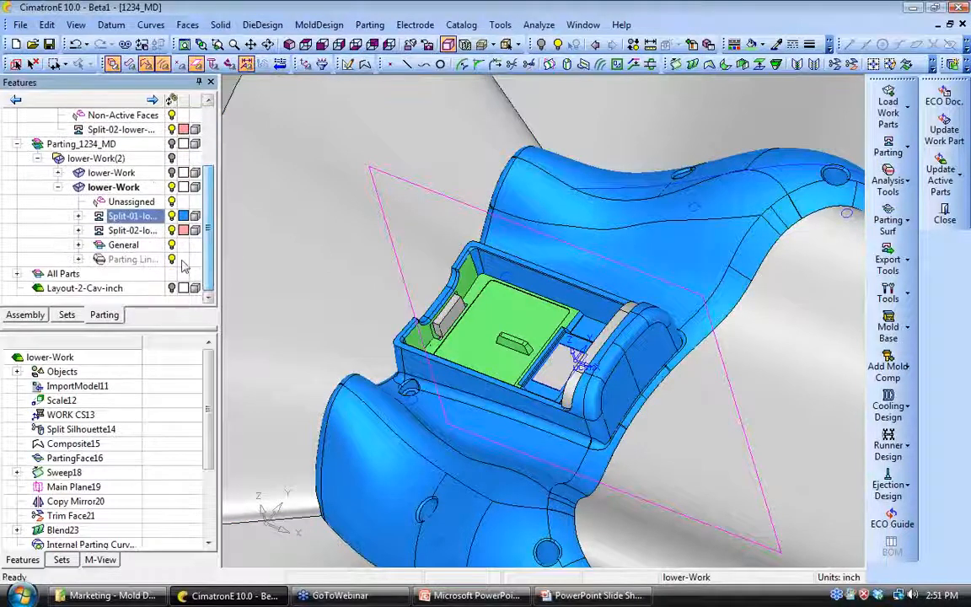
{"action": "left_click", "coordinate": [140, 218]}
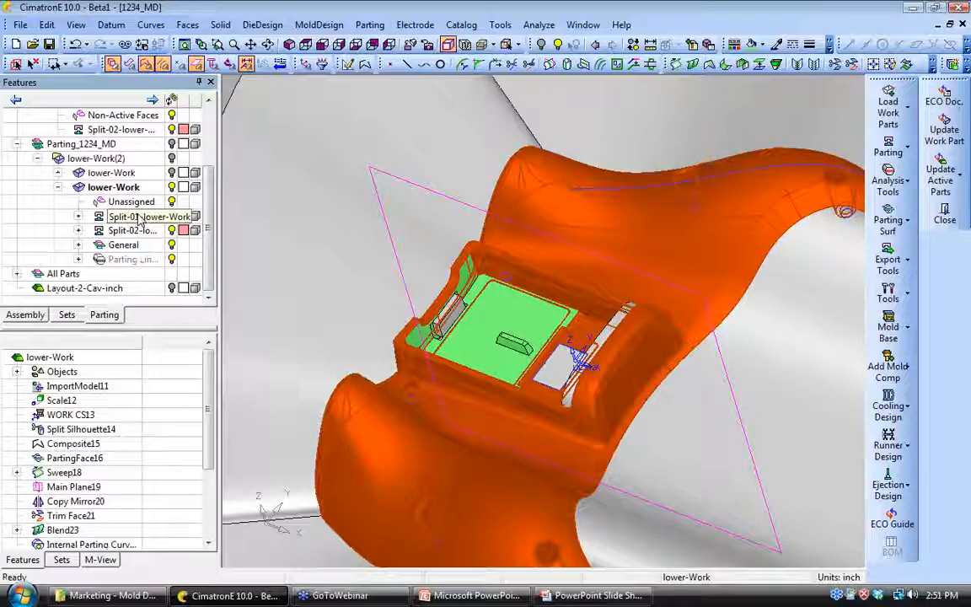
{"action": "right_click", "coordinate": [140, 218]}
{"action": "left_click", "coordinate": [184, 282]}
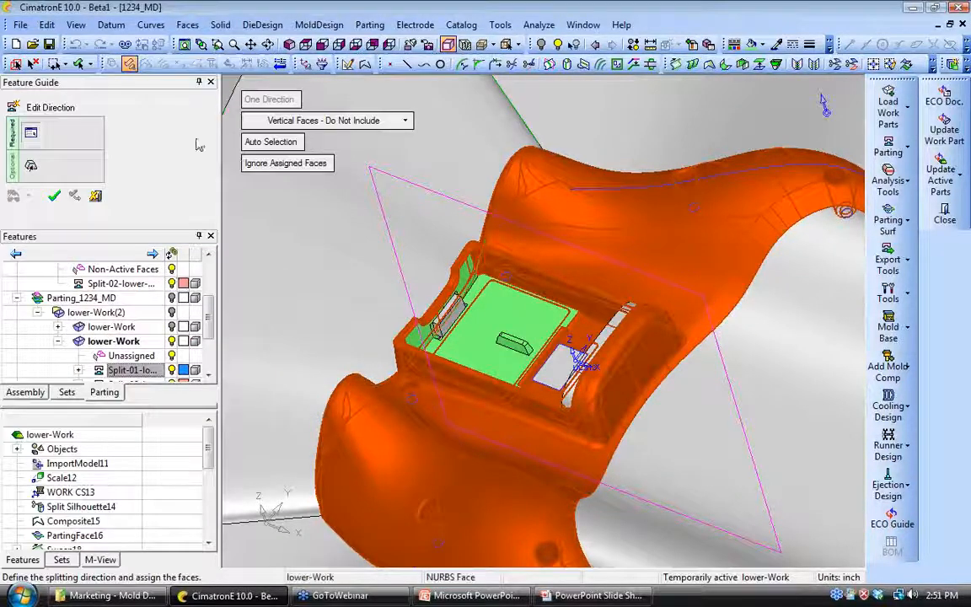
{"action": "left_click", "coordinate": [268, 142]}
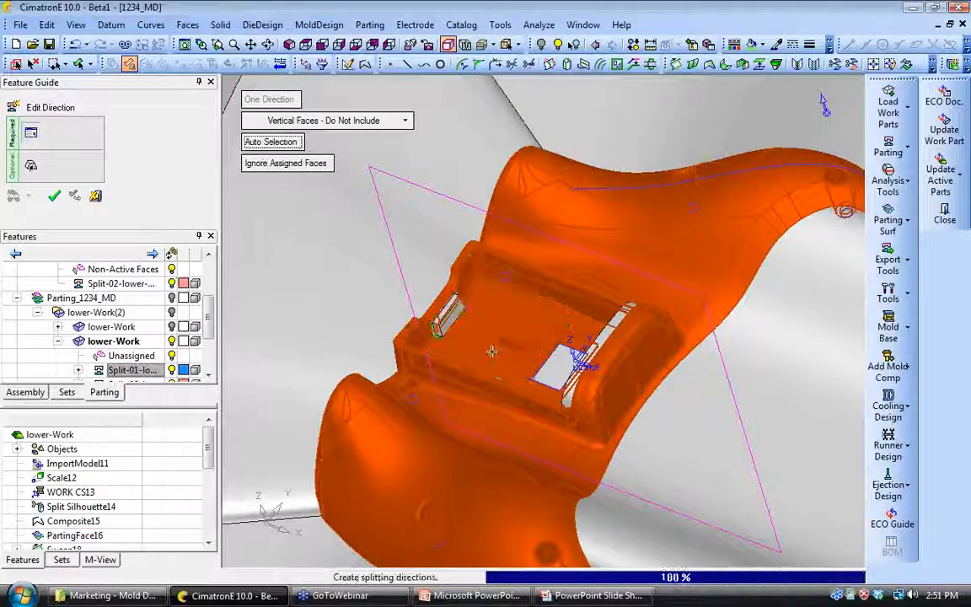
{"action": "left_click", "coordinate": [54, 196]}
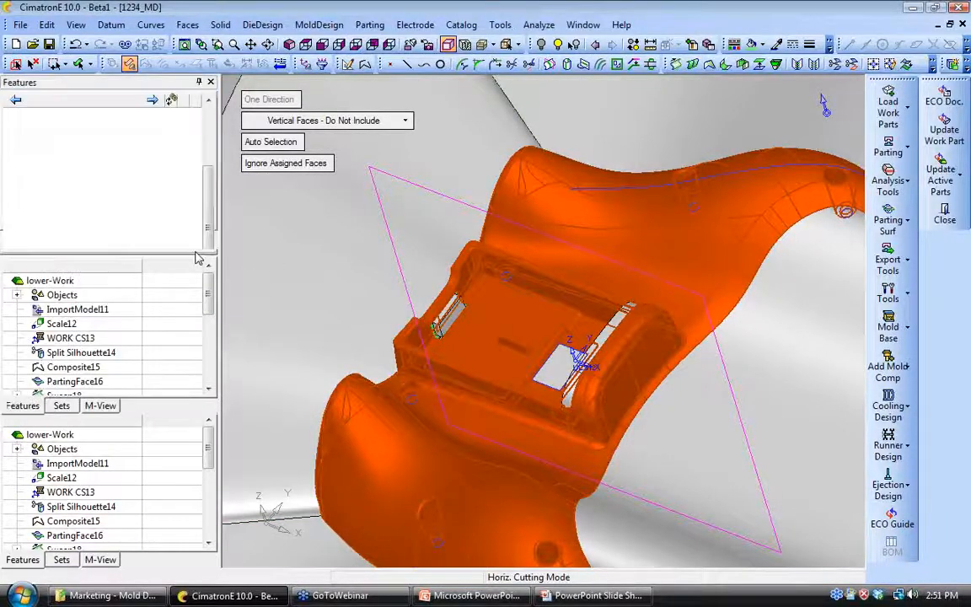
Step: Inspect the pocket's assigned faces, then edit the Split-02 direction and reassign its faces with Auto Selection, not including vertical faces
{"action": "left_click_drag", "start_coordinate": [417, 356], "coordinate": [444, 393], "text": "ctrl"}
{"action": "right_click_drag", "start_coordinate": [444, 392], "coordinate": [462, 405], "text": "ctrl"}
{"action": "middle_click_drag", "start_coordinate": [462, 406], "coordinate": [504, 418], "text": "ctrl"}
{"action": "right_click_drag", "start_coordinate": [504, 418], "coordinate": [476, 375], "text": "ctrl"}
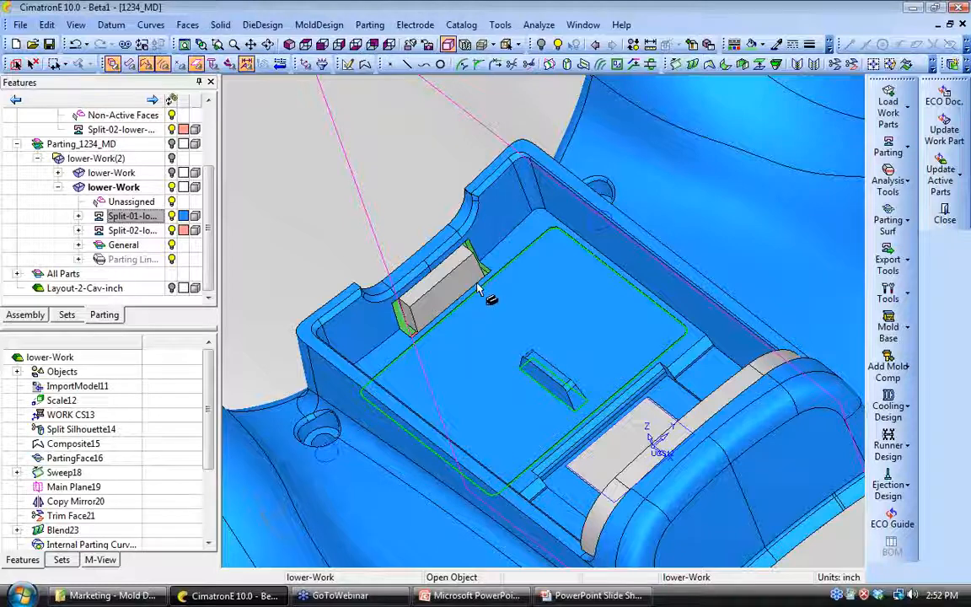
{"action": "middle_click_drag", "start_coordinate": [477, 290], "coordinate": [489, 312]}
{"action": "right_click_drag", "start_coordinate": [485, 316], "coordinate": [444, 432], "text": "ctrl"}
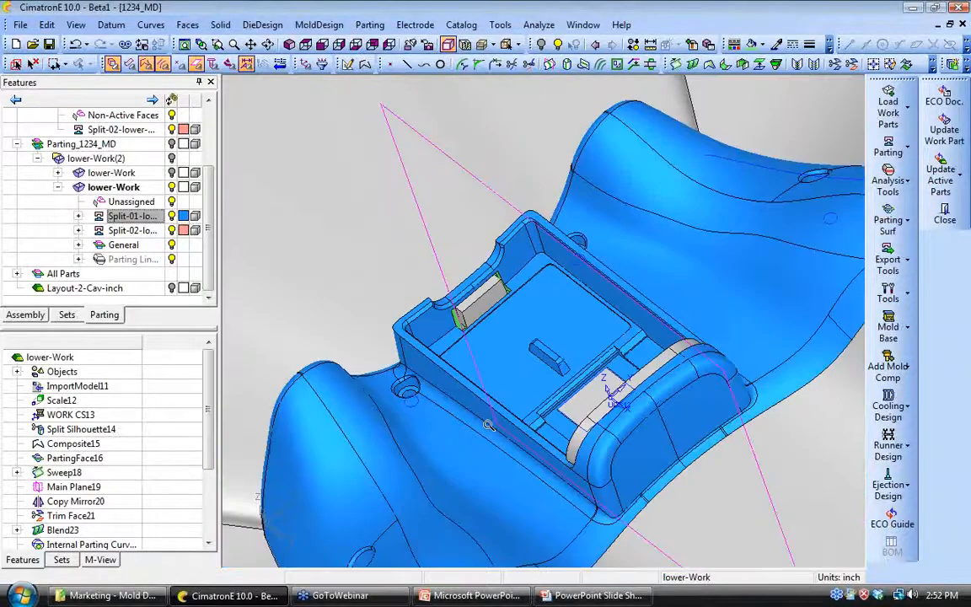
{"action": "left_click_drag", "start_coordinate": [445, 431], "coordinate": [453, 427], "text": "ctrl"}
{"action": "left_click_drag", "start_coordinate": [616, 390], "coordinate": [406, 449], "text": "ctrl"}
{"action": "right_click", "coordinate": [132, 217]}
{"action": "left_click", "coordinate": [185, 296]}
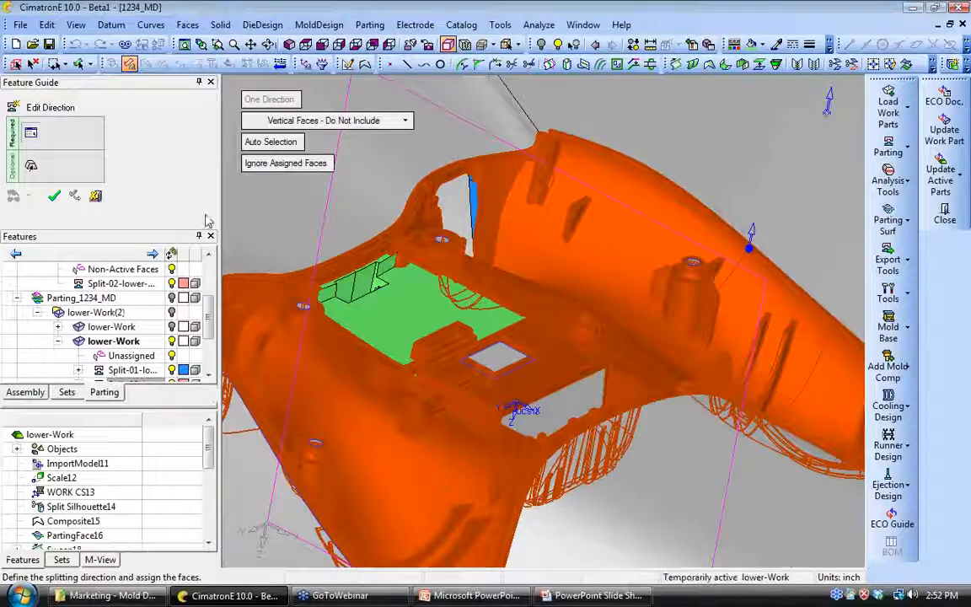
{"action": "left_click", "coordinate": [255, 142]}
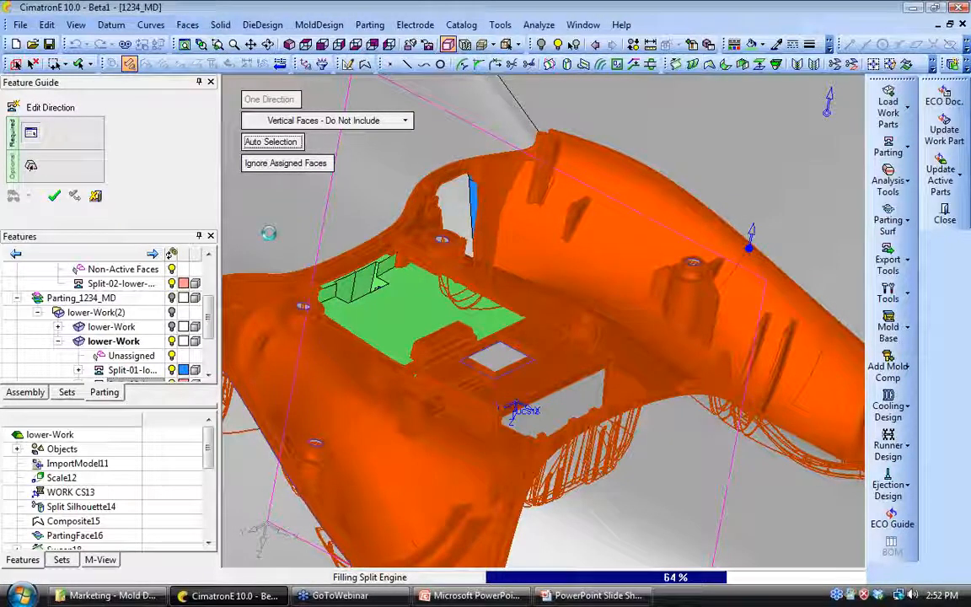
{"action": "left_click", "coordinate": [55, 197]}
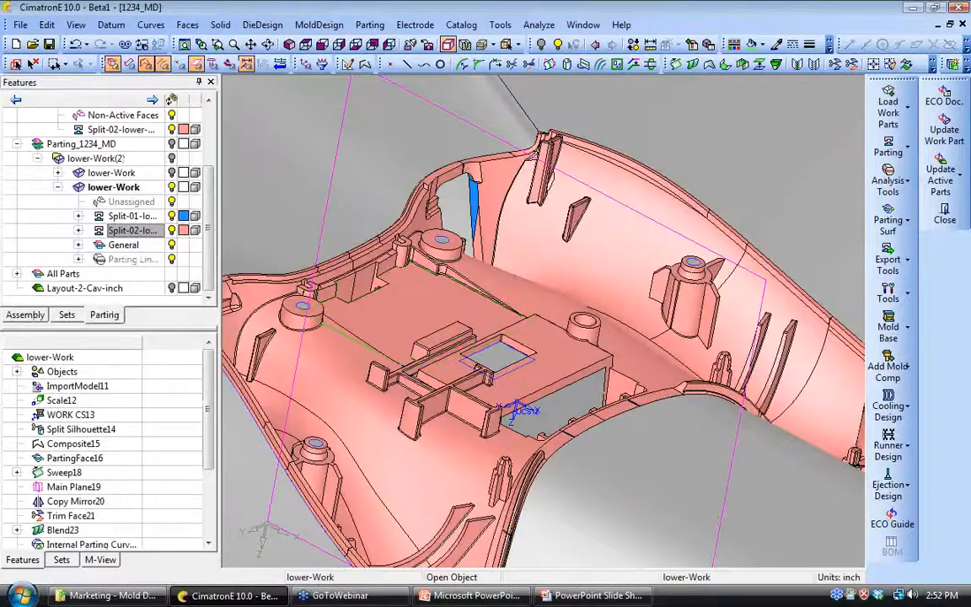
Step: Remove the old parting geometry that closes the clip opening in the pocket's end wall
{"action": "left_click_drag", "start_coordinate": [544, 321], "coordinate": [497, 371], "text": "ctrl"}
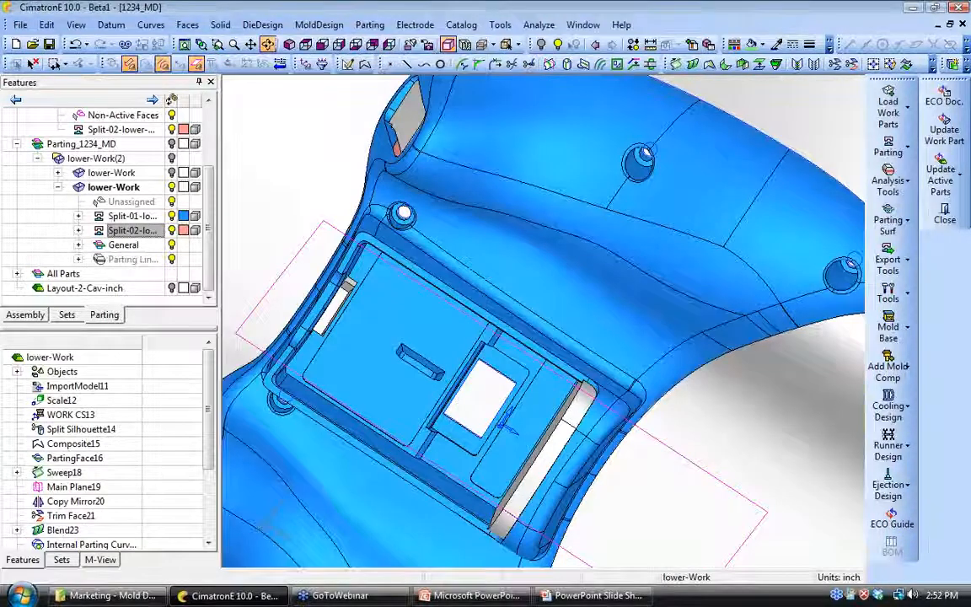
{"action": "left_click_drag", "start_coordinate": [506, 379], "coordinate": [540, 388], "text": "ctrl"}
{"action": "scroll", "coordinate": [498, 414], "scroll_direction": "up", "scroll_amount": 3}
{"action": "right_click", "coordinate": [498, 415]}
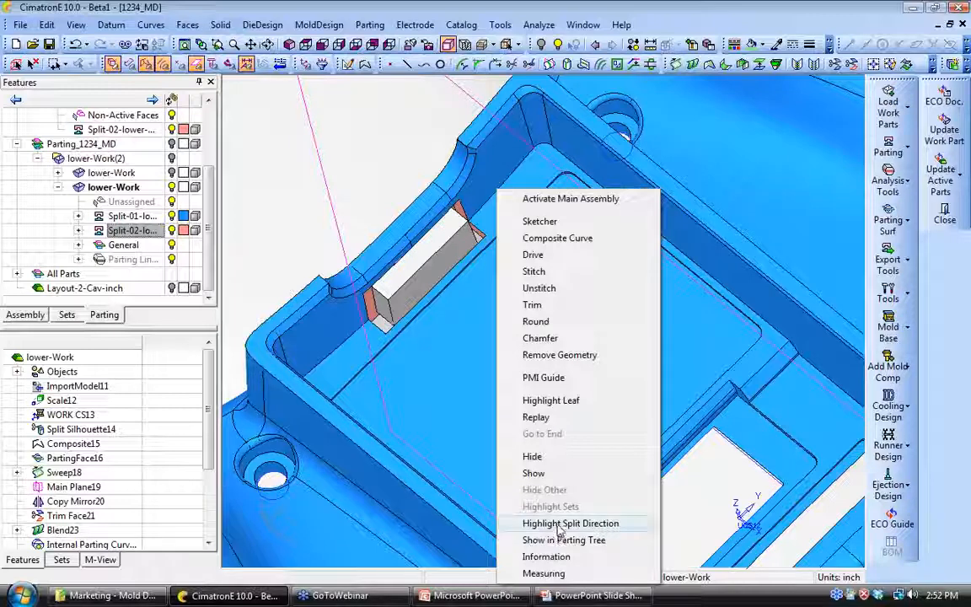
{"action": "left_click", "coordinate": [560, 355]}
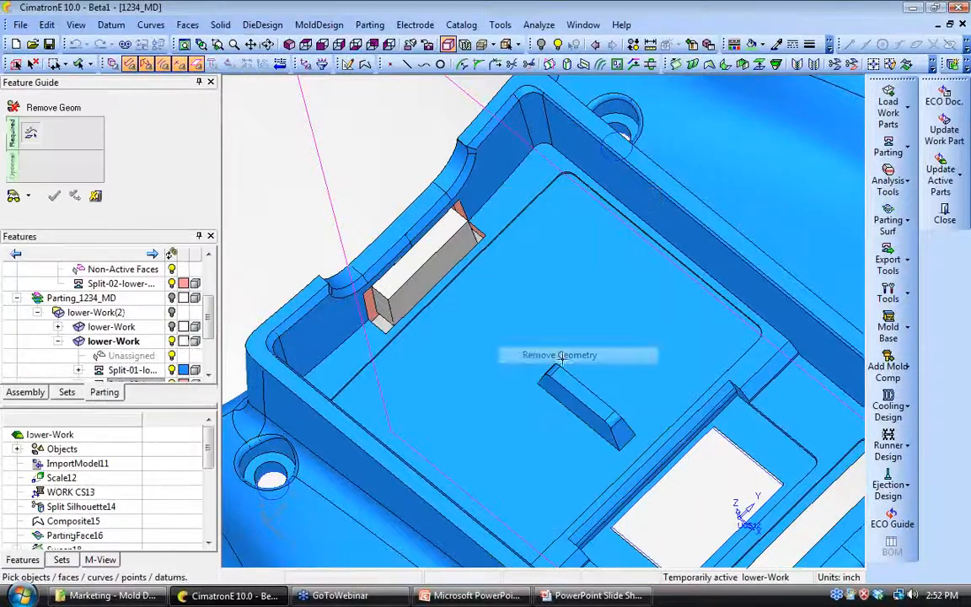
{"action": "left_click", "coordinate": [403, 278]}
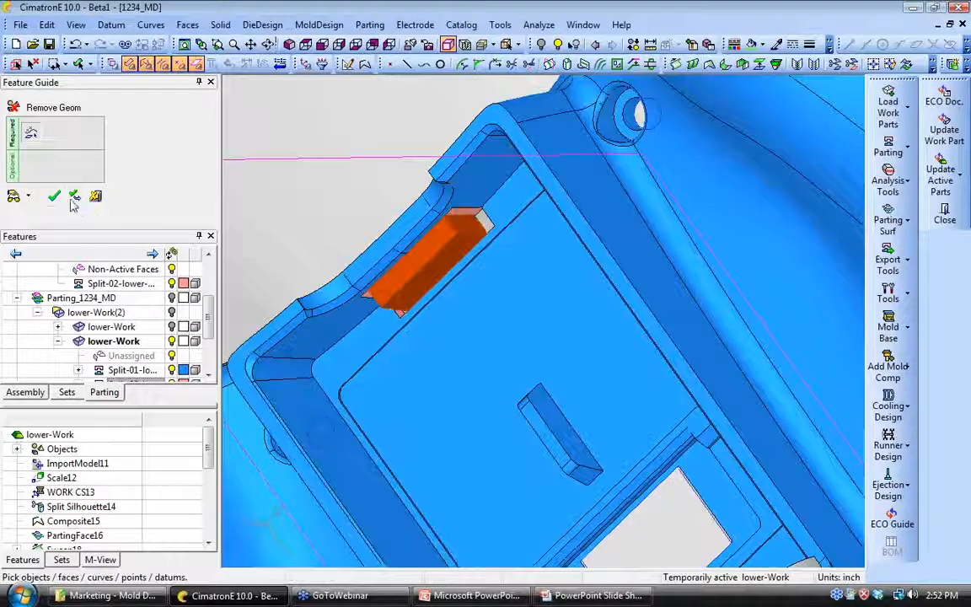
{"action": "left_click", "coordinate": [53, 196]}
Step: Hide the Split-01 direction and unstitch the pocket floor together with the clip's rim faces and adjoining body faces as a group
{"action": "left_click_drag", "start_coordinate": [472, 460], "coordinate": [501, 347], "text": "ctrl"}
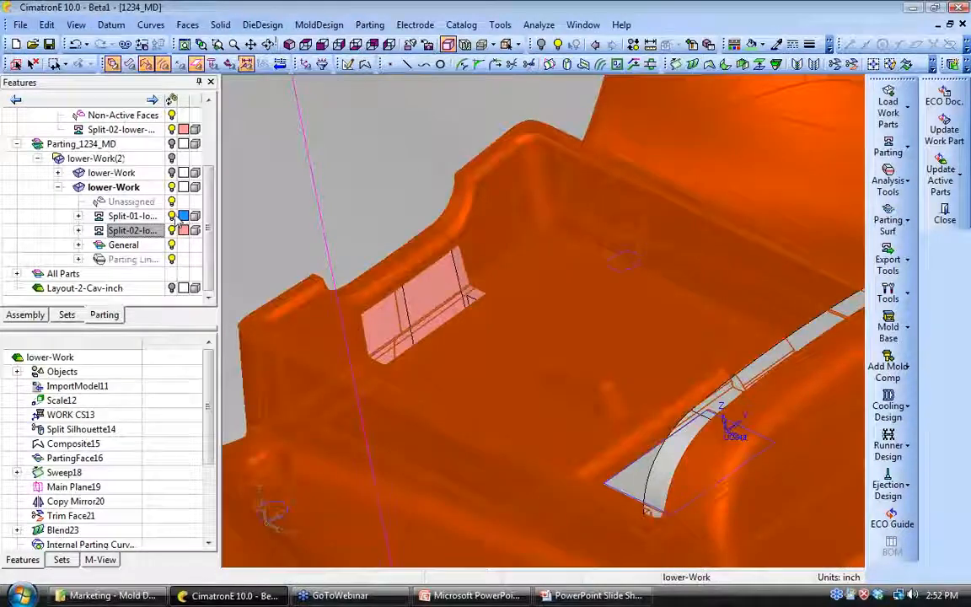
{"action": "left_click", "coordinate": [172, 217]}
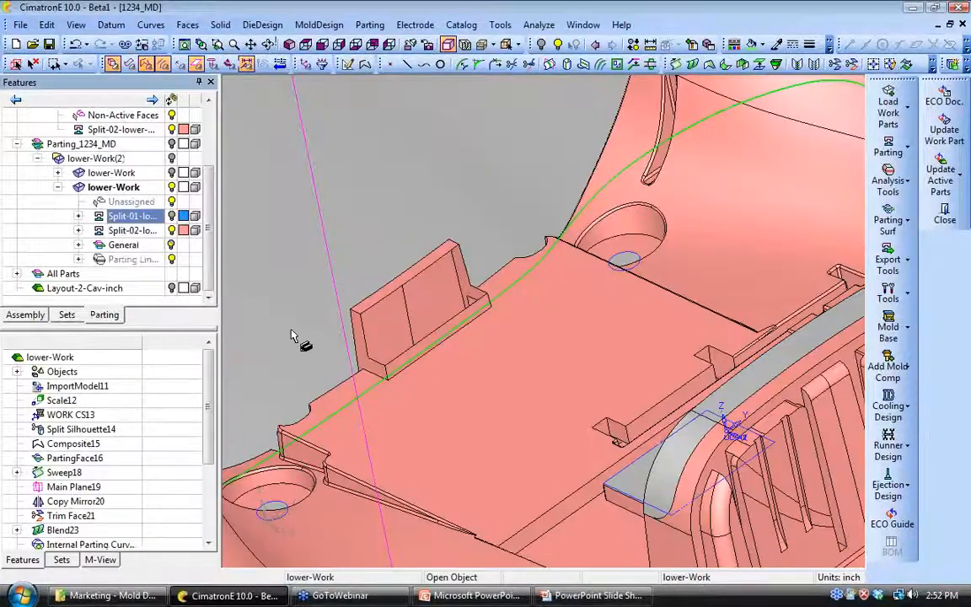
{"action": "left_click", "coordinate": [188, 25]}
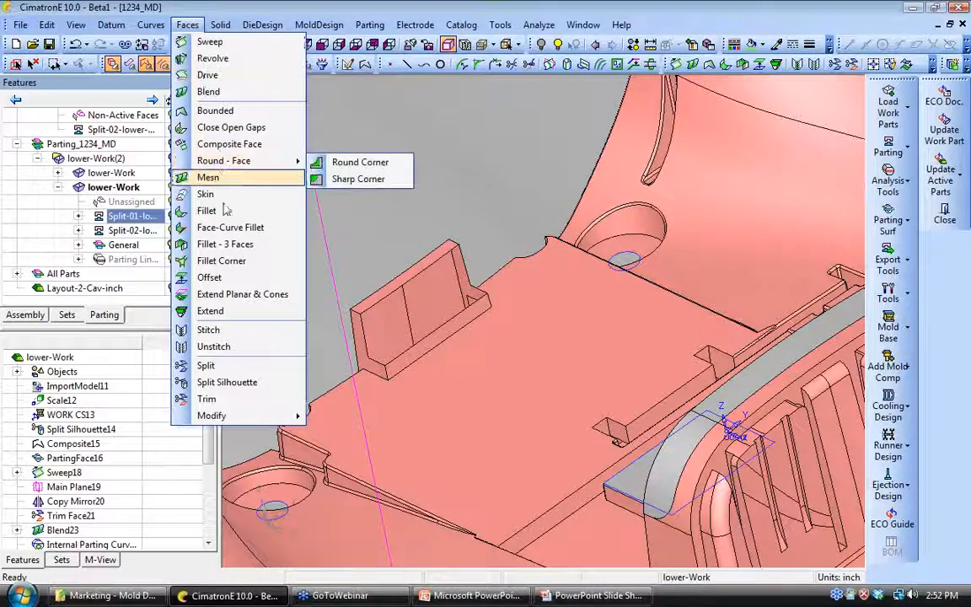
{"action": "left_click", "coordinate": [221, 346]}
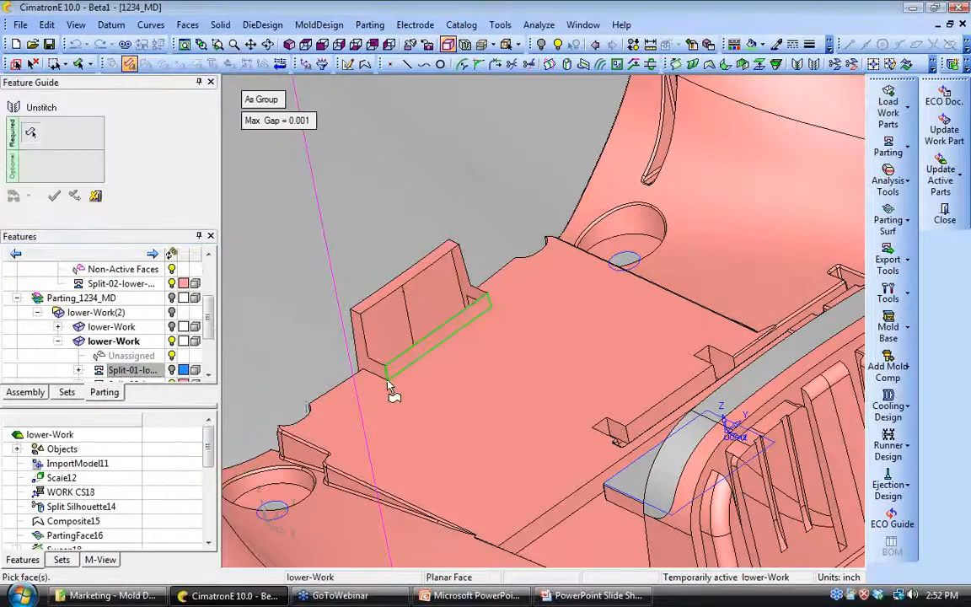
{"action": "left_click", "coordinate": [400, 438]}
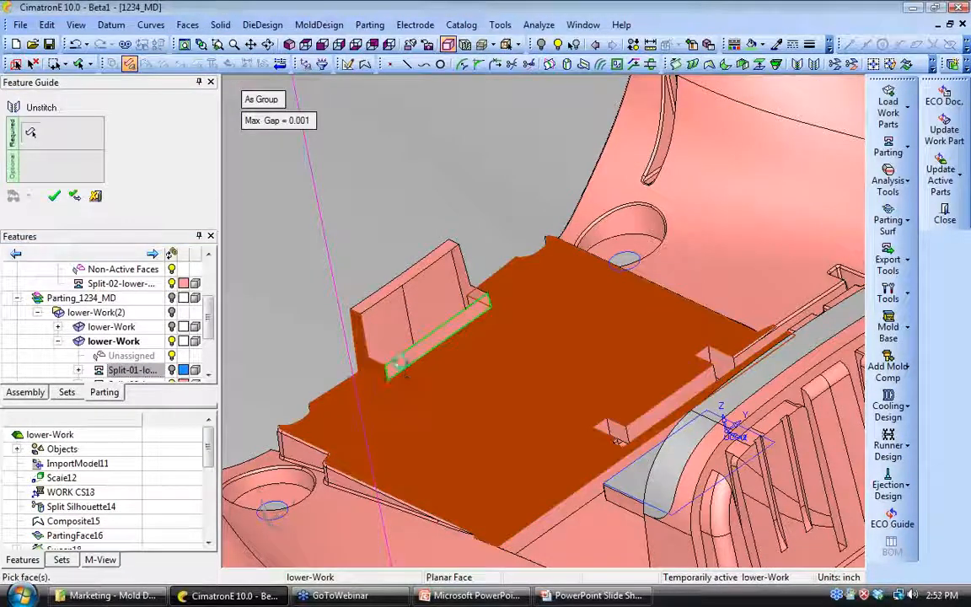
{"action": "left_click", "coordinate": [403, 308]}
{"action": "mouse_move", "coordinate": [421, 337]}
{"action": "left_mouse_down", "text": "ctrl"}
{"action": "mouse_move", "coordinate": [455, 404]}
{"action": "mouse_move", "coordinate": [421, 355]}
{"action": "left_mouse_up", "text": "ctrl"}
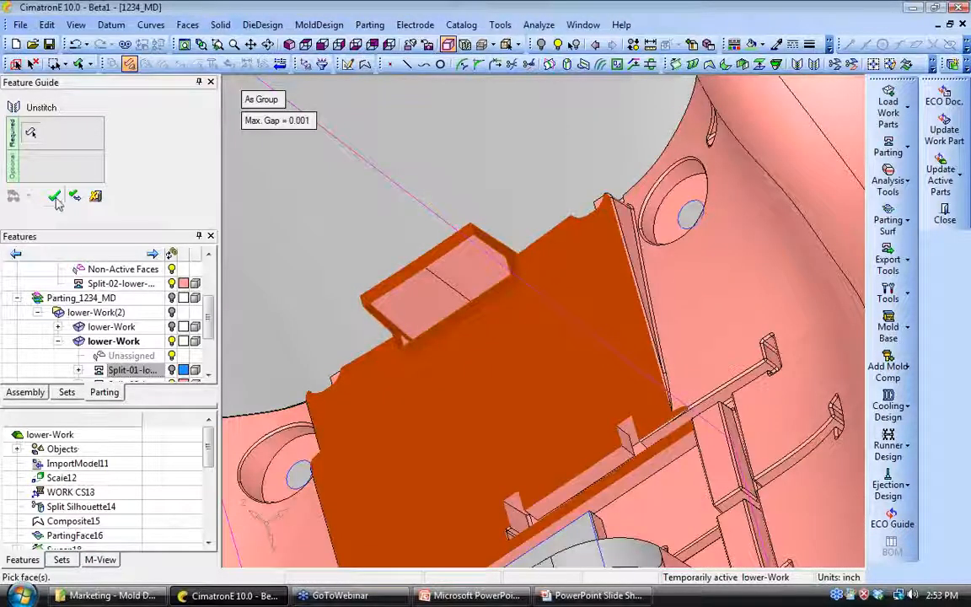
{"action": "left_click", "coordinate": [667, 267]}
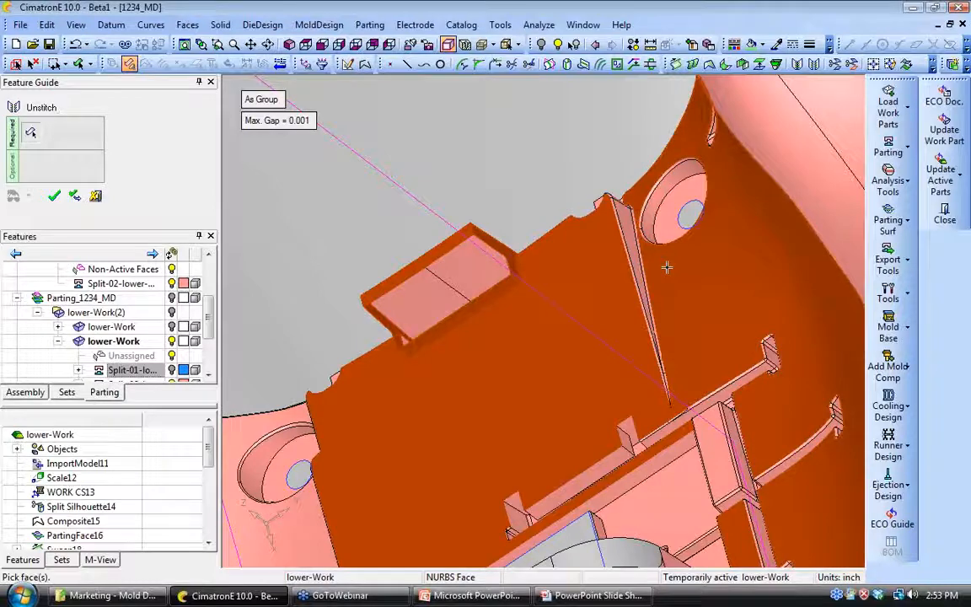
{"action": "left_click", "coordinate": [667, 268]}
{"action": "middle_click_drag", "start_coordinate": [516, 430], "coordinate": [463, 371]}
{"action": "left_click", "coordinate": [54, 196]}
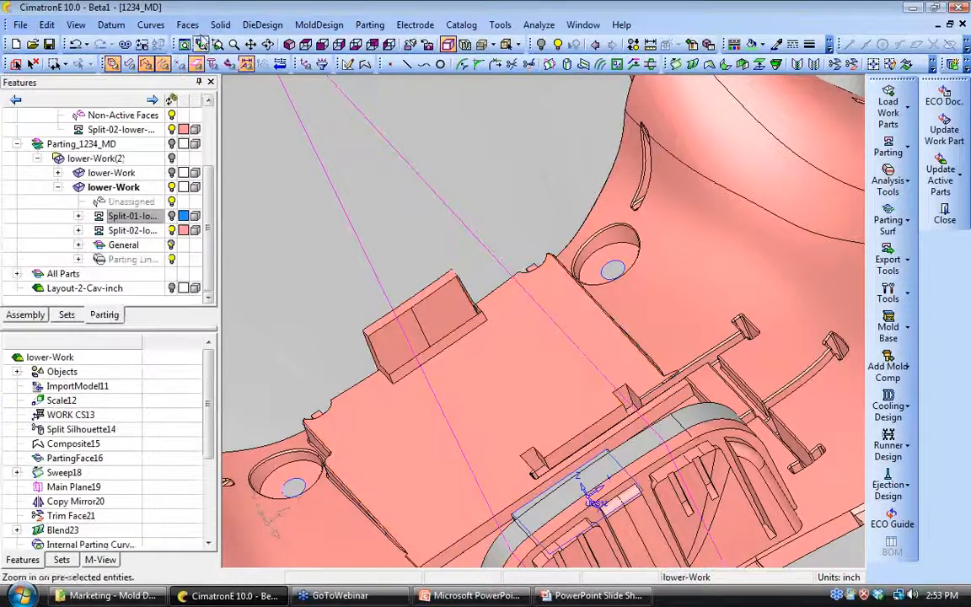
Step: Close the open gap at the clip with new faces from its open edge loop, with Merge Adjacent Faces on
{"action": "left_click", "coordinate": [187, 24]}
{"action": "left_click", "coordinate": [226, 128]}
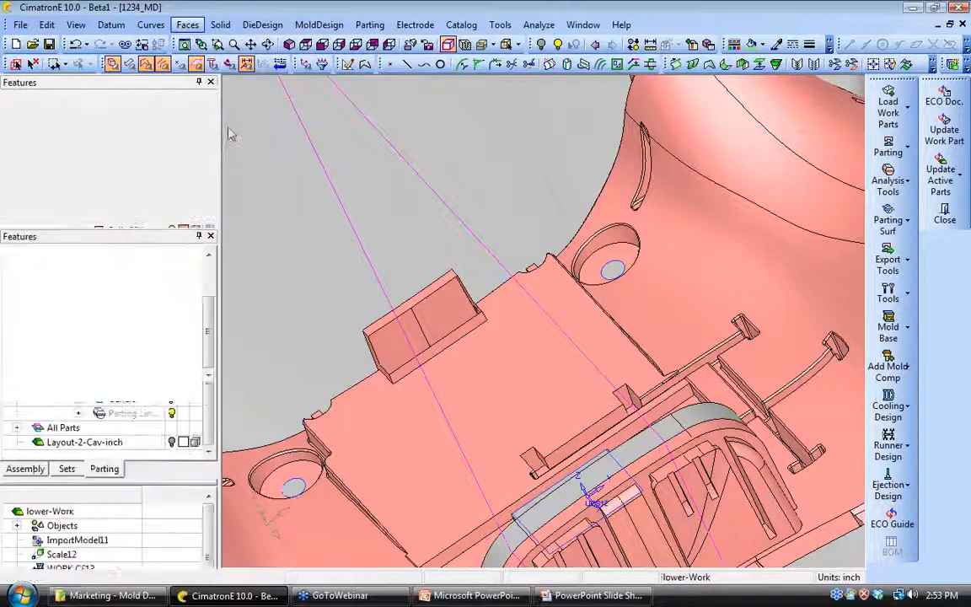
{"action": "left_click", "coordinate": [382, 336]}
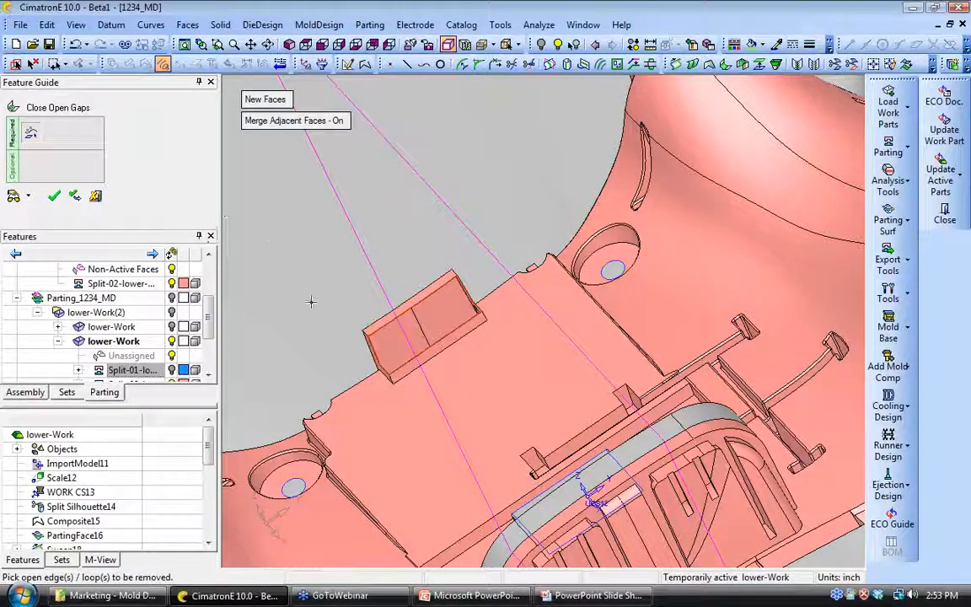
{"action": "middle_click_drag", "start_coordinate": [311, 300], "coordinate": [350, 291]}
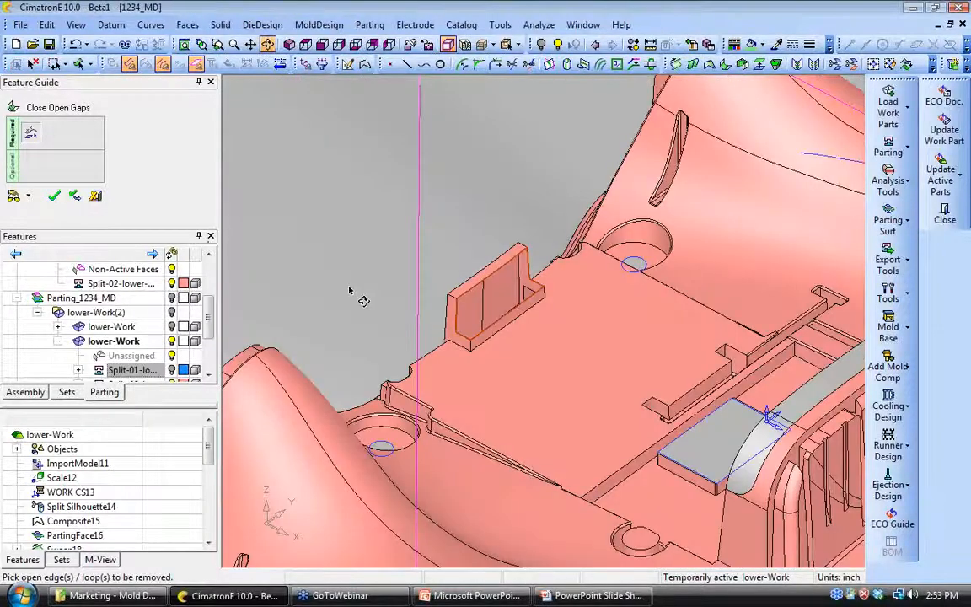
{"action": "scroll", "coordinate": [350, 291], "scroll_direction": "up", "scroll_amount": 2}
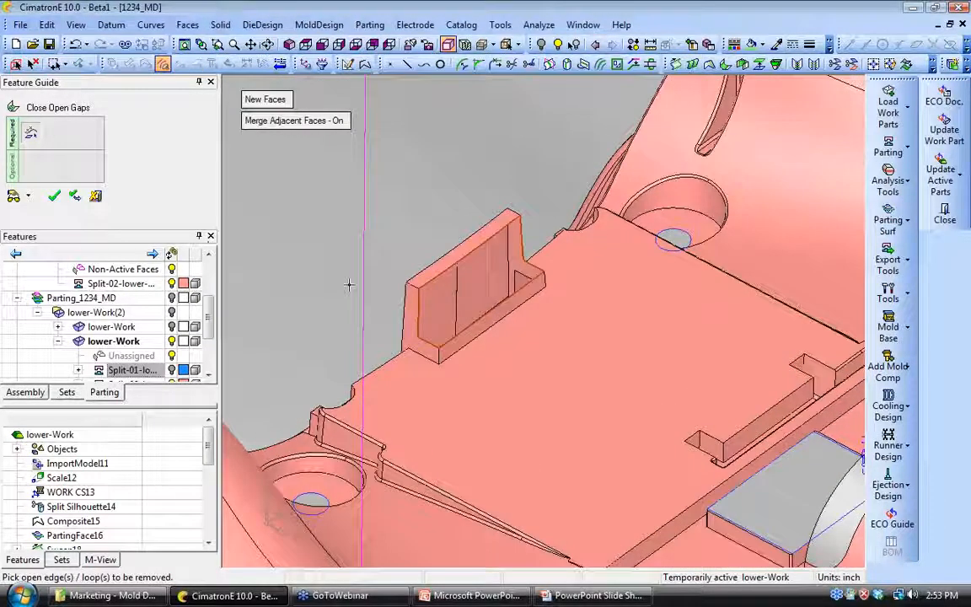
{"action": "left_click", "coordinate": [55, 196]}
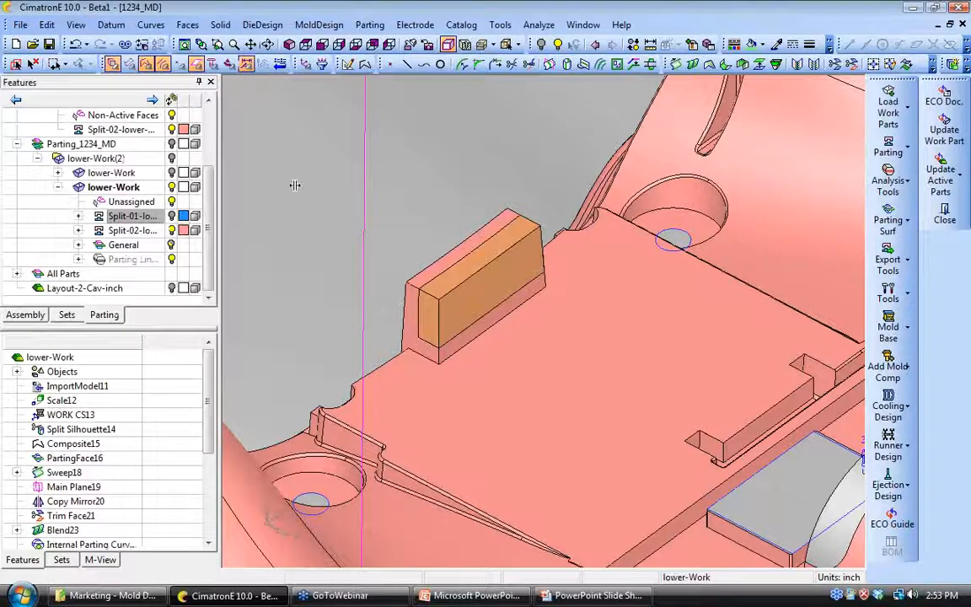
Step: Use QuickSplit to assign the new faces that close the clip opening as parting geometry
{"action": "left_click", "coordinate": [888, 145]}
{"action": "left_click", "coordinate": [780, 160]}
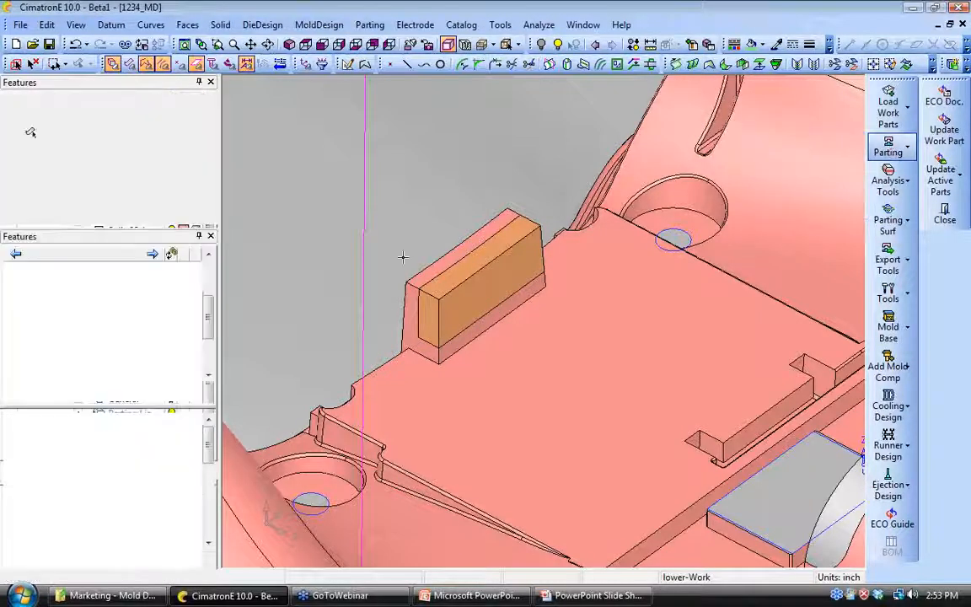
{"action": "scroll", "coordinate": [501, 313], "scroll_direction": "down", "scroll_amount": 1}
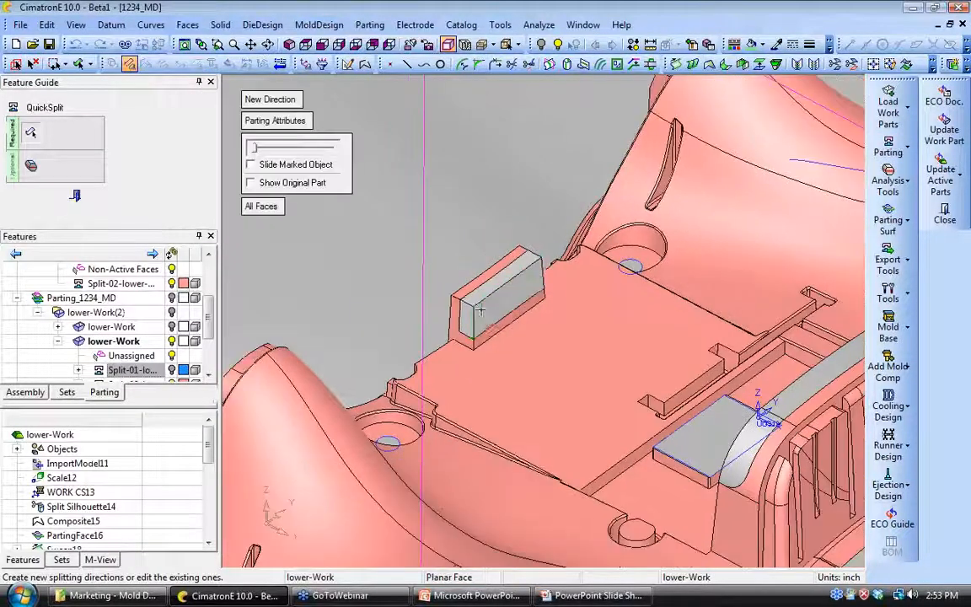
{"action": "left_click", "coordinate": [499, 309]}
{"action": "left_click", "coordinate": [472, 322]}
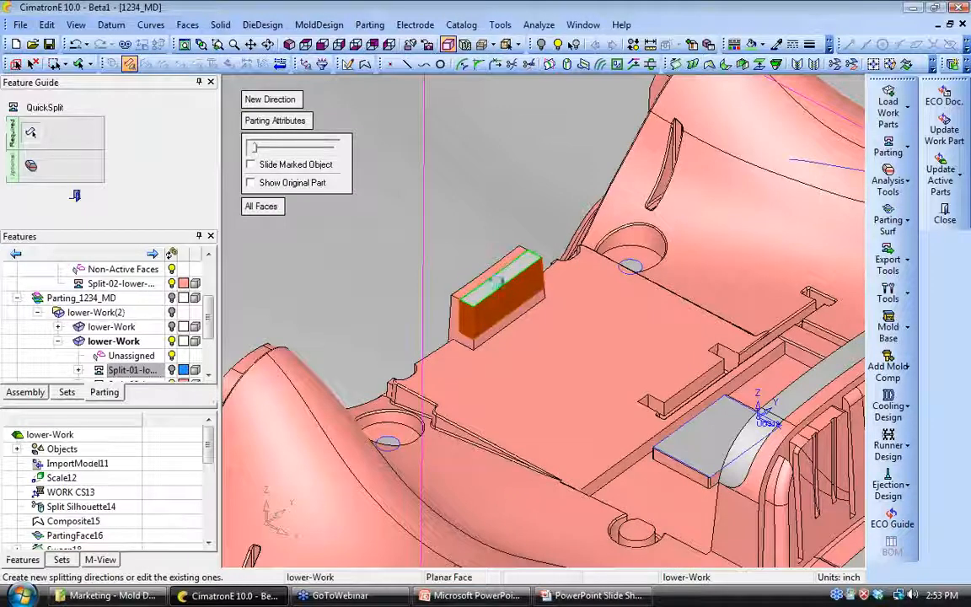
{"action": "left_click", "coordinate": [495, 285]}
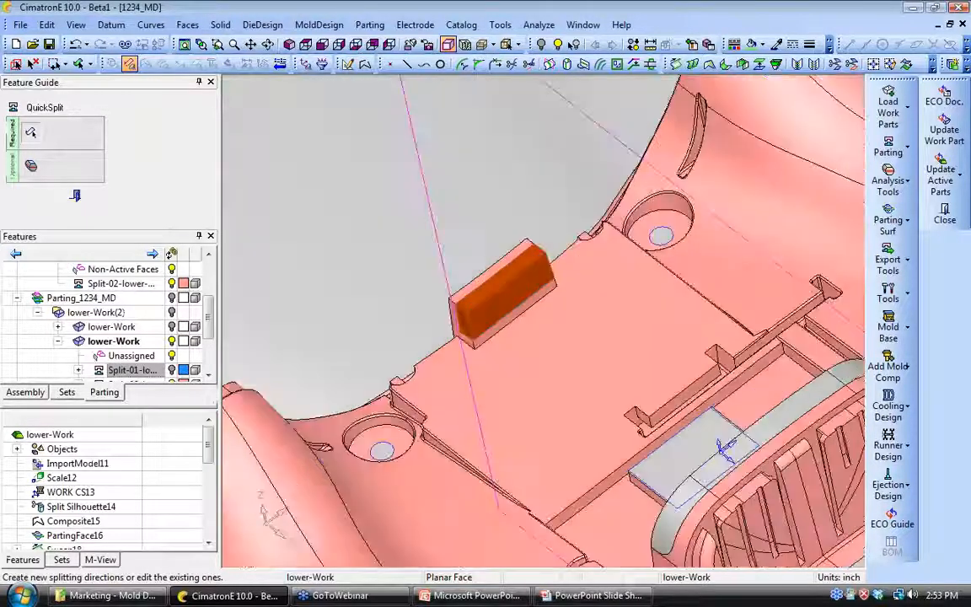
{"action": "middle_click_drag", "start_coordinate": [506, 295], "coordinate": [558, 267]}
{"action": "left_click", "coordinate": [557, 267]}
{"action": "middle_click", "coordinate": [413, 308]}
{"action": "middle_click_drag", "start_coordinate": [413, 308], "coordinate": [384, 299]}
{"action": "mouse_move", "coordinate": [253, 148]}
{"action": "left_mouse_down"}
{"action": "mouse_move", "coordinate": [265, 148]}
{"action": "mouse_move", "coordinate": [252, 147]}
{"action": "left_mouse_up"}
{"action": "left_click", "coordinate": [76, 196]}
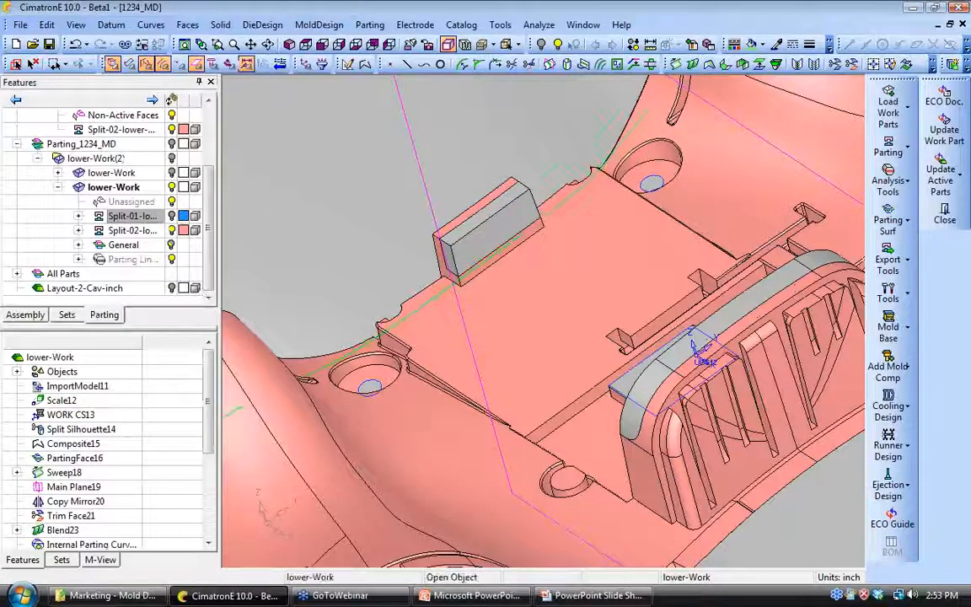
Step: Activate the first Core part of the movable side in the mold assembly
{"action": "scroll", "coordinate": [544, 322], "scroll_direction": "down", "scroll_amount": 1}
{"action": "scroll", "coordinate": [544, 322], "scroll_direction": "down", "scroll_amount": 4}
{"action": "middle_click_drag", "start_coordinate": [543, 322], "coordinate": [519, 357], "text": "ctrl"}
{"action": "left_click", "coordinate": [27, 315]}
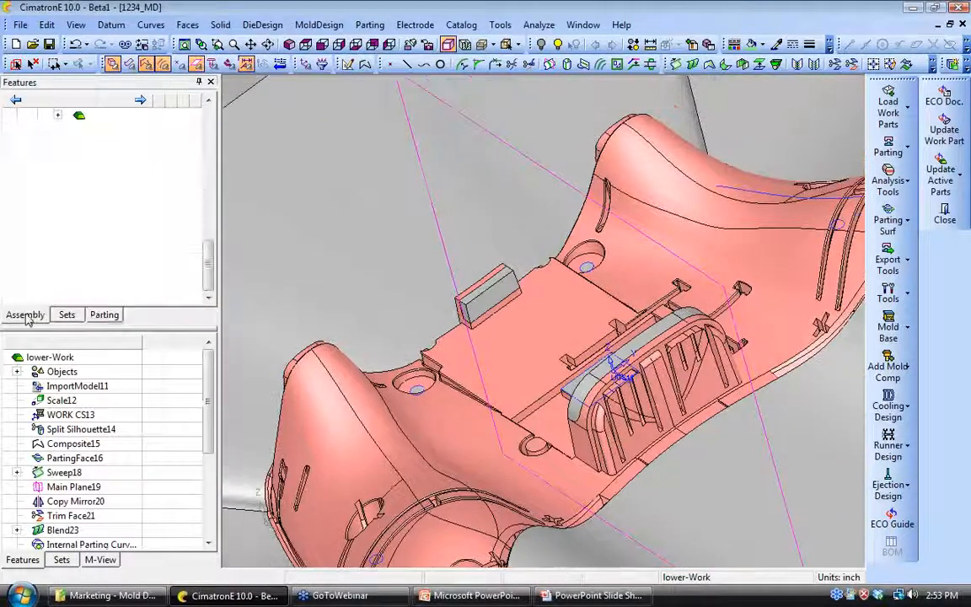
{"action": "left_click_drag", "start_coordinate": [209, 264], "coordinate": [209, 127]}
{"action": "left_click", "coordinate": [114, 160]}
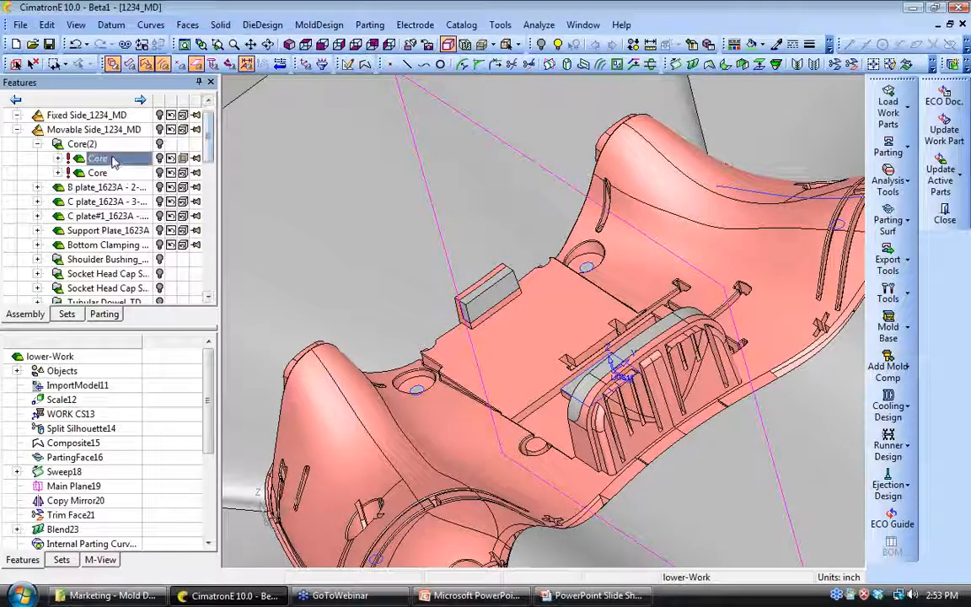
{"action": "right_click", "coordinate": [114, 162]}
{"action": "left_click", "coordinate": [152, 168]}
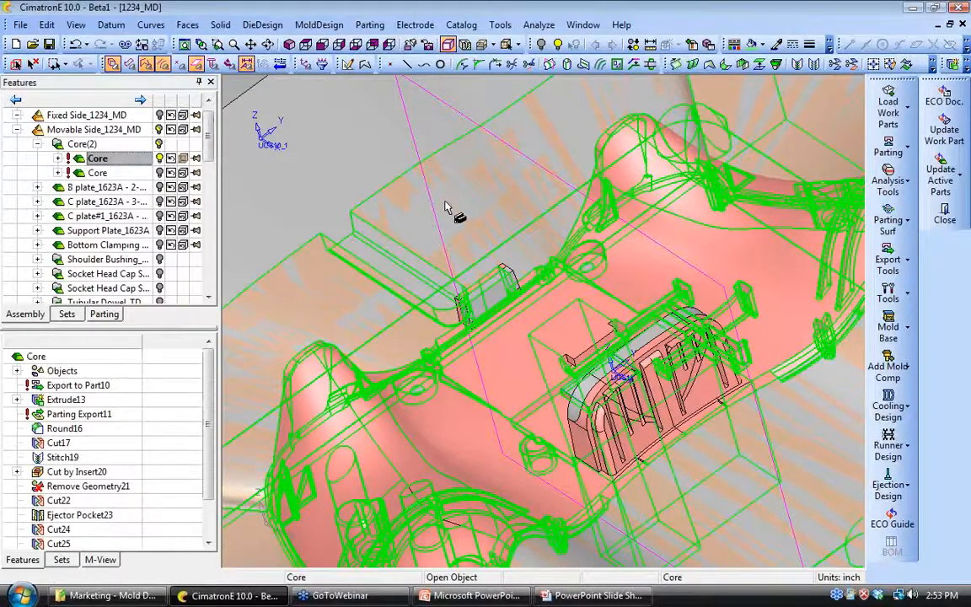
Step: Hide the lower-Work part and inspect the core in wireframe and shaded display around the new clip shutoff
{"action": "right_click_drag", "start_coordinate": [448, 210], "coordinate": [448, 270], "text": "ctrl"}
{"action": "left_click_drag", "start_coordinate": [449, 270], "coordinate": [584, 270], "text": "ctrl"}
{"action": "left_click_drag", "start_coordinate": [209, 430], "coordinate": [208, 470]}
{"action": "left_click_drag", "start_coordinate": [209, 155], "coordinate": [208, 291]}
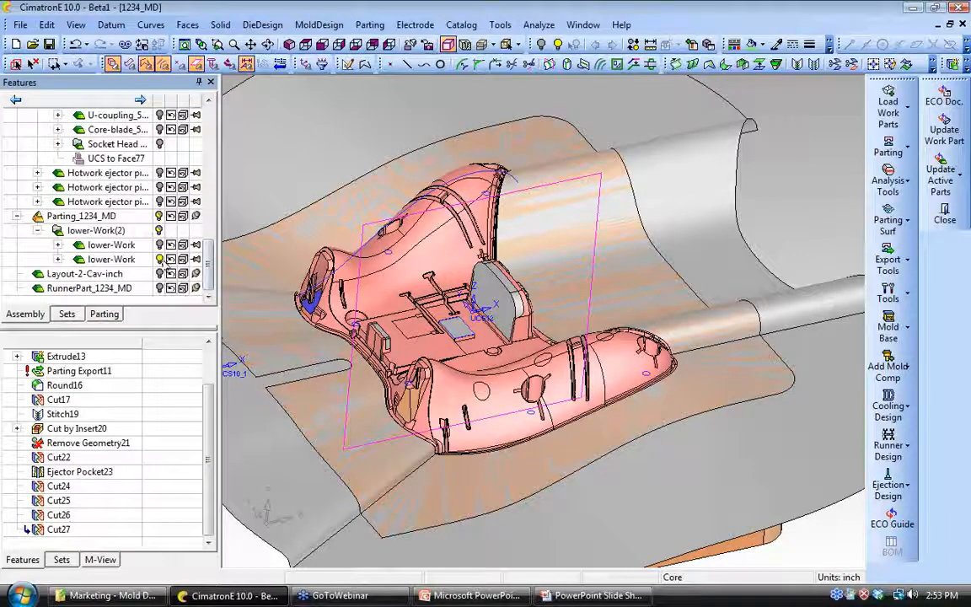
{"action": "left_click", "coordinate": [161, 260]}
{"action": "left_click_drag", "start_coordinate": [455, 278], "coordinate": [506, 206], "text": "ctrl"}
{"action": "left_click", "coordinate": [483, 47]}
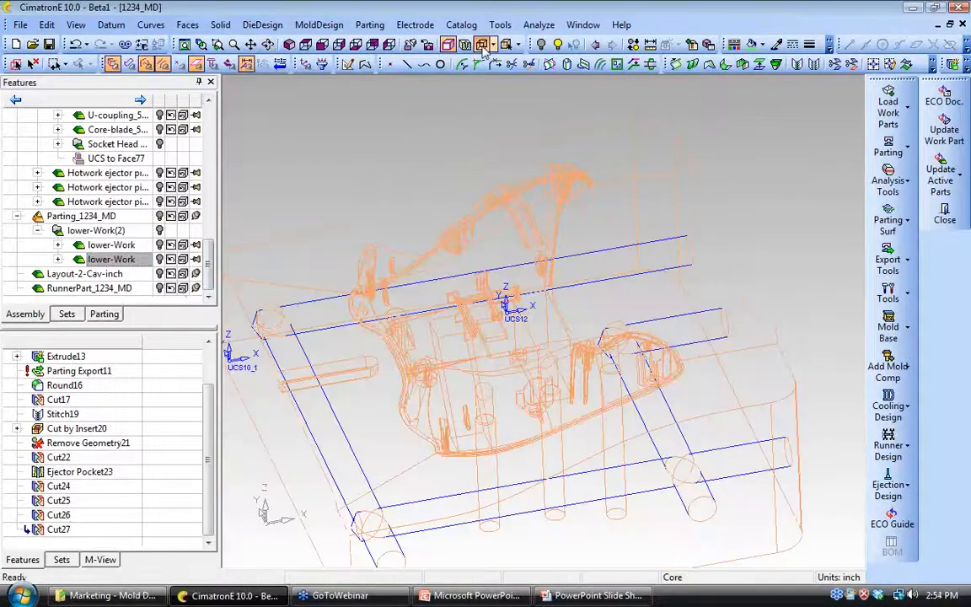
{"action": "left_click", "coordinate": [484, 49]}
{"action": "mouse_move", "coordinate": [540, 329]}
{"action": "left_mouse_down", "text": "ctrl"}
{"action": "mouse_move", "coordinate": [527, 262]}
{"action": "mouse_move", "coordinate": [459, 278]}
{"action": "left_mouse_up", "text": "ctrl"}
{"action": "left_click_drag", "start_coordinate": [569, 383], "coordinate": [605, 493], "text": "ctrl"}
{"action": "right_click_drag", "start_coordinate": [605, 493], "coordinate": [709, 353], "text": "ctrl"}
{"action": "mouse_move", "coordinate": [709, 354]}
{"action": "middle_mouse_down", "text": "ctrl"}
{"action": "mouse_move", "coordinate": [525, 390]}
{"action": "mouse_move", "coordinate": [497, 408]}
{"action": "middle_mouse_up", "text": "ctrl"}
Step: Open the core's Parting Export feature for editing
{"action": "left_click_drag", "start_coordinate": [208, 417], "coordinate": [208, 376]}
{"action": "right_click", "coordinate": [54, 416]}
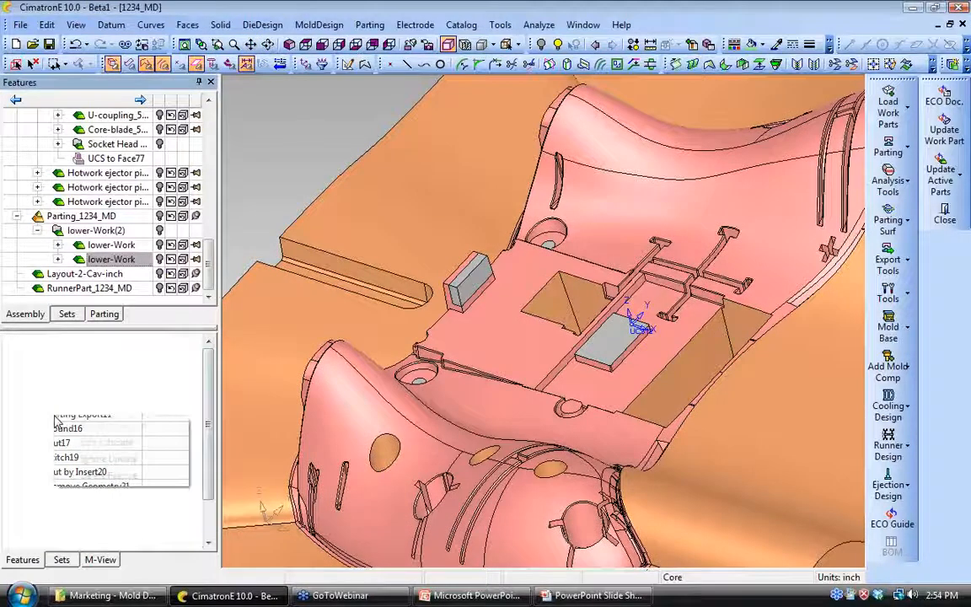
{"action": "left_click", "coordinate": [103, 442]}
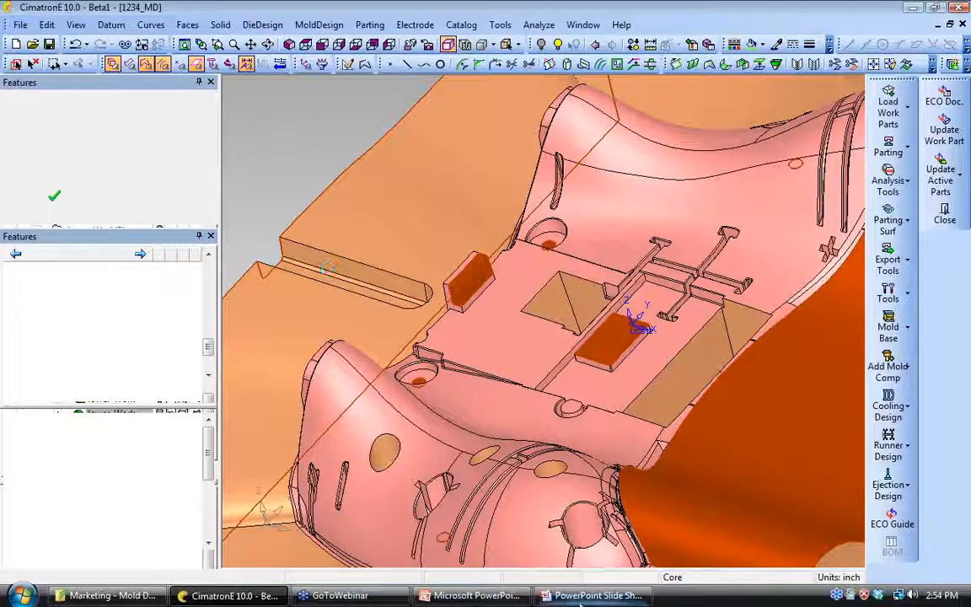
Step: Switch between the PowerPoint slide show and CimatronE to check on the opened Parting Export feature
{"action": "left_click", "coordinate": [580, 598]}
{"action": "left_click", "coordinate": [580, 603]}
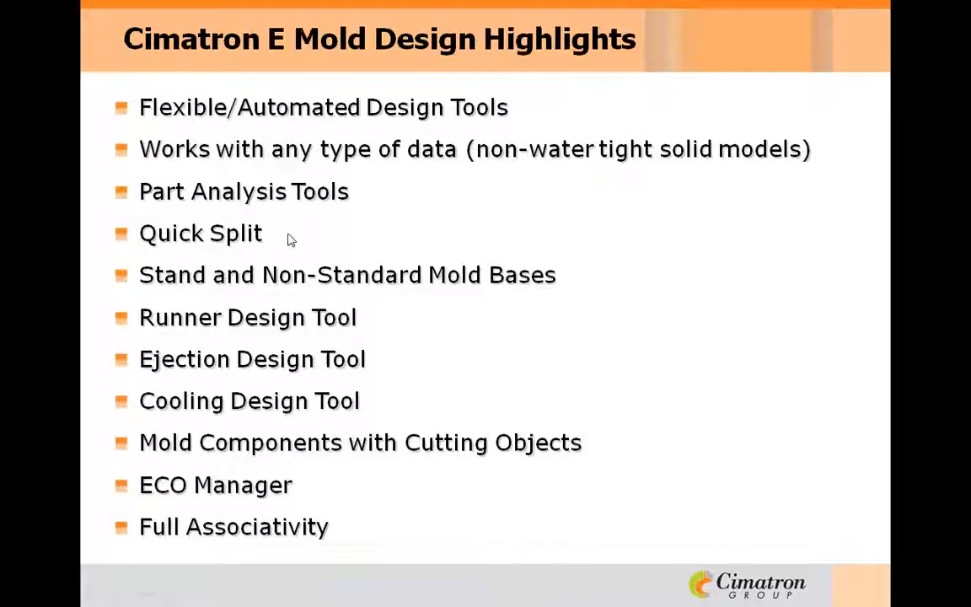
{"action": "key", "text": "alt+Tab"}
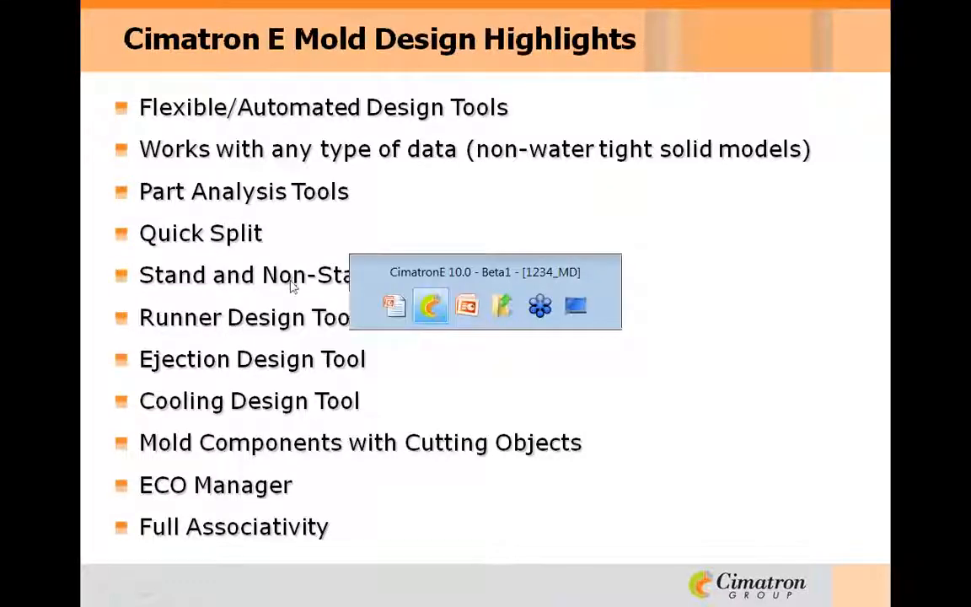
{"action": "key", "text": "alt+Tab"}
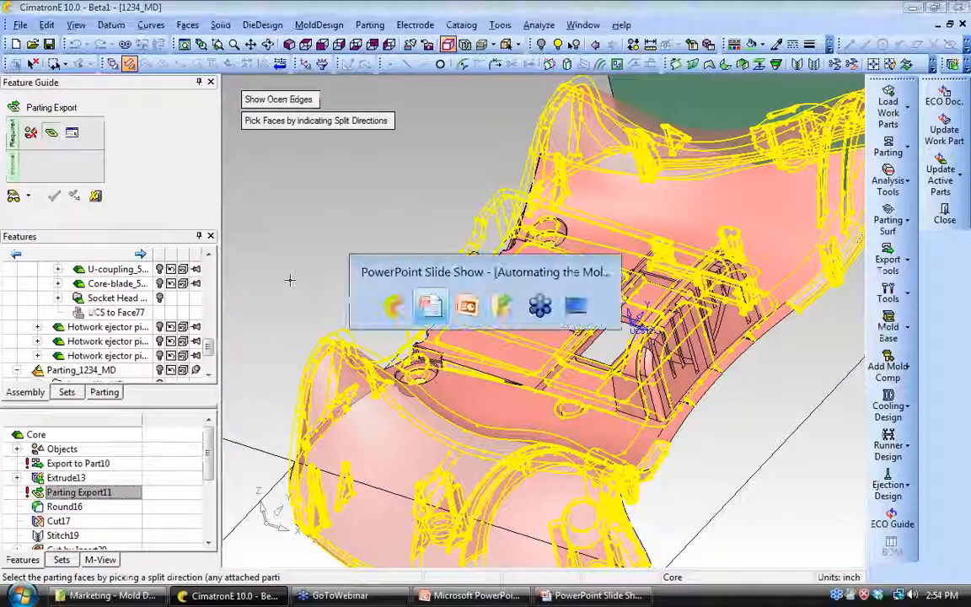
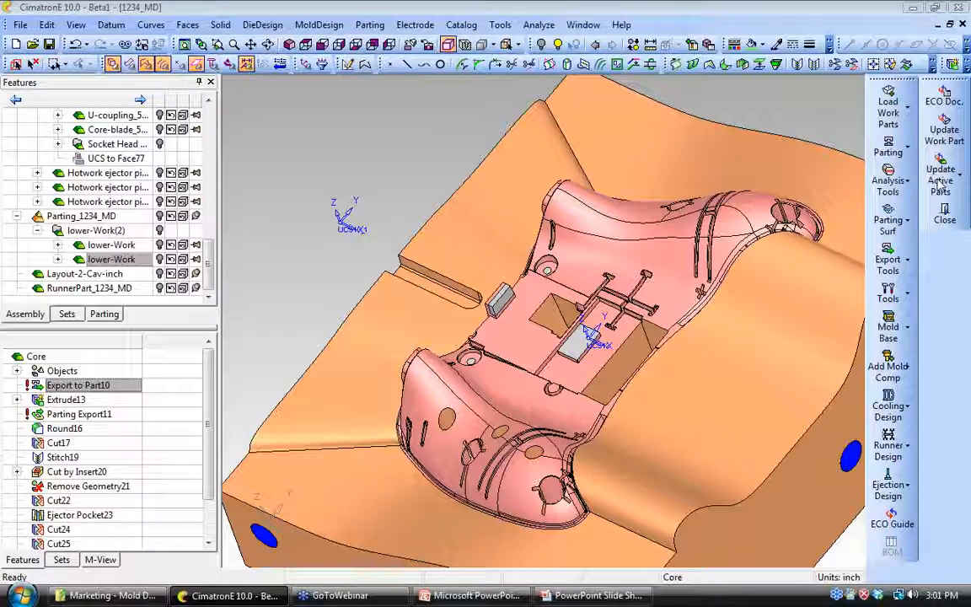
{"action": "left_click", "coordinate": [940, 184]}
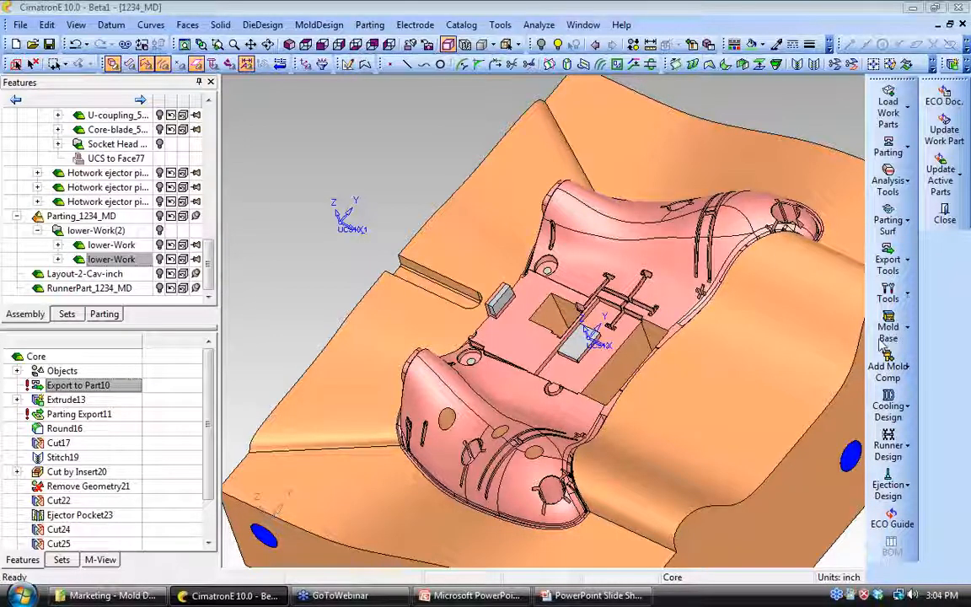
{"action": "left_click", "coordinate": [621, 25]}
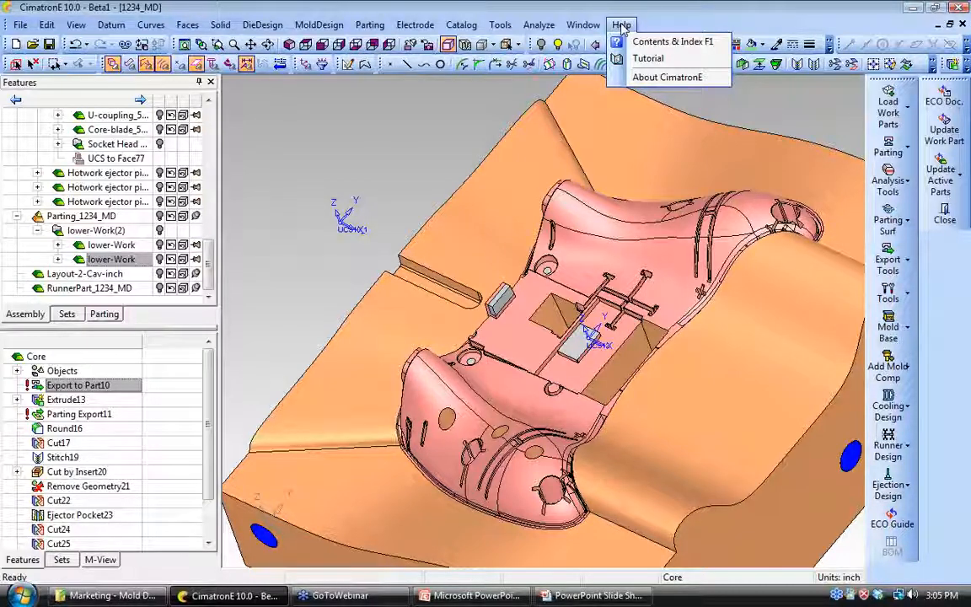
{"action": "left_click", "coordinate": [649, 19]}
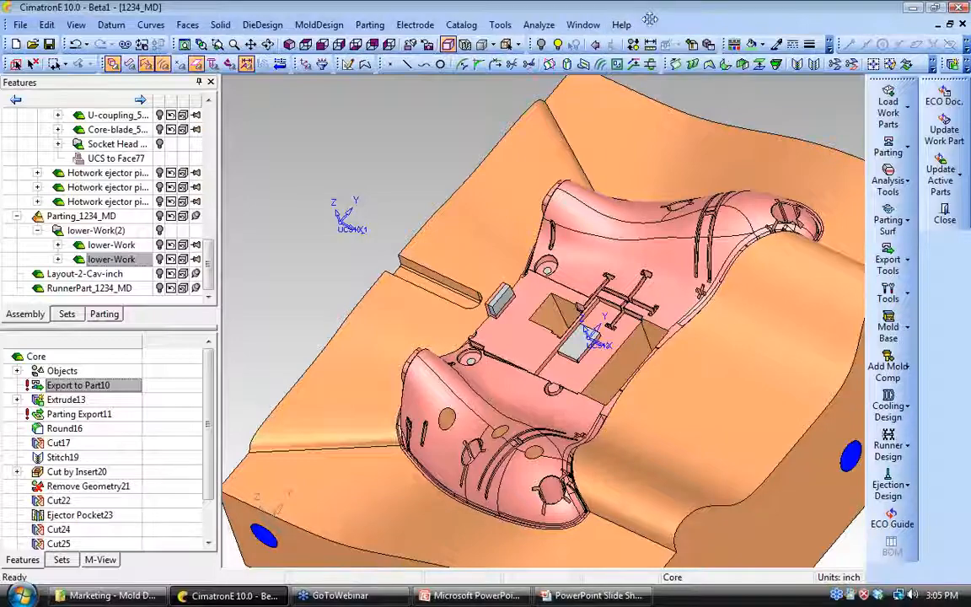
Step: Switch to the PowerPoint slide show
{"action": "left_click", "coordinate": [613, 596]}
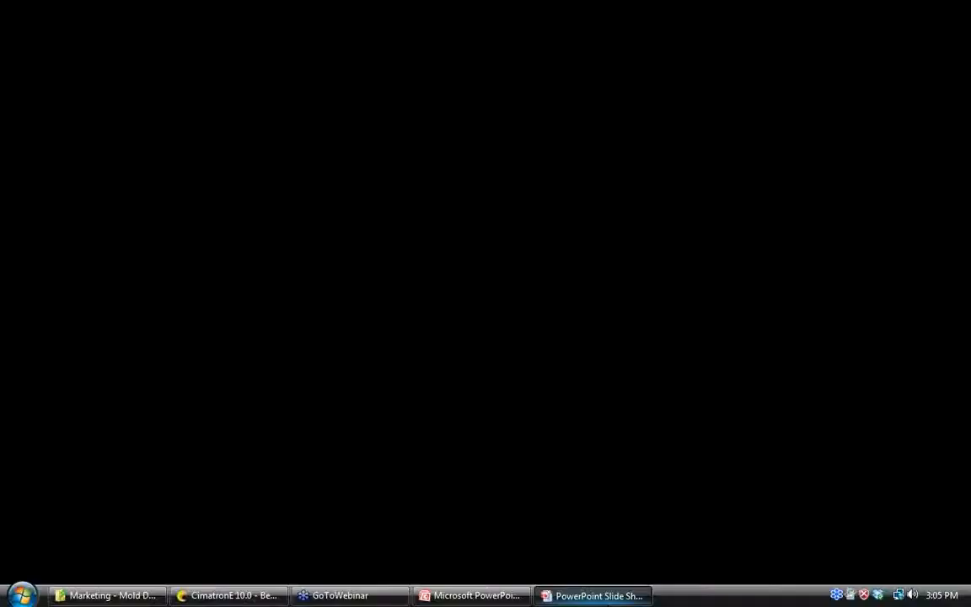